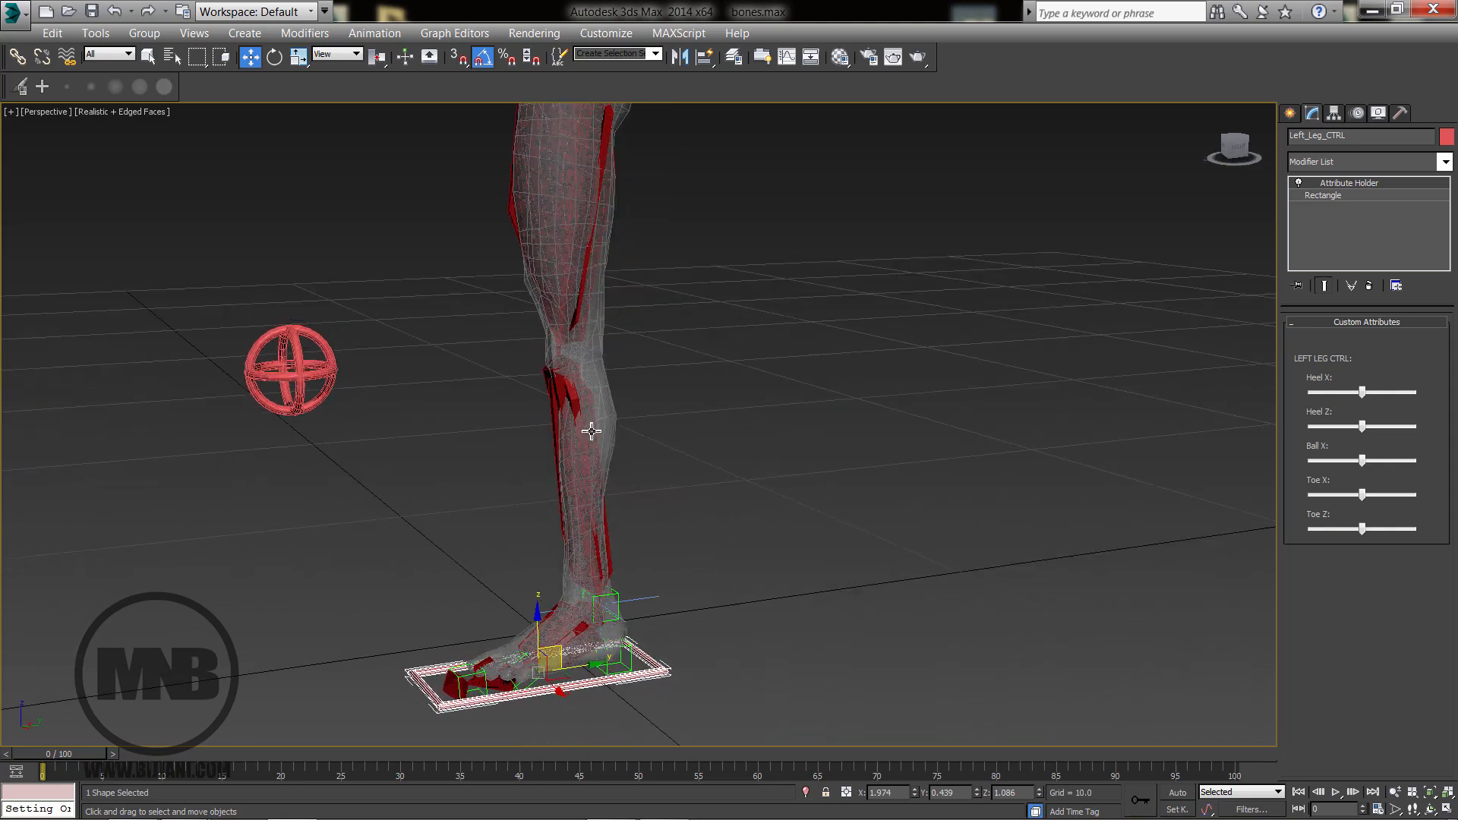
Try moving the left foot control to test how the leg bones follow it.
{"action": "middle_click_drag", "start_coordinate": [618, 693], "coordinate": [603, 655]}
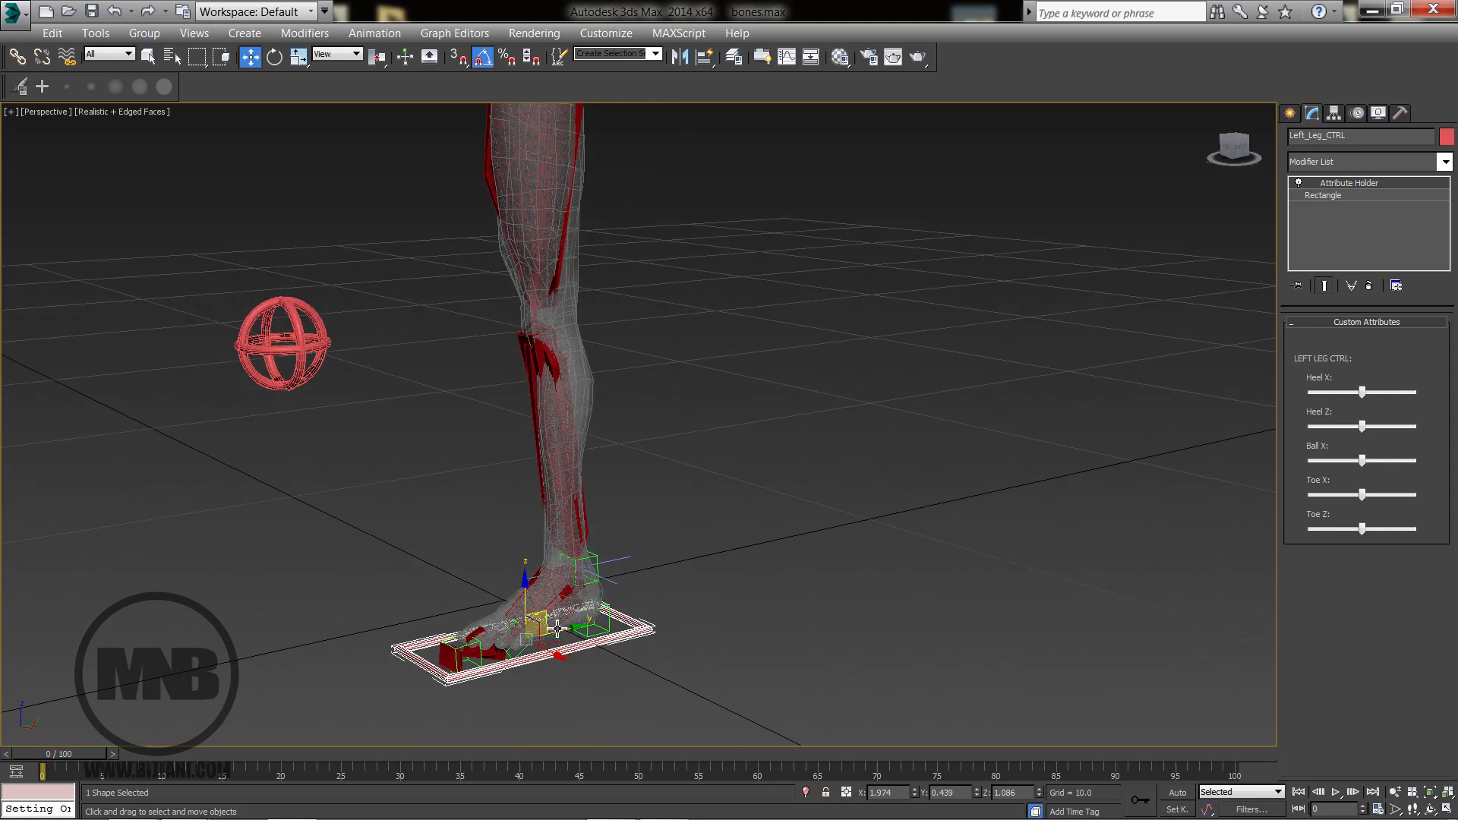
{"action": "left_click_drag", "start_coordinate": [558, 642], "coordinate": [461, 585]}
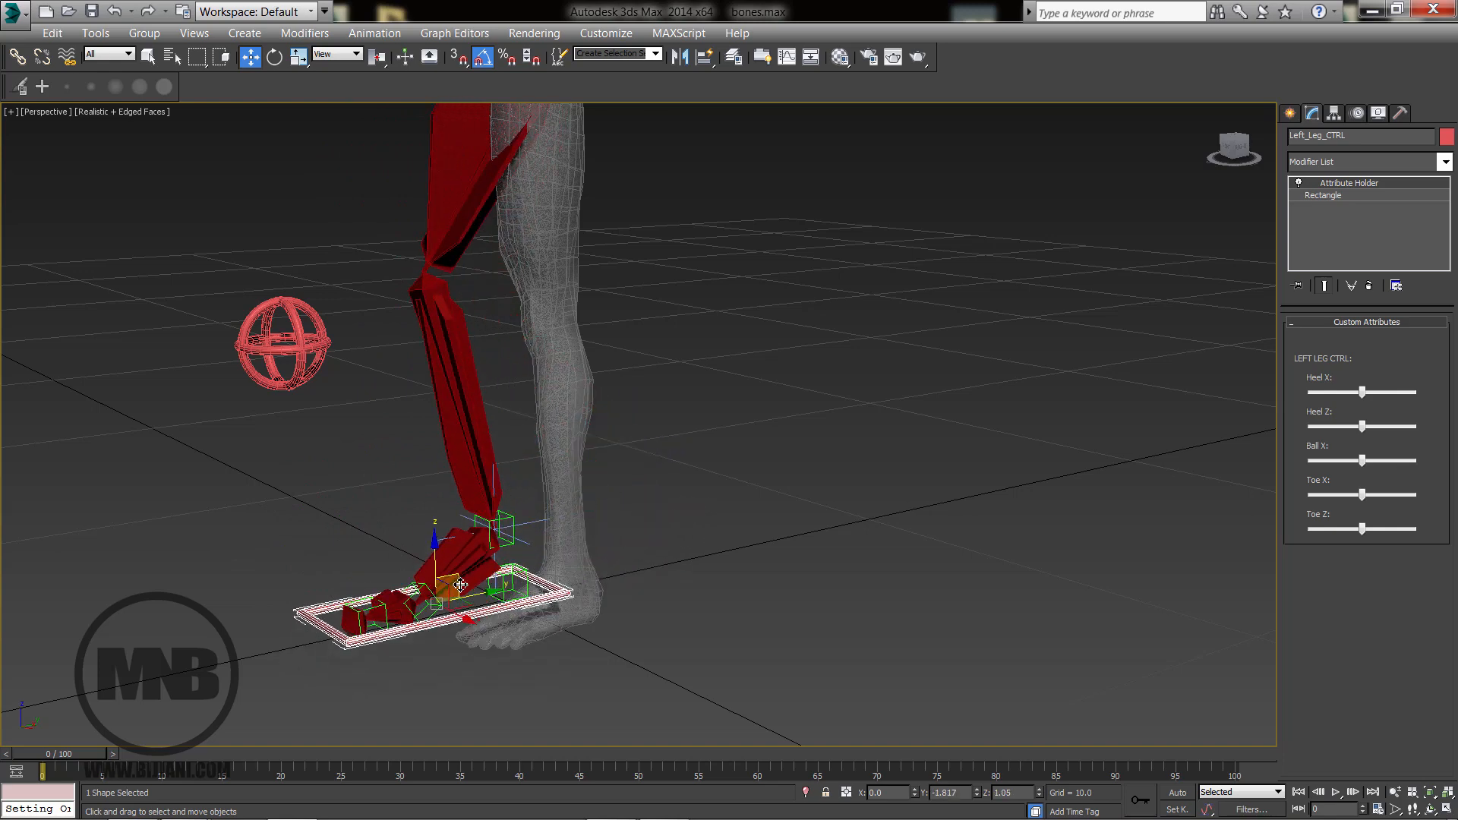
{"action": "right_click", "coordinate": [460, 585]}
{"action": "middle_click_drag", "start_coordinate": [620, 566], "coordinate": [648, 500], "text": "alt"}
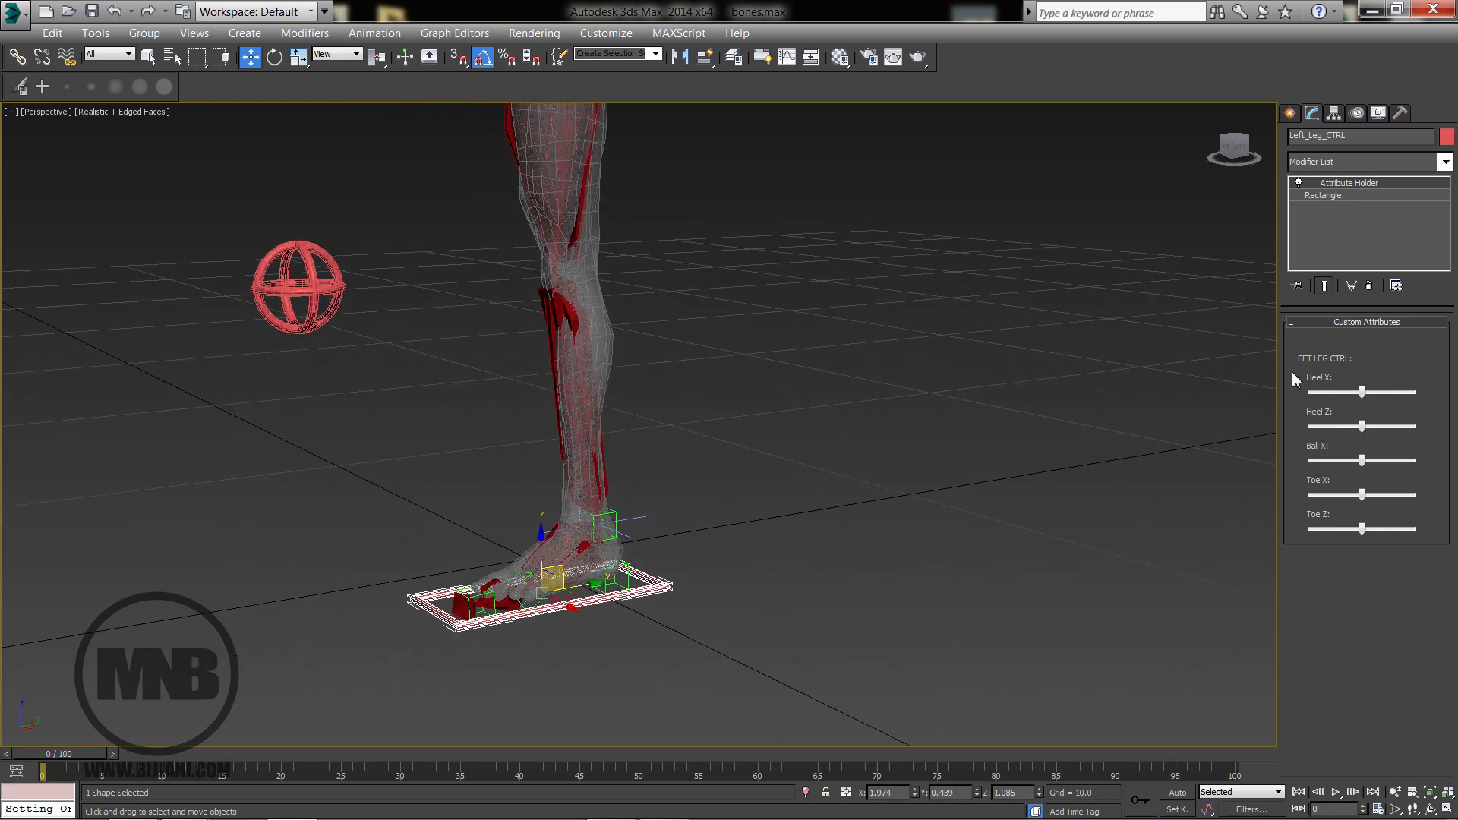
Try out the Heel X, Heel Z, Ball X, Toe X and Toe Z attributes of the left leg control.
{"action": "left_click_drag", "start_coordinate": [1365, 391], "coordinate": [1374, 527]}
{"action": "right_click", "coordinate": [1369, 403]}
{"action": "right_click", "coordinate": [1357, 440]}
{"action": "right_click", "coordinate": [1358, 470]}
{"action": "right_click", "coordinate": [1353, 505]}
{"action": "right_click", "coordinate": [1374, 527]}
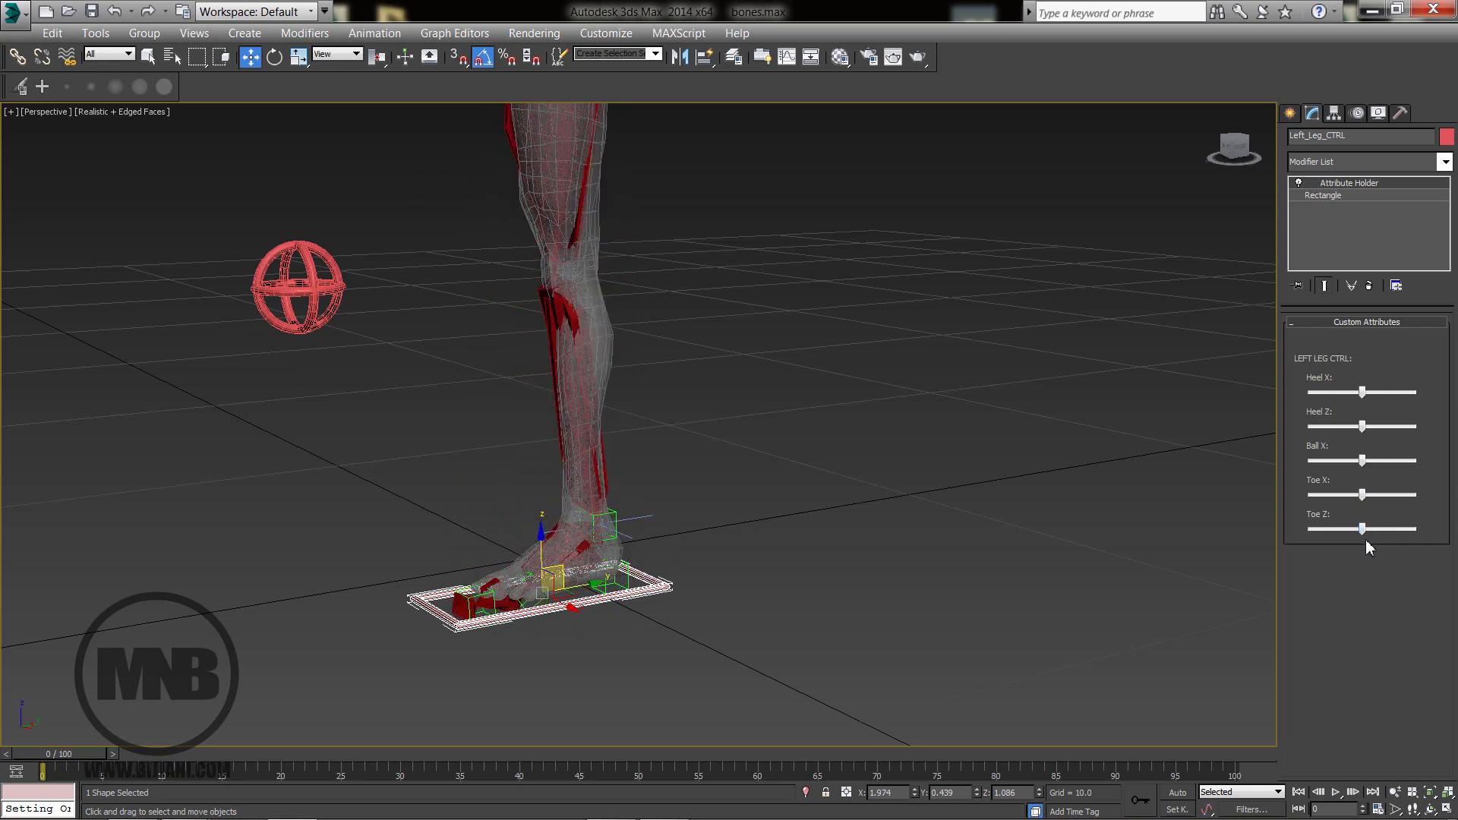
Try moving the spherical control in front of the knee to test how it steers the leg bones.
{"action": "left_click", "coordinate": [312, 296]}
{"action": "middle_click_drag", "start_coordinate": [319, 299], "coordinate": [433, 359], "text": "alt"}
{"action": "mouse_move", "coordinate": [336, 302]}
{"action": "left_mouse_down"}
{"action": "mouse_move", "coordinate": [404, 313]}
{"action": "mouse_move", "coordinate": [356, 316]}
{"action": "left_mouse_up"}
{"action": "right_click", "coordinate": [356, 316]}
{"action": "middle_click_drag", "start_coordinate": [427, 355], "coordinate": [684, 406], "text": "alt"}
Select the leg mesh and apply an XForm modifier to it.
{"action": "middle_click_drag", "start_coordinate": [684, 405], "coordinate": [663, 383]}
{"action": "left_click", "coordinate": [578, 396]}
{"action": "scroll", "coordinate": [509, 496], "scroll_direction": "down", "scroll_amount": 4}
{"action": "scroll", "coordinate": [504, 277], "scroll_direction": "up", "scroll_amount": 5}
{"action": "scroll", "coordinate": [655, 296], "scroll_direction": "down", "scroll_amount": 4}
{"action": "left_click", "coordinate": [1329, 162]}
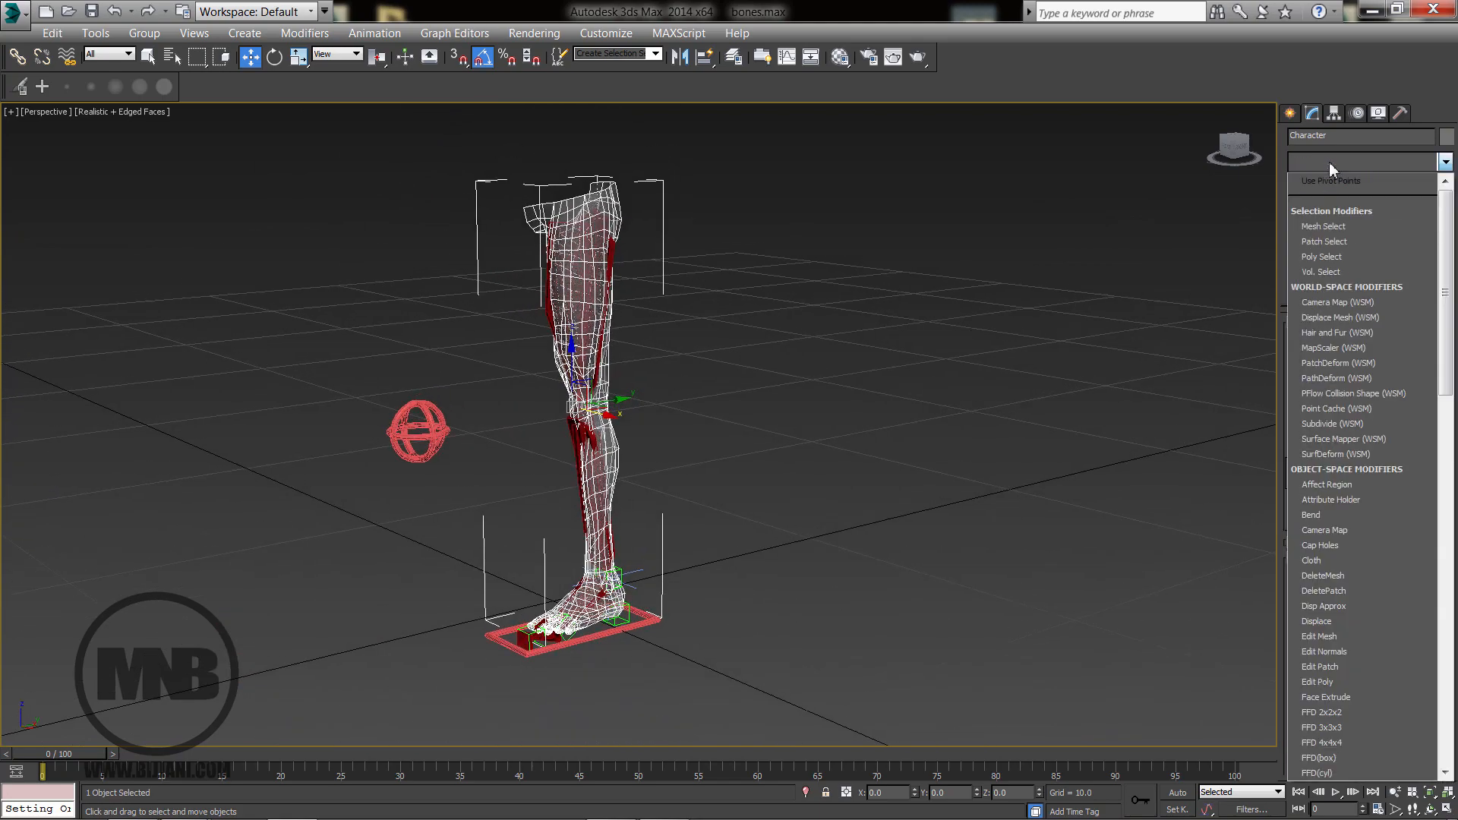
{"action": "key", "text": "x"}
{"action": "left_click", "coordinate": [1318, 774]}
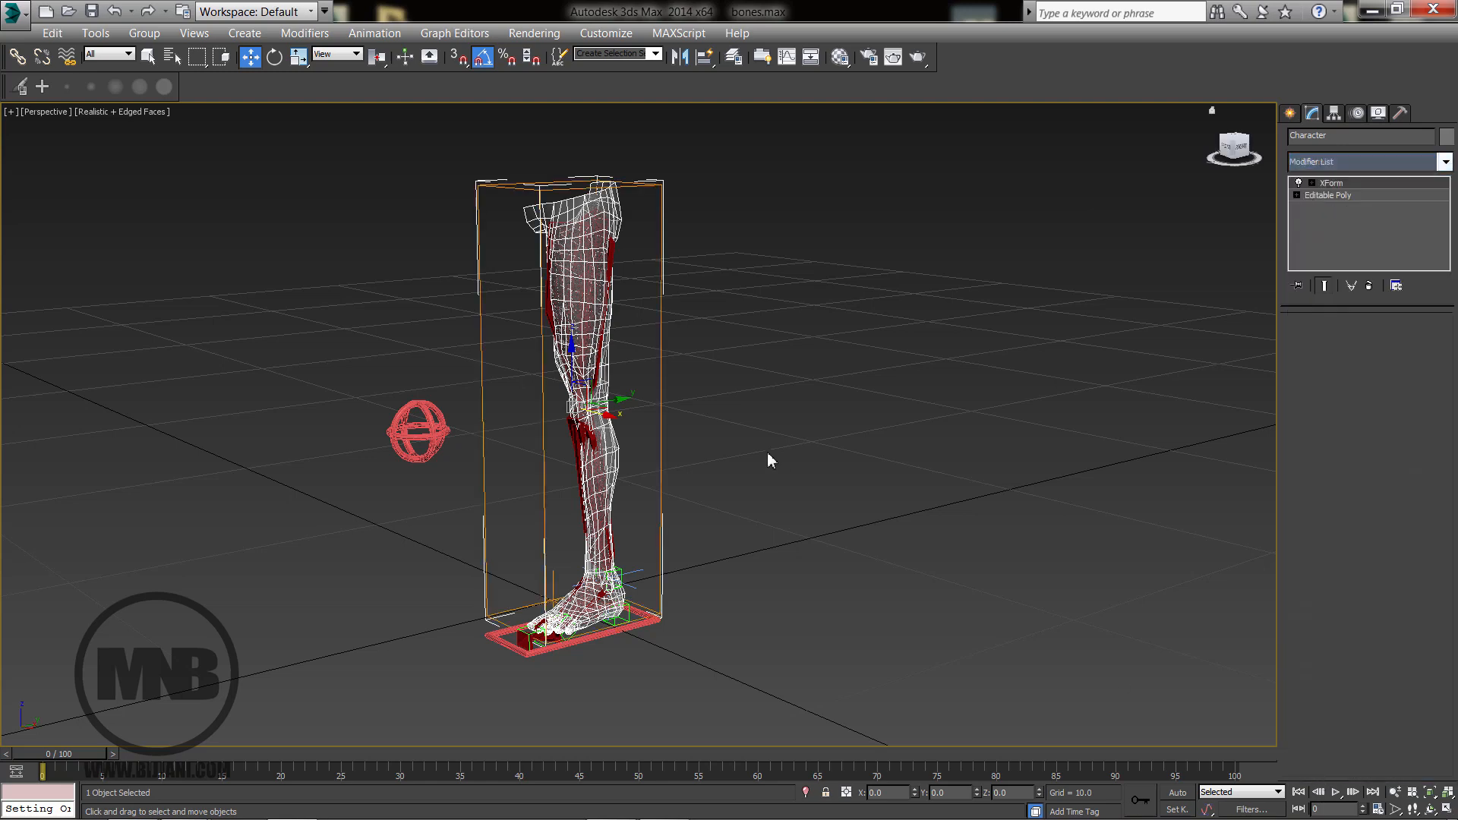
Convert the leg mesh to an editable poly, collapsing the XForm modifier.
{"action": "right_click", "coordinate": [585, 276]}
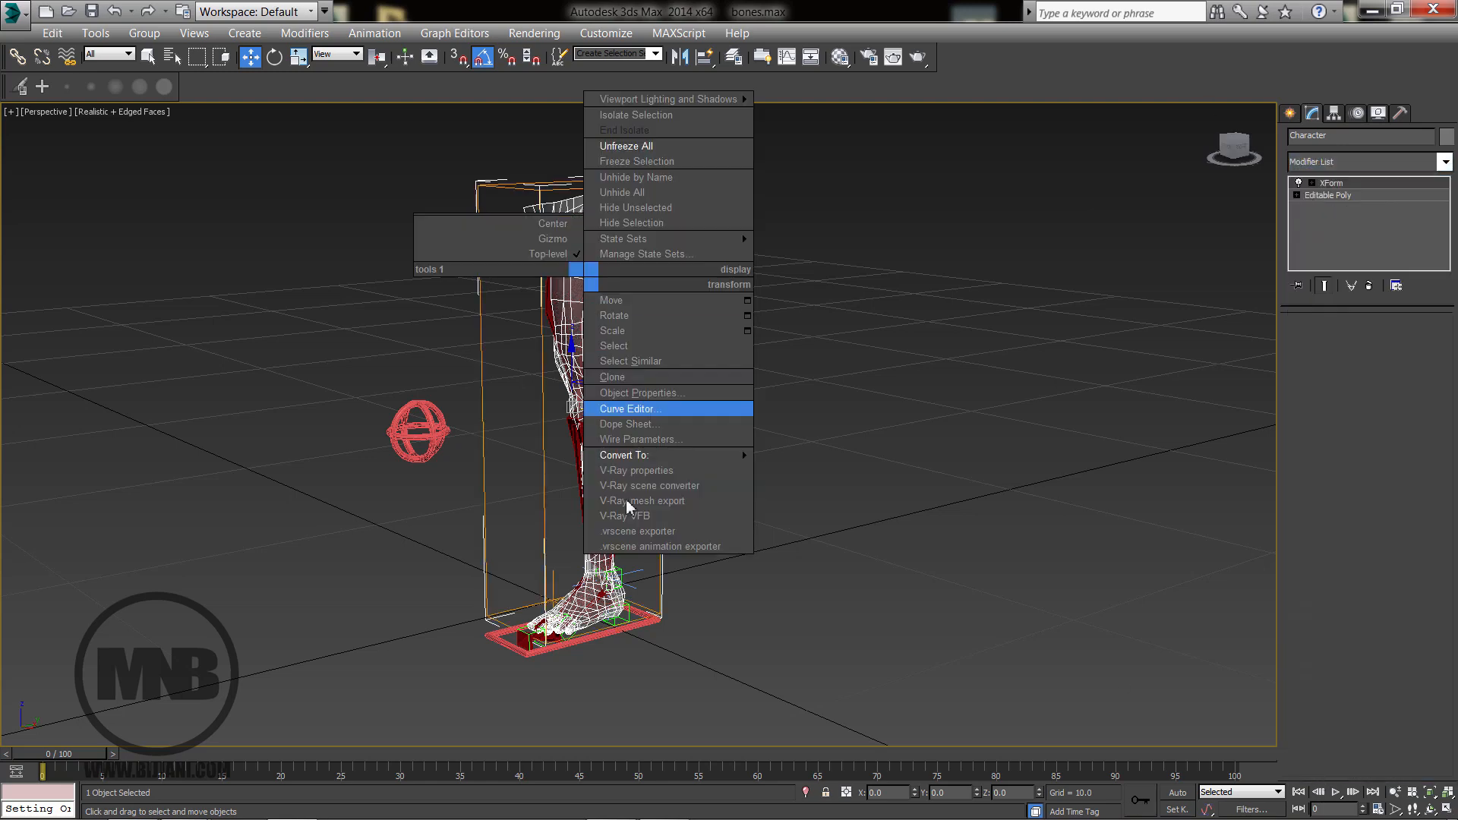
{"action": "mouse_move", "coordinate": [745, 465]}
{"action": "left_click", "coordinate": [824, 472]}
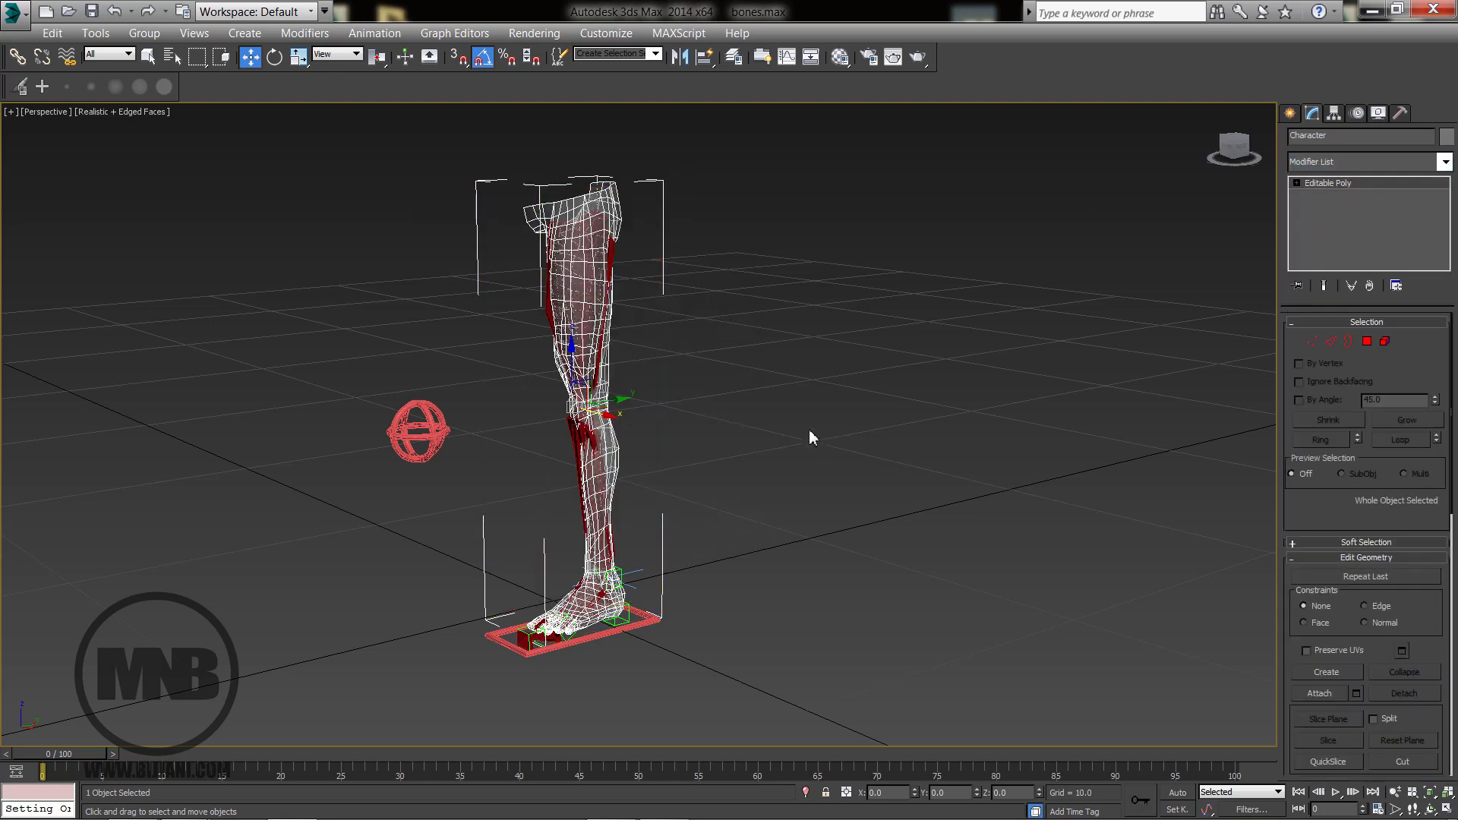
Add a Skin modifier on top of the leg mesh's Editable Poly.
{"action": "middle_click_drag", "start_coordinate": [811, 433], "coordinate": [729, 414]}
{"action": "scroll", "coordinate": [729, 403], "scroll_direction": "up", "scroll_amount": 2}
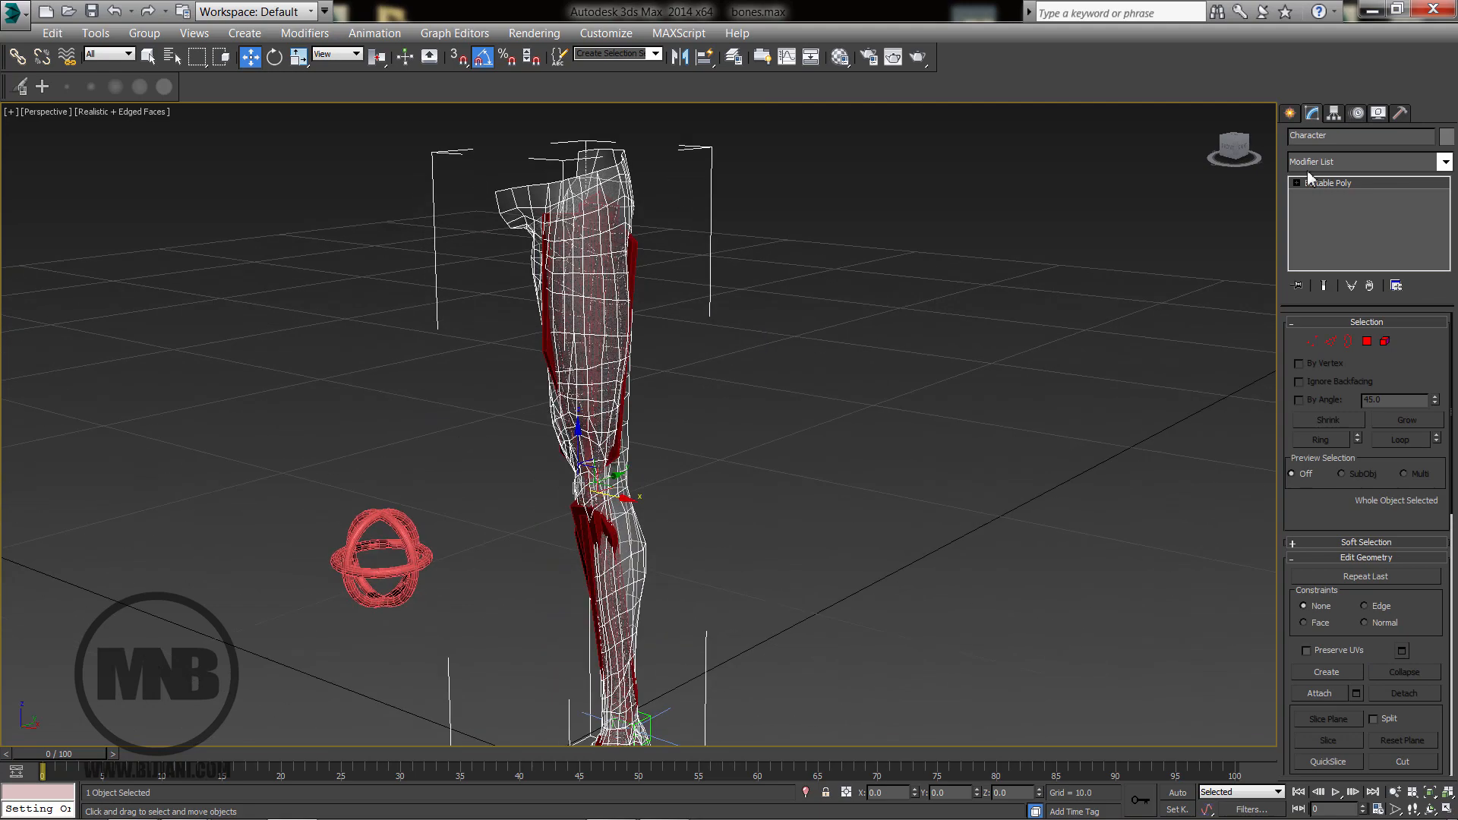
{"action": "scroll", "coordinate": [850, 295], "scroll_direction": "up", "scroll_amount": 3}
{"action": "scroll", "coordinate": [812, 273], "scroll_direction": "down", "scroll_amount": 4}
{"action": "middle_click_drag", "start_coordinate": [814, 287], "coordinate": [788, 335]}
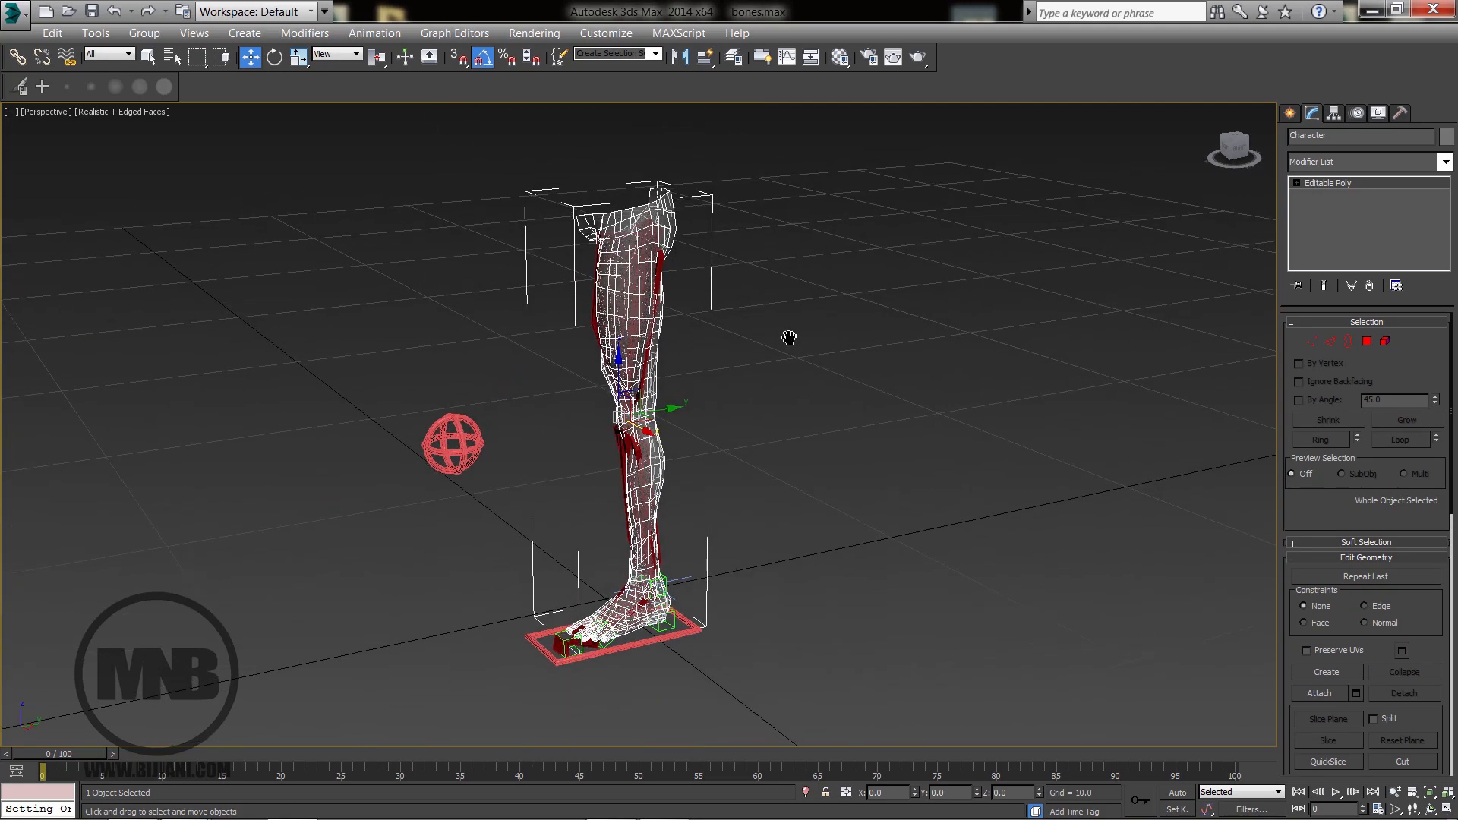
{"action": "left_click", "coordinate": [1325, 163]}
{"action": "key", "text": "s"}
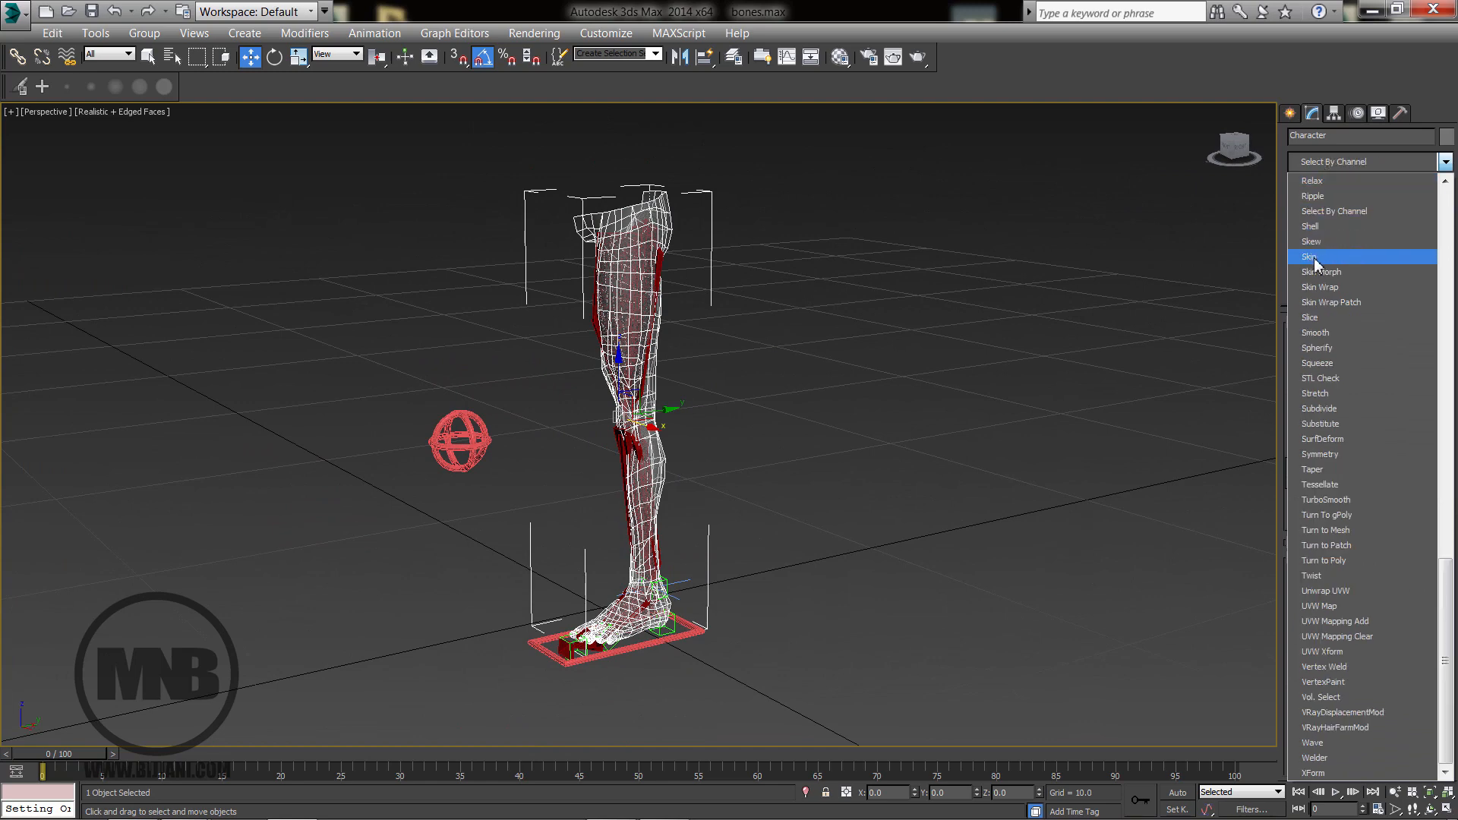
{"action": "key", "text": "p"}
{"action": "key", "text": "p"}
{"action": "key", "text": "p"}
{"action": "key", "text": "p"}
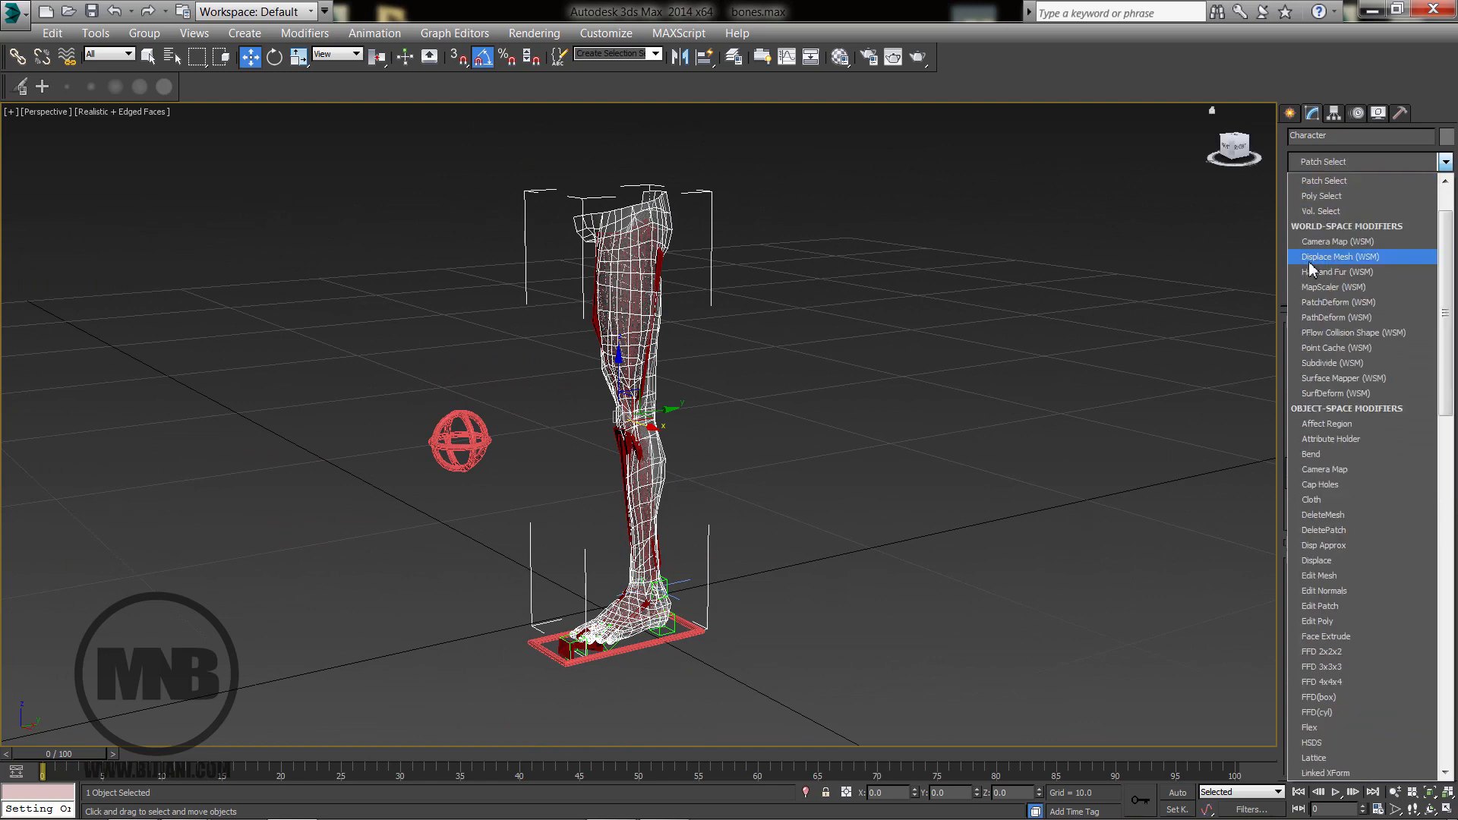
{"action": "key", "text": "p"}
{"action": "key", "text": "p"}
{"action": "key", "text": "p"}
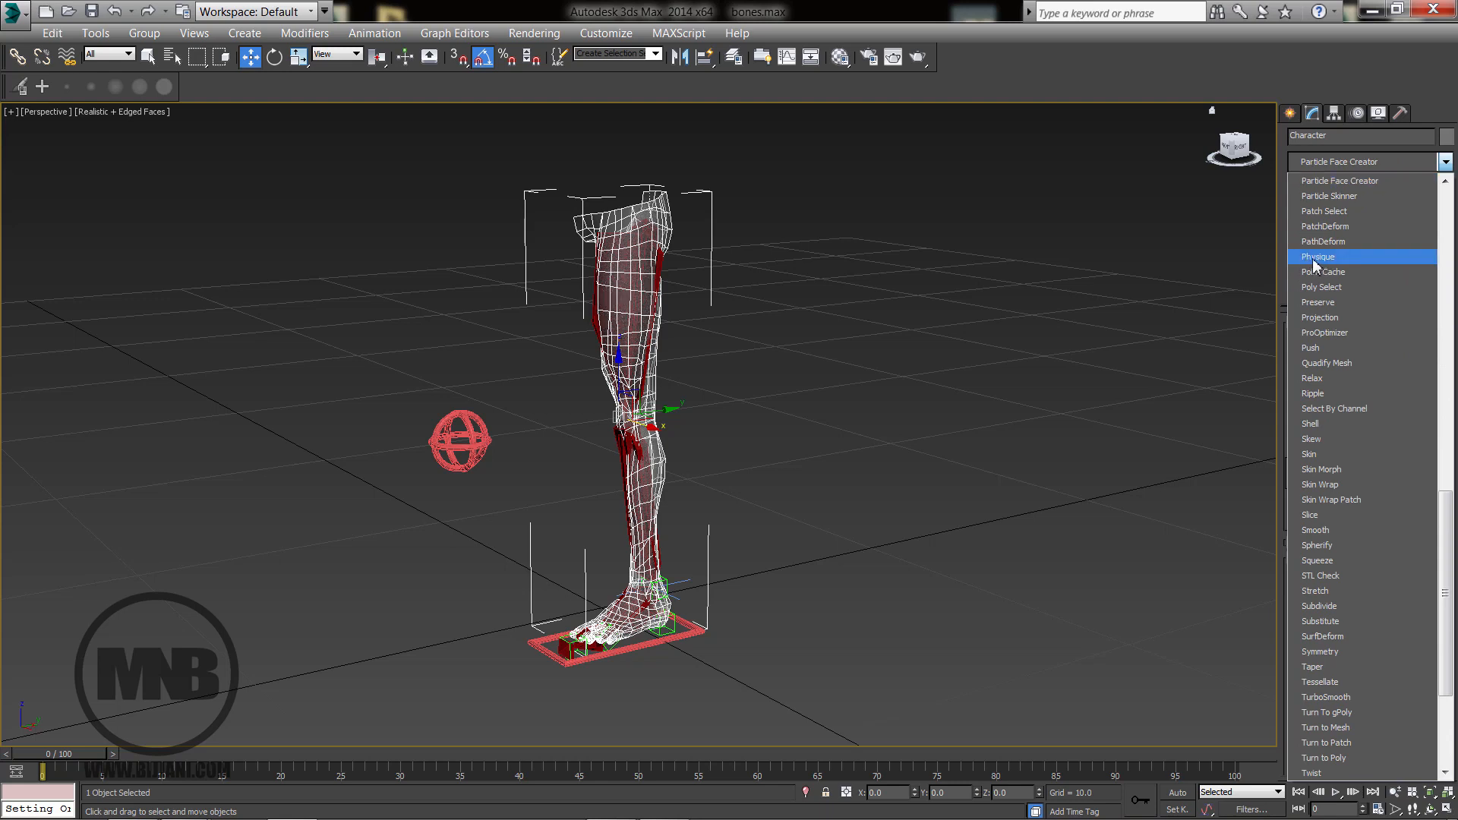
{"action": "key", "text": "s"}
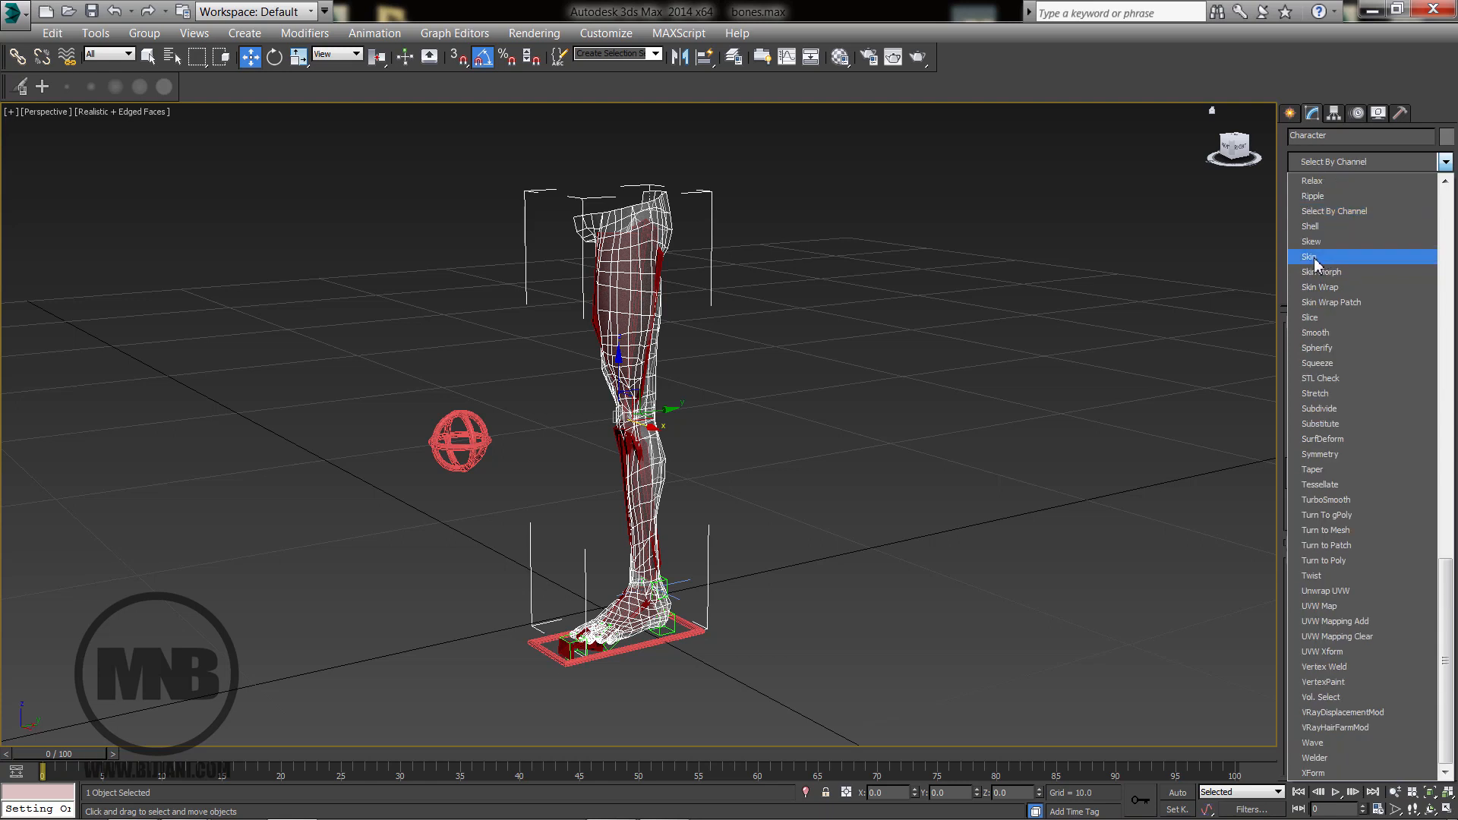
{"action": "left_click", "coordinate": [1315, 263]}
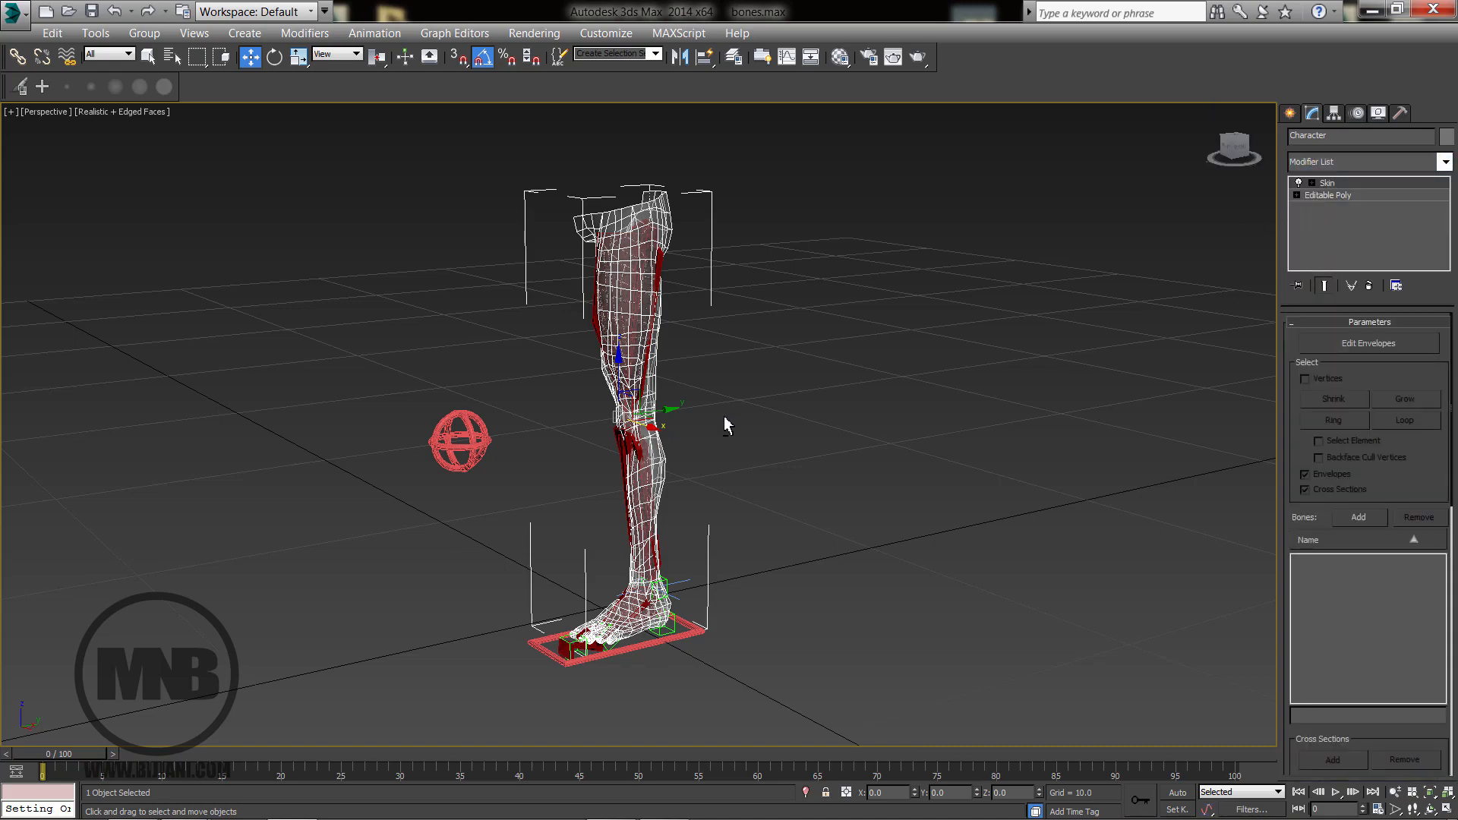
Try moving the left foot control to check whether the mesh follows the bones, and undo the move.
{"action": "middle_click_drag", "start_coordinate": [725, 424], "coordinate": [712, 411], "text": "alt"}
{"action": "scroll", "coordinate": [827, 377], "scroll_direction": "up", "scroll_amount": 4}
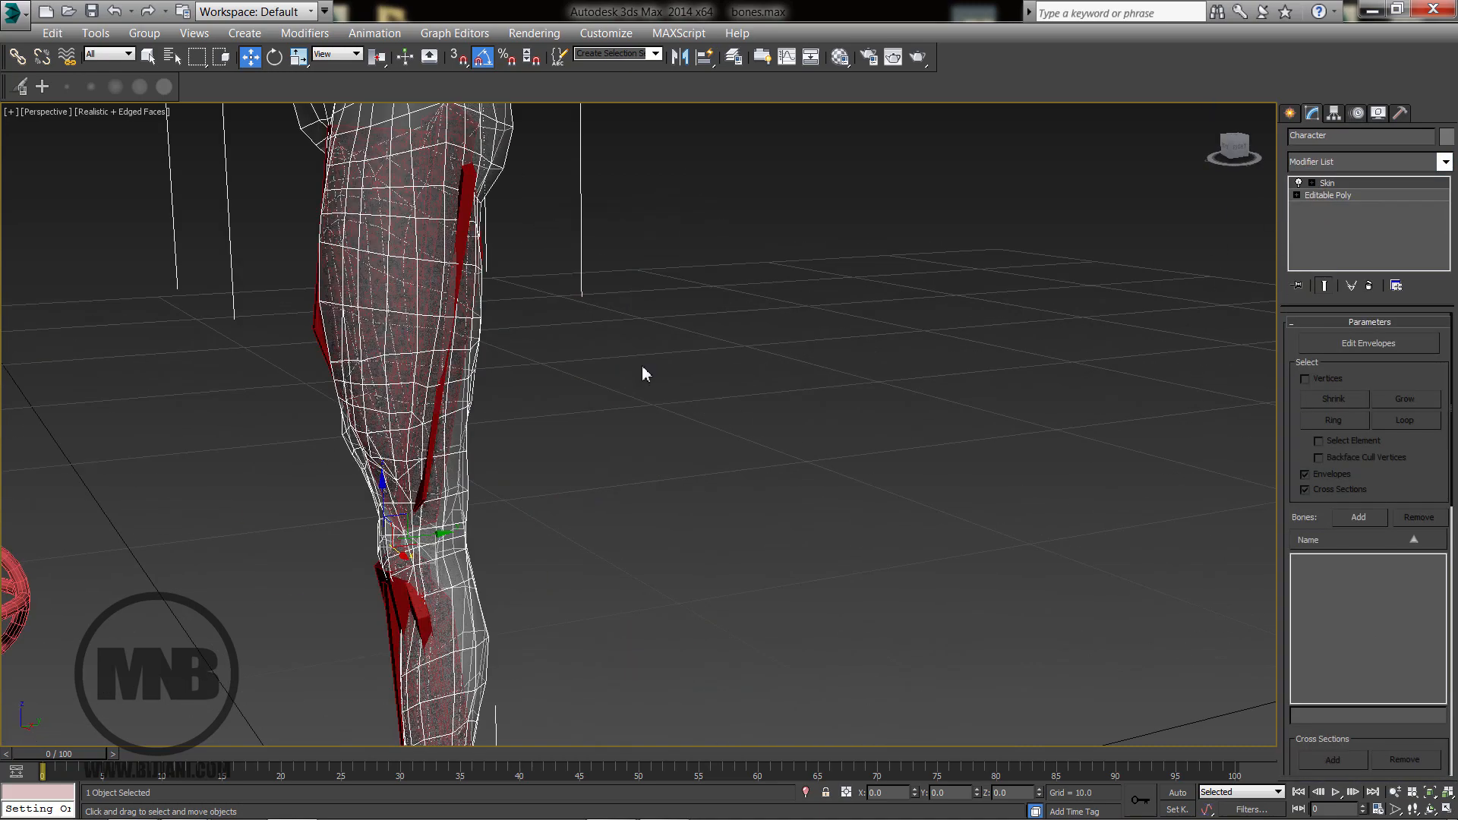
{"action": "middle_click_drag", "start_coordinate": [376, 222], "coordinate": [522, 220]}
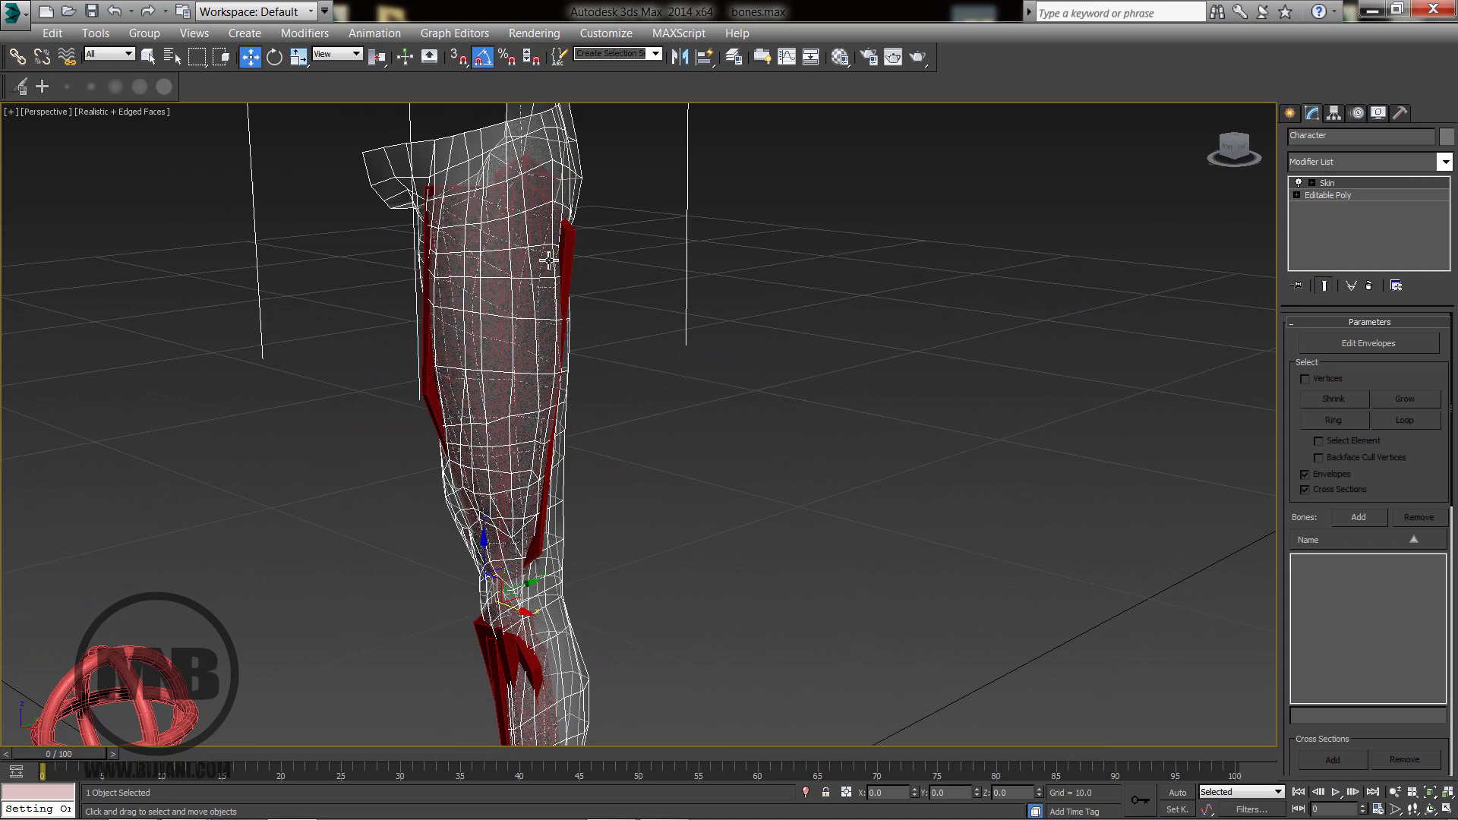
{"action": "scroll", "coordinate": [549, 260], "scroll_direction": "down", "scroll_amount": 5}
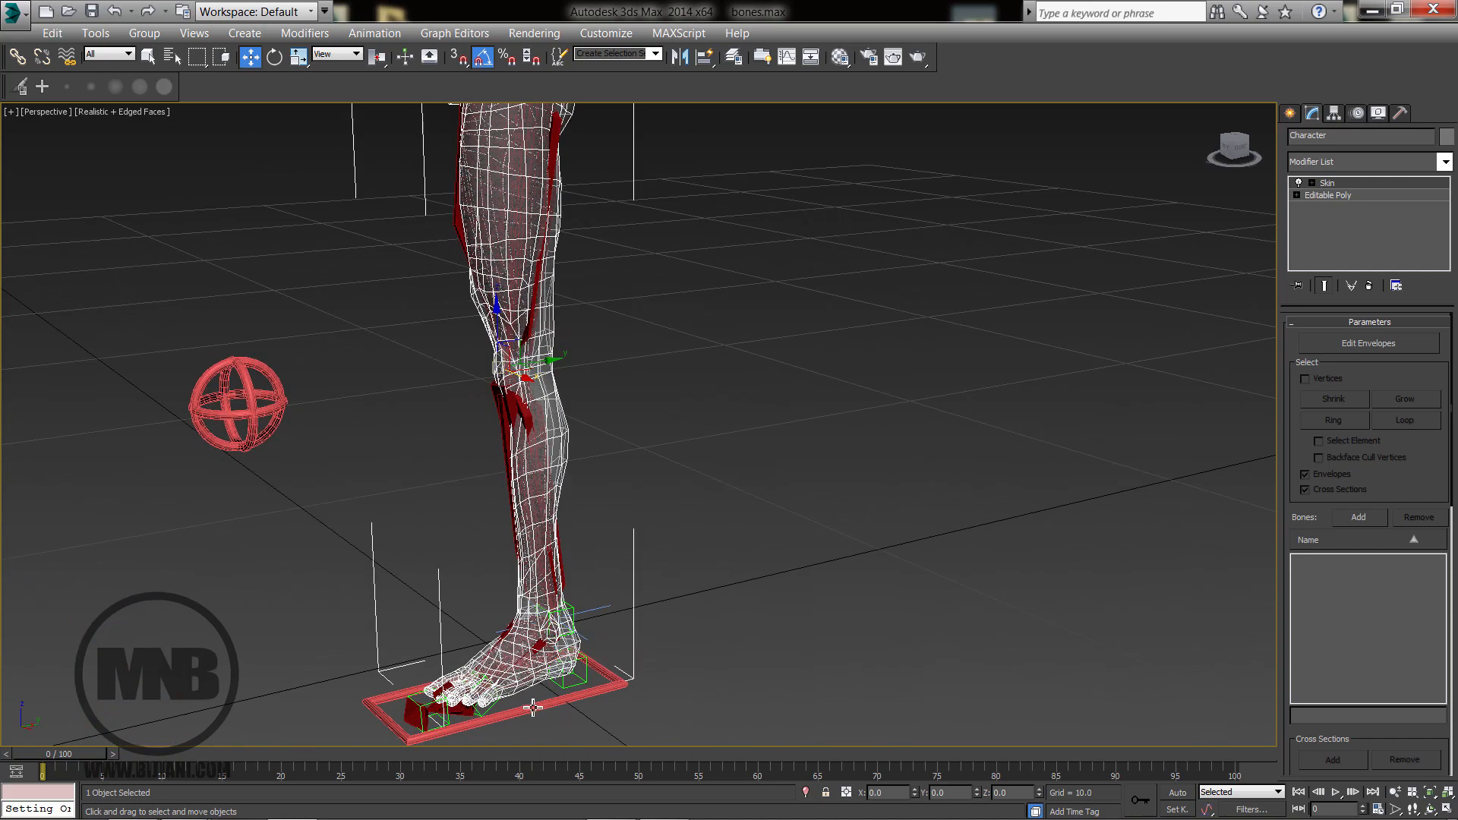
{"action": "left_click", "coordinate": [533, 708]}
{"action": "left_click_drag", "start_coordinate": [515, 672], "coordinate": [242, 458]}
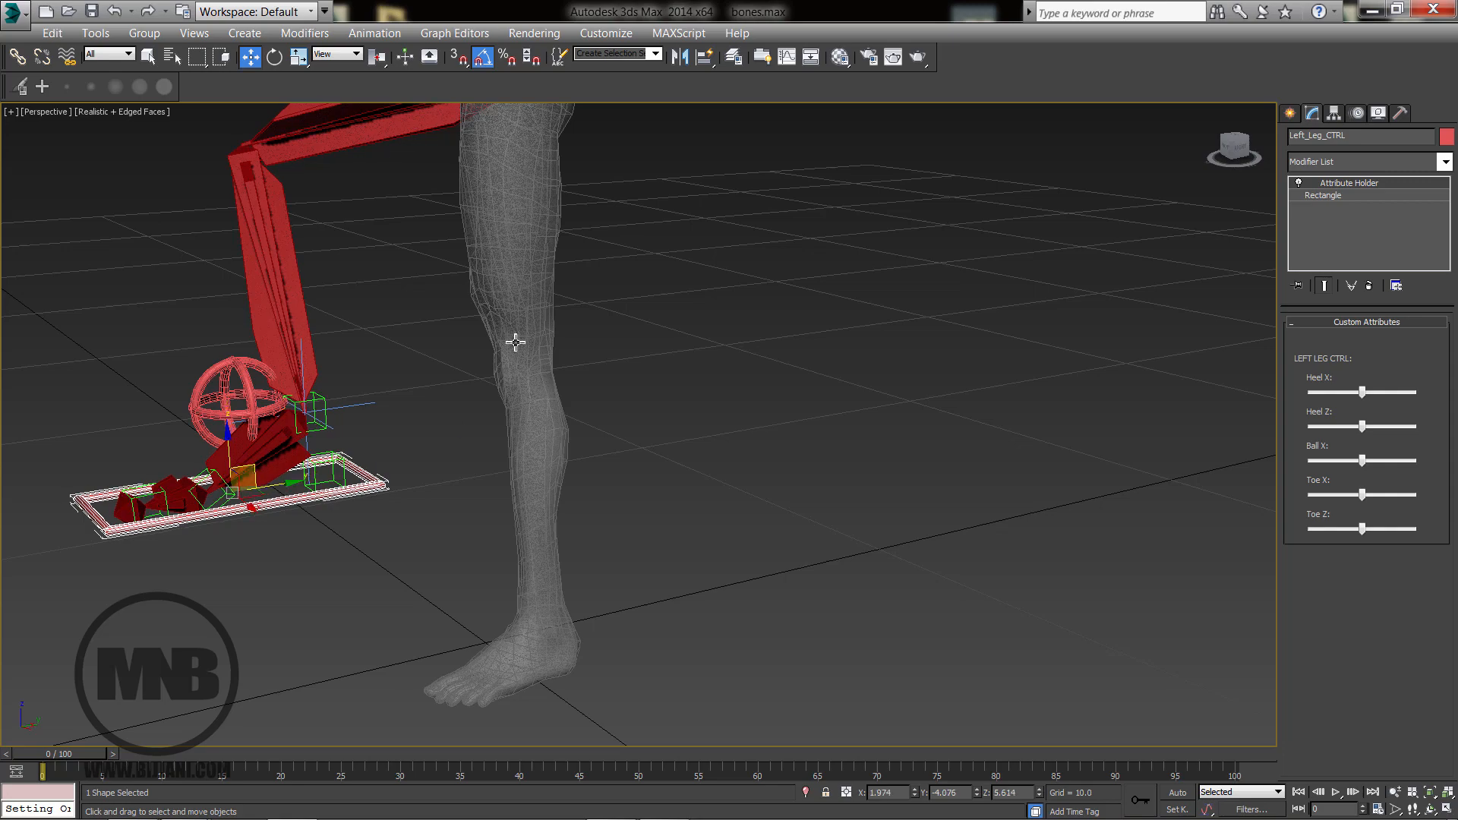
{"action": "key", "text": "ctrl+z"}
{"action": "middle_click_drag", "start_coordinate": [524, 498], "coordinate": [612, 486]}
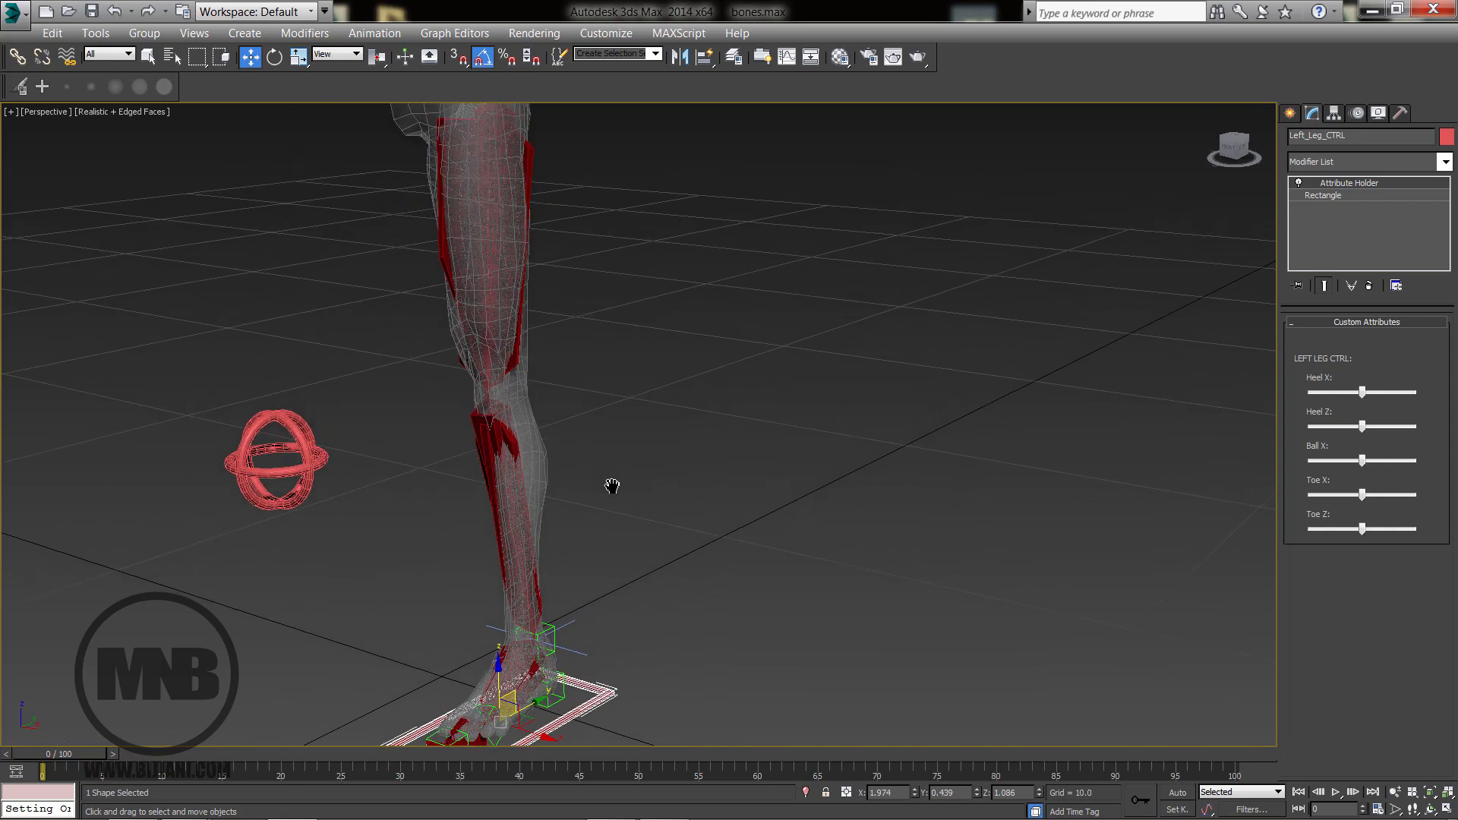
Reselect the leg mesh and turn off its see-through display.
{"action": "left_click", "coordinate": [516, 394]}
{"action": "middle_click_drag", "start_coordinate": [591, 395], "coordinate": [820, 319], "text": "alt"}
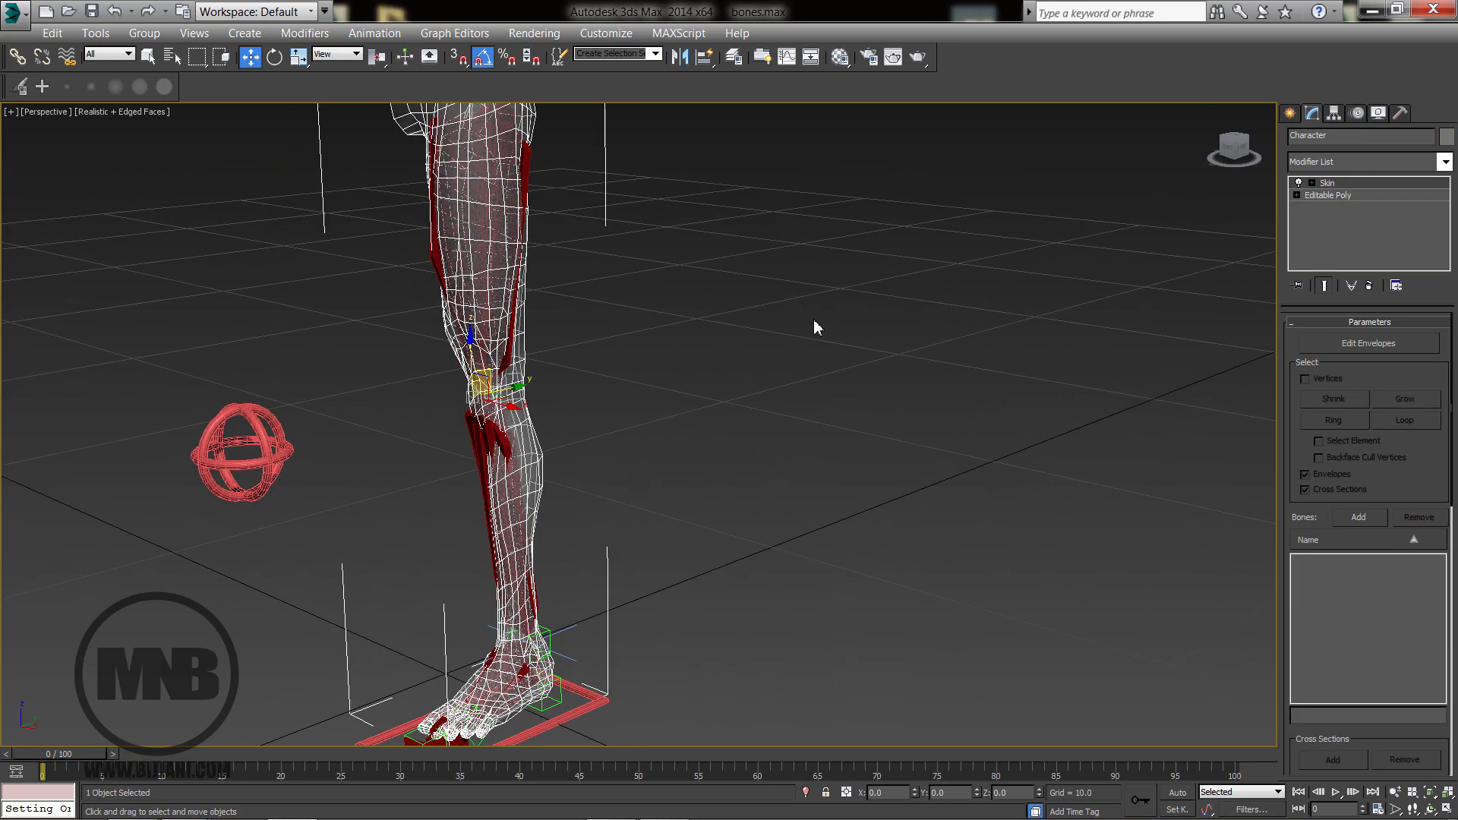
{"action": "key", "text": "alt+x"}
{"action": "middle_click_drag", "start_coordinate": [741, 377], "coordinate": [891, 199], "text": "alt"}
{"action": "scroll", "coordinate": [772, 369], "scroll_direction": "up", "scroll_amount": 3}
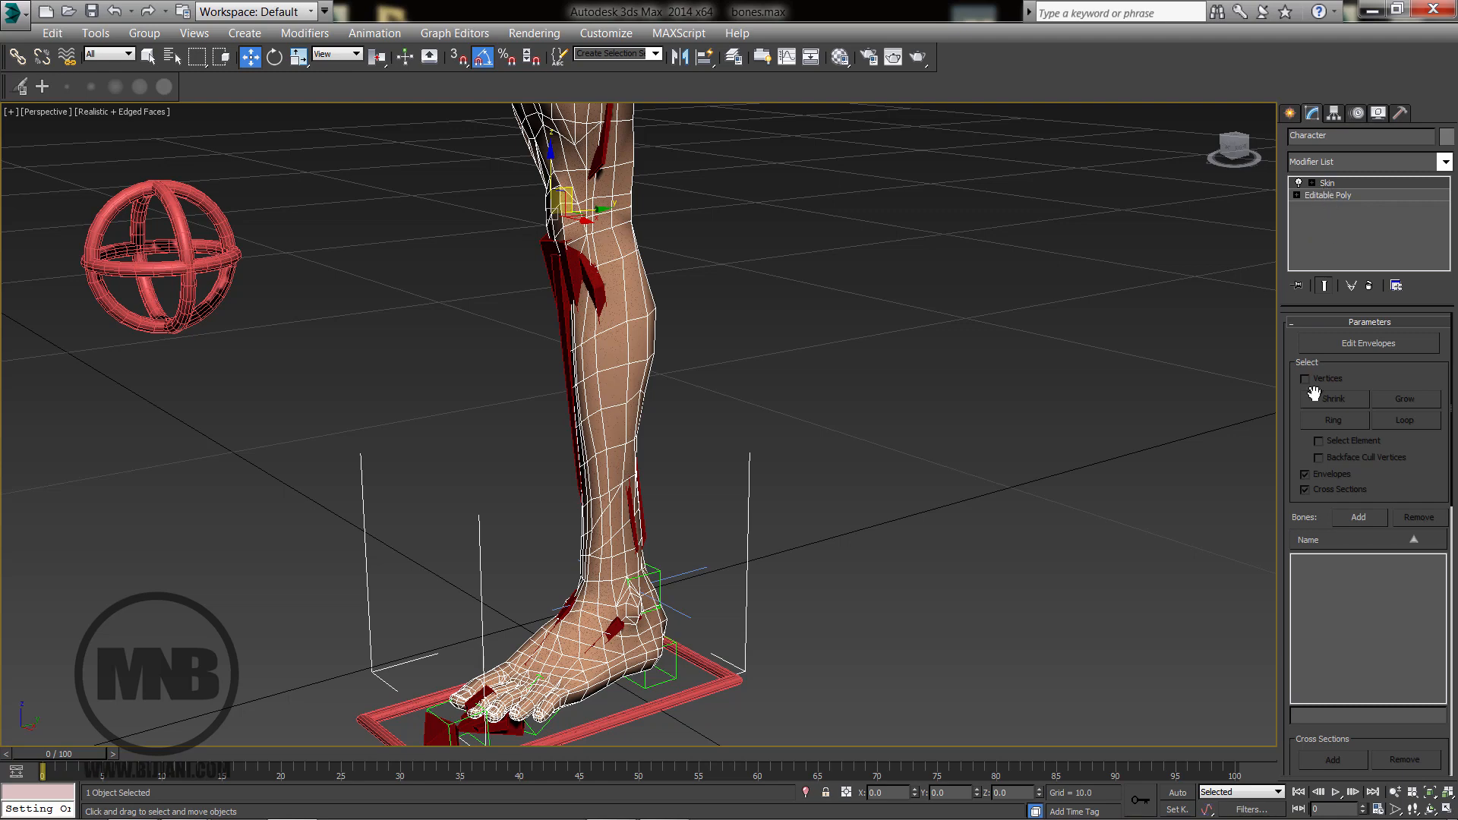
Add the bones Bn_L_Leg01, Bn_L_Leg02, Bn_L_Leg03 and Bn_L_Leg04 to the Skin modifier.
{"action": "left_click", "coordinate": [1358, 517]}
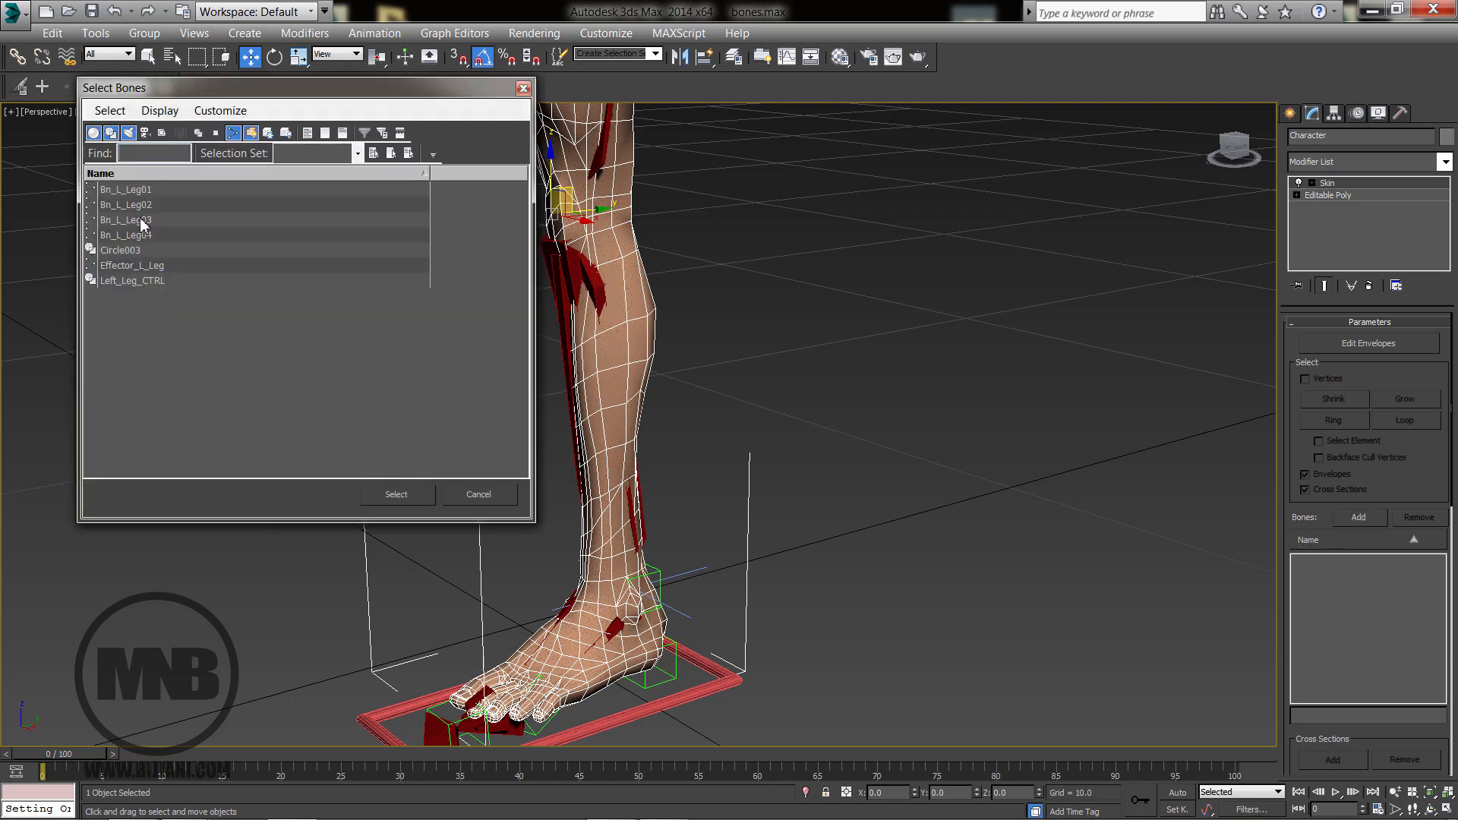
{"action": "left_click_drag", "start_coordinate": [139, 189], "coordinate": [154, 245]}
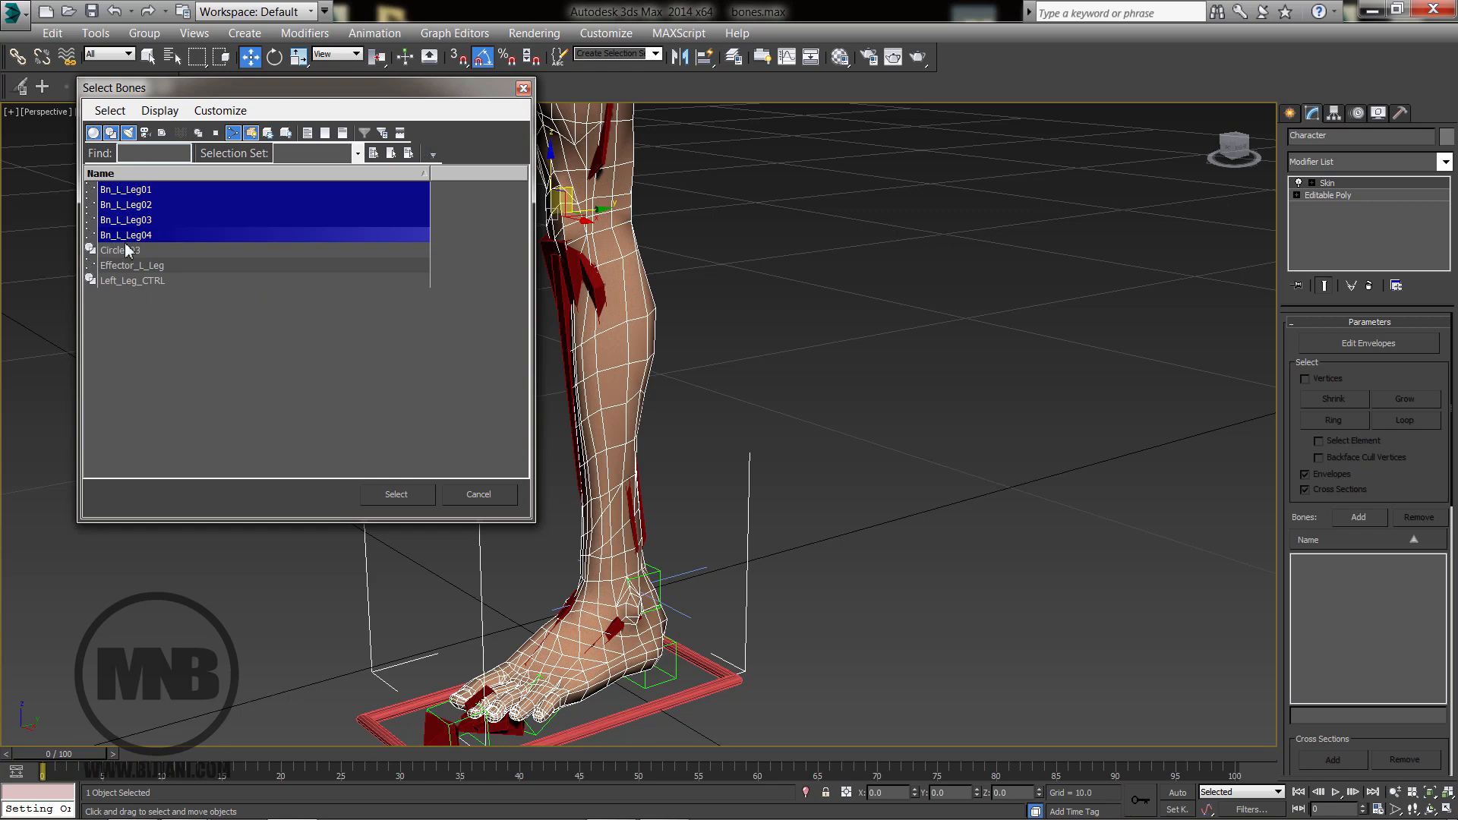
{"action": "left_click", "coordinate": [139, 154]}
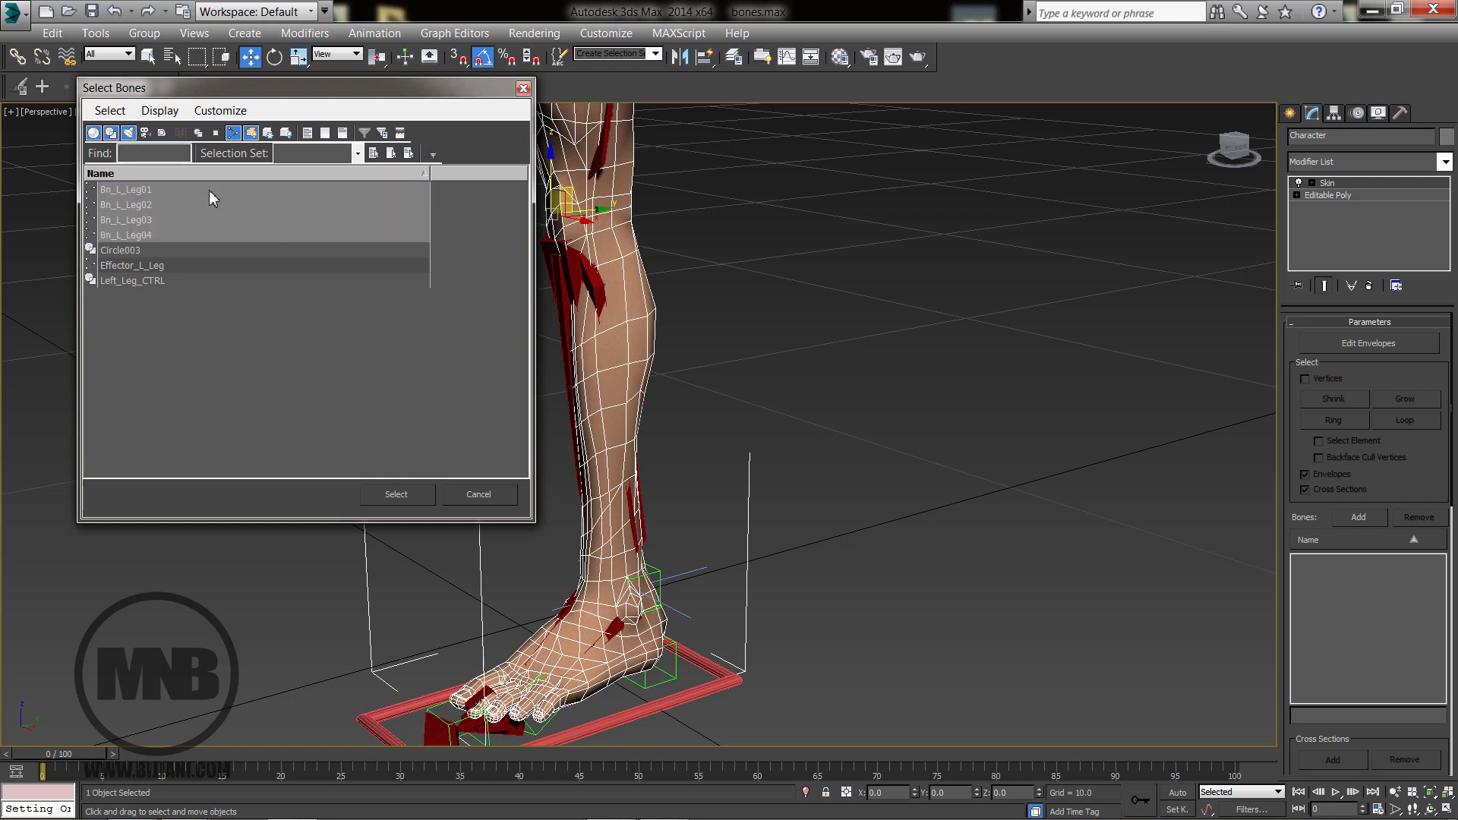
{"action": "type", "text": "bn"}
{"action": "left_click", "coordinate": [396, 494]}
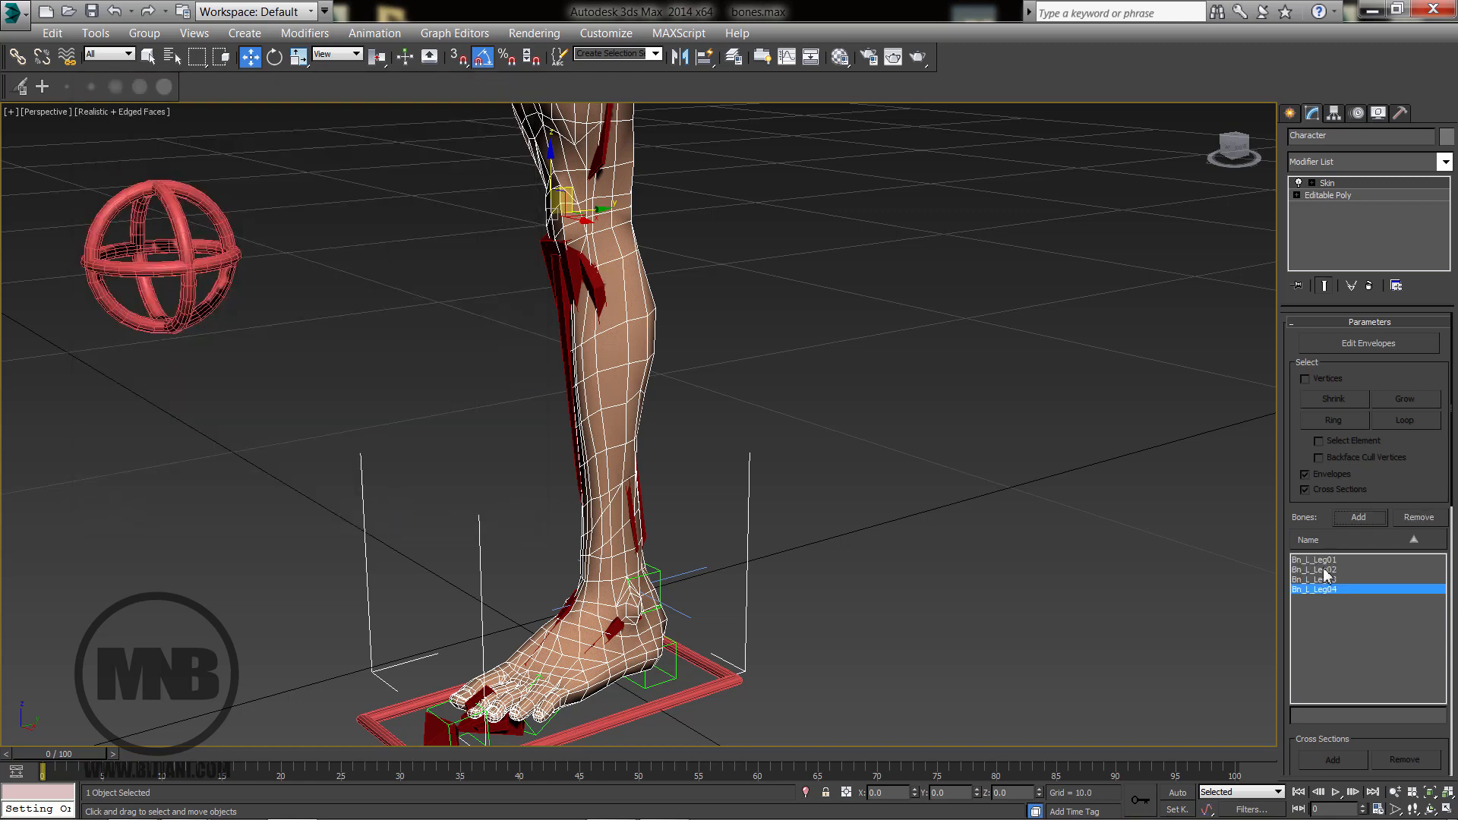
Try raising the left foot control to test how the skinned leg deforms, and undo the move.
{"action": "scroll", "coordinate": [827, 455], "scroll_direction": "down", "scroll_amount": 3}
{"action": "scroll", "coordinate": [815, 460], "scroll_direction": "up", "scroll_amount": 1}
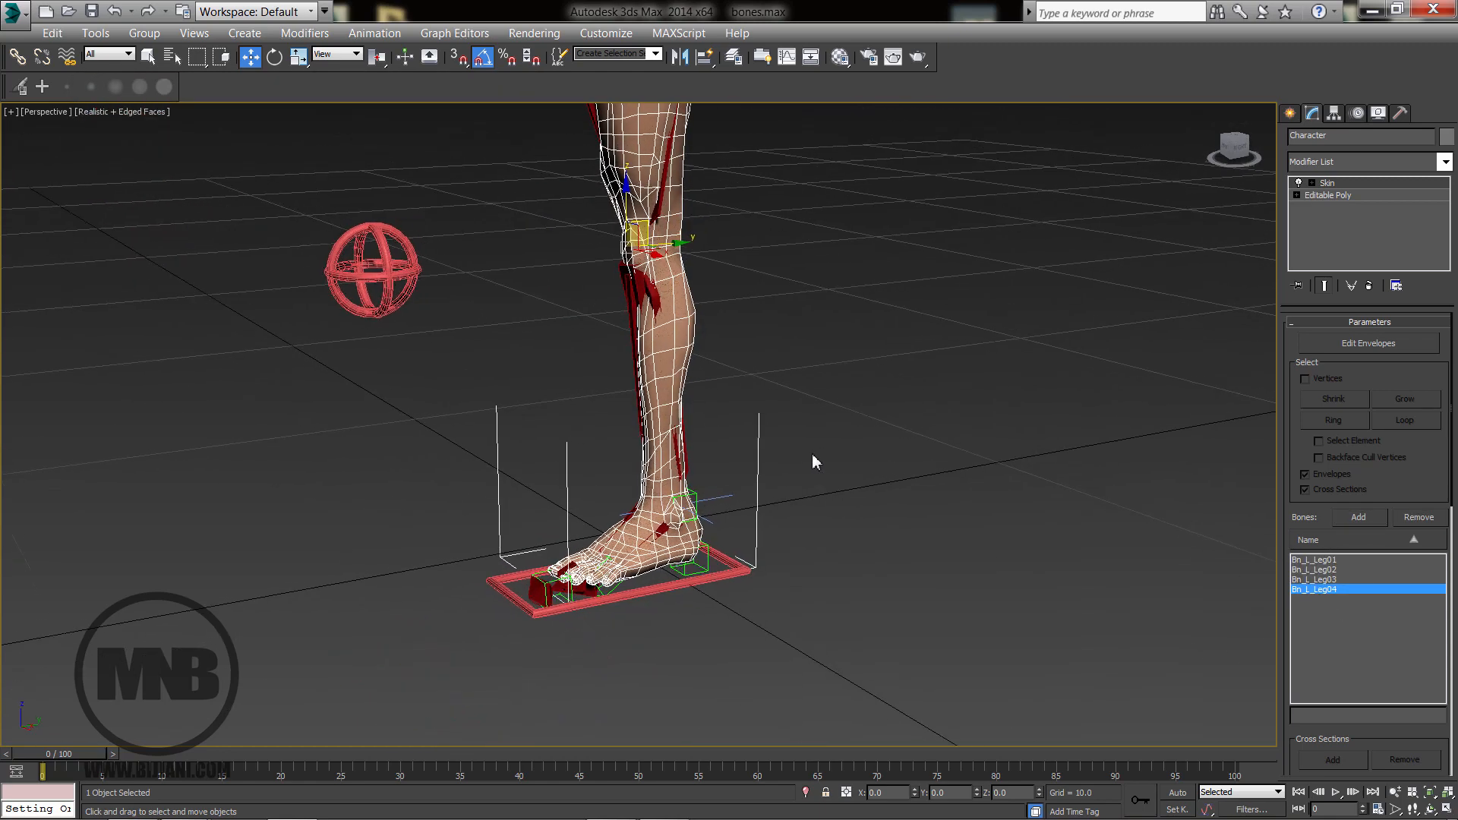
{"action": "middle_click_drag", "start_coordinate": [813, 455], "coordinate": [806, 513]}
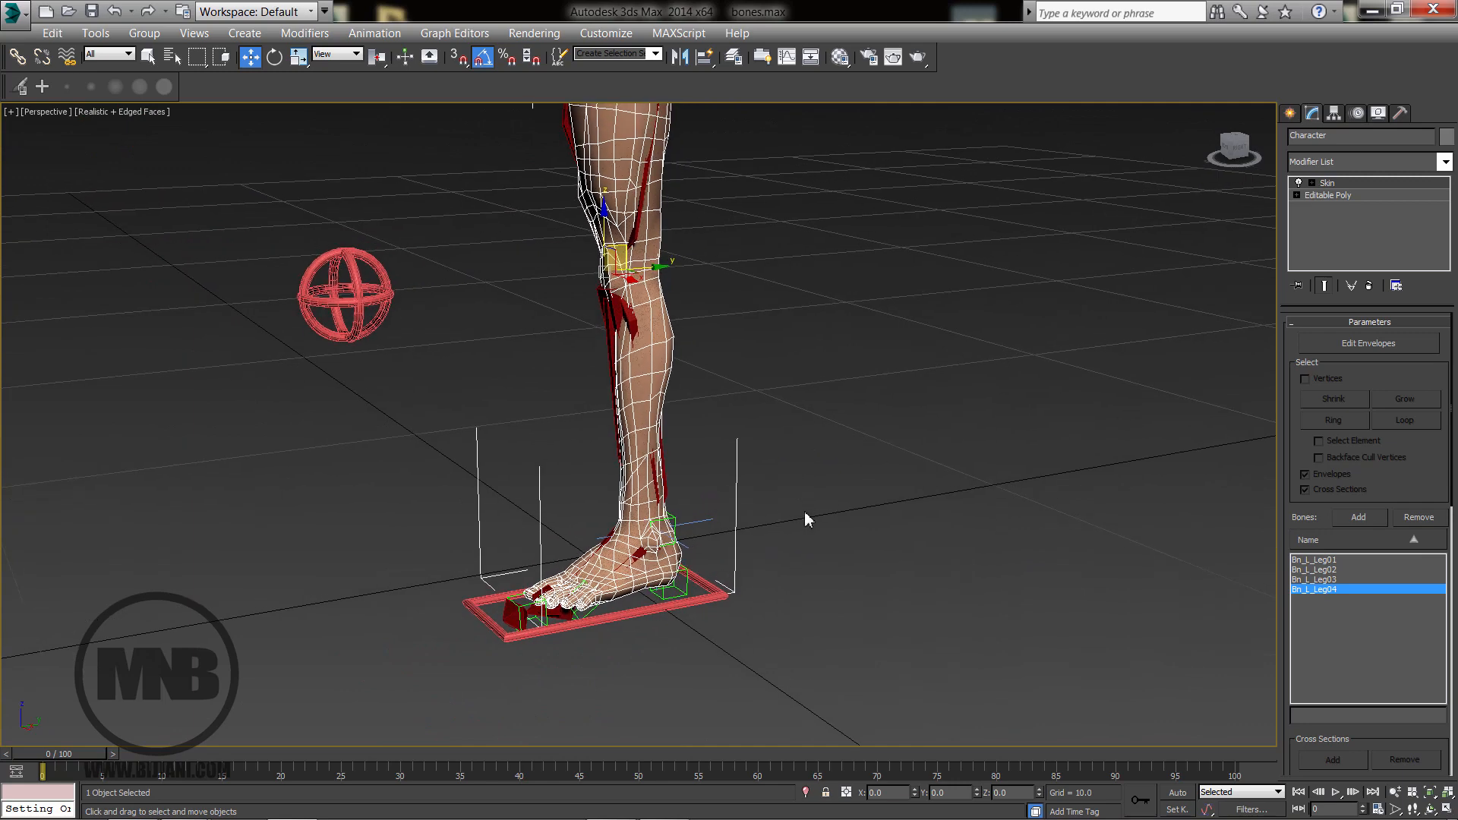
{"action": "left_click", "coordinate": [665, 612]}
{"action": "left_click_drag", "start_coordinate": [617, 578], "coordinate": [563, 388]}
{"action": "right_click", "coordinate": [564, 388]}
{"action": "middle_click_drag", "start_coordinate": [708, 505], "coordinate": [566, 578], "text": "alt"}
{"action": "left_click_drag", "start_coordinate": [522, 661], "coordinate": [418, 313]}
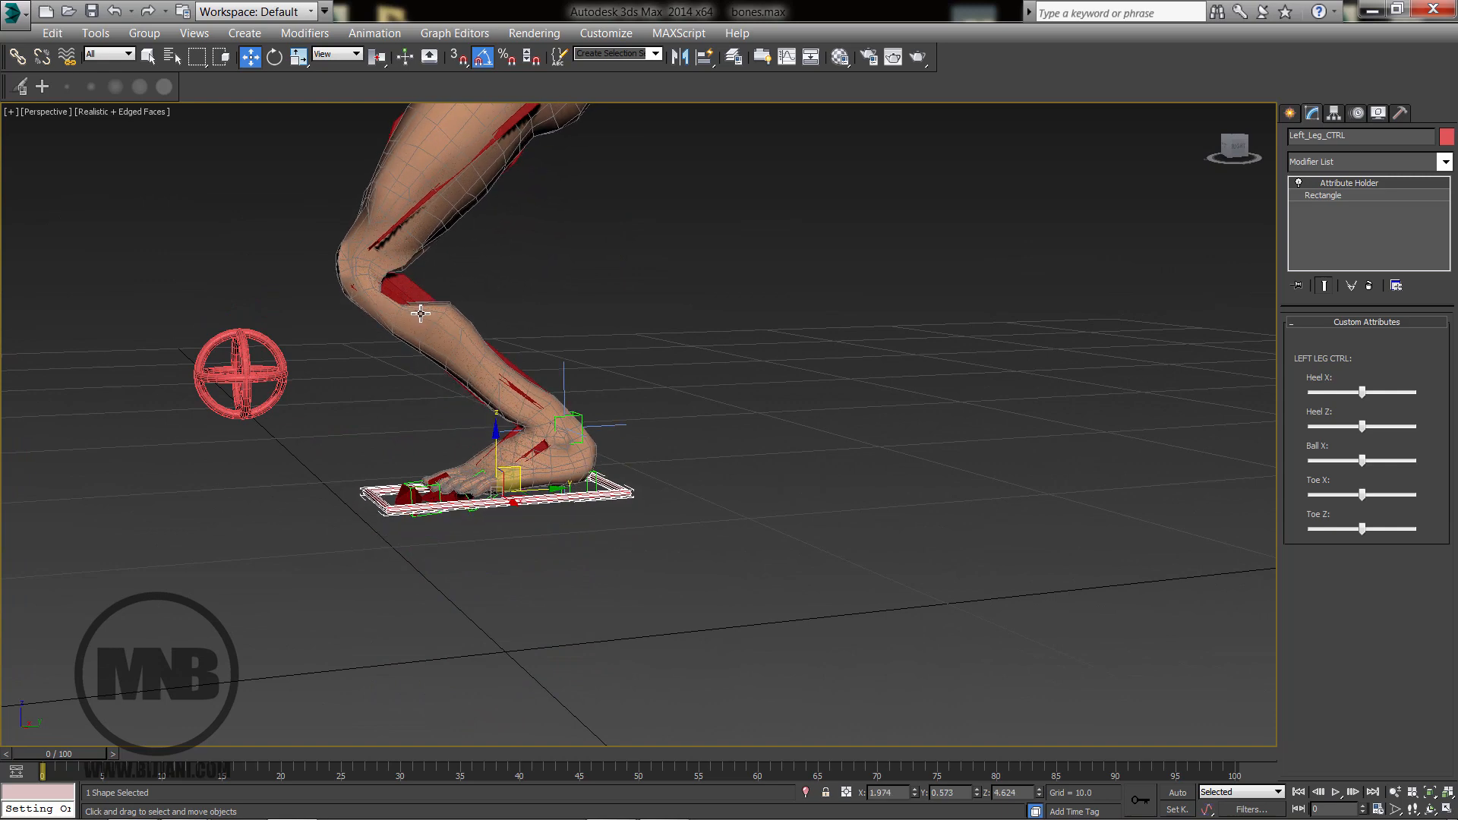
{"action": "key", "text": "ctrl+z"}
Inspect the deformation area around the knee, turn on Auto Key and go to frame 30.
{"action": "middle_click_drag", "start_coordinate": [552, 391], "coordinate": [502, 408], "text": "alt"}
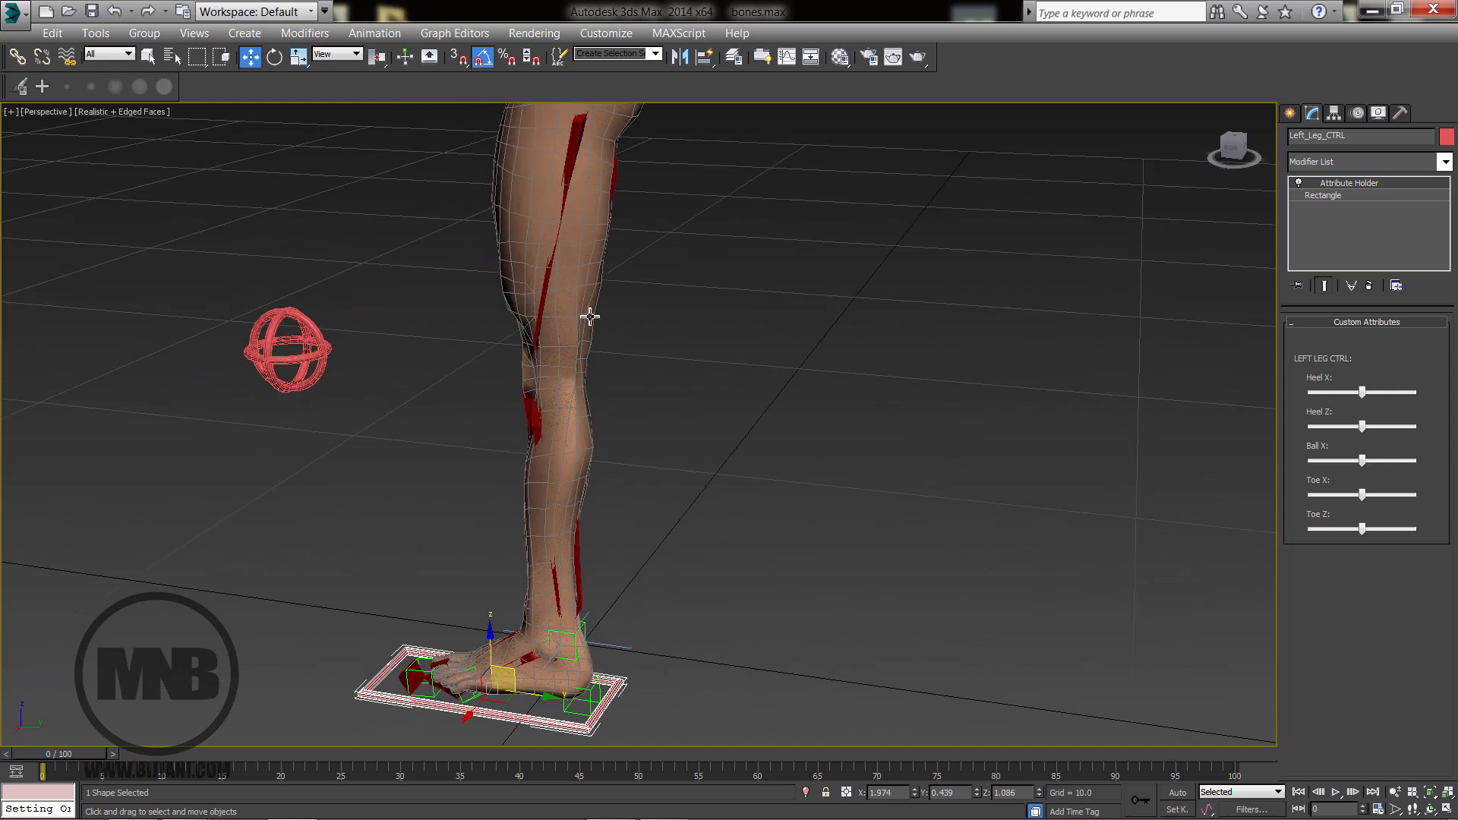
{"action": "scroll", "coordinate": [559, 326], "scroll_direction": "up", "scroll_amount": 5}
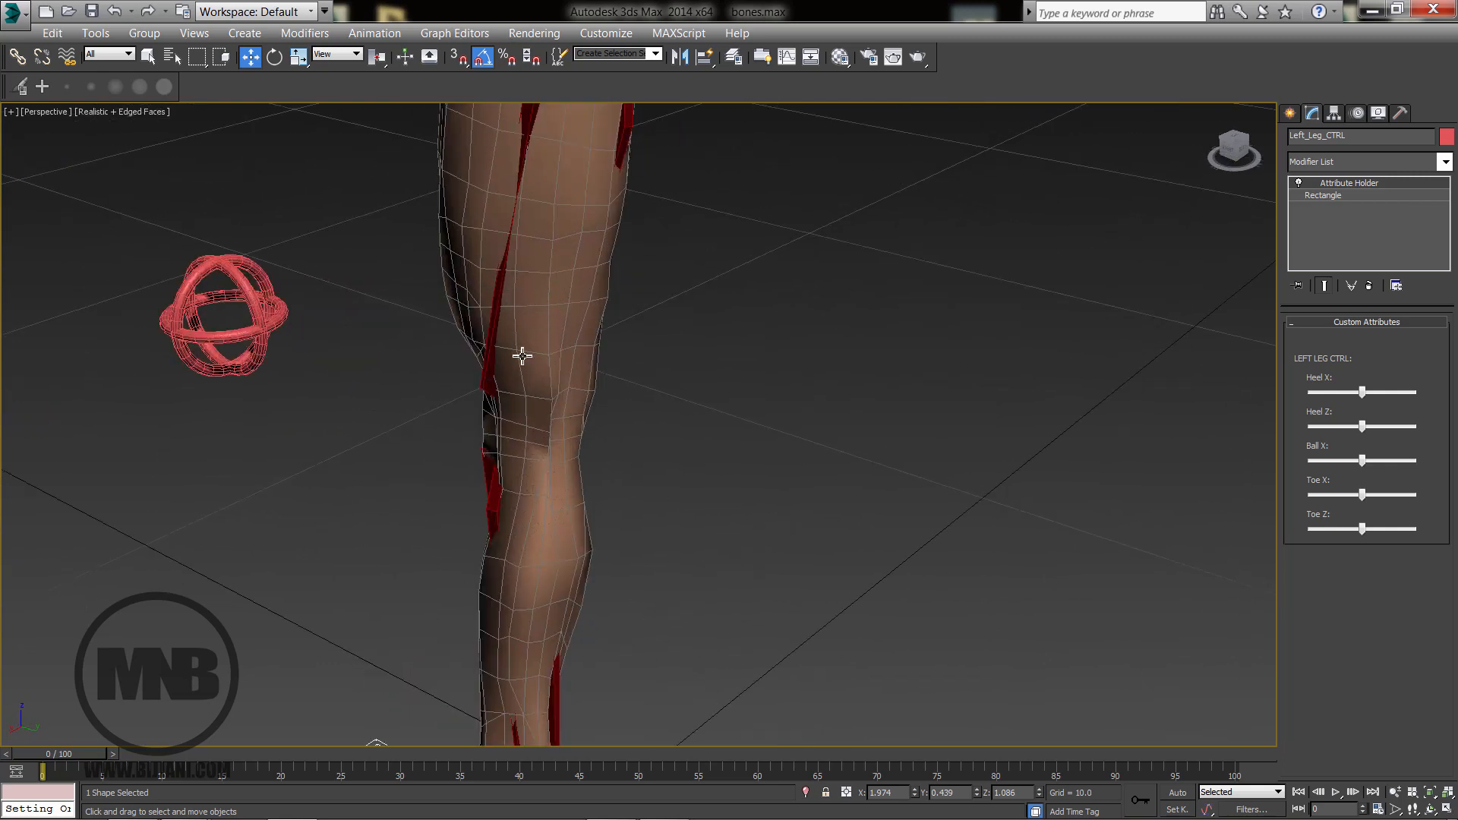
{"action": "middle_click_drag", "start_coordinate": [528, 472], "coordinate": [570, 433], "text": "alt"}
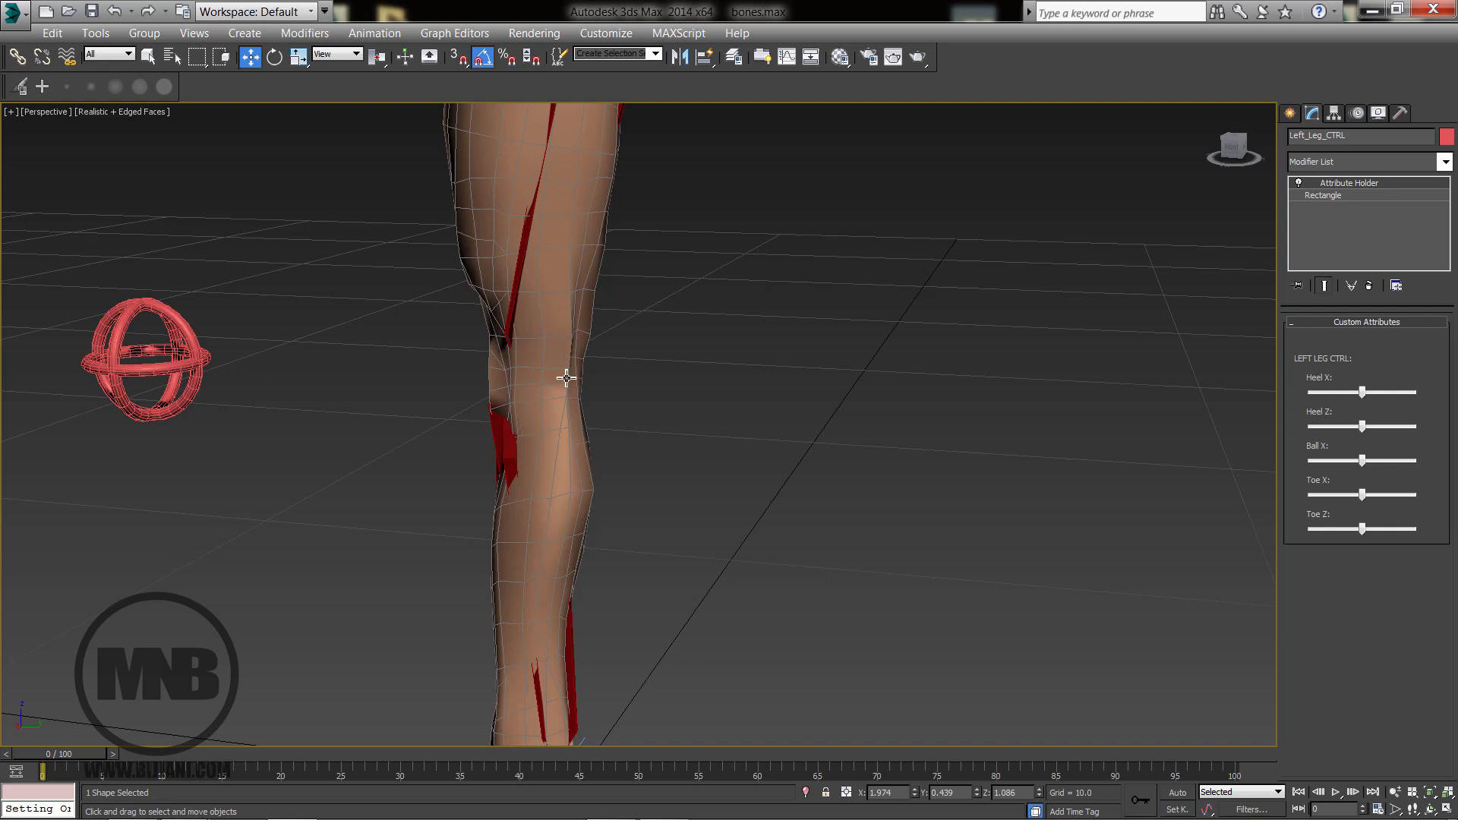
{"action": "middle_click_drag", "start_coordinate": [557, 414], "coordinate": [609, 559], "text": "alt"}
{"action": "scroll", "coordinate": [608, 427], "scroll_direction": "down", "scroll_amount": 3}
{"action": "key", "text": "n"}
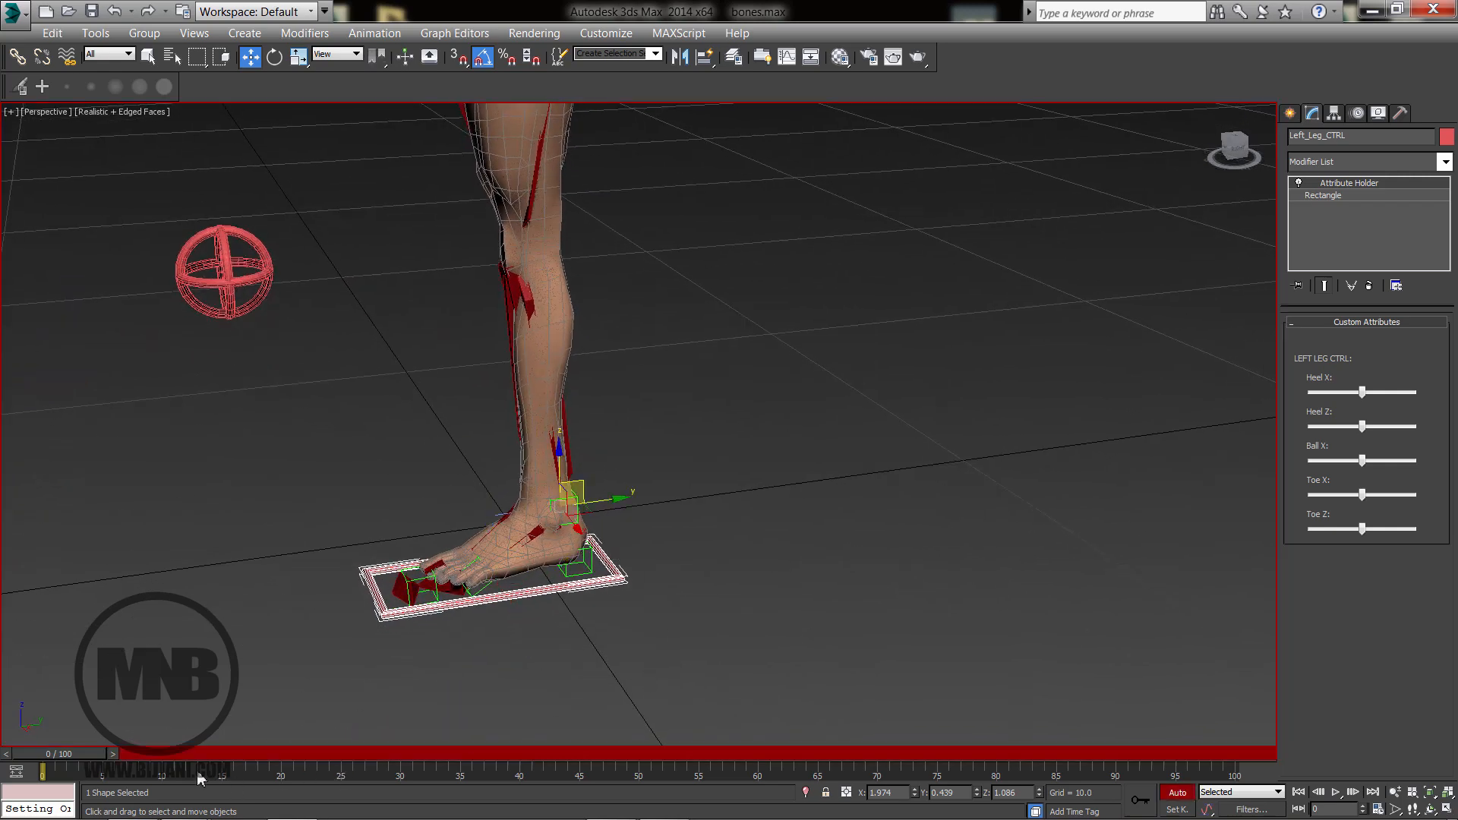
{"action": "left_click_drag", "start_coordinate": [76, 763], "coordinate": [425, 735]}
Key a bent-leg pose at frame 30 by raising the left foot control and tilting it toes-down.
{"action": "middle_click_drag", "start_coordinate": [425, 735], "coordinate": [331, 697]}
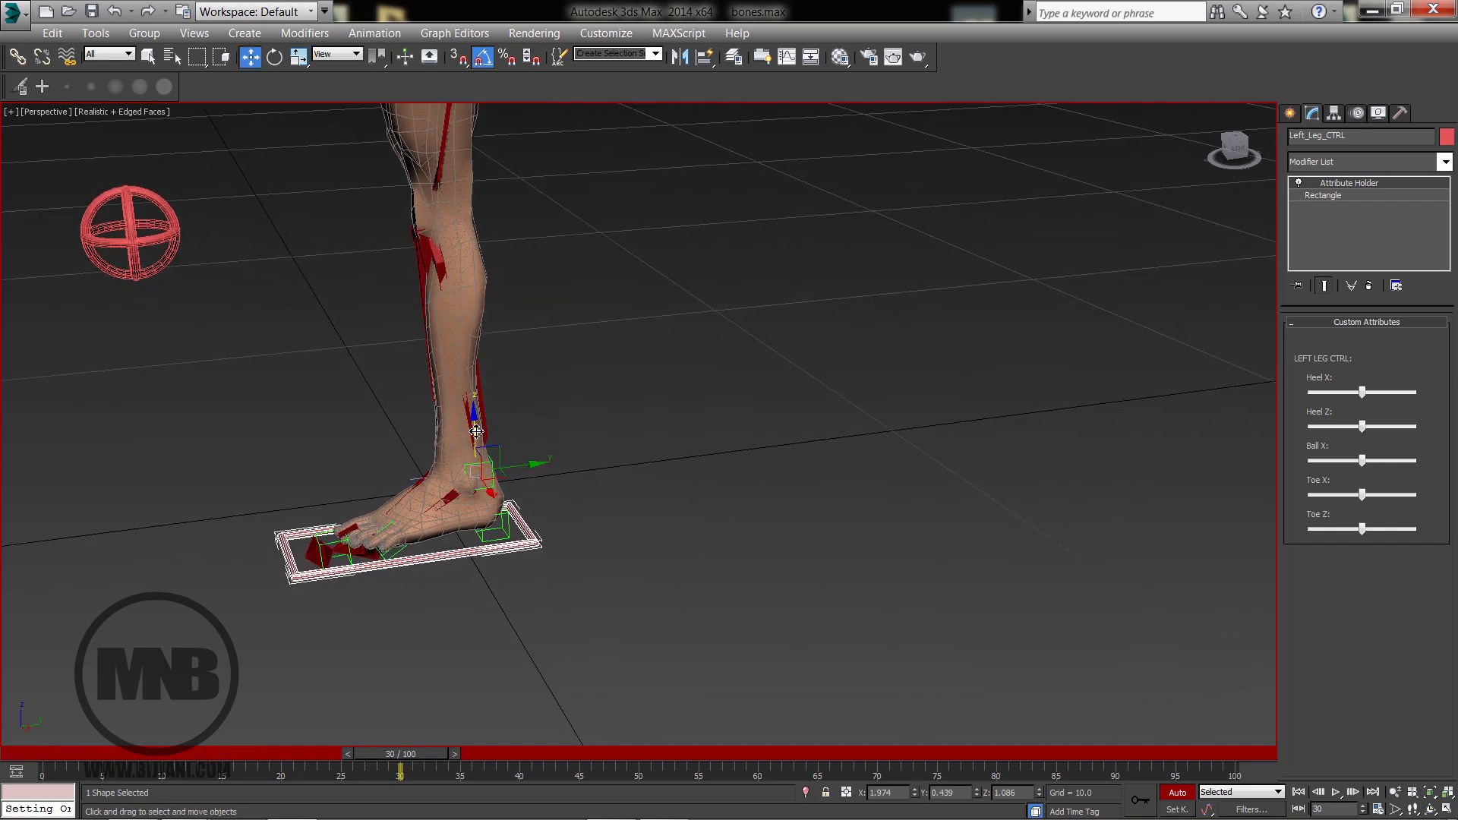
{"action": "left_click_drag", "start_coordinate": [466, 433], "coordinate": [494, 553]}
{"action": "key", "text": "e"}
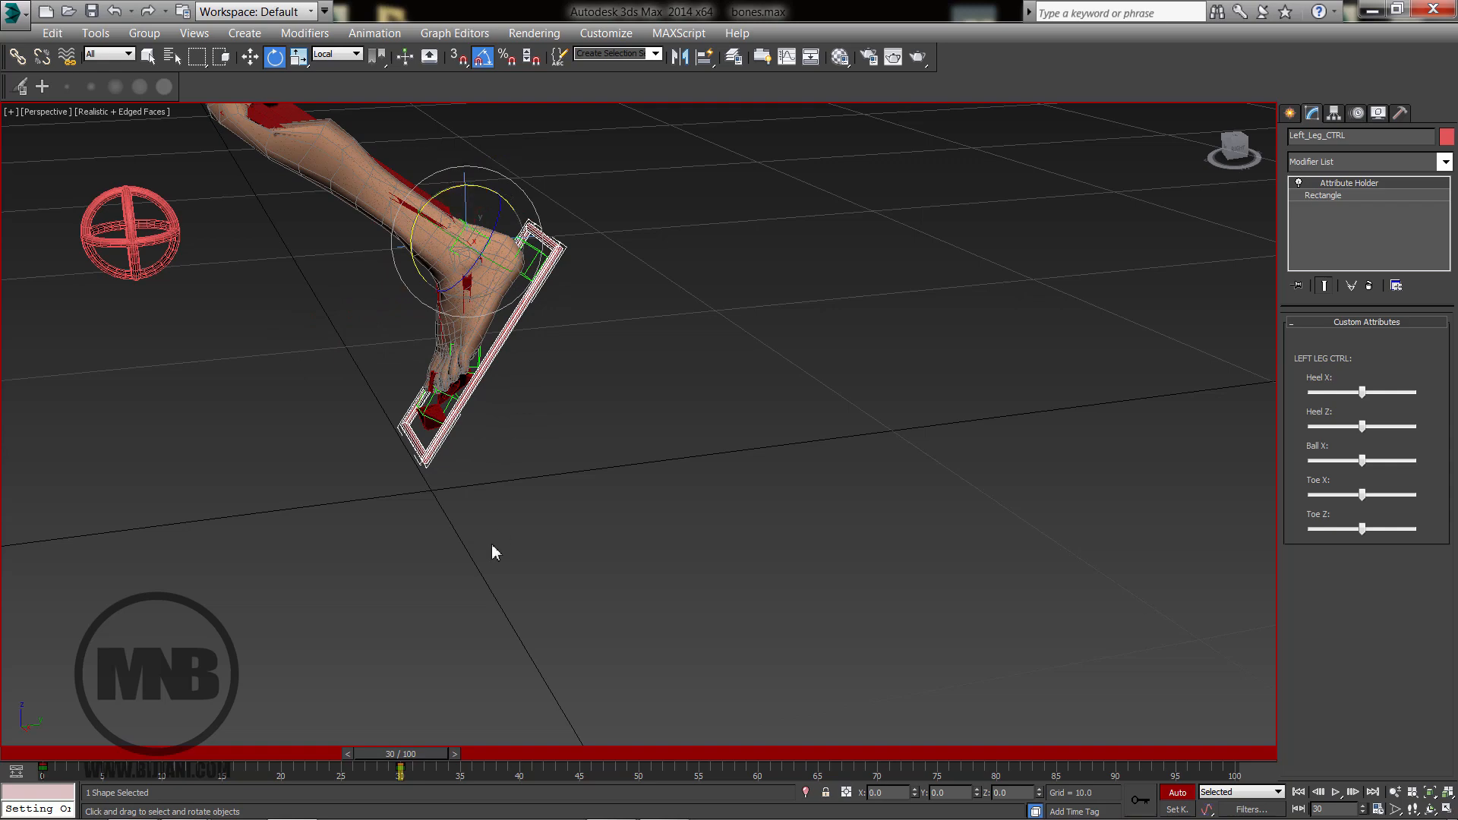
At frame 50, key the left foot control rotated -45 degrees about its local X axis, and return to frame 0.
{"action": "left_click_drag", "start_coordinate": [411, 749], "coordinate": [619, 745]}
{"action": "key", "text": "e"}
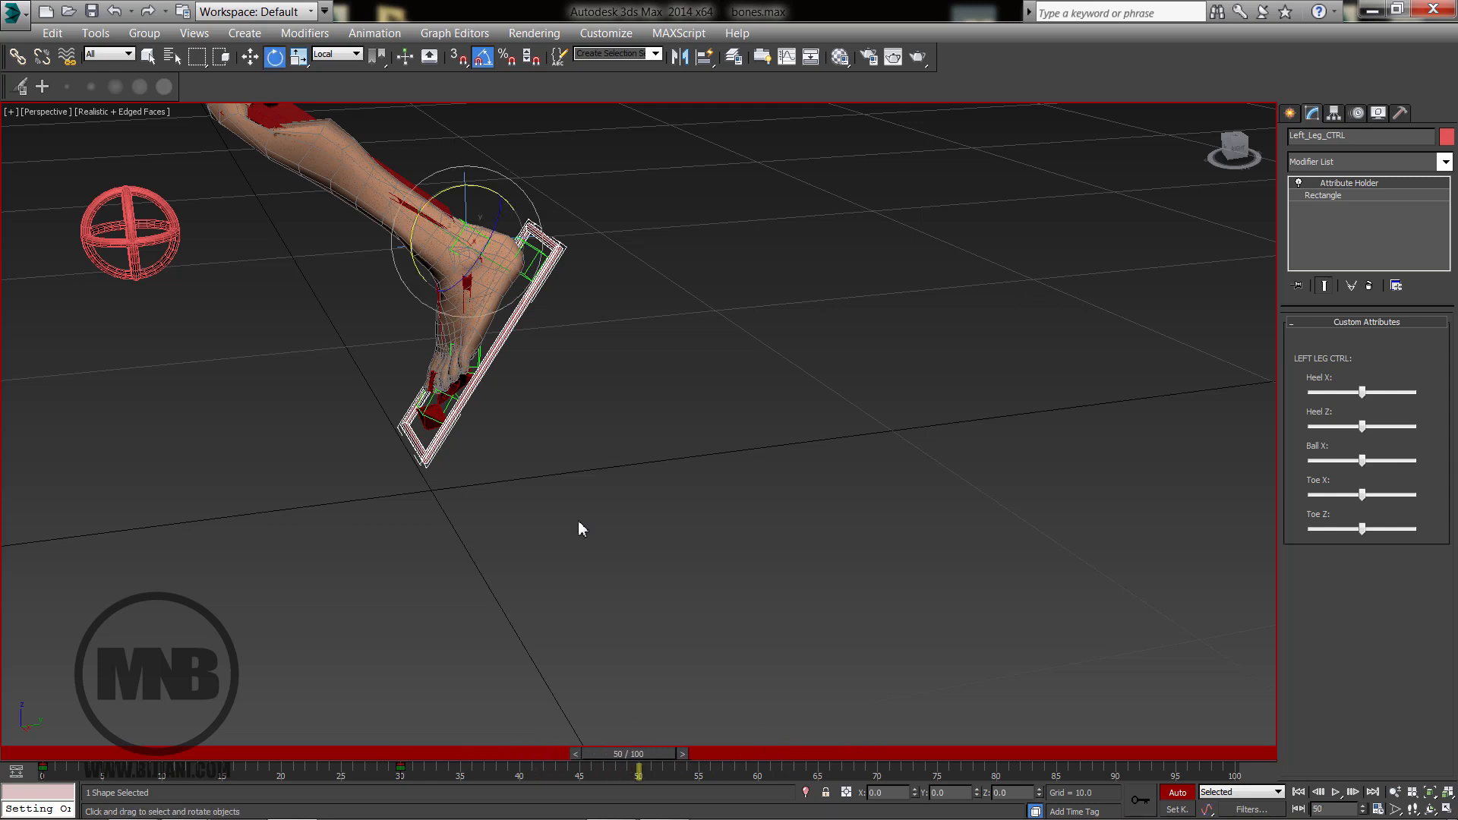
{"action": "left_click_drag", "start_coordinate": [479, 195], "coordinate": [513, 211]}
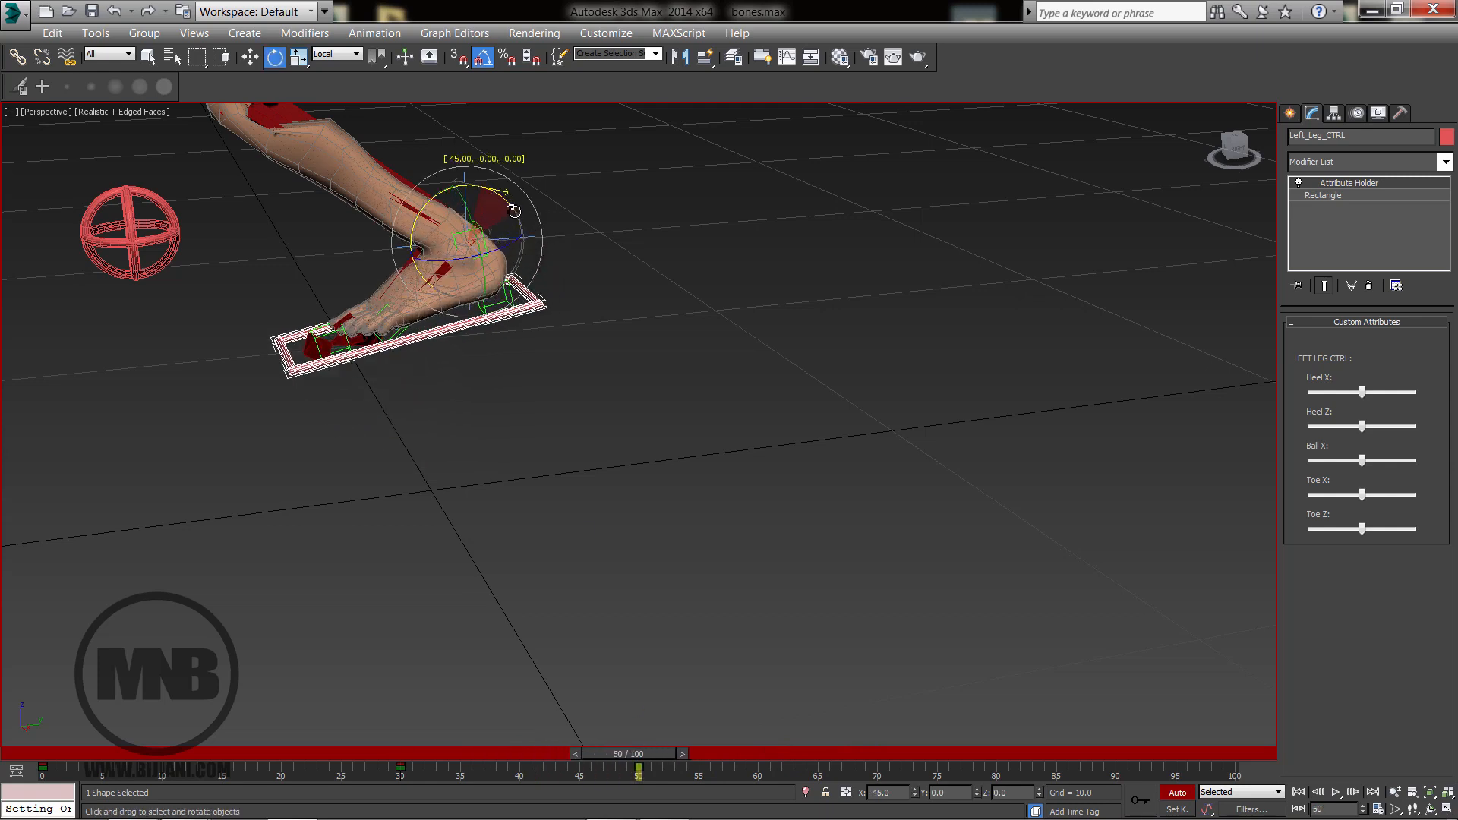
{"action": "left_click_drag", "start_coordinate": [629, 752], "coordinate": [15, 752]}
{"action": "key", "text": "e"}
Select the leg mesh and turn on envelope editing in its Skin modifier.
{"action": "middle_click_drag", "start_coordinate": [544, 434], "coordinate": [563, 560]}
{"action": "middle_click_drag", "start_coordinate": [412, 574], "coordinate": [465, 547], "text": "alt"}
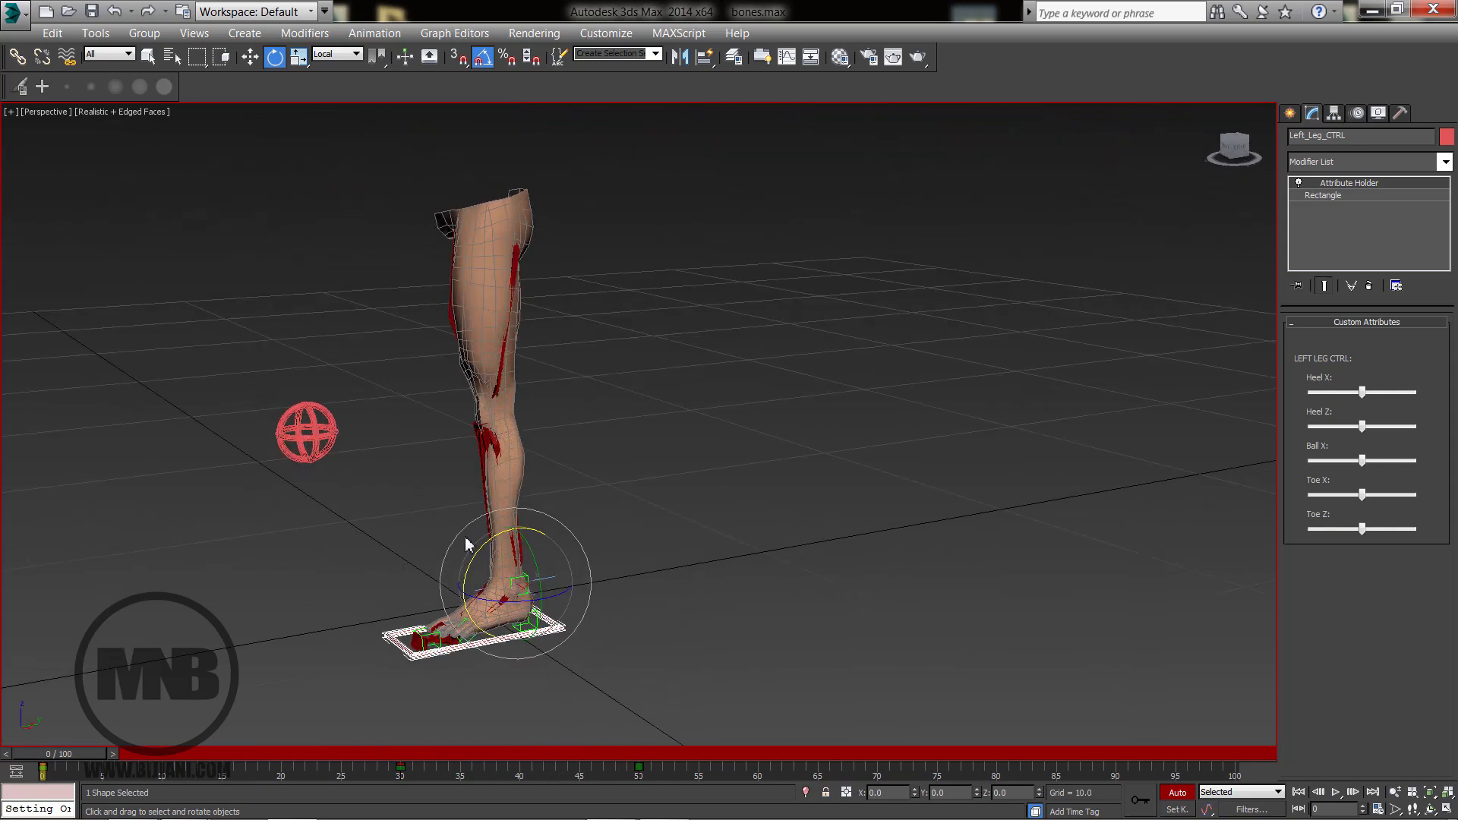
{"action": "scroll", "coordinate": [466, 547], "scroll_direction": "up", "scroll_amount": 3}
{"action": "left_click", "coordinate": [546, 373]}
{"action": "scroll", "coordinate": [472, 360], "scroll_direction": "up", "scroll_amount": 3}
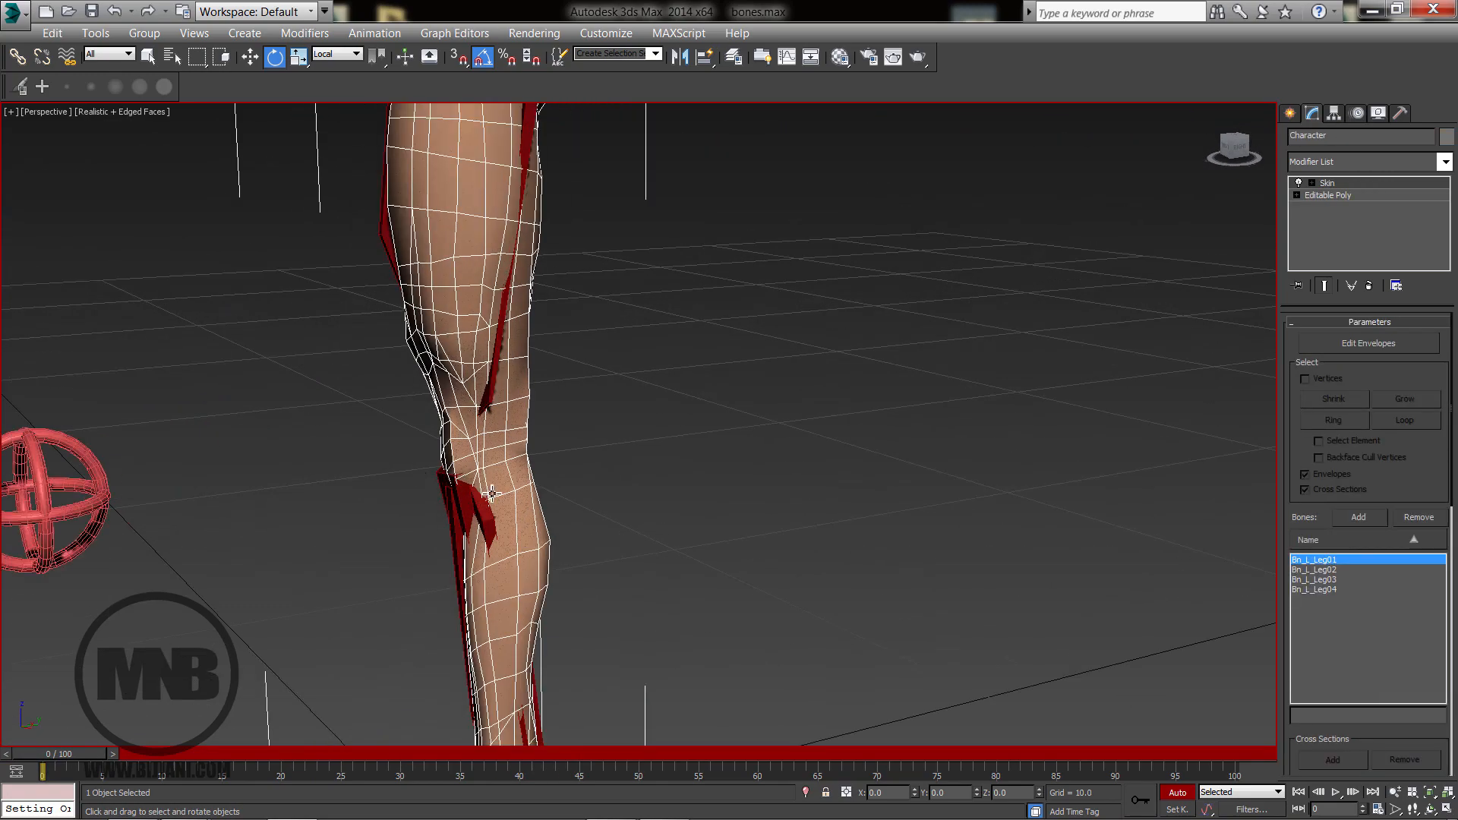
{"action": "middle_click_drag", "start_coordinate": [616, 459], "coordinate": [608, 513], "text": "alt"}
{"action": "scroll", "coordinate": [587, 468], "scroll_direction": "down", "scroll_amount": 3}
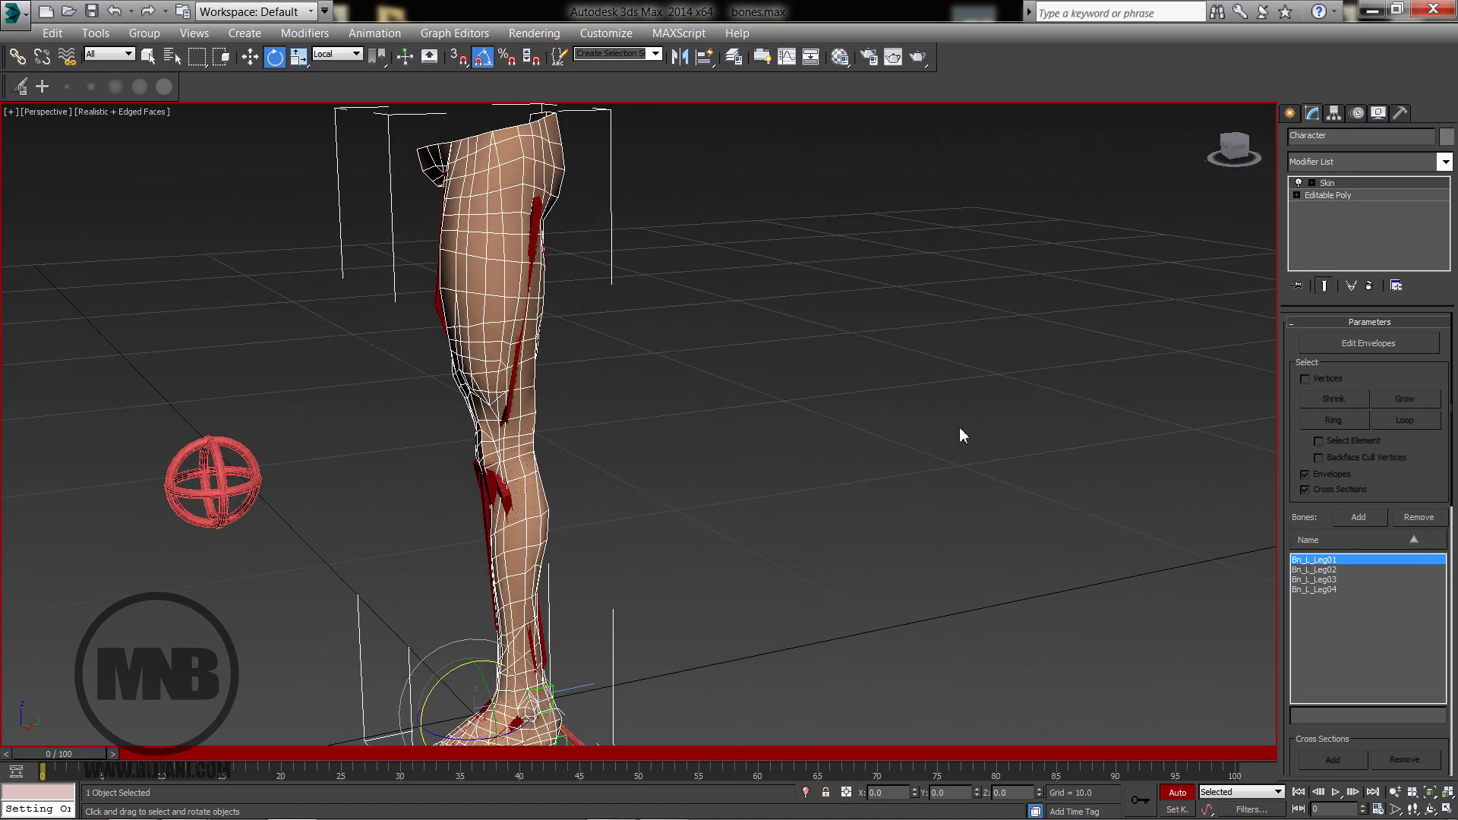
{"action": "left_click", "coordinate": [1350, 345]}
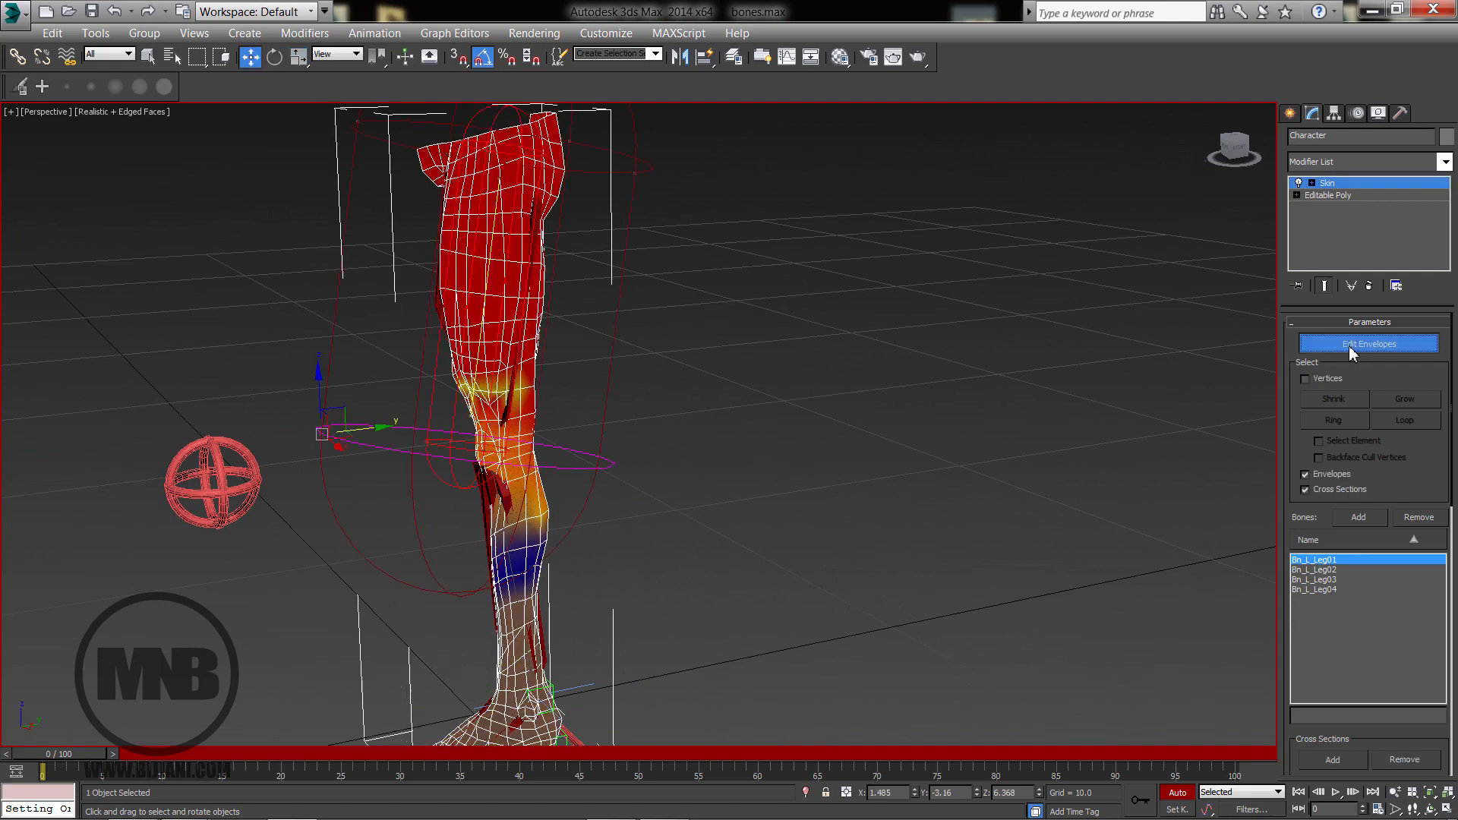
Examine how the Bn_L_Leg02 and Bn_L_Leg01 envelopes weight the shin, knee and thigh.
{"action": "middle_click_drag", "start_coordinate": [708, 453], "coordinate": [646, 472], "text": "alt"}
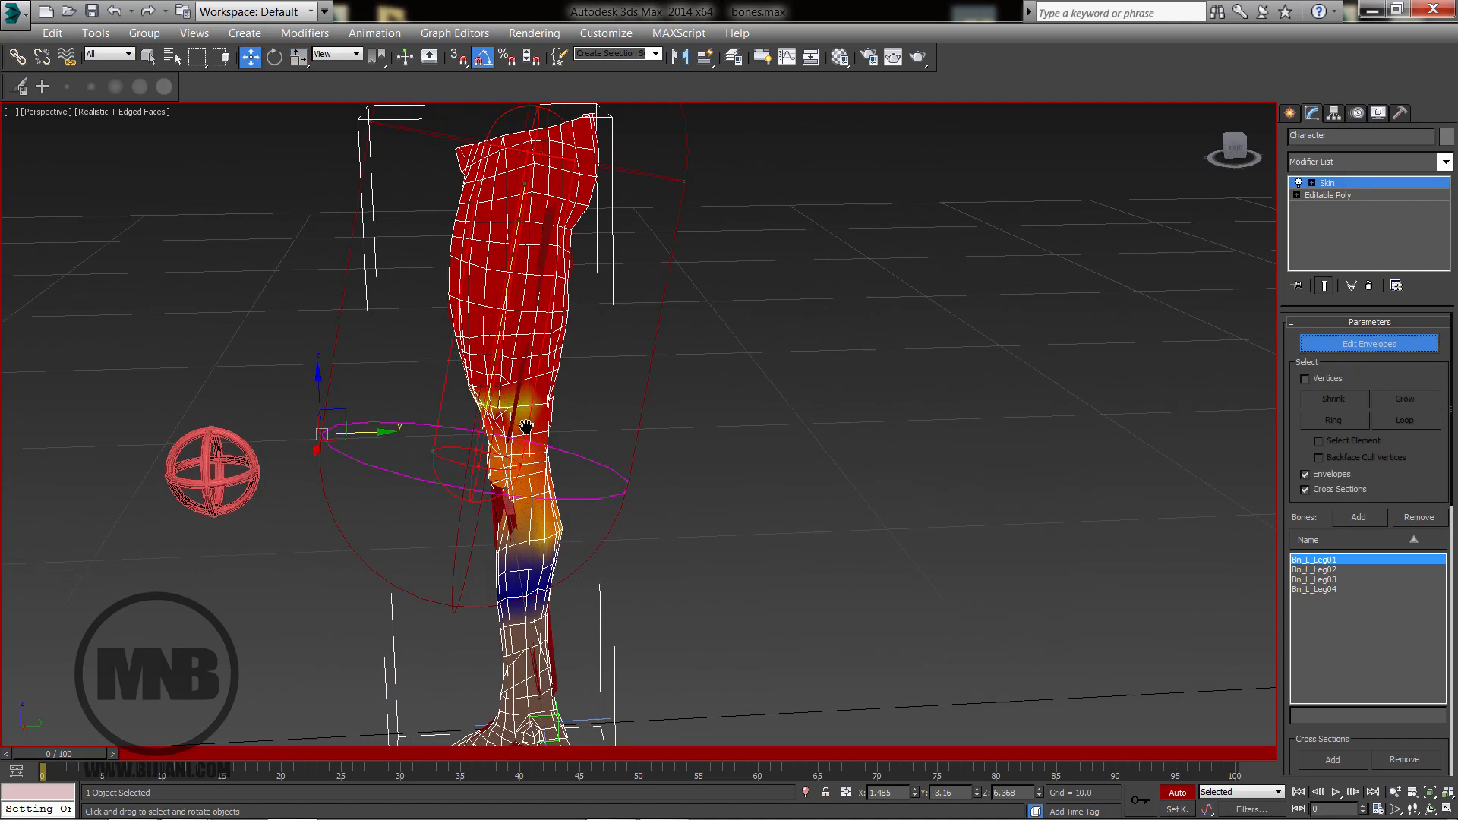
{"action": "middle_click_drag", "start_coordinate": [525, 428], "coordinate": [545, 338]}
{"action": "scroll", "coordinate": [555, 421], "scroll_direction": "up", "scroll_amount": 5}
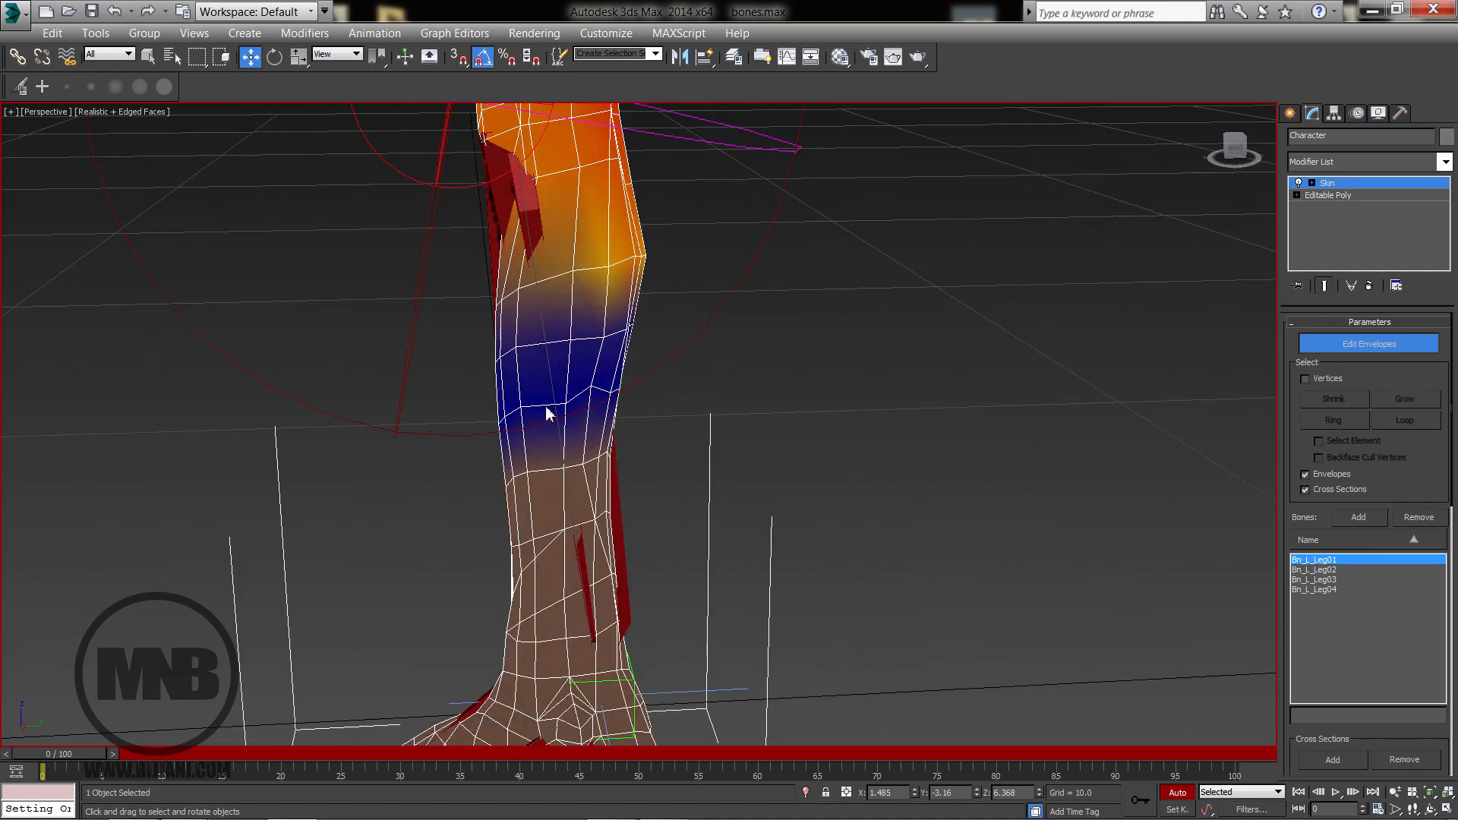
{"action": "left_click", "coordinate": [545, 333]}
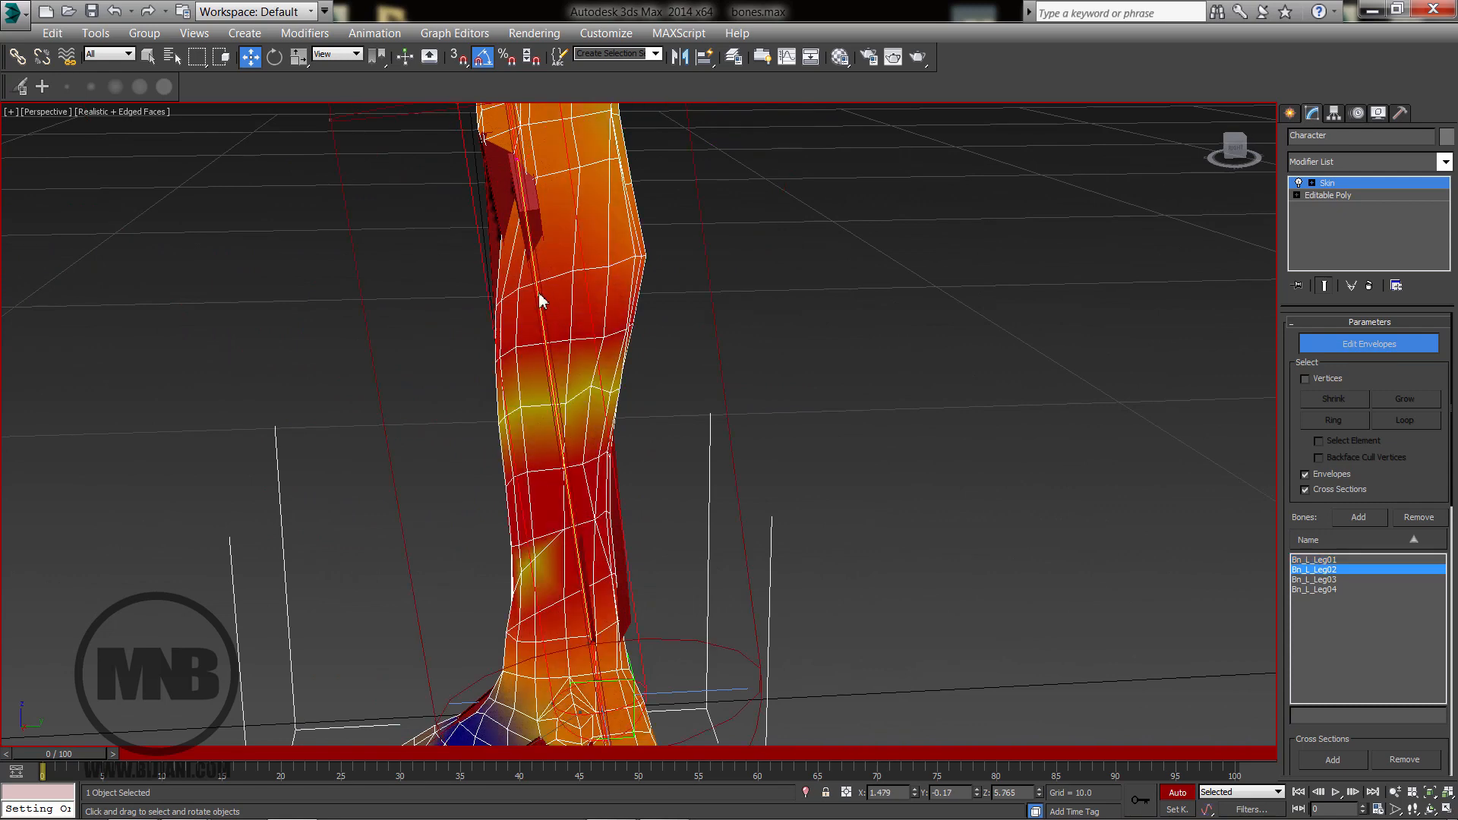
{"action": "scroll", "coordinate": [566, 458], "scroll_direction": "down", "scroll_amount": 4}
{"action": "middle_click_drag", "start_coordinate": [530, 325], "coordinate": [571, 490]}
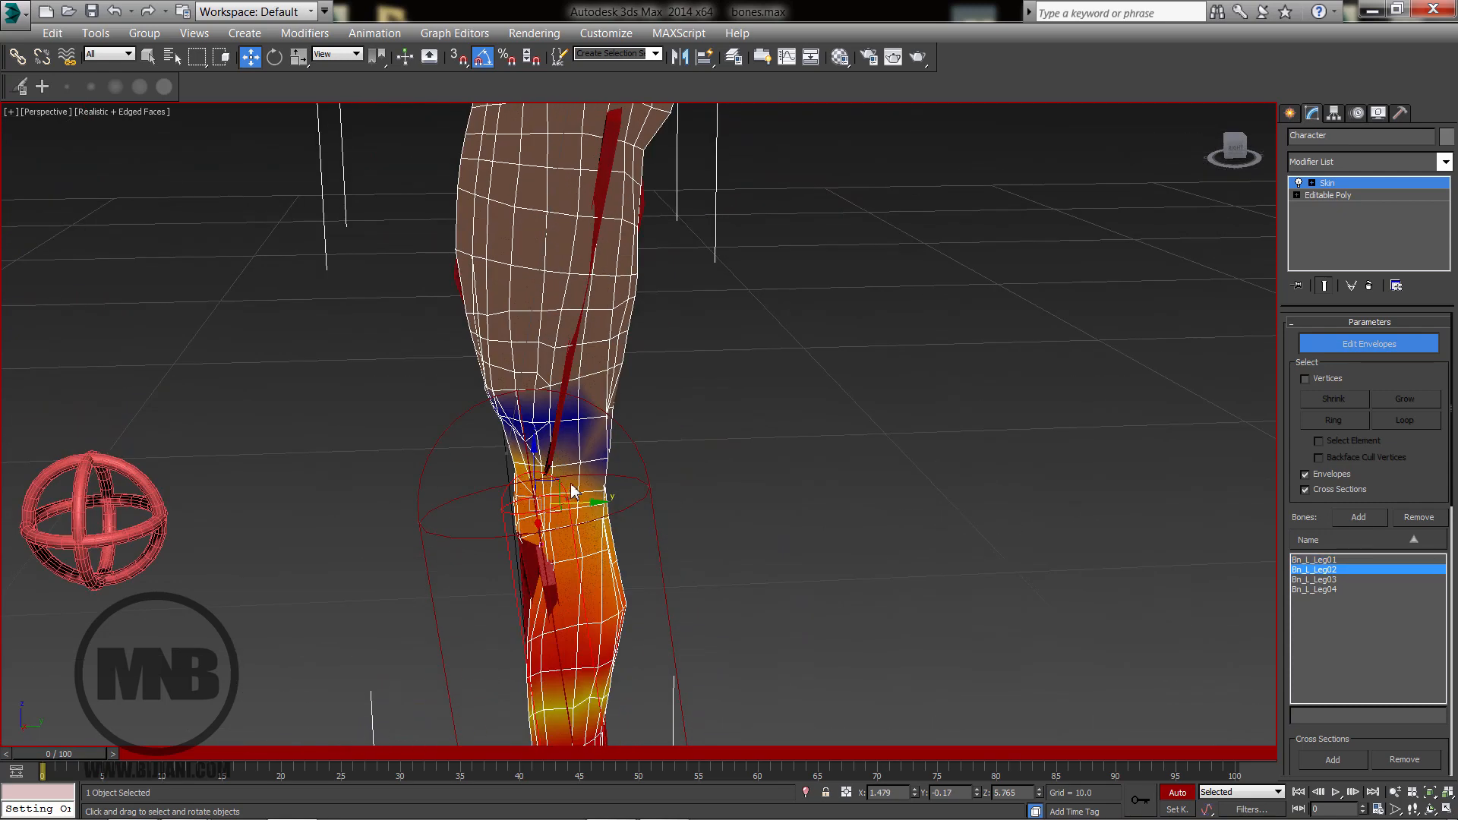
{"action": "left_click", "coordinate": [543, 272]}
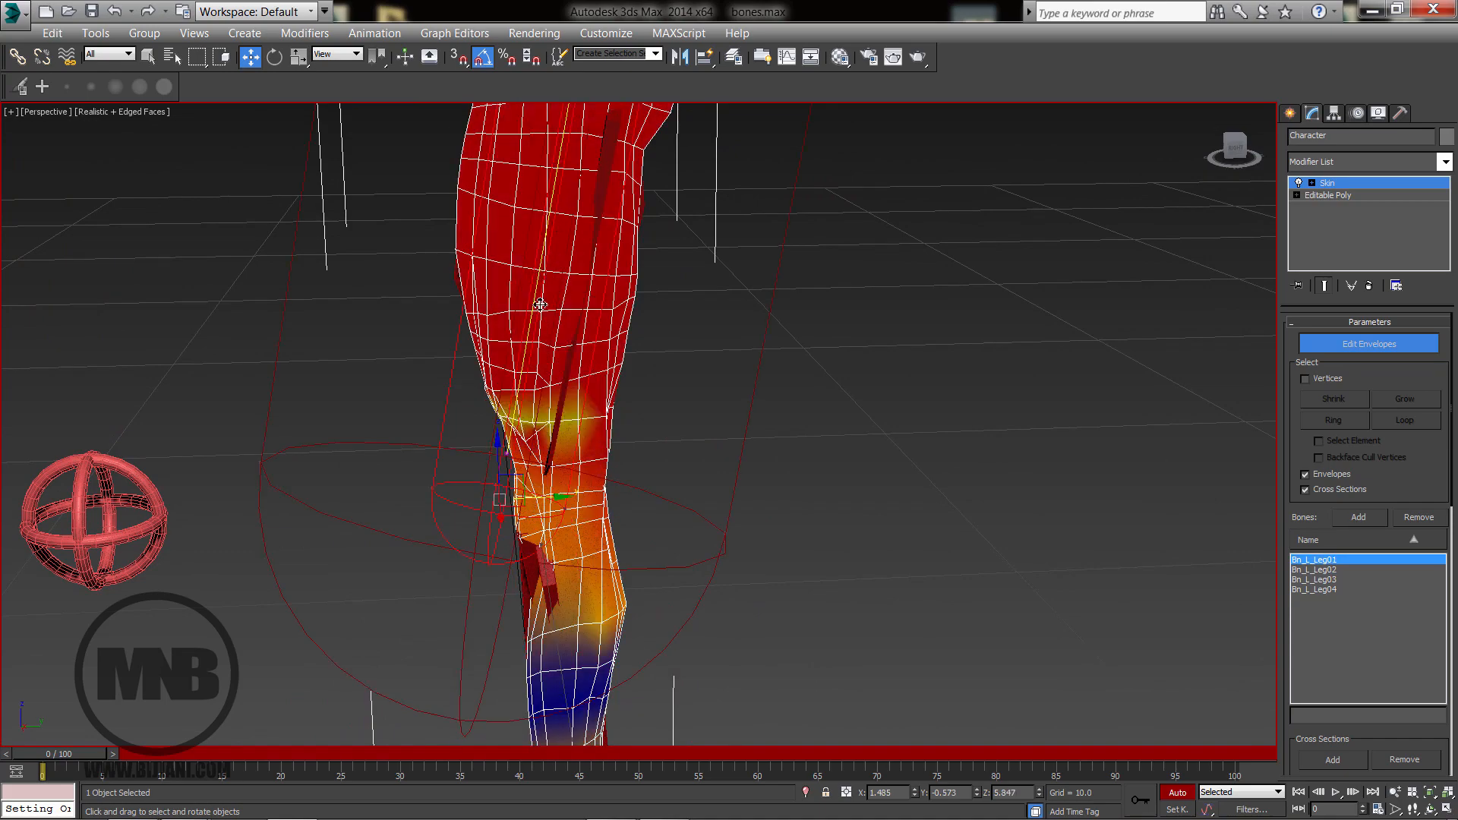
Examine the weights that the Bn_L_Leg03 and Bn_L_Leg04 envelopes give the foot and toes.
{"action": "middle_click_drag", "start_coordinate": [575, 482], "coordinate": [579, 276]}
{"action": "middle_click_drag", "start_coordinate": [570, 545], "coordinate": [573, 323]}
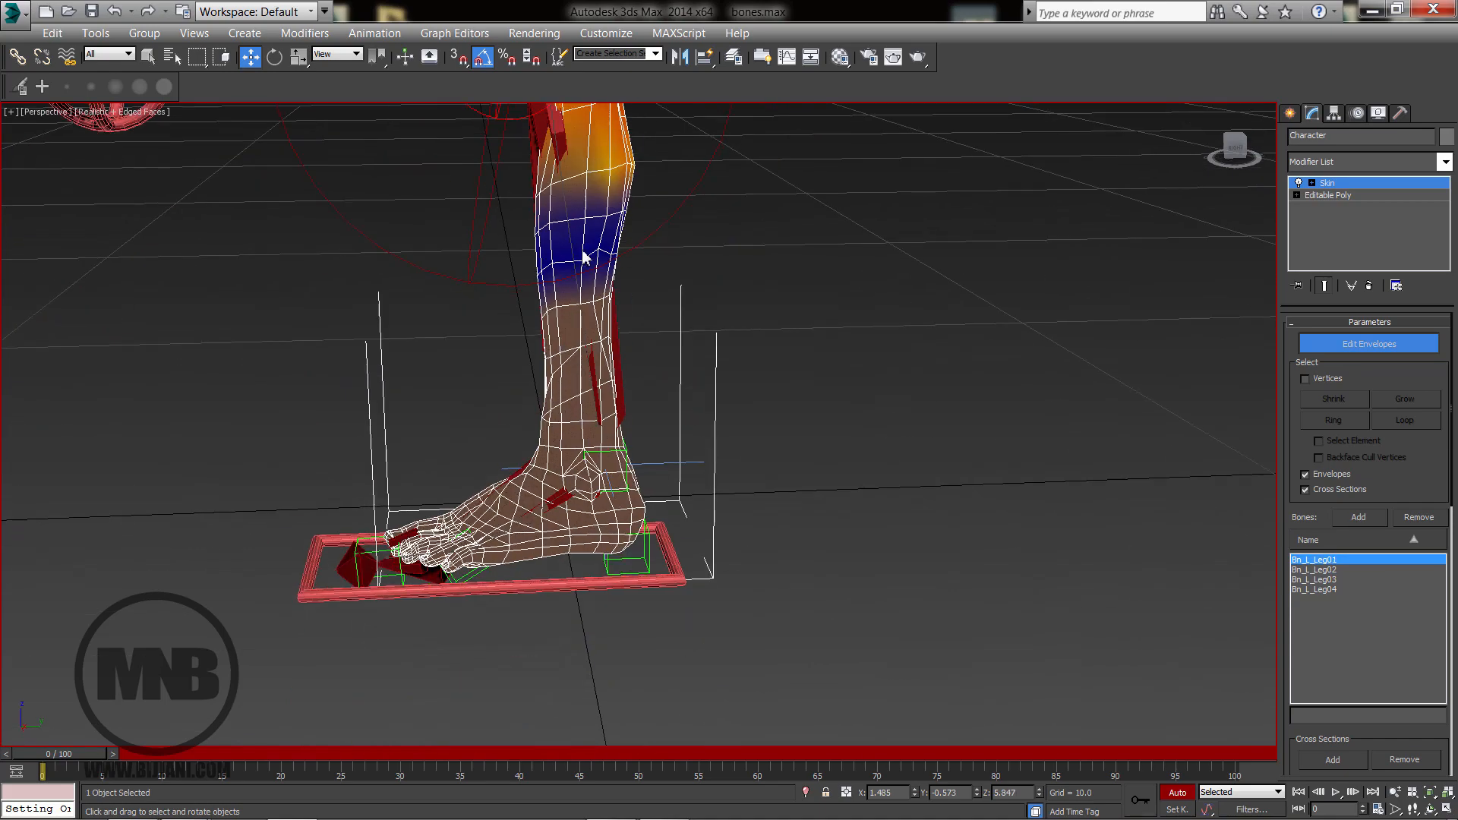
{"action": "left_click", "coordinate": [547, 519]}
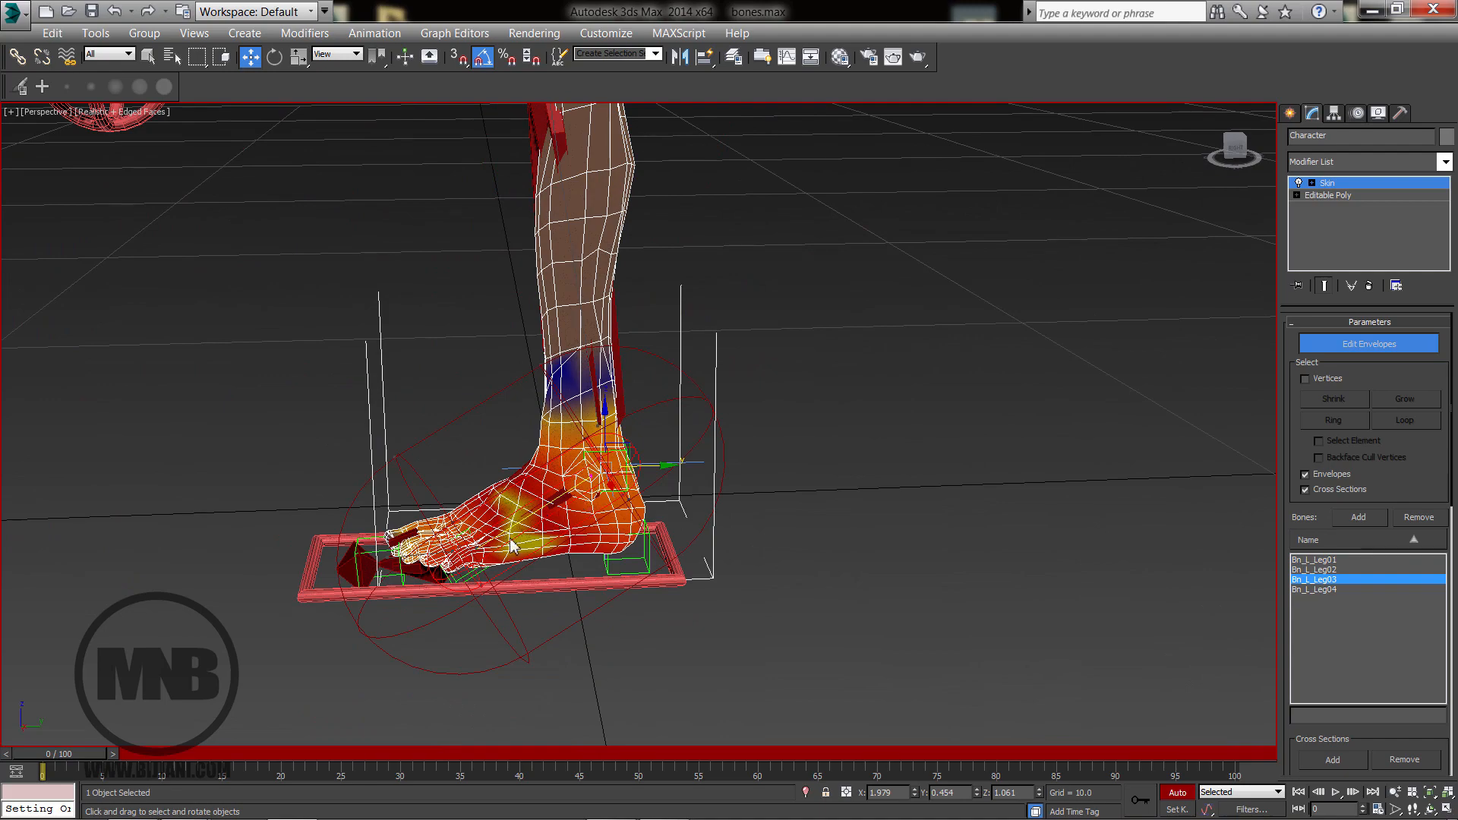
{"action": "scroll", "coordinate": [511, 546], "scroll_direction": "up", "scroll_amount": 5}
{"action": "left_click", "coordinate": [490, 490]}
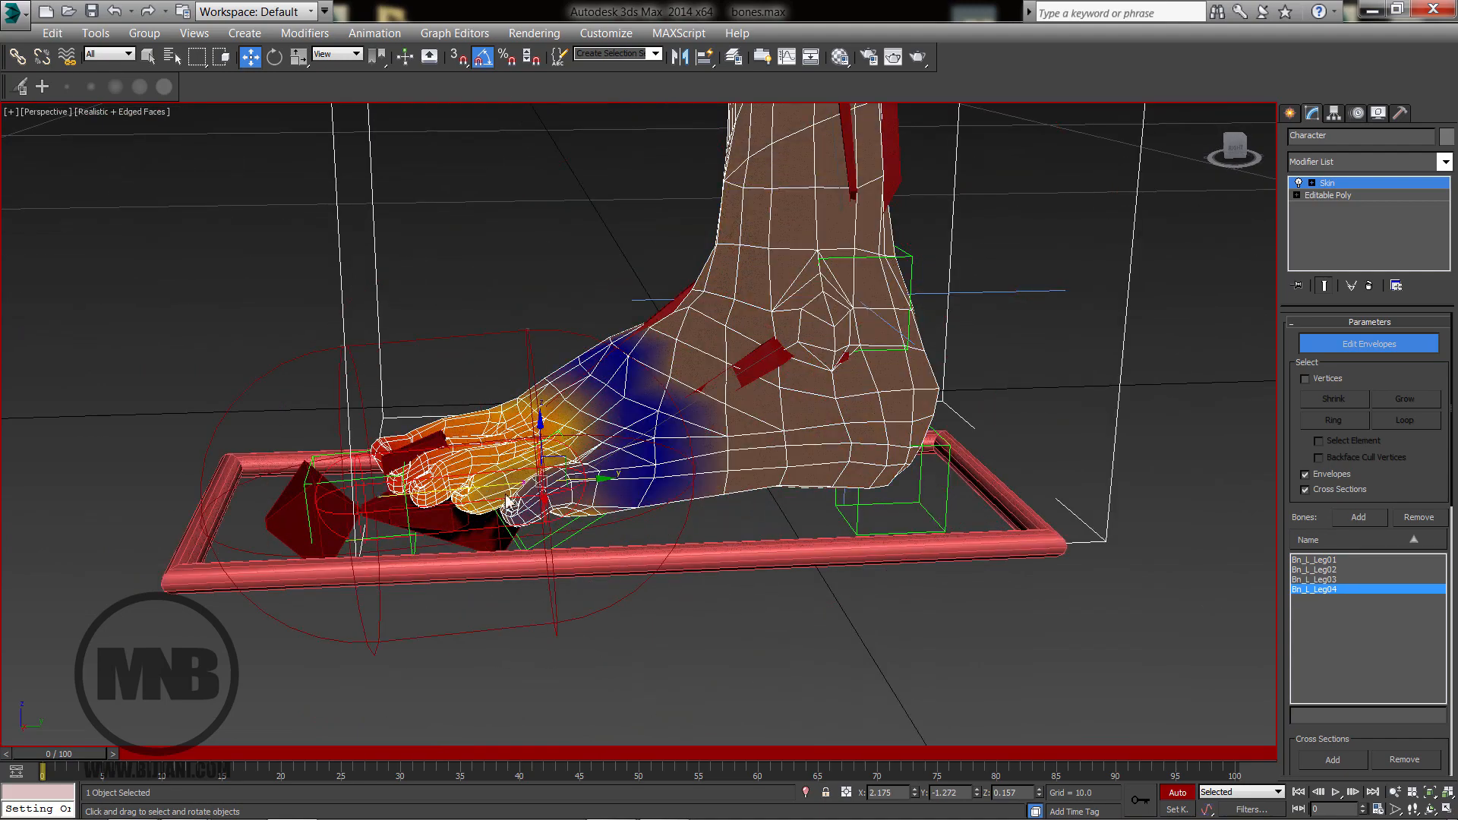
{"action": "scroll", "coordinate": [954, 381], "scroll_direction": "down", "scroll_amount": 10}
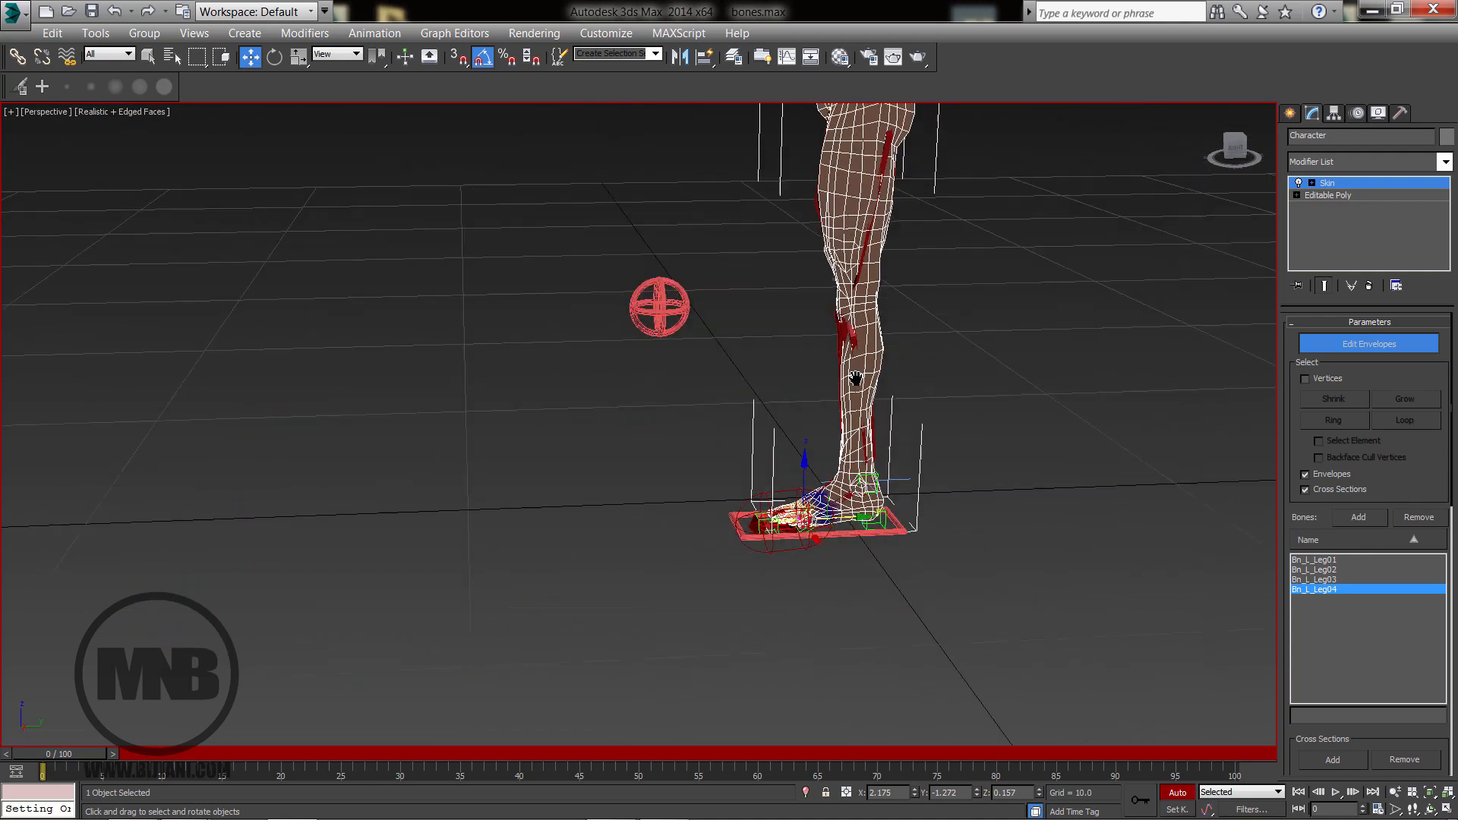
{"action": "scroll", "coordinate": [751, 357], "scroll_direction": "up", "scroll_amount": 5}
{"action": "middle_click_drag", "start_coordinate": [751, 357], "coordinate": [747, 358]}
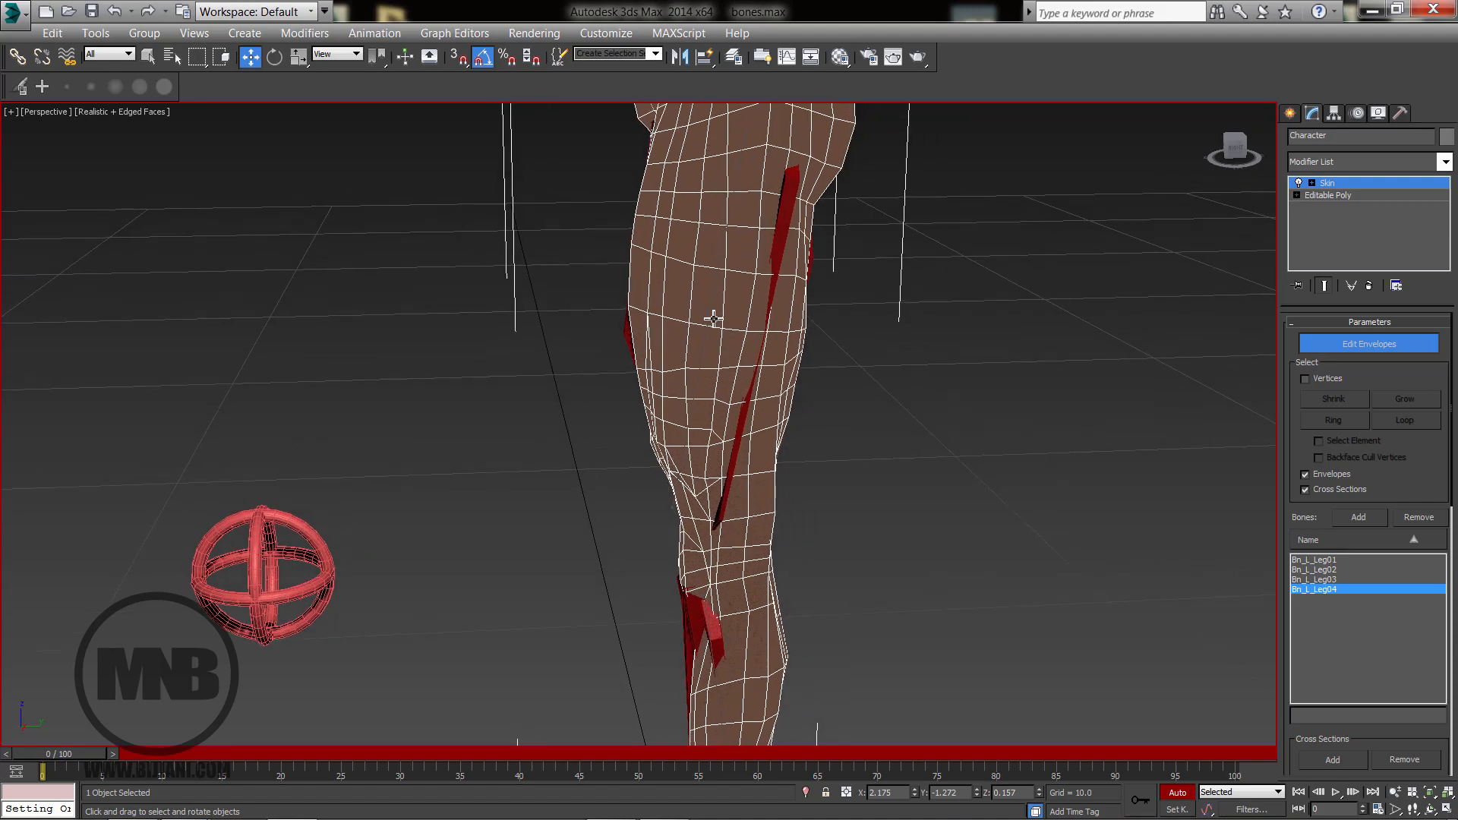
Select the Bn_L_Leg01 envelope and shrink its outer cross section at the hip end.
{"action": "left_click", "coordinate": [714, 319]}
{"action": "middle_click_drag", "start_coordinate": [798, 286], "coordinate": [807, 445]}
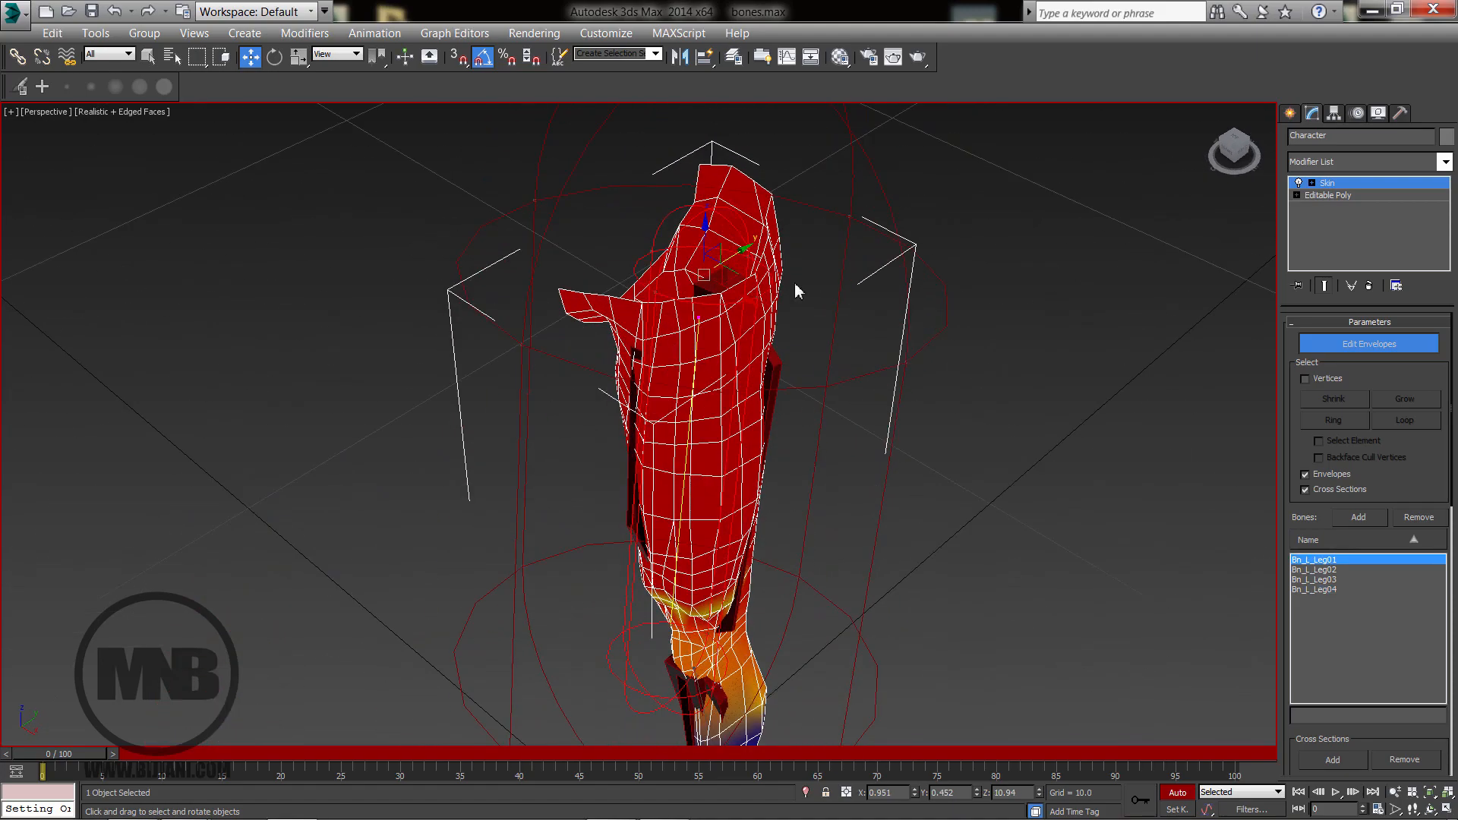
{"action": "middle_click_drag", "start_coordinate": [758, 304], "coordinate": [934, 304], "text": "alt"}
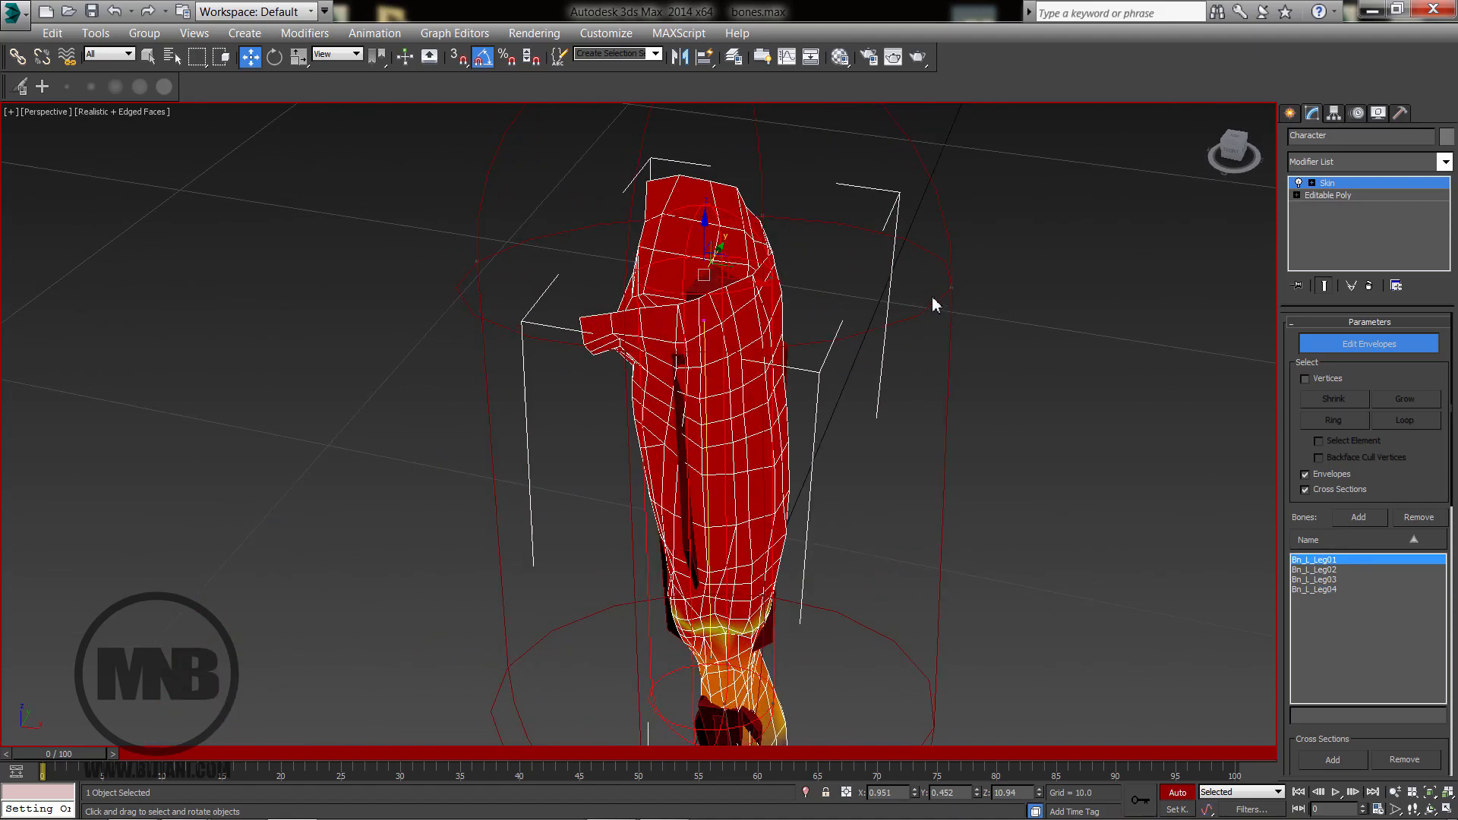
{"action": "left_click", "coordinate": [955, 286]}
{"action": "left_click_drag", "start_coordinate": [999, 301], "coordinate": [897, 299]}
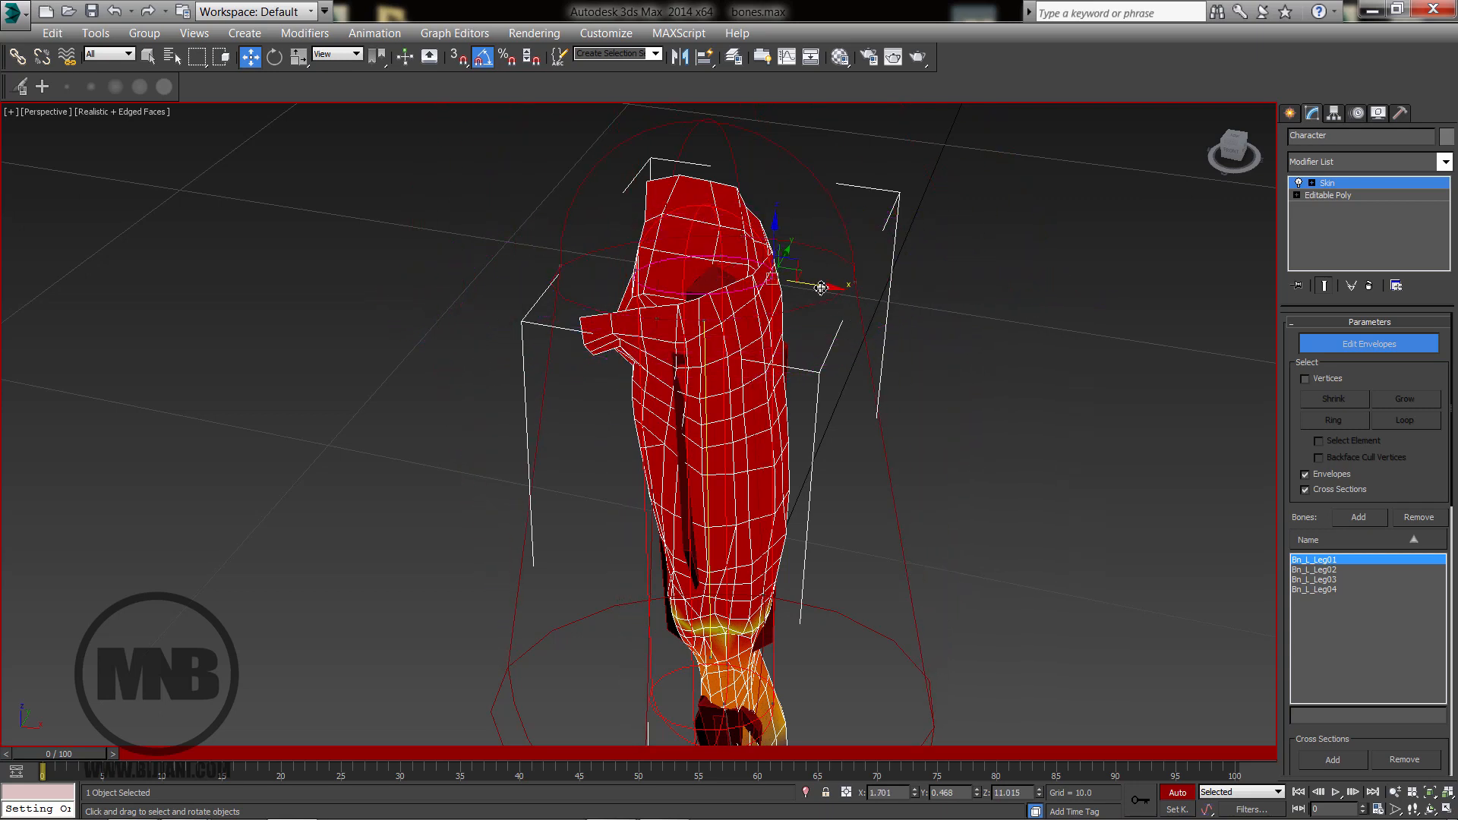
{"action": "left_click_drag", "start_coordinate": [880, 292], "coordinate": [843, 289]}
Shrink the inner and outer cross sections of the Bn_L_Leg01 envelope at the knee end.
{"action": "middle_click_drag", "start_coordinate": [788, 371], "coordinate": [761, 241]}
{"action": "middle_click_drag", "start_coordinate": [805, 463], "coordinate": [744, 456], "text": "alt"}
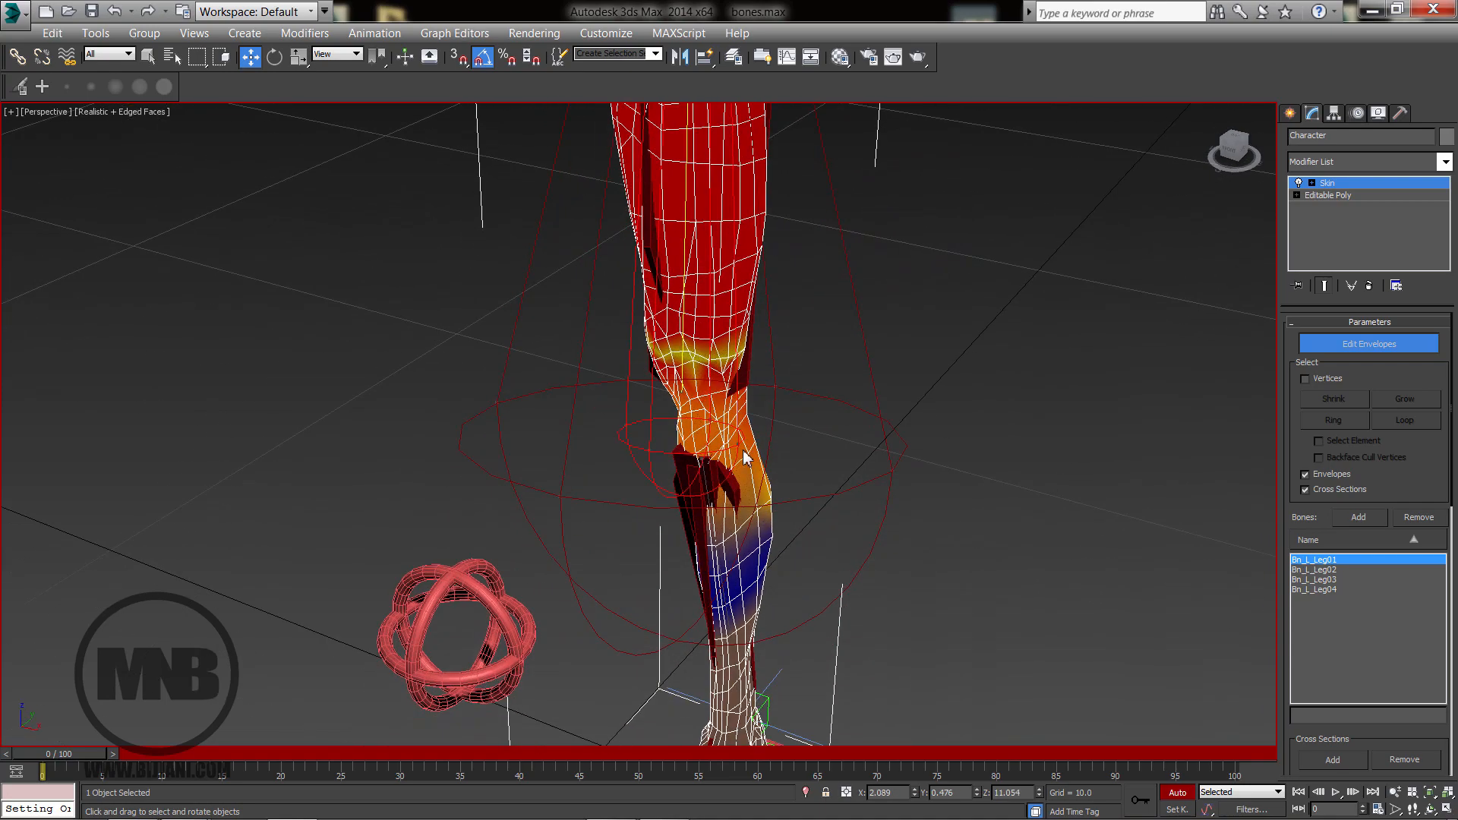
{"action": "left_click", "coordinate": [741, 447]}
{"action": "left_click_drag", "start_coordinate": [785, 463], "coordinate": [754, 456]}
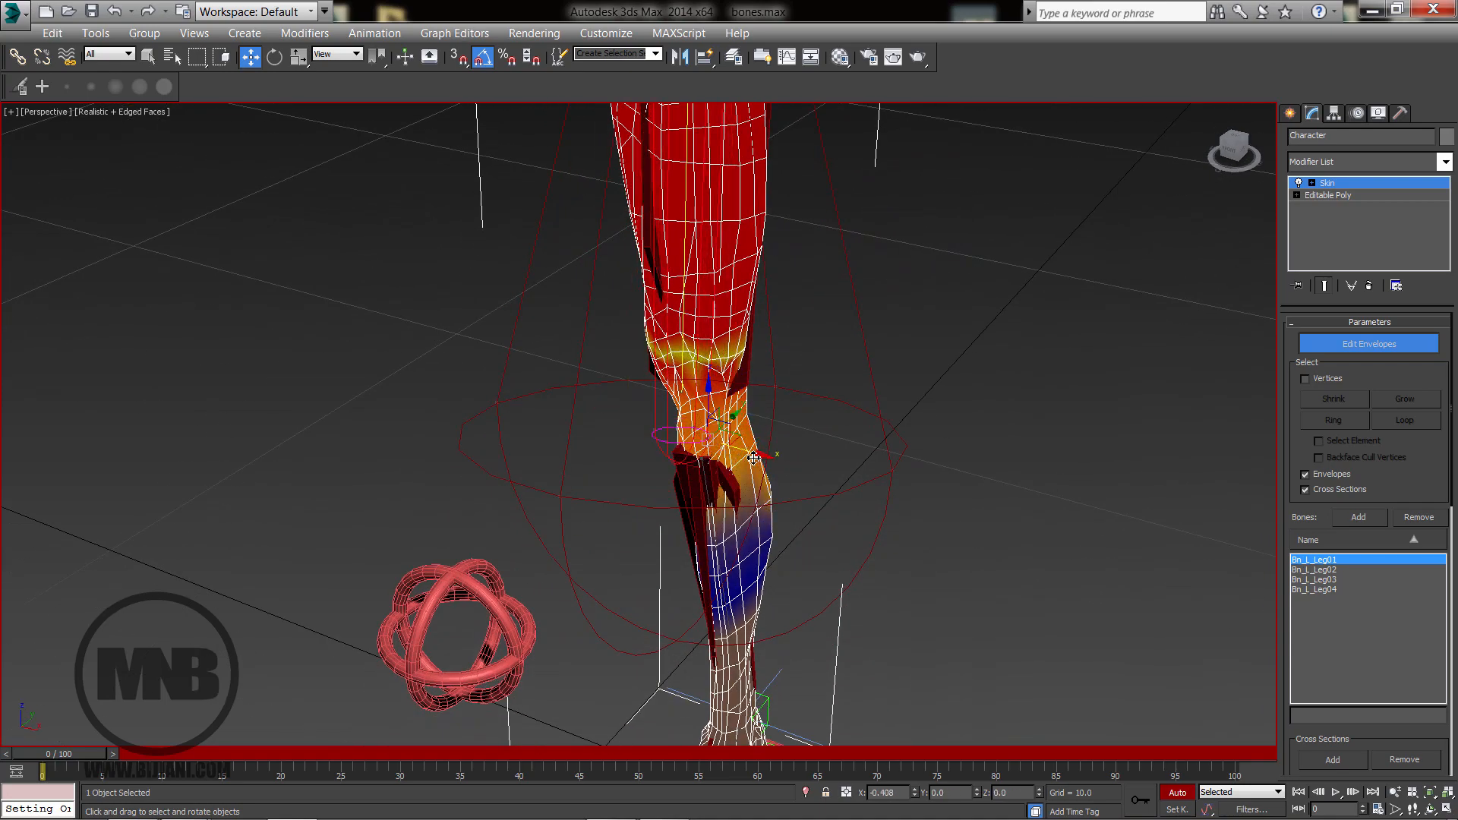
{"action": "left_click_drag", "start_coordinate": [890, 476], "coordinate": [794, 460]}
{"action": "middle_click_drag", "start_coordinate": [794, 460], "coordinate": [725, 437], "text": "alt"}
Move the knee-end point of the Bn_L_Leg01 envelope back into the knee and slightly upward.
{"action": "scroll", "coordinate": [782, 436], "scroll_direction": "up", "scroll_amount": 2}
{"action": "scroll", "coordinate": [782, 443], "scroll_direction": "up", "scroll_amount": 2}
{"action": "left_click", "coordinate": [745, 357]}
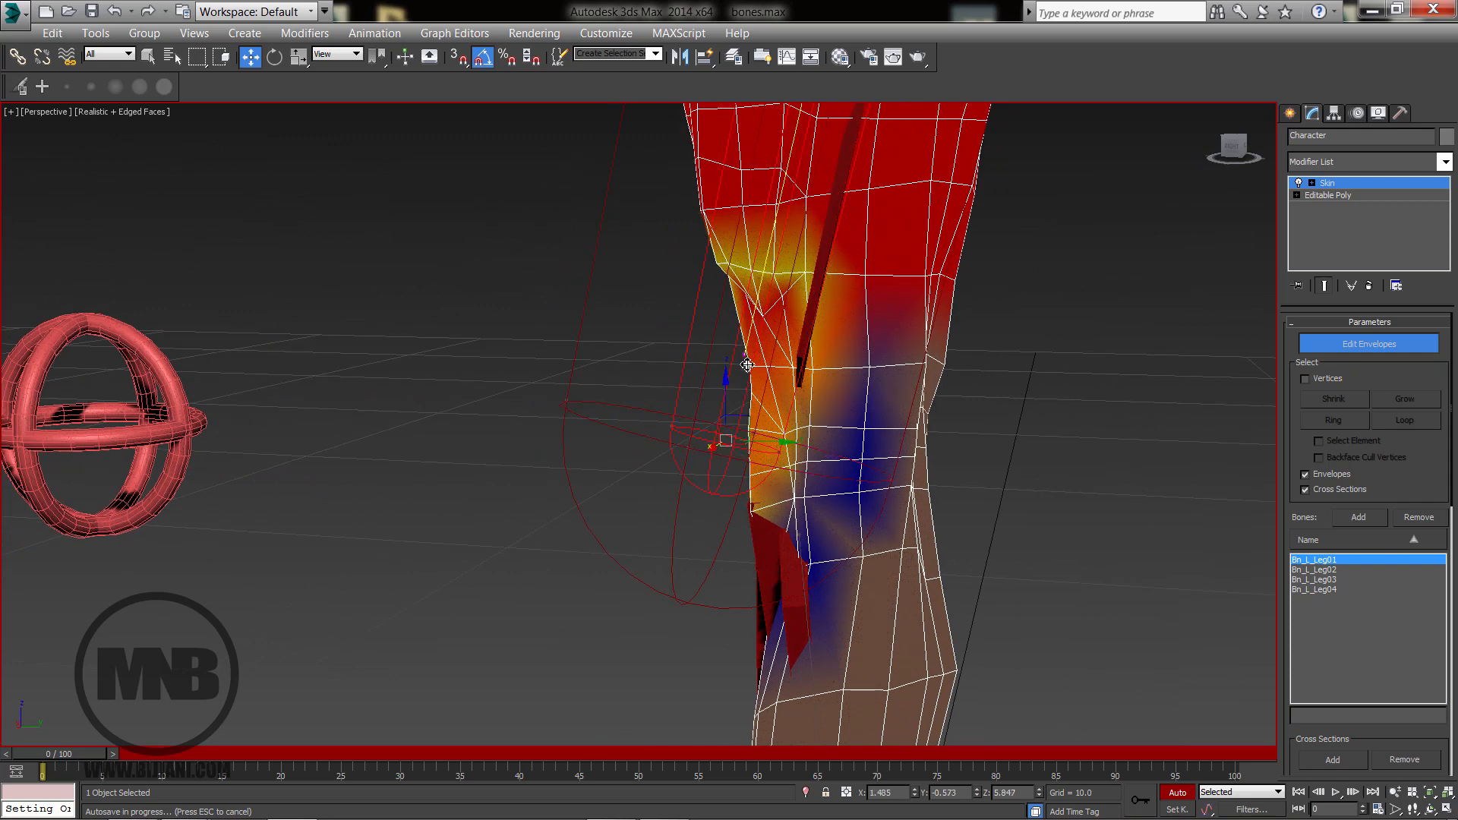
{"action": "left_click_drag", "start_coordinate": [747, 365], "coordinate": [790, 372]}
{"action": "scroll", "coordinate": [781, 416], "scroll_direction": "down", "scroll_amount": 3}
{"action": "mouse_move", "coordinate": [781, 416]}
{"action": "middle_mouse_down", "text": "alt"}
{"action": "mouse_move", "coordinate": [789, 456]}
{"action": "mouse_move", "coordinate": [878, 466]}
{"action": "mouse_move", "coordinate": [790, 391]}
{"action": "middle_mouse_up", "text": "alt"}
{"action": "left_click_drag", "start_coordinate": [780, 378], "coordinate": [779, 344]}
Select the Bn_L_Leg02 envelope and shrink its outer cross section at the knee.
{"action": "middle_click_drag", "start_coordinate": [852, 431], "coordinate": [866, 340], "text": "alt"}
{"action": "left_click", "coordinate": [782, 493]}
{"action": "left_click", "coordinate": [905, 337]}
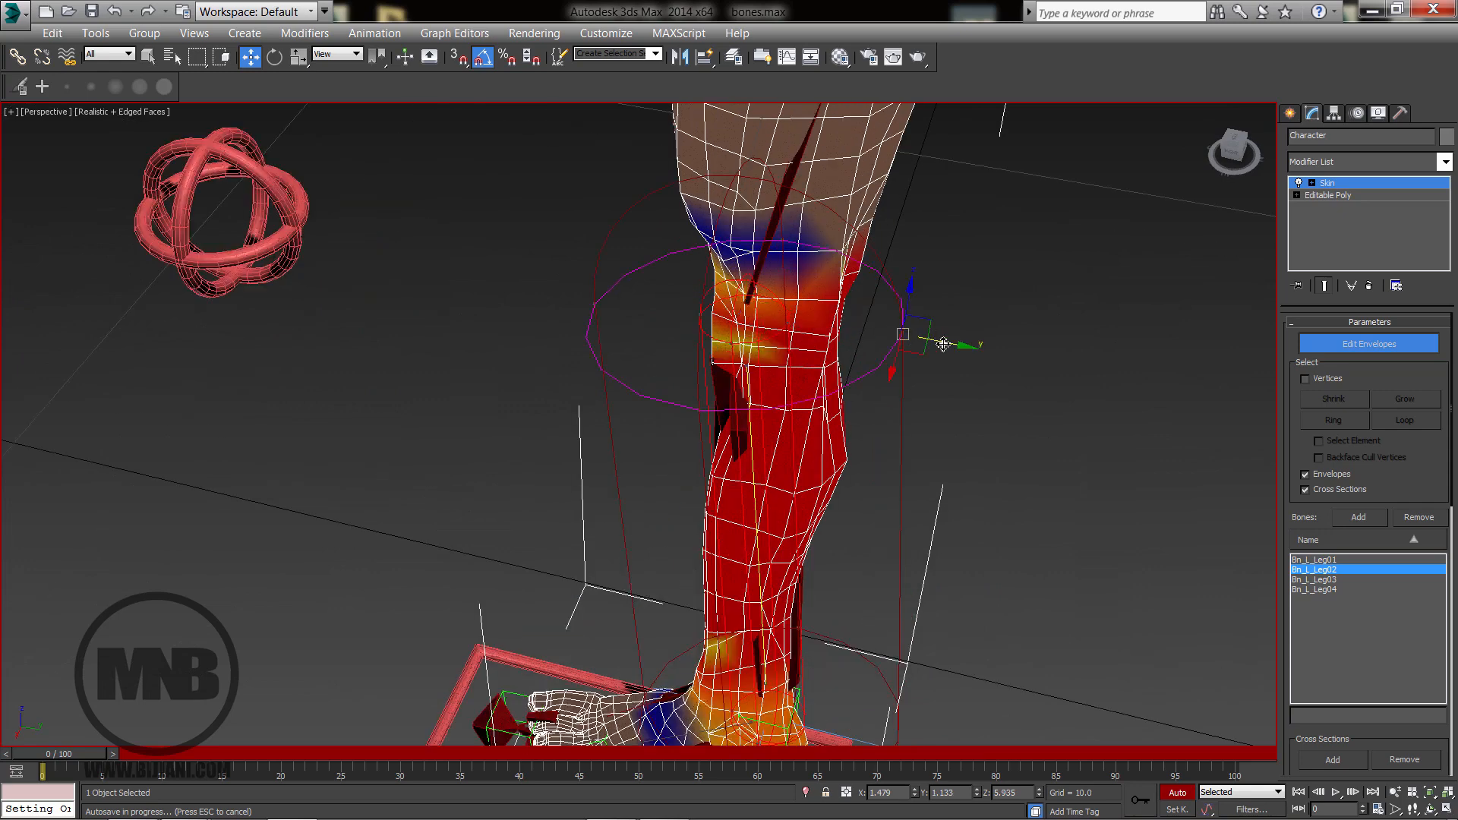
{"action": "left_click_drag", "start_coordinate": [942, 344], "coordinate": [888, 340]}
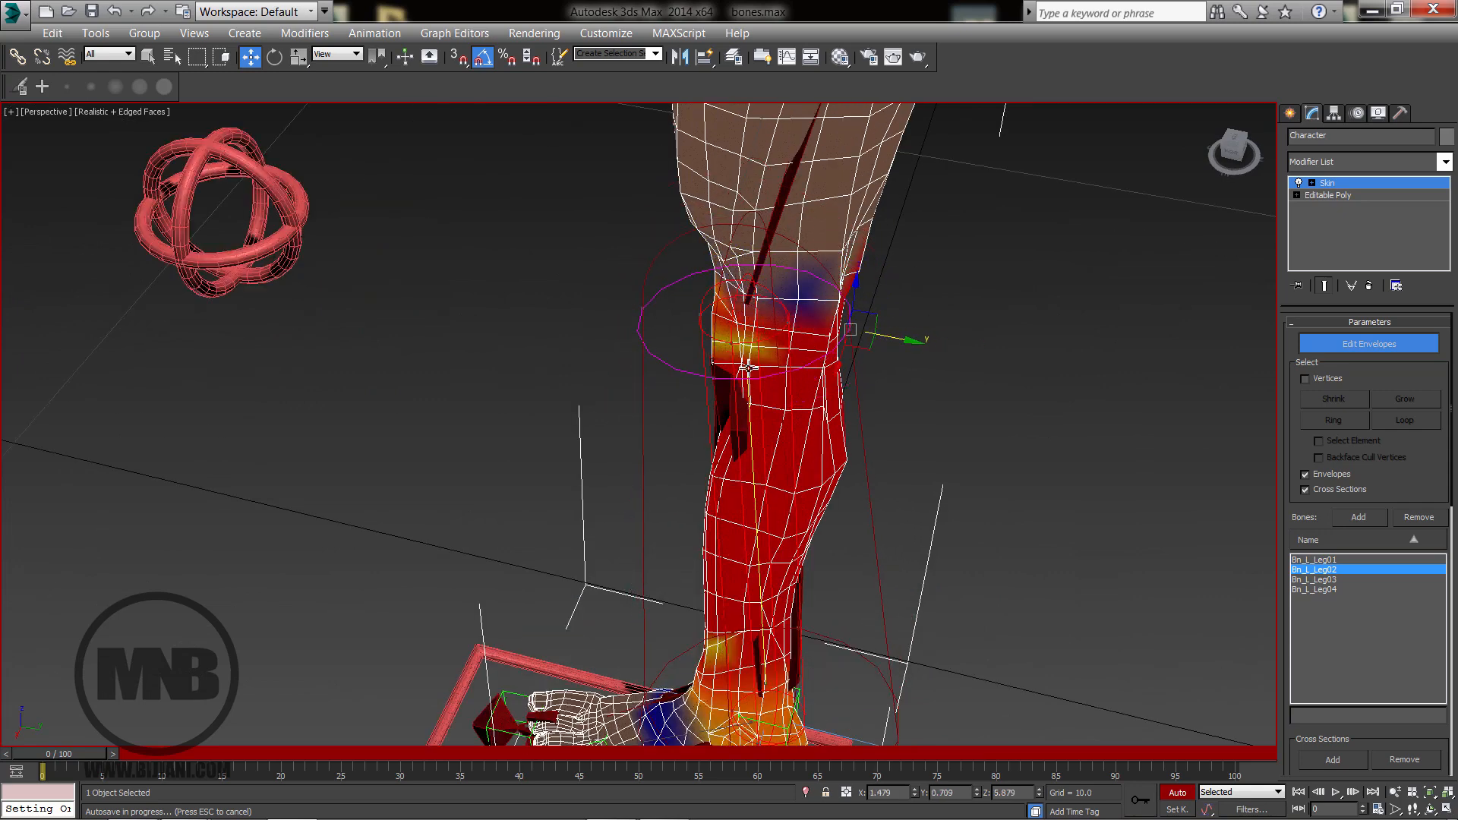
Lower the knee-end point of the Bn_L_Leg02 envelope to about Z 4.96, just below the knee.
{"action": "mouse_move", "coordinate": [749, 368]}
{"action": "middle_mouse_down", "text": "alt"}
{"action": "mouse_move", "coordinate": [795, 367]}
{"action": "mouse_move", "coordinate": [734, 373]}
{"action": "middle_mouse_up", "text": "alt"}
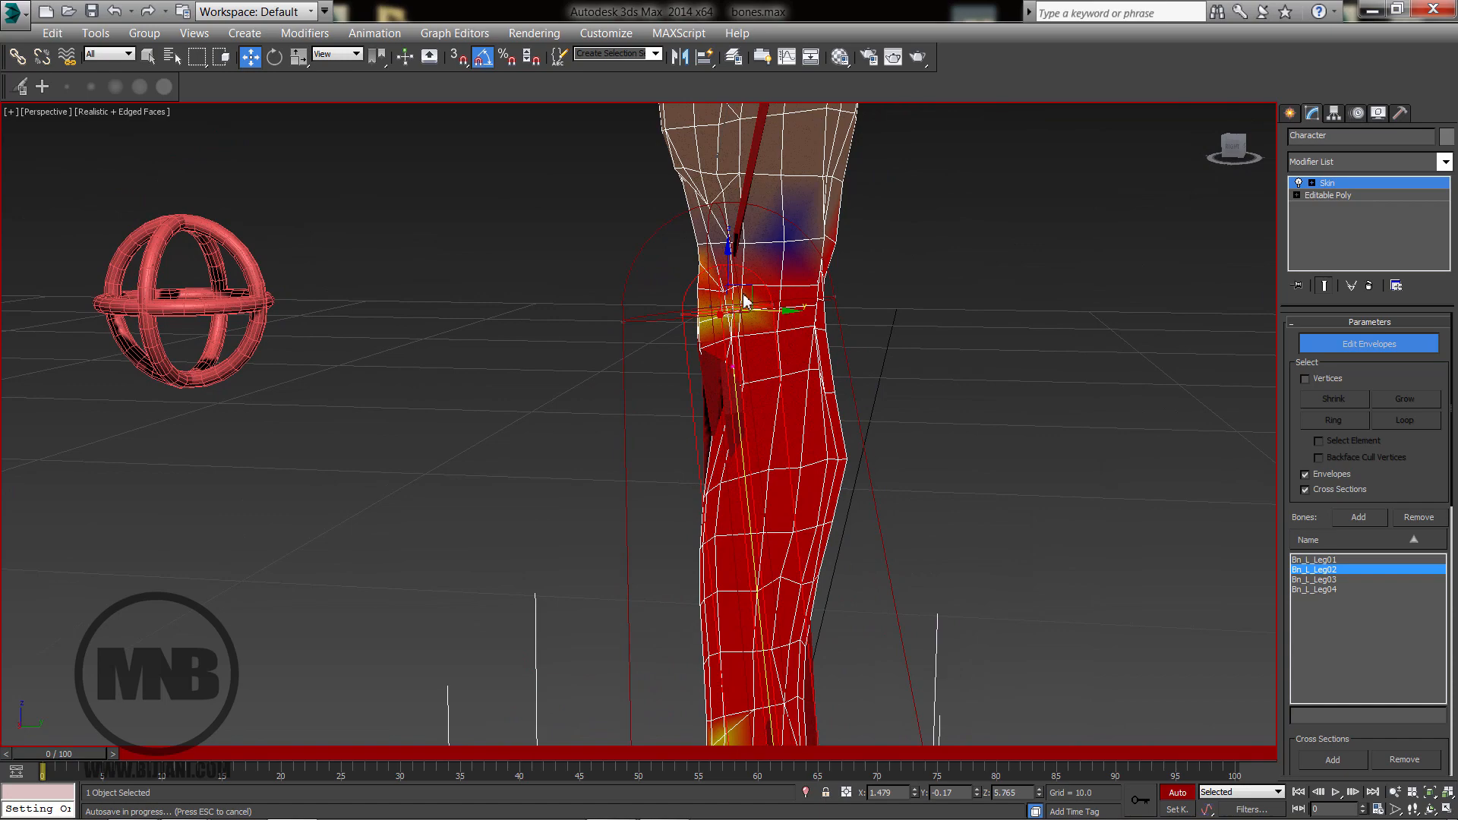
{"action": "left_click_drag", "start_coordinate": [745, 302], "coordinate": [765, 387]}
{"action": "middle_click_drag", "start_coordinate": [766, 388], "coordinate": [800, 403], "text": "alt"}
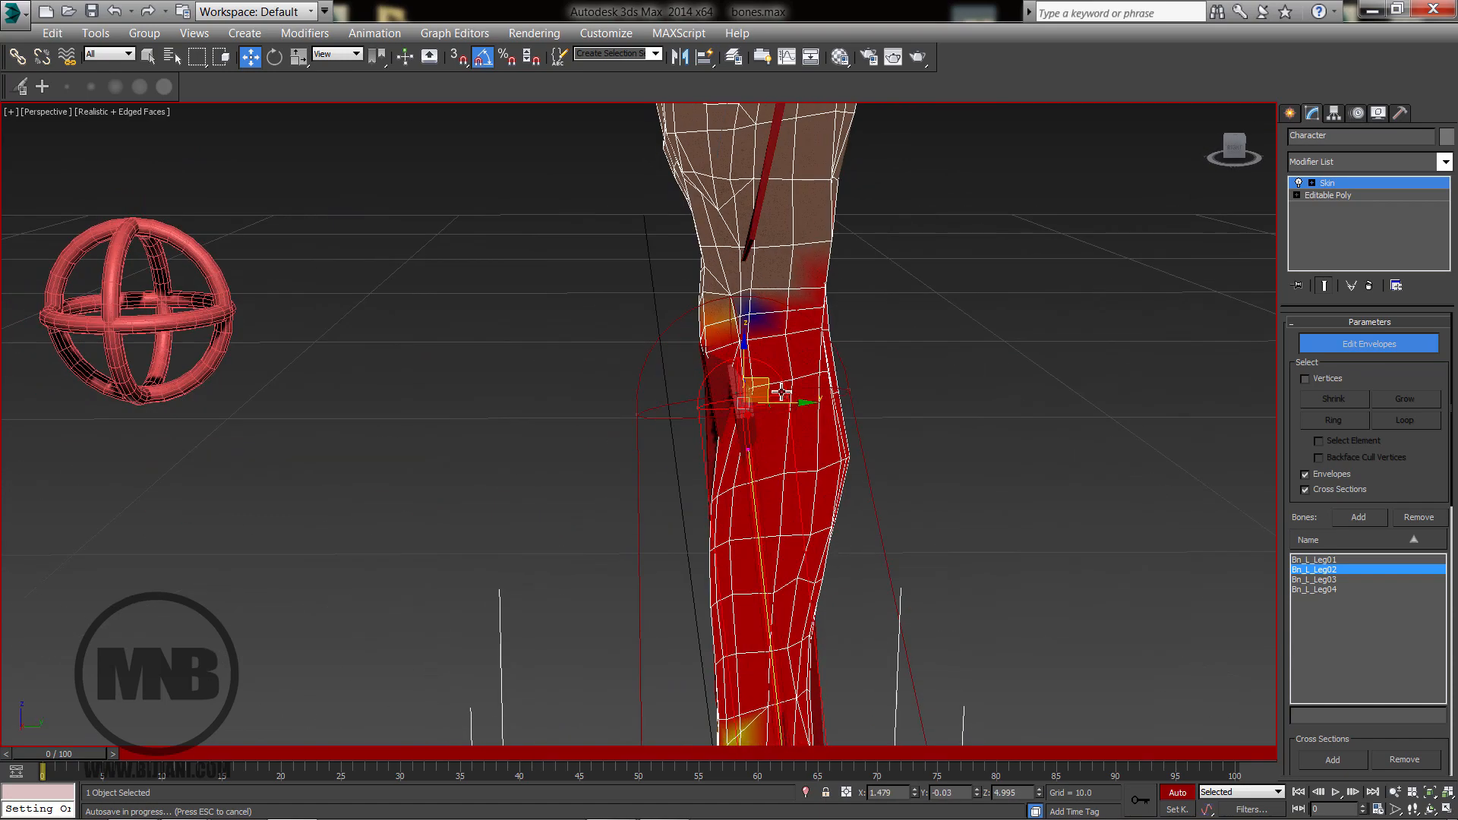
{"action": "left_click_drag", "start_coordinate": [769, 390], "coordinate": [766, 399]}
Shrink the outer cross section of the Bn_L_Leg02 envelope at the ankle so it influences less of the foot.
{"action": "middle_click_drag", "start_coordinate": [783, 418], "coordinate": [762, 270]}
{"action": "middle_click_drag", "start_coordinate": [764, 520], "coordinate": [757, 339]}
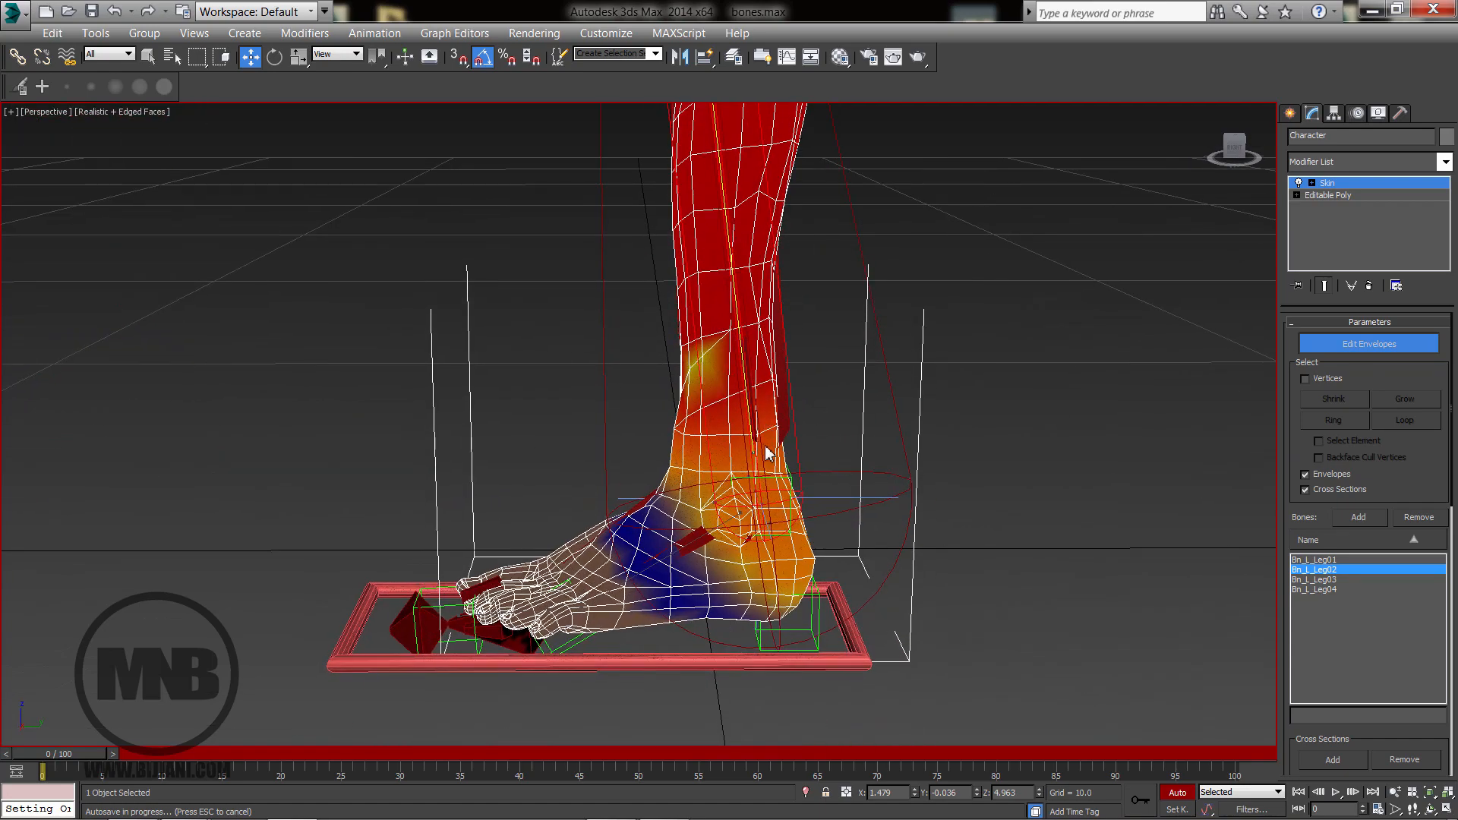
{"action": "scroll", "coordinate": [766, 453], "scroll_direction": "up", "scroll_amount": 3}
{"action": "left_click", "coordinate": [965, 480]}
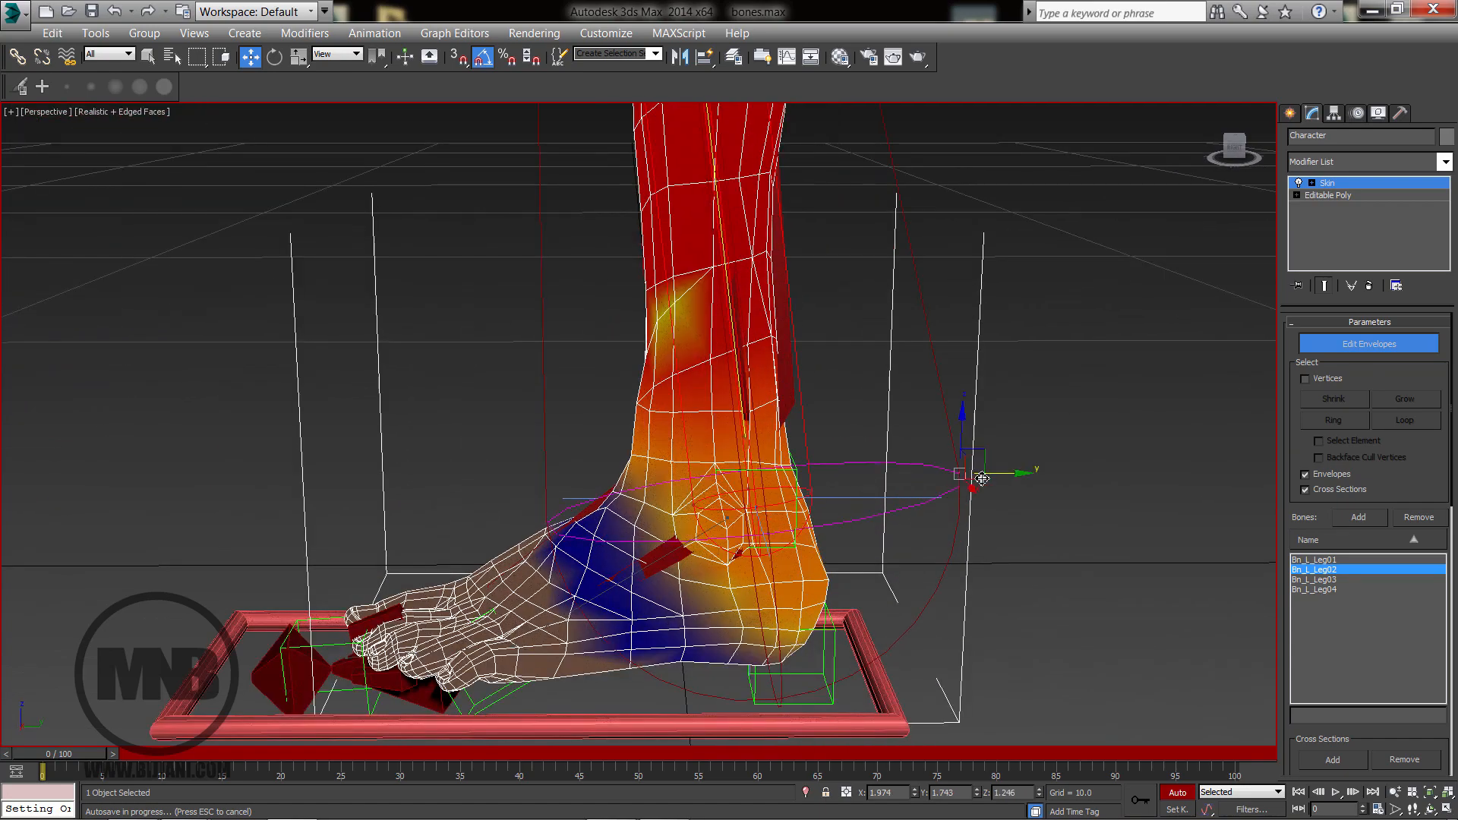
{"action": "left_click_drag", "start_coordinate": [964, 480], "coordinate": [905, 480]}
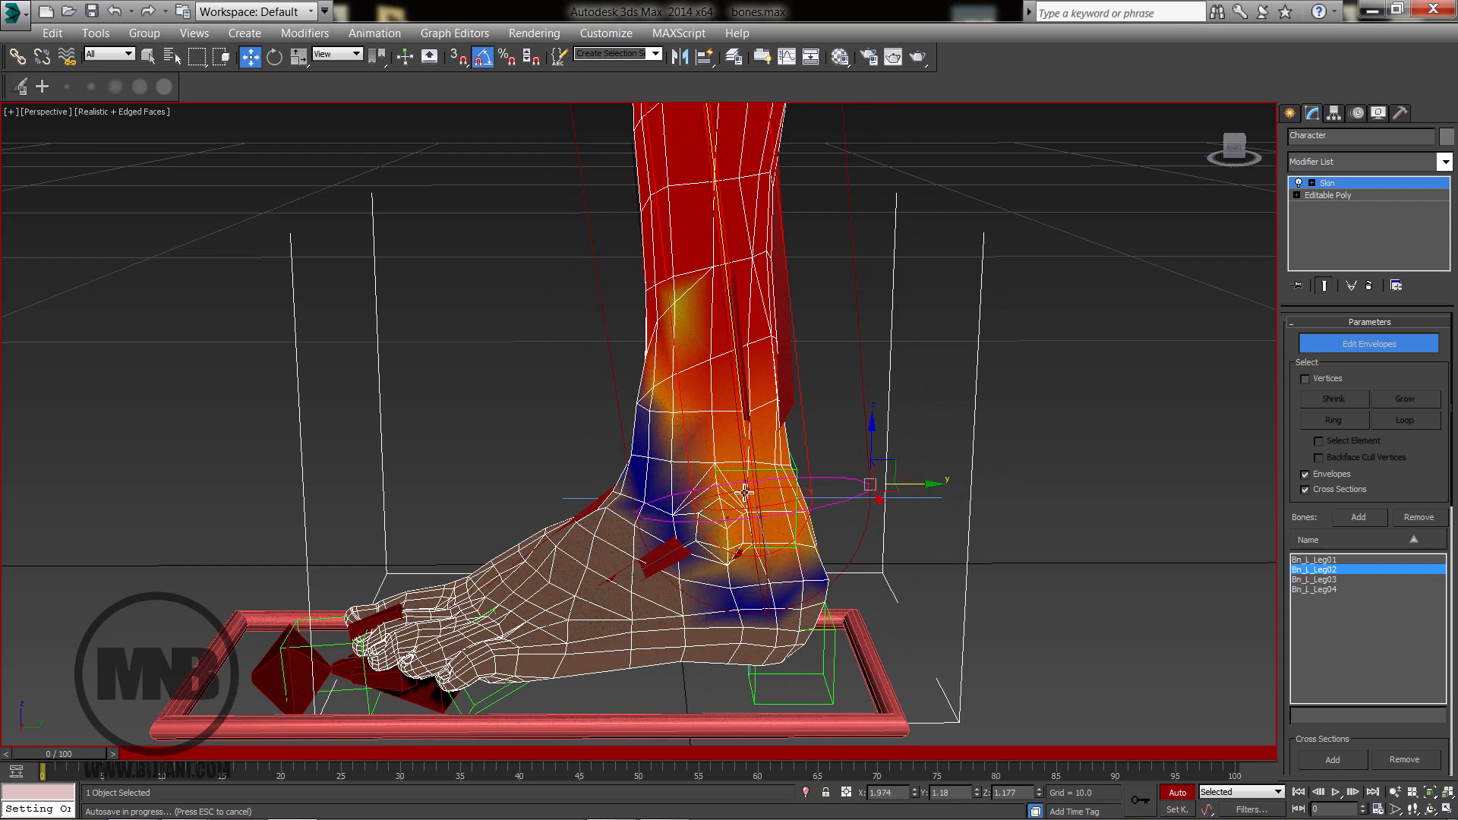
Raise the ankle-end point of the Bn_L_Leg02 envelope to about Z 1.2.
{"action": "left_click", "coordinate": [747, 438]}
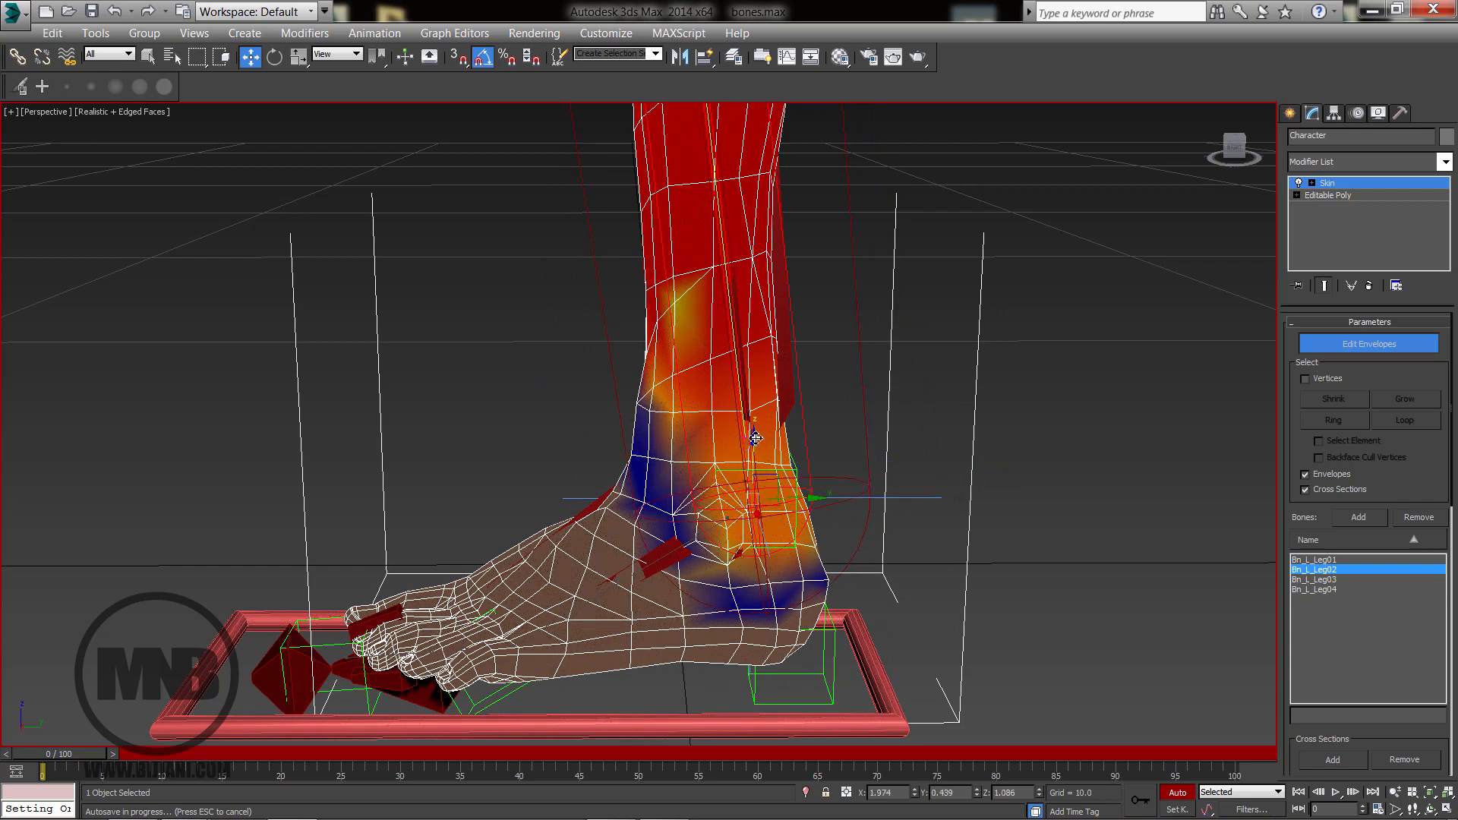
{"action": "left_click_drag", "start_coordinate": [756, 438], "coordinate": [757, 421]}
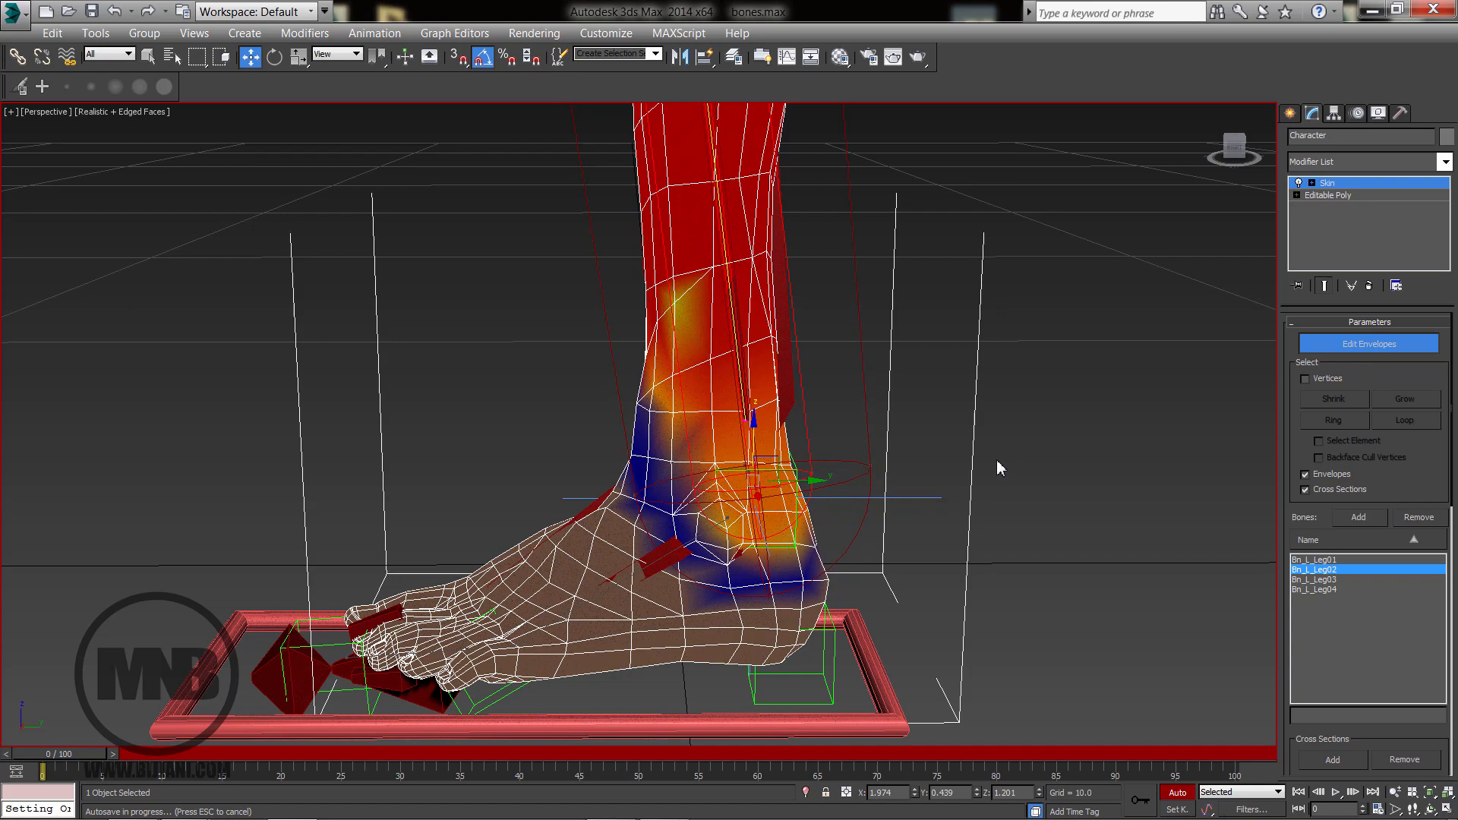
{"action": "scroll", "coordinate": [869, 448], "scroll_direction": "down", "scroll_amount": 5}
{"action": "middle_click_drag", "start_coordinate": [862, 455], "coordinate": [808, 507], "text": "alt"}
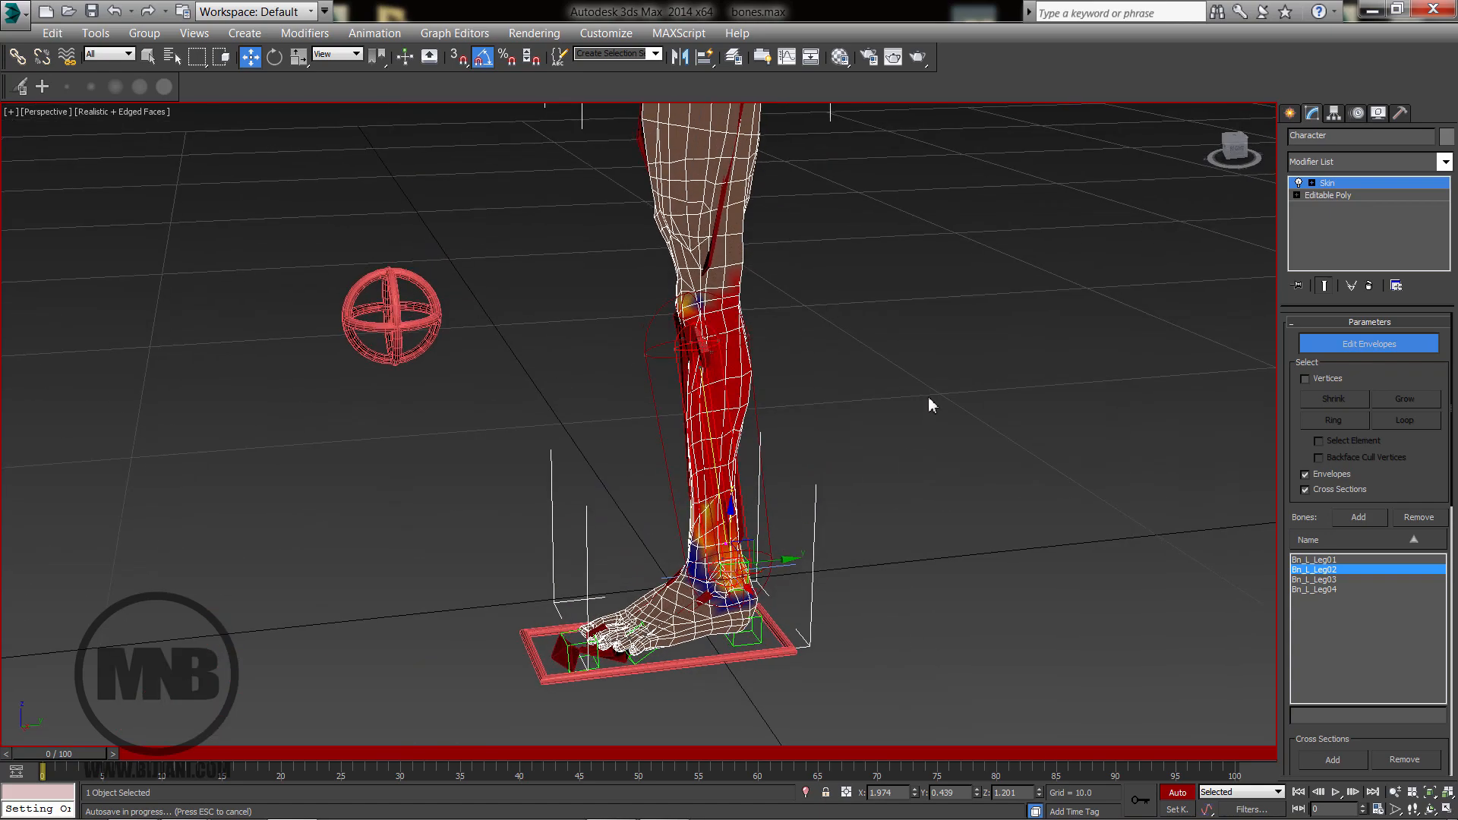
Scrub the timeline to frame 2 and inspect the Bn_L_Leg02 weights along the shin and around the knee.
{"action": "middle_click_drag", "start_coordinate": [933, 405], "coordinate": [877, 481]}
{"action": "left_click_drag", "start_coordinate": [82, 756], "coordinate": [72, 790]}
{"action": "middle_click_drag", "start_coordinate": [594, 552], "coordinate": [588, 537]}
{"action": "scroll", "coordinate": [588, 537], "scroll_direction": "up", "scroll_amount": 5}
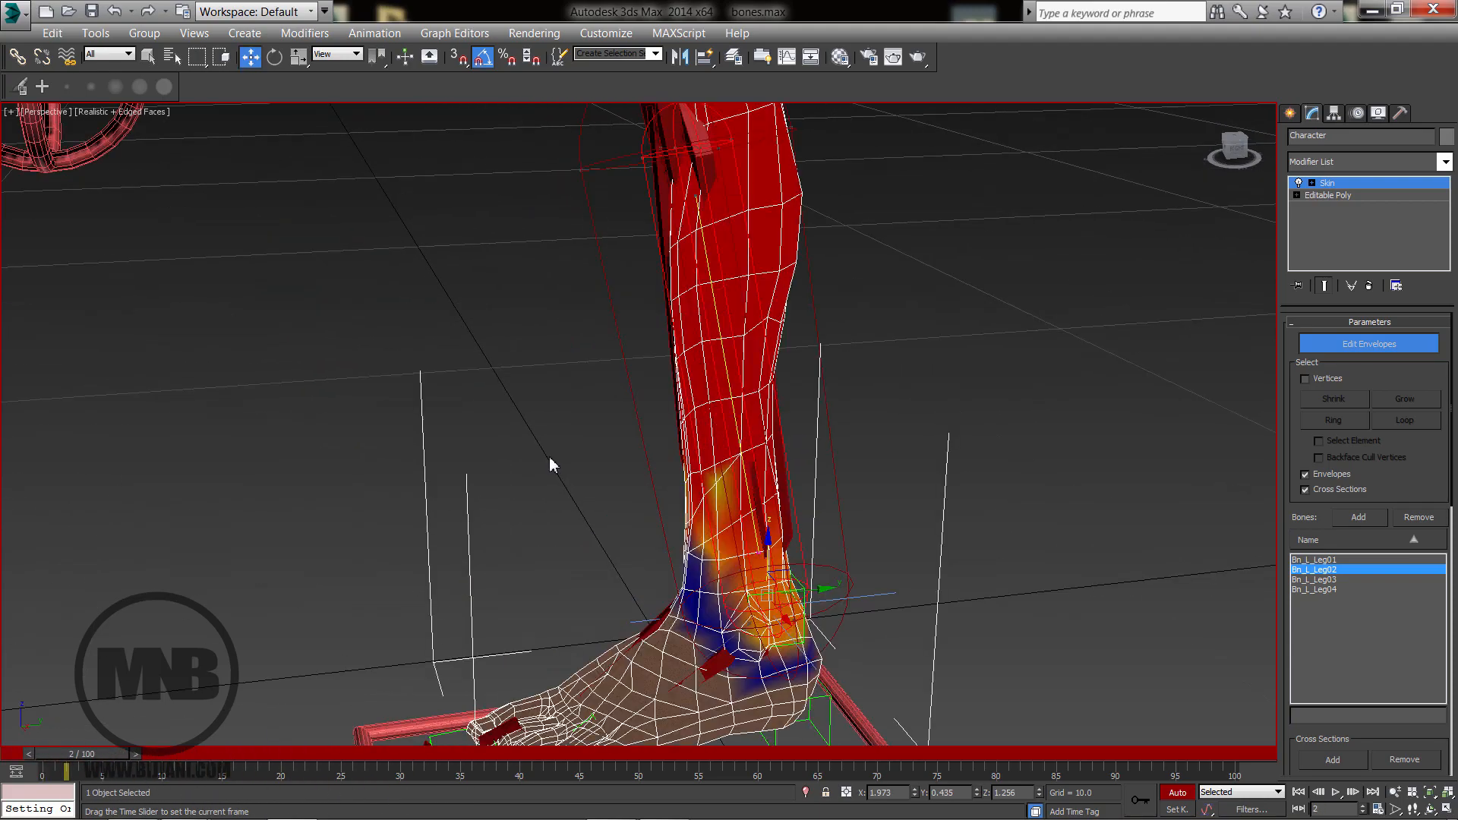
{"action": "middle_click_drag", "start_coordinate": [970, 251], "coordinate": [726, 402]}
{"action": "middle_click_drag", "start_coordinate": [672, 354], "coordinate": [766, 354], "text": "alt"}
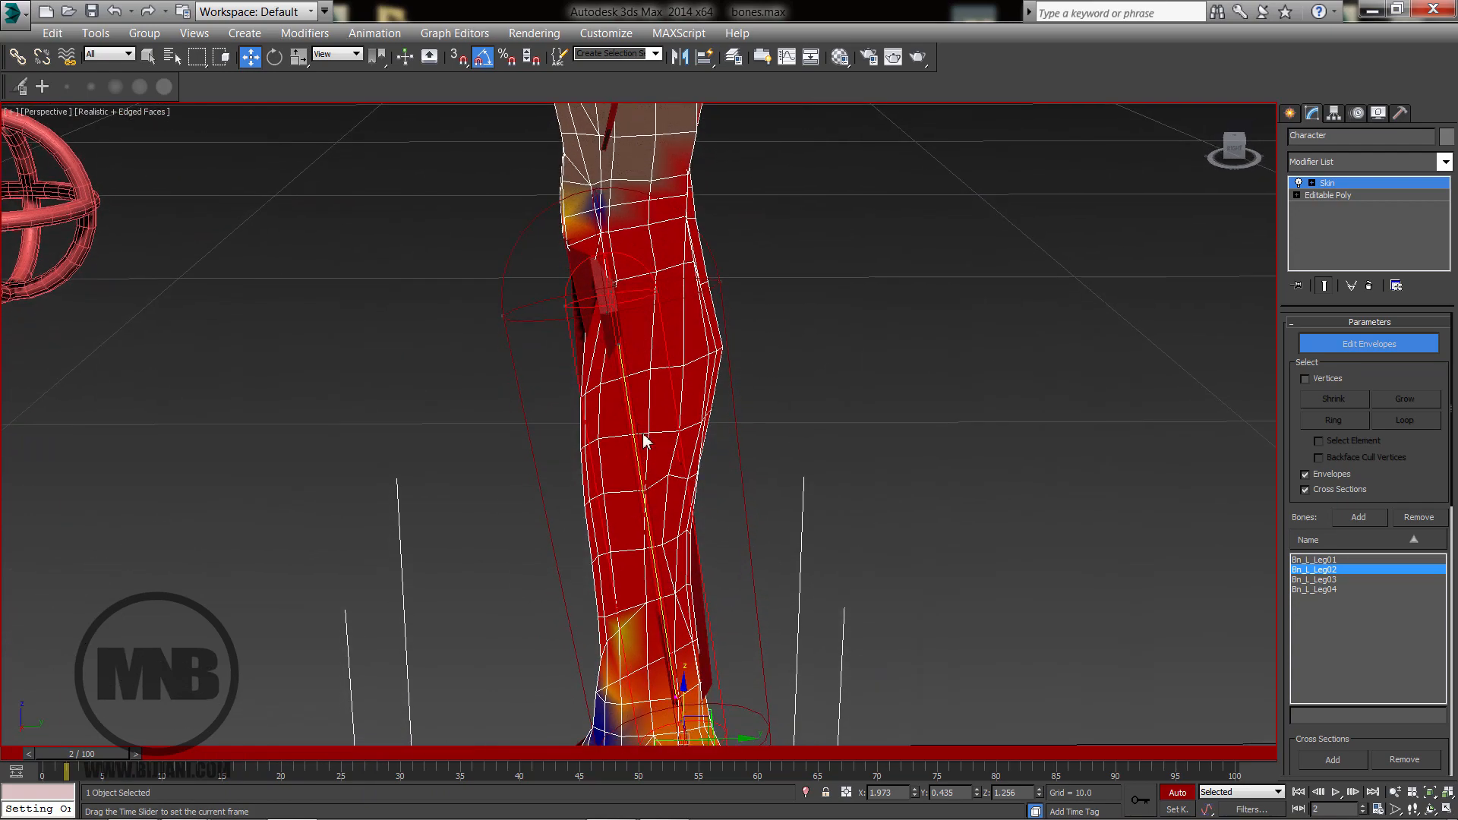
{"action": "middle_click_drag", "start_coordinate": [644, 441], "coordinate": [642, 353], "text": "alt"}
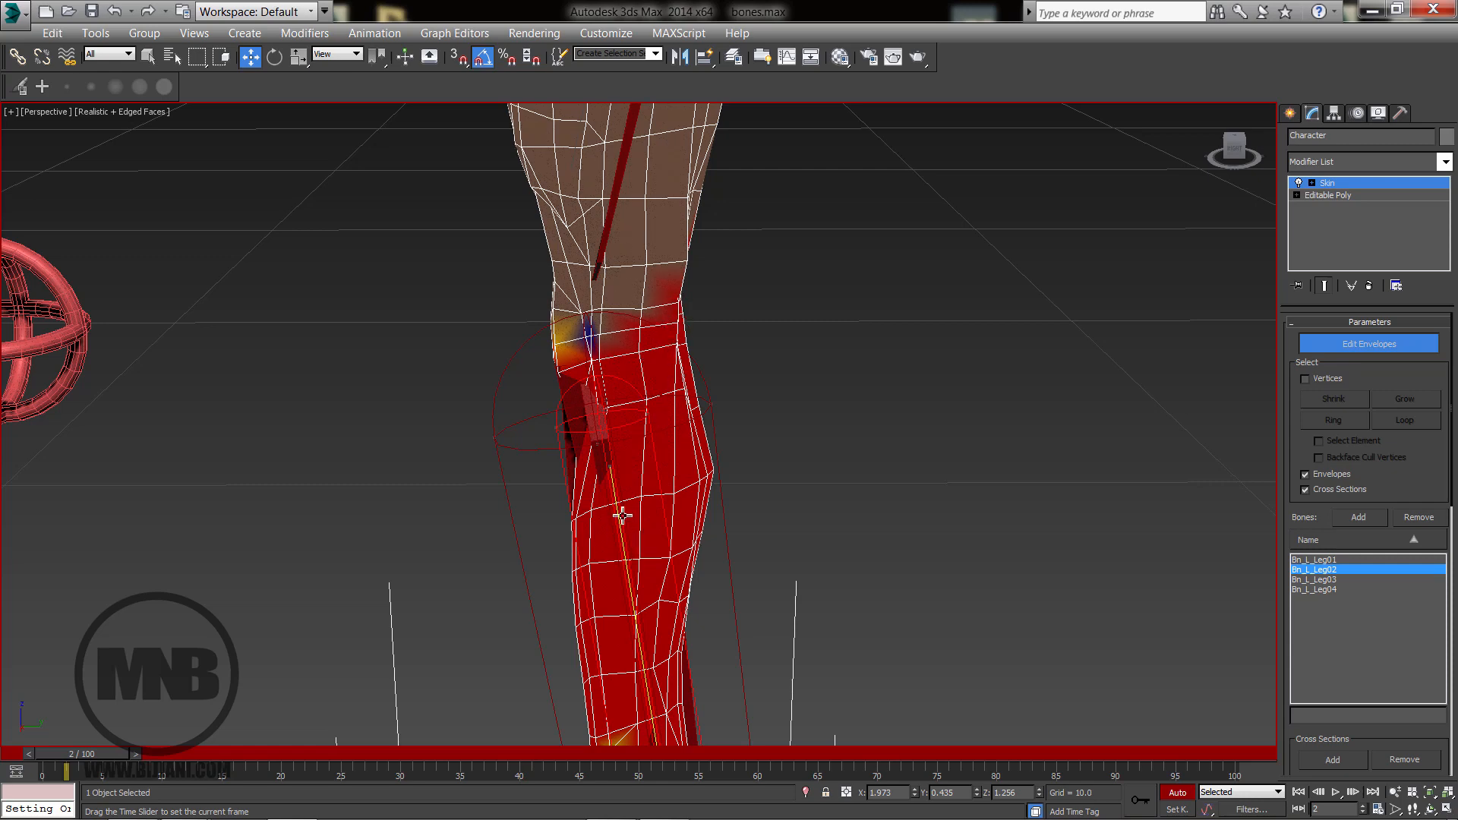
Examine the Bn_L_Leg02 weights around the knee, down the shin and at the ankle.
{"action": "middle_click_drag", "start_coordinate": [615, 390], "coordinate": [577, 382], "text": "alt"}
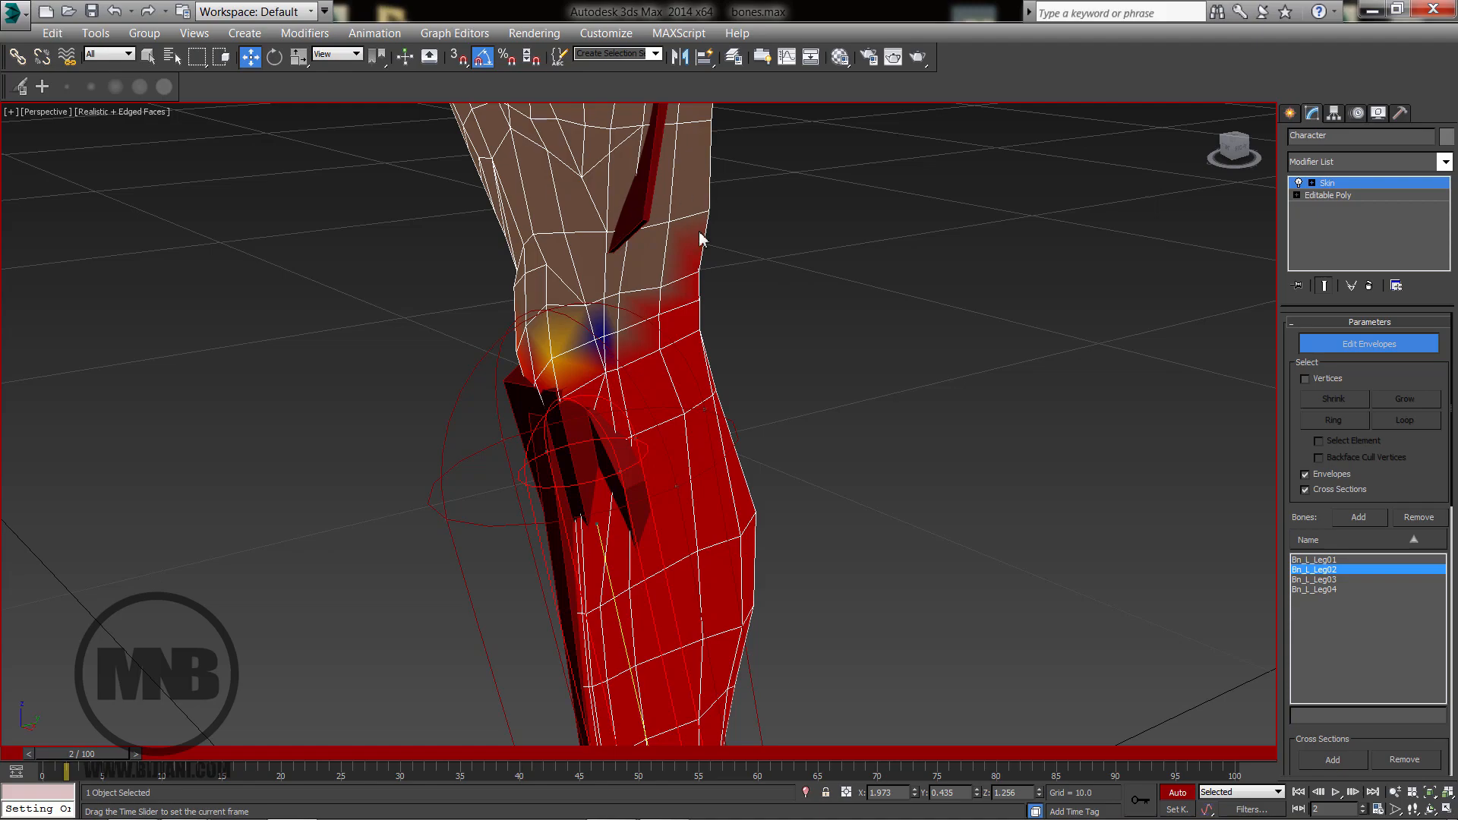
{"action": "middle_click_drag", "start_coordinate": [643, 495], "coordinate": [684, 253]}
{"action": "scroll", "coordinate": [685, 414], "scroll_direction": "up", "scroll_amount": 2}
{"action": "scroll", "coordinate": [681, 326], "scroll_direction": "down", "scroll_amount": 2}
{"action": "middle_click_drag", "start_coordinate": [708, 410], "coordinate": [699, 313]}
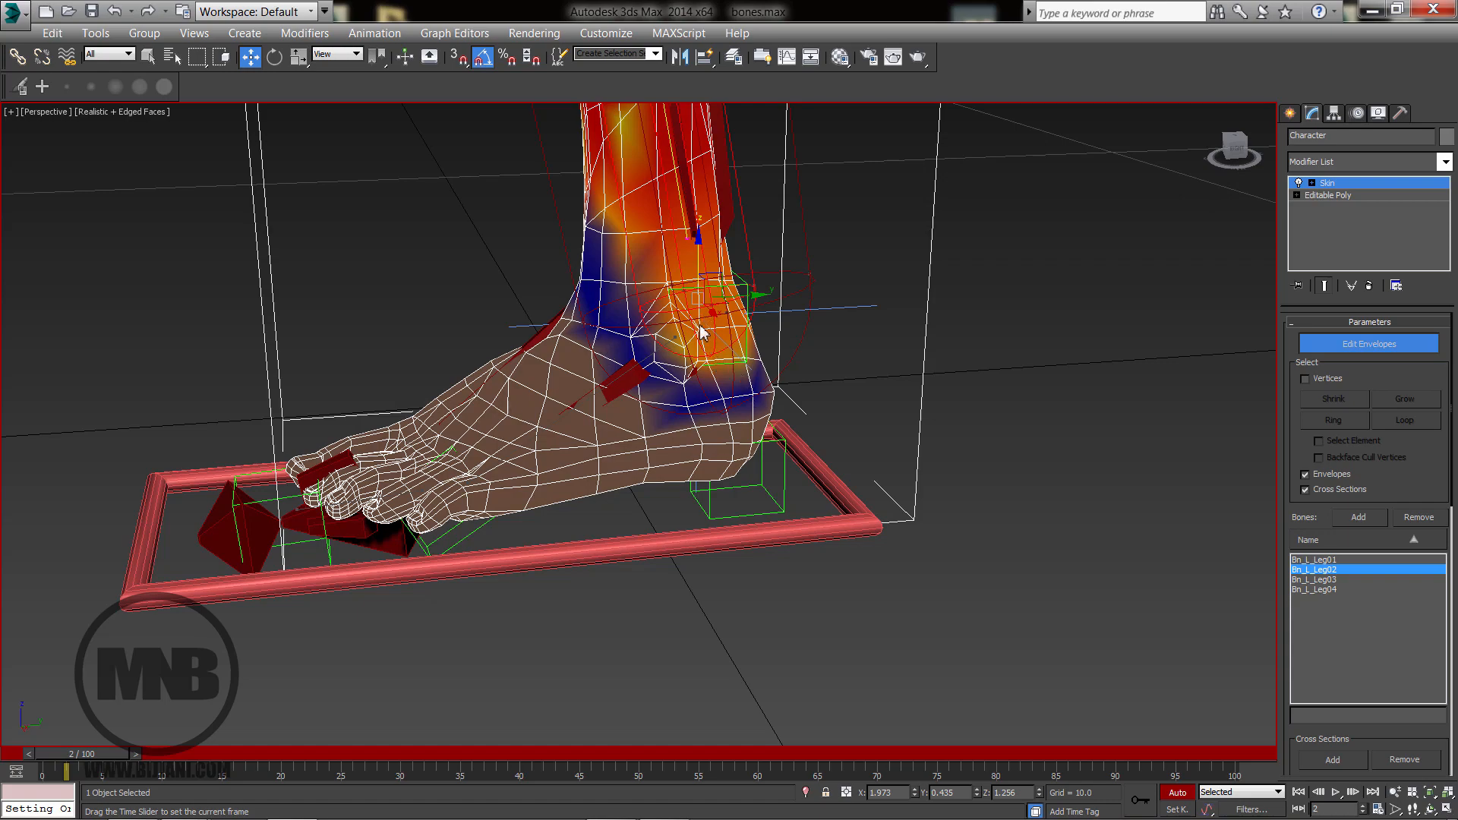
{"action": "scroll", "coordinate": [689, 239], "scroll_direction": "down", "scroll_amount": 6}
{"action": "middle_click_drag", "start_coordinate": [689, 239], "coordinate": [720, 491]}
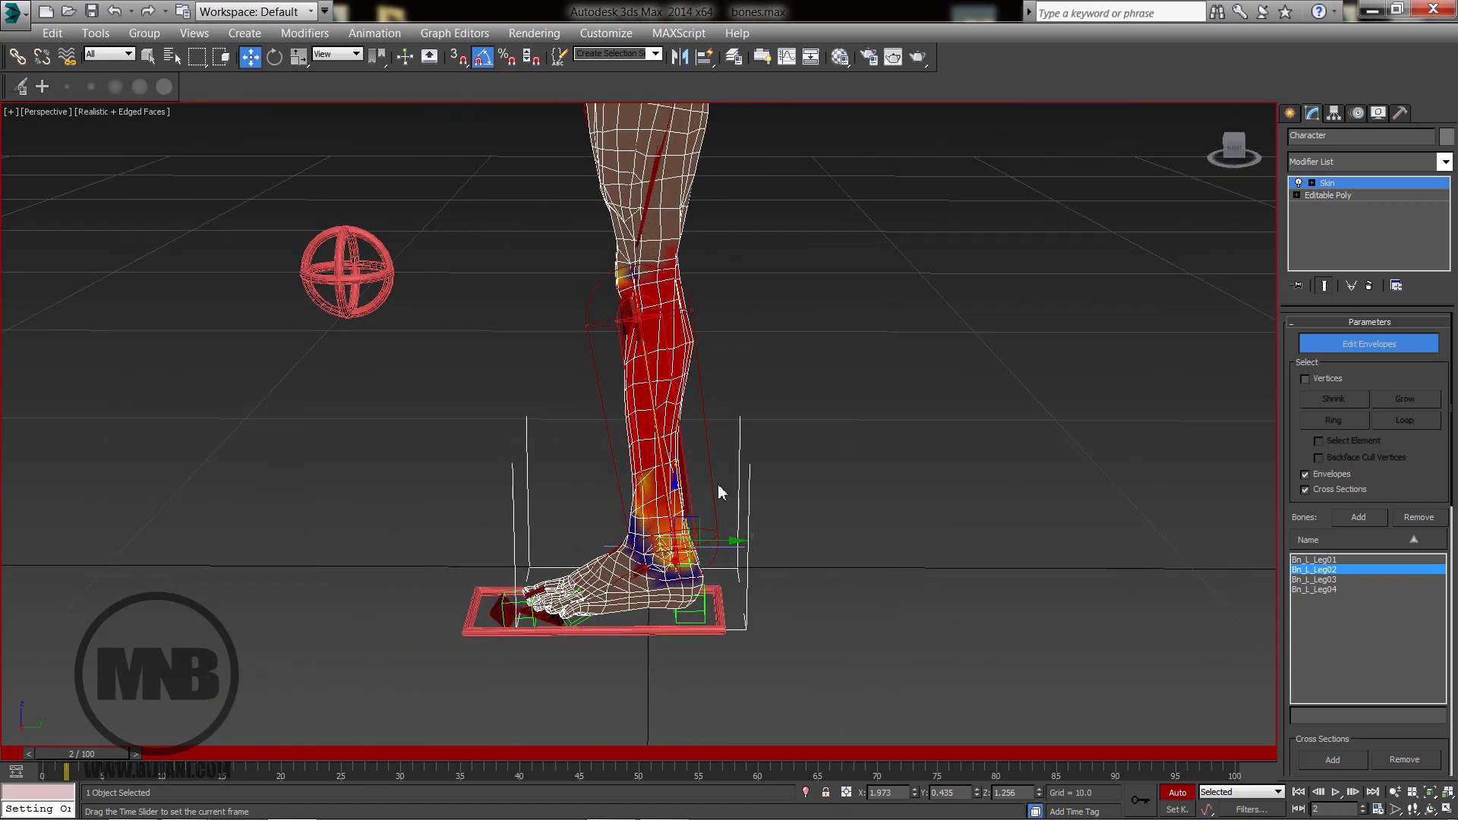
{"action": "middle_click_drag", "start_coordinate": [676, 305], "coordinate": [683, 387]}
{"action": "scroll", "coordinate": [710, 389], "scroll_direction": "up", "scroll_amount": 4}
{"action": "scroll", "coordinate": [710, 389], "scroll_direction": "up", "scroll_amount": 2}
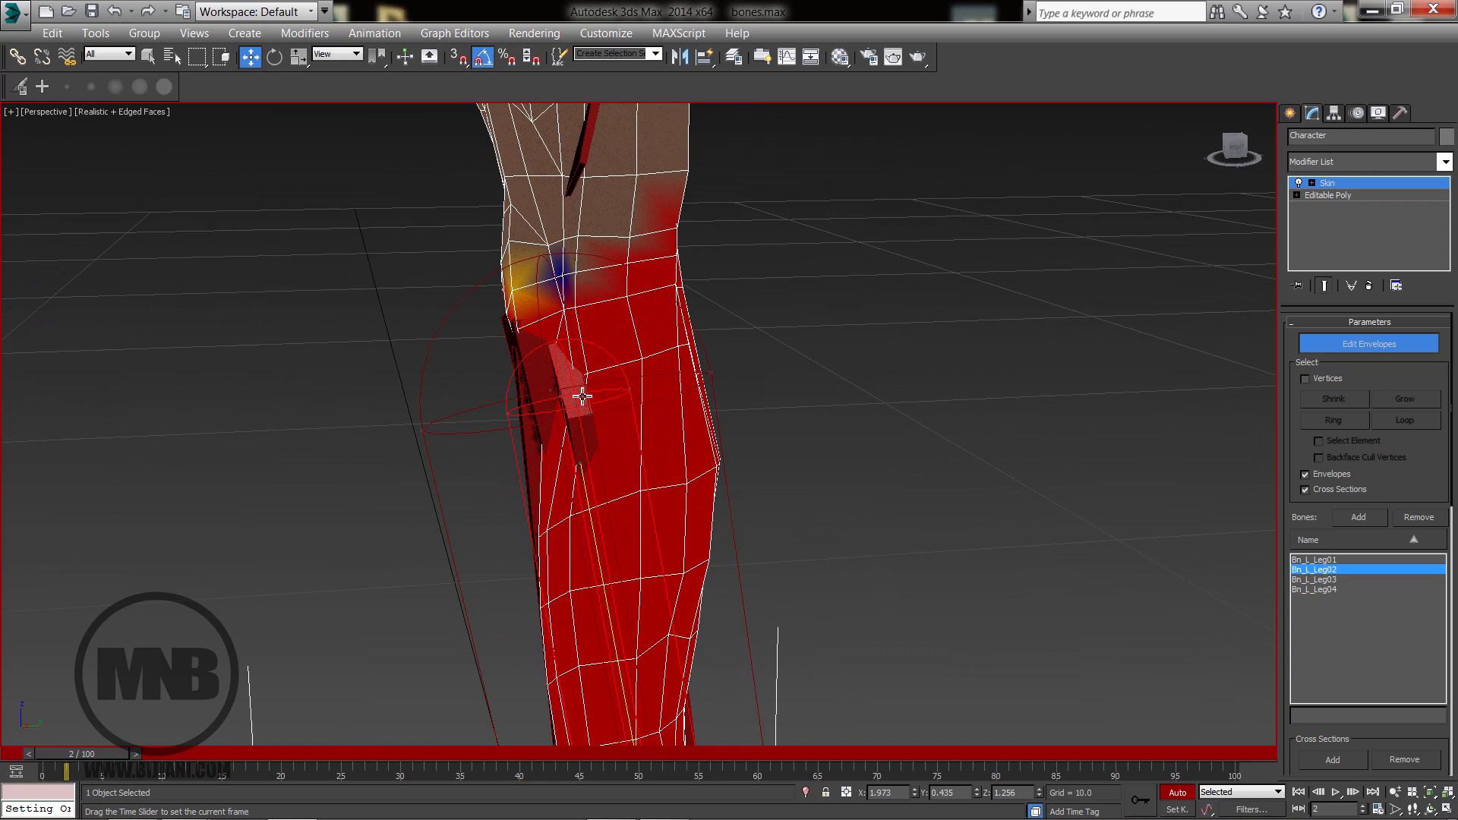
Shift the Bn_L_Leg02 envelope's knee-end point down and back, and pull its outer cross section in to about Y 0.82.
{"action": "left_click", "coordinate": [585, 468]}
{"action": "left_click_drag", "start_coordinate": [594, 386], "coordinate": [624, 416]}
{"action": "left_click", "coordinate": [738, 416]}
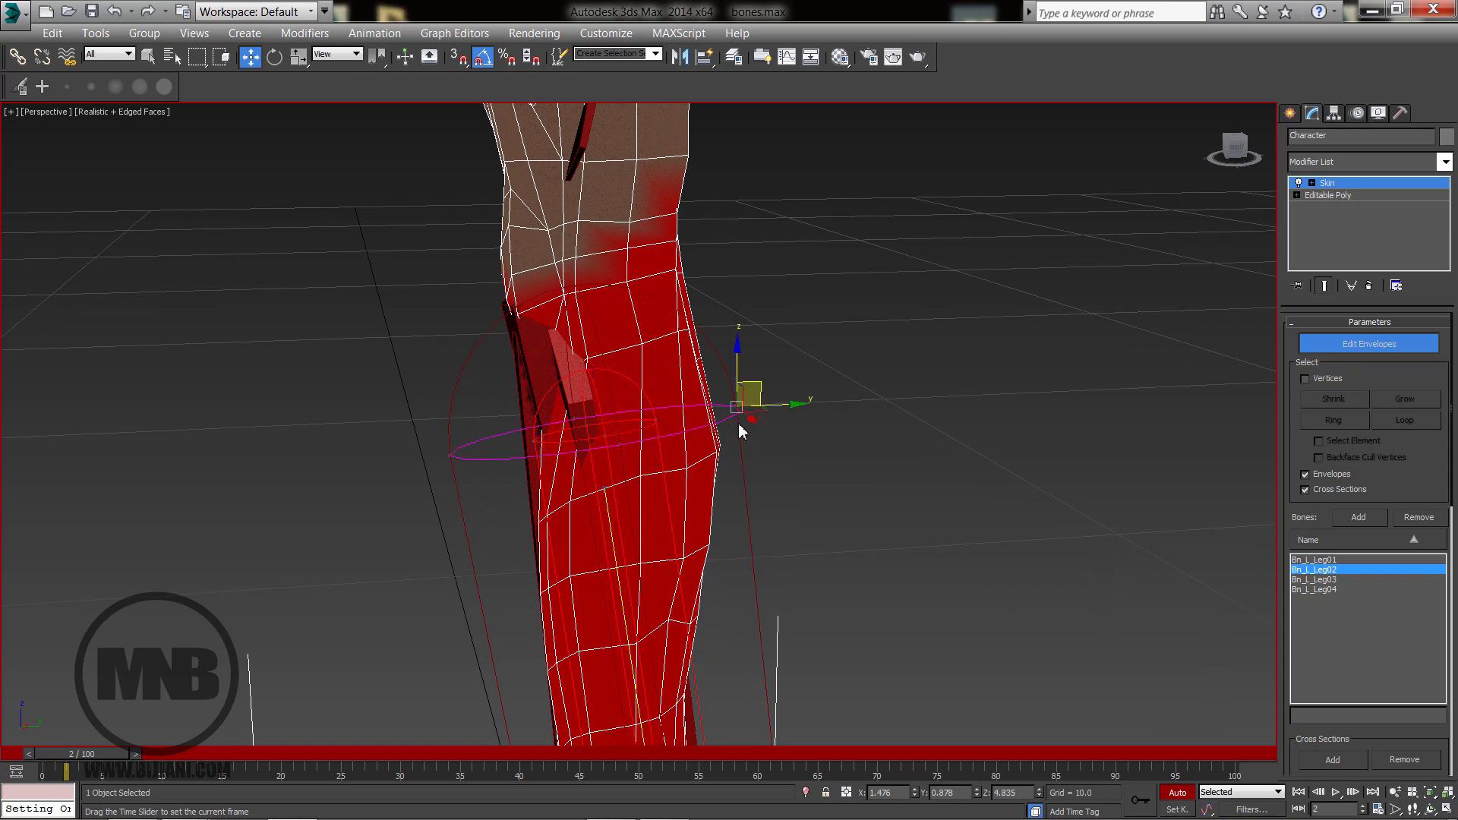
{"action": "left_click_drag", "start_coordinate": [775, 412], "coordinate": [768, 413]}
{"action": "scroll", "coordinate": [700, 349], "scroll_direction": "down", "scroll_amount": 2}
{"action": "middle_click_drag", "start_coordinate": [700, 349], "coordinate": [684, 393]}
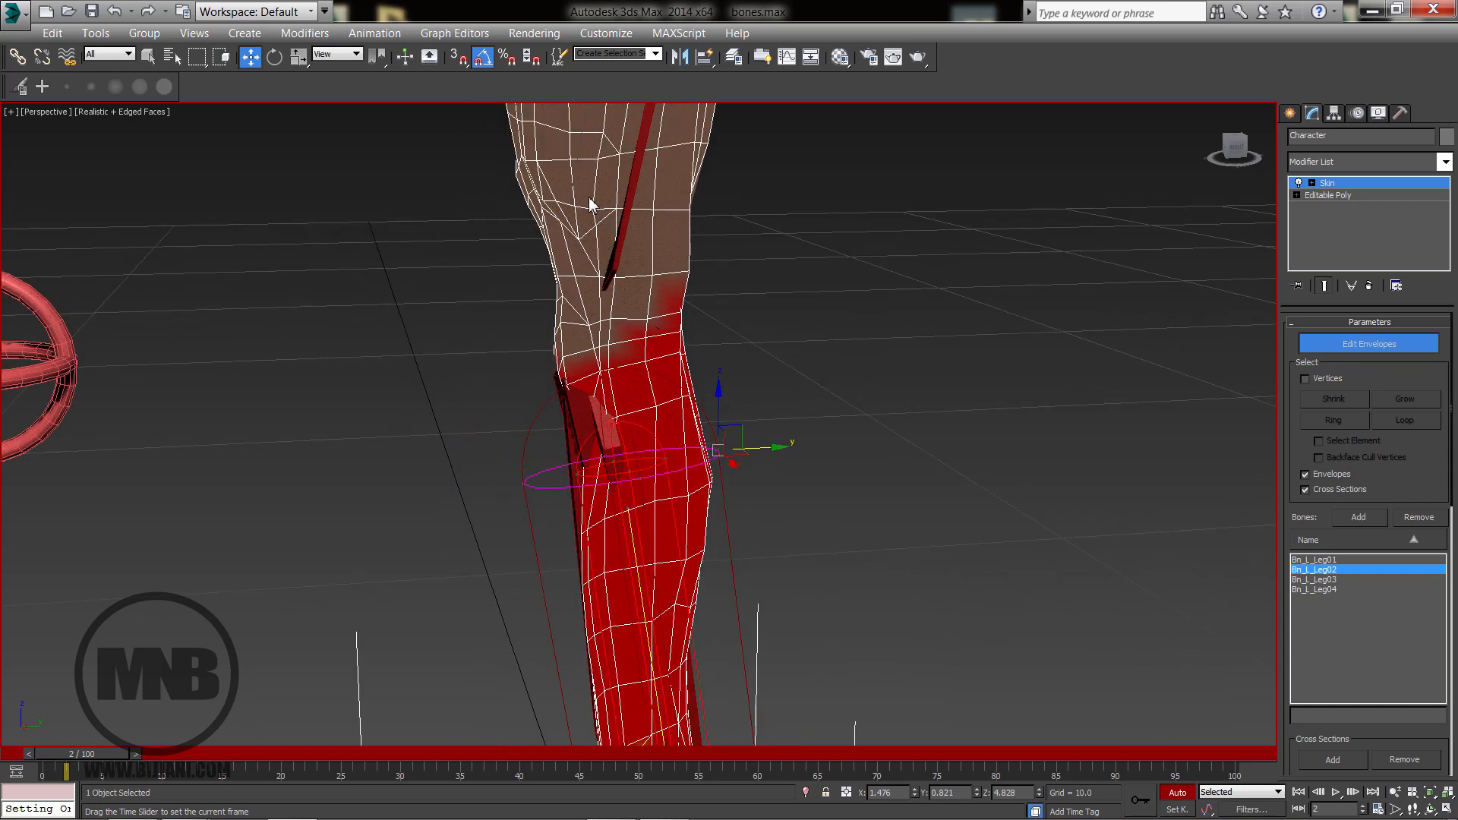
Move the knee-end point of the Bn_L_Leg01 envelope back toward the middle of the leg, to about Y -0.32, Z 6.59.
{"action": "left_click", "coordinate": [579, 163]}
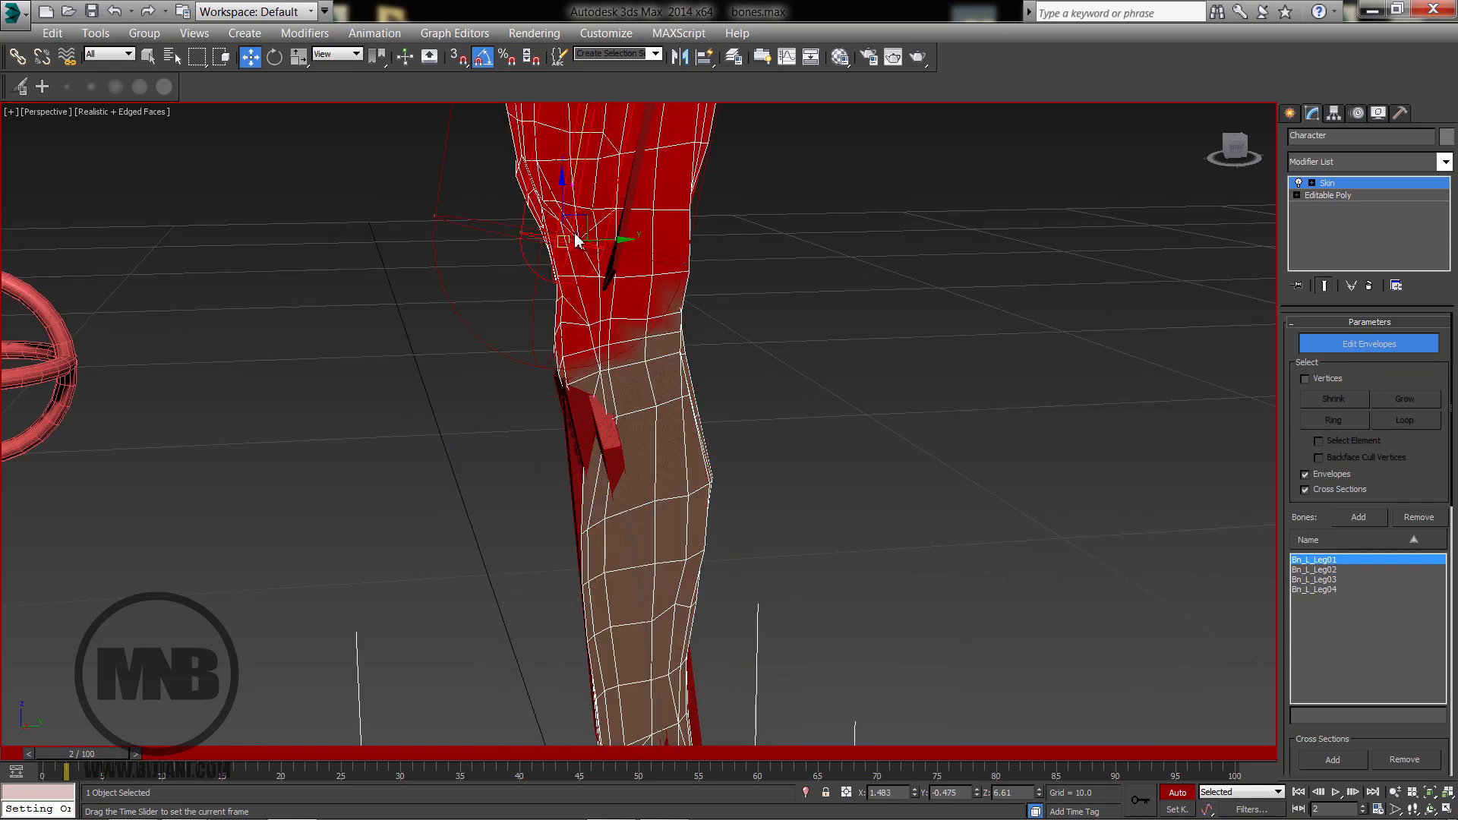
{"action": "left_click_drag", "start_coordinate": [587, 222], "coordinate": [606, 225]}
{"action": "scroll", "coordinate": [915, 397], "scroll_direction": "down", "scroll_amount": 5}
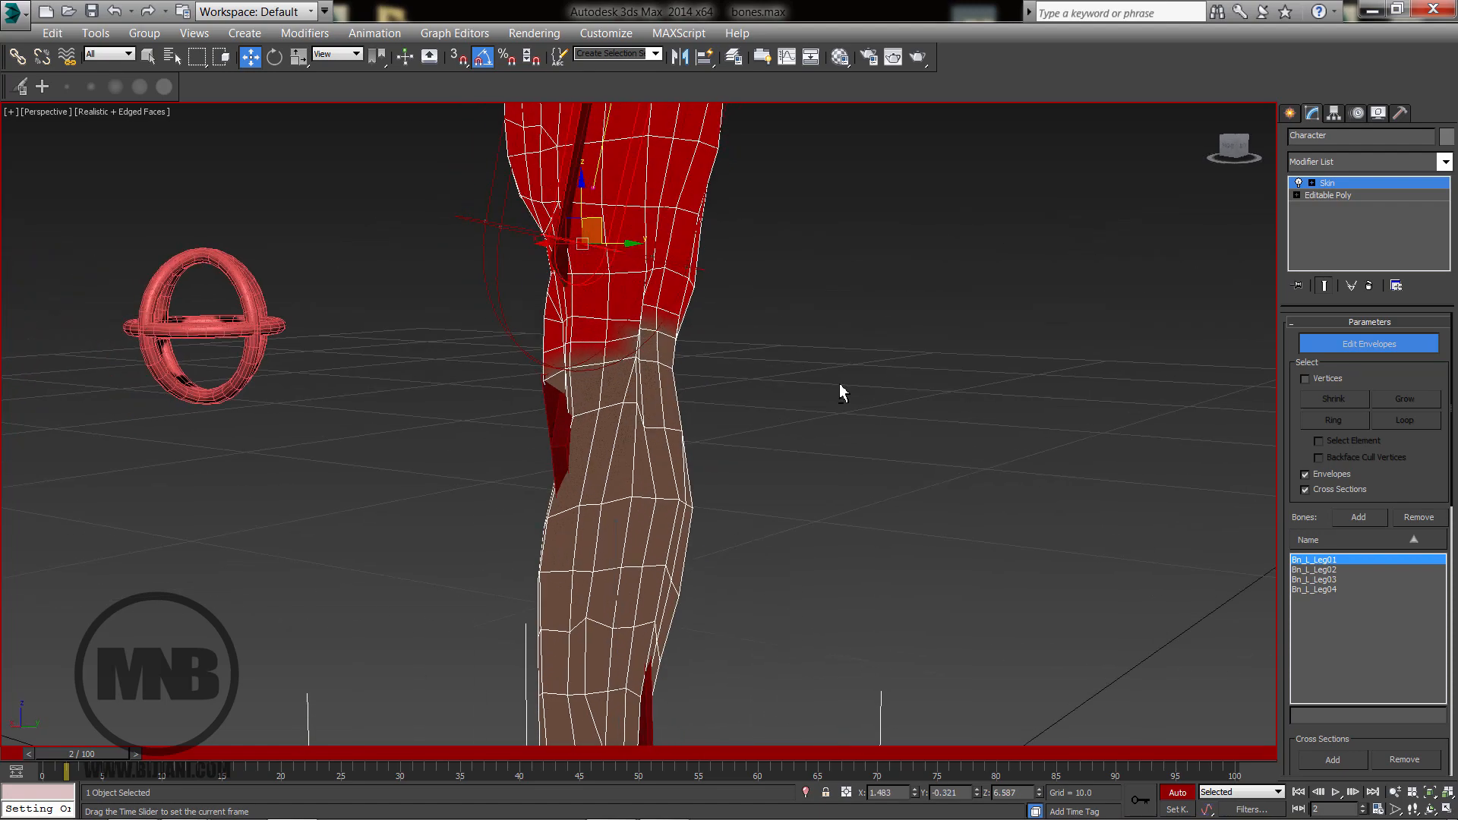
{"action": "scroll", "coordinate": [878, 456], "scroll_direction": "up", "scroll_amount": 1}
{"action": "middle_click_drag", "start_coordinate": [848, 540], "coordinate": [816, 551]}
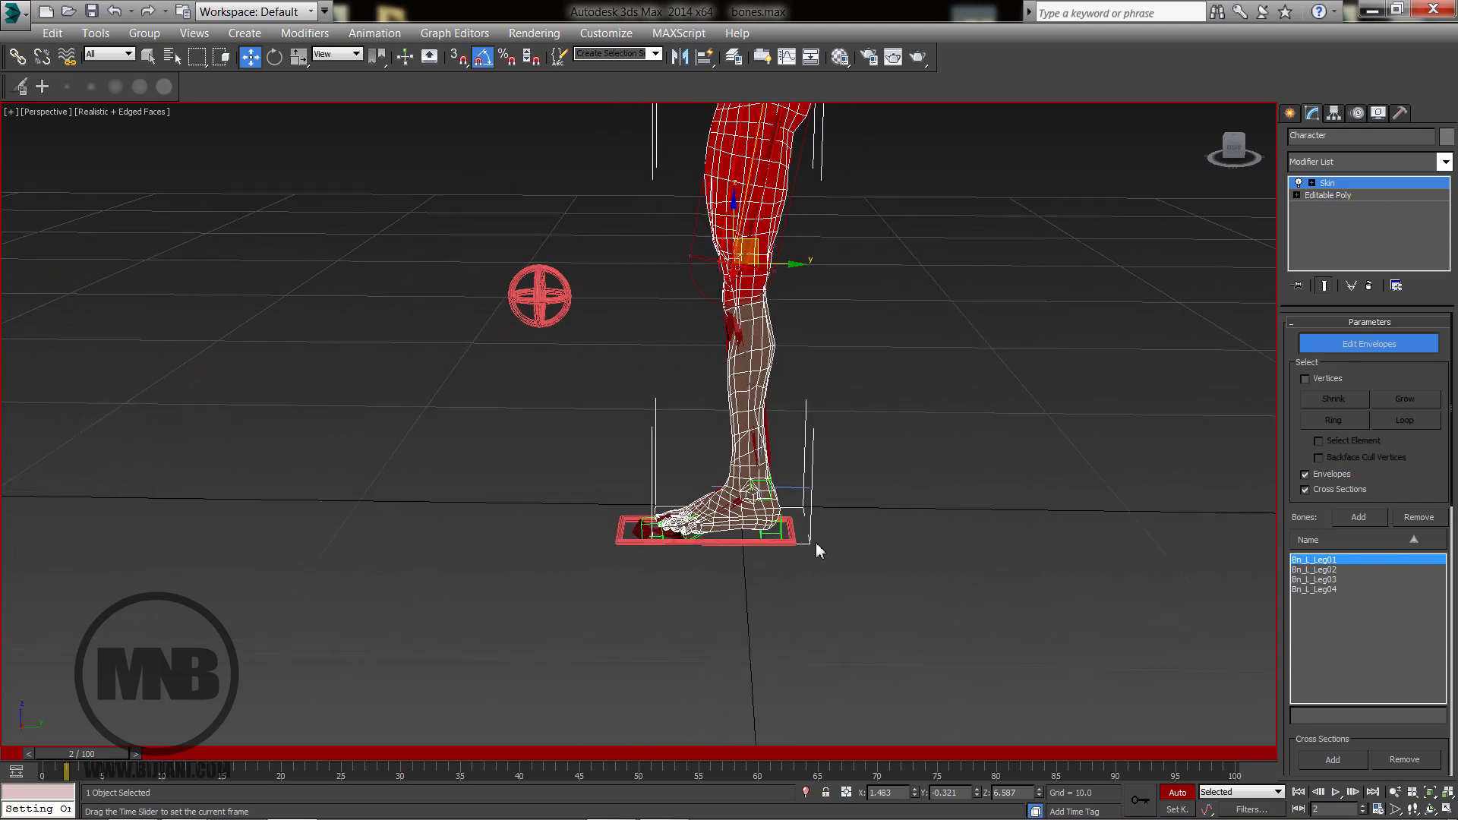
Exit envelope editing and test the knee bend by lifting Left_Leg_CTRL, cancelling the move after checking.
{"action": "left_click", "coordinate": [1333, 346]}
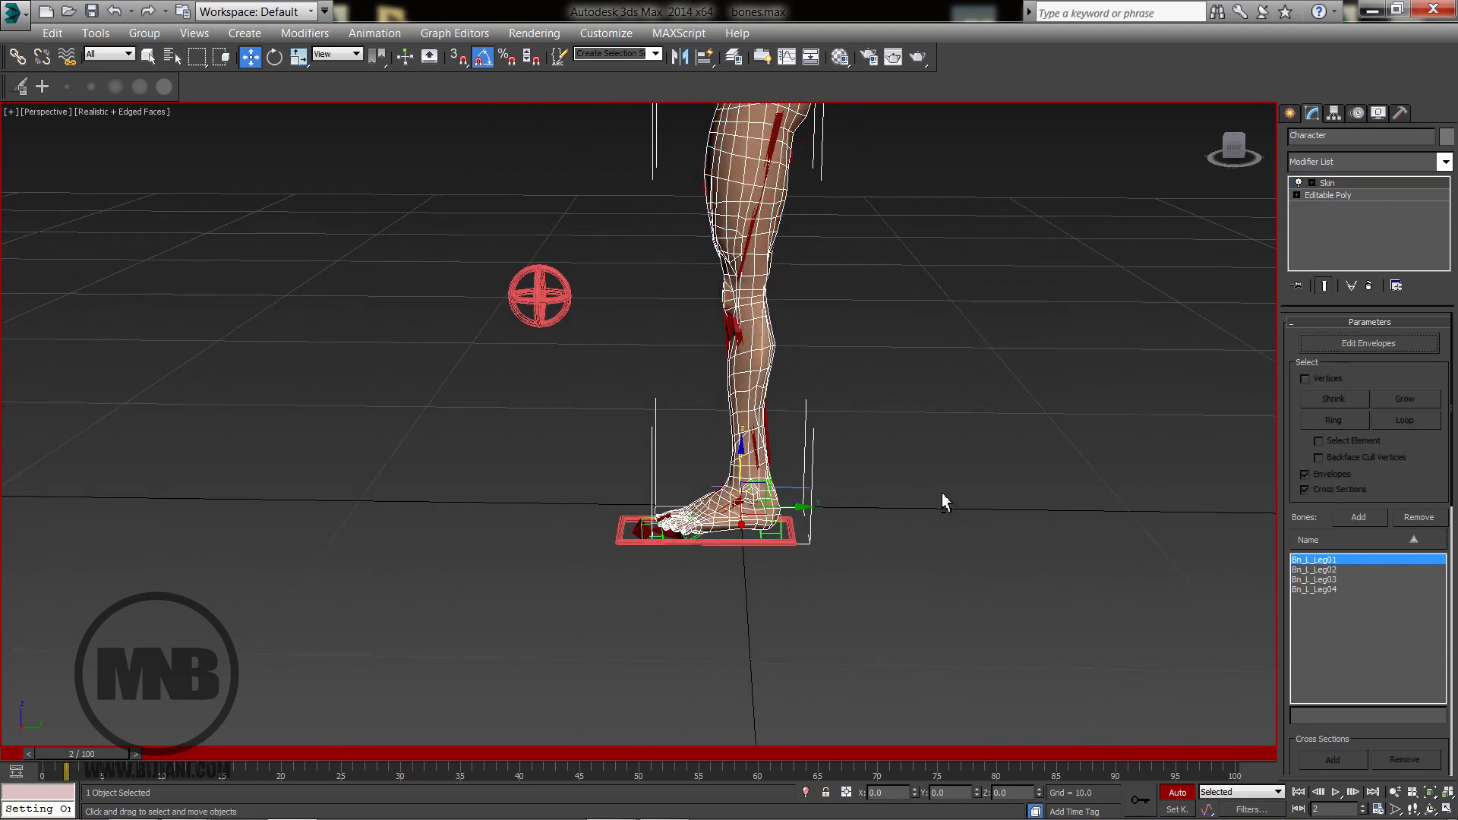
{"action": "middle_click_drag", "start_coordinate": [945, 504], "coordinate": [762, 559], "text": "alt"}
{"action": "left_click", "coordinate": [750, 541]}
{"action": "left_click_drag", "start_coordinate": [782, 475], "coordinate": [692, 304]}
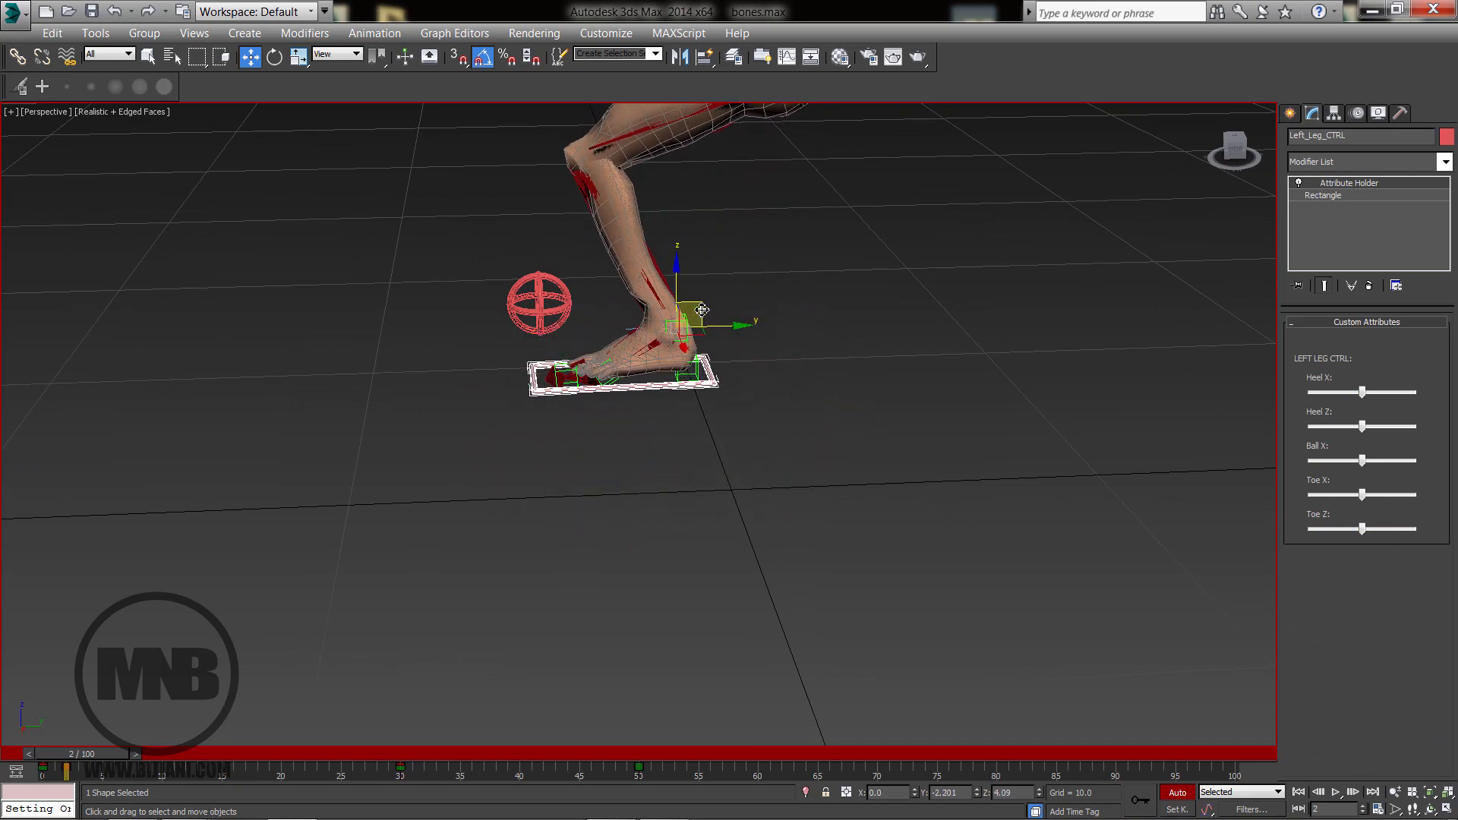
{"action": "right_click", "coordinate": [693, 302]}
{"action": "middle_click_drag", "start_coordinate": [776, 397], "coordinate": [706, 490]}
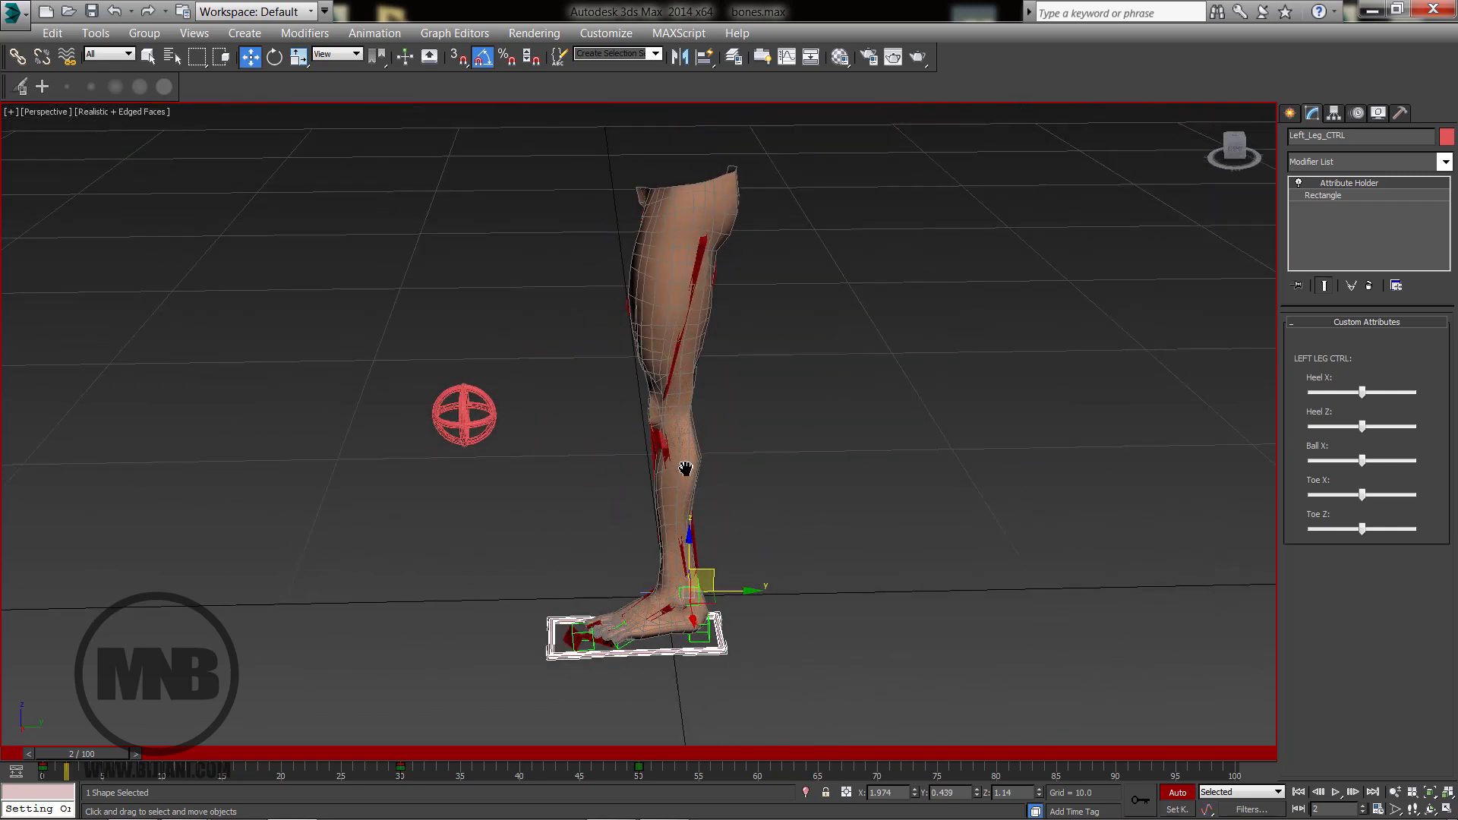
Inspect the leg from another angle and test the bend again with a cancelled upward move of Left_Leg_CTRL.
{"action": "scroll", "coordinate": [684, 478], "scroll_direction": "up", "scroll_amount": 5}
{"action": "middle_click_drag", "start_coordinate": [638, 538], "coordinate": [642, 456]}
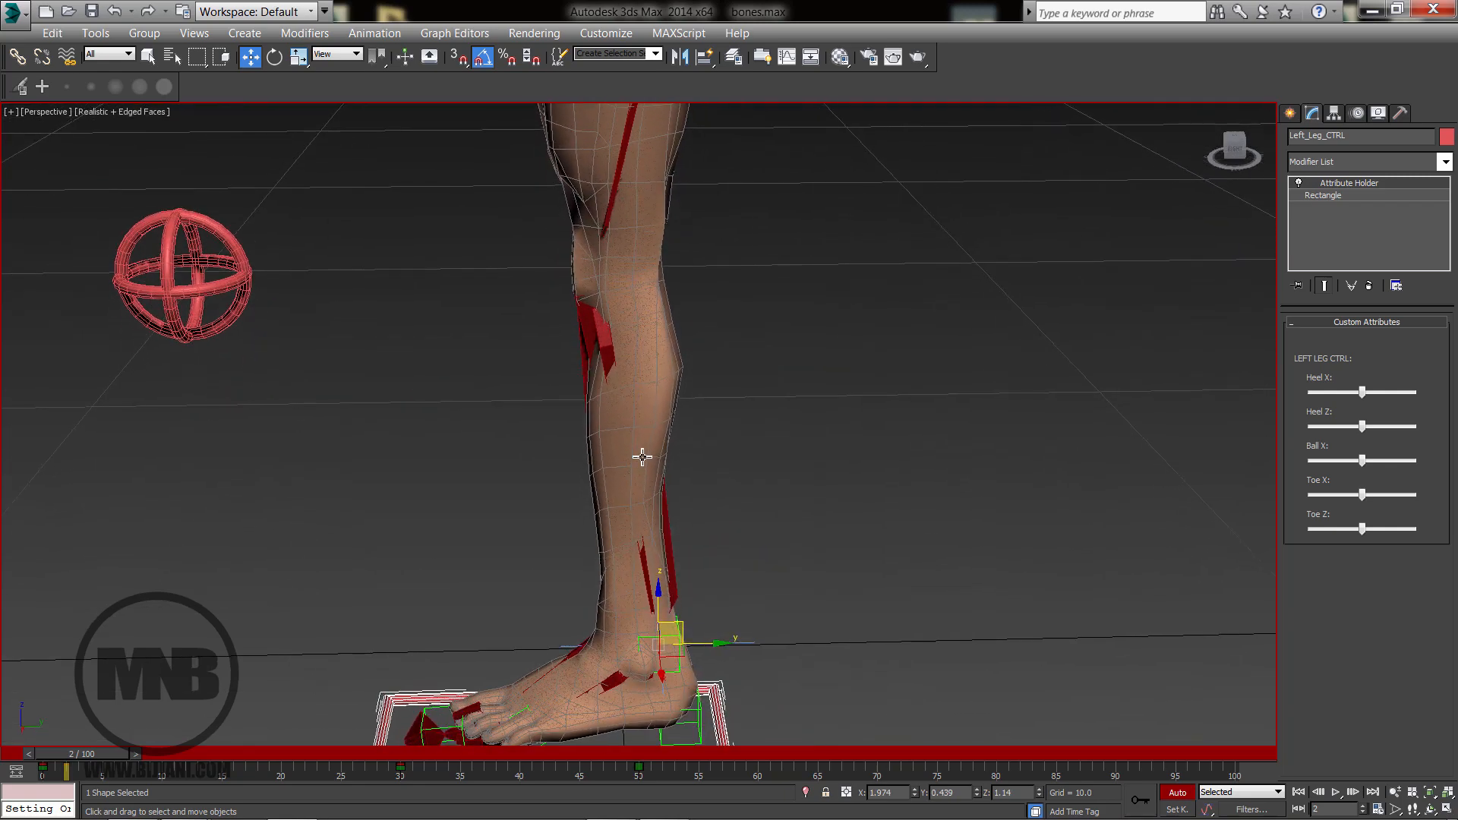
{"action": "mouse_move", "coordinate": [674, 617]}
{"action": "middle_mouse_down", "text": "alt"}
{"action": "mouse_move", "coordinate": [687, 613]}
{"action": "mouse_move", "coordinate": [670, 601]}
{"action": "middle_mouse_up", "text": "alt"}
{"action": "scroll", "coordinate": [676, 608], "scroll_direction": "down", "scroll_amount": 3}
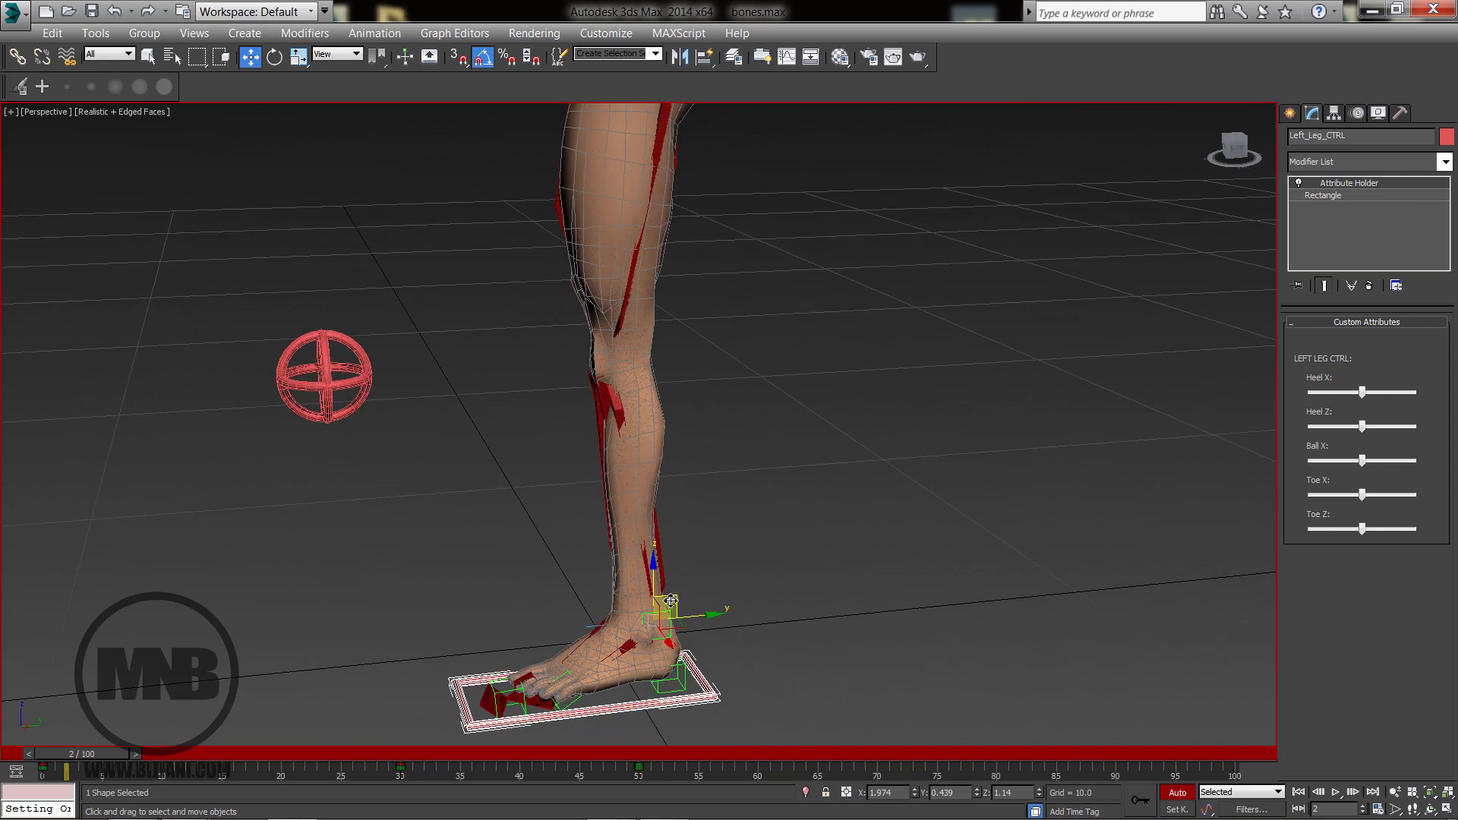
{"action": "left_click_drag", "start_coordinate": [680, 602], "coordinate": [642, 453]}
{"action": "right_click", "coordinate": [642, 452]}
{"action": "middle_click_drag", "start_coordinate": [690, 513], "coordinate": [682, 471]}
{"action": "scroll", "coordinate": [688, 490], "scroll_direction": "down", "scroll_amount": 3}
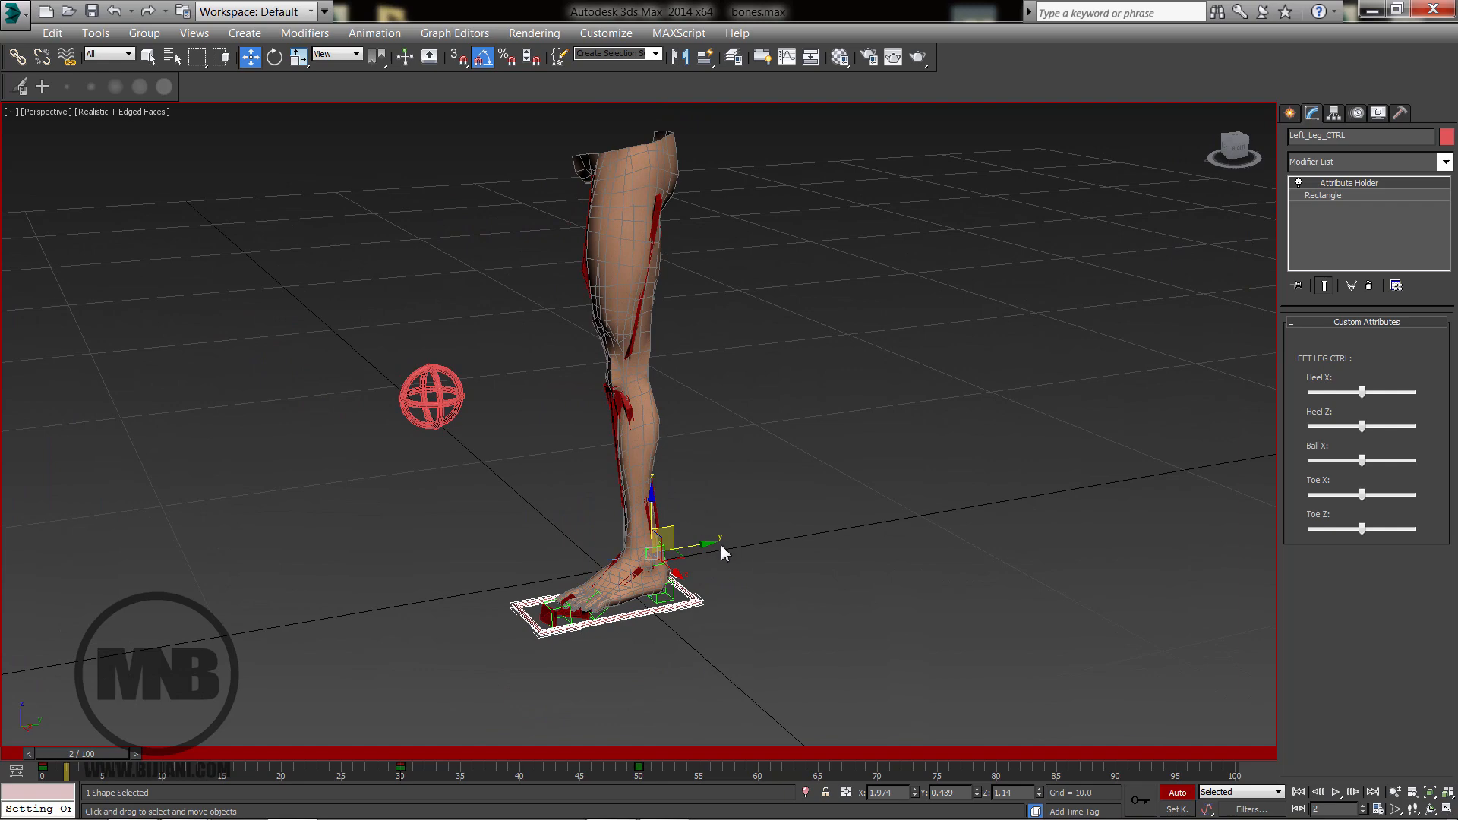
Go to frame 17, select the Character leg mesh and resume envelope editing on Bn_L_Leg01 at the bent knee.
{"action": "middle_click_drag", "start_coordinate": [721, 553], "coordinate": [710, 572], "text": "alt"}
{"action": "middle_click_drag", "start_coordinate": [706, 514], "coordinate": [623, 532], "text": "alt"}
{"action": "scroll", "coordinate": [658, 567], "scroll_direction": "up", "scroll_amount": 2}
{"action": "left_click_drag", "start_coordinate": [121, 755], "coordinate": [292, 756]}
{"action": "left_click", "coordinate": [517, 266]}
{"action": "middle_click_drag", "start_coordinate": [762, 361], "coordinate": [842, 461]}
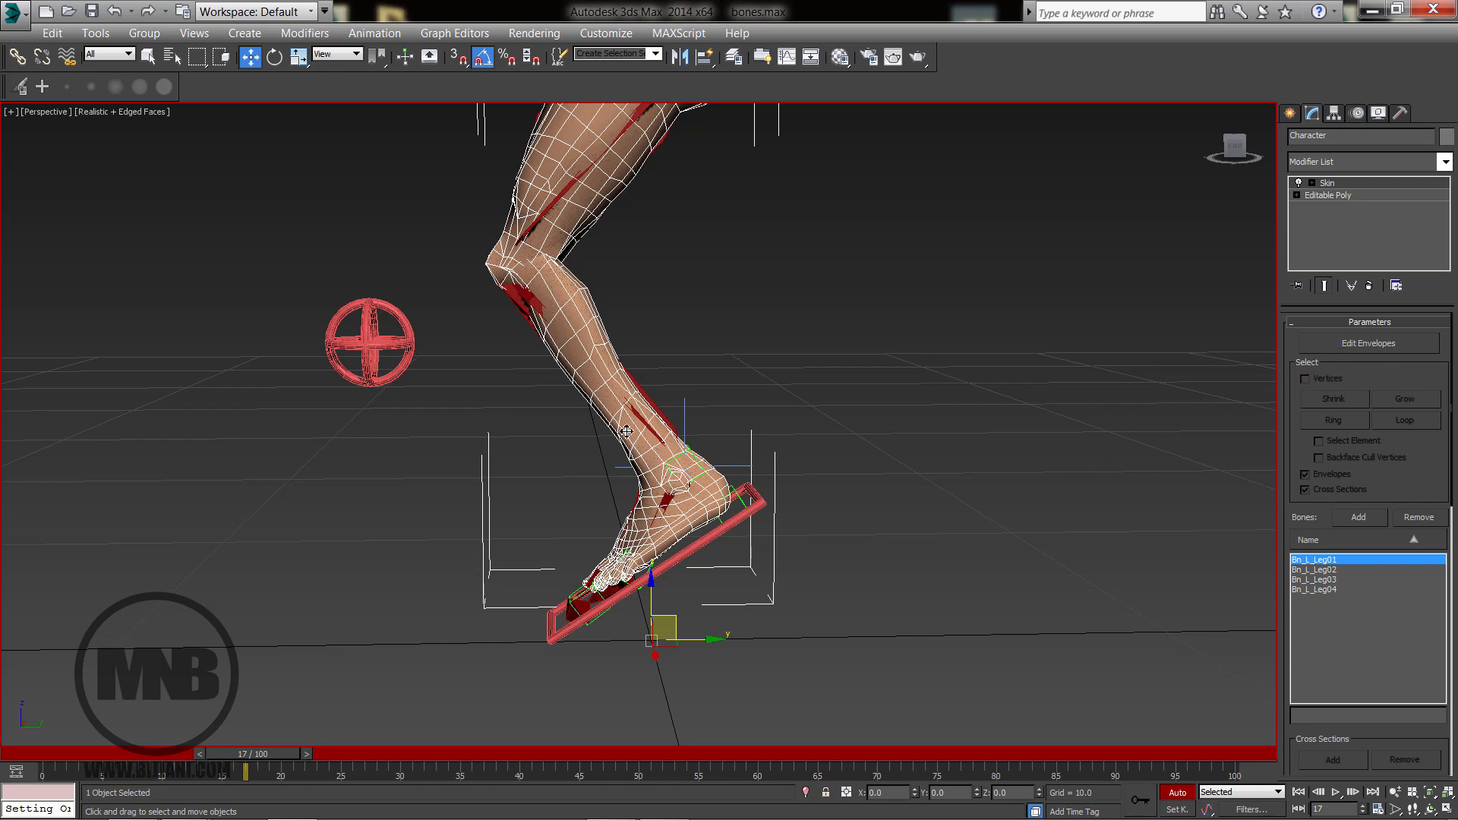
{"action": "middle_click_drag", "start_coordinate": [627, 432], "coordinate": [635, 461]}
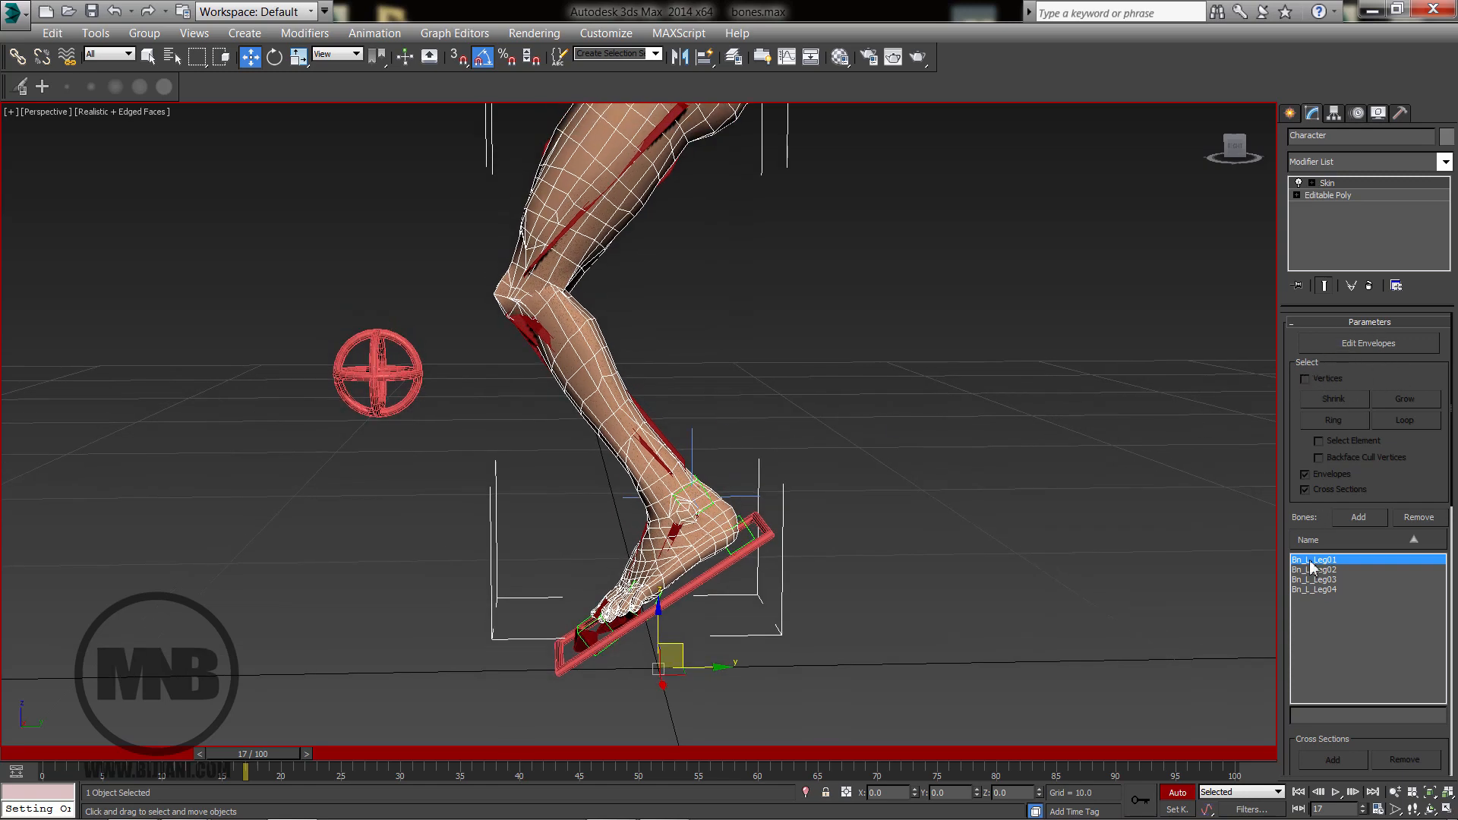
{"action": "middle_click_drag", "start_coordinate": [733, 441], "coordinate": [758, 433]}
{"action": "left_click", "coordinate": [620, 395]}
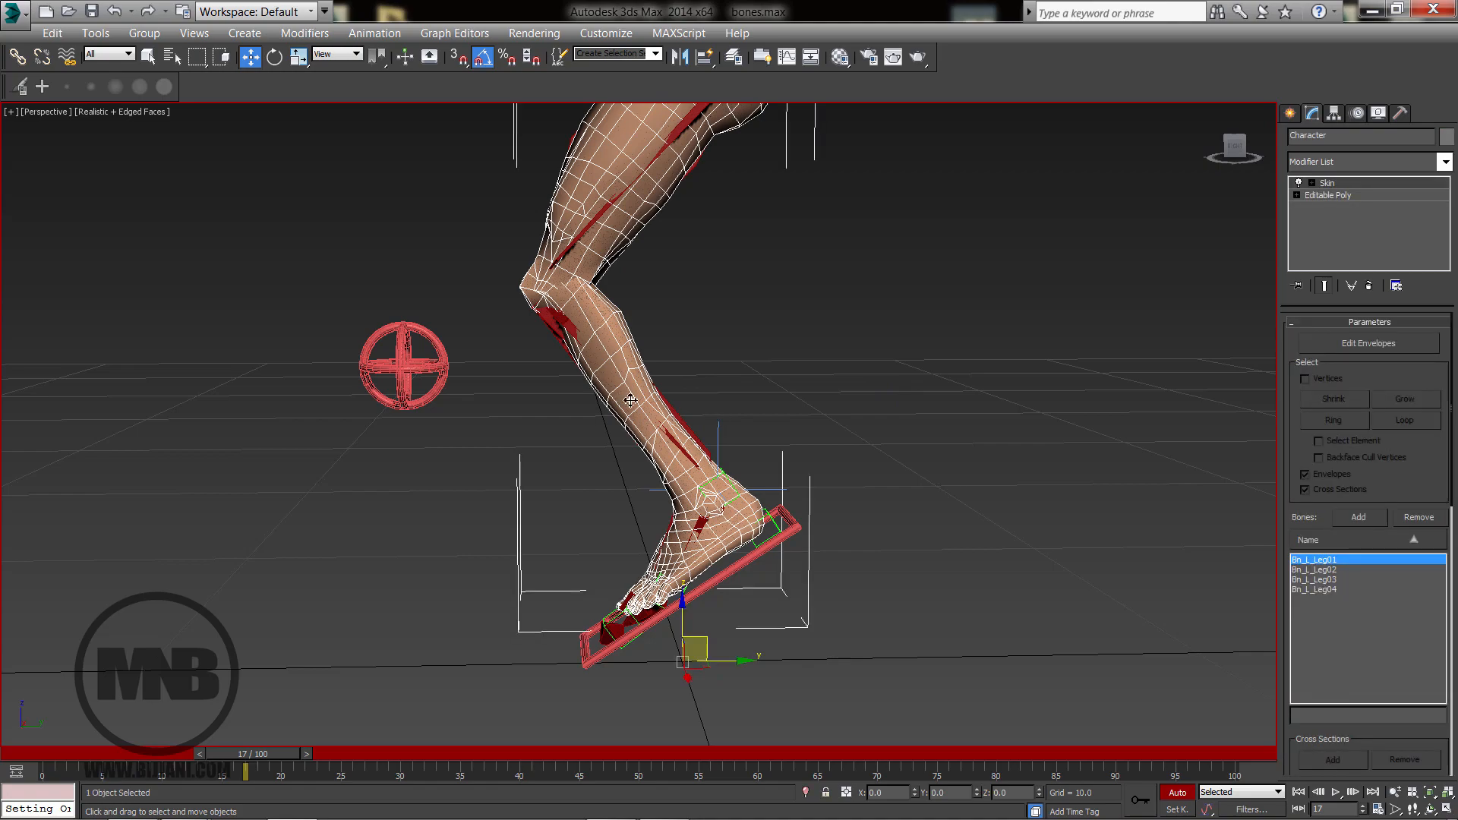
{"action": "left_click", "coordinate": [1367, 346]}
{"action": "middle_click_drag", "start_coordinate": [677, 303], "coordinate": [716, 401]}
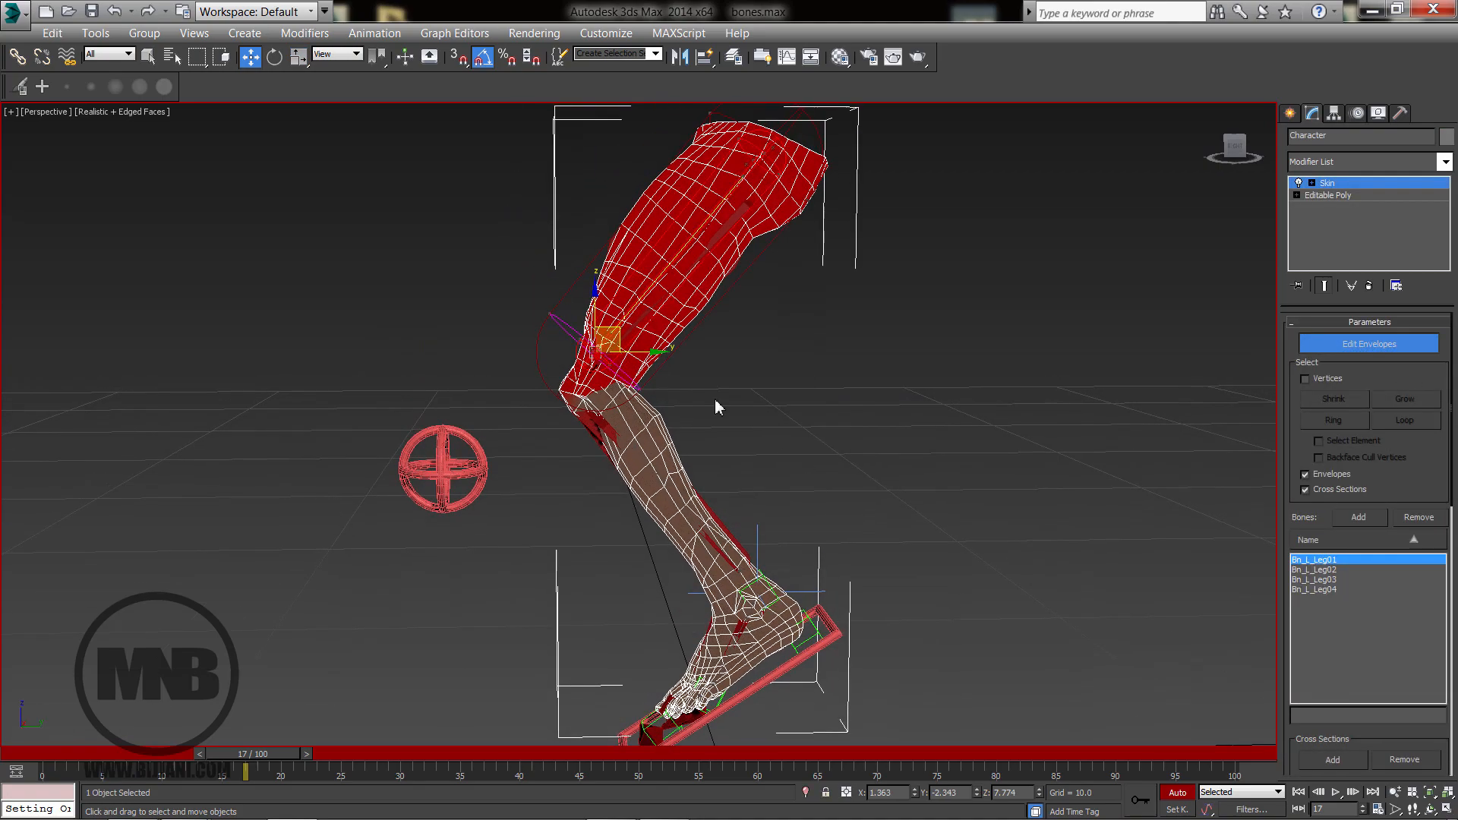
{"action": "scroll", "coordinate": [669, 327], "scroll_direction": "up", "scroll_amount": 5}
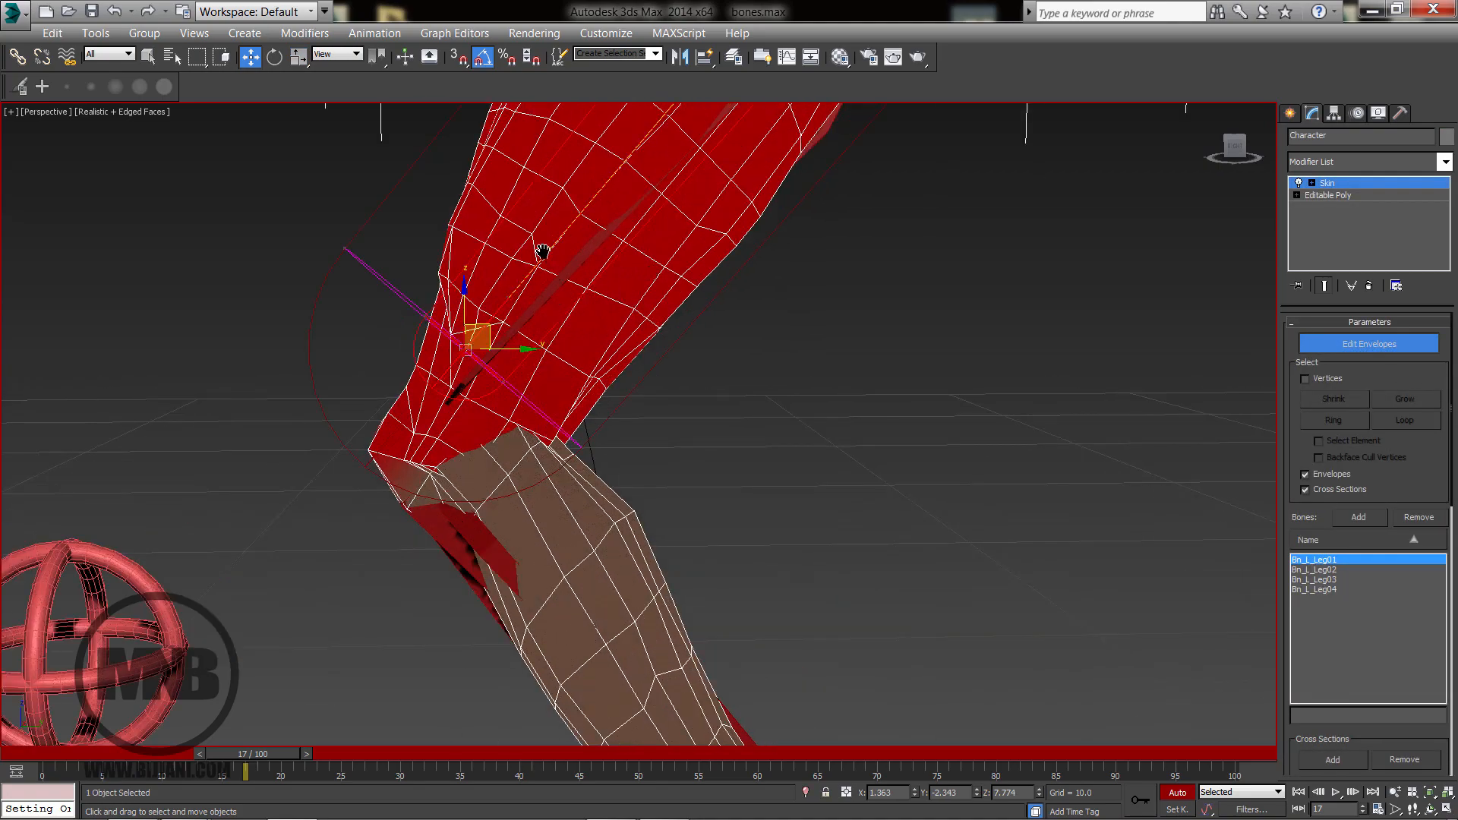
{"action": "mouse_move", "coordinate": [544, 252]}
{"action": "middle_mouse_down"}
{"action": "mouse_move", "coordinate": [562, 370]}
{"action": "mouse_move", "coordinate": [567, 244]}
{"action": "middle_mouse_up"}
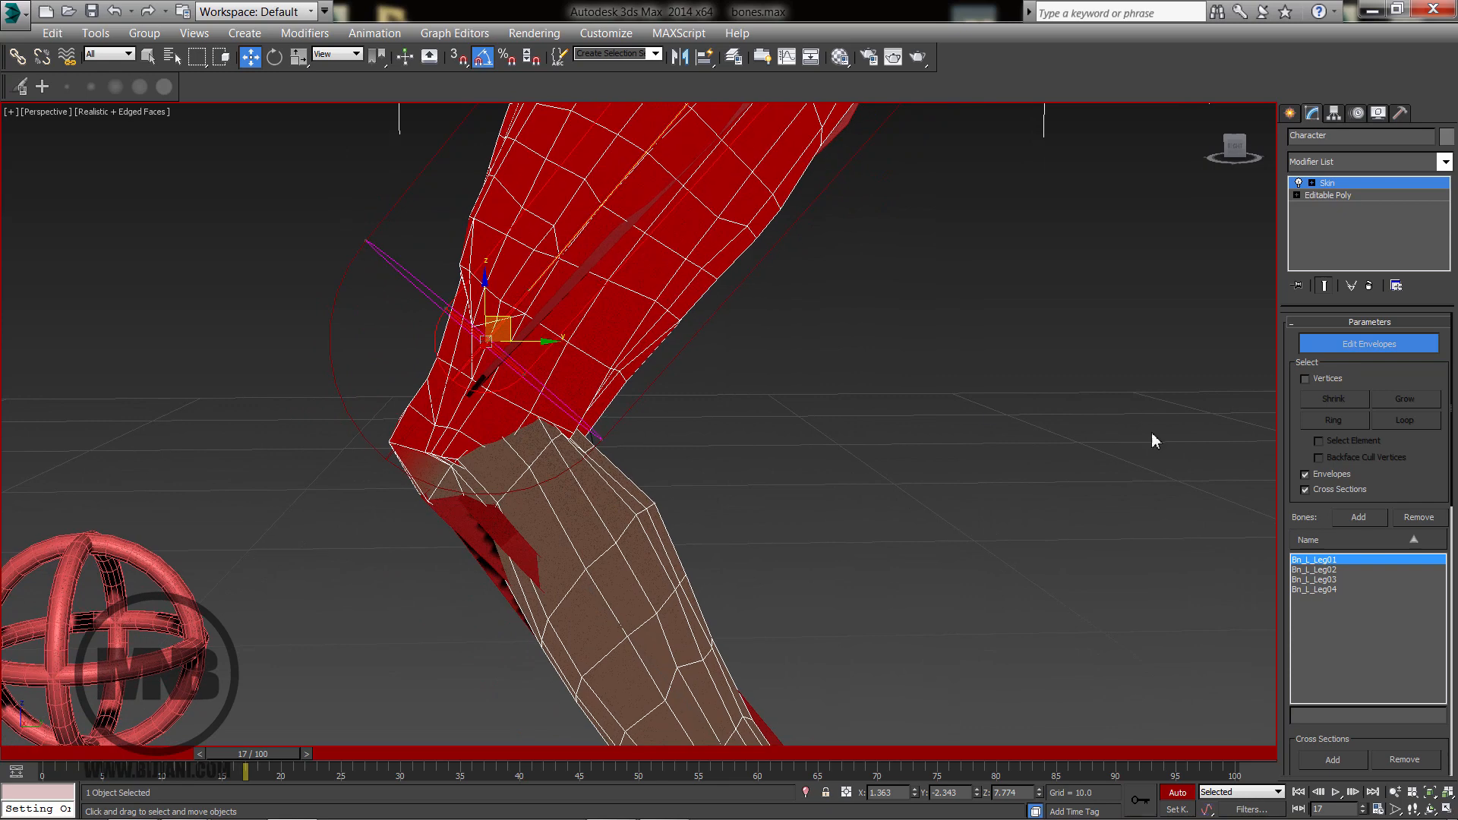
Enable vertex selection in the Skin modifier and open the Weight Tool clear of the leg.
{"action": "left_click", "coordinate": [1313, 380]}
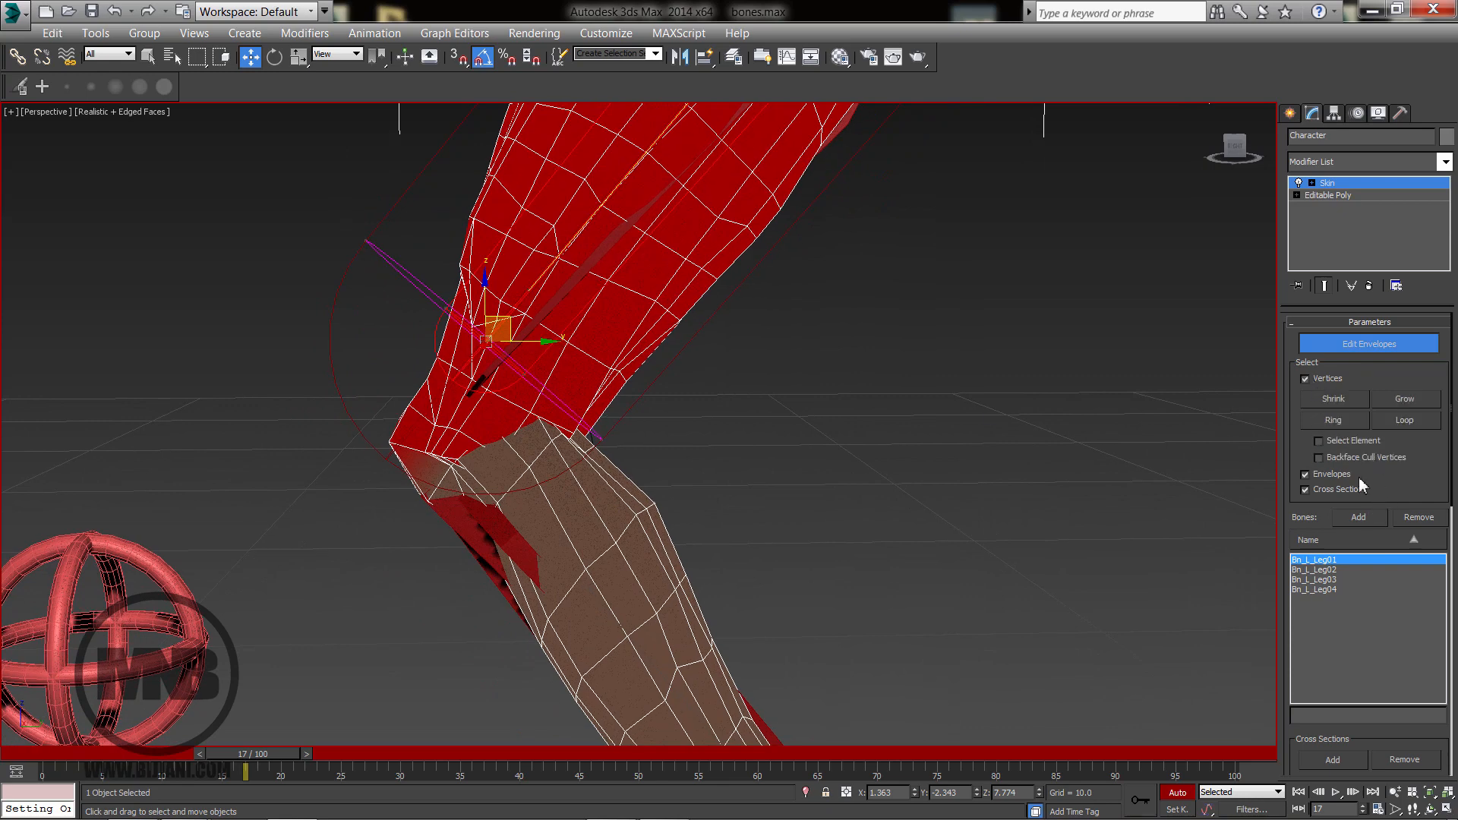
{"action": "left_click_drag", "start_coordinate": [1308, 503], "coordinate": [1322, 251]}
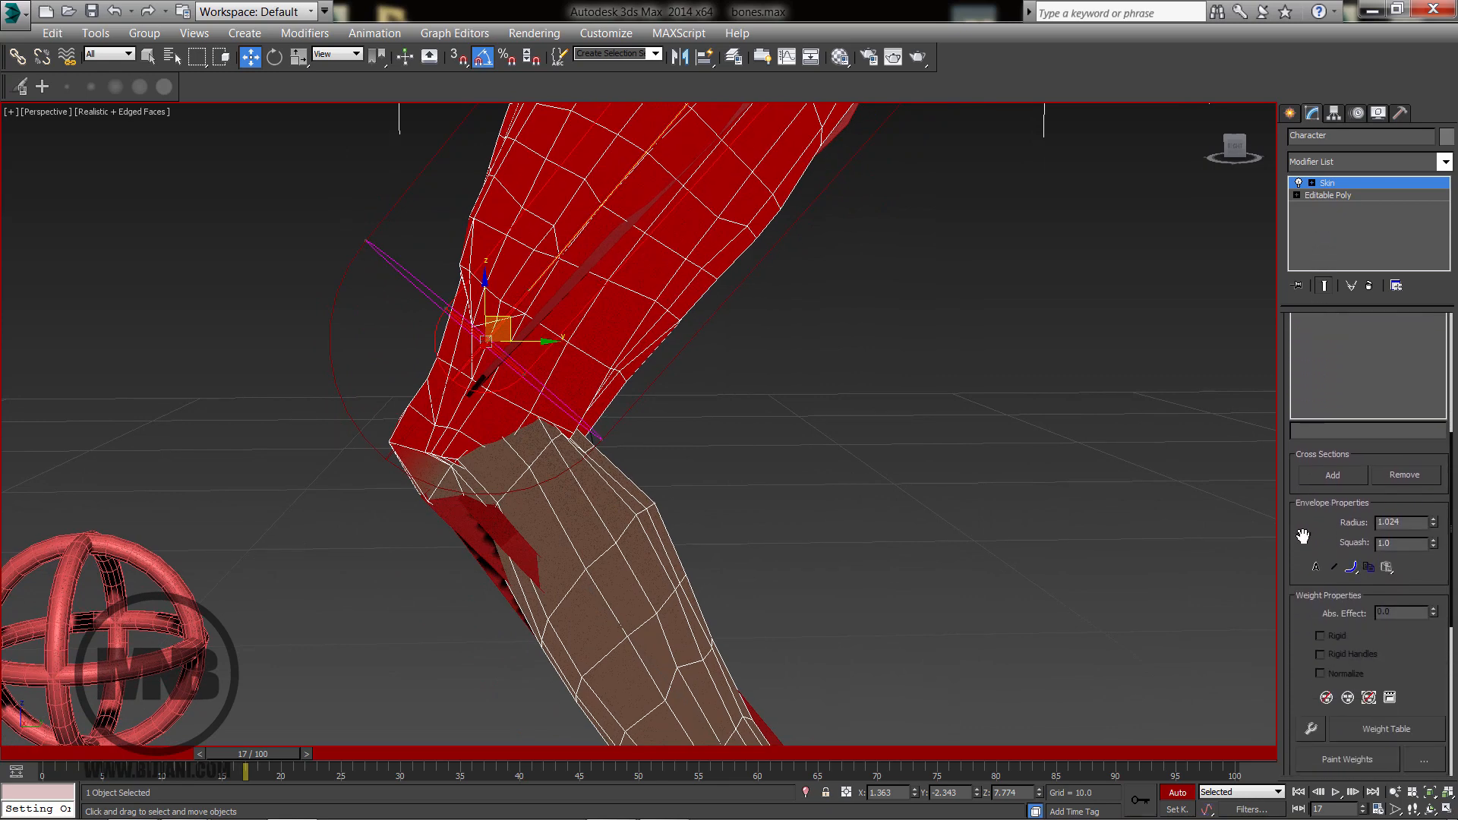
{"action": "scroll", "coordinate": [1306, 531], "scroll_direction": "down", "scroll_amount": 5}
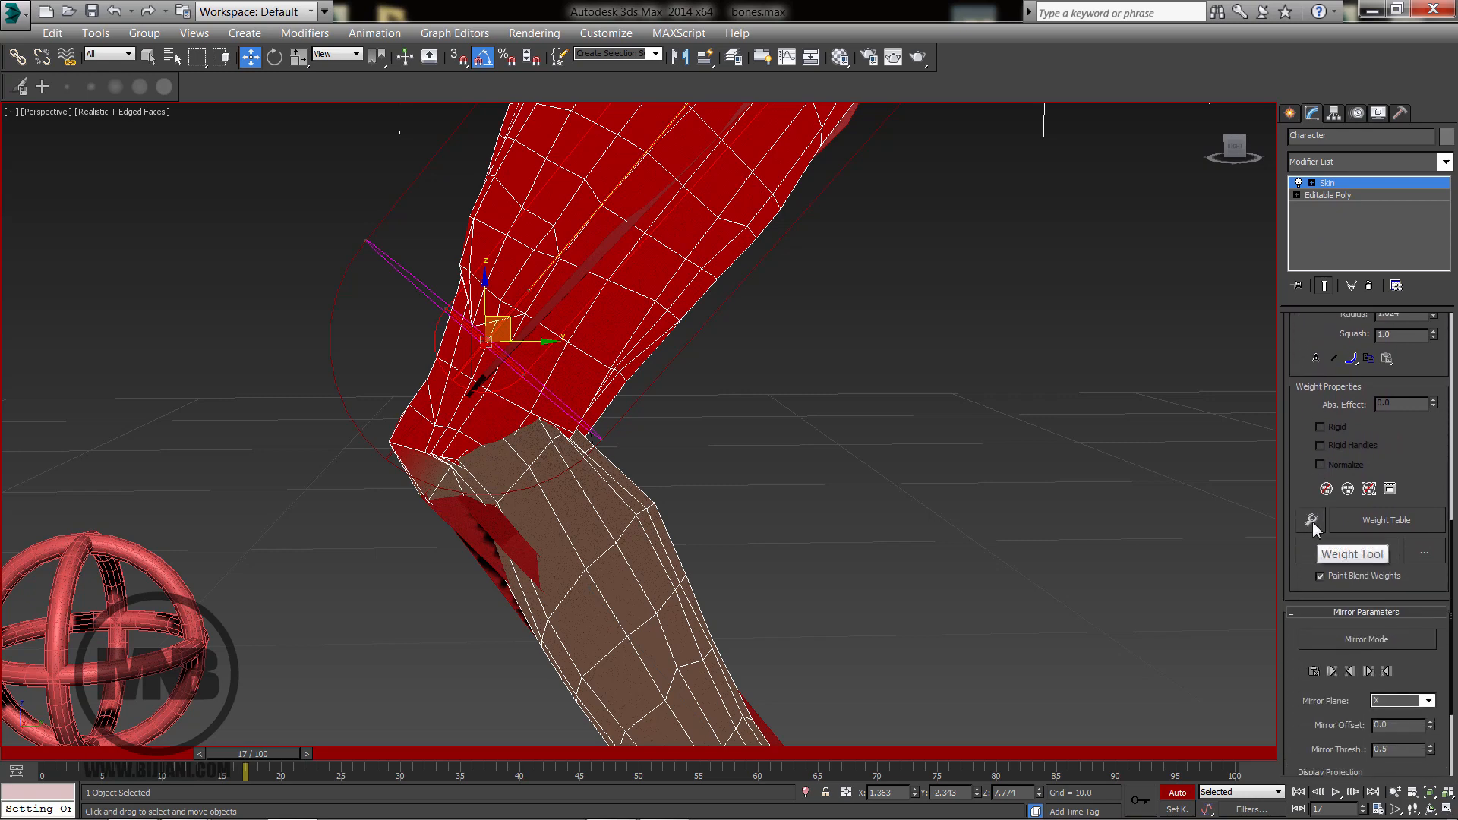
{"action": "left_click", "coordinate": [1311, 523]}
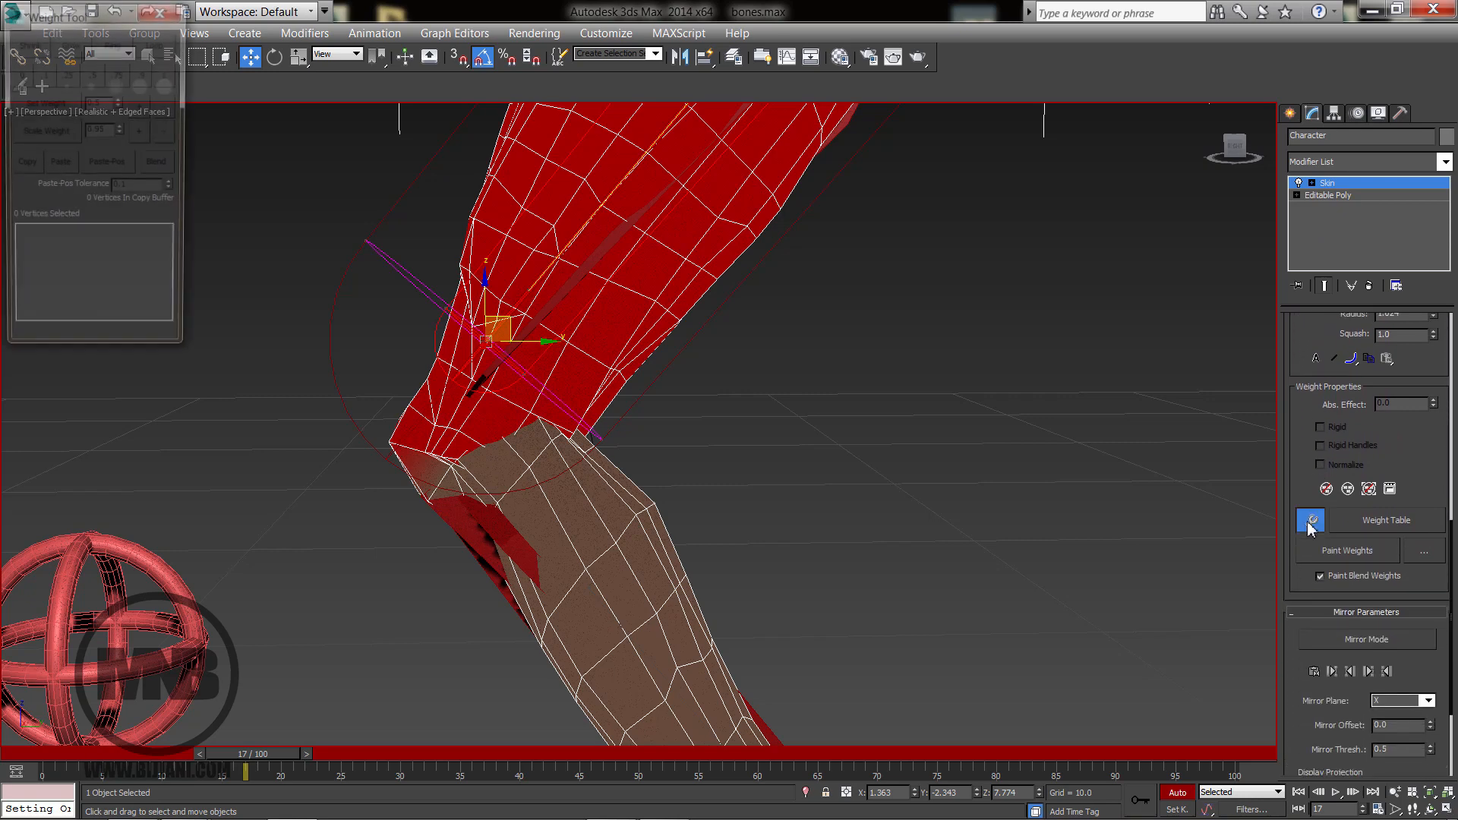
{"action": "left_click_drag", "start_coordinate": [101, 20], "coordinate": [149, 147]}
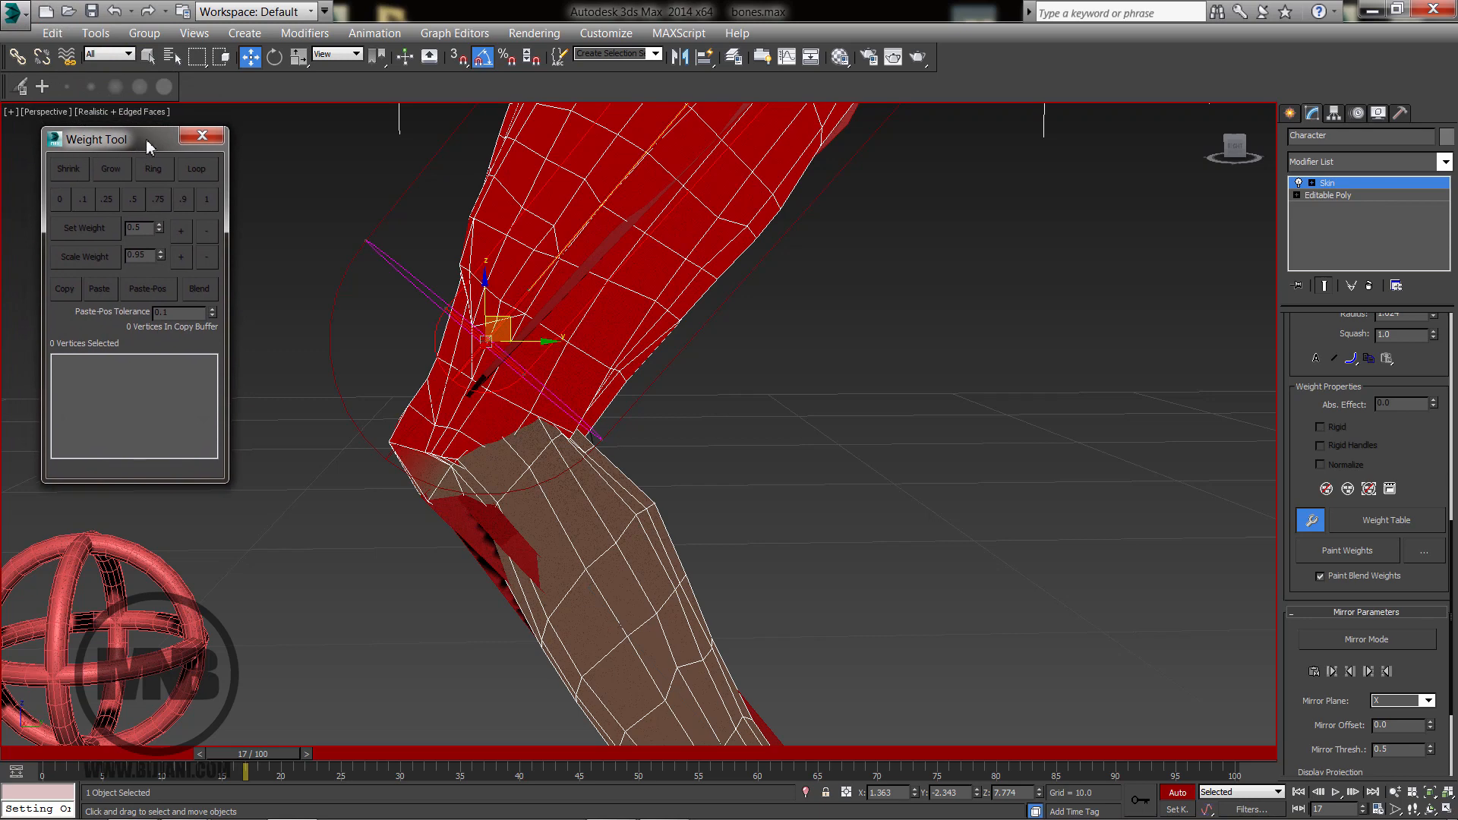
Try Grow, Shrink, Ring and Loop on the vertices at the back of the upper calf, and reselect only that small row.
{"action": "middle_click_drag", "start_coordinate": [687, 406], "coordinate": [756, 437]}
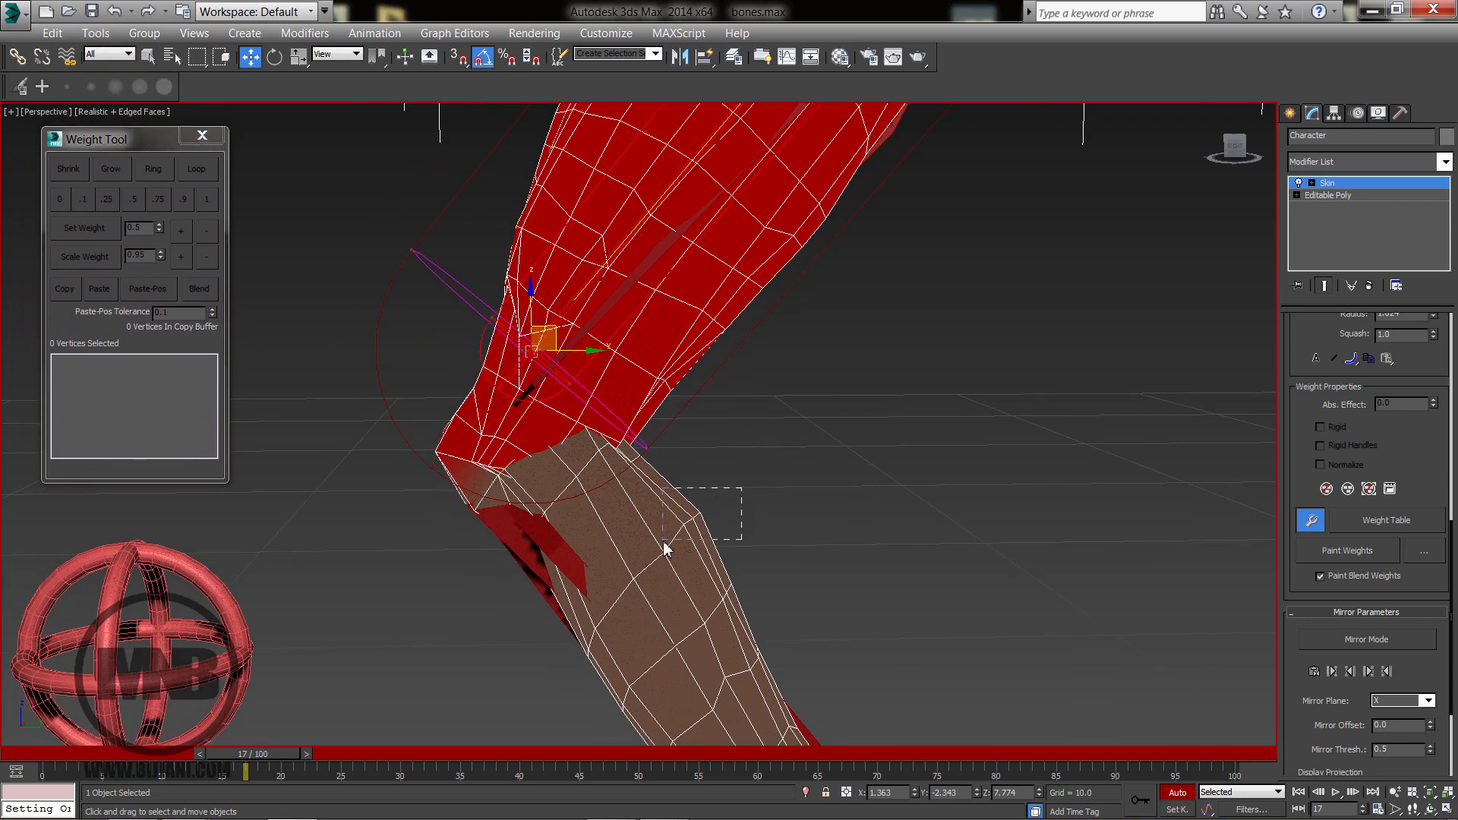
{"action": "left_click_drag", "start_coordinate": [664, 542], "coordinate": [666, 542]}
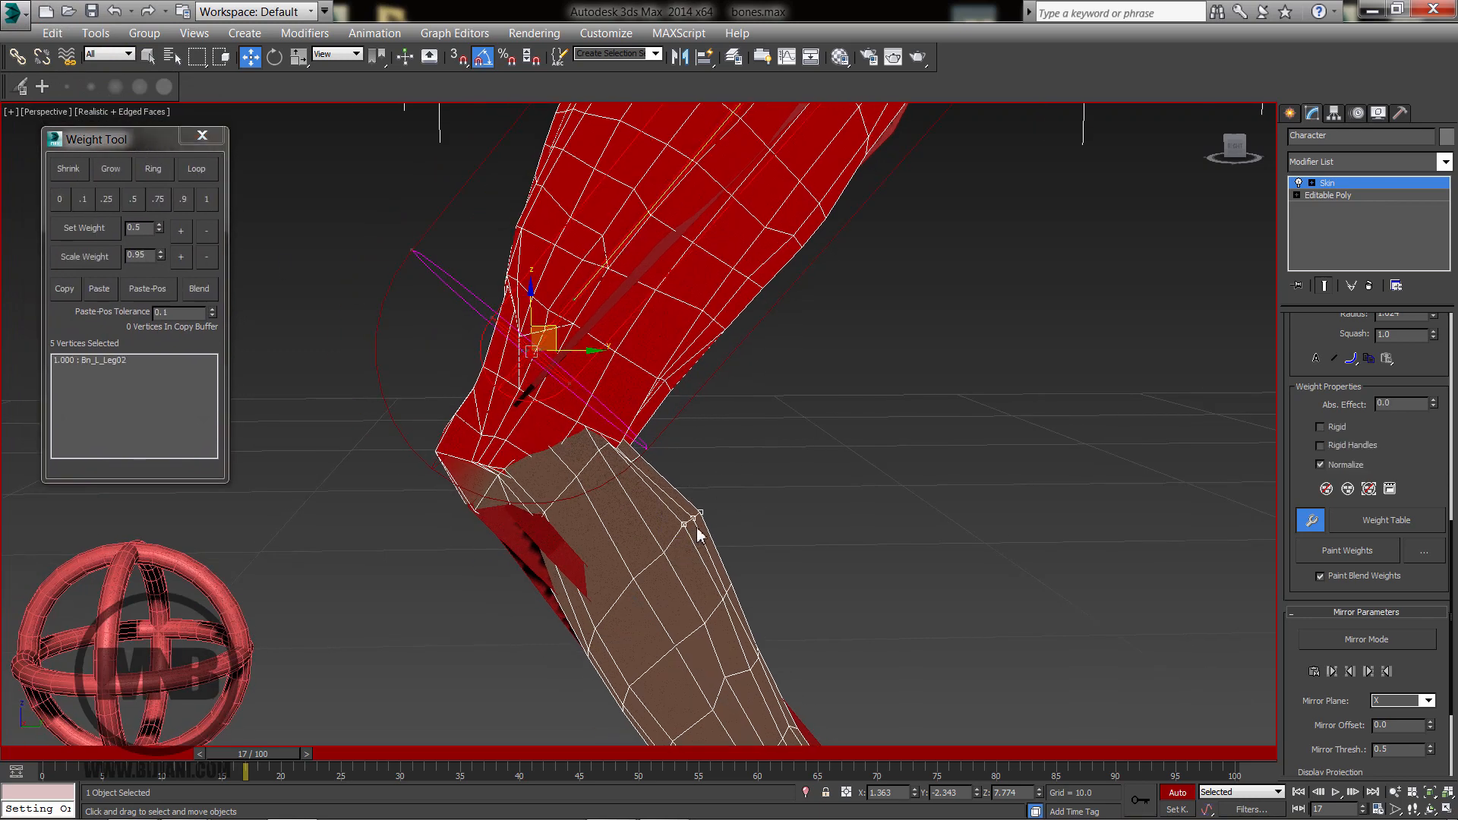
{"action": "left_click", "coordinate": [111, 175]}
{"action": "left_click", "coordinate": [89, 176]}
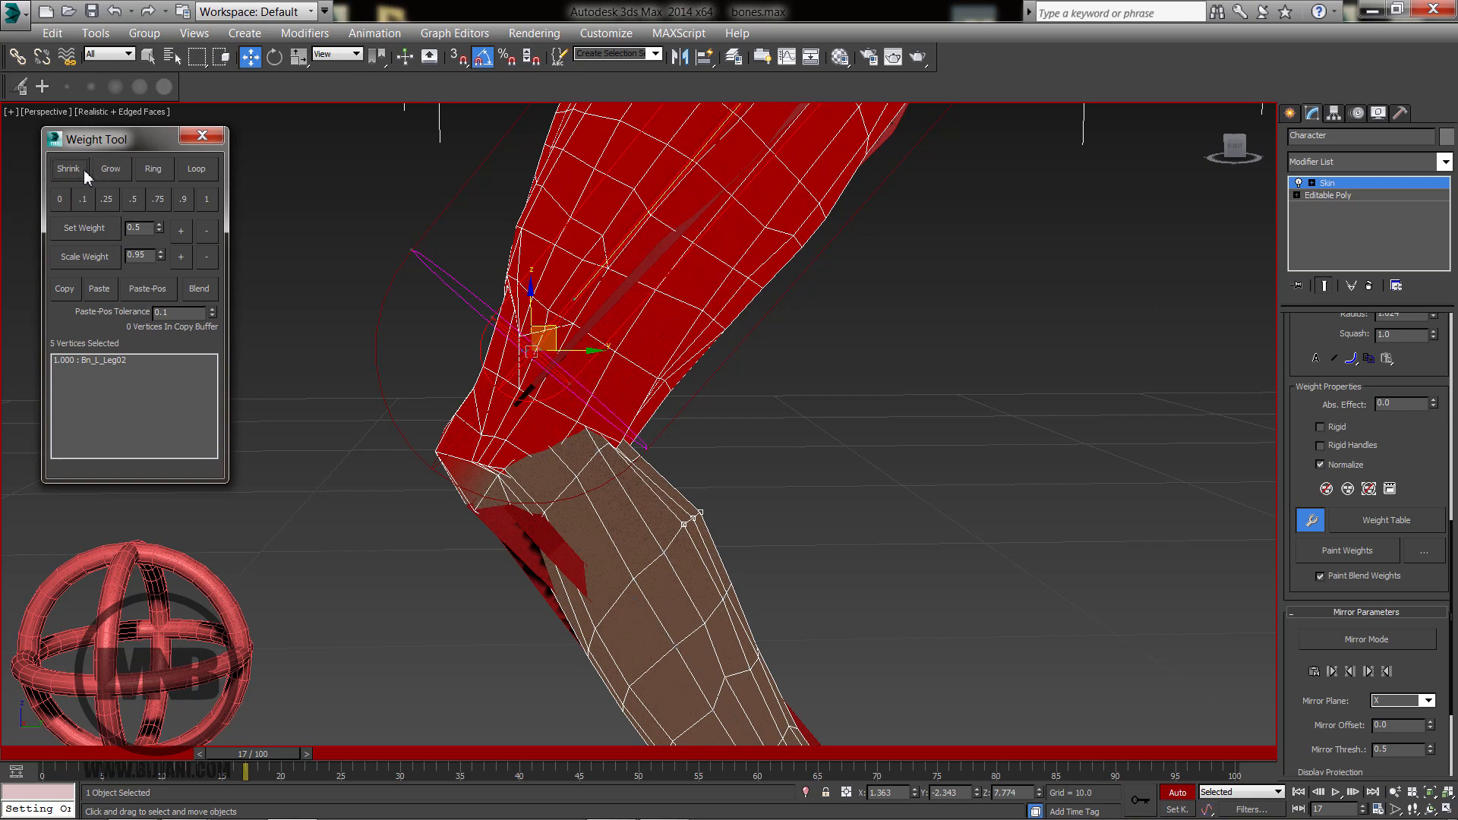
{"action": "left_click", "coordinate": [155, 176]}
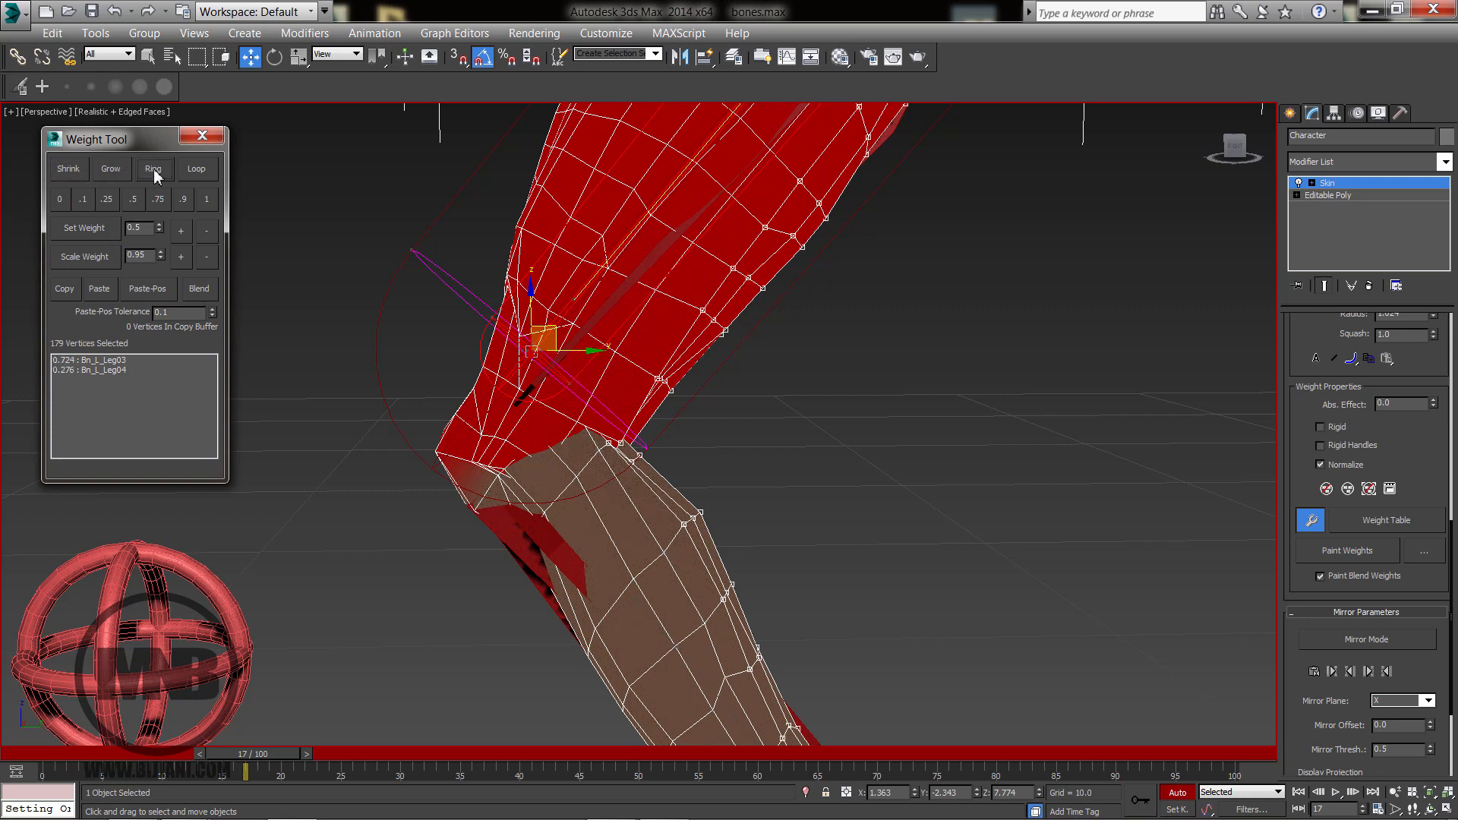
{"action": "left_click", "coordinate": [197, 175]}
{"action": "left_click_drag", "start_coordinate": [734, 495], "coordinate": [677, 539]}
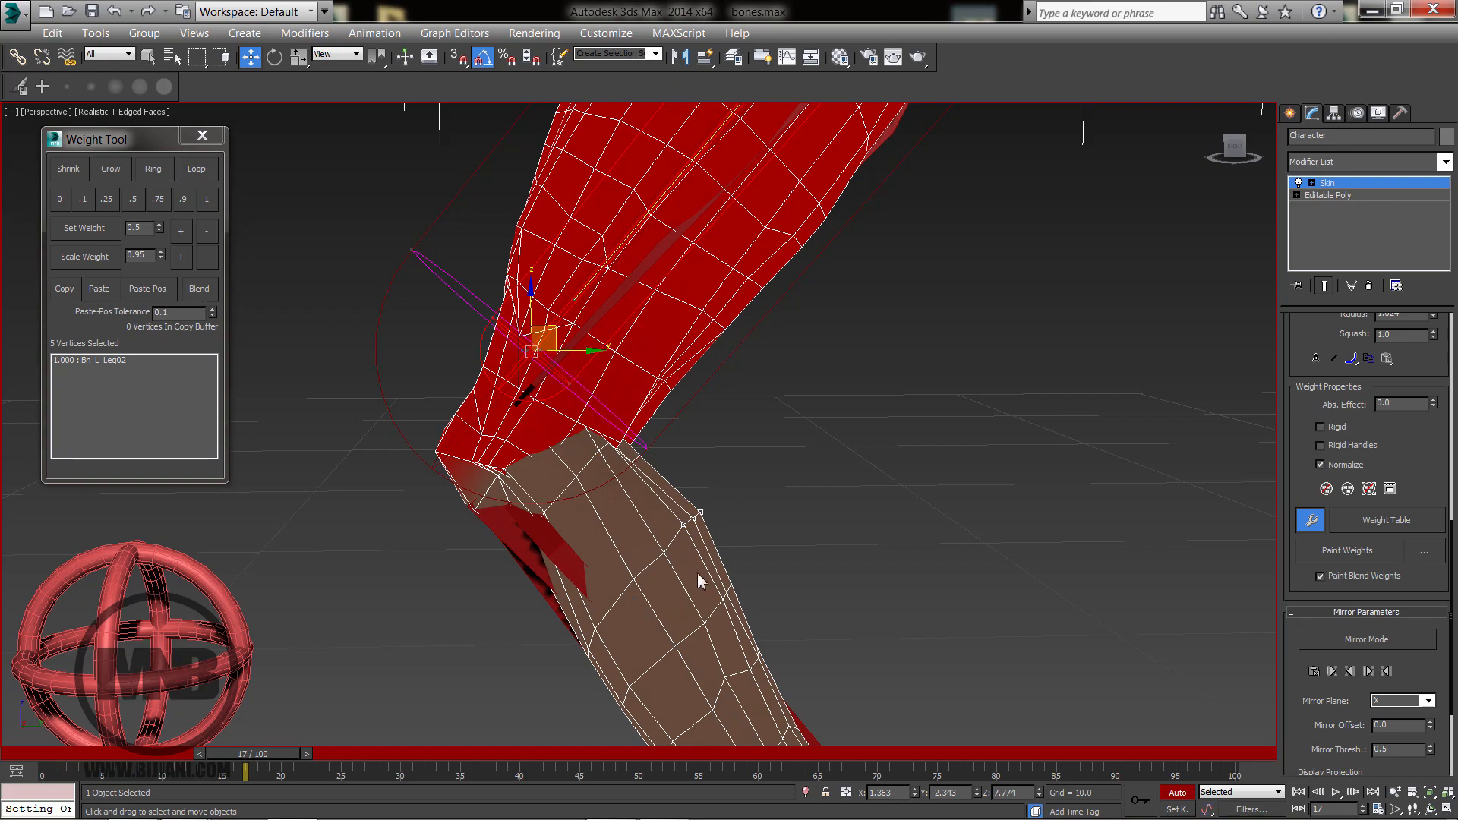
Try a 0.5 weight for Bn_L_Leg01 on the selected calf vertices, inspect the deformation and undo the weight change.
{"action": "middle_click_drag", "start_coordinate": [697, 573], "coordinate": [694, 533], "text": "alt"}
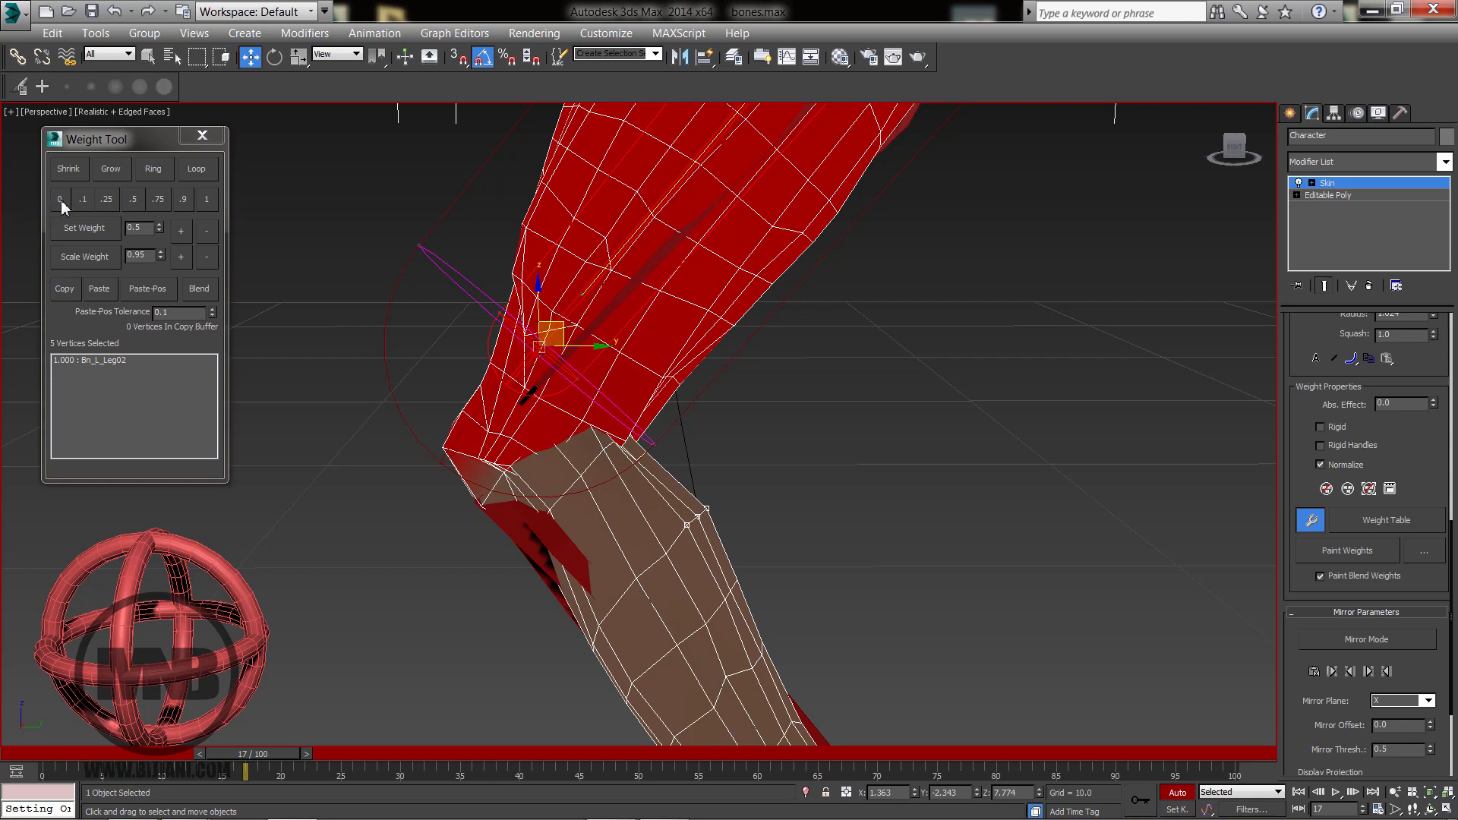
{"action": "left_click", "coordinate": [137, 199]}
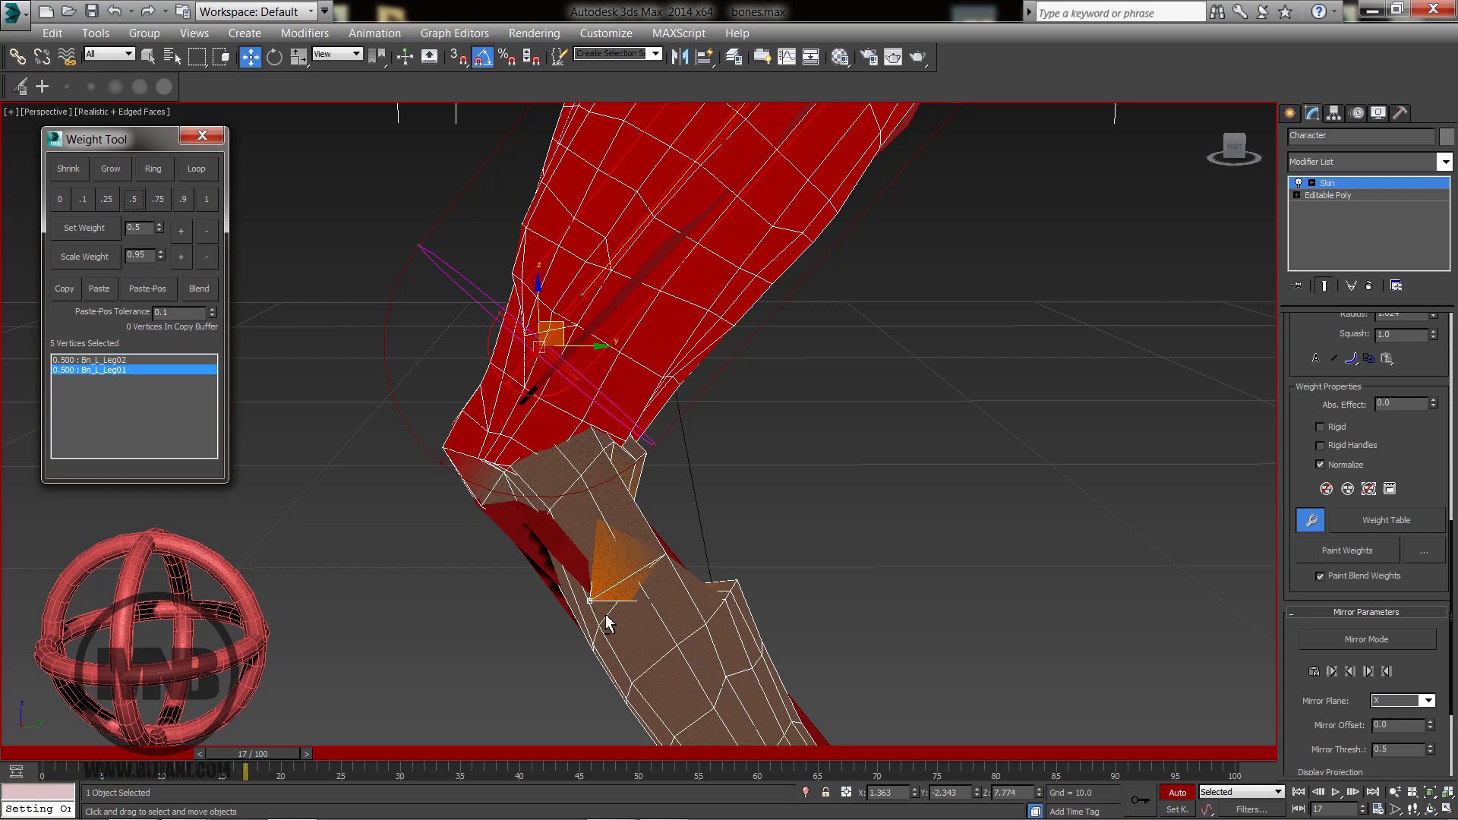
{"action": "middle_click_drag", "start_coordinate": [602, 617], "coordinate": [578, 597], "text": "alt"}
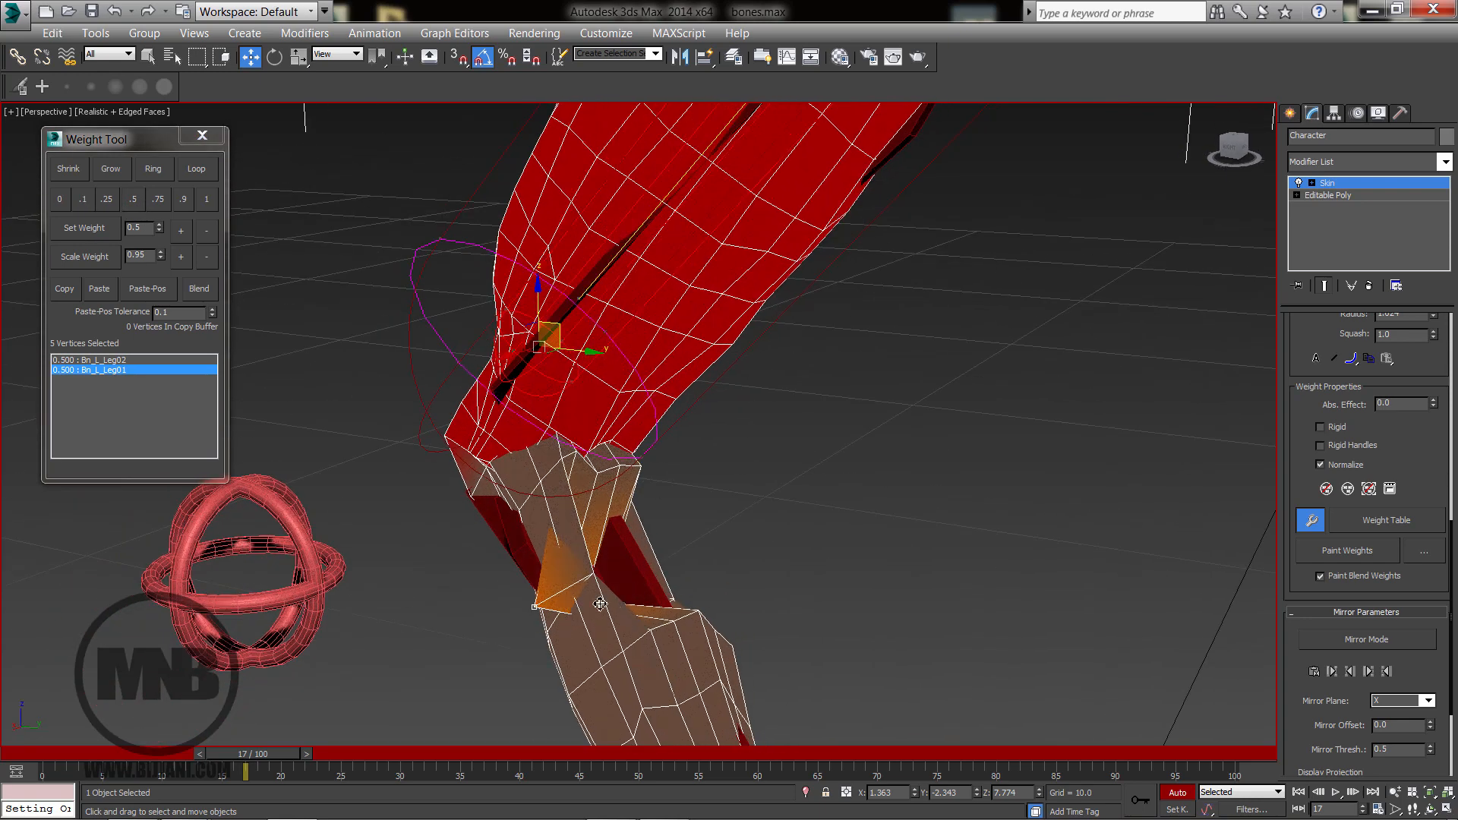
{"action": "key", "text": "ctrl+z"}
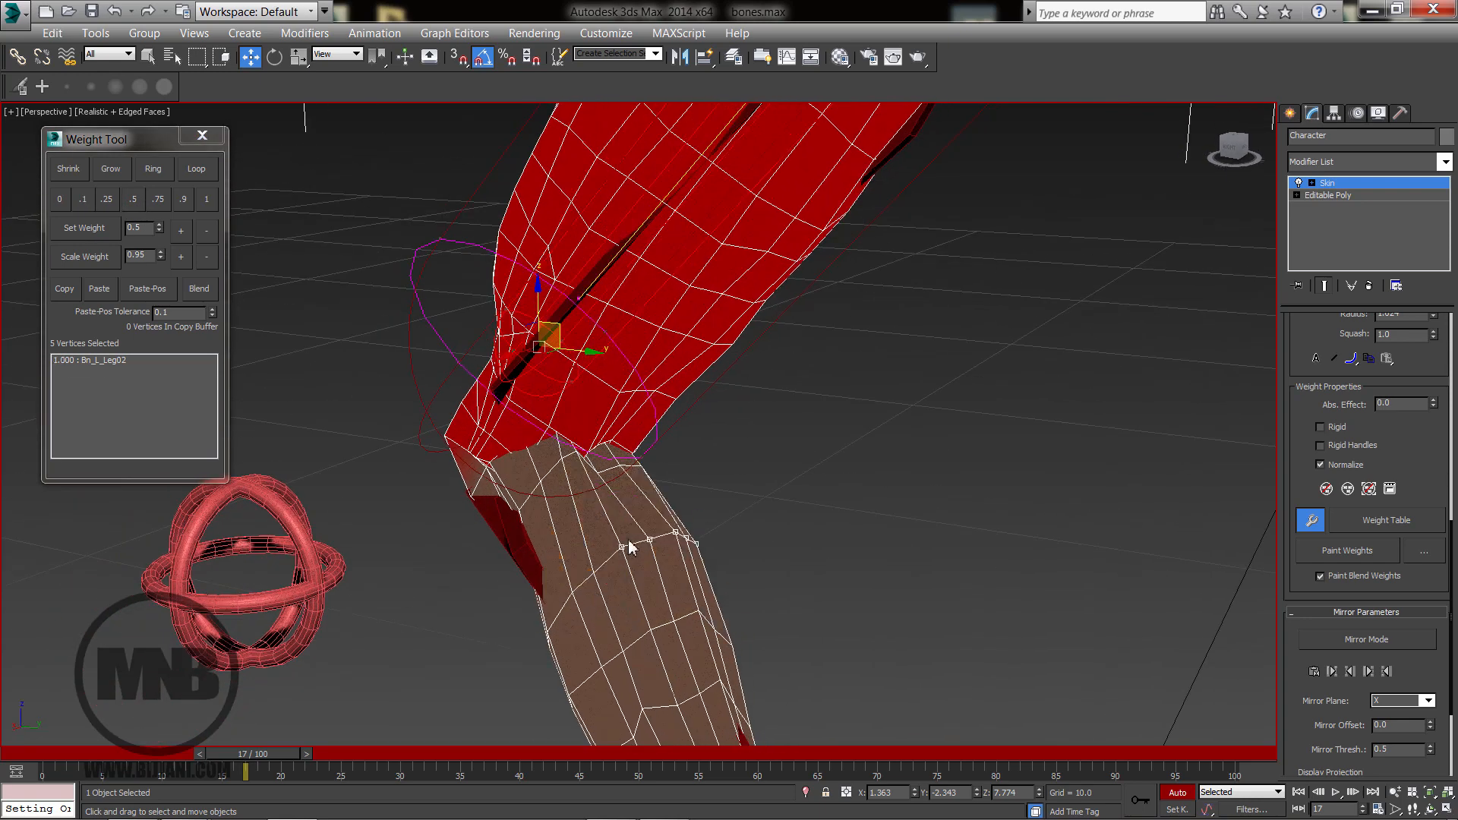
Try raising the Bn_L_Leg01 weight of the selected calf vertices to 0.15, and bring it back to 0.
{"action": "middle_click_drag", "start_coordinate": [627, 539], "coordinate": [661, 395], "text": "alt"}
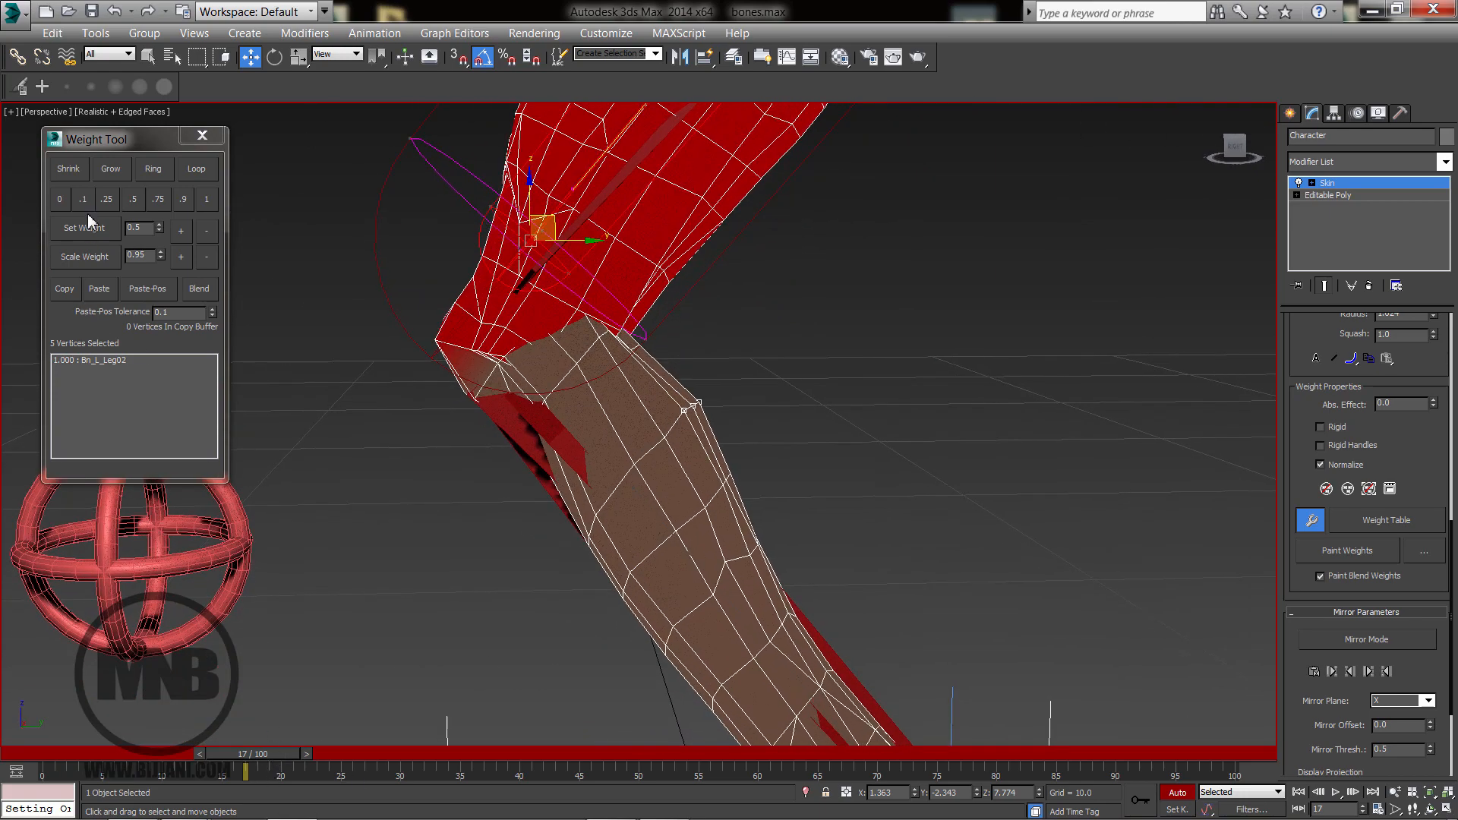
{"action": "left_click", "coordinate": [154, 226]}
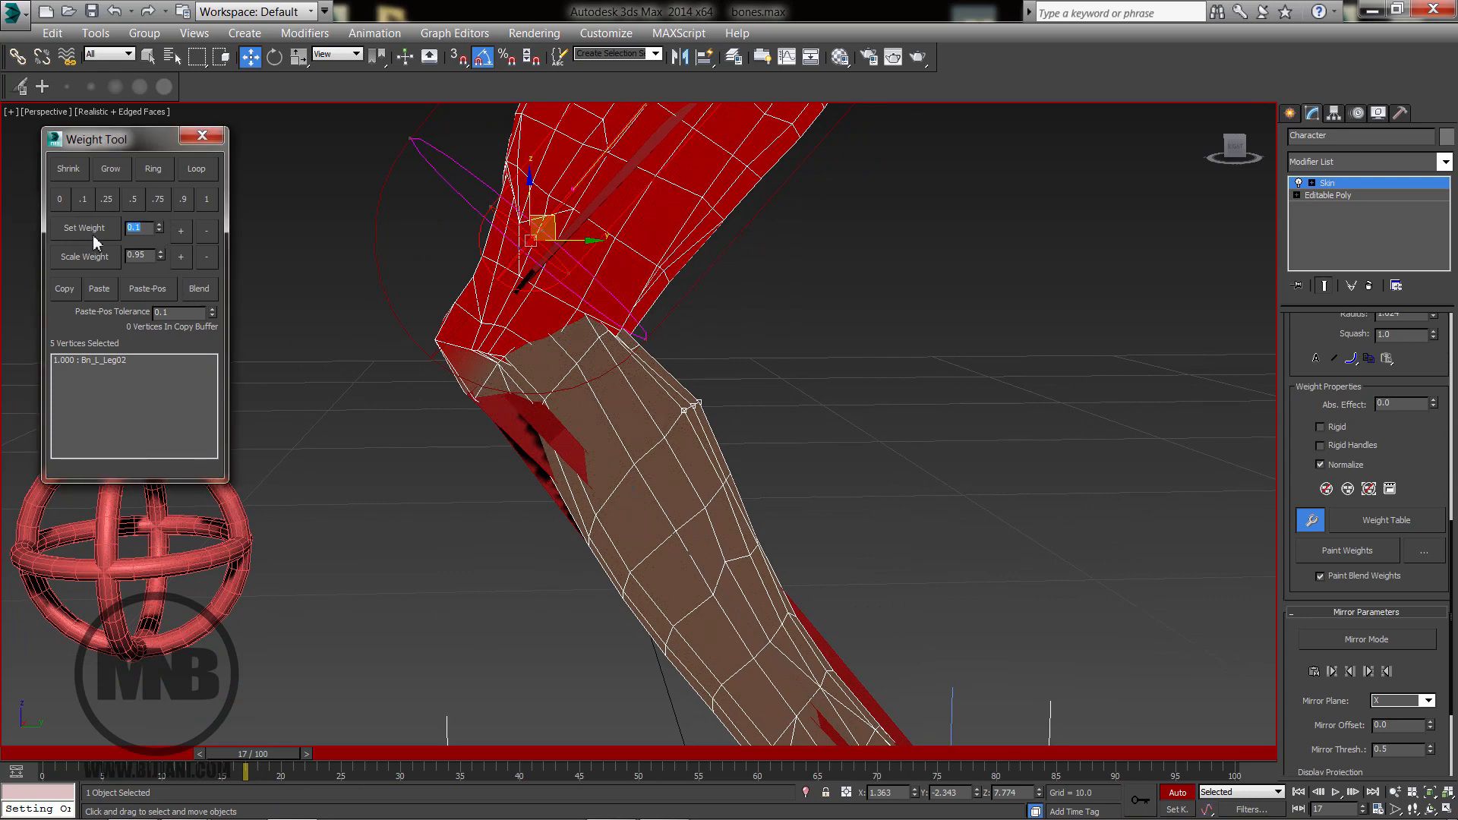
{"action": "left_click", "coordinate": [182, 231]}
{"action": "left_click", "coordinate": [183, 231]}
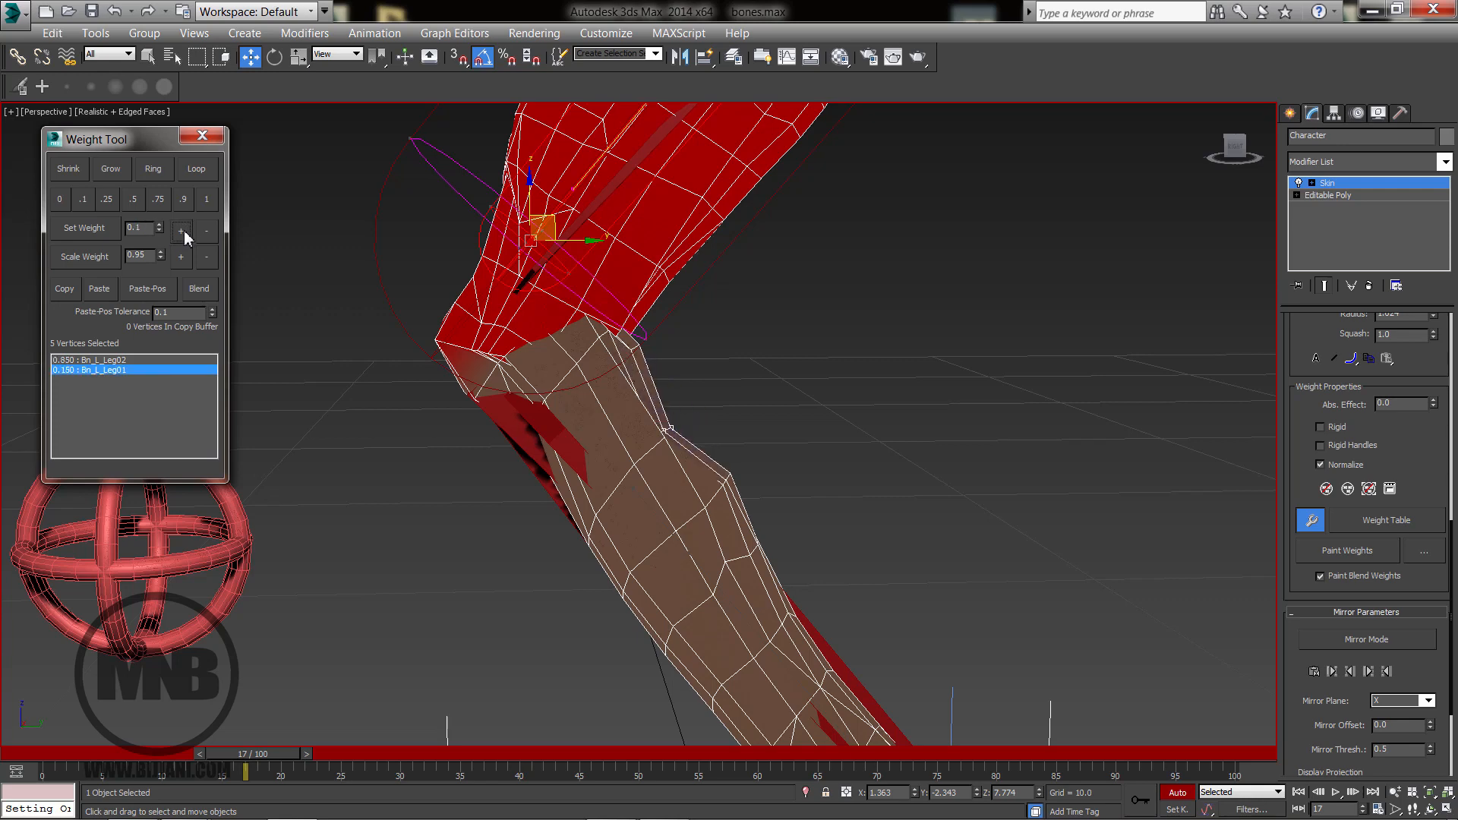
{"action": "left_click", "coordinate": [206, 233]}
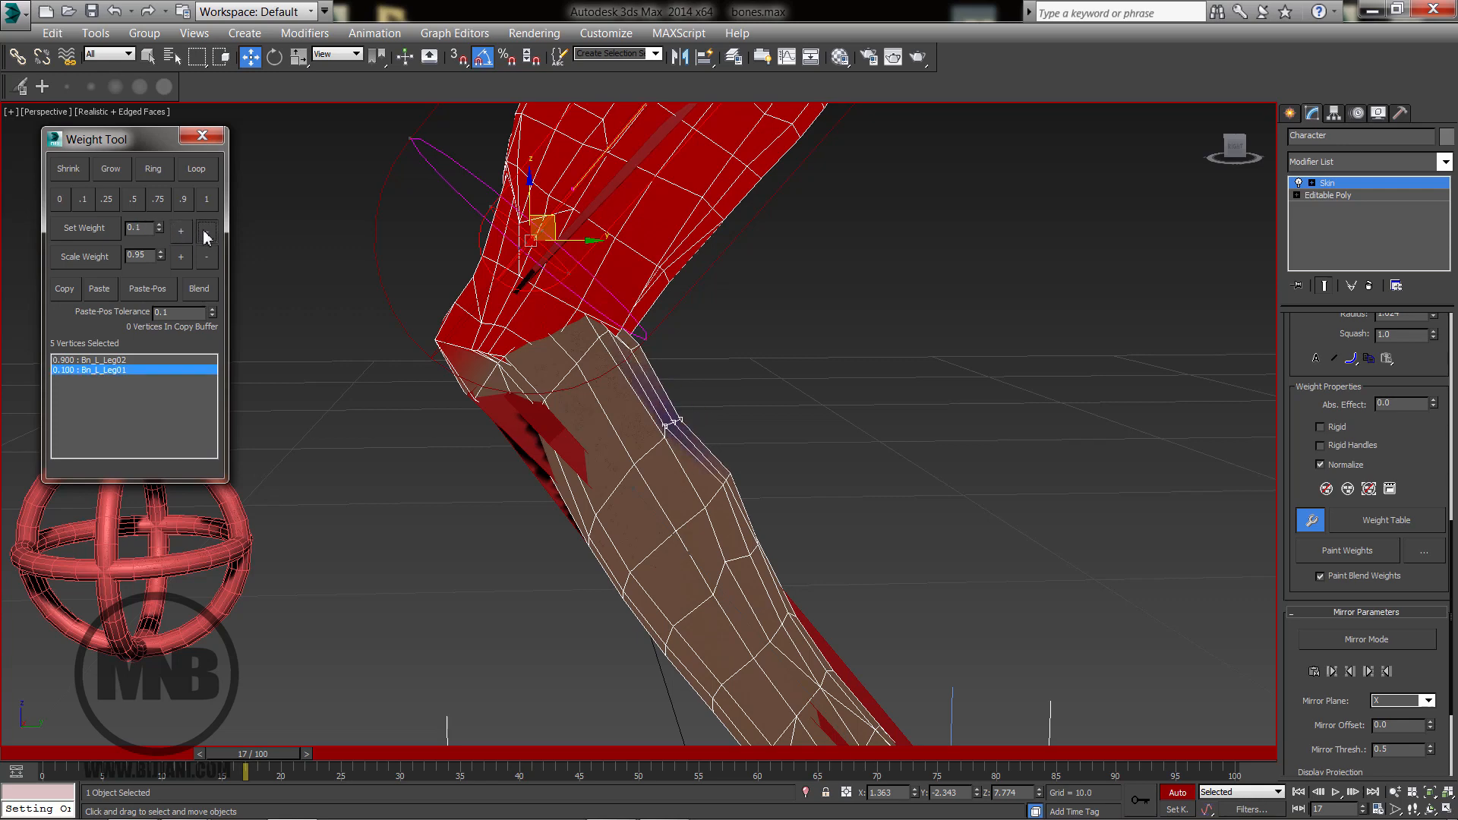
{"action": "left_click", "coordinate": [205, 232]}
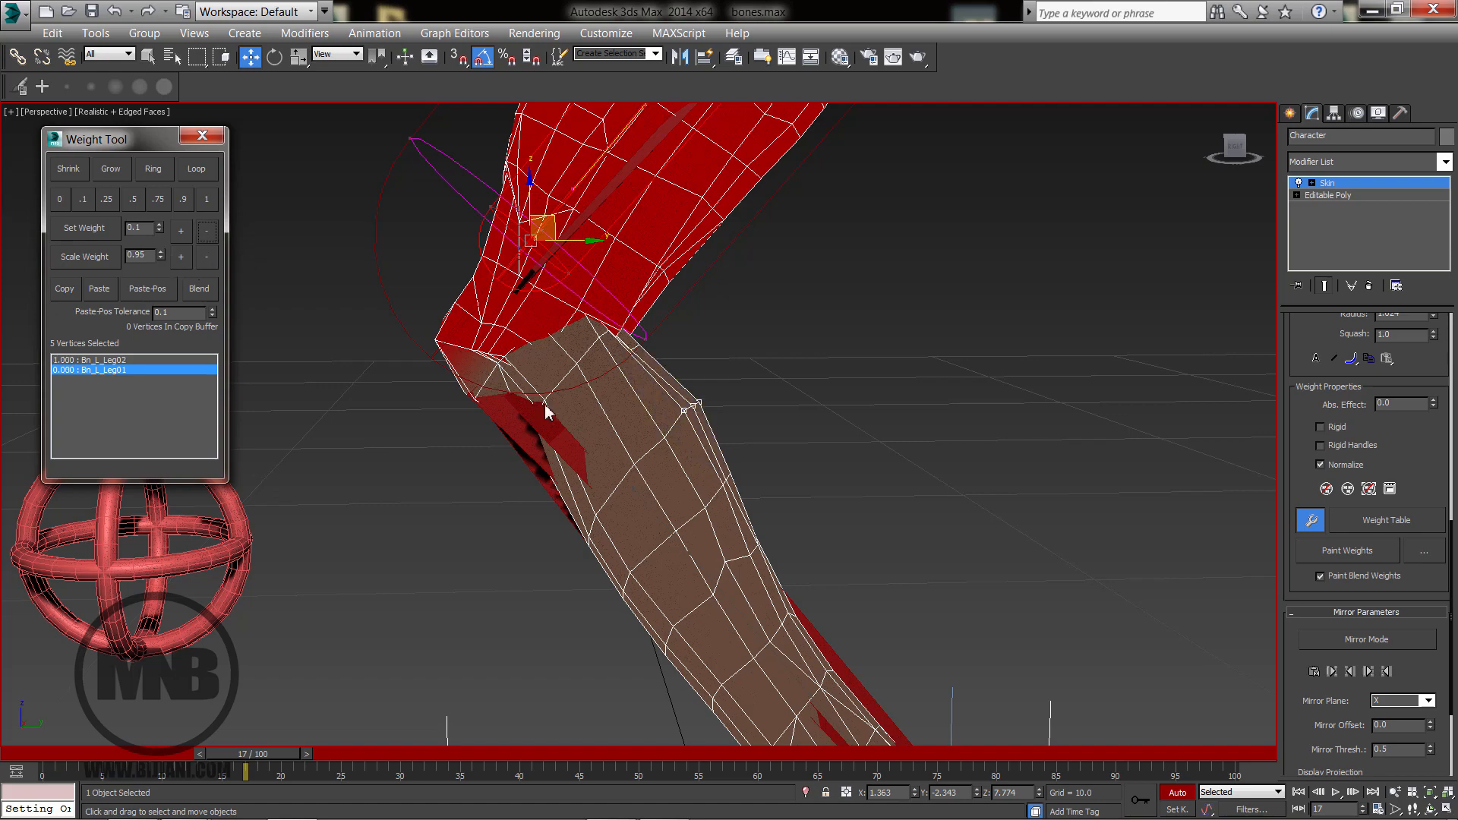
Return the animation to frame 0 and bring the straightened knee into clear view.
{"action": "middle_click_drag", "start_coordinate": [545, 411], "coordinate": [635, 492], "text": "alt"}
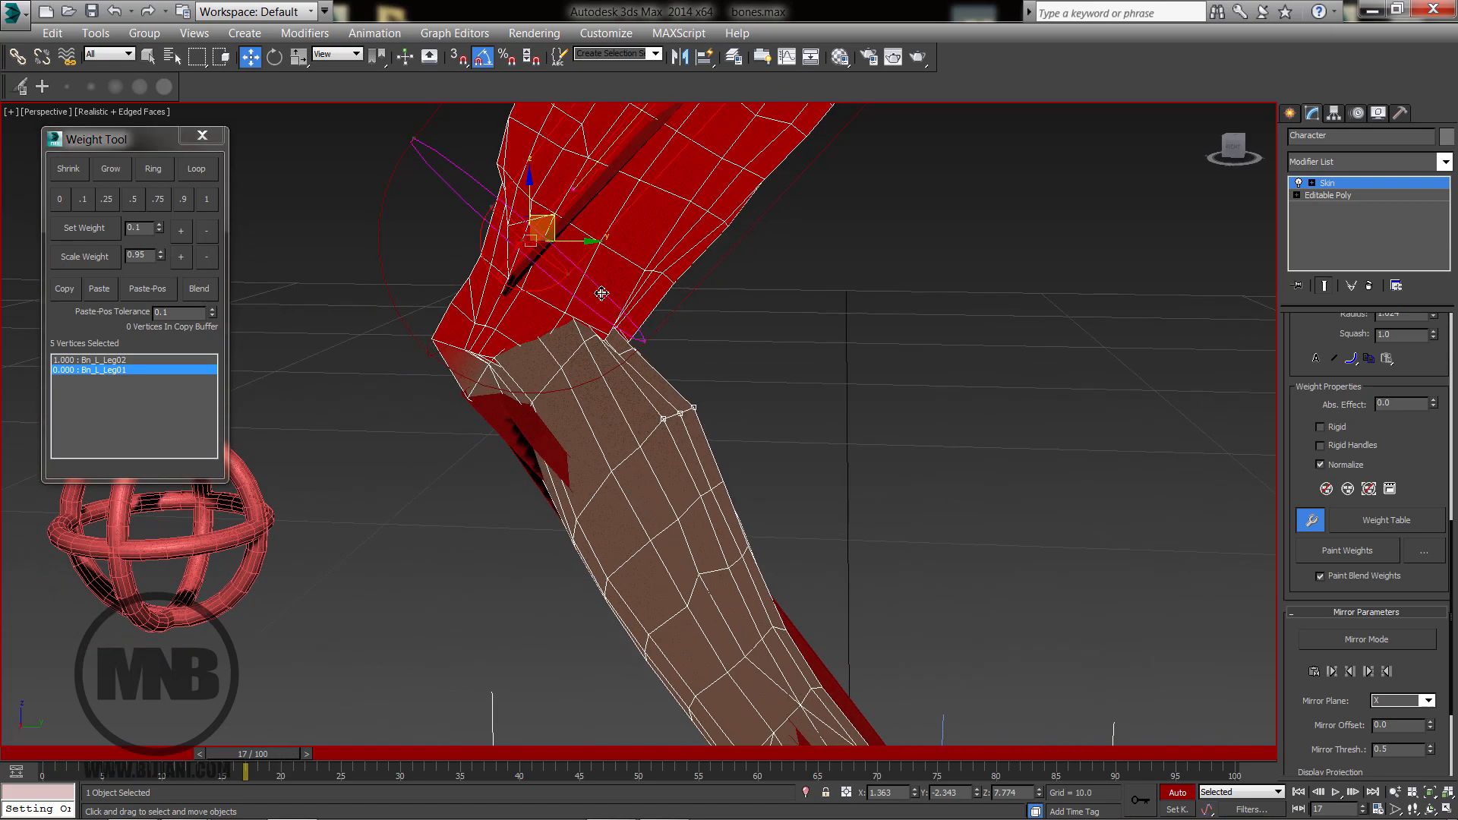
{"action": "left_click_drag", "start_coordinate": [271, 752], "coordinate": [83, 769]}
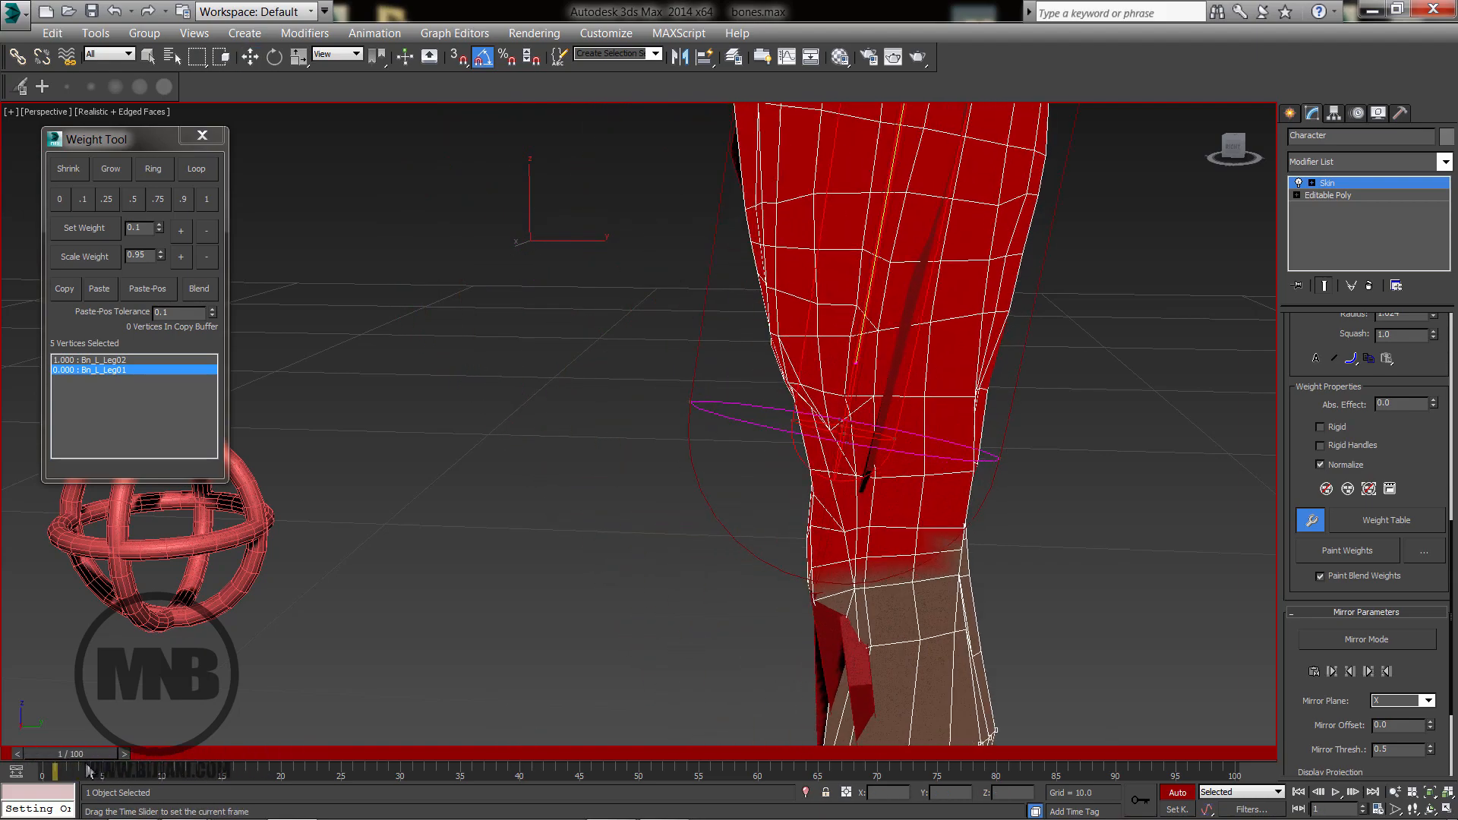
{"action": "key", "text": "w"}
{"action": "middle_click_drag", "start_coordinate": [756, 593], "coordinate": [653, 503], "text": "alt"}
{"action": "left_click_drag", "start_coordinate": [107, 749], "coordinate": [95, 750]}
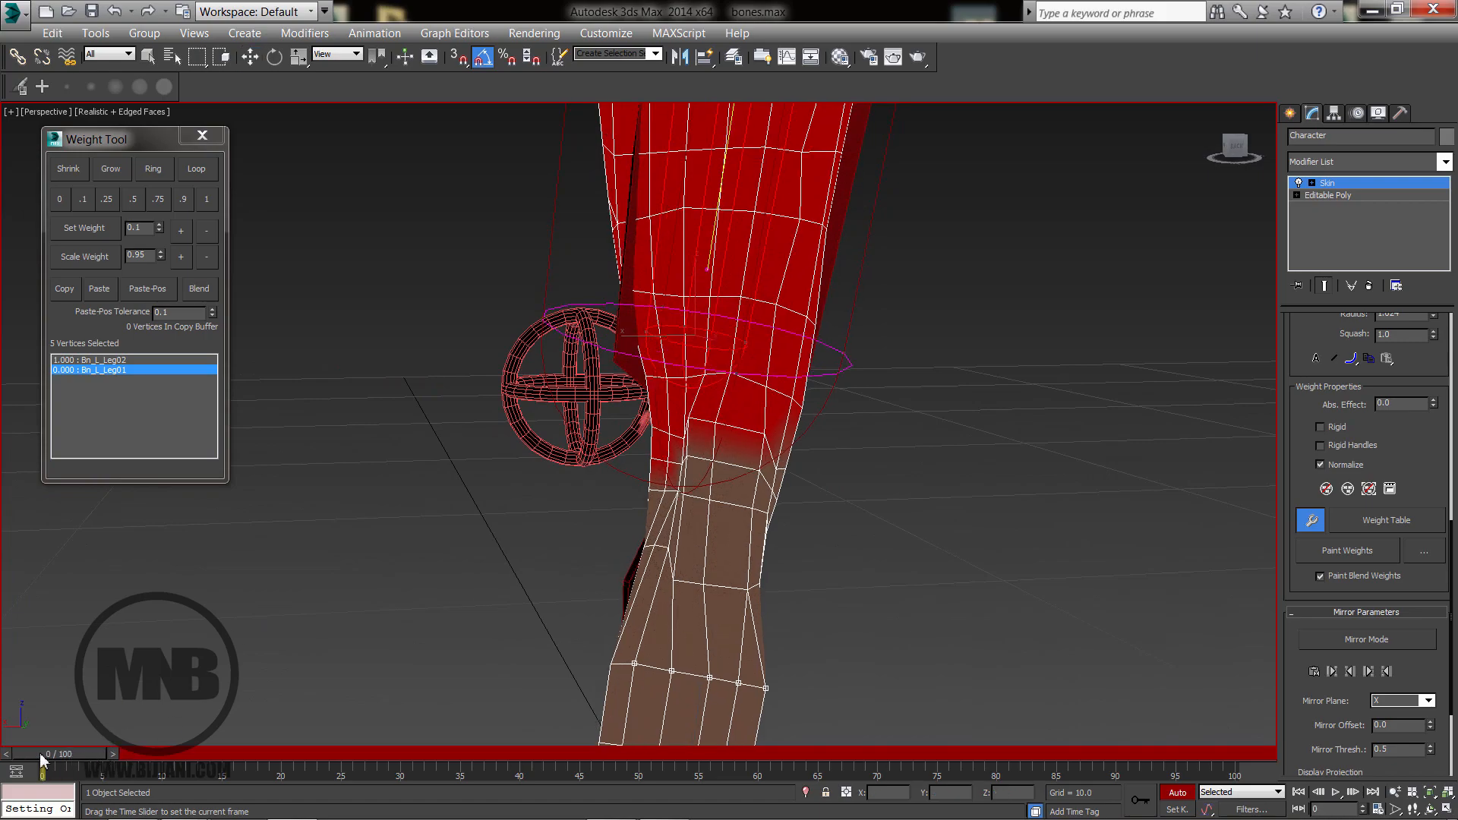
{"action": "middle_click_drag", "start_coordinate": [612, 502], "coordinate": [553, 721], "text": "alt"}
Check the Bn_L_Leg02 envelope's influence around the straight knee, and reselect the Bn_L_Leg01 envelope.
{"action": "left_click", "coordinate": [694, 515]}
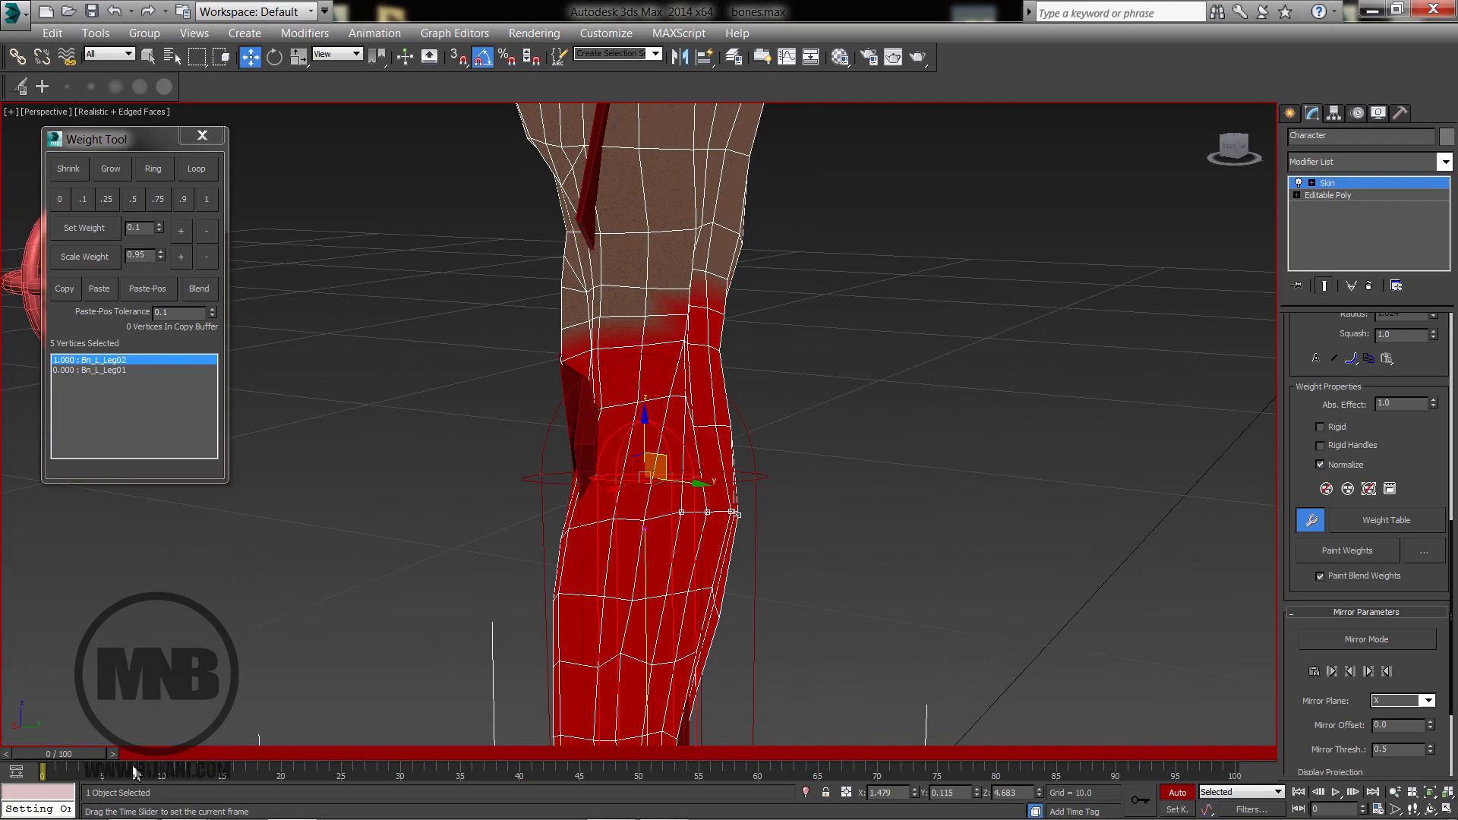
{"action": "mouse_move", "coordinate": [99, 757]}
{"action": "left_mouse_down"}
{"action": "mouse_move", "coordinate": [191, 756]}
{"action": "mouse_move", "coordinate": [85, 759]}
{"action": "left_mouse_up"}
{"action": "key", "text": "w"}
{"action": "middle_click_drag", "start_coordinate": [449, 498], "coordinate": [553, 417], "text": "alt"}
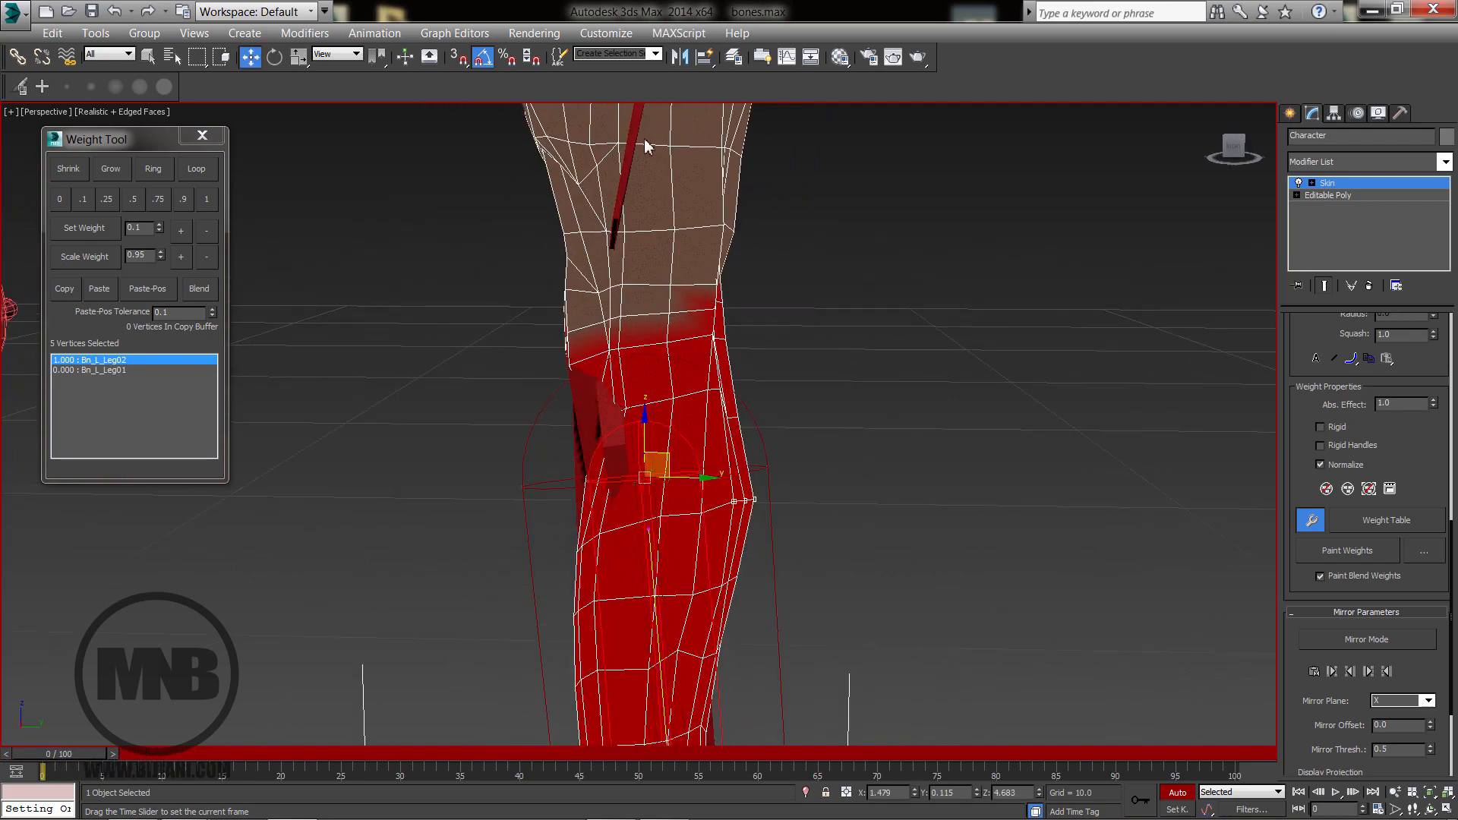
{"action": "middle_click_drag", "start_coordinate": [613, 228], "coordinate": [596, 256]}
{"action": "left_click", "coordinate": [595, 135]}
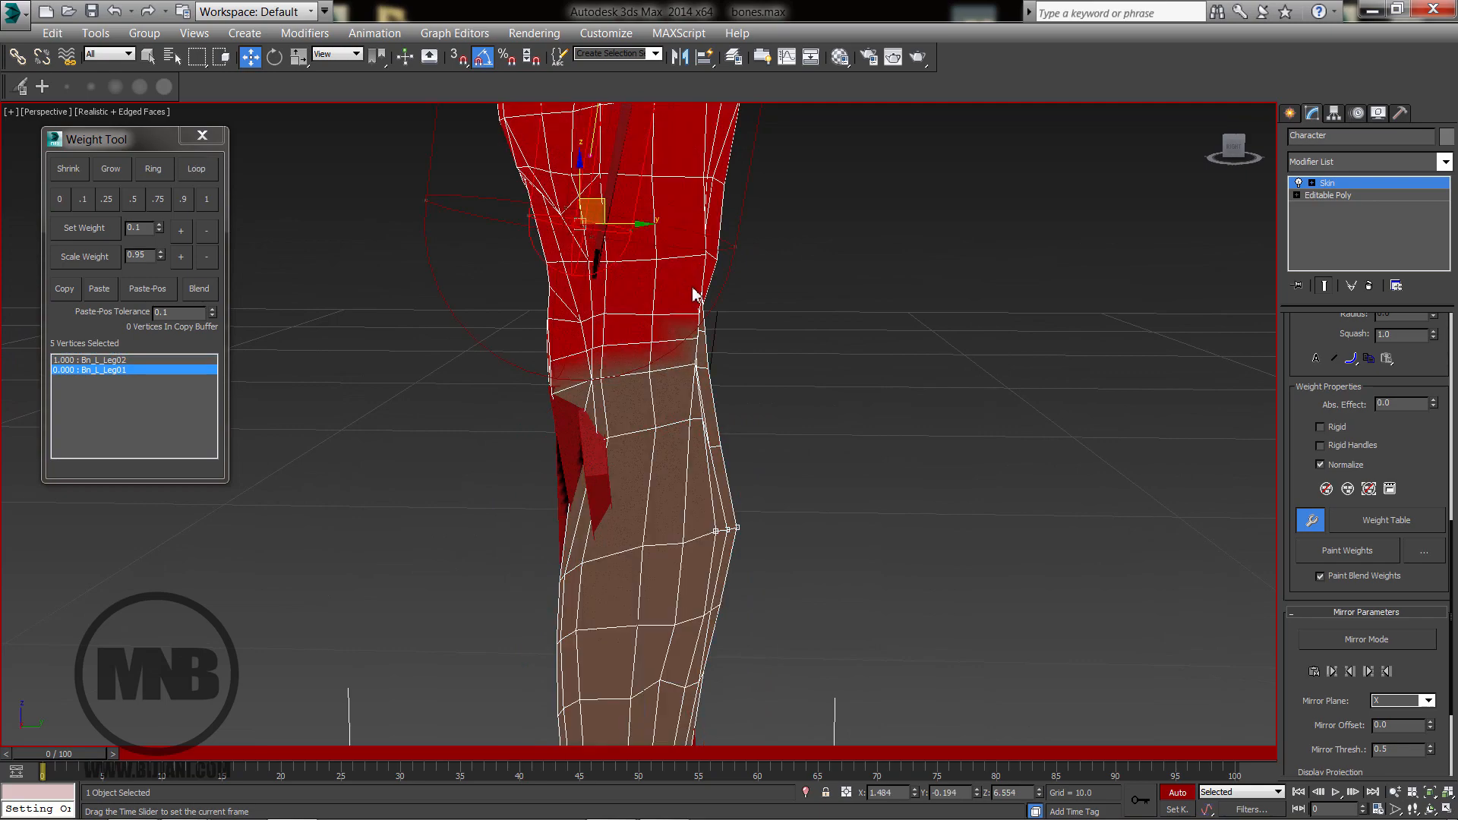
Select the vertices at the back of the knee and remove the stray ones from the selection.
{"action": "middle_click_drag", "start_coordinate": [691, 286], "coordinate": [764, 284], "text": "alt"}
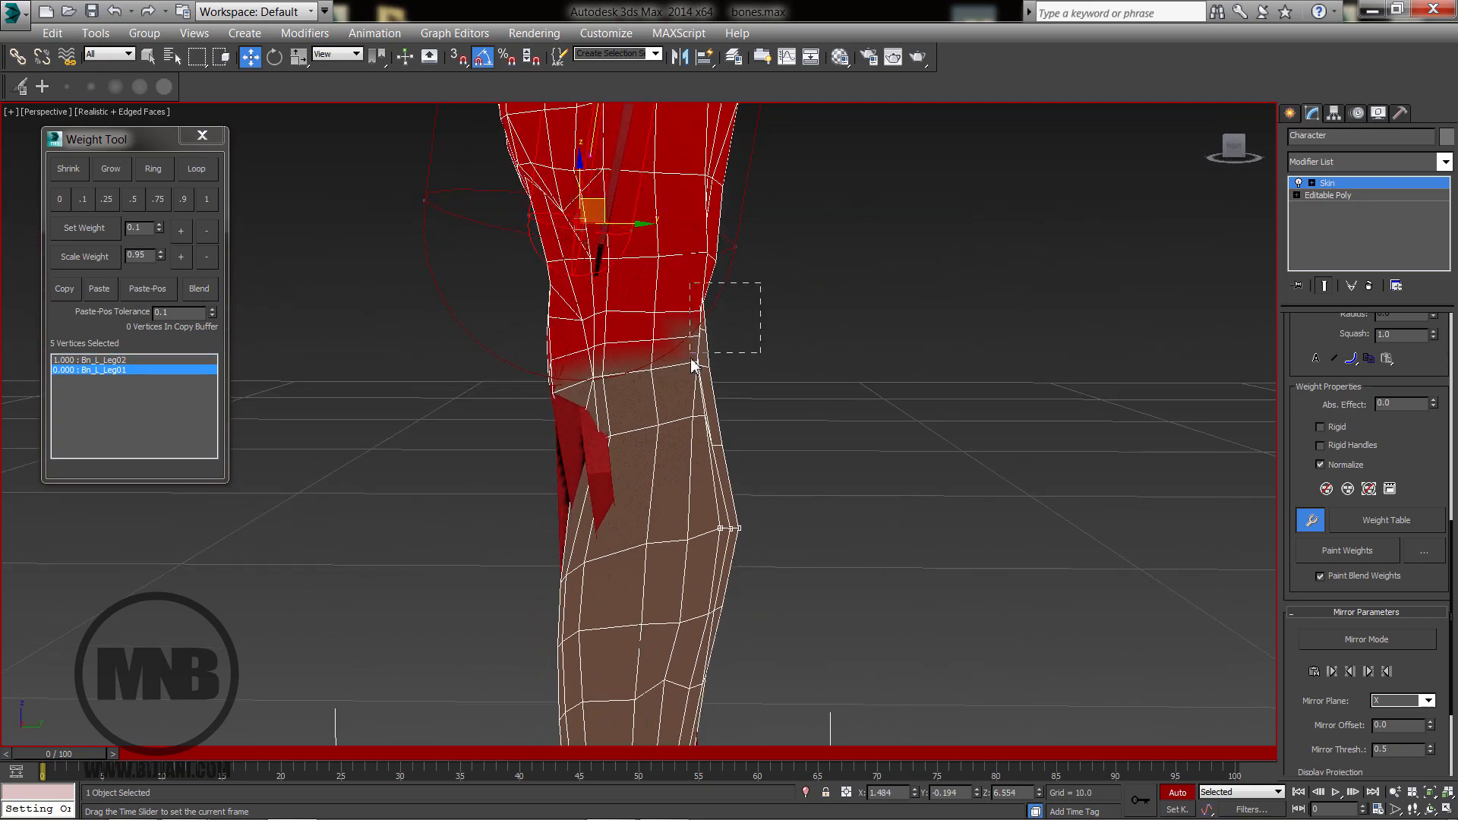
{"action": "left_click_drag", "start_coordinate": [691, 357], "coordinate": [693, 355]}
{"action": "middle_click_drag", "start_coordinate": [742, 417], "coordinate": [572, 389], "text": "alt"}
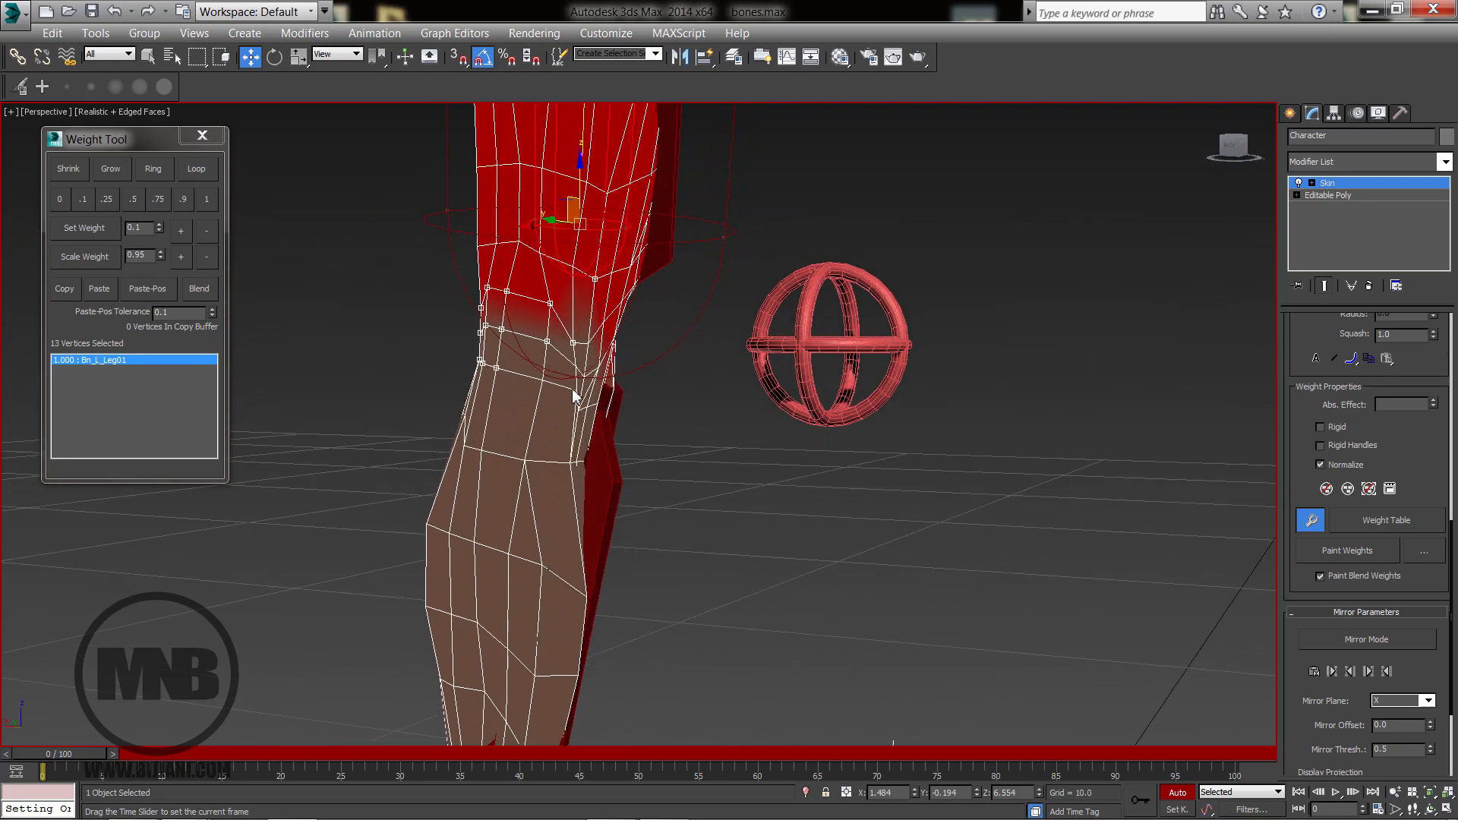
{"action": "left_click_drag", "start_coordinate": [641, 403], "coordinate": [639, 404]}
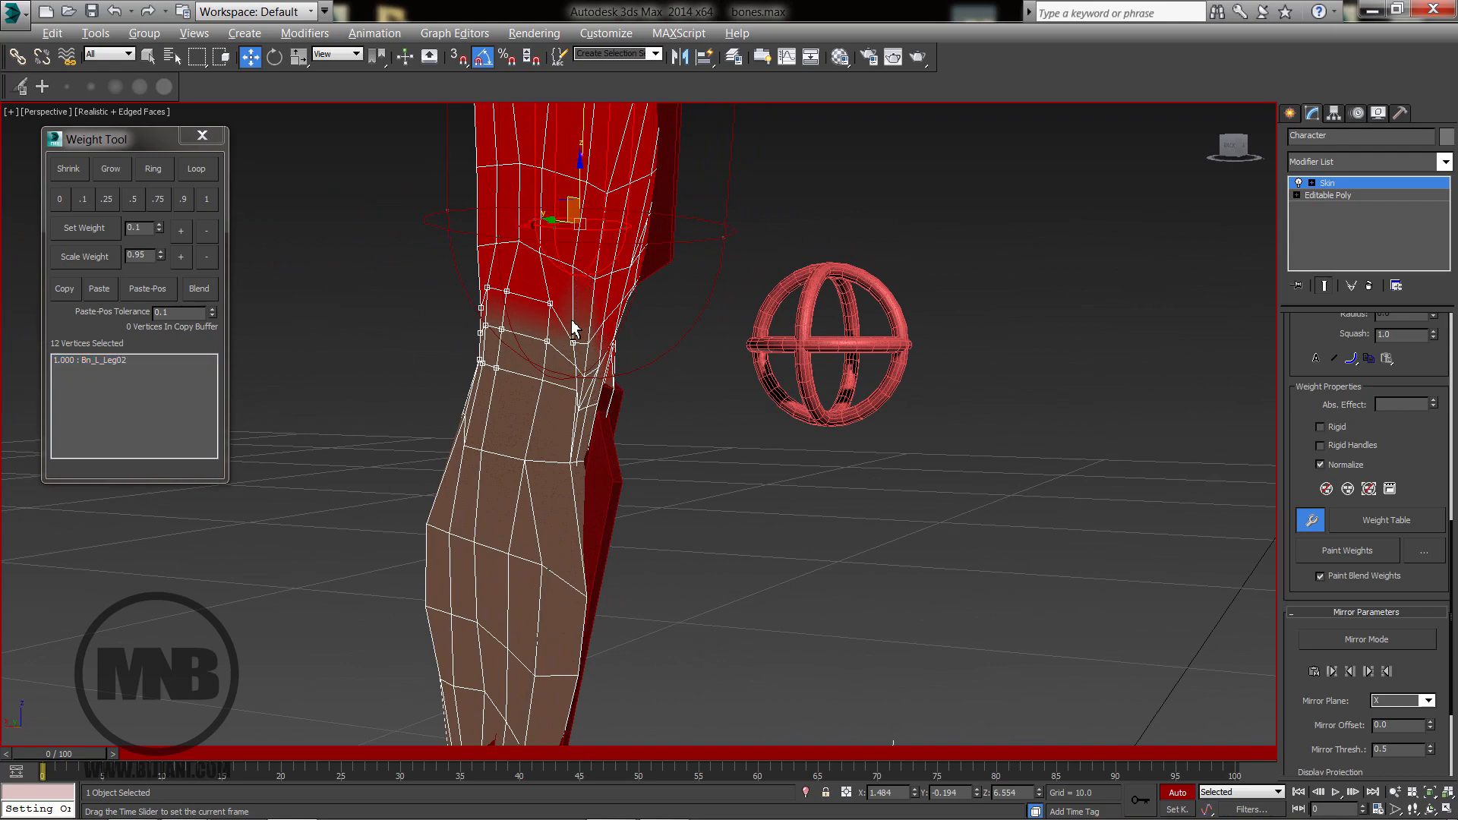
{"action": "middle_click_drag", "start_coordinate": [577, 471], "coordinate": [604, 383], "text": "alt"}
Go to frame 7 and raise the Bn_L_Leg01 weight of the selected back-of-knee vertices to 0.3.
{"action": "left_click_drag", "start_coordinate": [98, 749], "coordinate": [167, 752]}
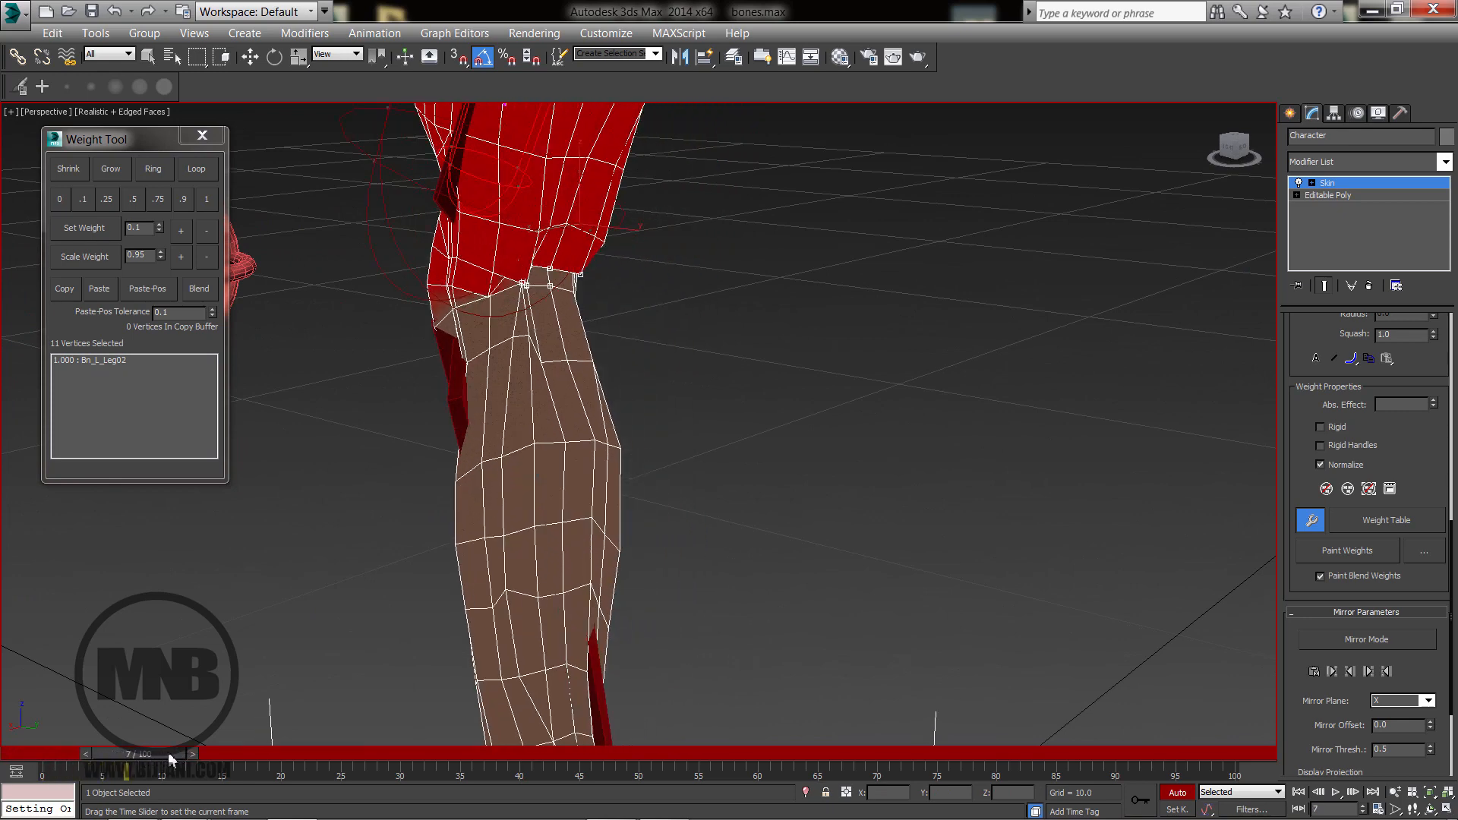
{"action": "key", "text": "w"}
{"action": "left_click", "coordinate": [184, 231]}
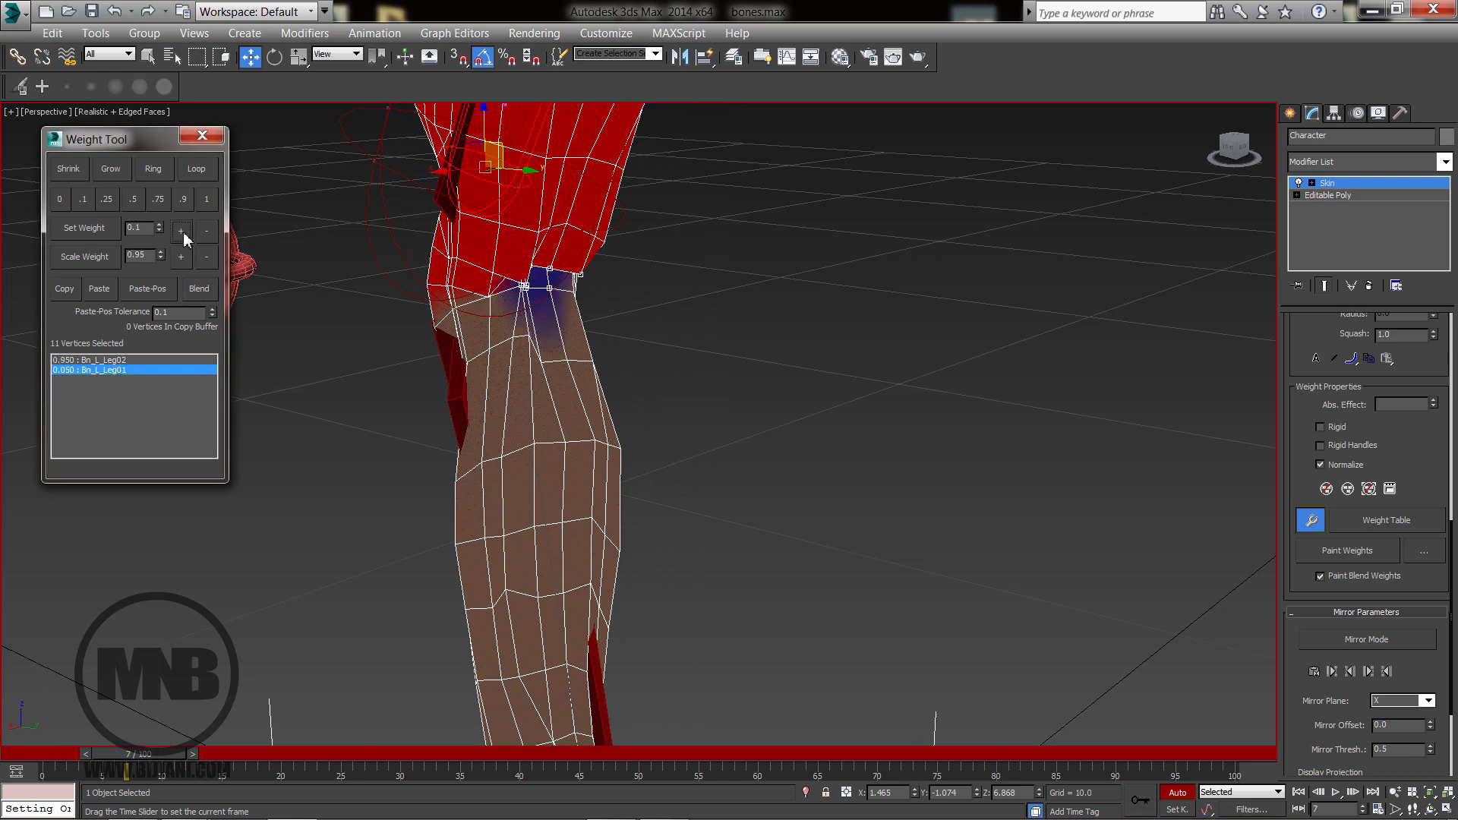
{"action": "left_click", "coordinate": [184, 231]}
{"action": "left_click", "coordinate": [184, 231]}
{"action": "left_click", "coordinate": [184, 231]}
{"action": "middle_click_drag", "start_coordinate": [484, 472], "coordinate": [334, 626], "text": "alt"}
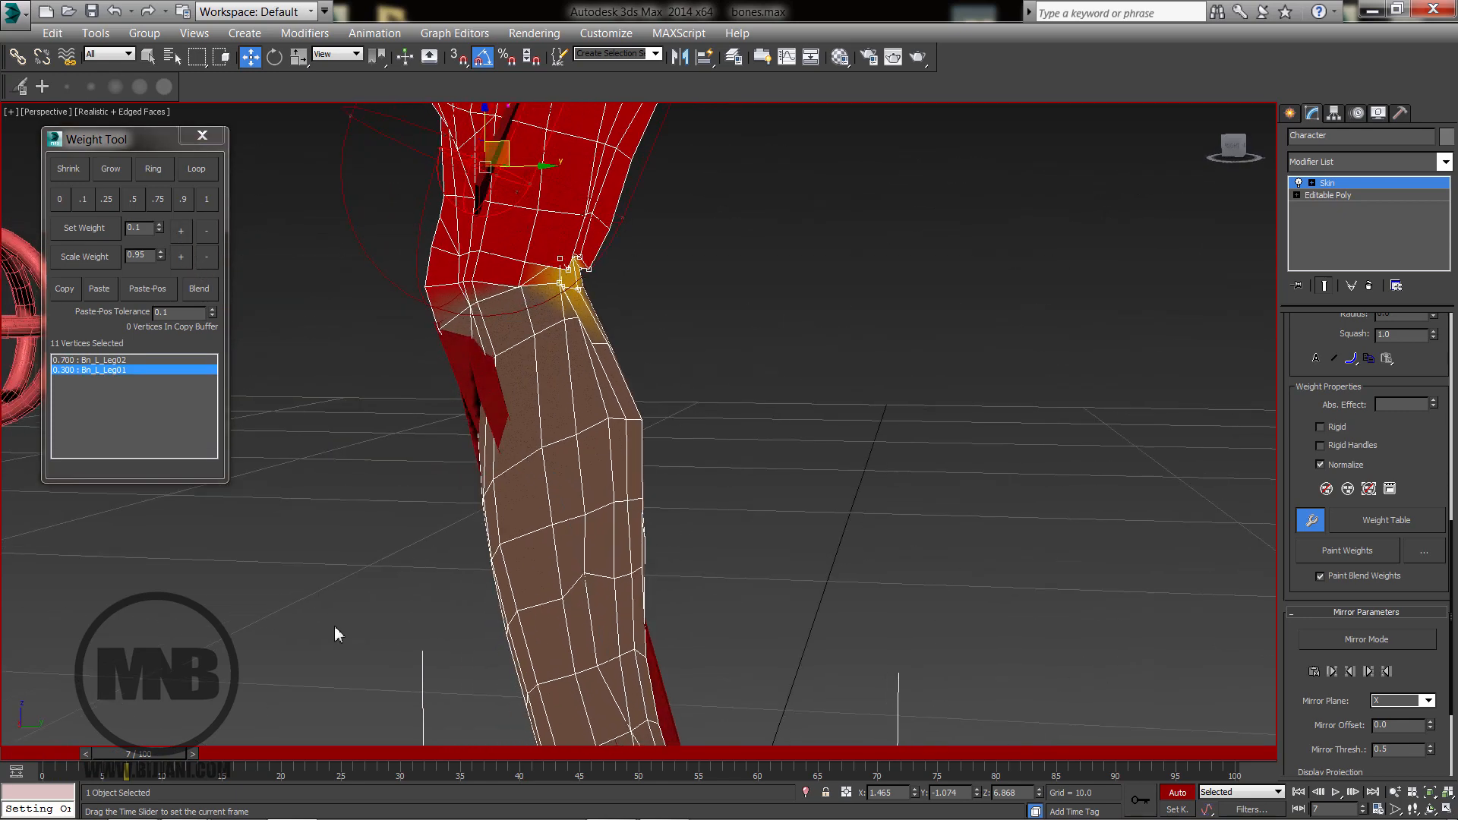
Advance to frame 8 and increase the selected back-of-knee vertices' Bn_L_Leg01 weight further.
{"action": "mouse_move", "coordinate": [165, 759]}
{"action": "left_mouse_down"}
{"action": "mouse_move", "coordinate": [107, 748]}
{"action": "mouse_move", "coordinate": [182, 750]}
{"action": "left_mouse_up"}
{"action": "key", "text": "w"}
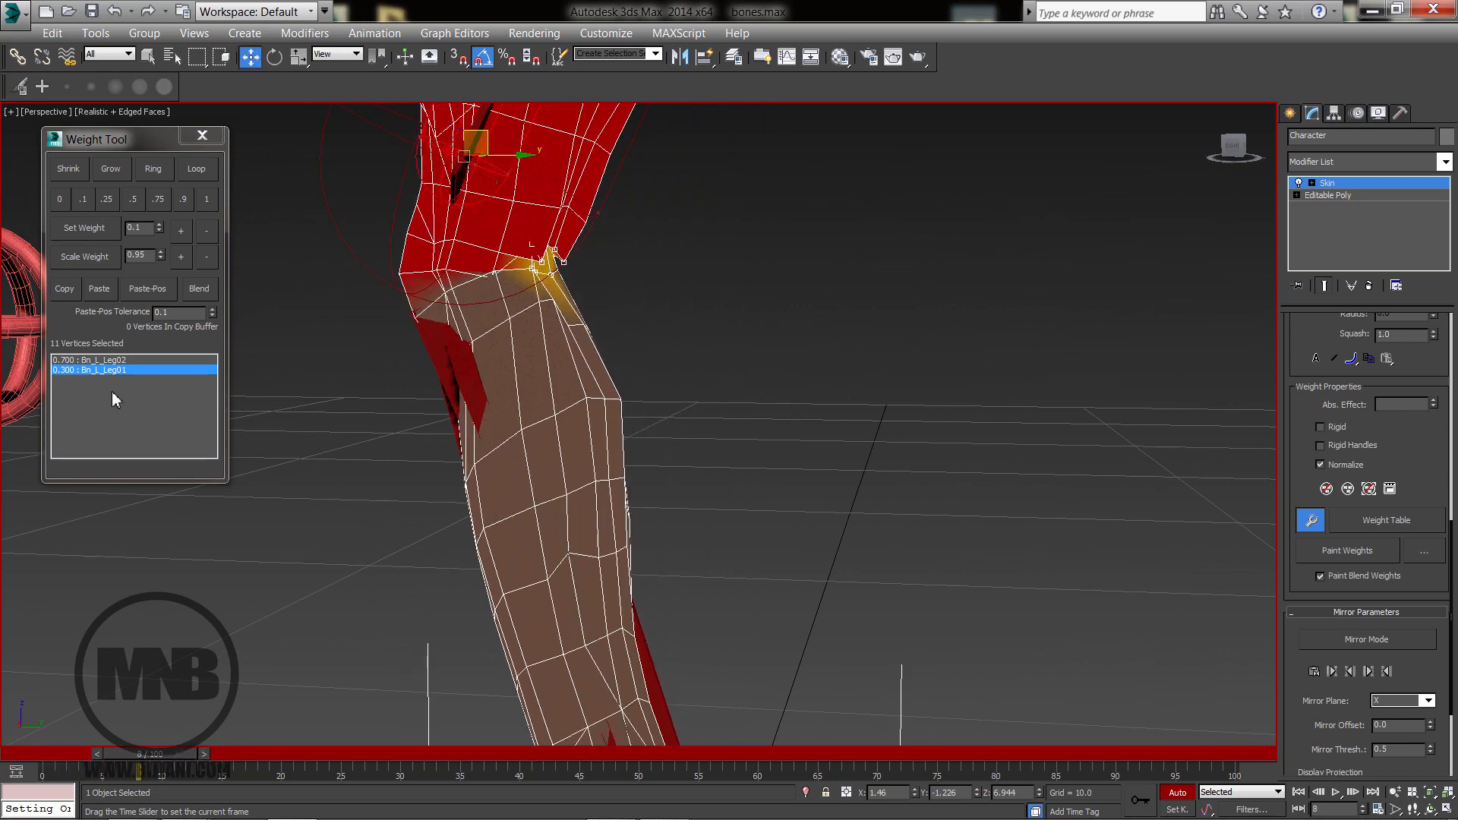
{"action": "left_click", "coordinate": [182, 231]}
Select the four vertices just above the knee crease and increase their Bn_L_Leg02 weight beyond 0.2.
{"action": "left_click_drag", "start_coordinate": [553, 243], "coordinate": [552, 241]}
{"action": "middle_click_drag", "start_coordinate": [563, 257], "coordinate": [228, 304], "text": "alt"}
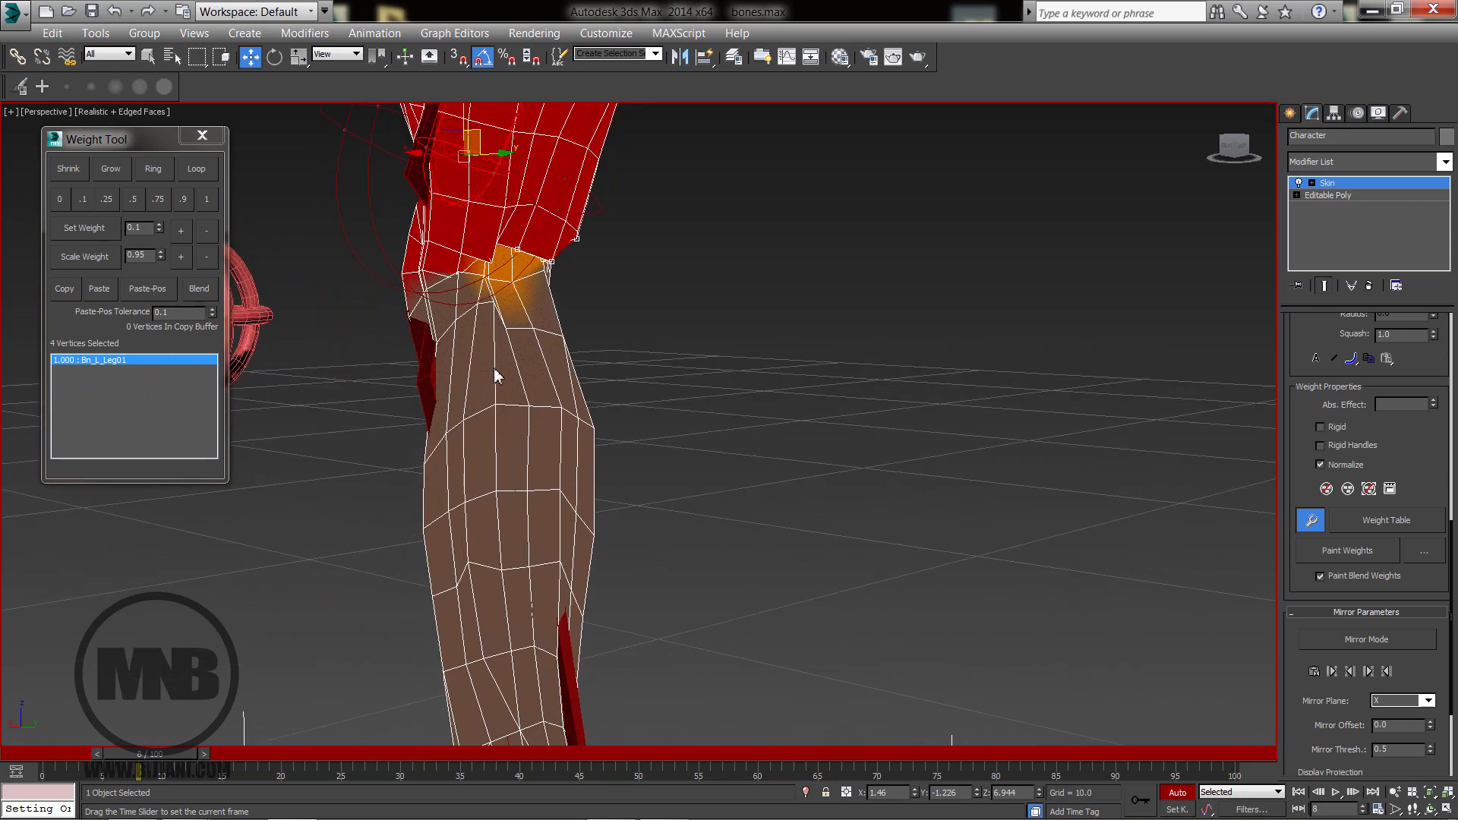
{"action": "left_click", "coordinate": [517, 510]}
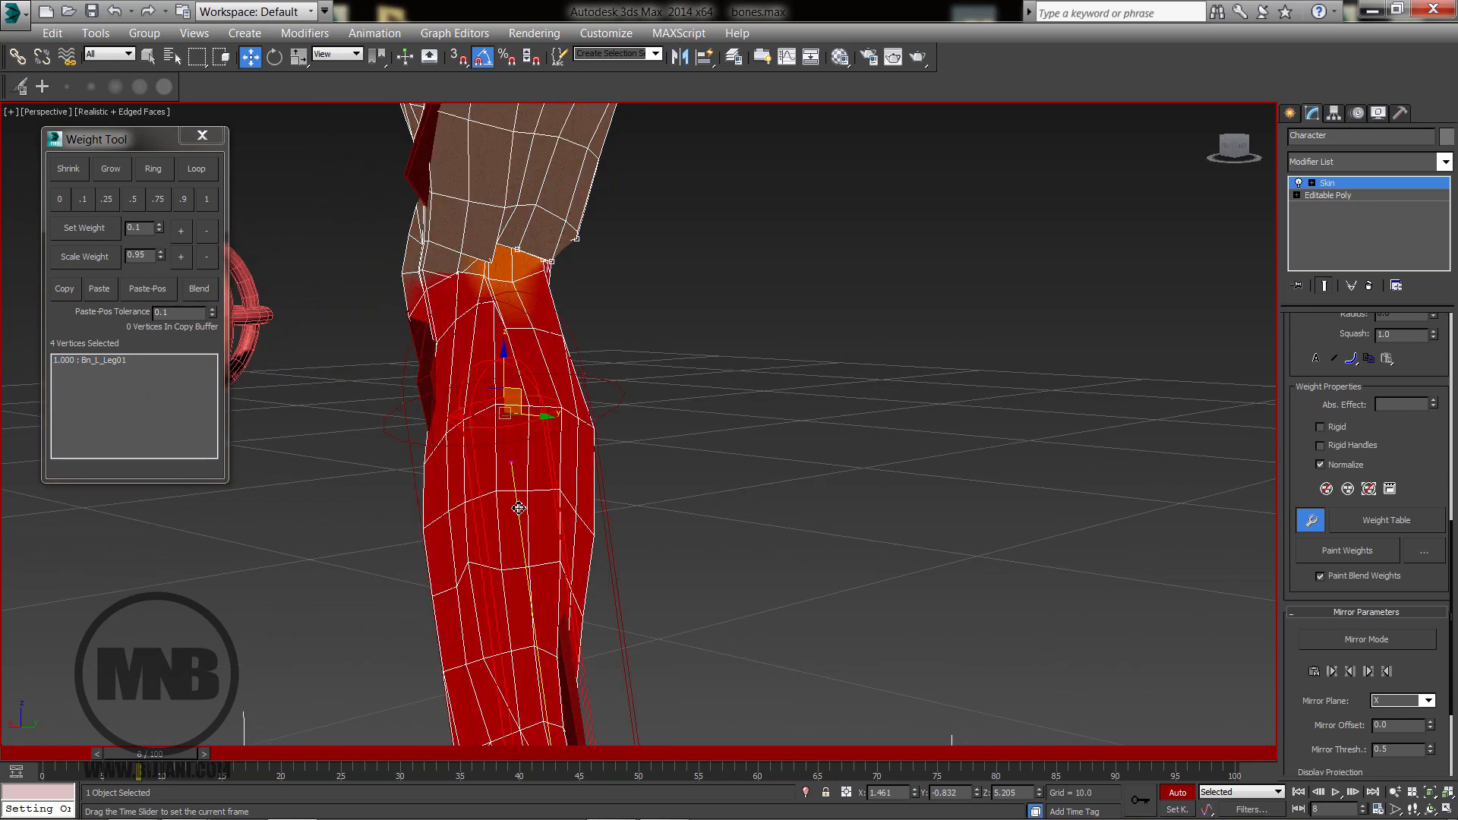
{"action": "left_click", "coordinate": [181, 231]}
{"action": "left_click", "coordinate": [181, 231]}
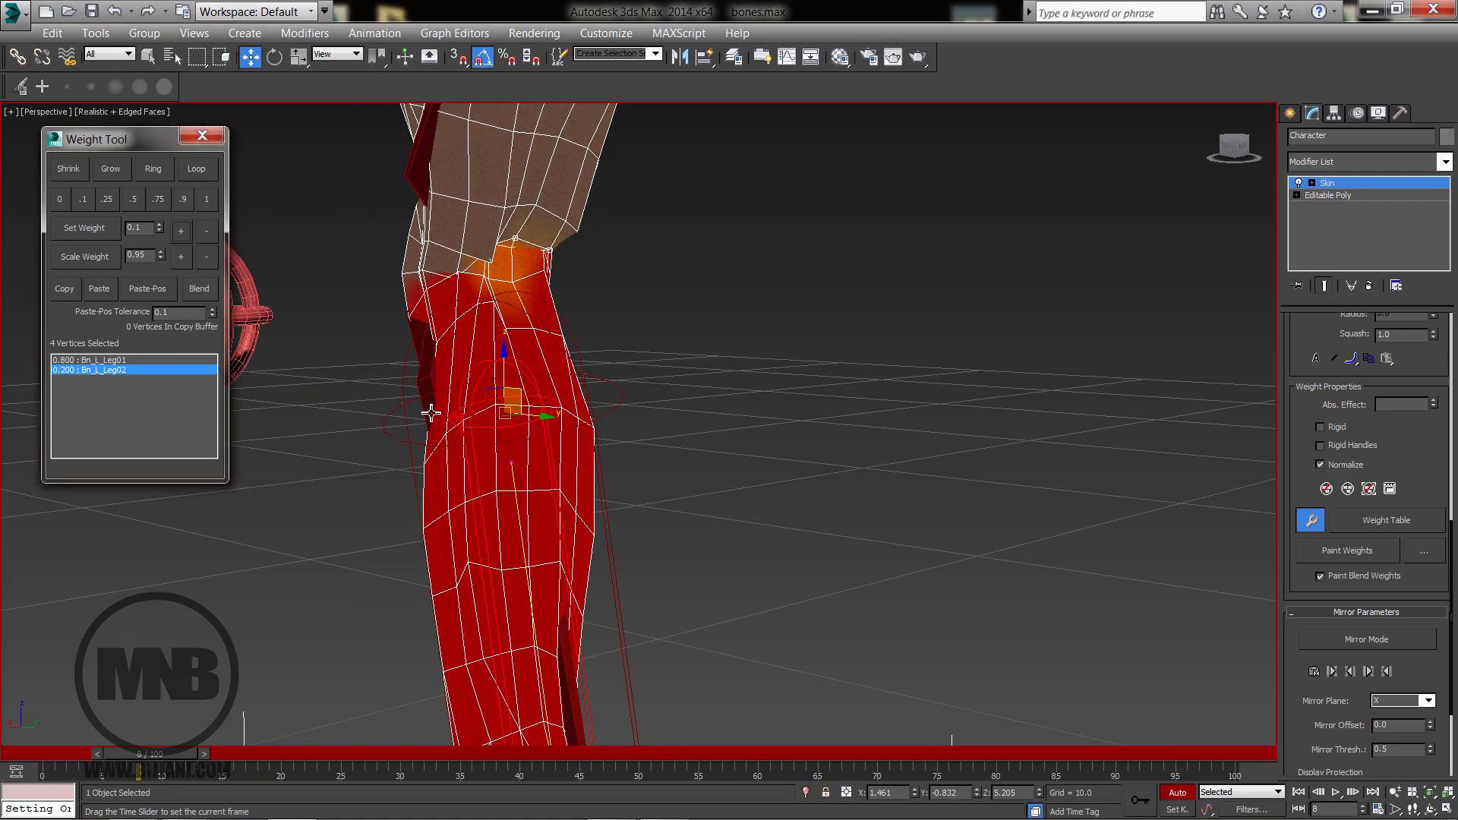
{"action": "middle_click_drag", "start_coordinate": [430, 412], "coordinate": [489, 251], "text": "alt"}
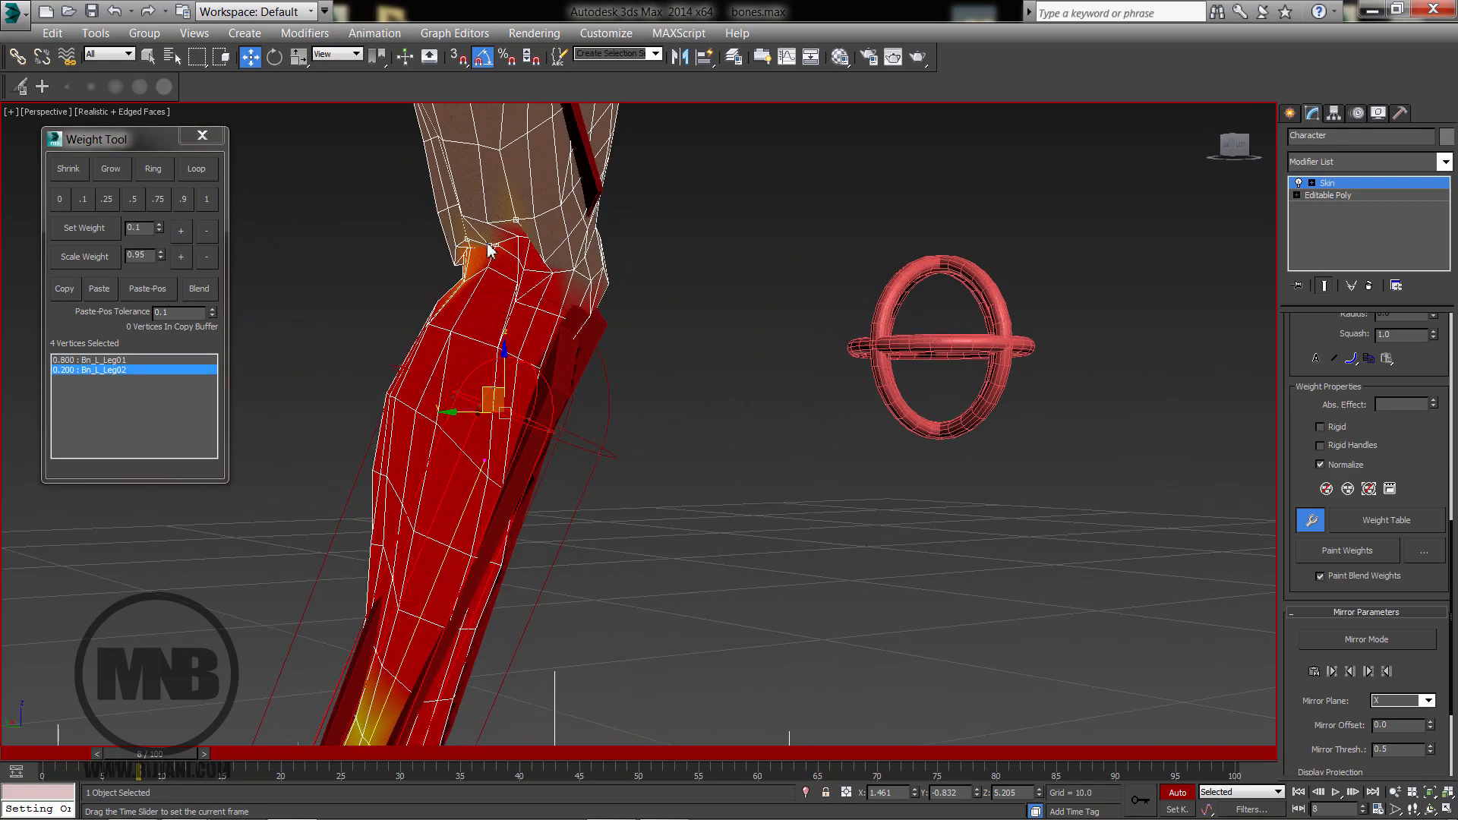
{"action": "left_click", "coordinate": [181, 231]}
Select the single side vertex beside the knee crease and increase its Bn_L_Leg02 weight beyond 0.3.
{"action": "middle_click_drag", "start_coordinate": [431, 380], "coordinate": [539, 303], "text": "alt"}
{"action": "left_click", "coordinate": [517, 274]}
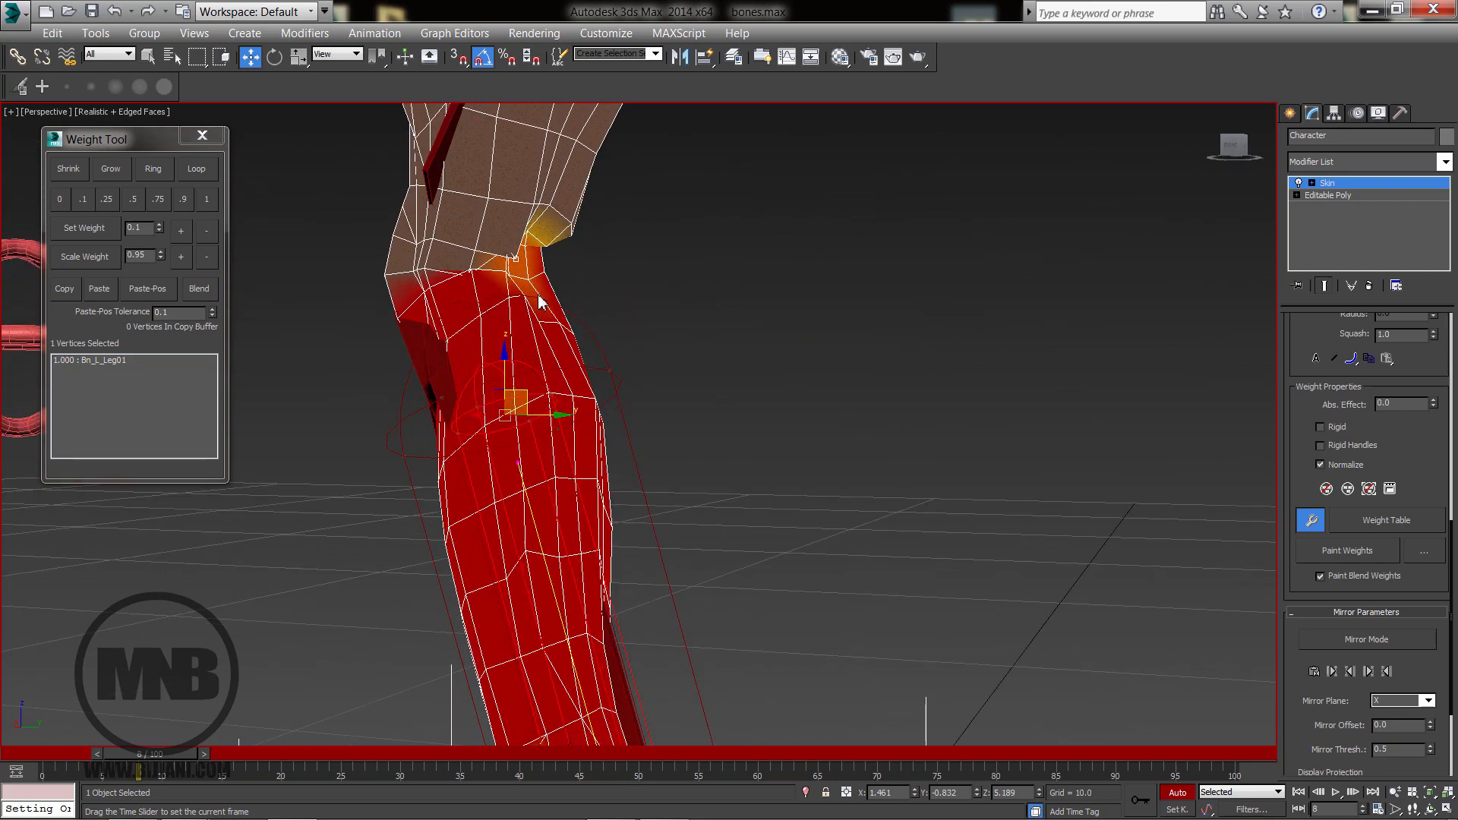
{"action": "left_click", "coordinate": [184, 231]}
{"action": "left_click", "coordinate": [182, 232]}
{"action": "left_click", "coordinate": [179, 234]}
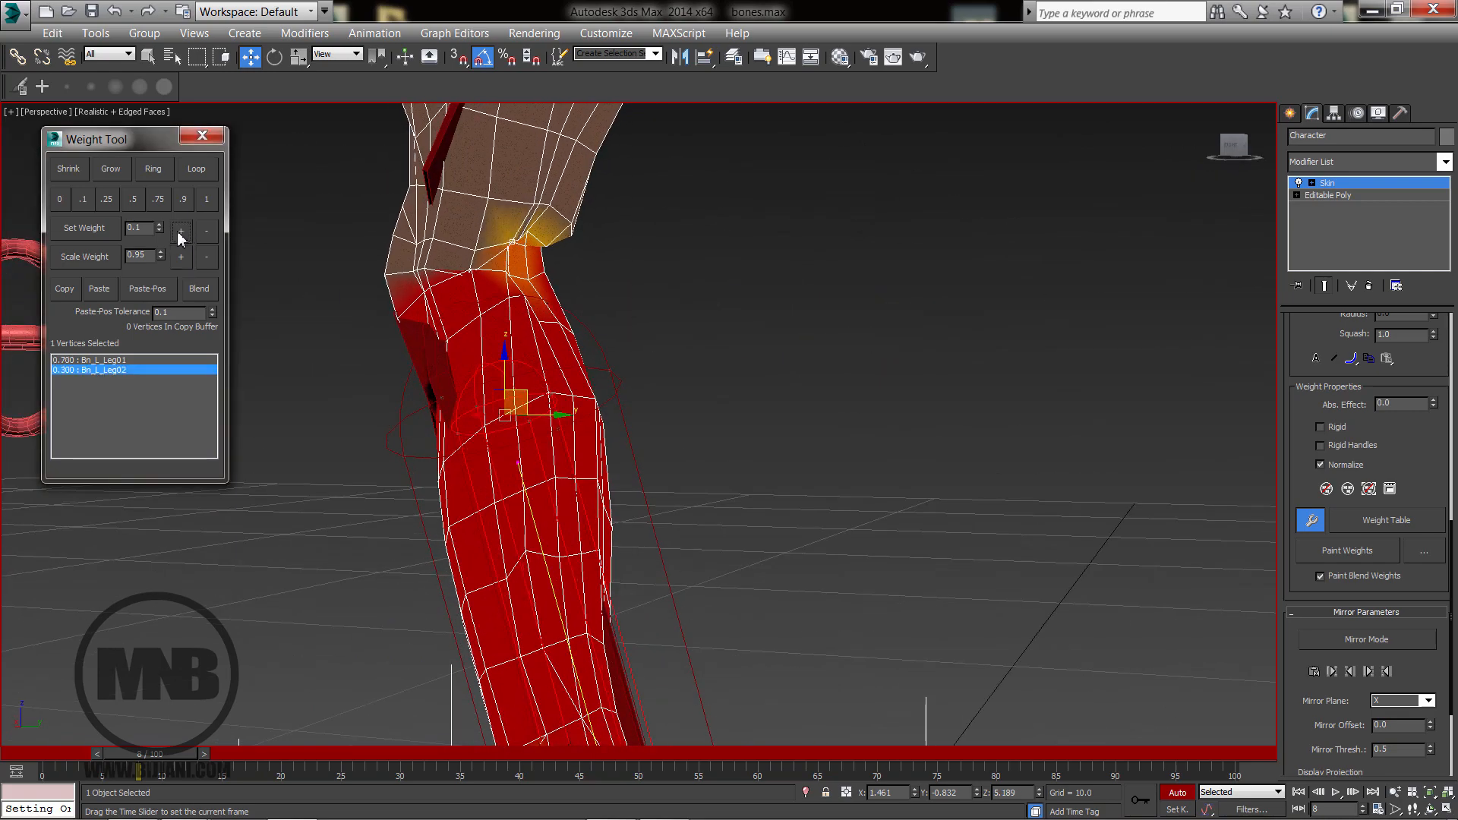
{"action": "left_click", "coordinate": [177, 235]}
{"action": "left_click", "coordinate": [177, 237]}
Select the matching vertex on the opposite side of the knee crease and raise its Bn_L_Leg02 weight in small increments.
{"action": "middle_click_drag", "start_coordinate": [502, 329], "coordinate": [456, 329], "text": "alt"}
{"action": "left_click", "coordinate": [565, 229]}
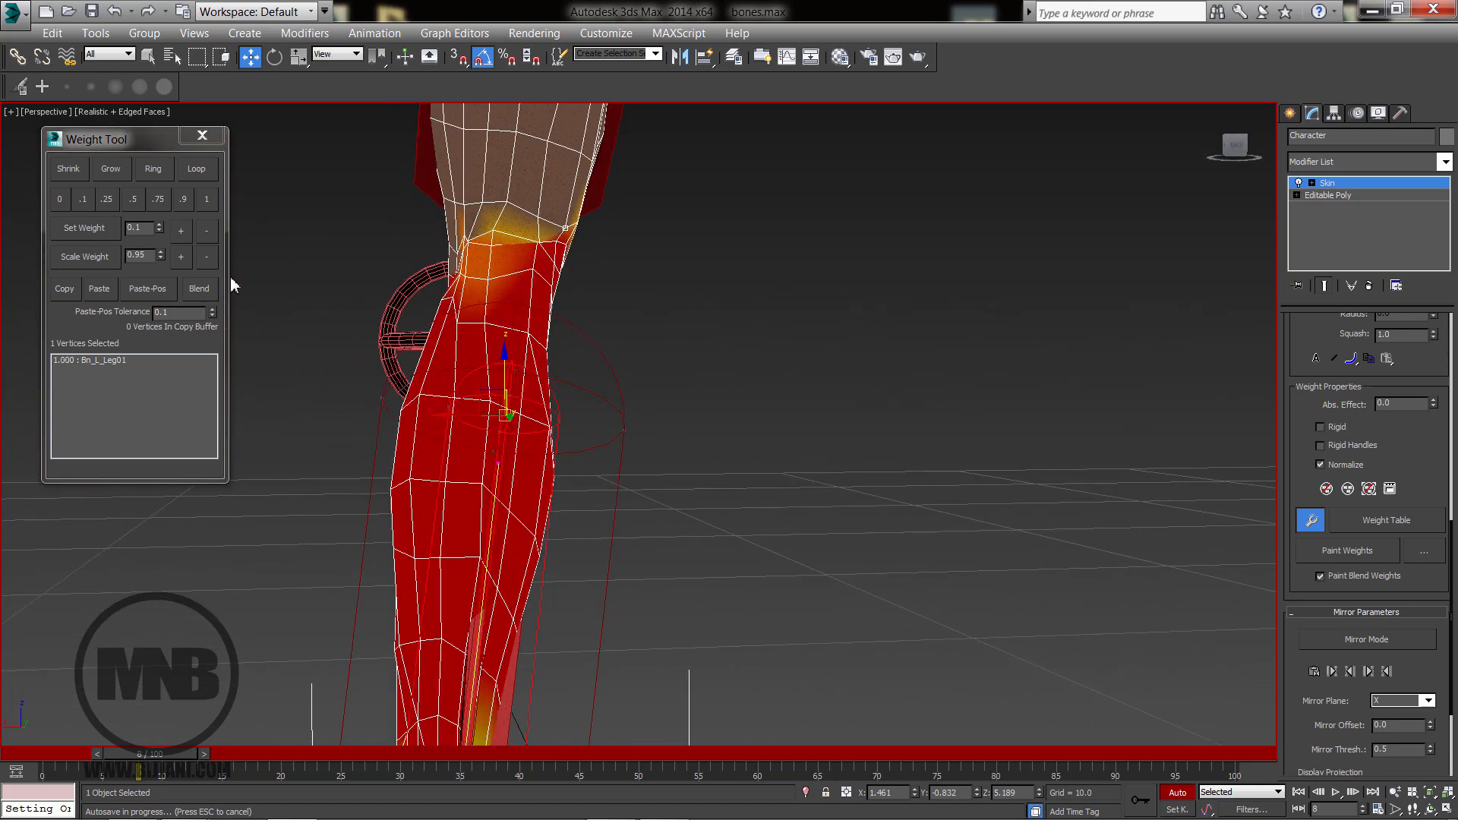
{"action": "left_click", "coordinate": [537, 218]}
{"action": "left_click", "coordinate": [543, 219]}
{"action": "left_click", "coordinate": [180, 231]}
{"action": "left_click", "coordinate": [180, 231]}
{"action": "left_click", "coordinate": [180, 231]}
Select the single vertex one row higher on the lower thigh and raise its Bn_L_Leg02 weight to 0.2.
{"action": "middle_click_drag", "start_coordinate": [377, 258], "coordinate": [571, 279], "text": "alt"}
{"action": "left_click", "coordinate": [531, 210]}
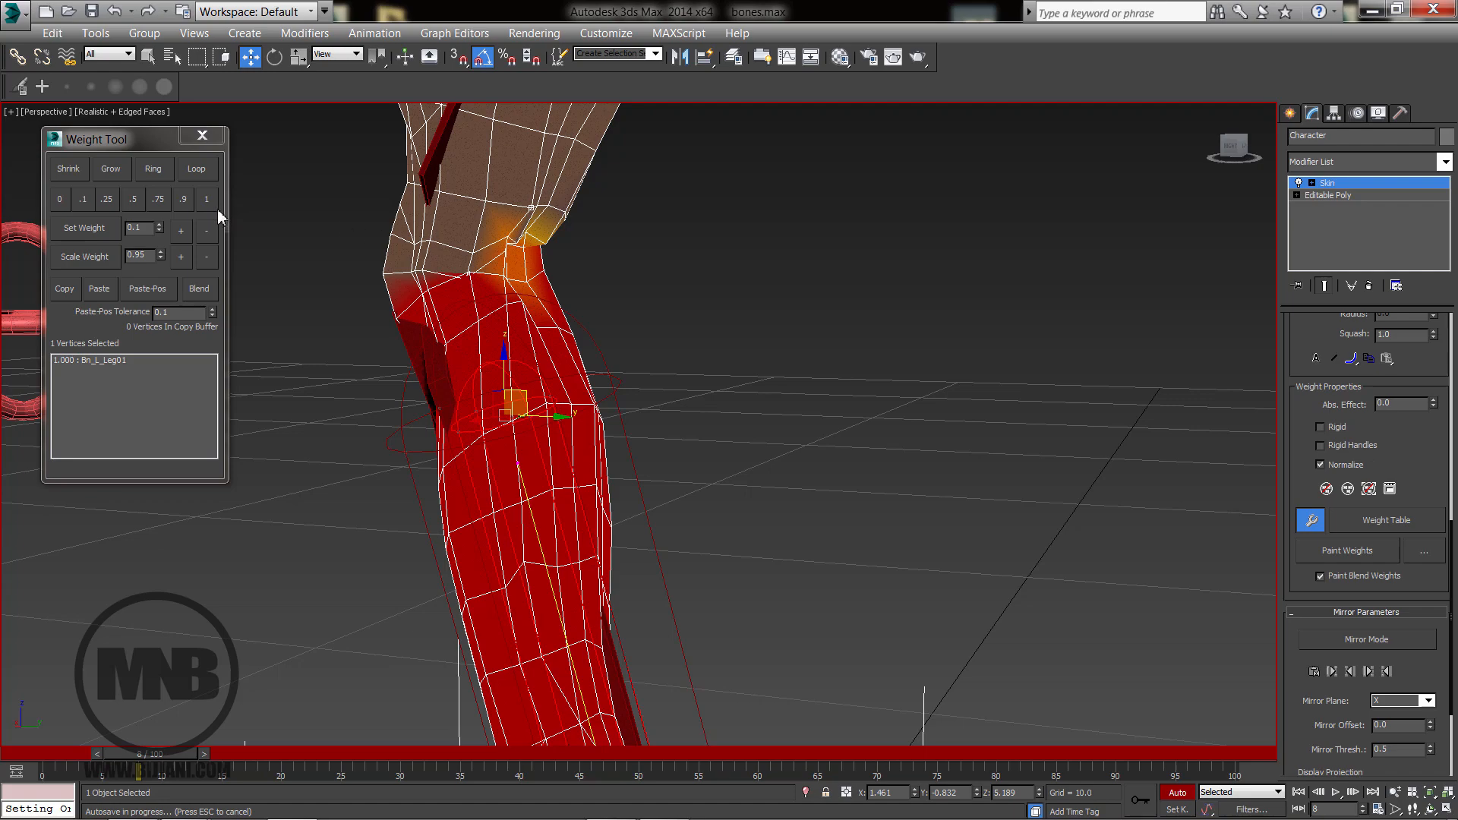
{"action": "left_click", "coordinate": [182, 236]}
{"action": "left_click", "coordinate": [183, 236]}
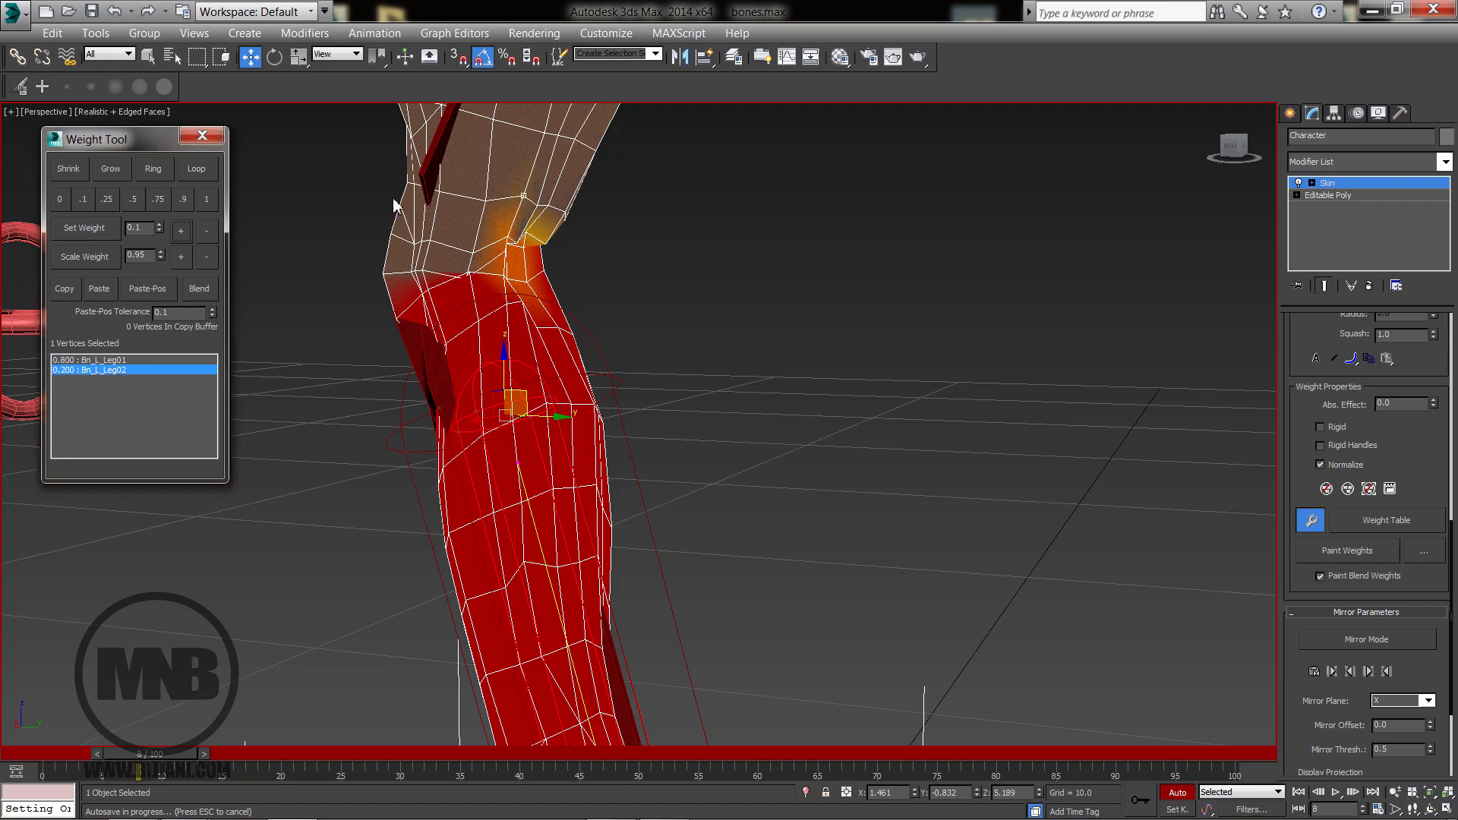
Select the protruding vertex at the back of the lower thigh and raise its Bn_L_Leg02 weight to 0.25.
{"action": "left_click", "coordinate": [547, 206]}
{"action": "middle_click_drag", "start_coordinate": [545, 220], "coordinate": [341, 247], "text": "alt"}
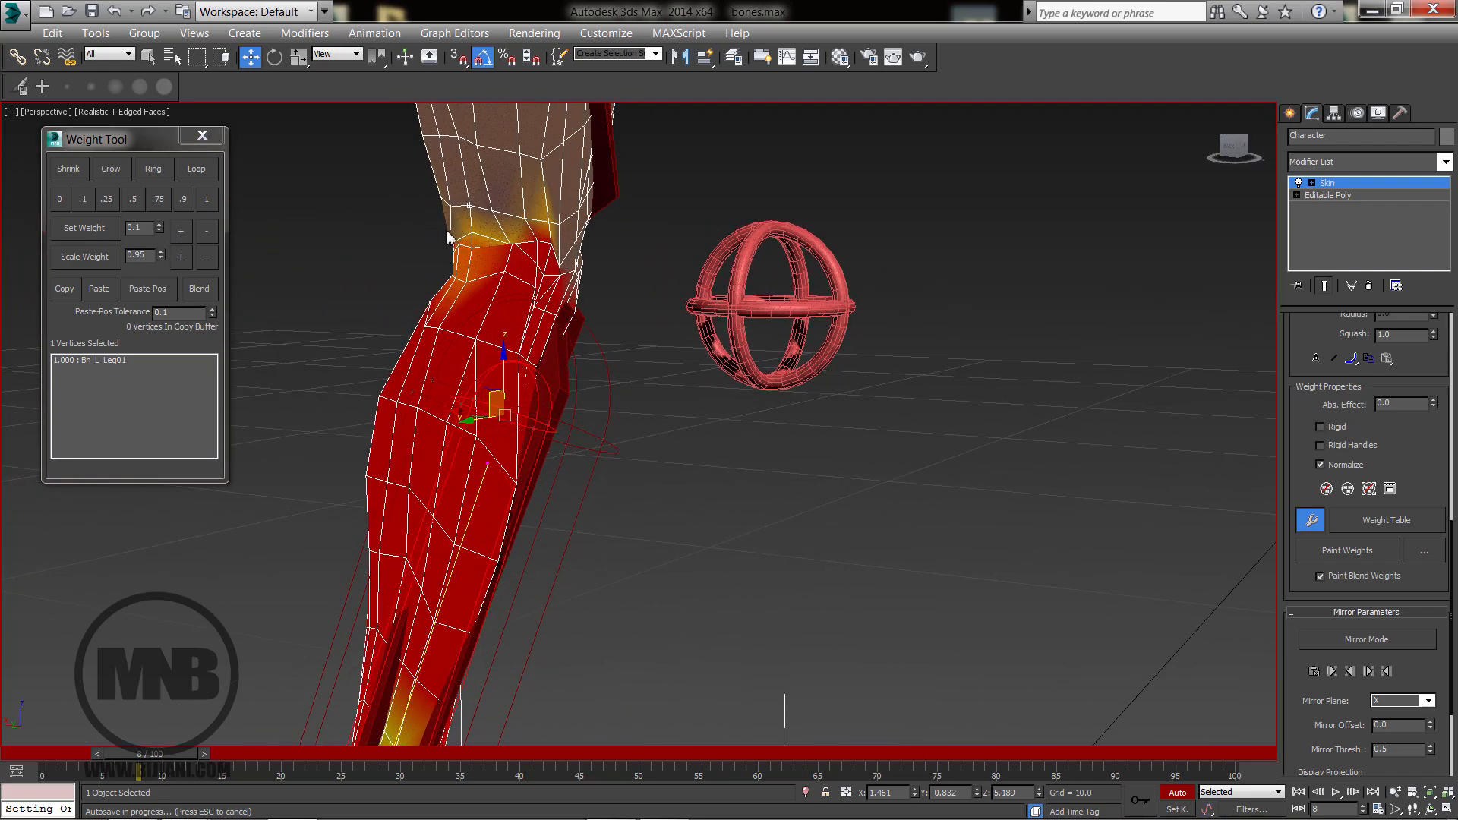
{"action": "left_click", "coordinate": [182, 232]}
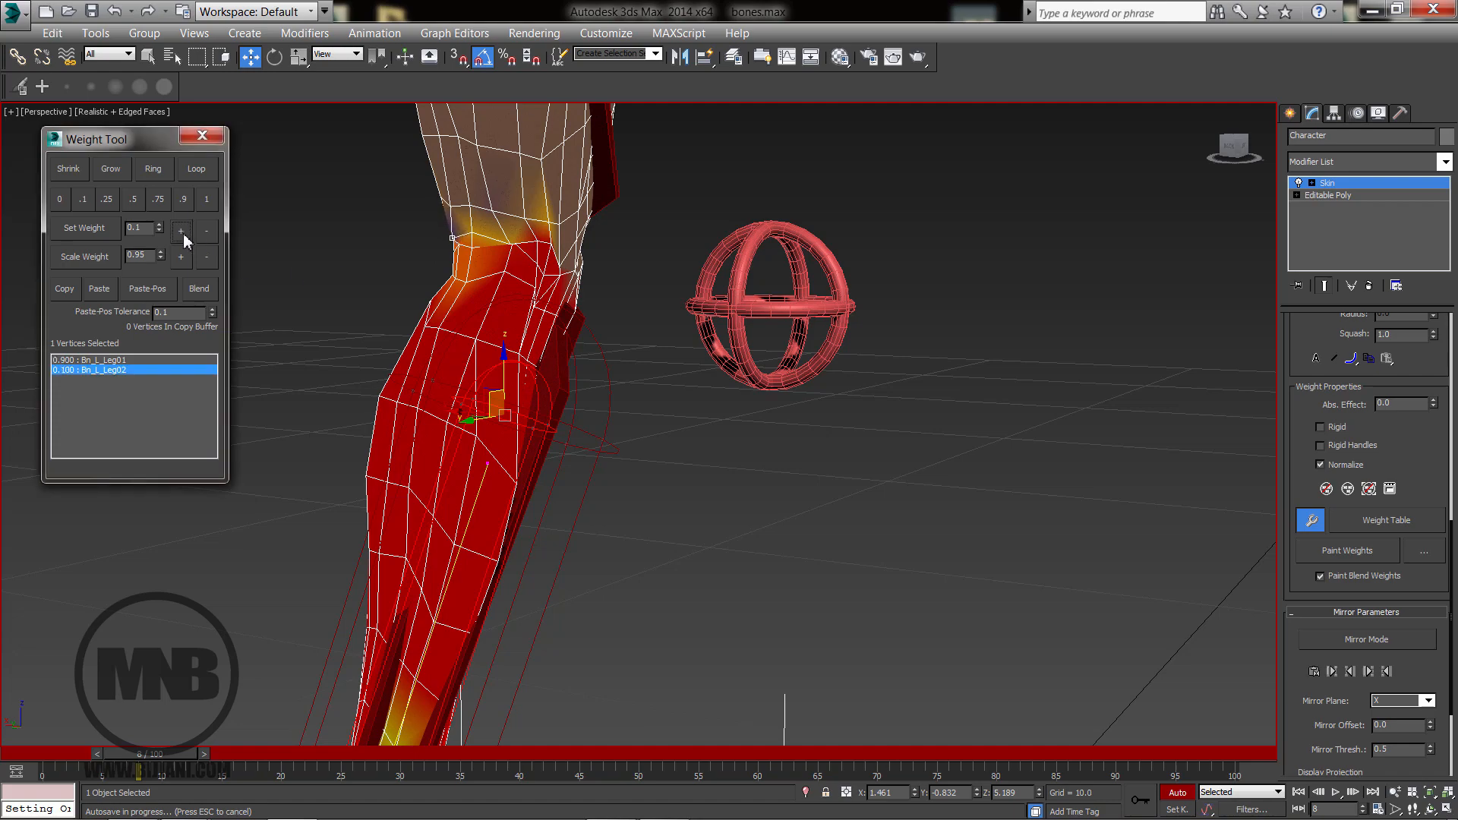
{"action": "left_click", "coordinate": [181, 234]}
Select the four clustered vertices at the side of the knee crease and raise their Bn_L_Leg02 weight to 0.55.
{"action": "middle_click_drag", "start_coordinate": [536, 389], "coordinate": [718, 394], "text": "alt"}
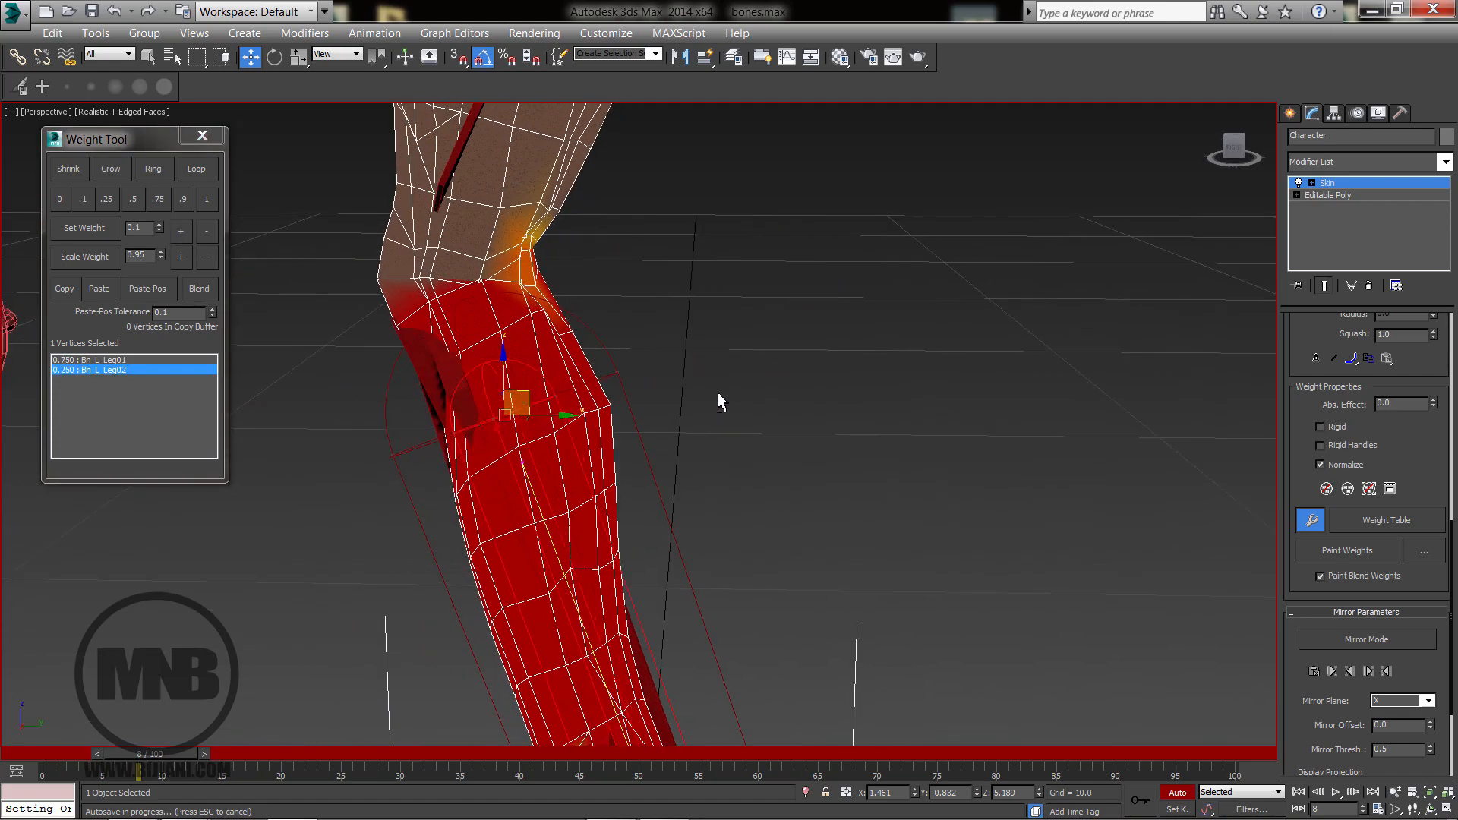
{"action": "middle_click_drag", "start_coordinate": [518, 321], "coordinate": [448, 338]}
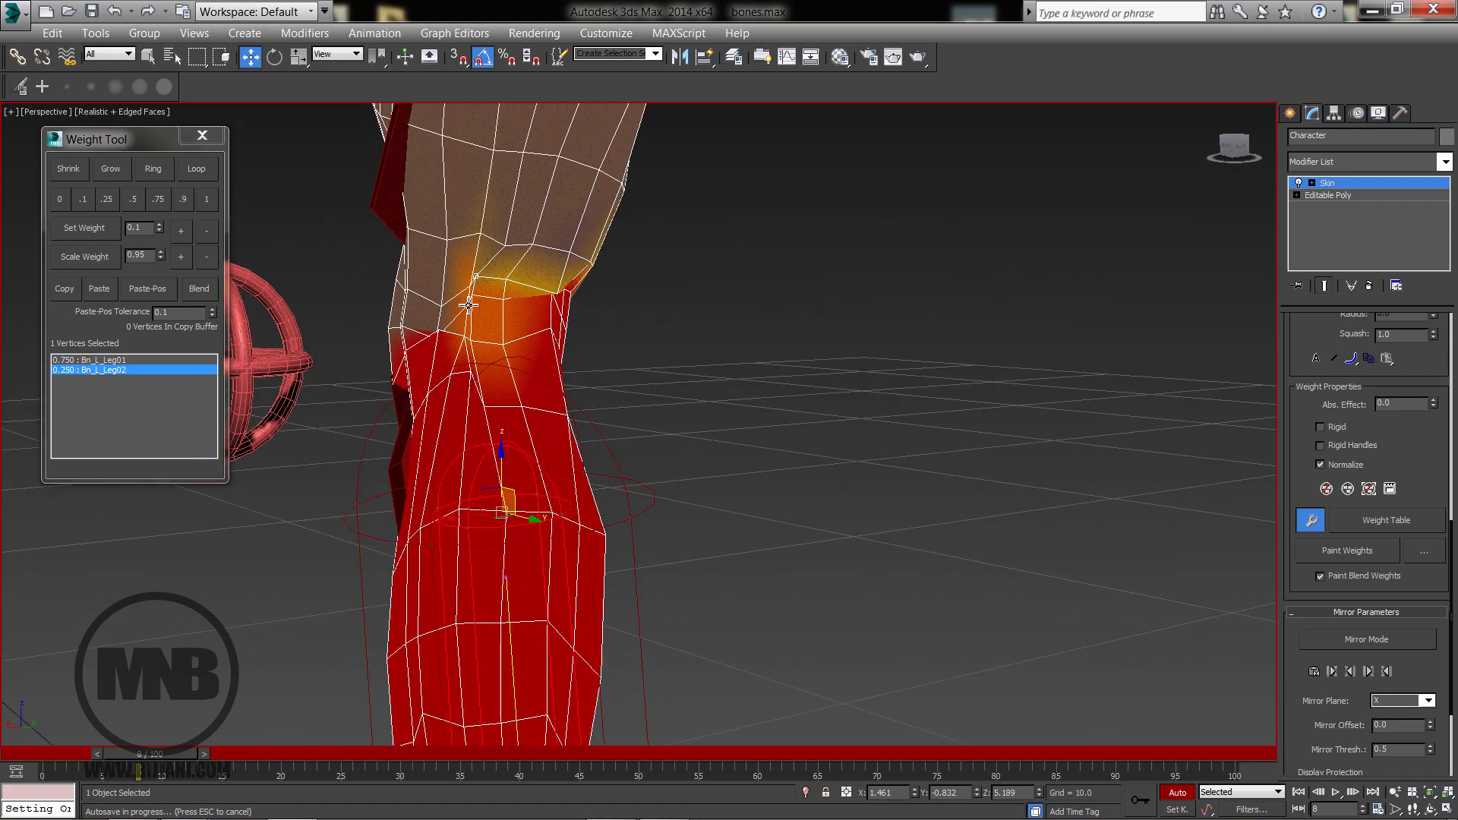
{"action": "left_click", "coordinate": [467, 305]}
{"action": "left_click", "coordinate": [471, 286], "text": "ctrl"}
{"action": "left_click", "coordinate": [476, 277], "text": "ctrl"}
{"action": "left_click", "coordinate": [472, 297], "text": "ctrl"}
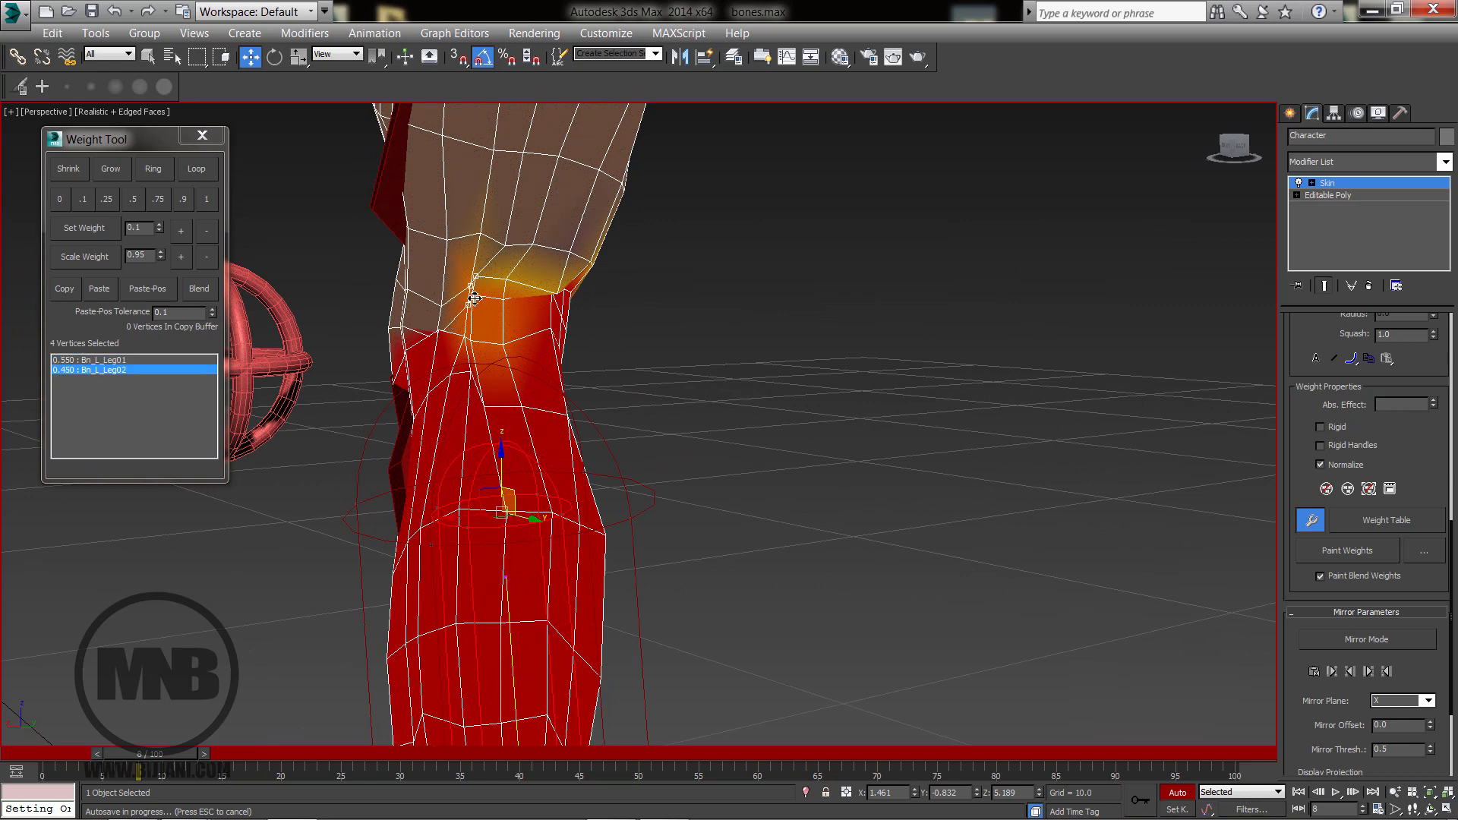
{"action": "left_click", "coordinate": [181, 230]}
Select the vertex at the mid-side of the knee on the thigh boundary and raise its Bn_L_Leg02 weight to 0.4.
{"action": "middle_click_drag", "start_coordinate": [444, 325], "coordinate": [488, 364], "text": "alt"}
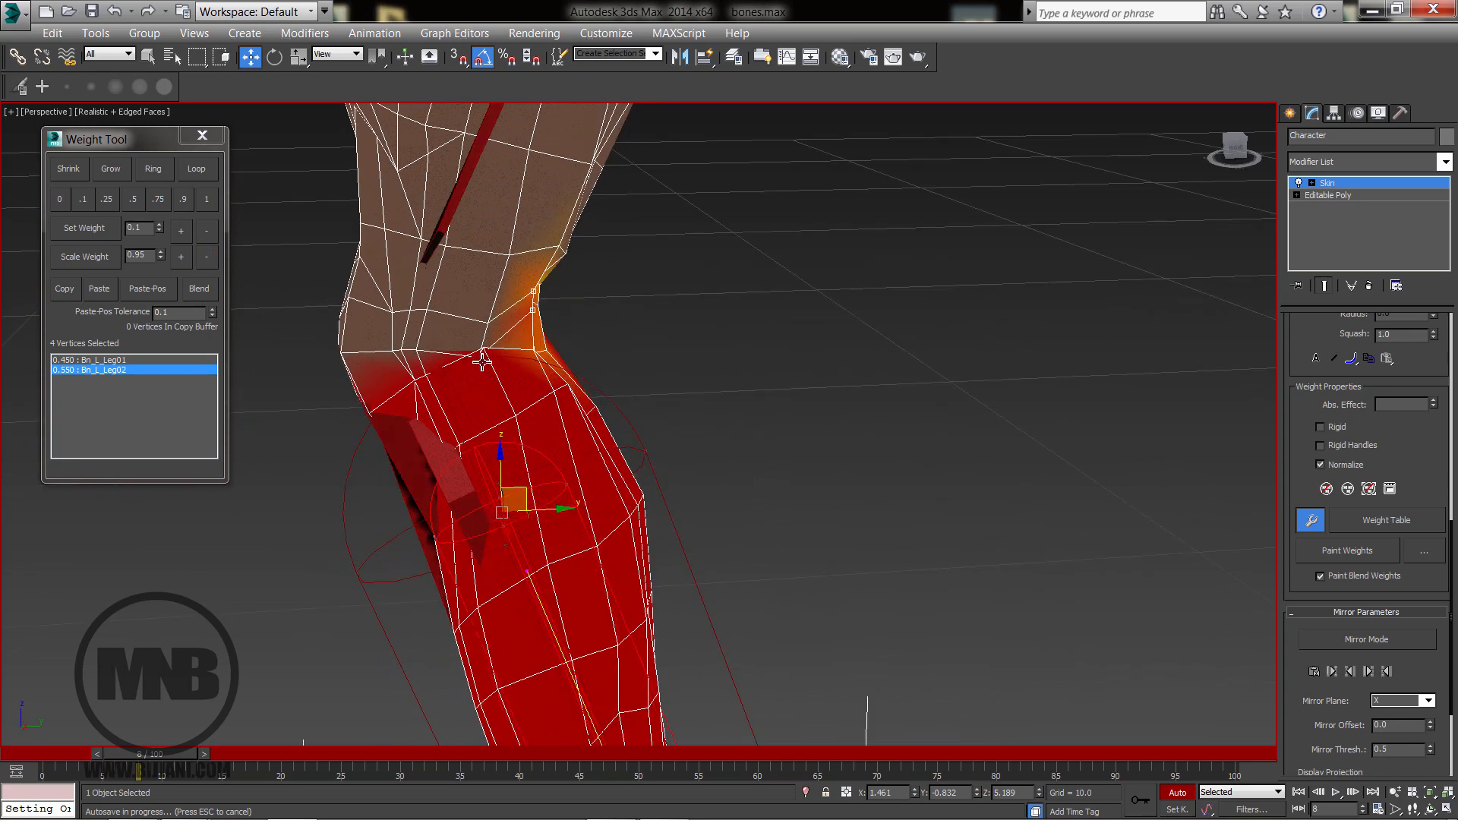
{"action": "left_click", "coordinate": [480, 359]}
{"action": "left_click", "coordinate": [180, 230]}
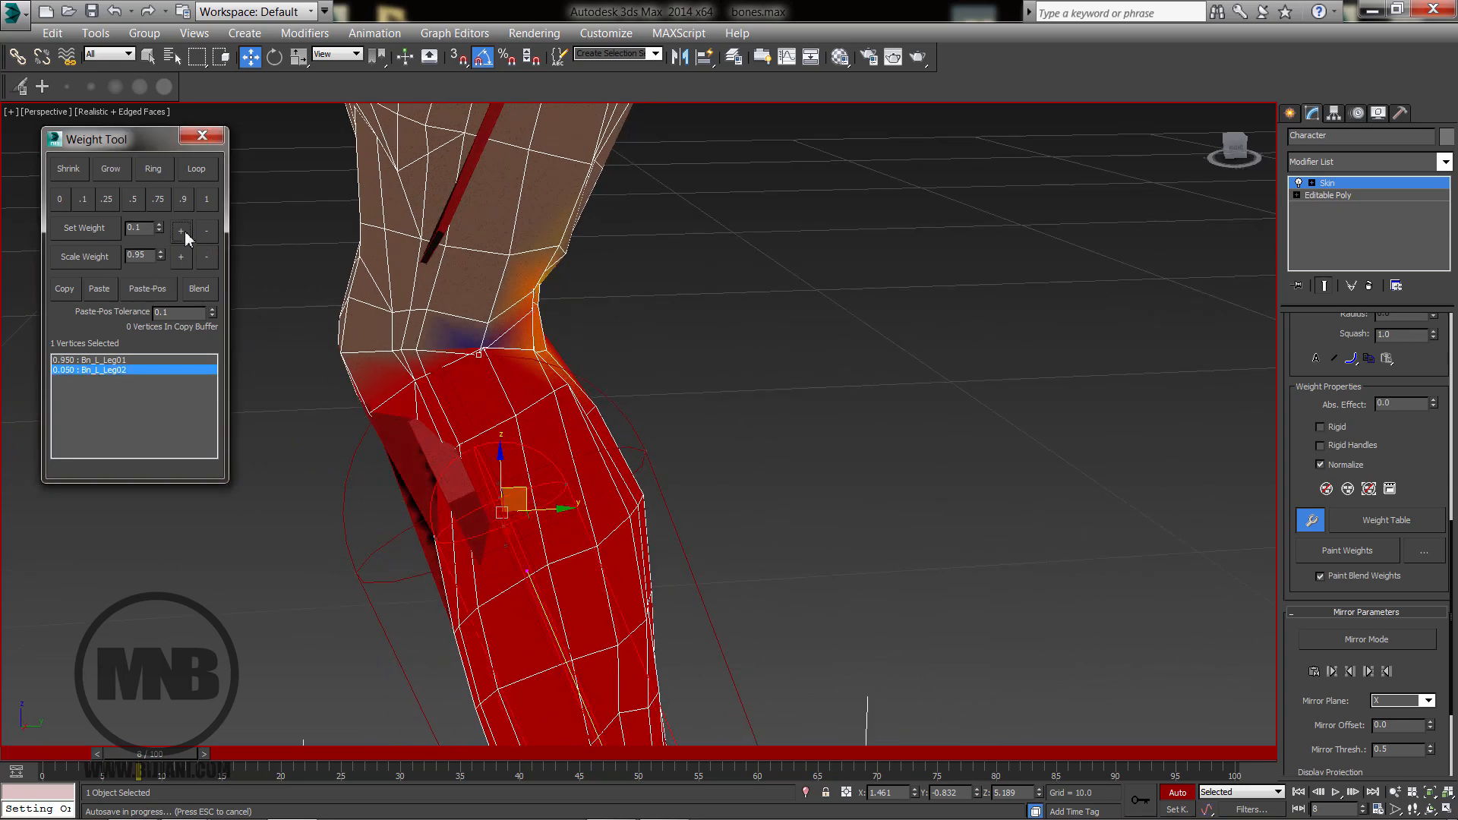
{"action": "left_click", "coordinate": [181, 230]}
{"action": "left_click", "coordinate": [181, 230]}
{"action": "left_click", "coordinate": [180, 230]}
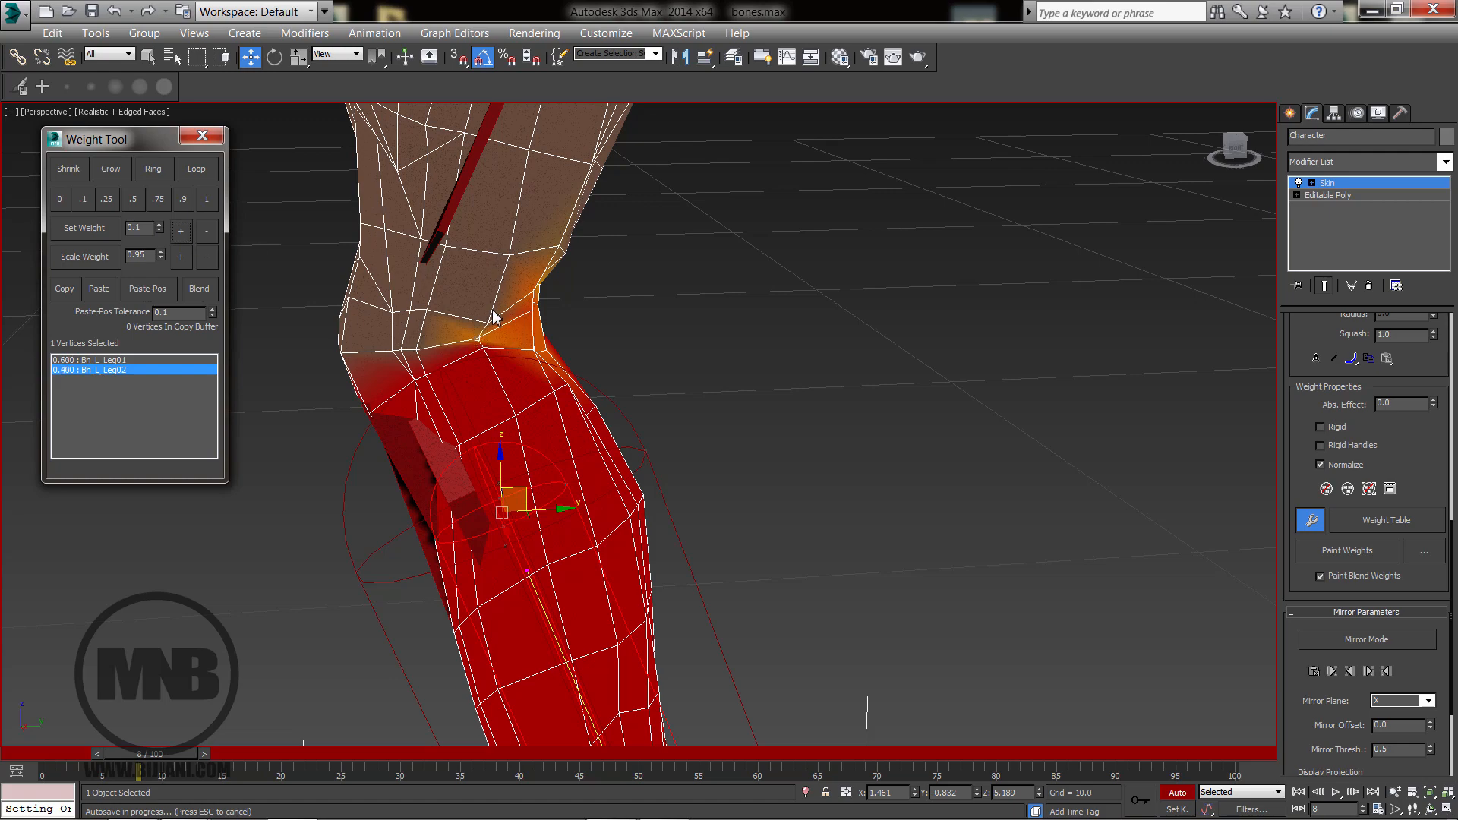
Select the lower-thigh vertex just above the mid-side of the knee and raise its Bn_L_Leg02 weight.
{"action": "left_click", "coordinate": [488, 322]}
{"action": "left_click", "coordinate": [189, 233]}
{"action": "left_click", "coordinate": [189, 235]}
{"action": "left_click", "coordinate": [189, 237]}
{"action": "left_click", "coordinate": [189, 237]}
Select the upper-calf vertex just below the mid-side of the knee and raise its Bn_L_Leg01 weight to 0.2.
{"action": "left_click", "coordinate": [484, 347]}
{"action": "middle_click_drag", "start_coordinate": [543, 412], "coordinate": [426, 391], "text": "alt"}
{"action": "left_click", "coordinate": [205, 231]}
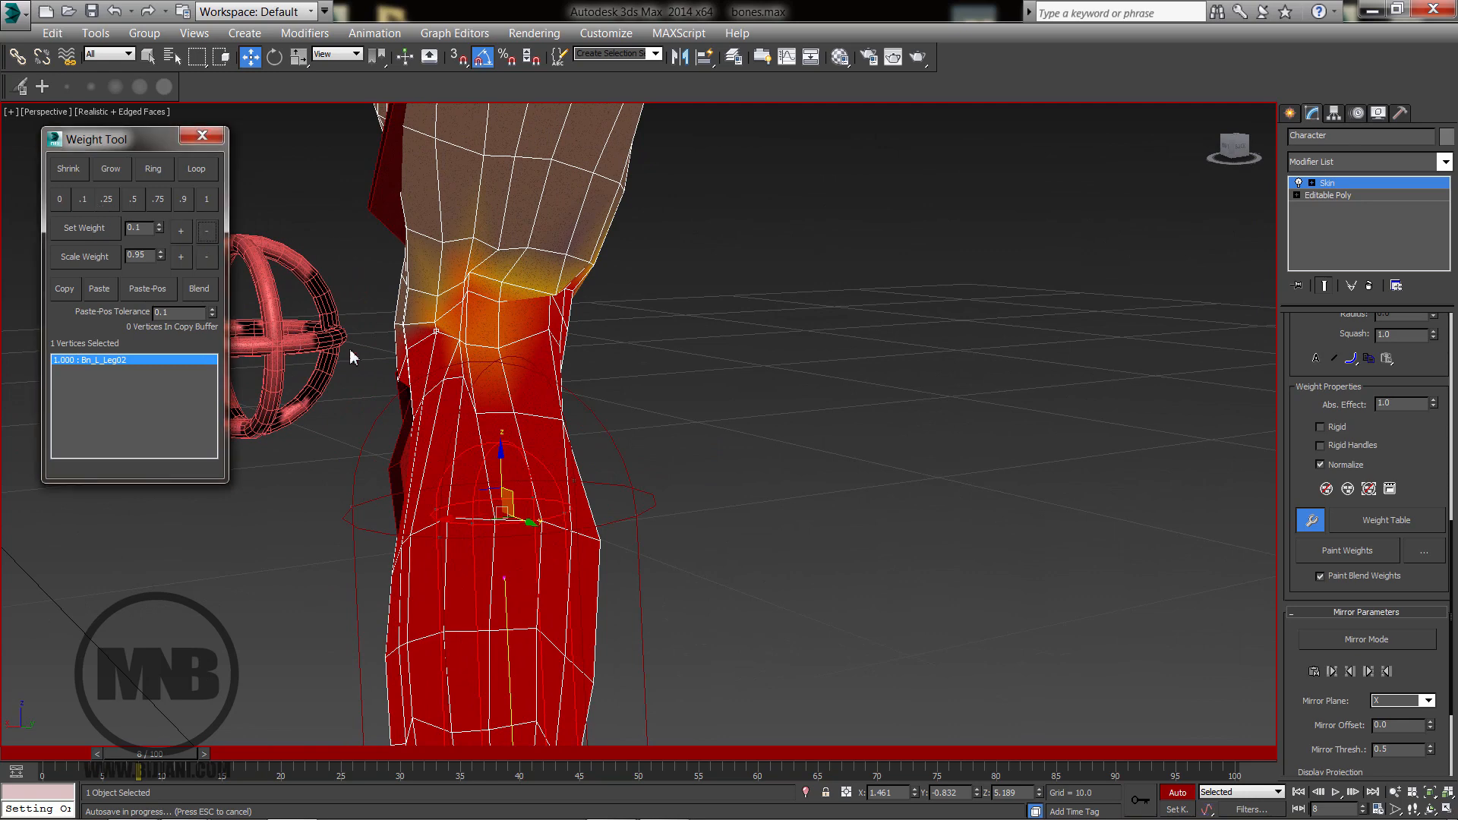
{"action": "middle_click_drag", "start_coordinate": [485, 396], "coordinate": [443, 339], "text": "alt"}
{"action": "left_click", "coordinate": [461, 151]}
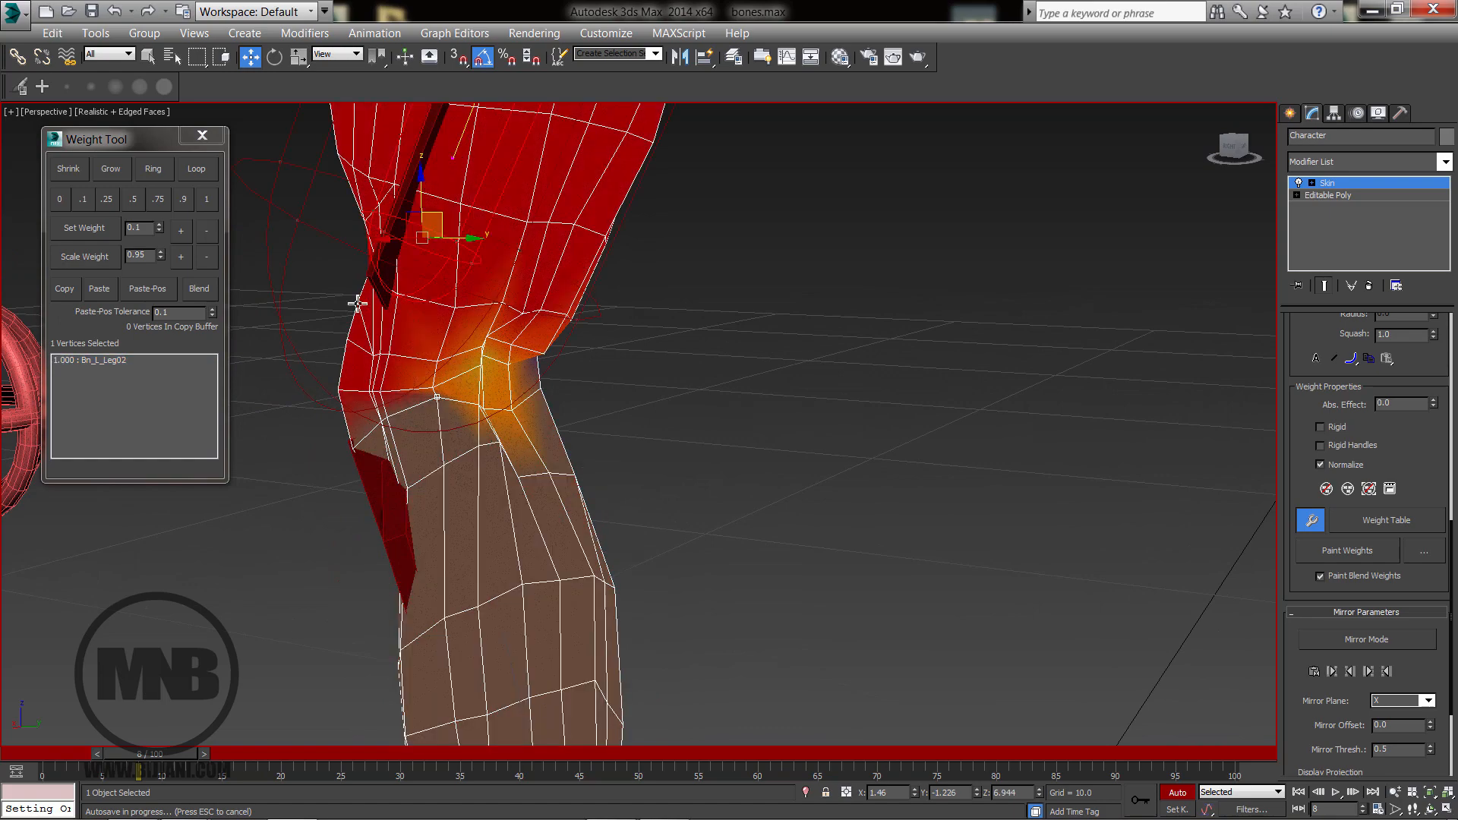
{"action": "left_click", "coordinate": [180, 231]}
{"action": "left_click", "coordinate": [181, 231]}
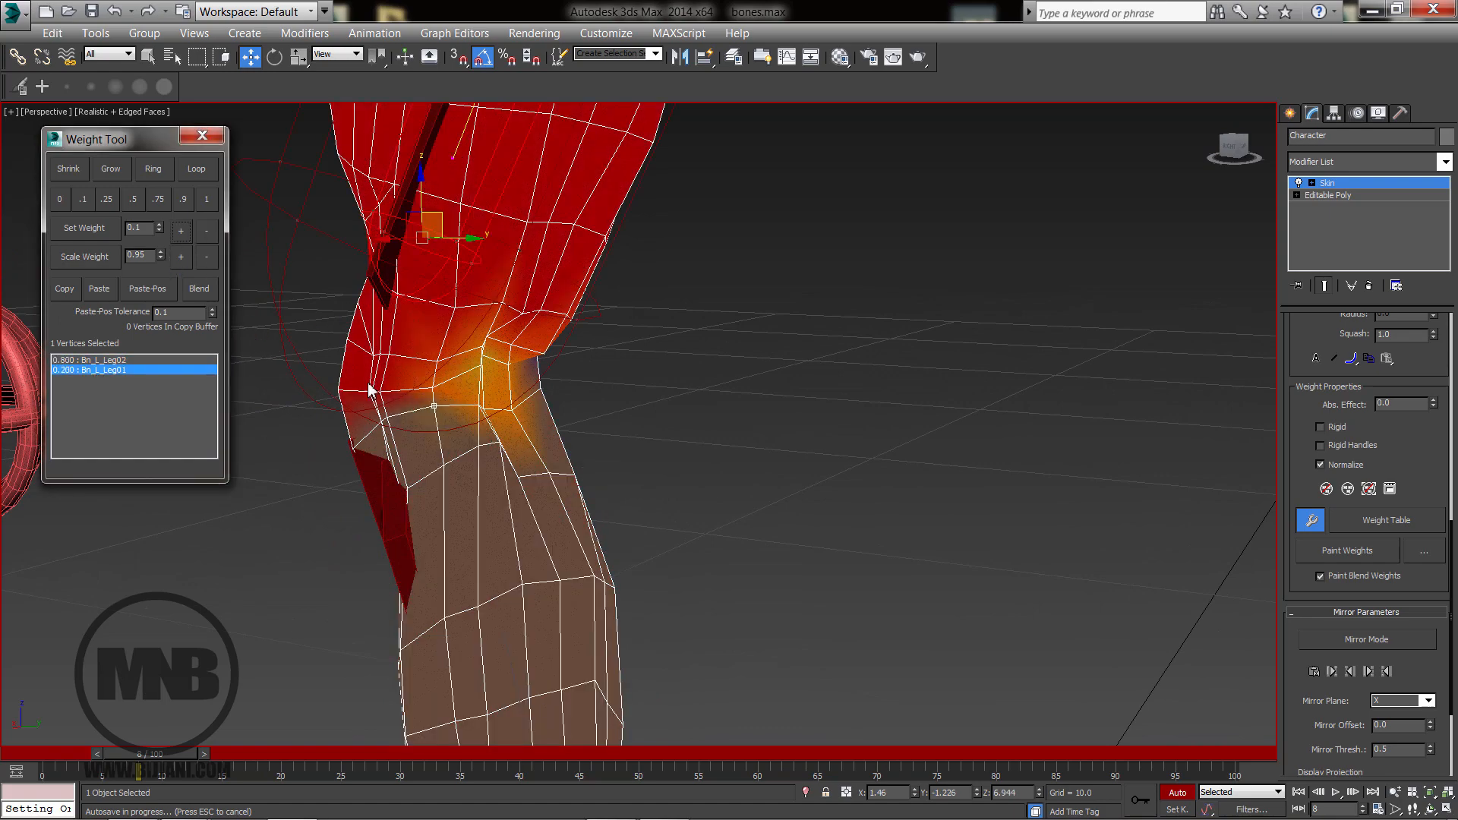
Select the knee crease vertex on the opposite side of the leg and lower its Bn_L_Leg01 weight.
{"action": "middle_click_drag", "start_coordinate": [486, 486], "coordinate": [398, 286], "text": "alt"}
{"action": "left_click", "coordinate": [396, 282]}
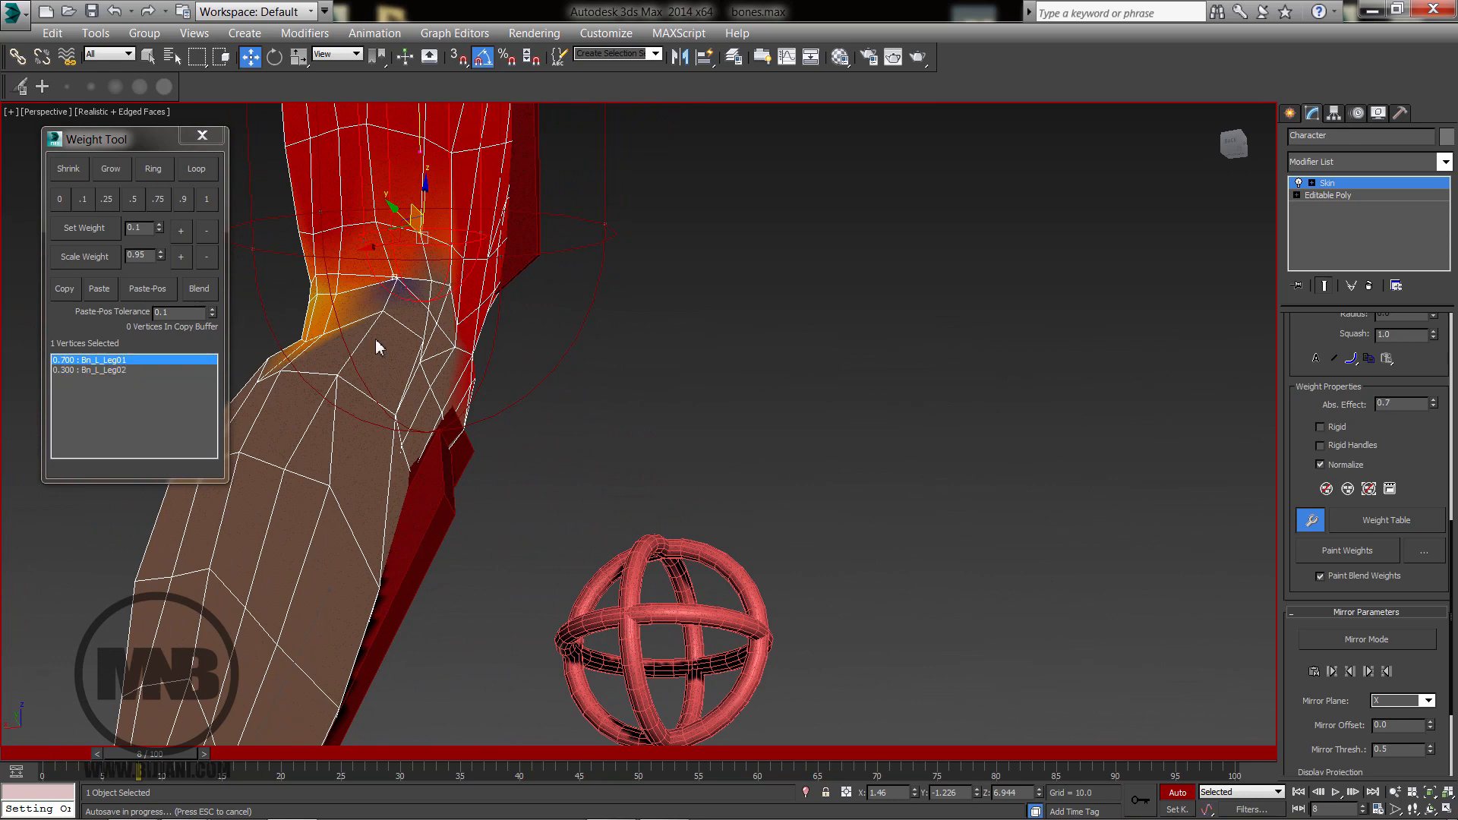
{"action": "left_click", "coordinate": [181, 231]}
{"action": "left_click", "coordinate": [207, 232]}
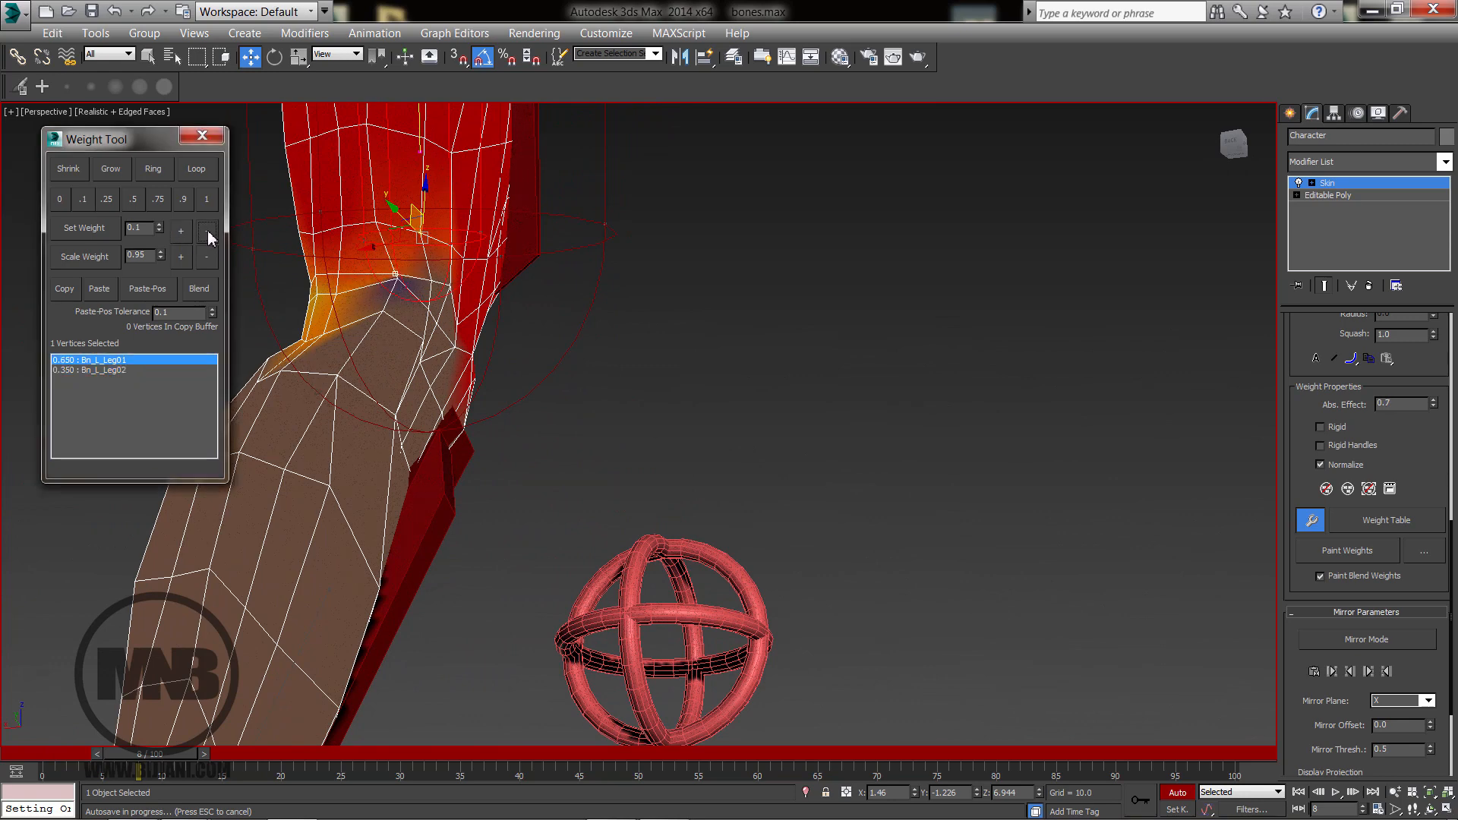
{"action": "left_click", "coordinate": [207, 231]}
Select the vertex directly below that crease vertex and raise its Bn_L_Leg01 weight to 0.3.
{"action": "left_click", "coordinate": [394, 287]}
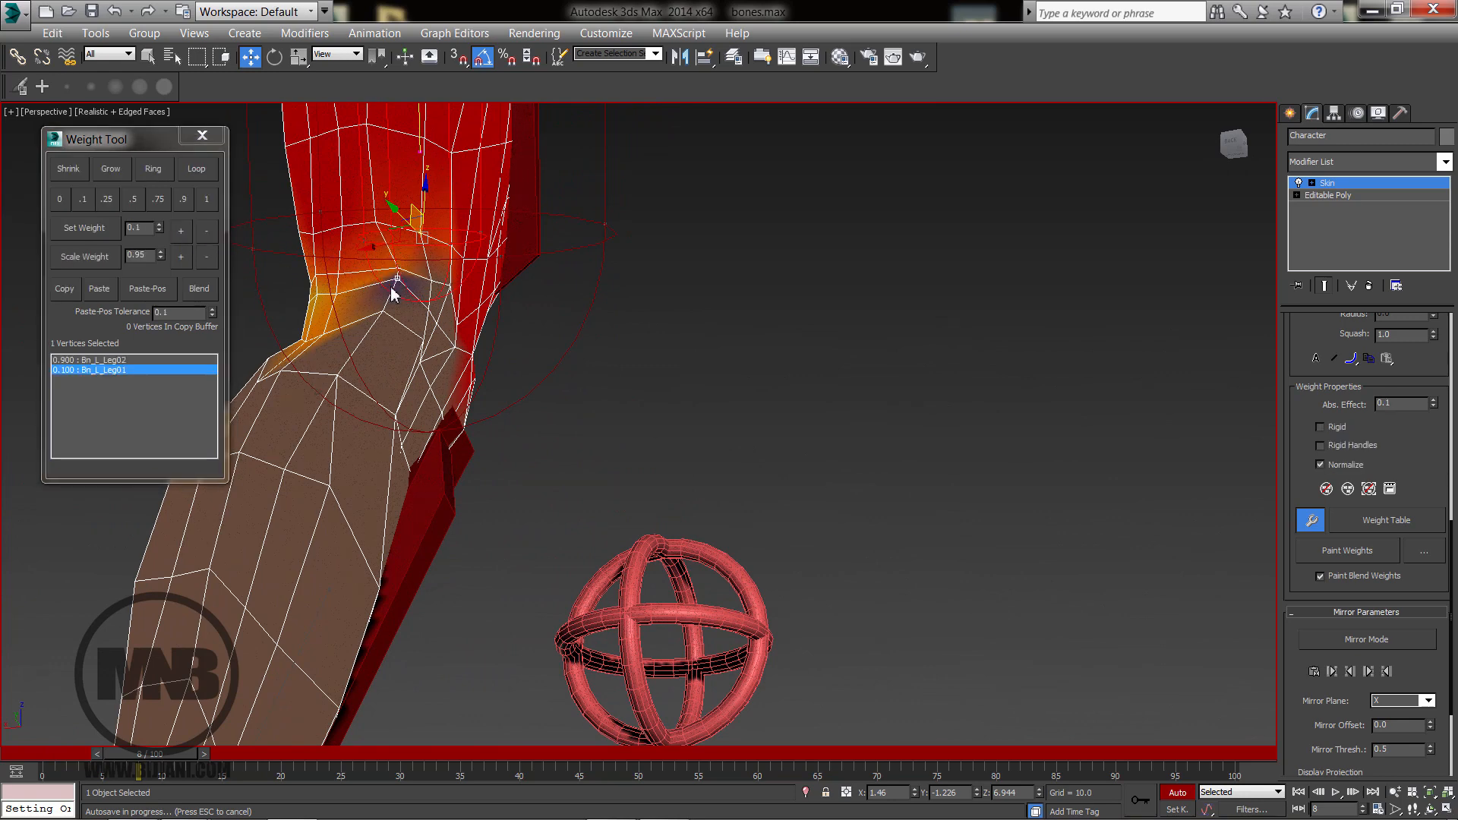
{"action": "left_click", "coordinate": [181, 231]}
{"action": "left_click", "coordinate": [181, 231]}
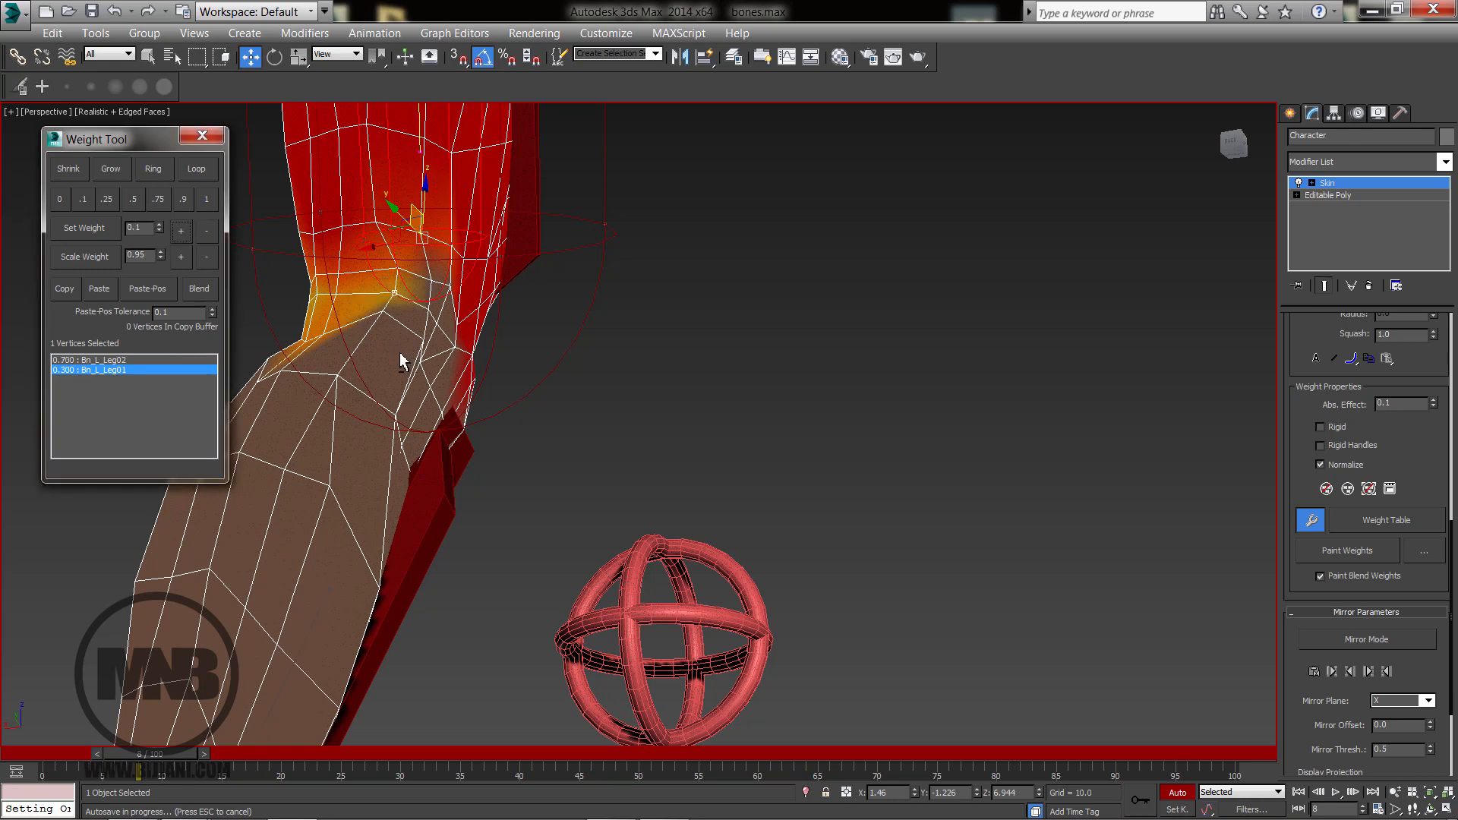
Raise the Bn_L_Leg01 weight of two stacked upper-calf vertices on that side, the upper to 0.05 and the lower to 0.2.
{"action": "middle_click_drag", "start_coordinate": [399, 353], "coordinate": [373, 325], "text": "alt"}
{"action": "left_click", "coordinate": [372, 325]}
{"action": "left_click", "coordinate": [187, 232]}
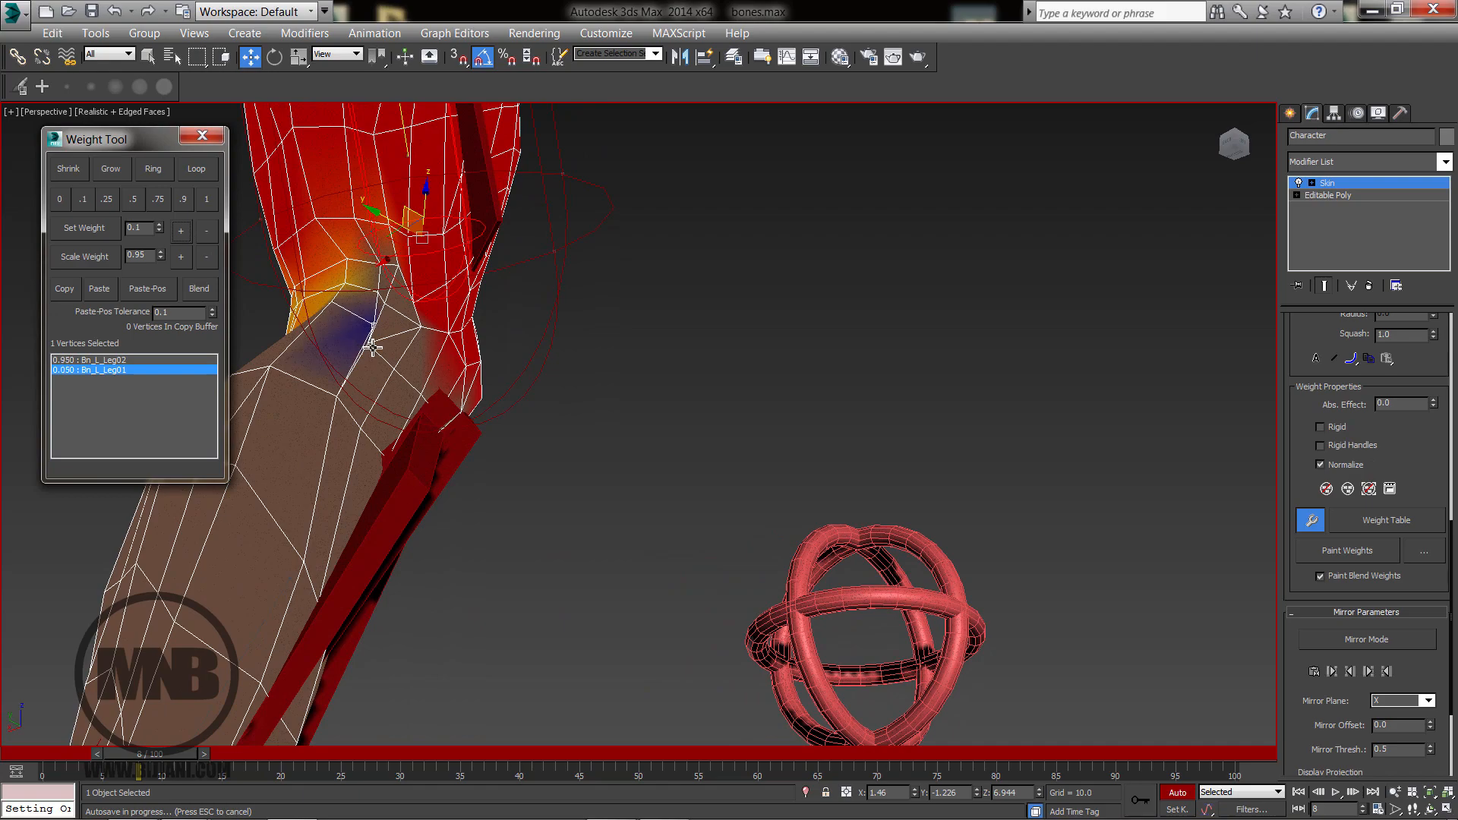
{"action": "left_click", "coordinate": [369, 343]}
{"action": "left_click", "coordinate": [184, 228]}
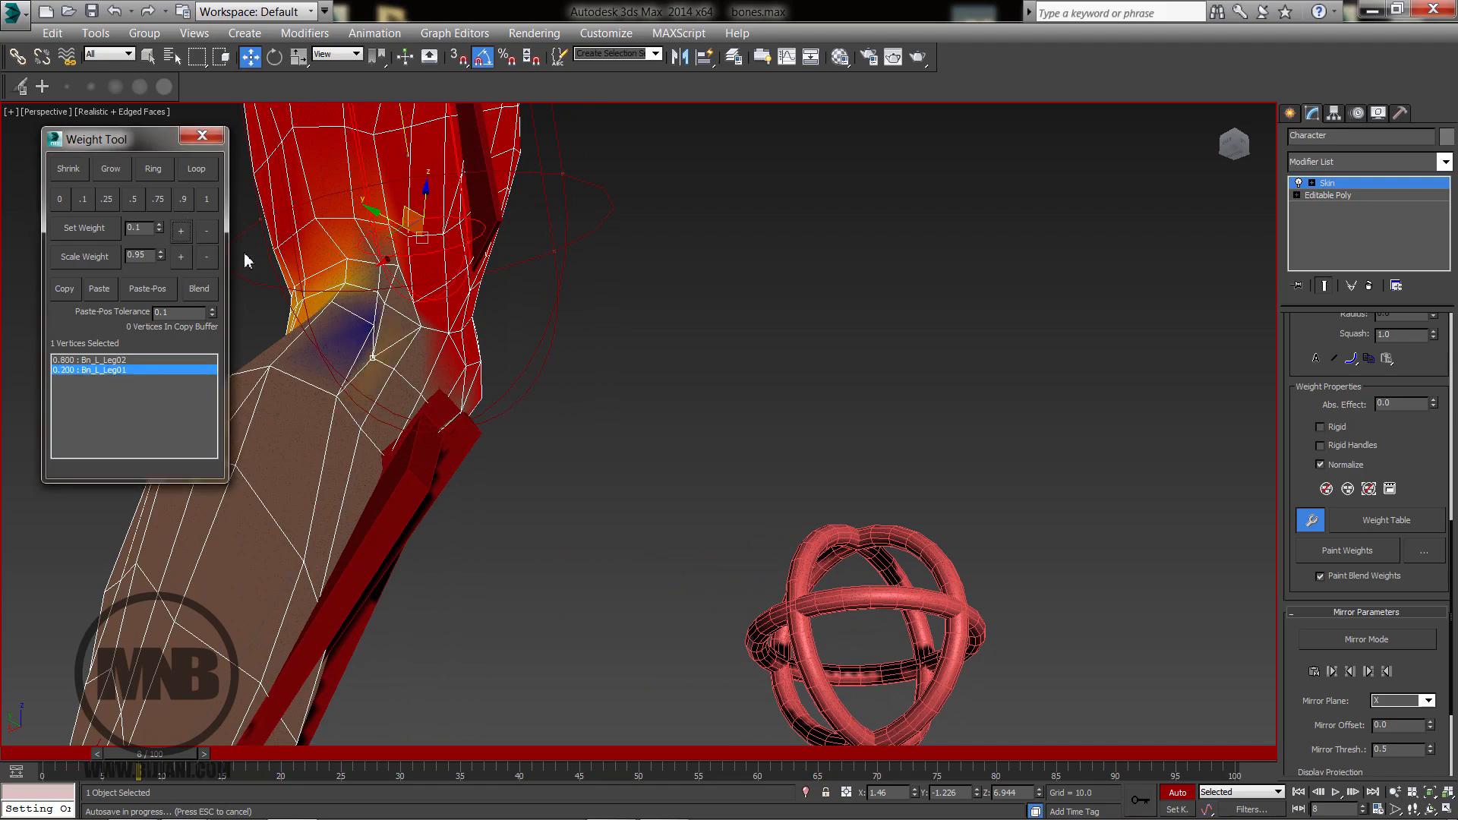
Select the vertex at the back of the lower thigh just above the knee crease and raise its Bn_L_Leg02 weight to 0.1.
{"action": "middle_click_drag", "start_coordinate": [409, 328], "coordinate": [624, 422], "text": "alt"}
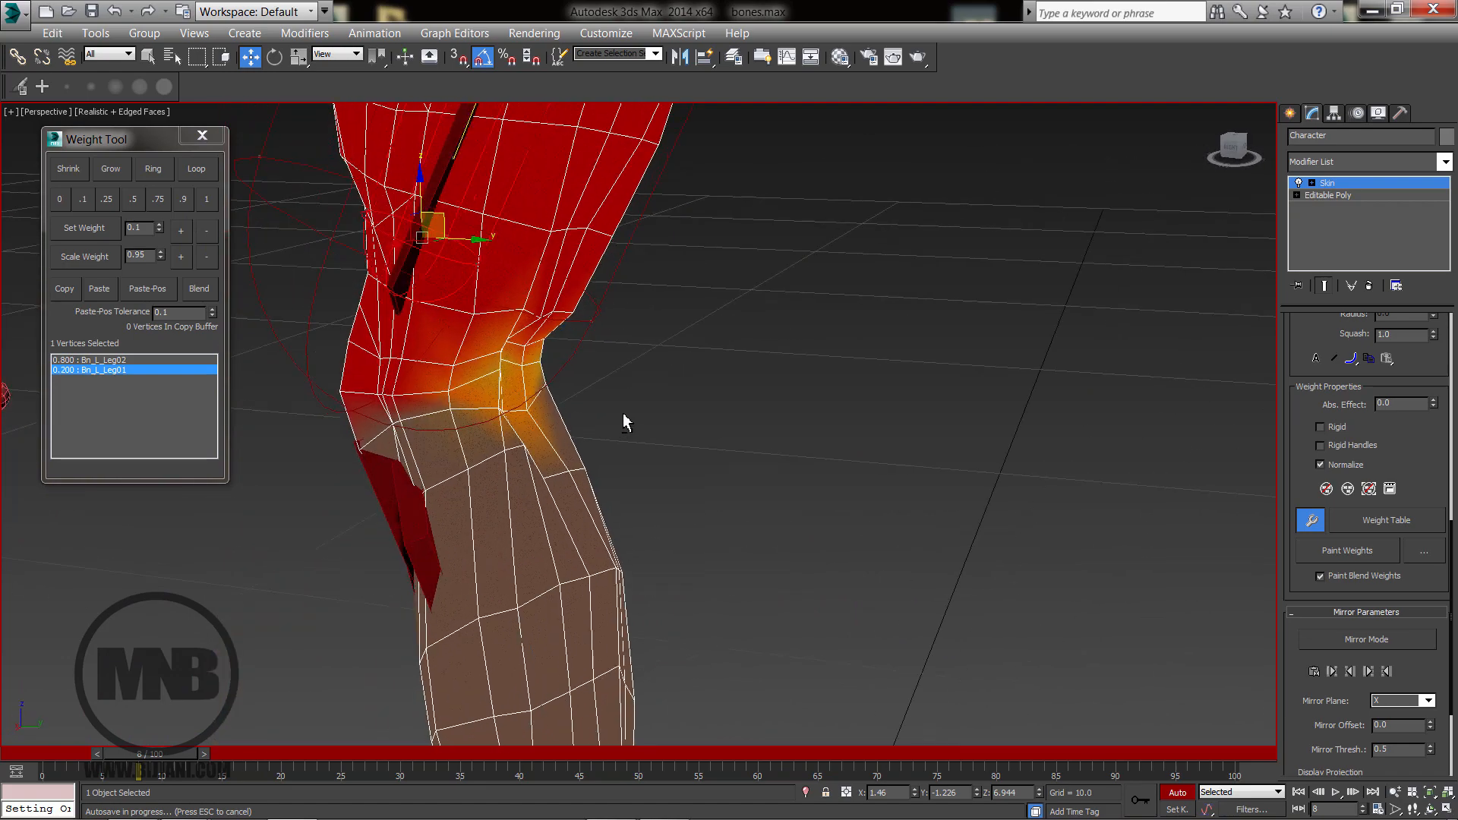
{"action": "left_click", "coordinate": [540, 319]}
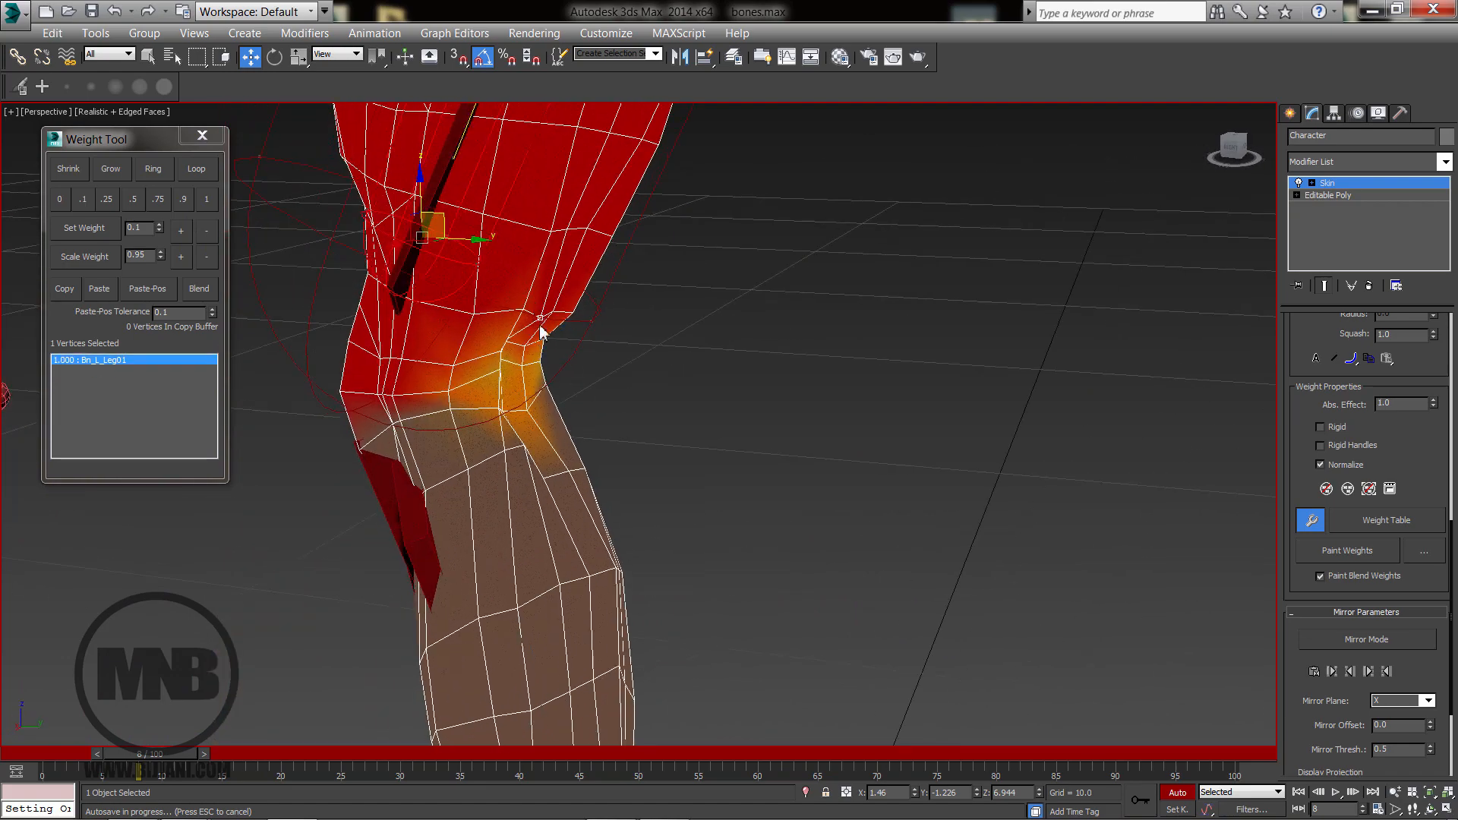
{"action": "left_click", "coordinate": [188, 230]}
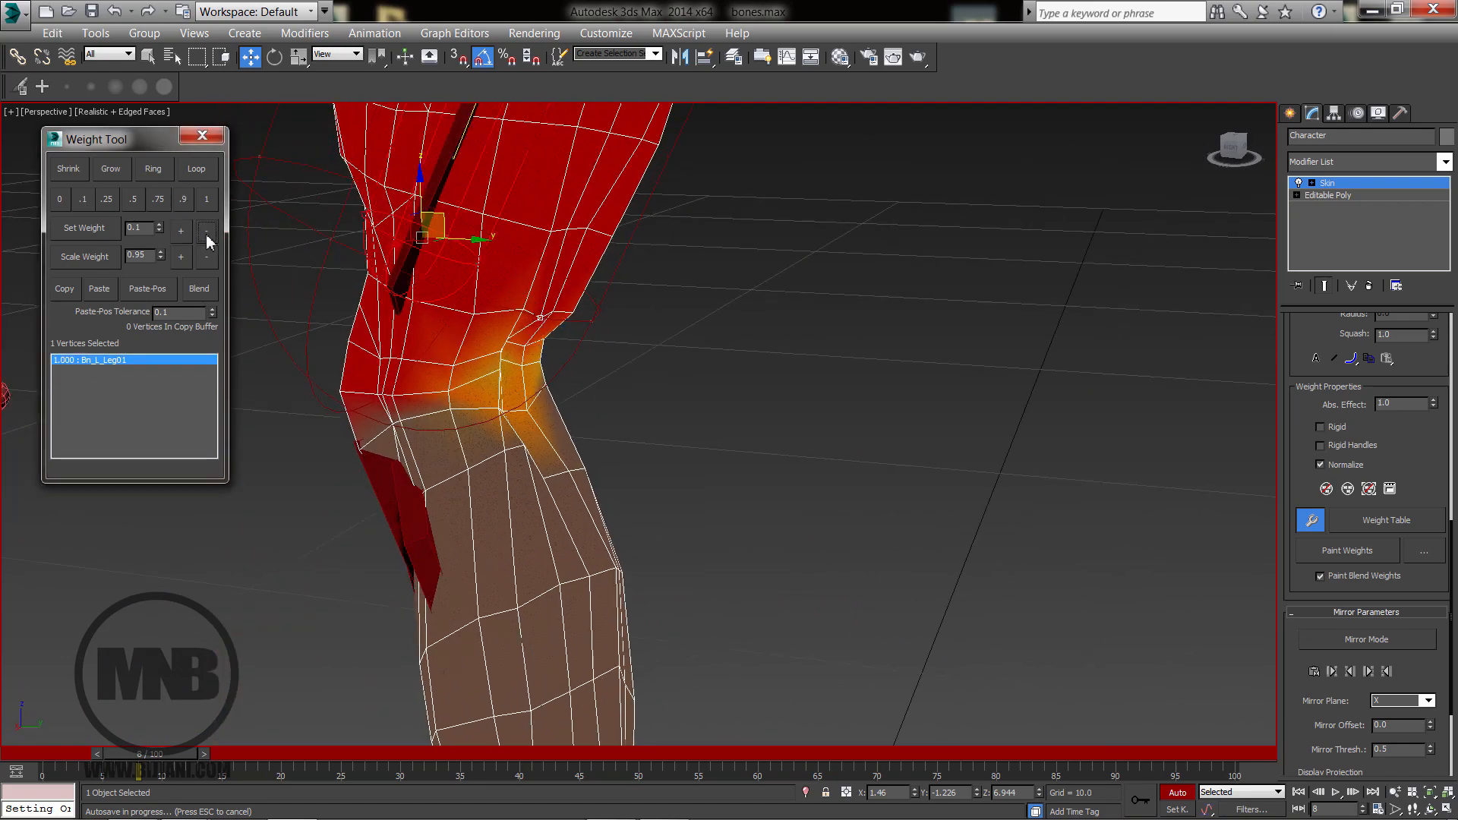
{"action": "left_click", "coordinate": [207, 233]}
{"action": "middle_click_drag", "start_coordinate": [469, 604], "coordinate": [462, 520]}
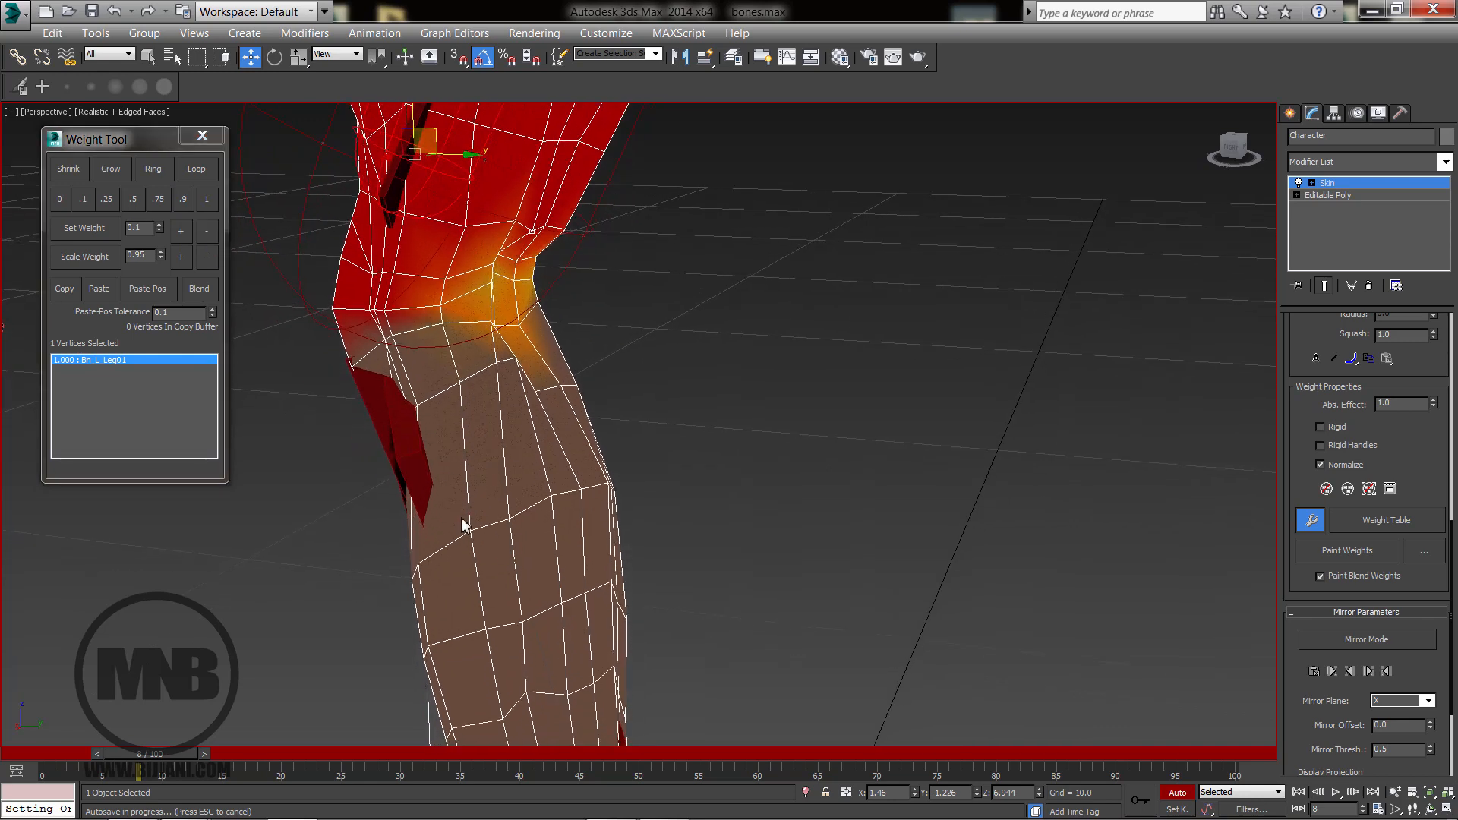
{"action": "left_click", "coordinate": [518, 565]}
{"action": "middle_click_drag", "start_coordinate": [485, 364], "coordinate": [427, 337], "text": "alt"}
{"action": "left_click", "coordinate": [181, 231]}
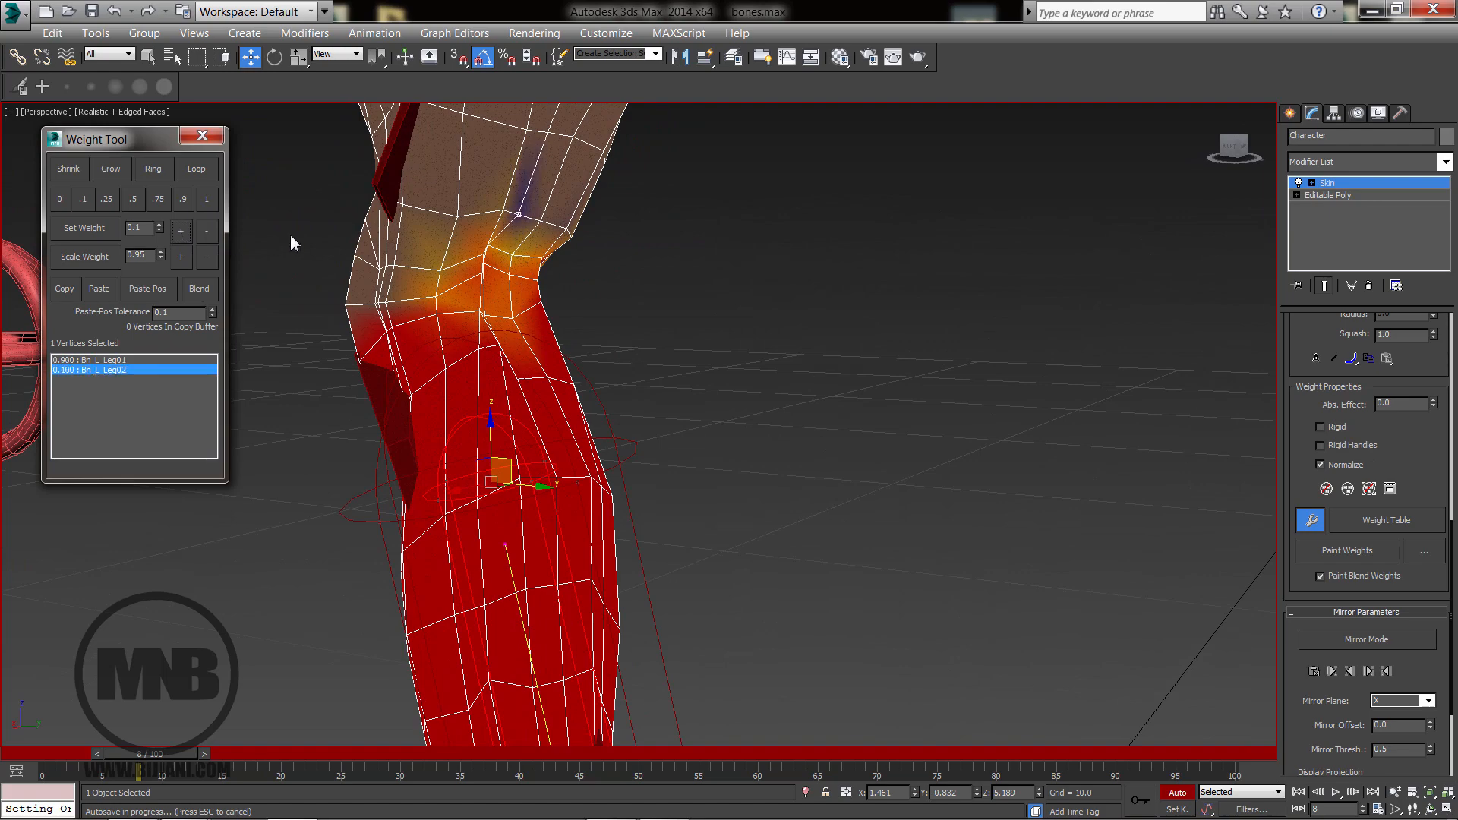
Select the row of four vertices across the back of the lower thigh and raise their Bn_L_Leg02 weight to 0.3.
{"action": "middle_click_drag", "start_coordinate": [519, 220], "coordinate": [608, 216], "text": "alt"}
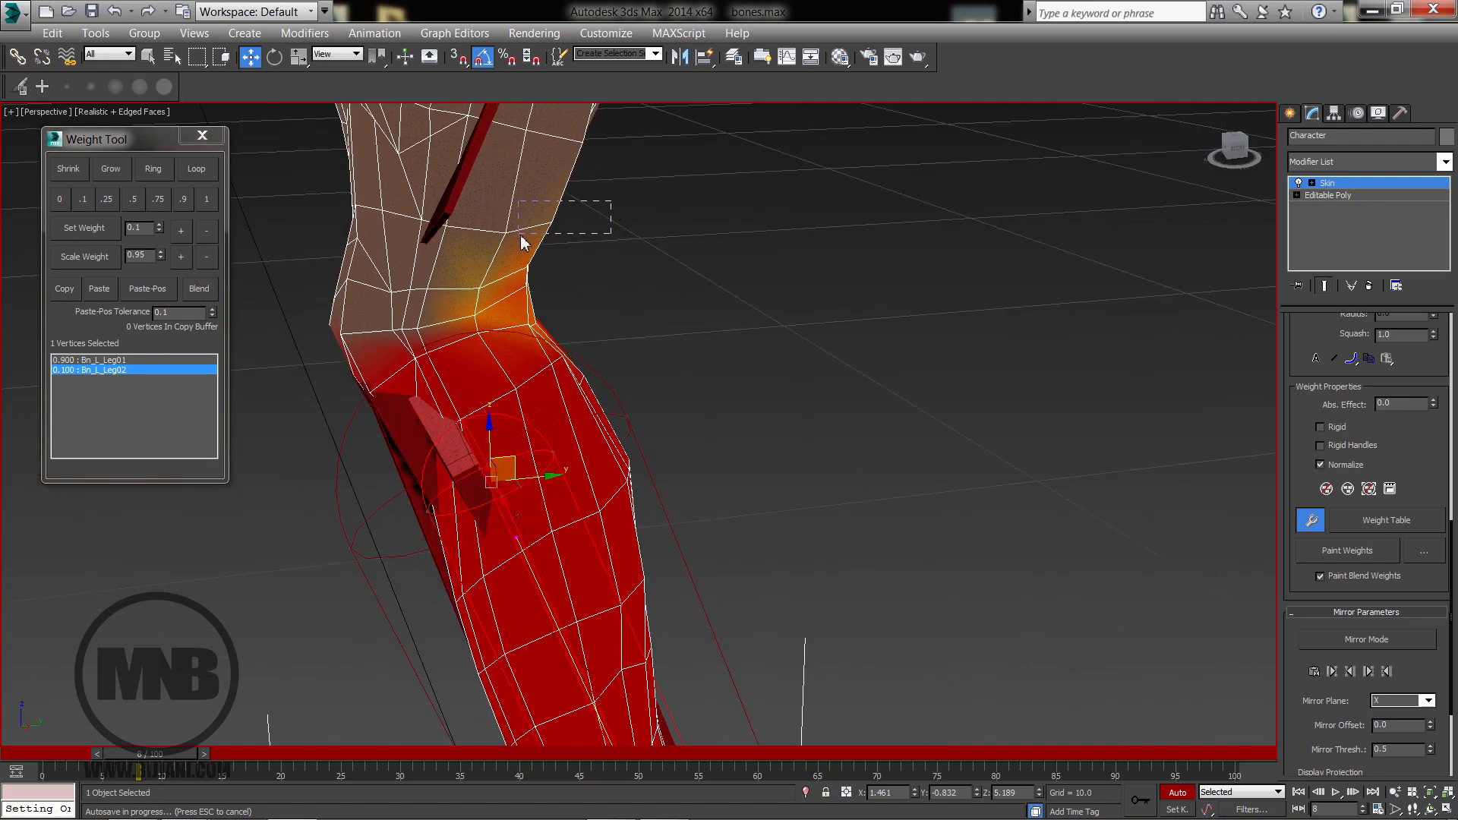
{"action": "left_click_drag", "start_coordinate": [521, 235], "coordinate": [521, 236]}
{"action": "middle_click_drag", "start_coordinate": [521, 236], "coordinate": [477, 249], "text": "alt"}
{"action": "left_click", "coordinate": [180, 231]}
{"action": "left_click", "coordinate": [181, 231]}
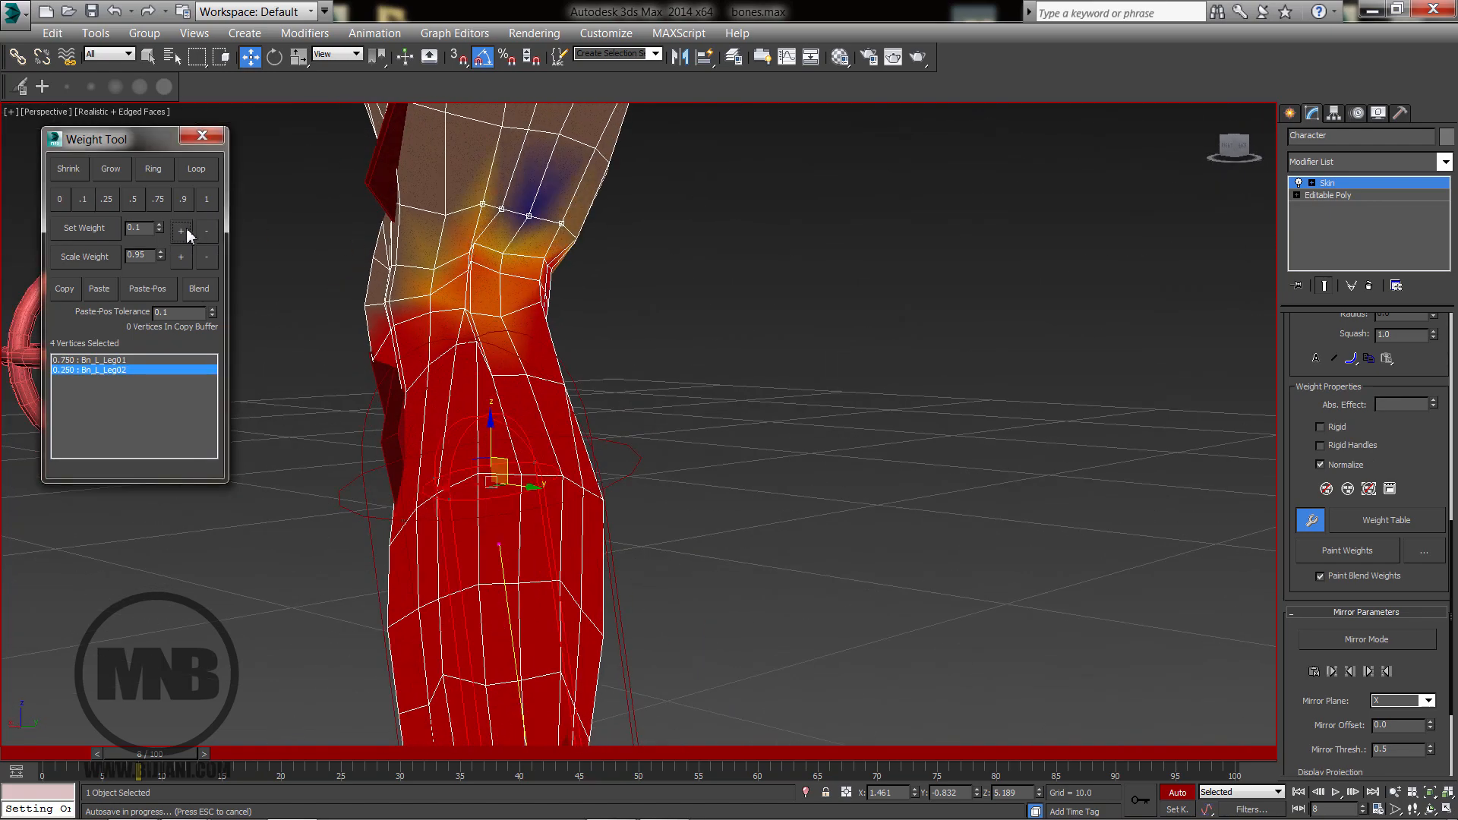
{"action": "mouse_move", "coordinate": [456, 326]}
{"action": "middle_mouse_down", "text": "alt"}
{"action": "mouse_move", "coordinate": [579, 325]}
{"action": "mouse_move", "coordinate": [500, 281]}
{"action": "middle_mouse_up", "text": "alt"}
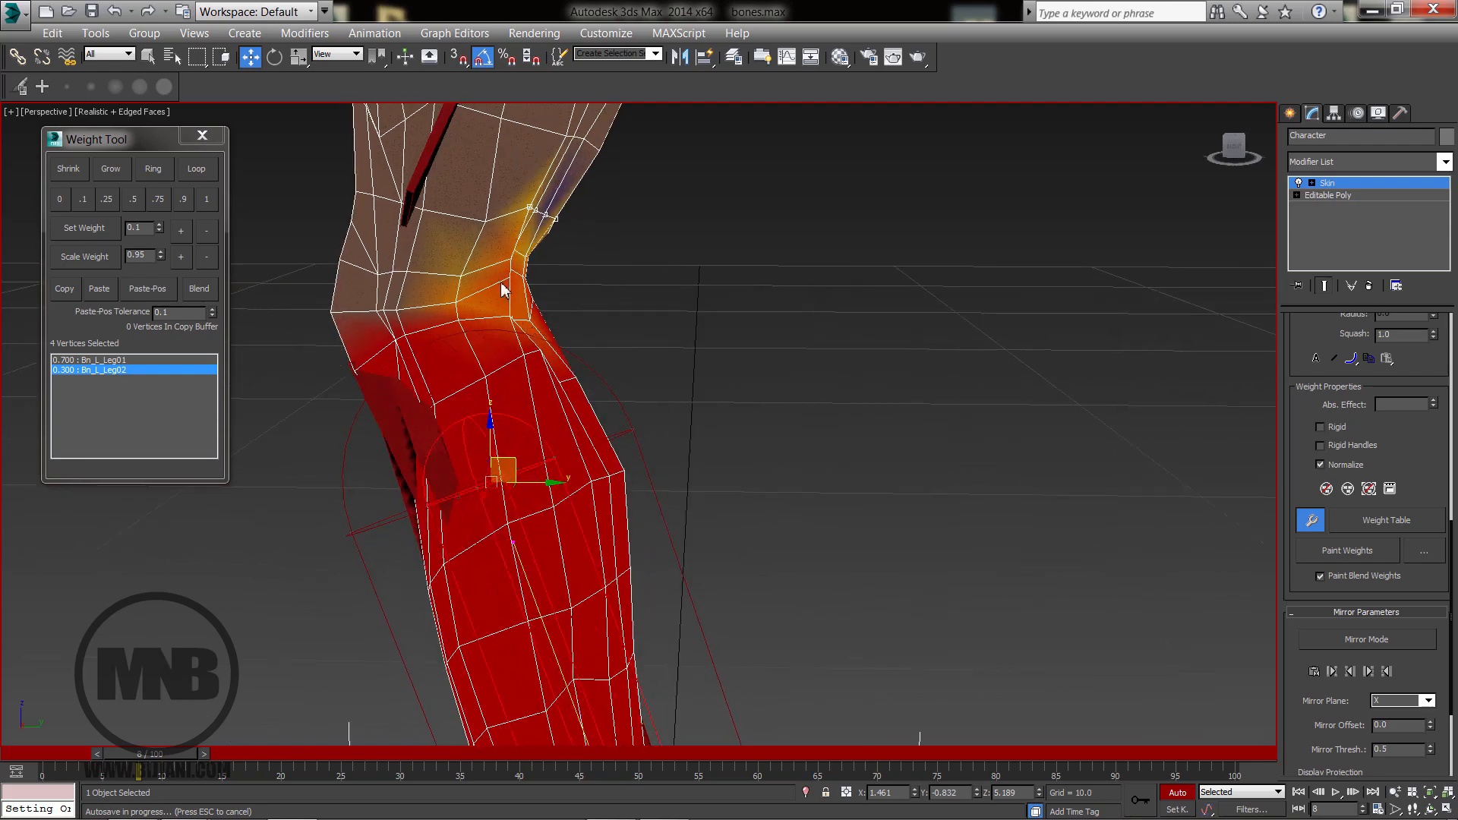
Set the Bn_L_Leg02 weight to 0.1 on the side vertex of the lower thigh and 0.3 on the back vertex at the opposite side.
{"action": "left_click", "coordinate": [485, 222]}
{"action": "left_click", "coordinate": [181, 231]}
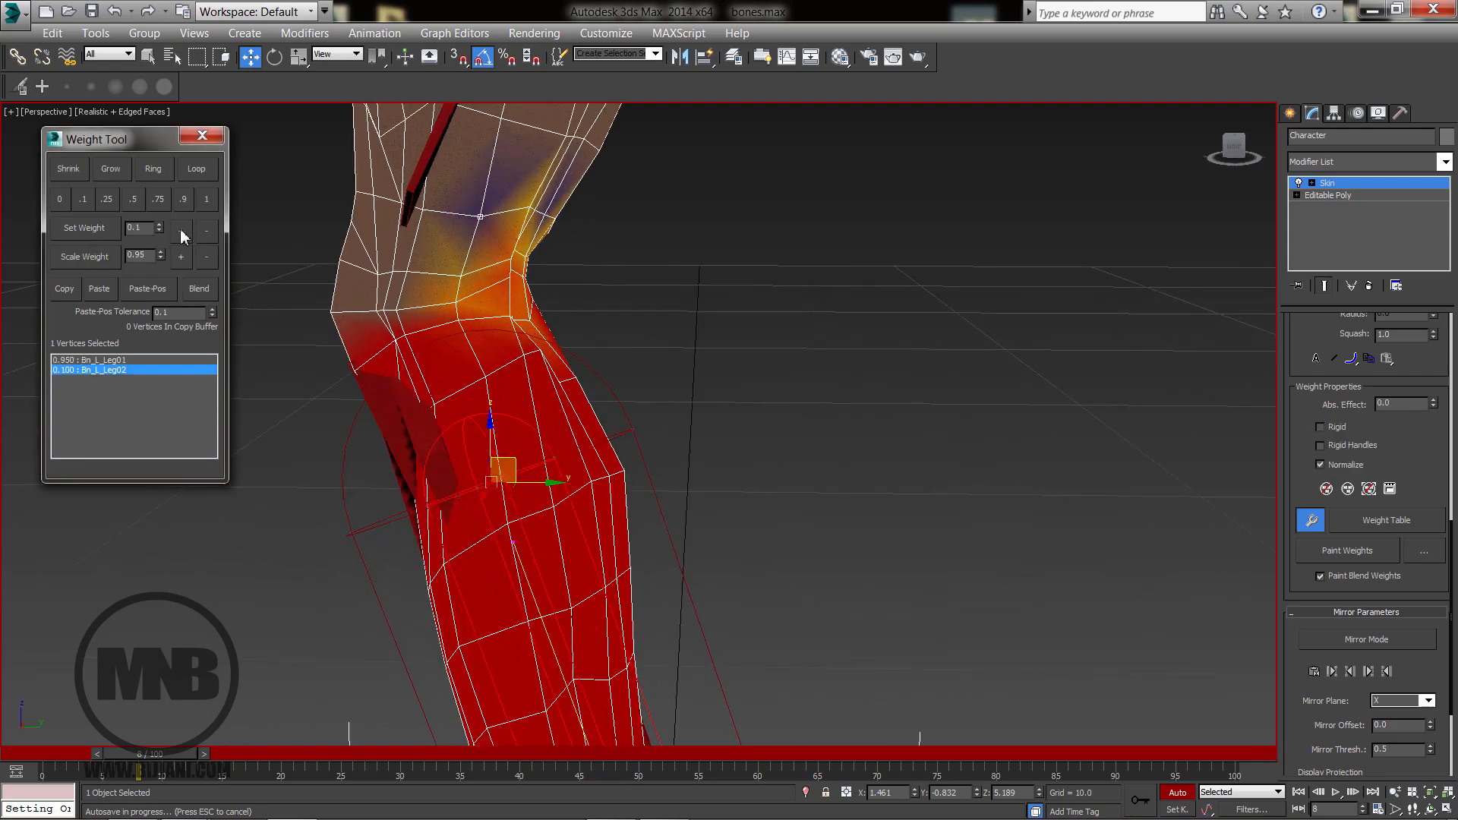
{"action": "middle_click_drag", "start_coordinate": [395, 241], "coordinate": [462, 236], "text": "alt"}
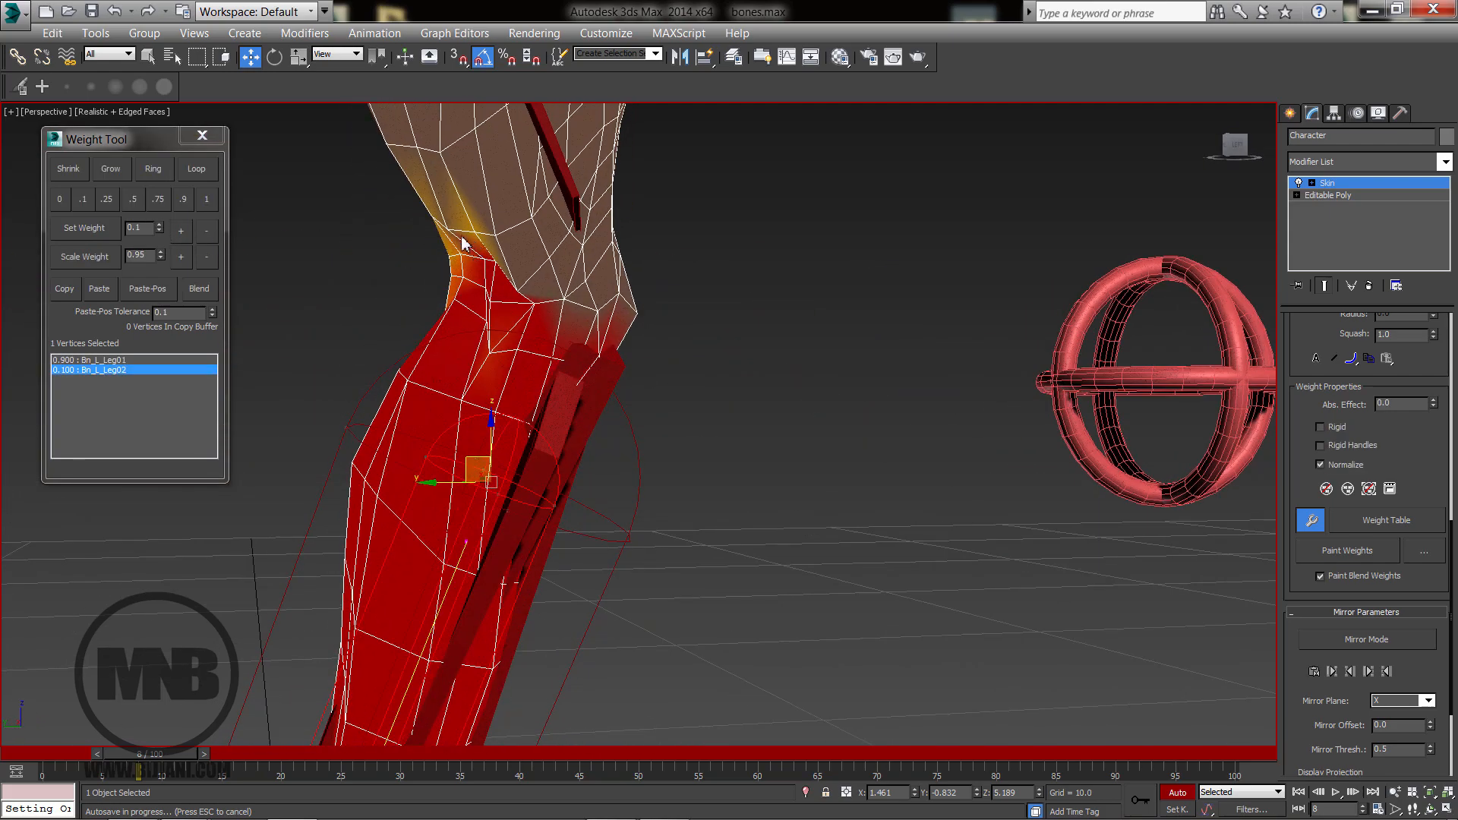
{"action": "left_click", "coordinate": [180, 231]}
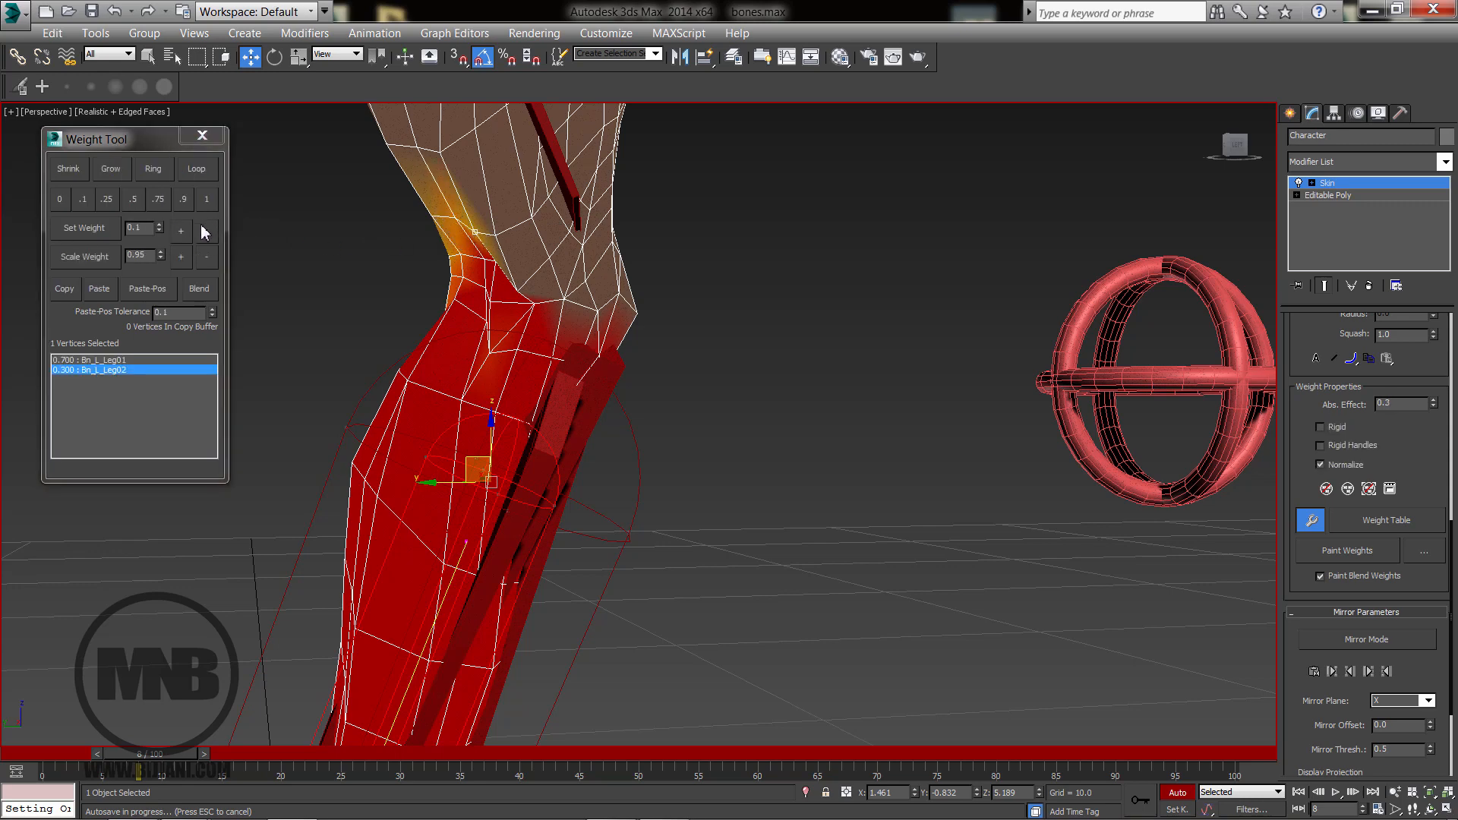
Select the neighbouring lower-thigh vertex toward the front on the opposite side and raise its Bn_L_Leg02 weight to 0.2.
{"action": "left_click", "coordinate": [495, 238]}
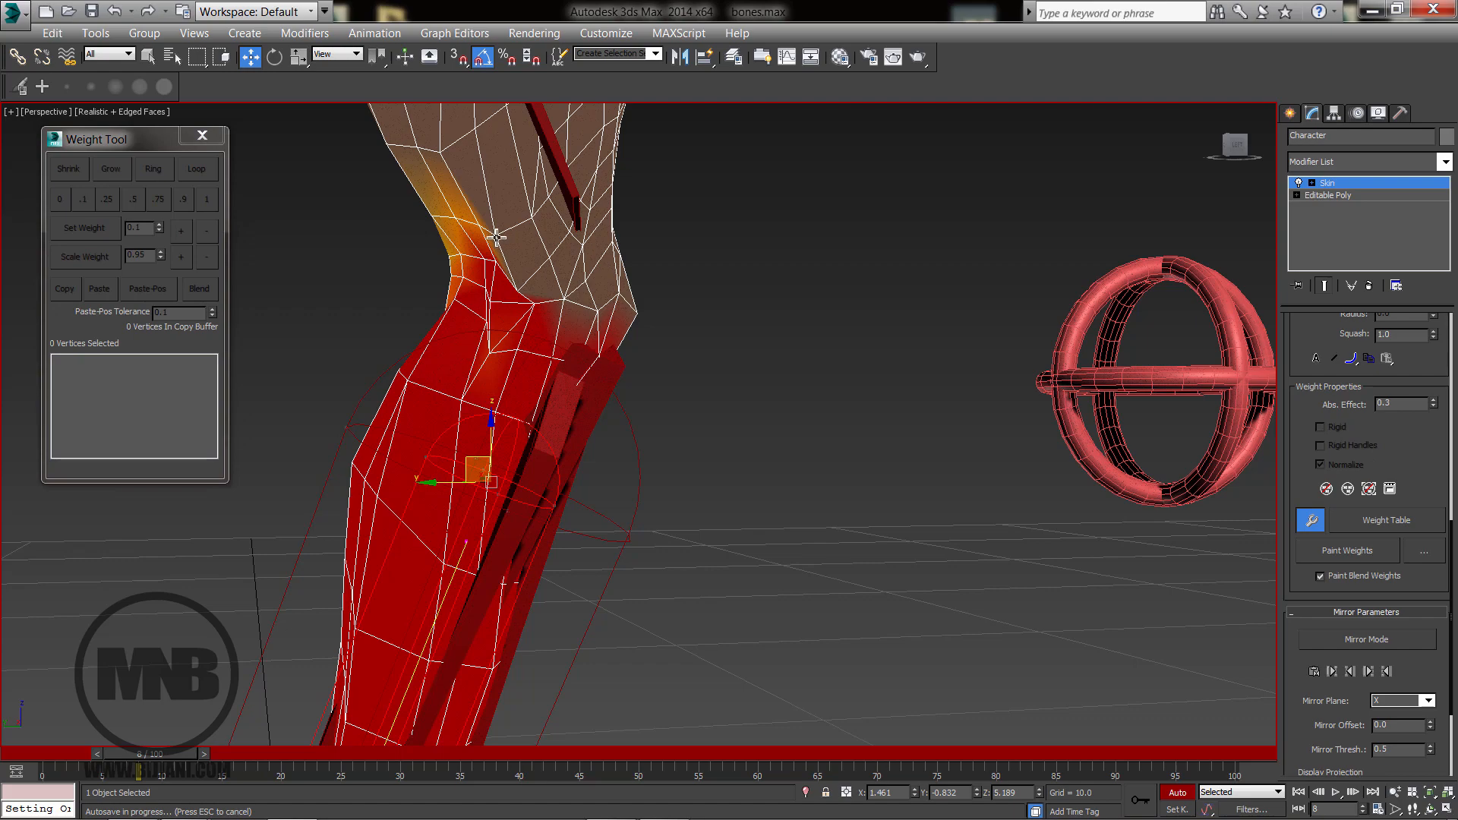
{"action": "left_click", "coordinate": [496, 238]}
{"action": "left_click", "coordinate": [180, 231]}
{"action": "left_click", "coordinate": [181, 231]}
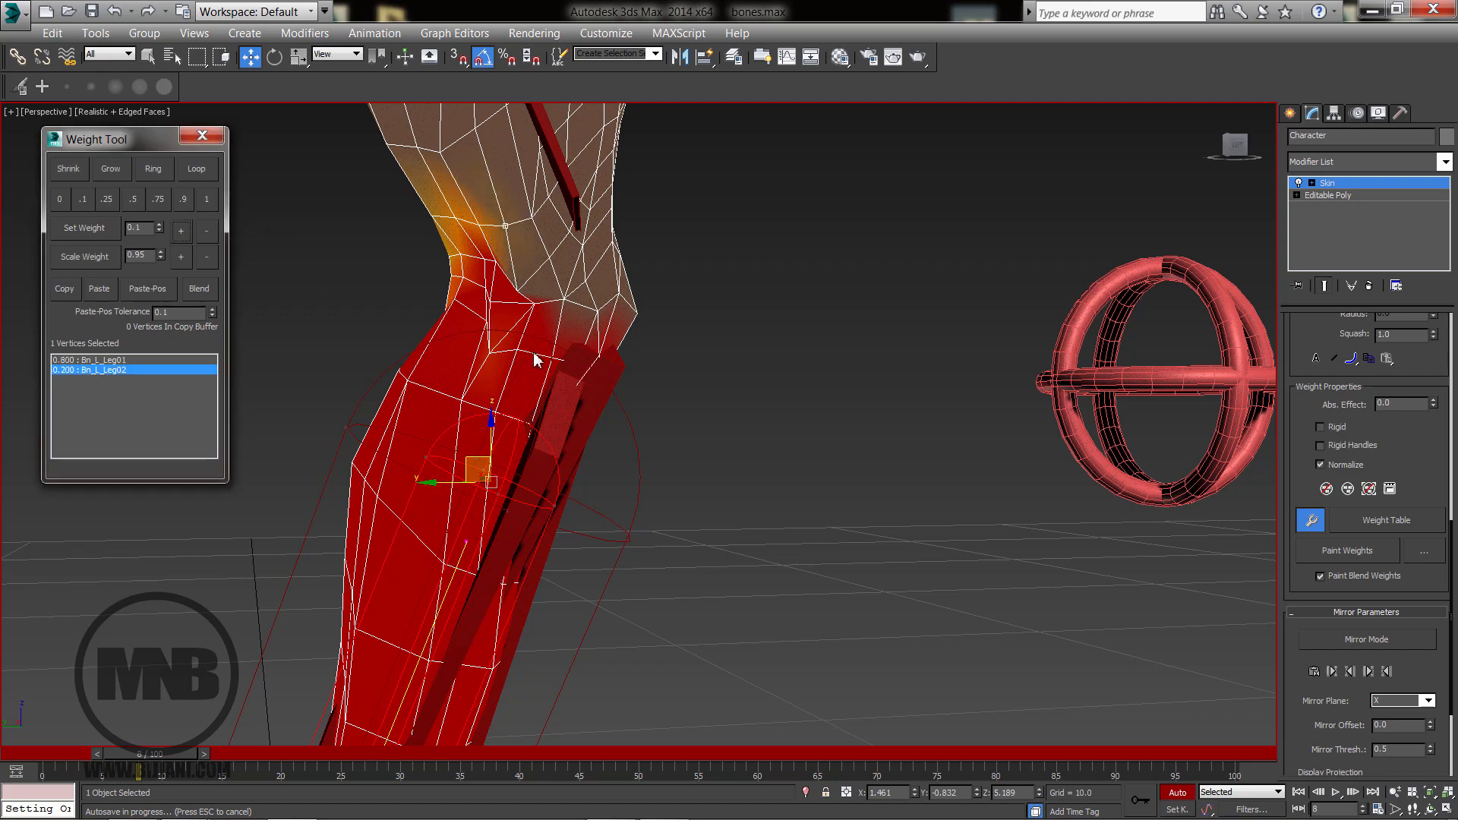
Go to frame 13 and examine the knee deformation in the more strongly bent pose.
{"action": "mouse_move", "coordinate": [533, 352]}
{"action": "middle_mouse_down", "text": "alt"}
{"action": "mouse_move", "coordinate": [705, 366]}
{"action": "mouse_move", "coordinate": [553, 339]}
{"action": "mouse_move", "coordinate": [648, 365]}
{"action": "middle_mouse_up", "text": "alt"}
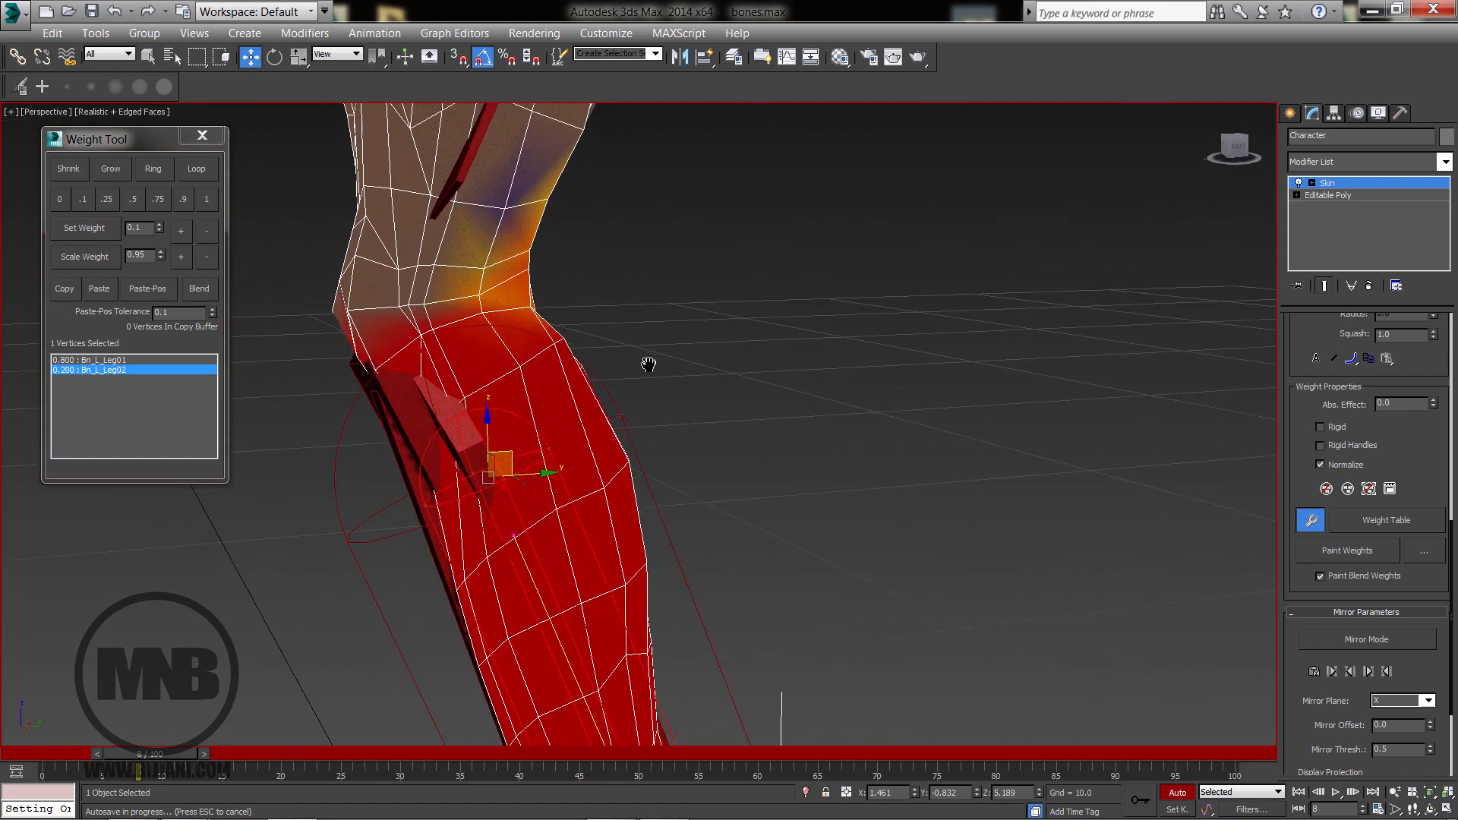
{"action": "scroll", "coordinate": [657, 362], "scroll_direction": "down", "scroll_amount": 4}
{"action": "middle_click_drag", "start_coordinate": [627, 442], "coordinate": [602, 416]}
{"action": "left_click_drag", "start_coordinate": [199, 756], "coordinate": [226, 744]}
{"action": "key", "text": "w"}
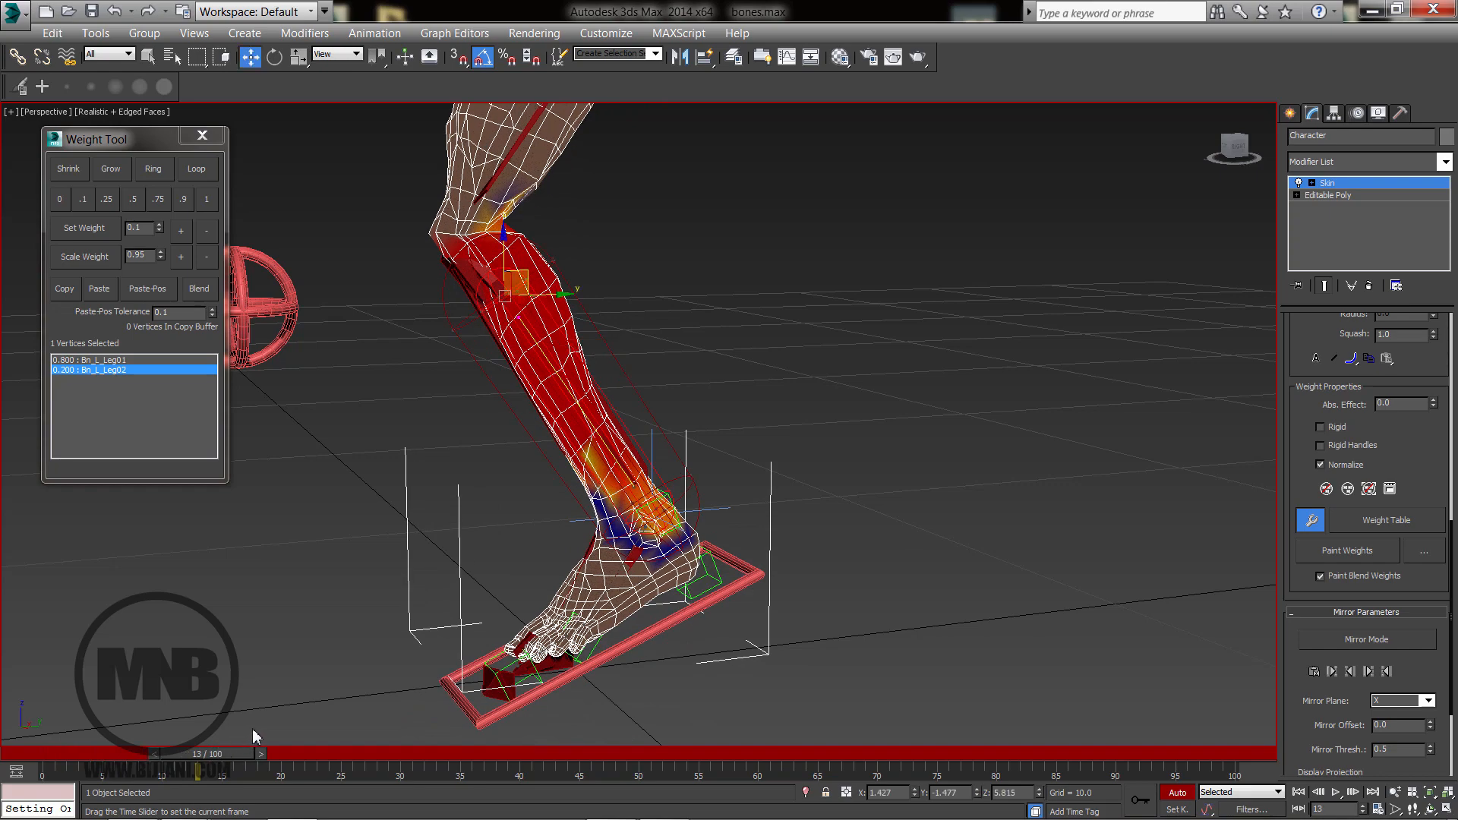
{"action": "middle_click_drag", "start_coordinate": [805, 474], "coordinate": [749, 511], "text": "alt"}
{"action": "scroll", "coordinate": [654, 413], "scroll_direction": "up", "scroll_amount": 4}
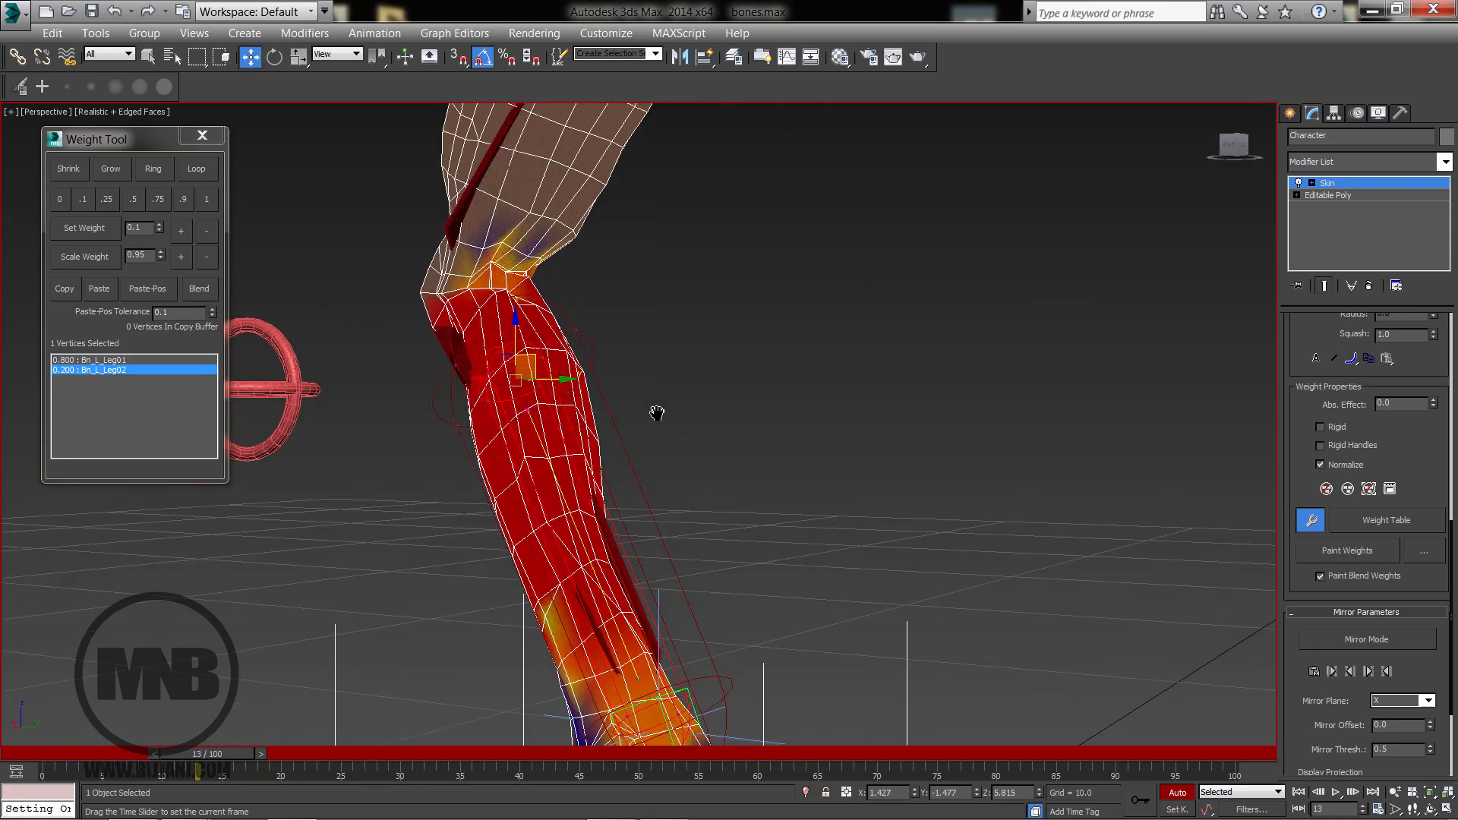
{"action": "middle_click_drag", "start_coordinate": [654, 413], "coordinate": [641, 322], "text": "alt"}
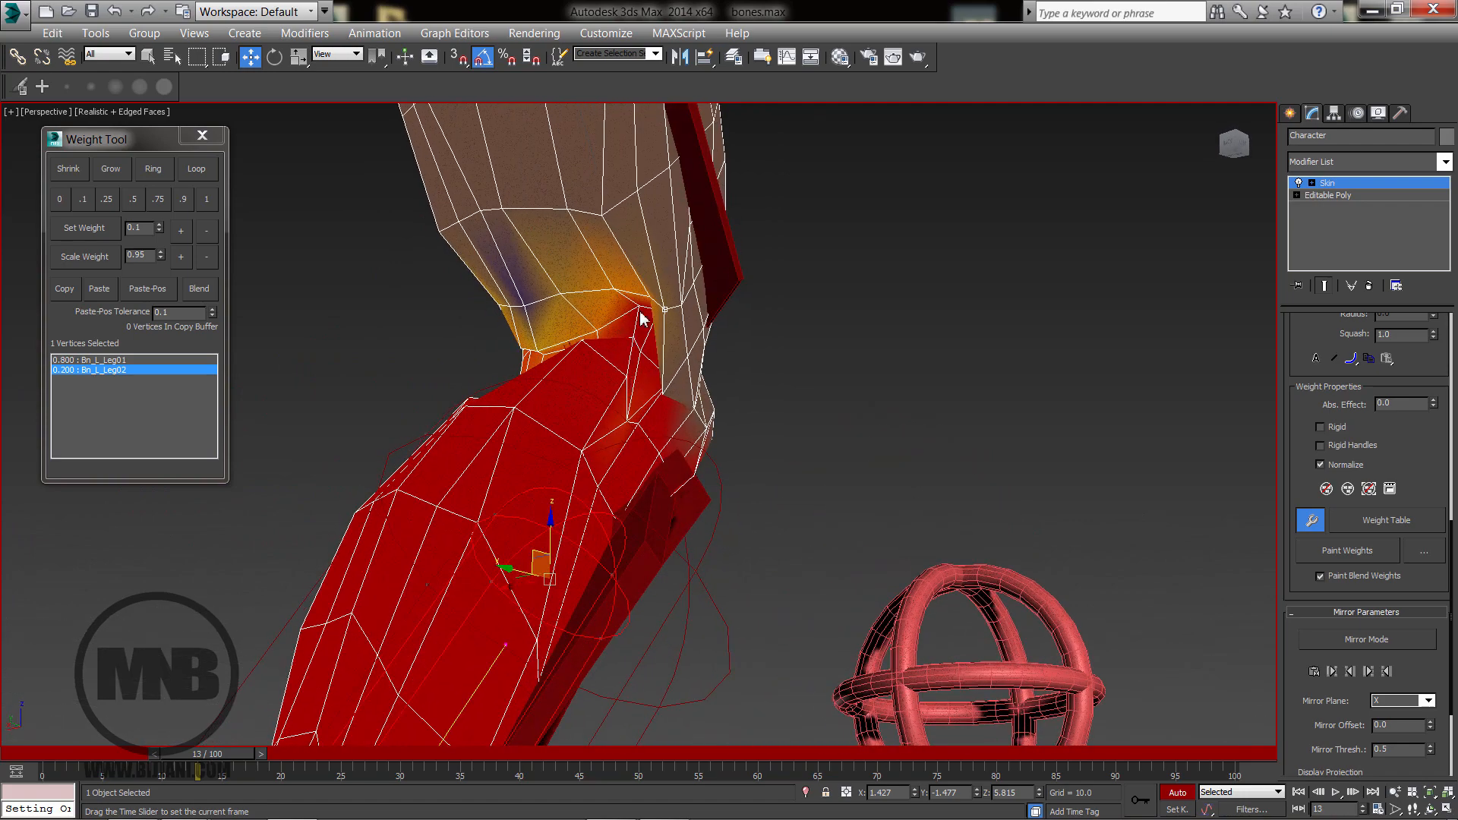
Select the fully Bn_L_Leg02-weighted vertex poking into the side of the knee crease and raise its Bn_L_Leg01 weight.
{"action": "left_click", "coordinate": [642, 311]}
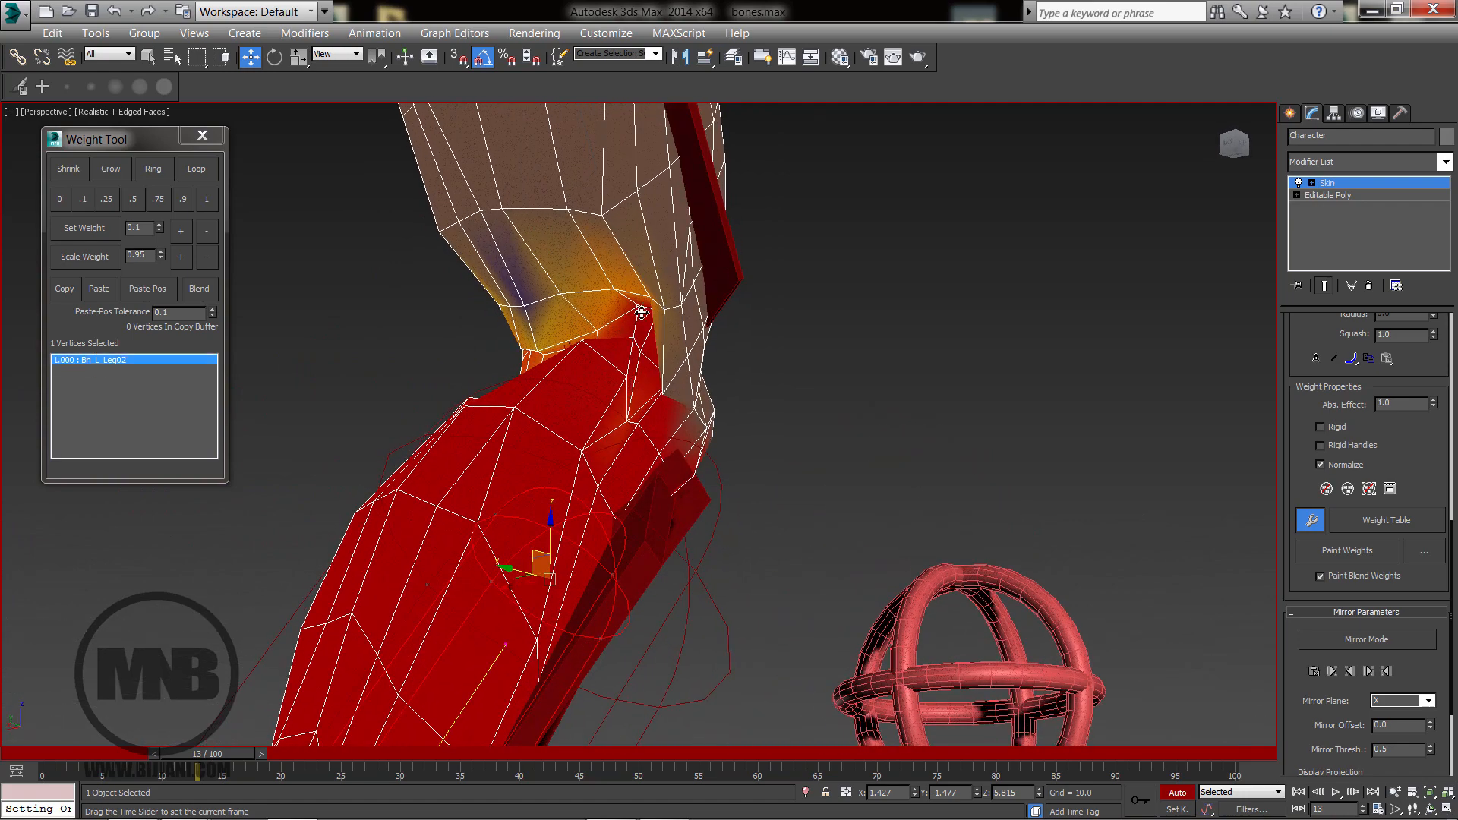
{"action": "left_click", "coordinate": [208, 238]}
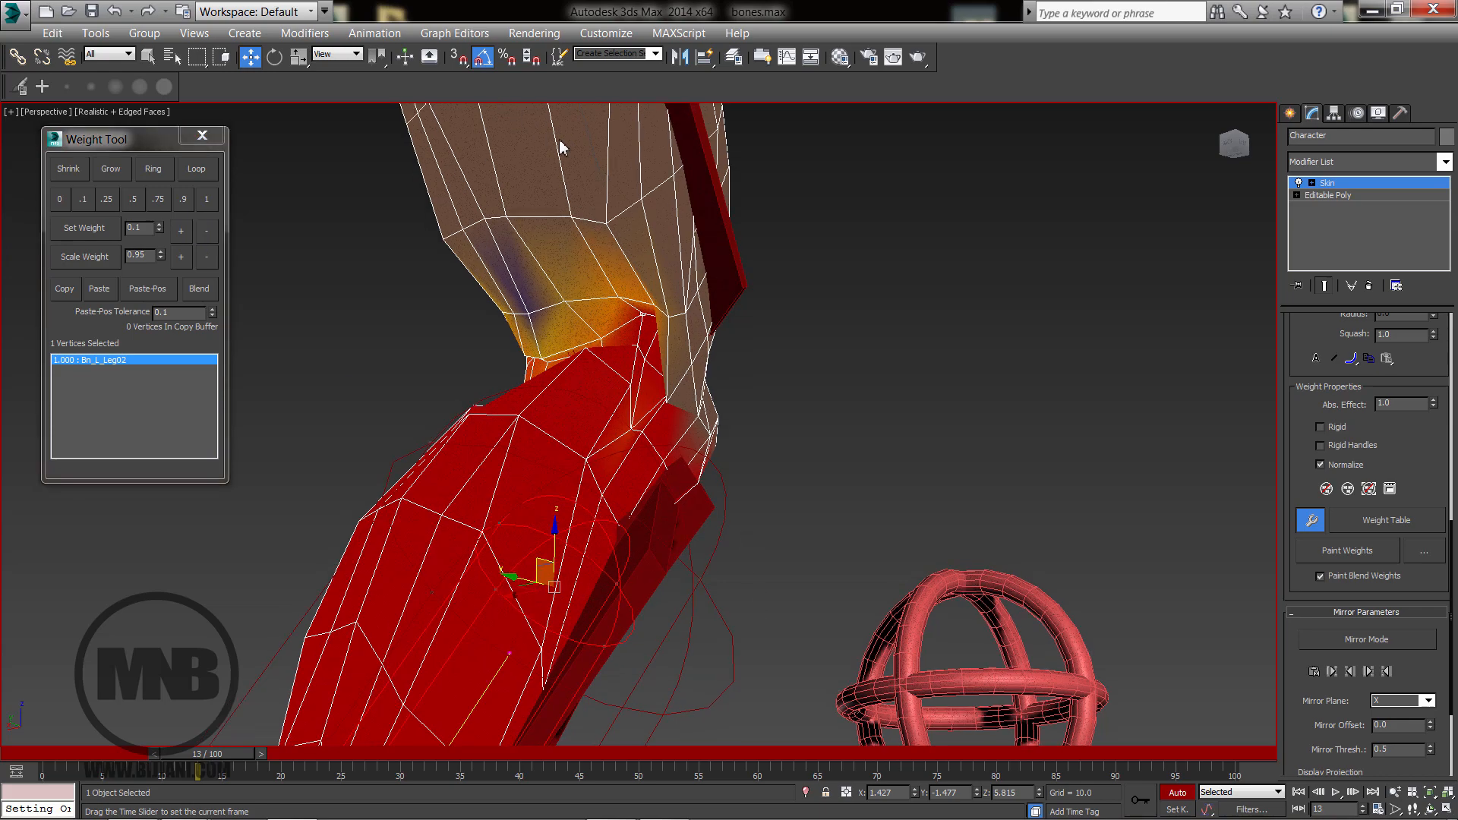
{"action": "left_click", "coordinate": [584, 129]}
{"action": "left_click", "coordinate": [183, 226]}
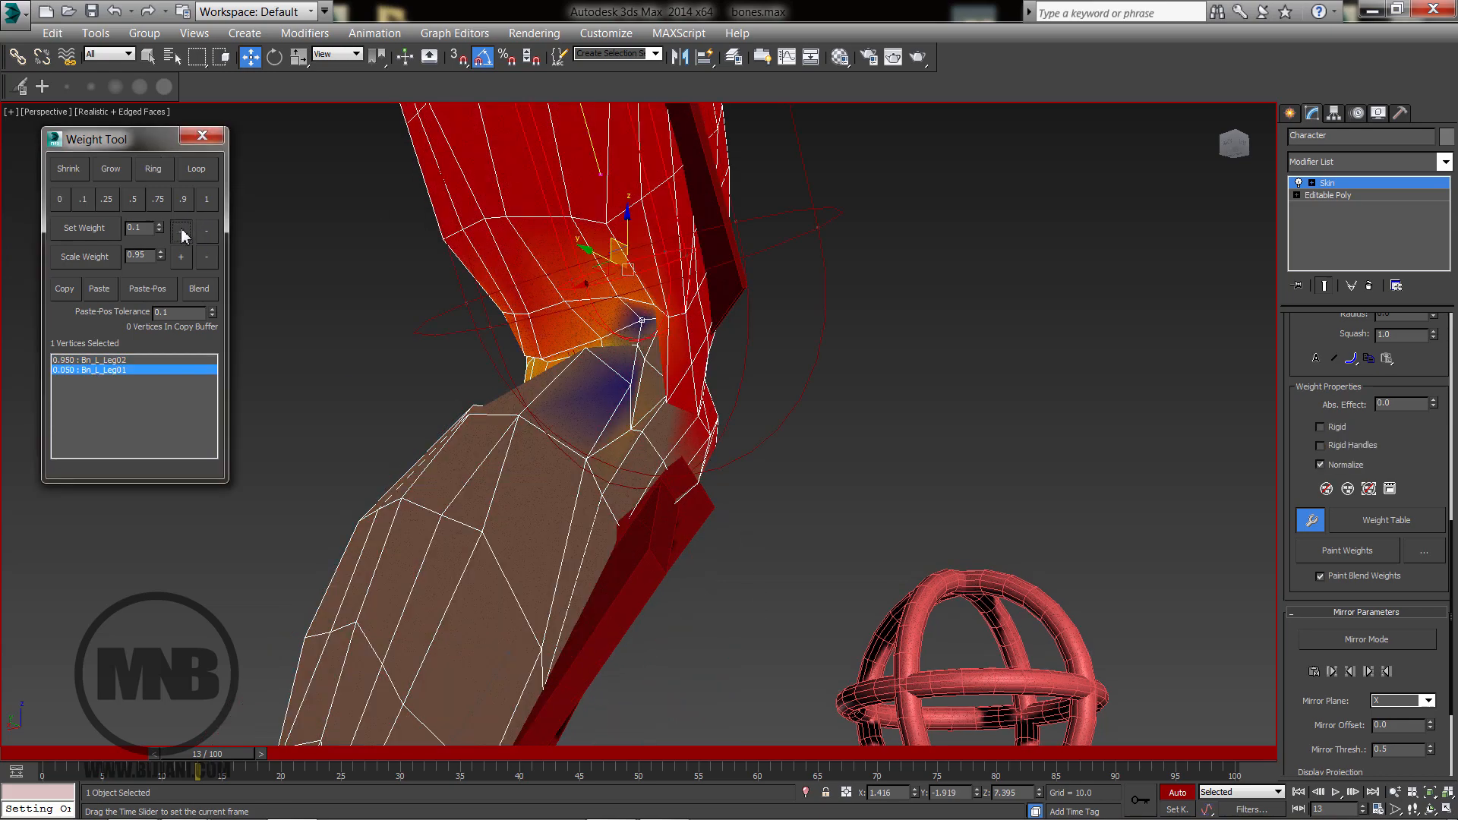
{"action": "left_click", "coordinate": [182, 231]}
Try to lower the Bn_L_Leg01 weight of the vertex below the side of the knee crease.
{"action": "middle_click_drag", "start_coordinate": [346, 300], "coordinate": [554, 318], "text": "alt"}
{"action": "middle_click_drag", "start_coordinate": [722, 368], "coordinate": [677, 417], "text": "alt"}
{"action": "left_click", "coordinate": [672, 416]}
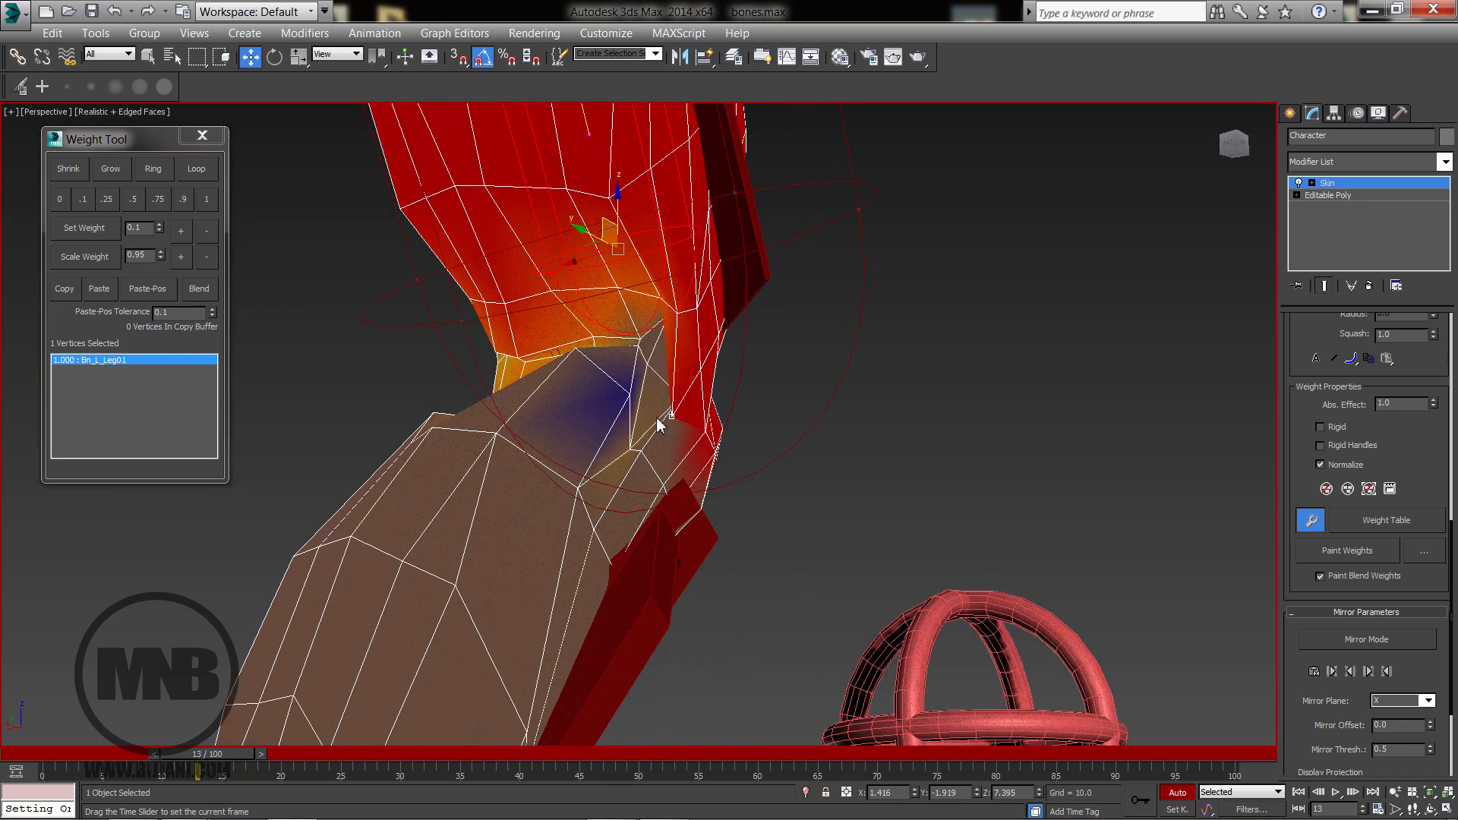
{"action": "left_click", "coordinate": [210, 232]}
Select the vertex at the side end of the knee crease and raise its Bn_L_Leg01 weight to 0.2.
{"action": "middle_click_drag", "start_coordinate": [660, 349], "coordinate": [731, 342], "text": "alt"}
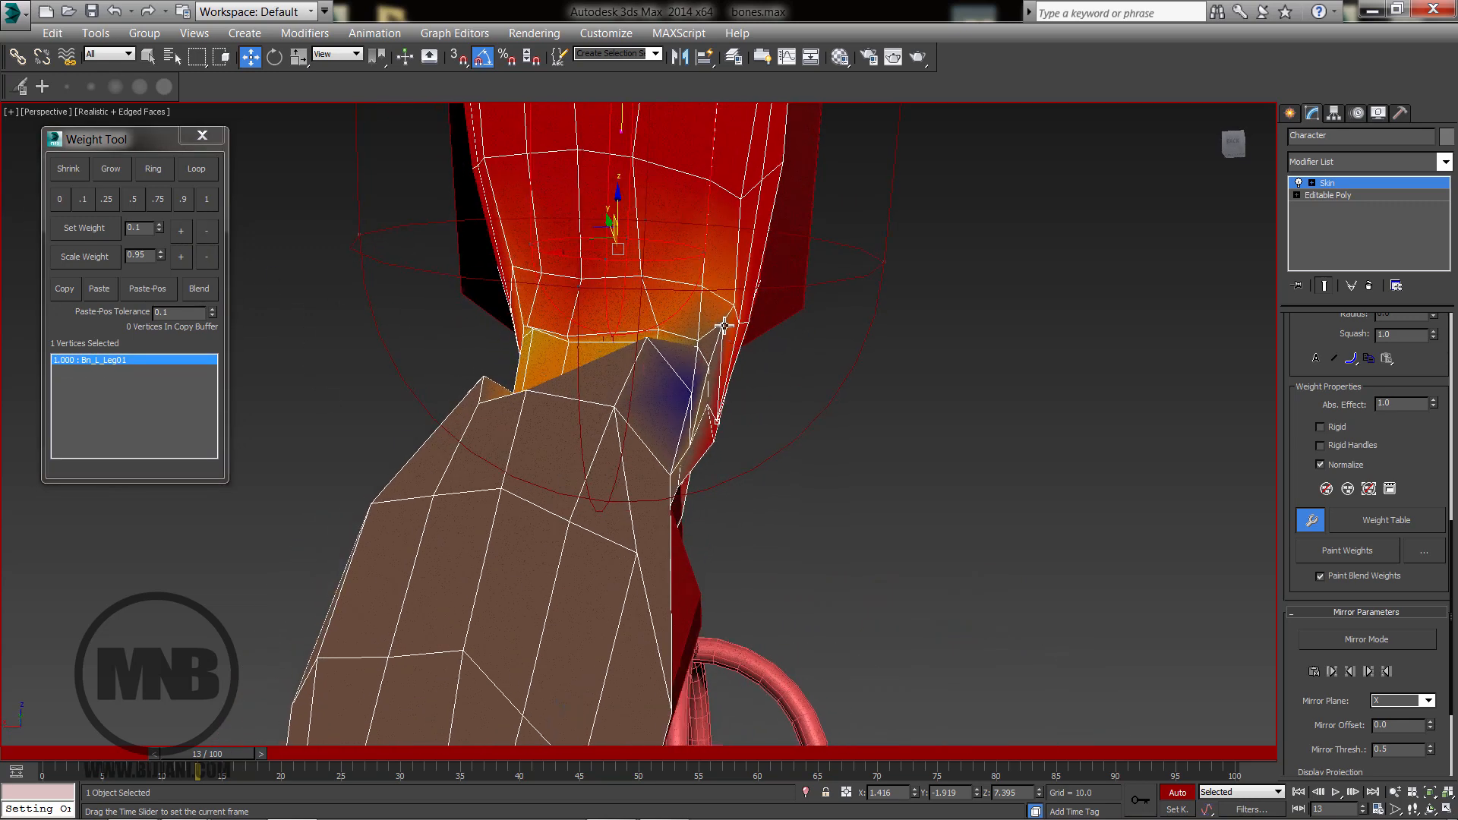
{"action": "left_click", "coordinate": [724, 325]}
{"action": "left_click", "coordinate": [189, 232]}
{"action": "left_click", "coordinate": [189, 232]}
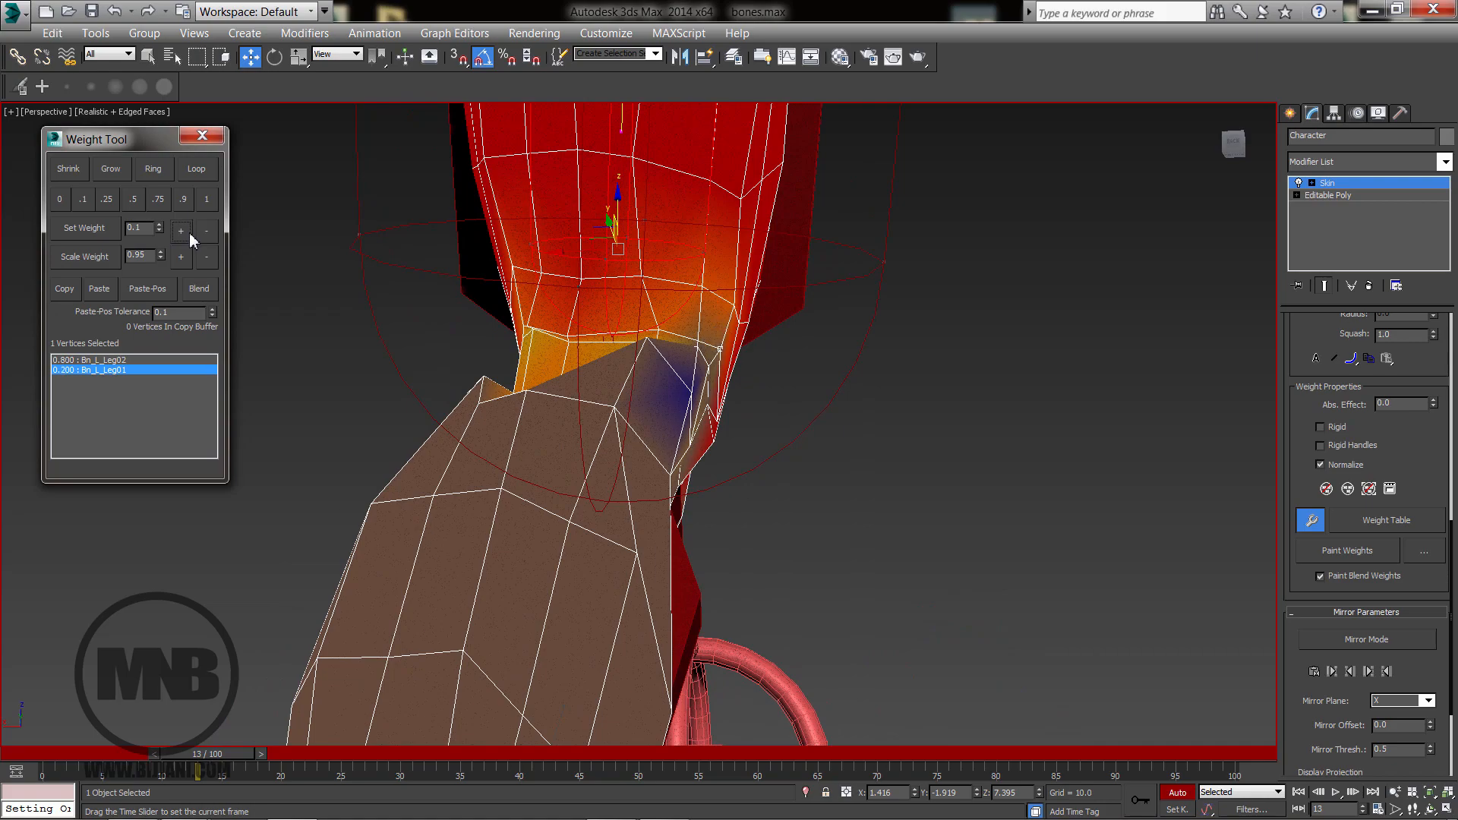
Lower the Bn_L_Leg01 weight of the vertices just below the crease at the back of the knee, setting the first to 0.3.
{"action": "middle_click_drag", "start_coordinate": [456, 341], "coordinate": [370, 425], "text": "alt"}
{"action": "left_click", "coordinate": [207, 231]}
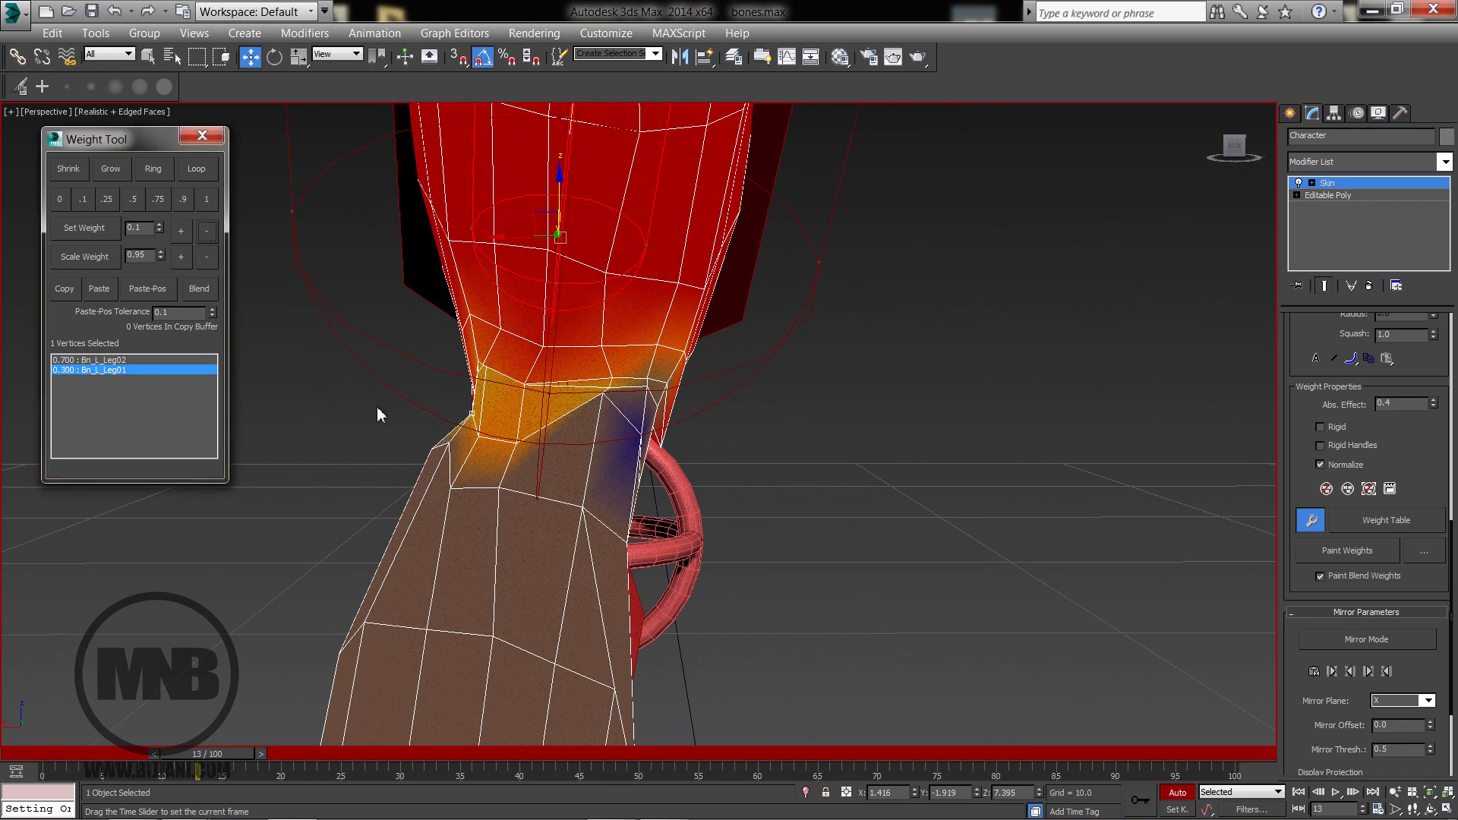
{"action": "left_click", "coordinate": [485, 436]}
{"action": "left_click", "coordinate": [206, 234]}
{"action": "left_click", "coordinate": [517, 443]}
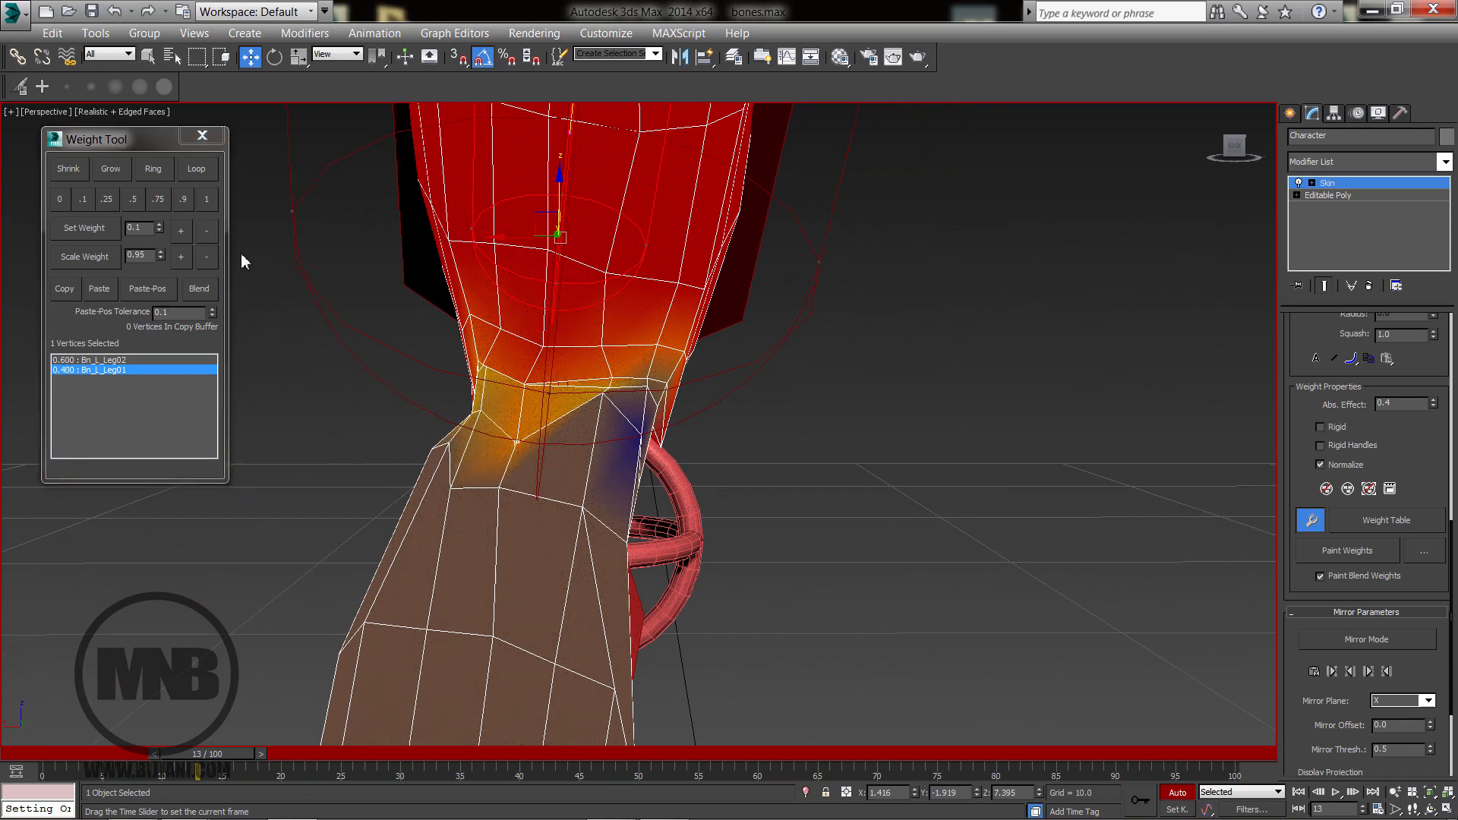
{"action": "left_click", "coordinate": [207, 232]}
Make the lower-leg bone Bn_L_Leg02 the active bone for weighting the side of the knee.
{"action": "middle_click_drag", "start_coordinate": [684, 456], "coordinate": [533, 449], "text": "alt"}
{"action": "scroll", "coordinate": [557, 430], "scroll_direction": "down", "scroll_amount": 6}
{"action": "scroll", "coordinate": [510, 350], "scroll_direction": "up", "scroll_amount": 5}
{"action": "scroll", "coordinate": [533, 449], "scroll_direction": "up", "scroll_amount": 4}
{"action": "left_click", "coordinate": [570, 390]}
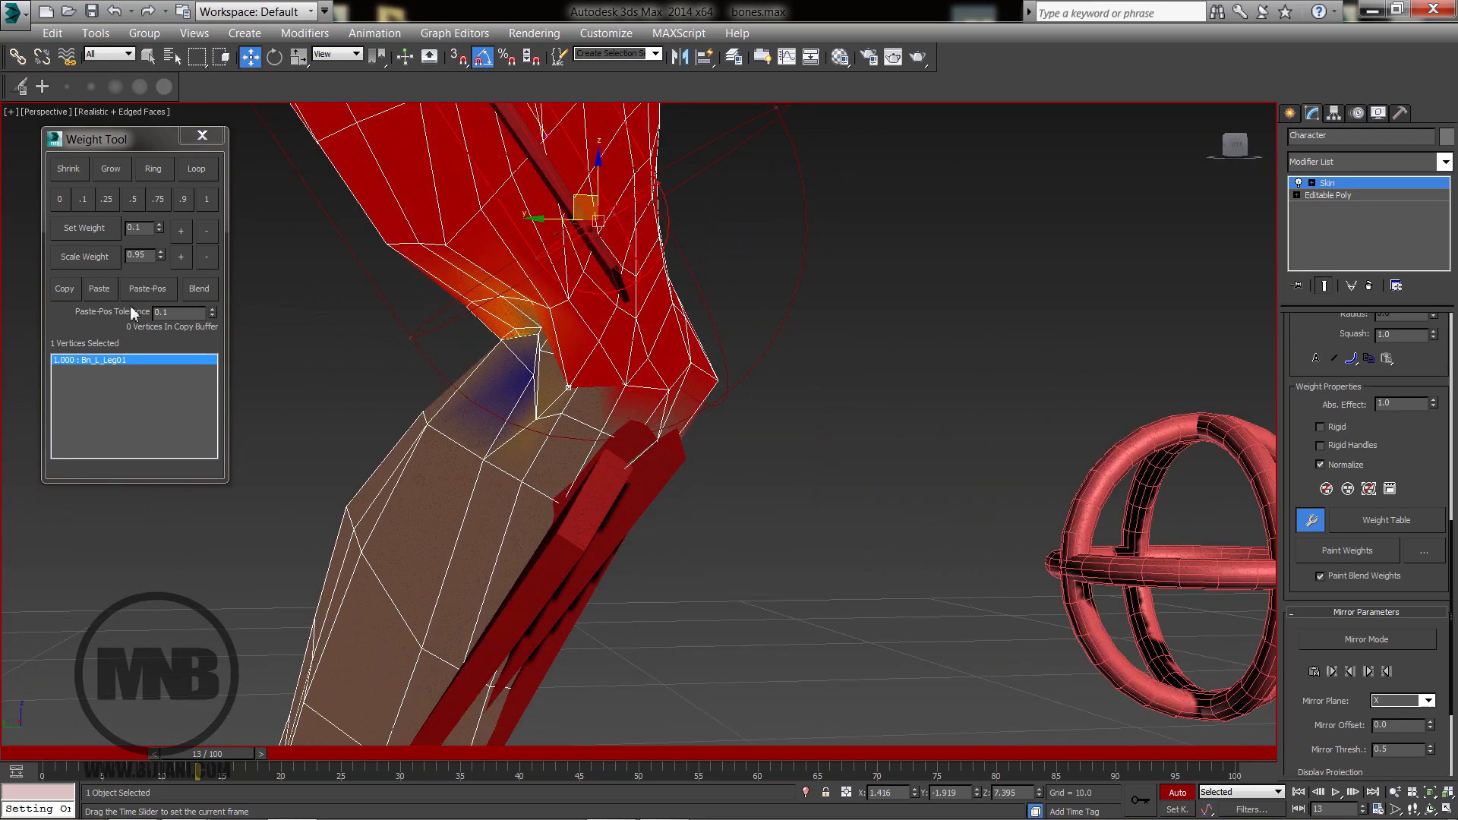
{"action": "middle_click_drag", "start_coordinate": [470, 495], "coordinate": [472, 439]}
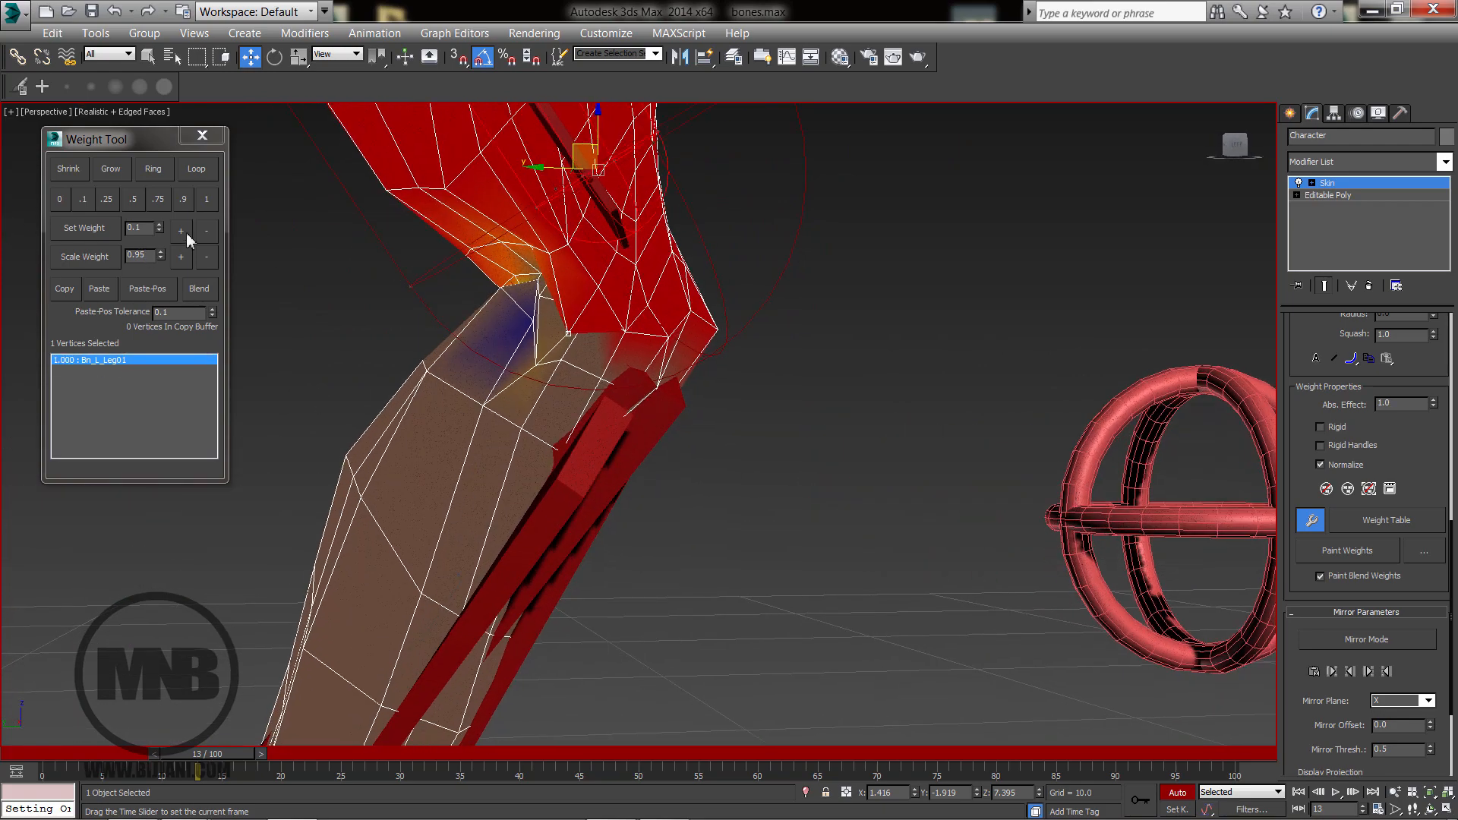
{"action": "middle_click_drag", "start_coordinate": [423, 590], "coordinate": [427, 538]}
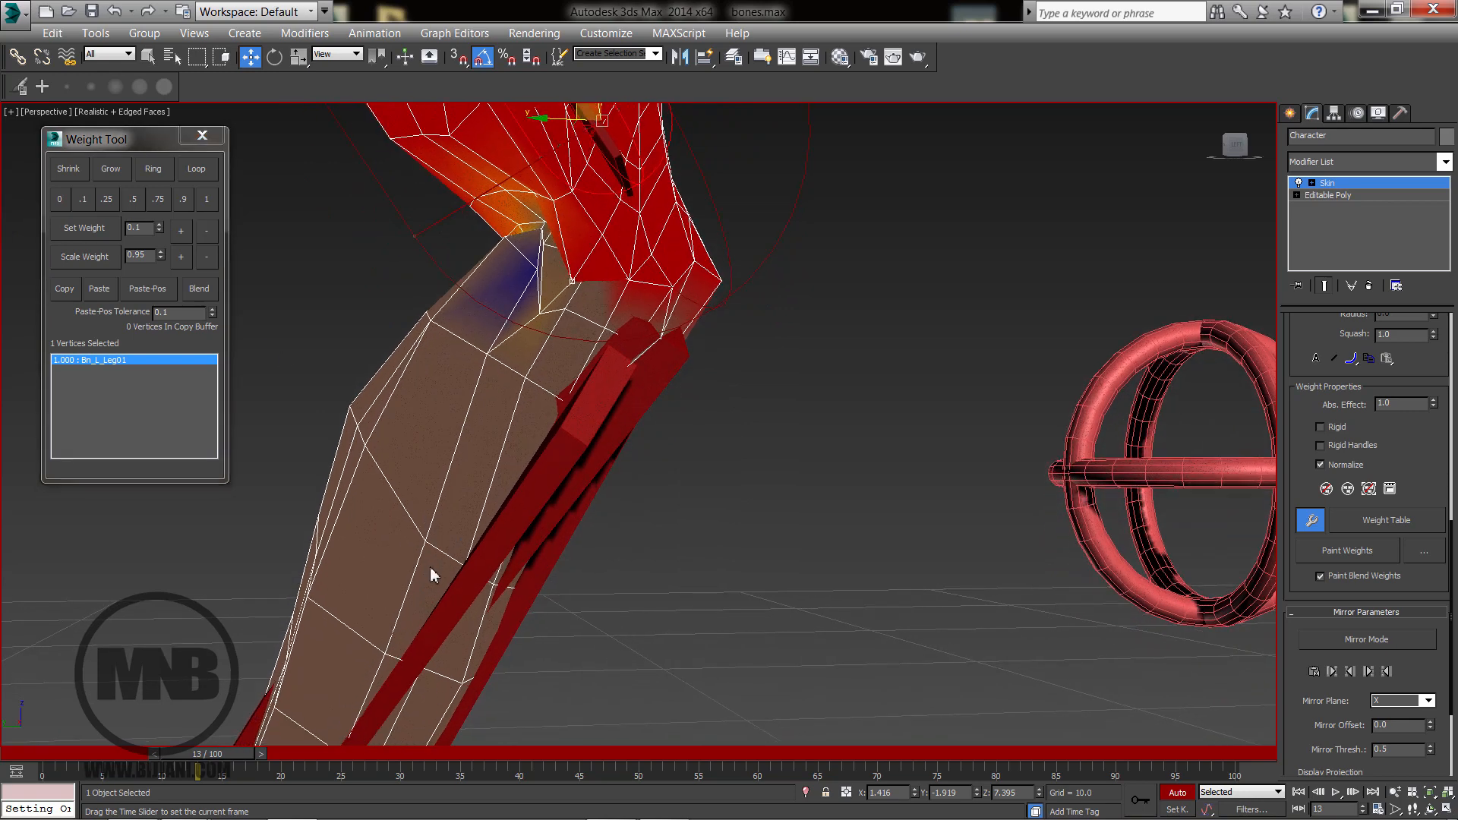
{"action": "left_click", "coordinate": [431, 568]}
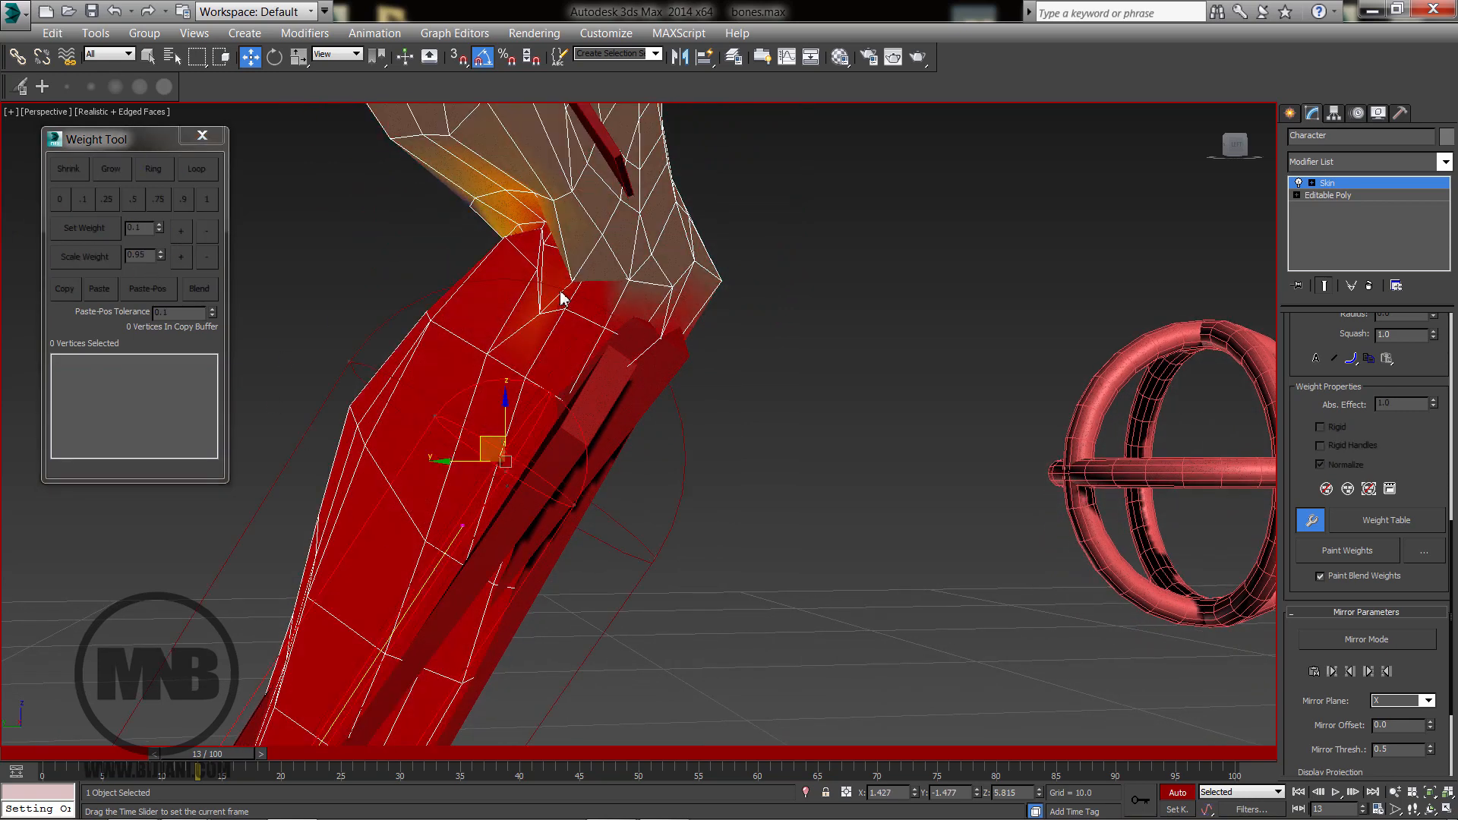
Select the vertex below the side of the knee crease and raise its Bn_L_Leg02 weight to 0.95.
{"action": "left_click", "coordinate": [540, 313]}
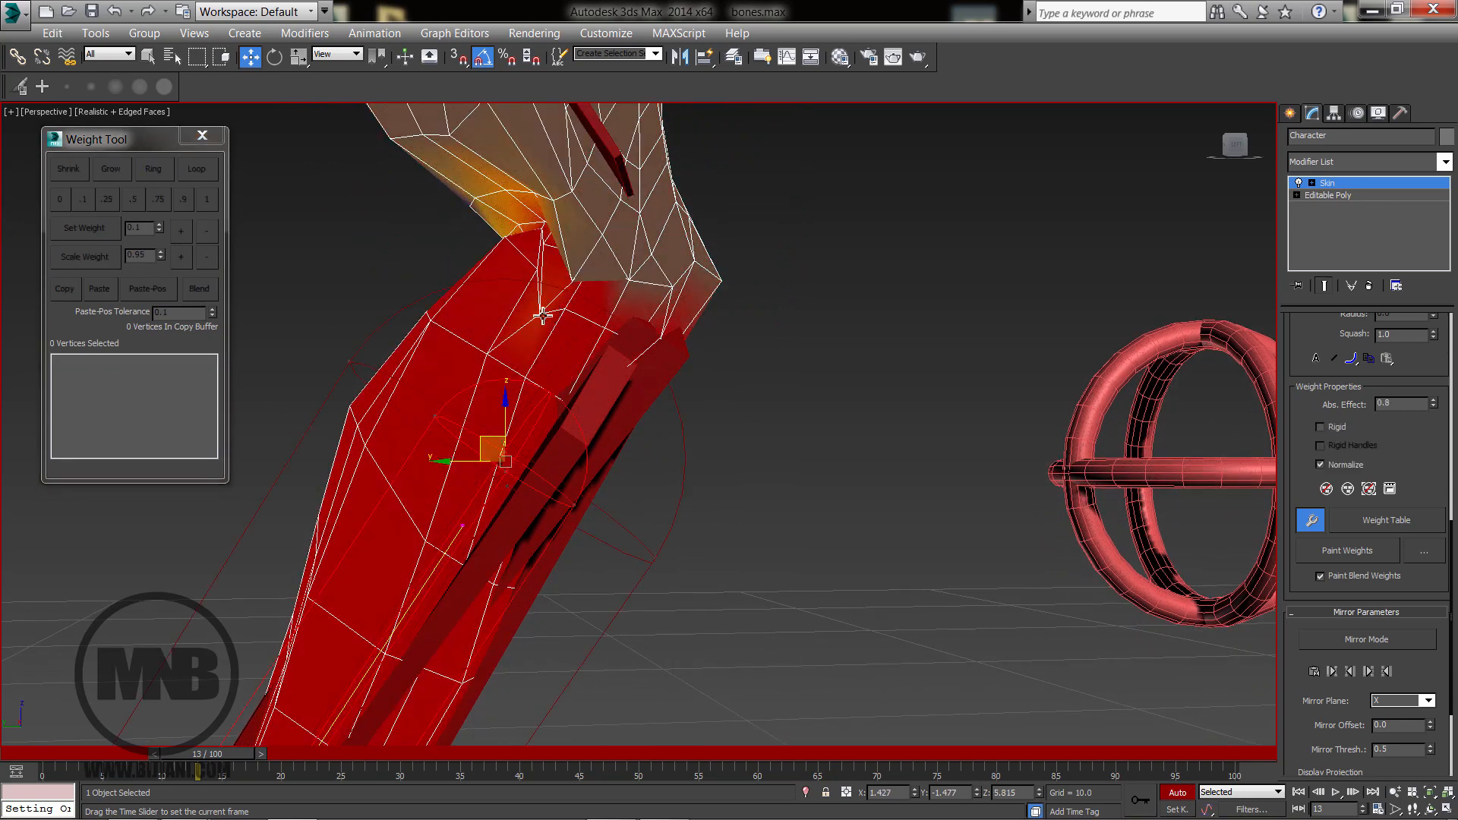
{"action": "left_click", "coordinate": [182, 231]}
{"action": "left_click", "coordinate": [183, 231]}
{"action": "left_click", "coordinate": [183, 231]}
Select the fully Bn_L_Leg01-weighted vertex on the side of the knee and raise its Bn_L_Leg02 weight to 0.45.
{"action": "middle_click_drag", "start_coordinate": [488, 367], "coordinate": [566, 306], "text": "alt"}
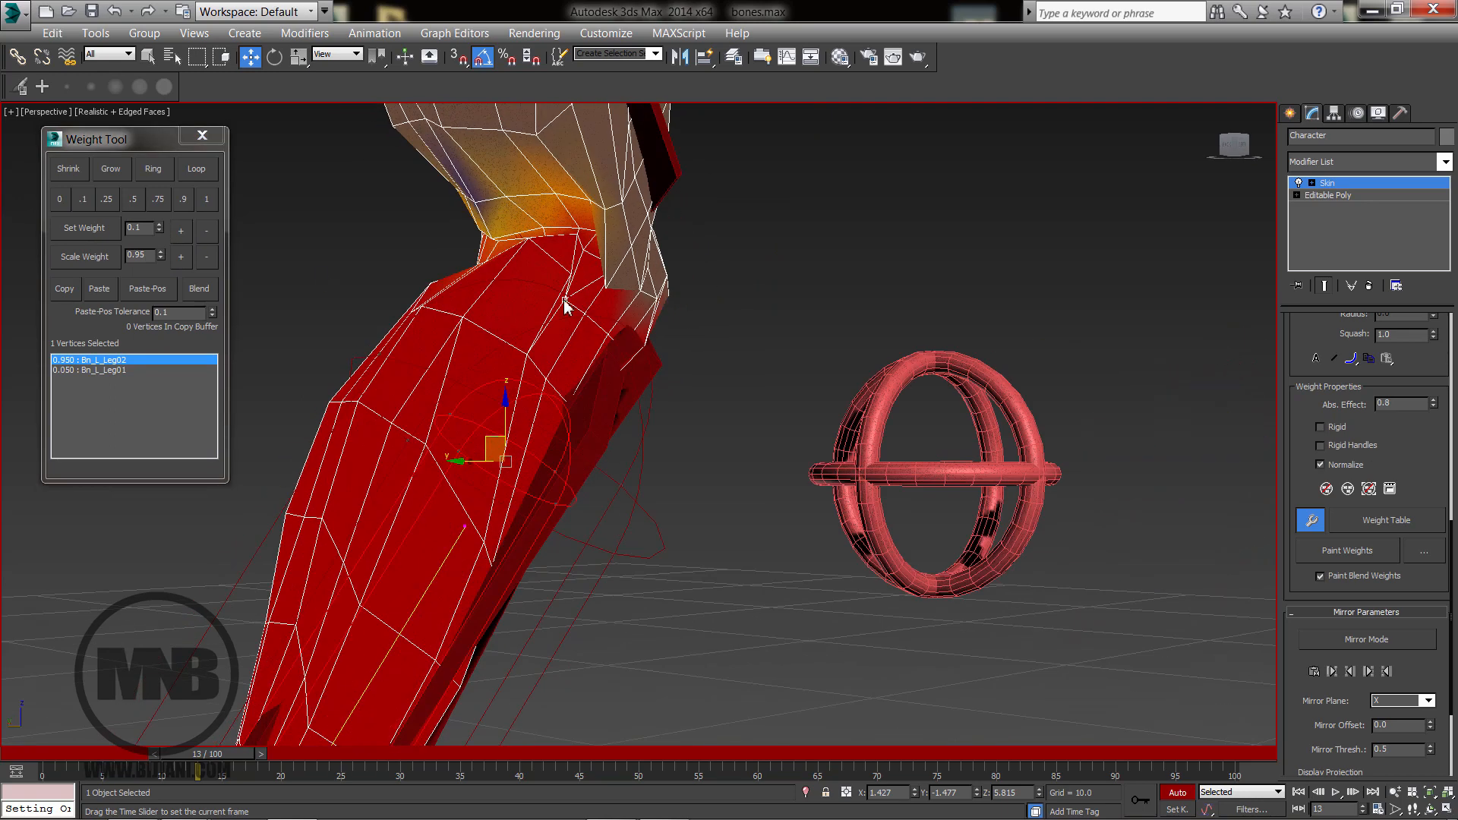
{"action": "left_click", "coordinate": [608, 292]}
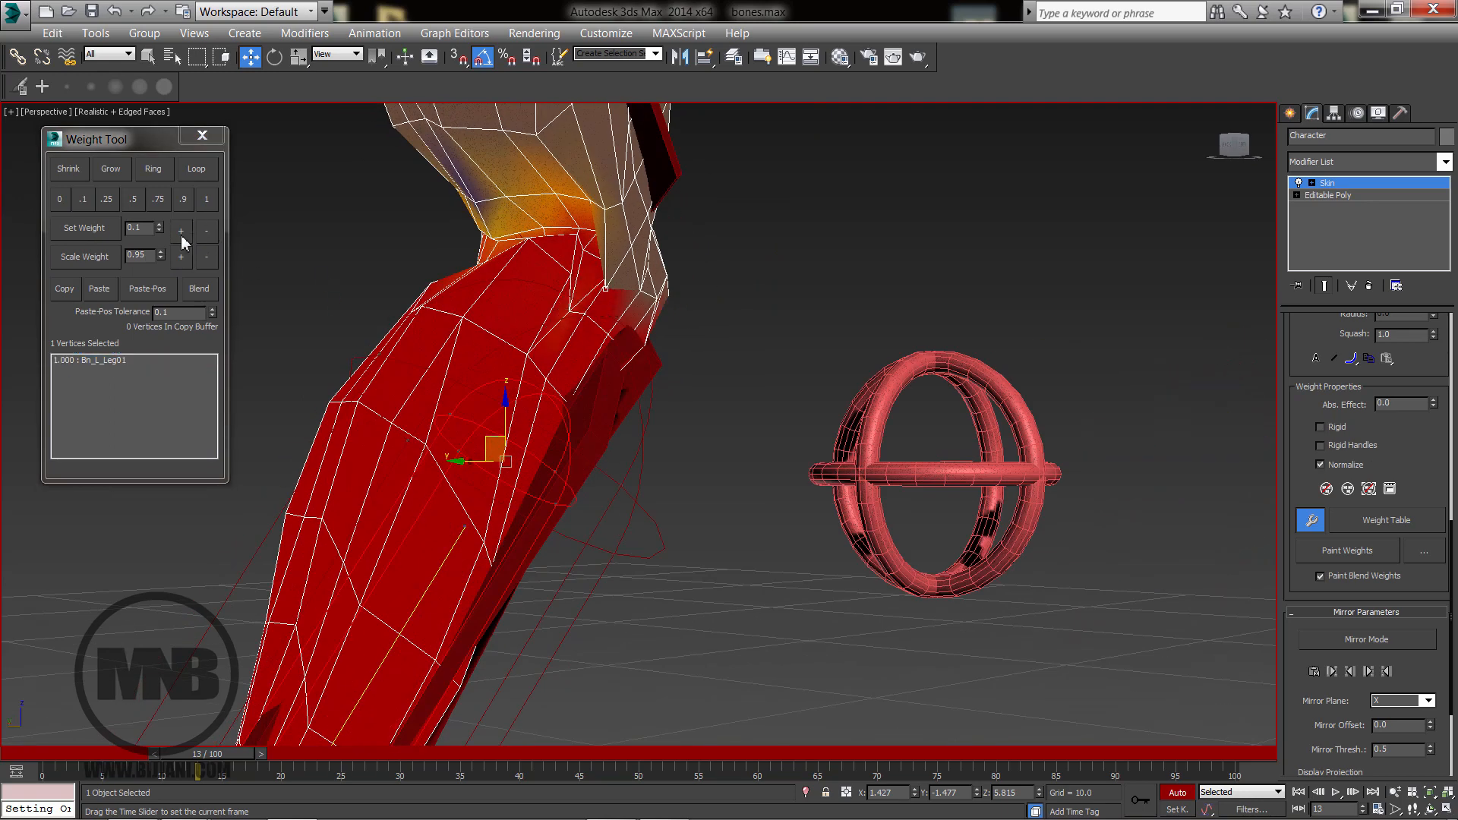
{"action": "left_click", "coordinate": [182, 234]}
{"action": "left_click", "coordinate": [183, 234]}
{"action": "left_click", "coordinate": [183, 234]}
{"action": "left_click", "coordinate": [182, 234]}
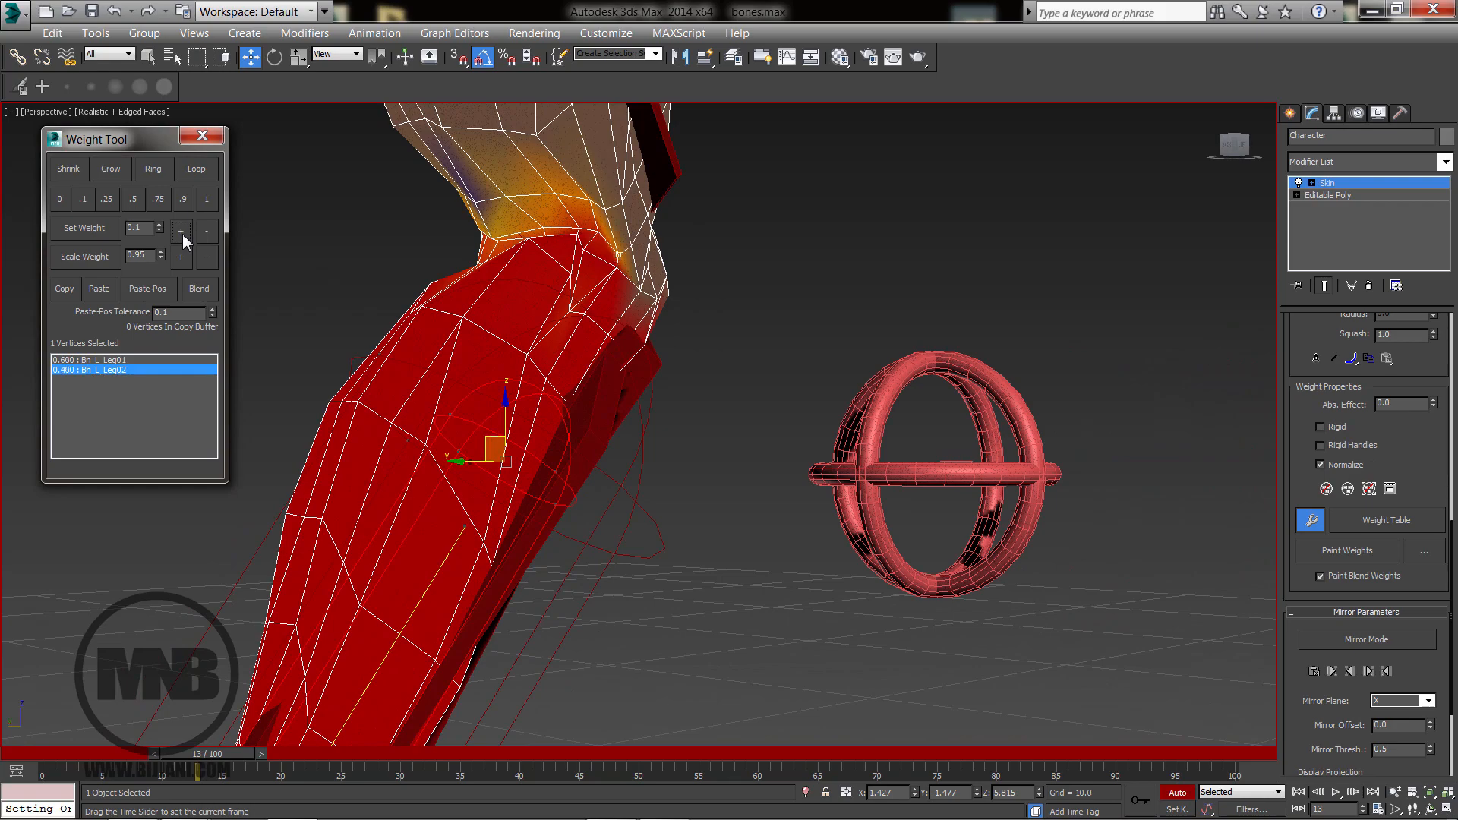
{"action": "left_click", "coordinate": [182, 231]}
Select the four vertices bunched at the other side of the knee crease and lower their Bn_L_Leg02 weight to 0.45.
{"action": "middle_click_drag", "start_coordinate": [611, 293], "coordinate": [420, 239], "text": "alt"}
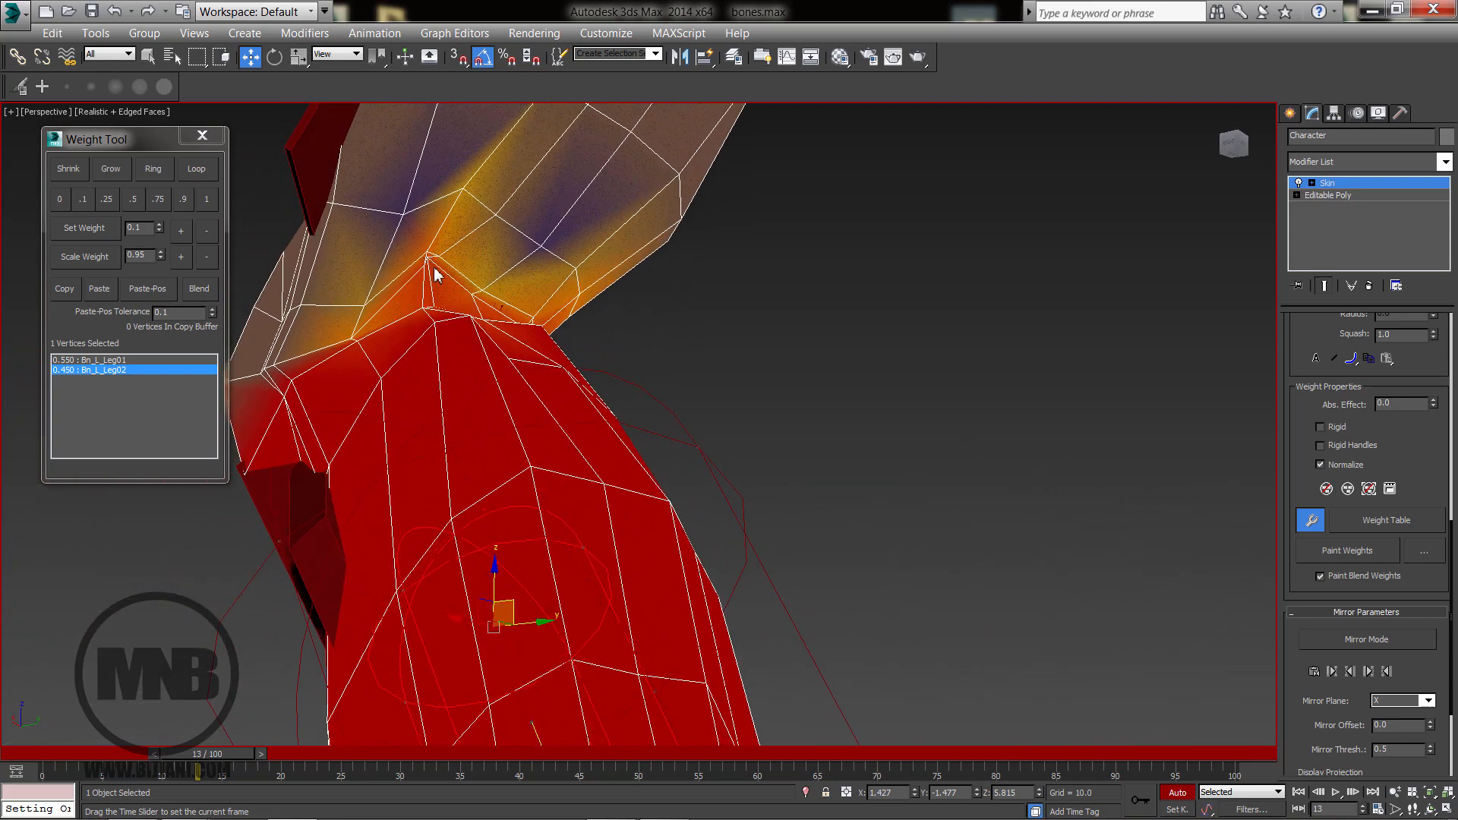
{"action": "left_click_drag", "start_coordinate": [447, 273], "coordinate": [448, 274]}
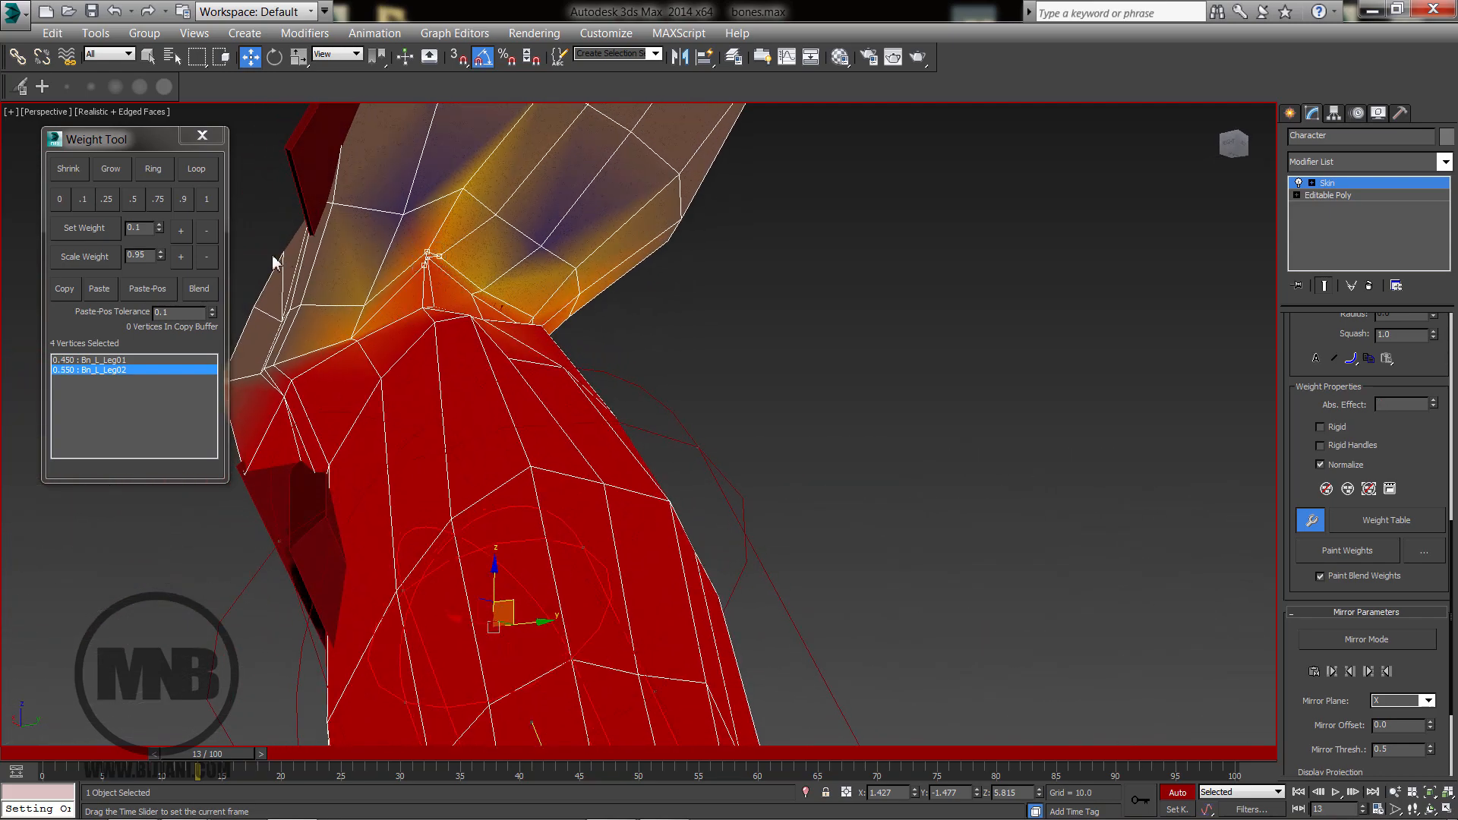
{"action": "left_click", "coordinate": [183, 232]}
{"action": "left_click", "coordinate": [214, 237]}
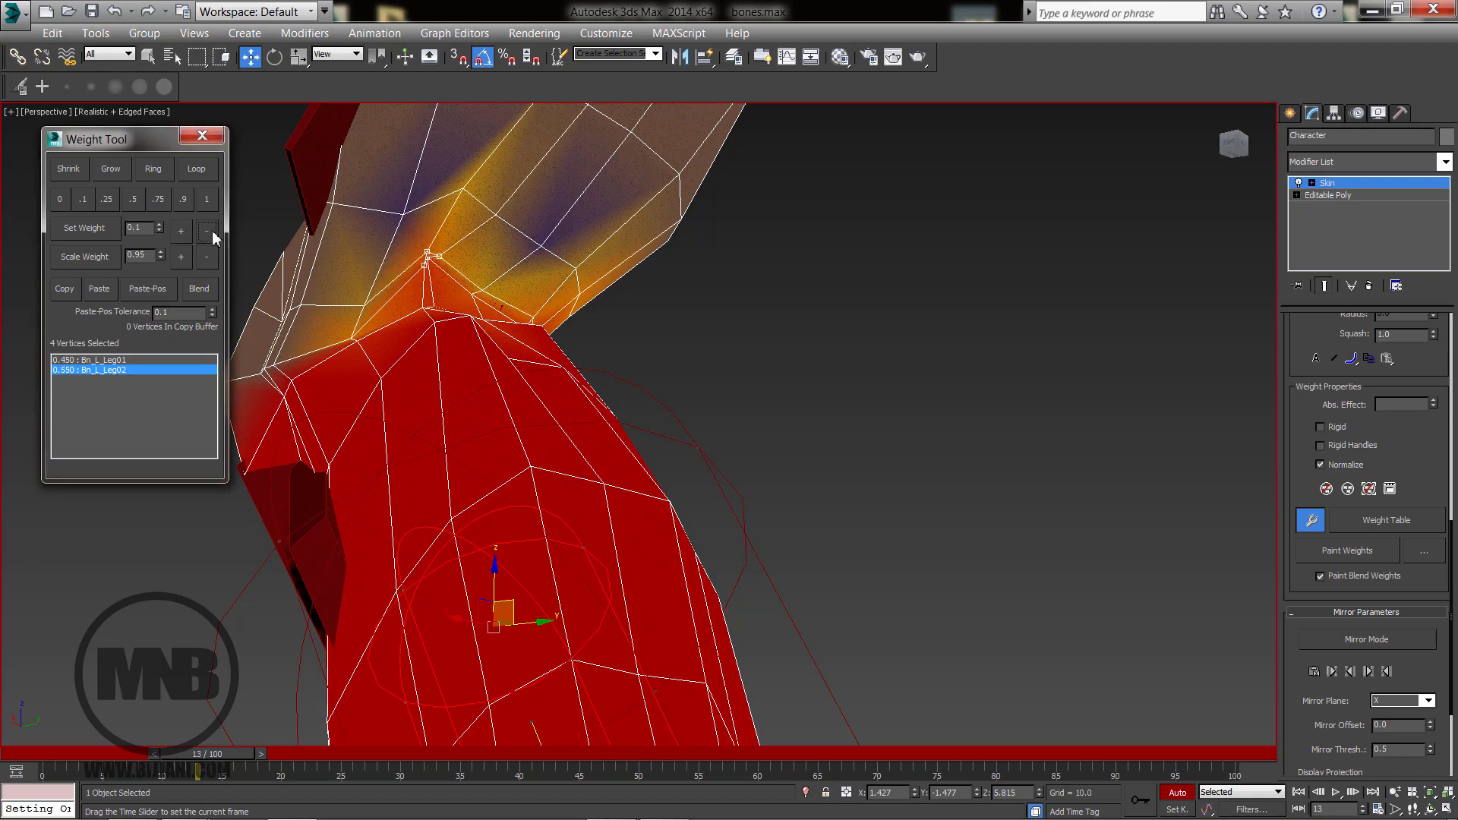
{"action": "left_click", "coordinate": [214, 237]}
Scrub the animation back to frame 1 and examine the knee shape in the straightened pose.
{"action": "middle_click_drag", "start_coordinate": [426, 341], "coordinate": [640, 430], "text": "alt"}
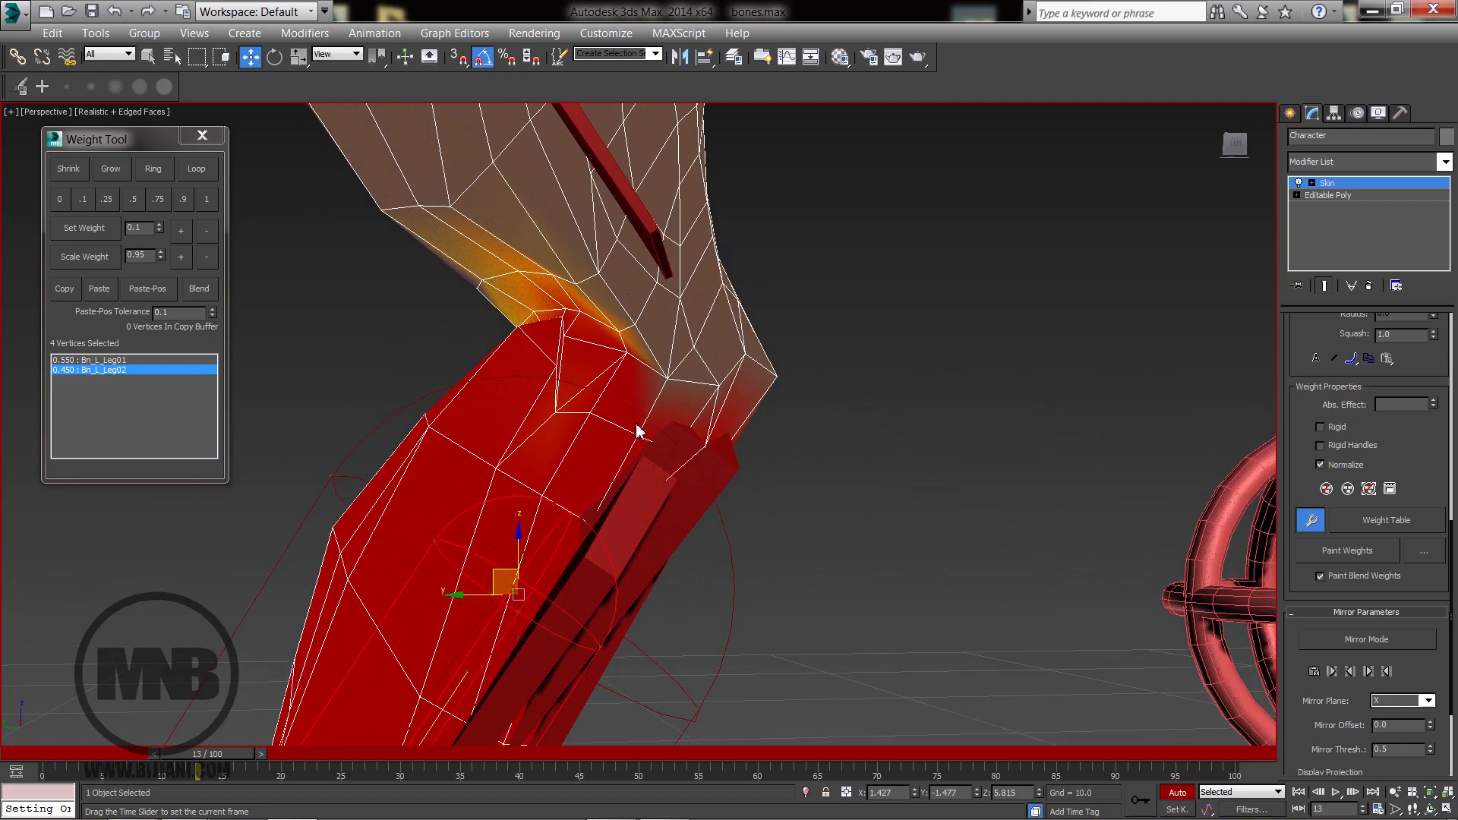
{"action": "left_click_drag", "start_coordinate": [225, 758], "coordinate": [55, 771]}
{"action": "scroll", "coordinate": [687, 557], "scroll_direction": "down", "scroll_amount": 8}
{"action": "middle_click_drag", "start_coordinate": [691, 559], "coordinate": [516, 584], "text": "alt"}
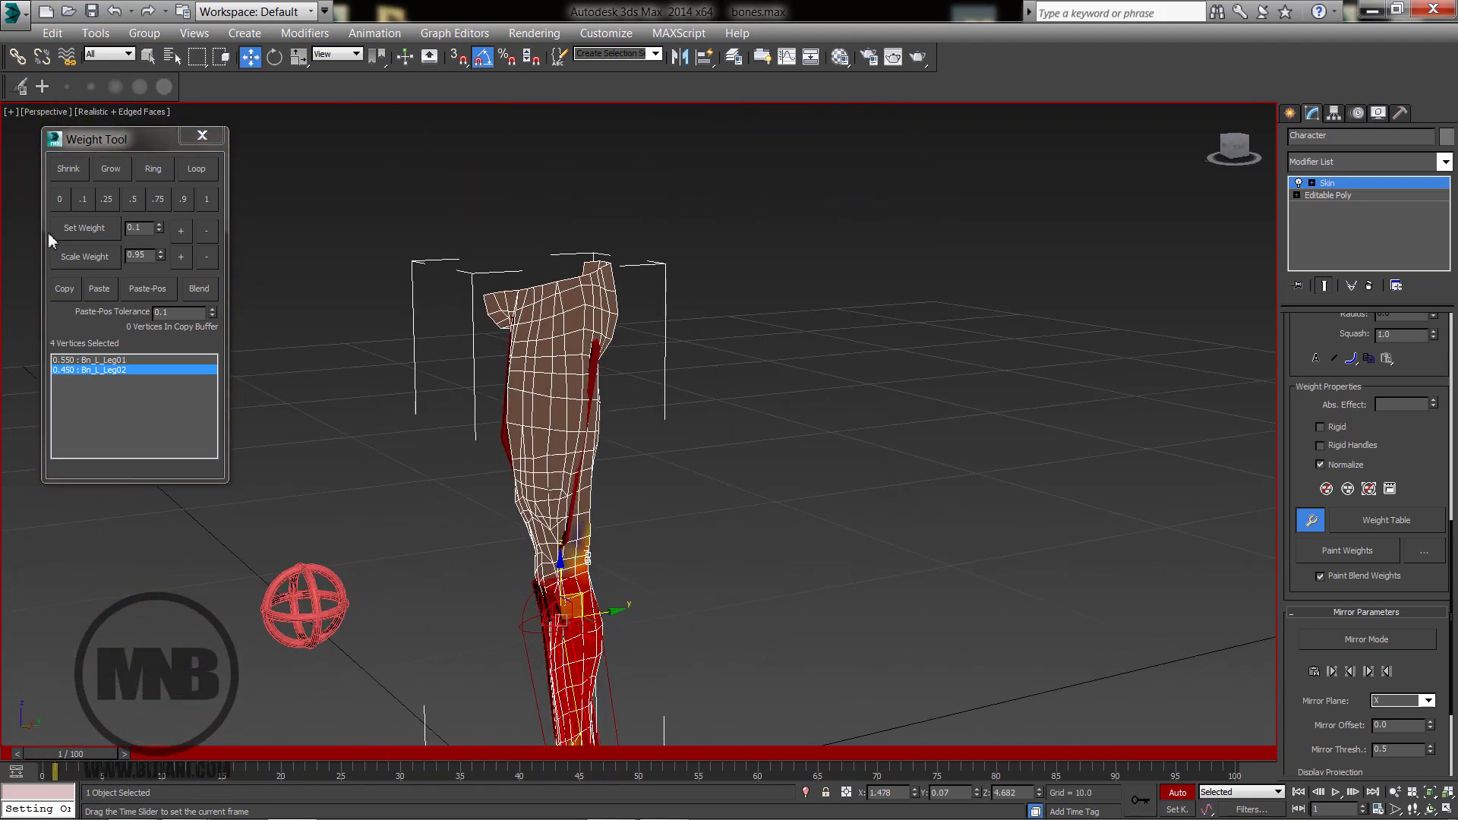
Close the Weight Tool and open the Skin Weight Table for the leg mesh.
{"action": "left_click", "coordinate": [202, 135]}
{"action": "middle_click_drag", "start_coordinate": [493, 426], "coordinate": [635, 451], "text": "alt"}
{"action": "scroll", "coordinate": [573, 420], "scroll_direction": "up", "scroll_amount": 3}
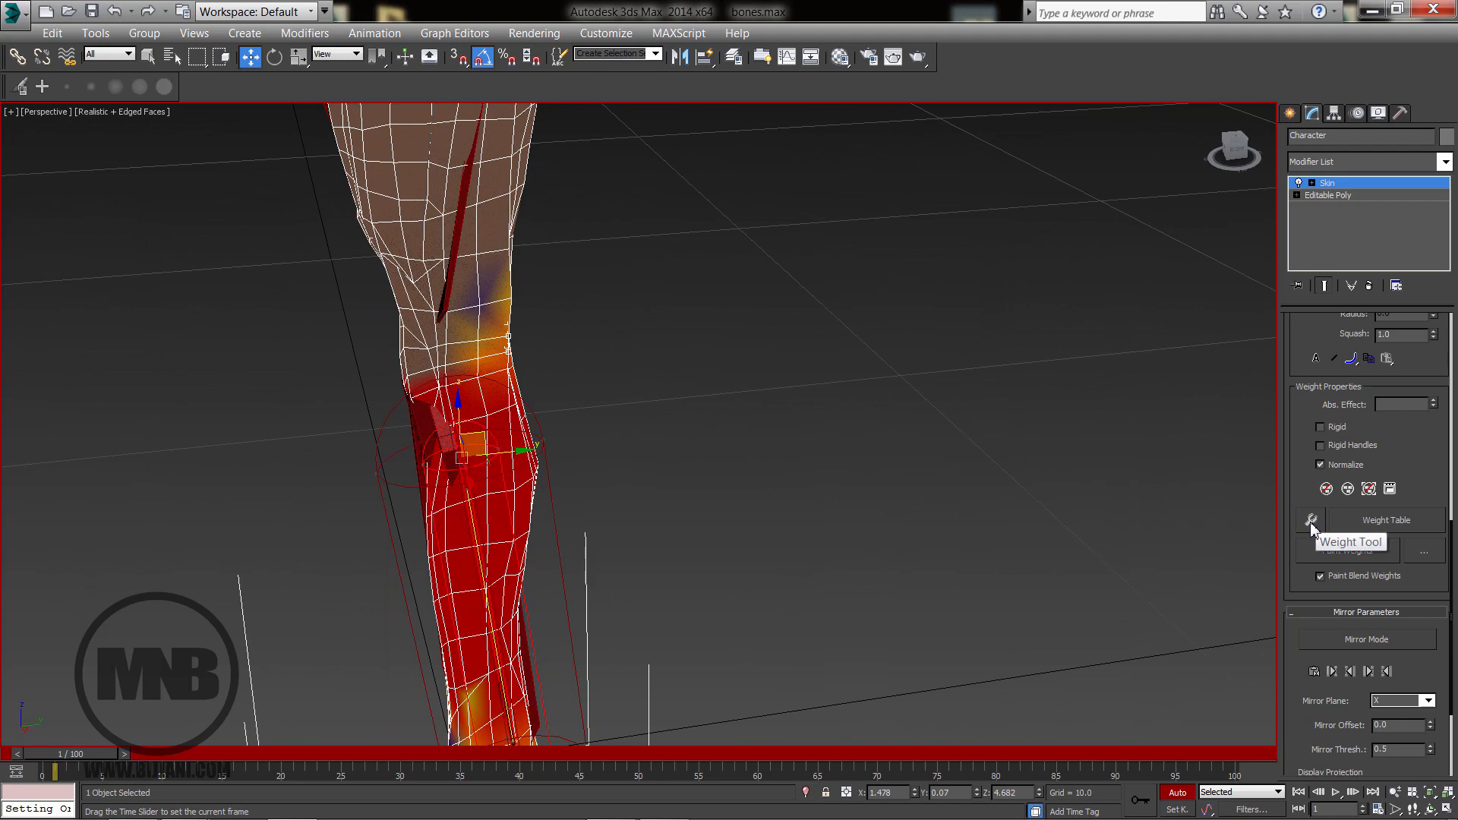
{"action": "middle_click_drag", "start_coordinate": [653, 507], "coordinate": [909, 498]}
{"action": "middle_click_drag", "start_coordinate": [909, 499], "coordinate": [1094, 513], "text": "alt"}
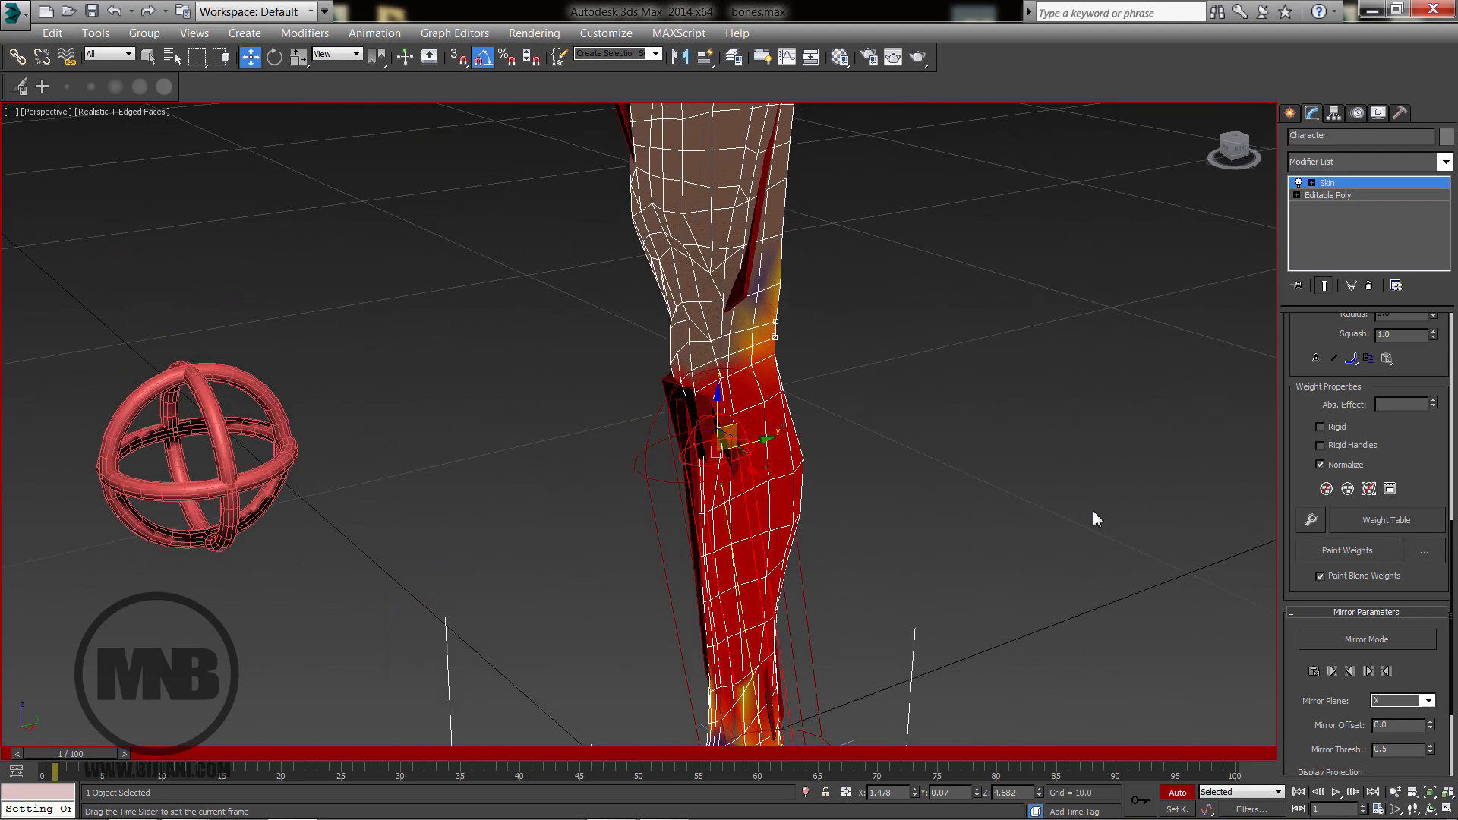
{"action": "left_click", "coordinate": [1365, 523]}
{"action": "middle_click_drag", "start_coordinate": [522, 395], "coordinate": [927, 485]}
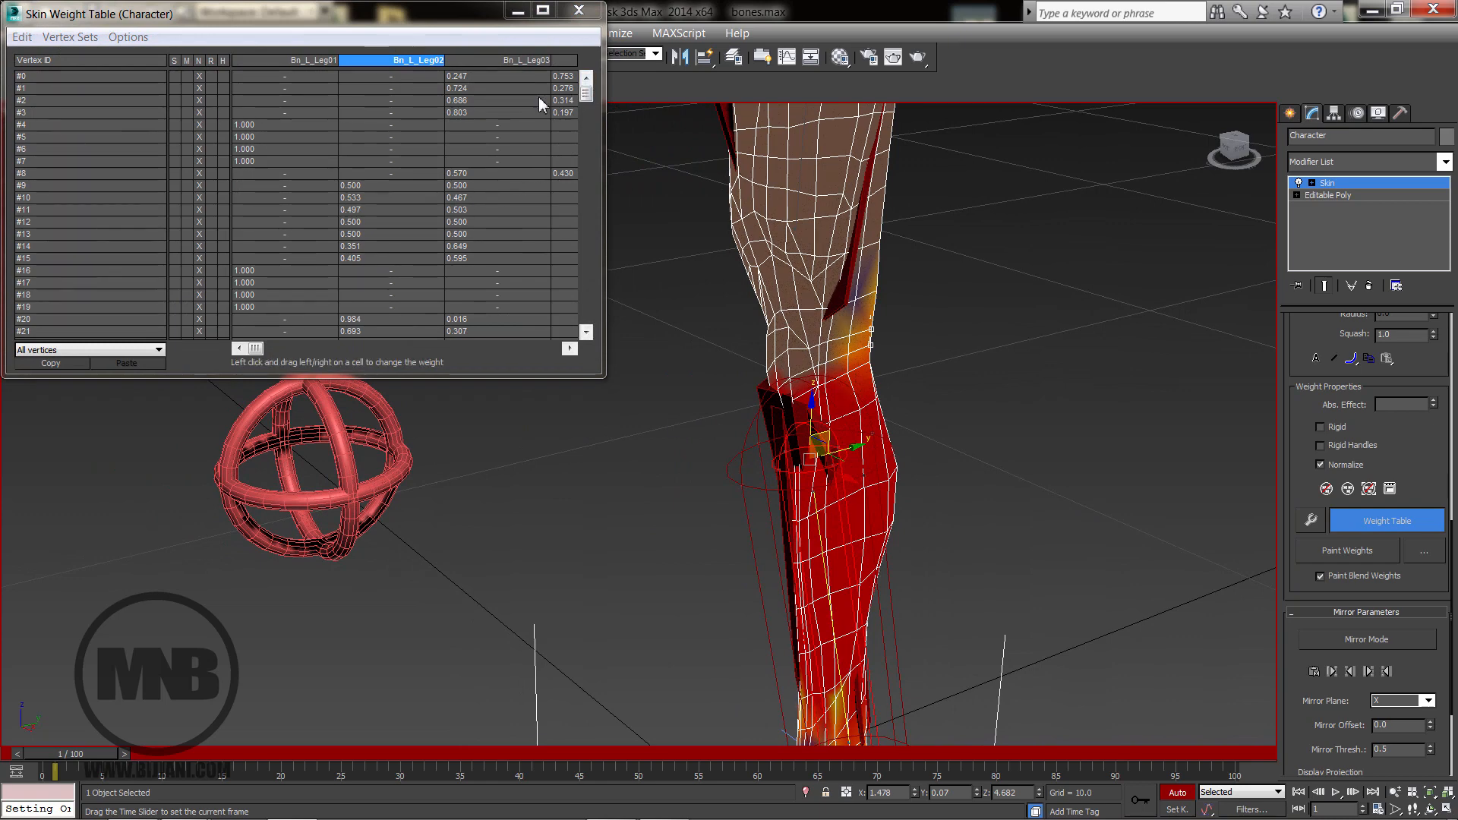
{"action": "mouse_move", "coordinate": [257, 348]}
{"action": "left_mouse_down"}
{"action": "mouse_move", "coordinate": [483, 350]}
{"action": "mouse_move", "coordinate": [257, 352]}
{"action": "left_mouse_up"}
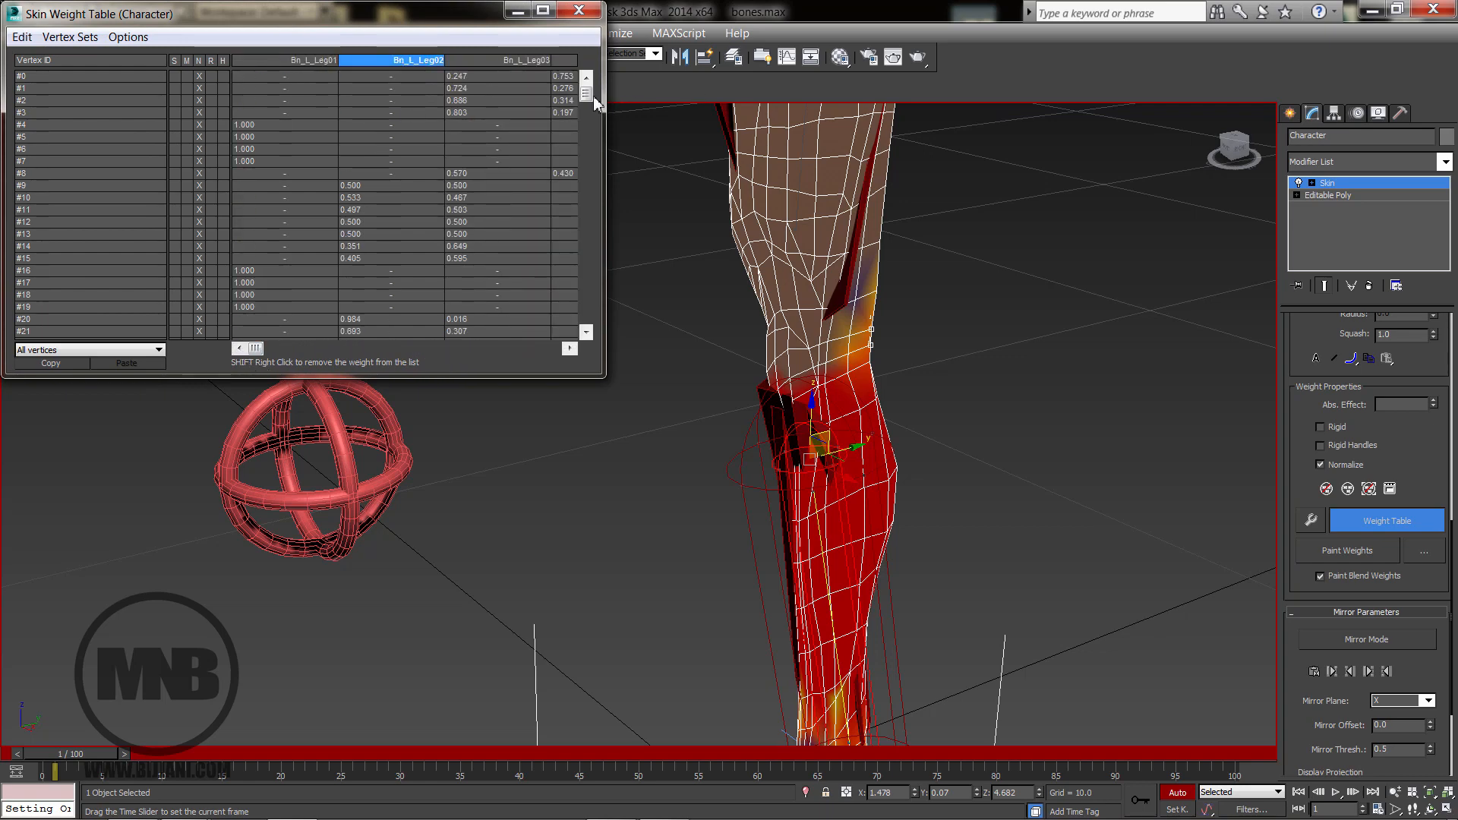
{"action": "left_click_drag", "start_coordinate": [594, 96], "coordinate": [569, 74]}
At frame 15, select the vertices around the bent knee and restrict the weight table to the selected vertices.
{"action": "middle_click_drag", "start_coordinate": [673, 359], "coordinate": [904, 388], "text": "alt"}
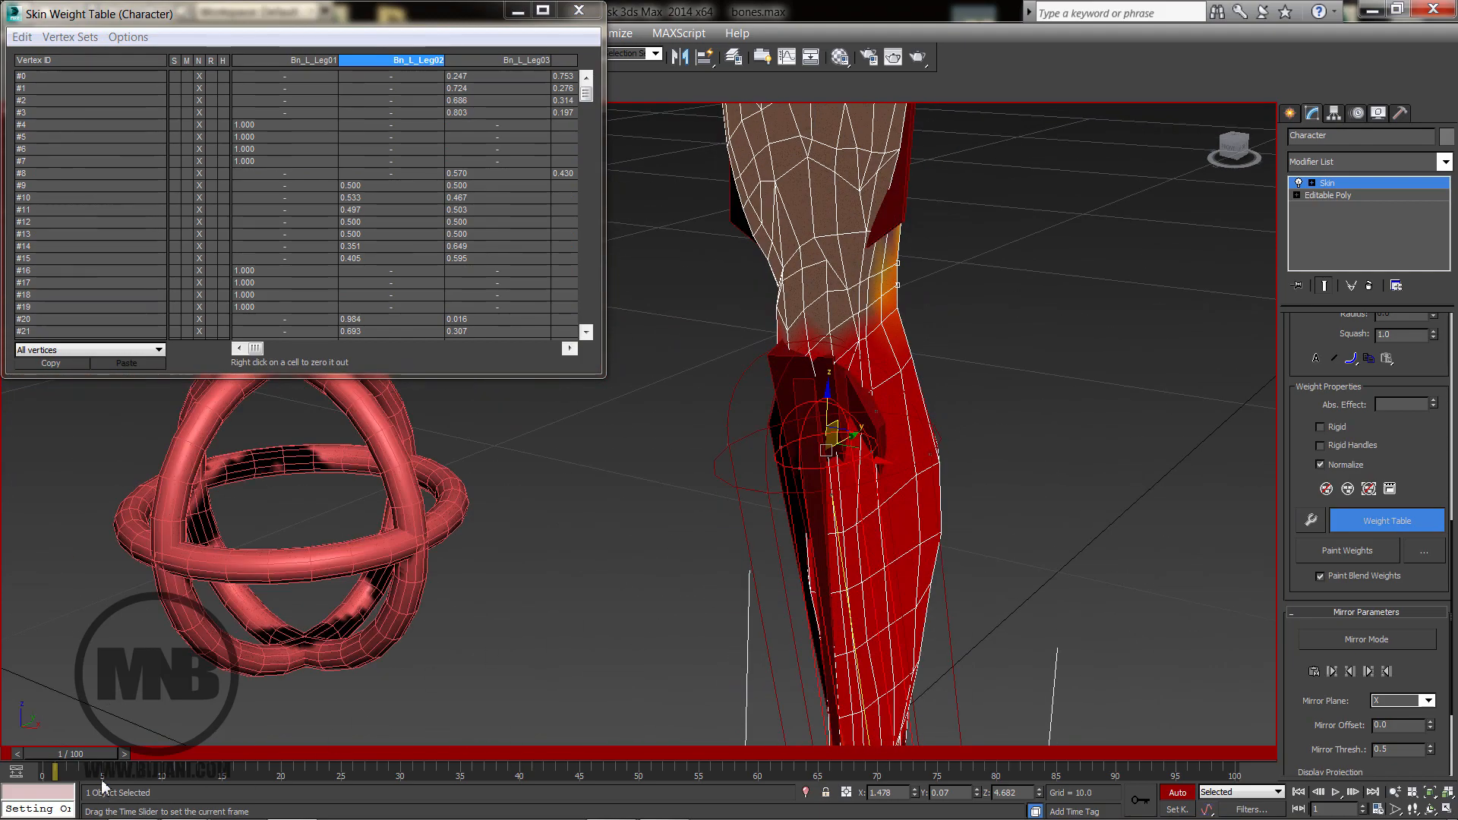
{"action": "left_click_drag", "start_coordinate": [94, 758], "coordinate": [222, 754]}
{"action": "middle_click_drag", "start_coordinate": [791, 348], "coordinate": [681, 278], "text": "alt"}
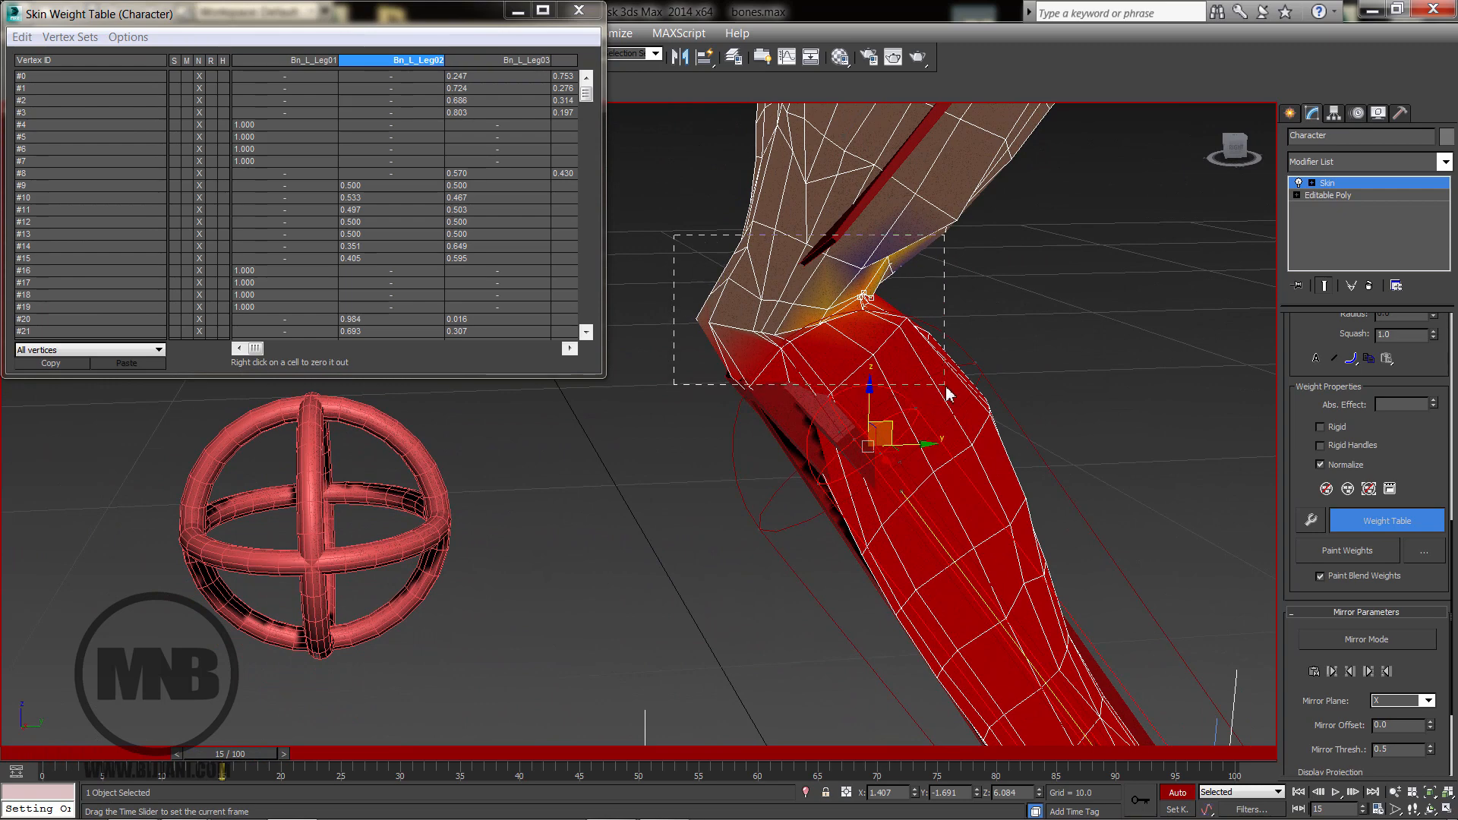
{"action": "left_click", "coordinate": [52, 350]}
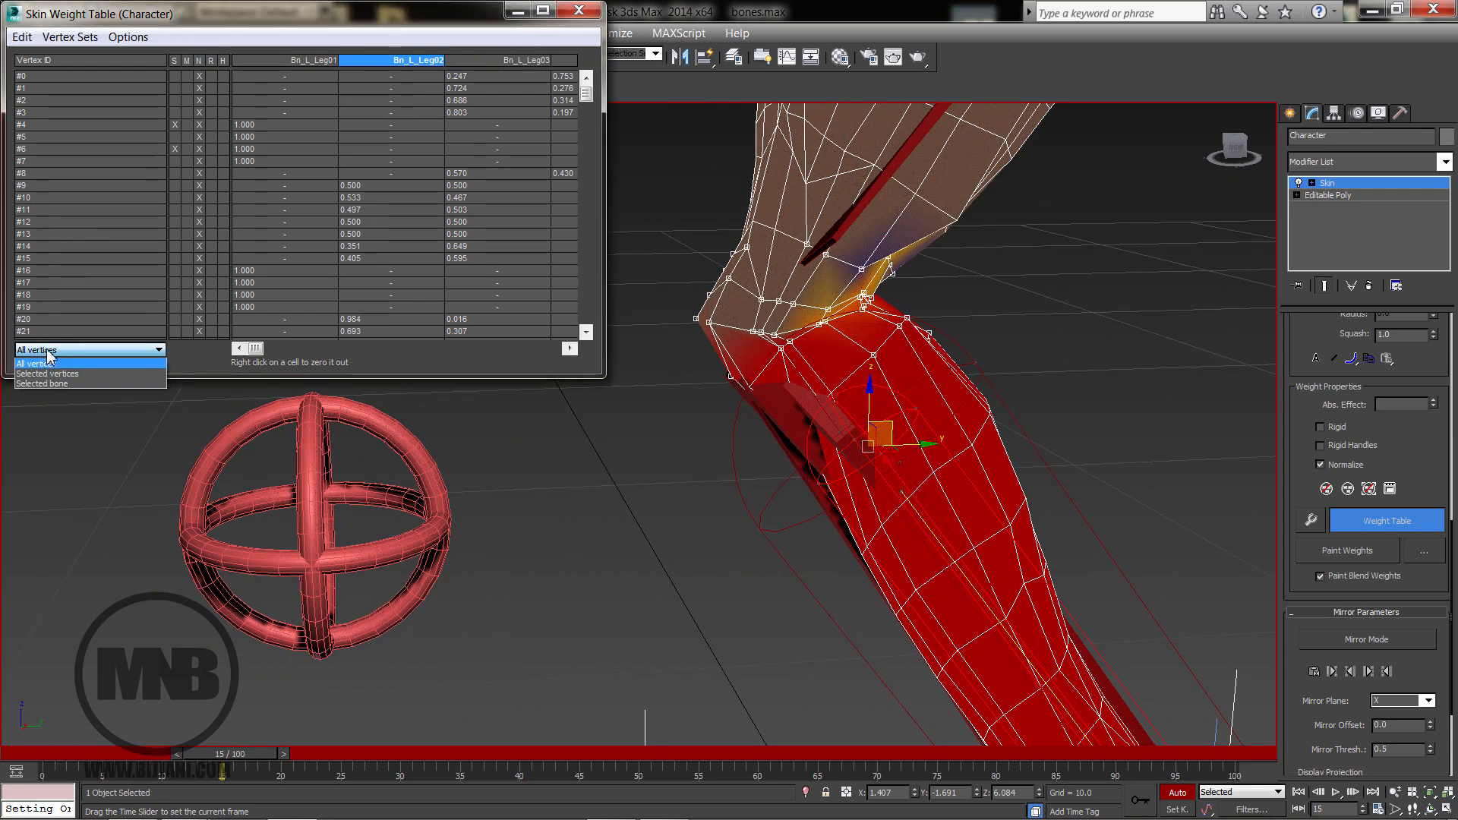
{"action": "left_click", "coordinate": [47, 374]}
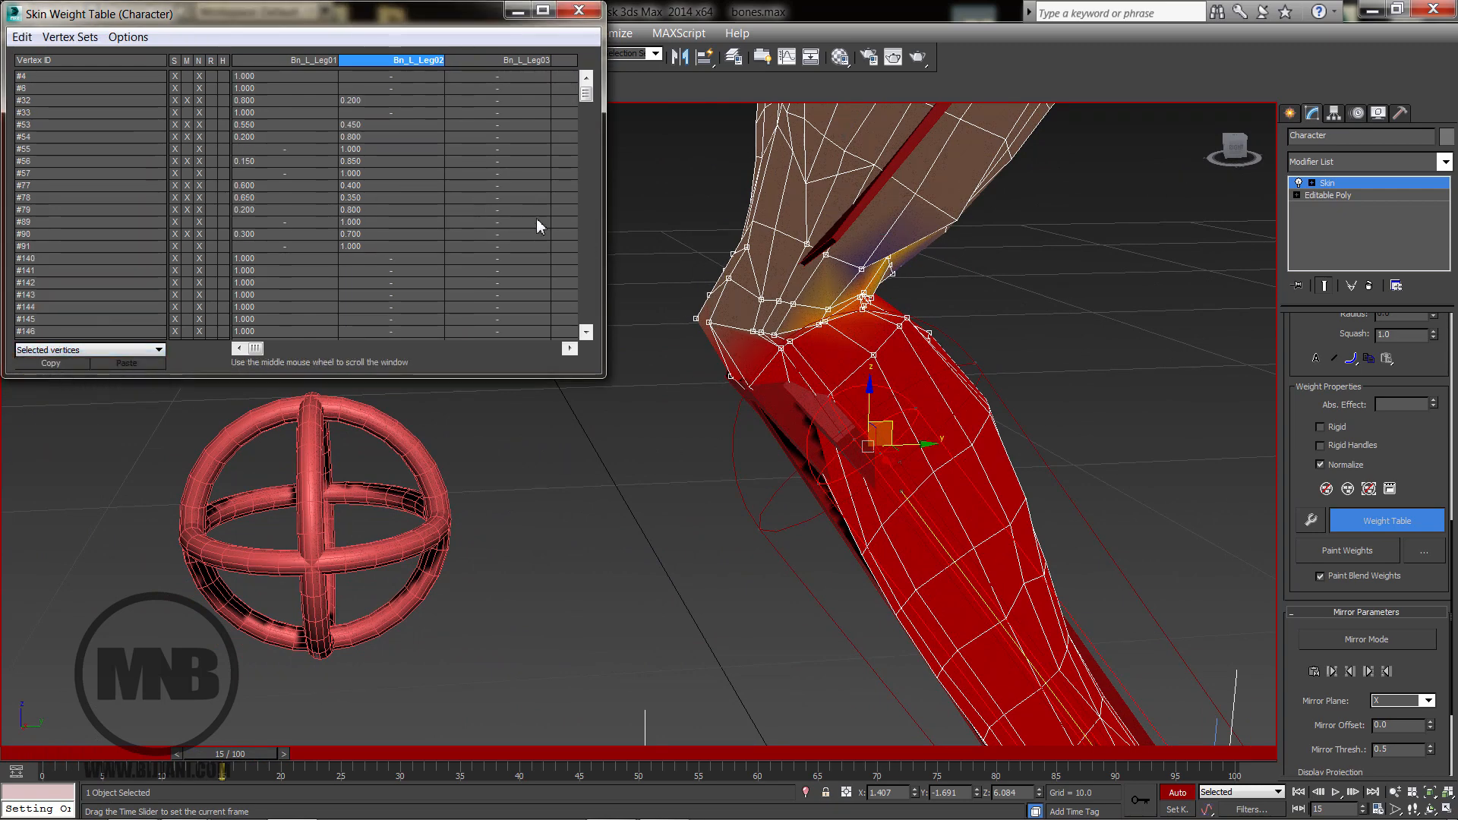
{"action": "mouse_move", "coordinate": [586, 95]}
{"action": "left_mouse_down"}
{"action": "mouse_move", "coordinate": [590, 261]}
{"action": "mouse_move", "coordinate": [587, 93]}
{"action": "left_mouse_up"}
At frame 0, narrow the vertex selection to the back of the knee.
{"action": "middle_click_drag", "start_coordinate": [1012, 399], "coordinate": [949, 471]}
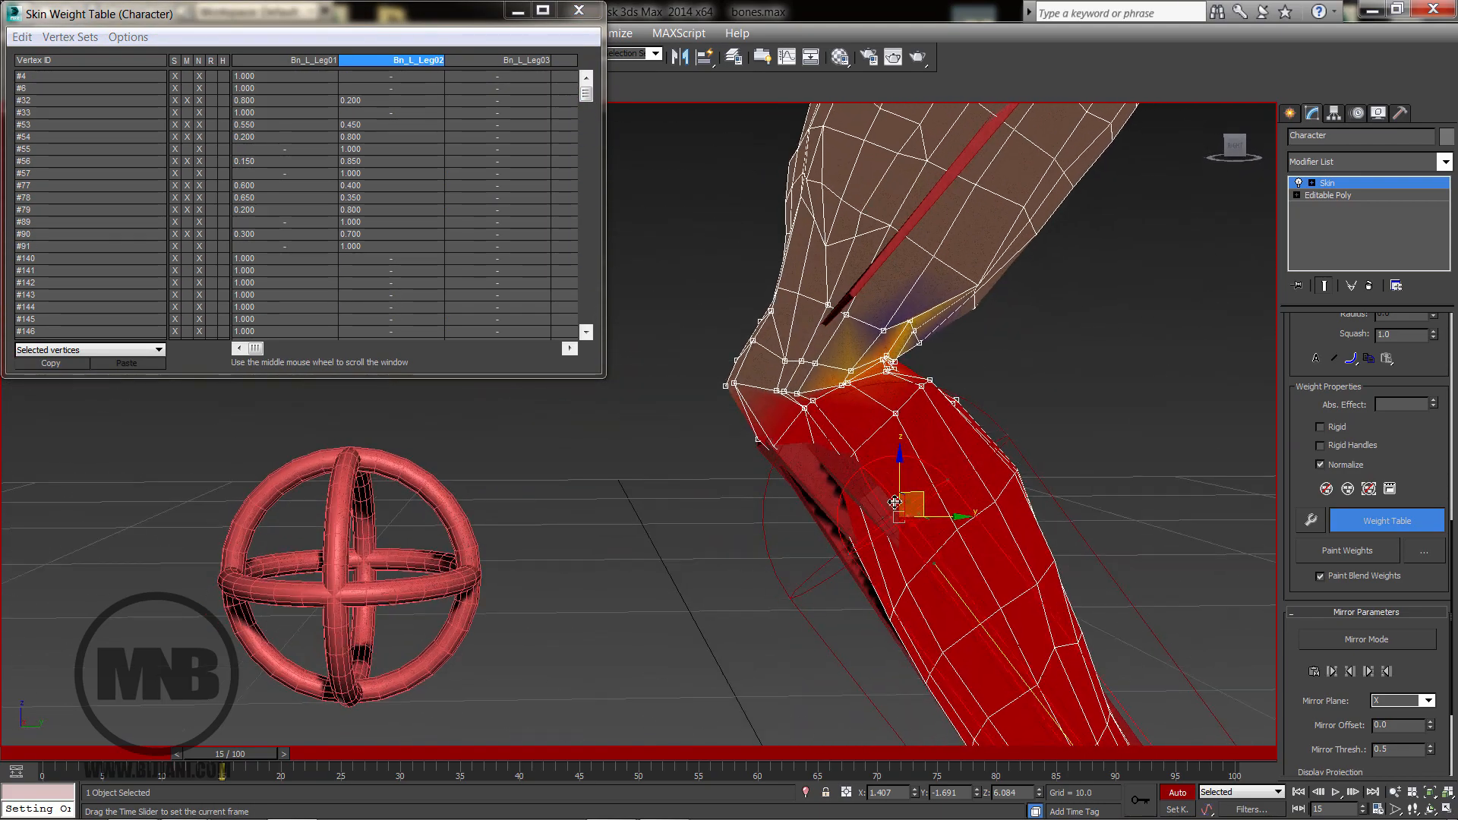
{"action": "left_click_drag", "start_coordinate": [258, 775], "coordinate": [41, 773]}
{"action": "middle_click_drag", "start_coordinate": [922, 534], "coordinate": [1043, 348], "text": "alt"}
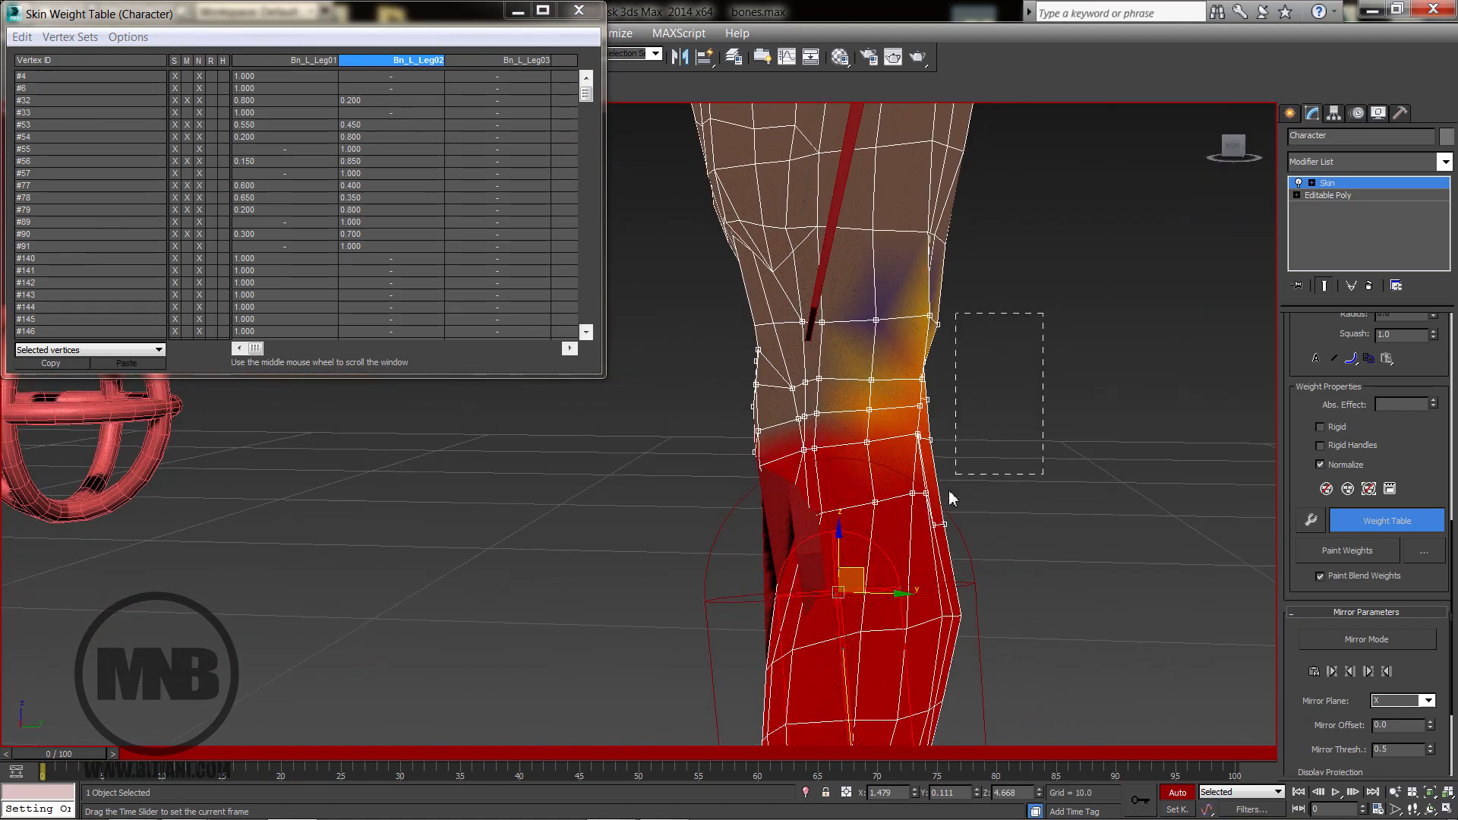
{"action": "left_click_drag", "start_coordinate": [949, 498], "coordinate": [899, 527]}
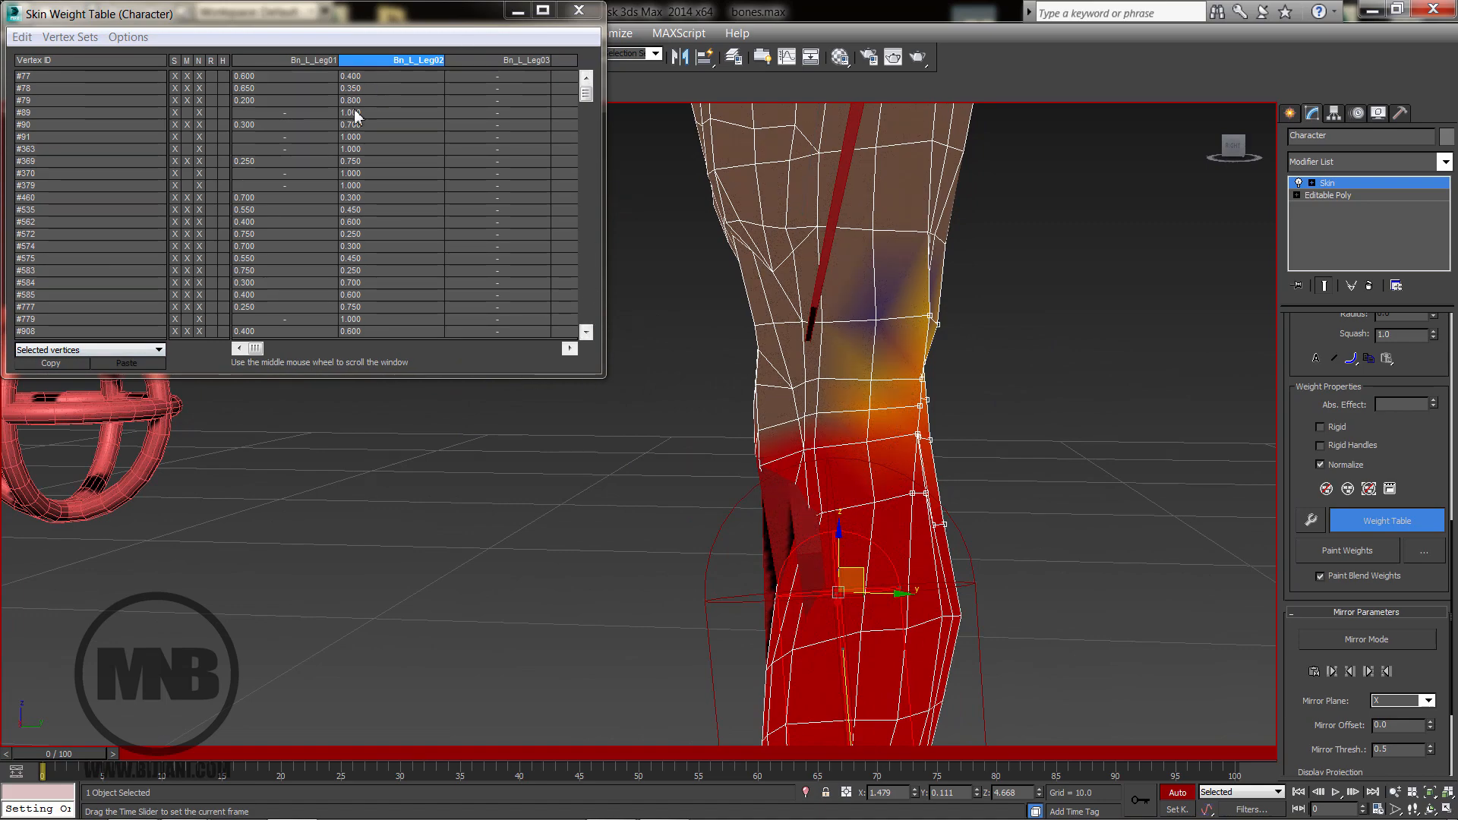
{"action": "middle_click_drag", "start_coordinate": [979, 523], "coordinate": [941, 517], "text": "alt"}
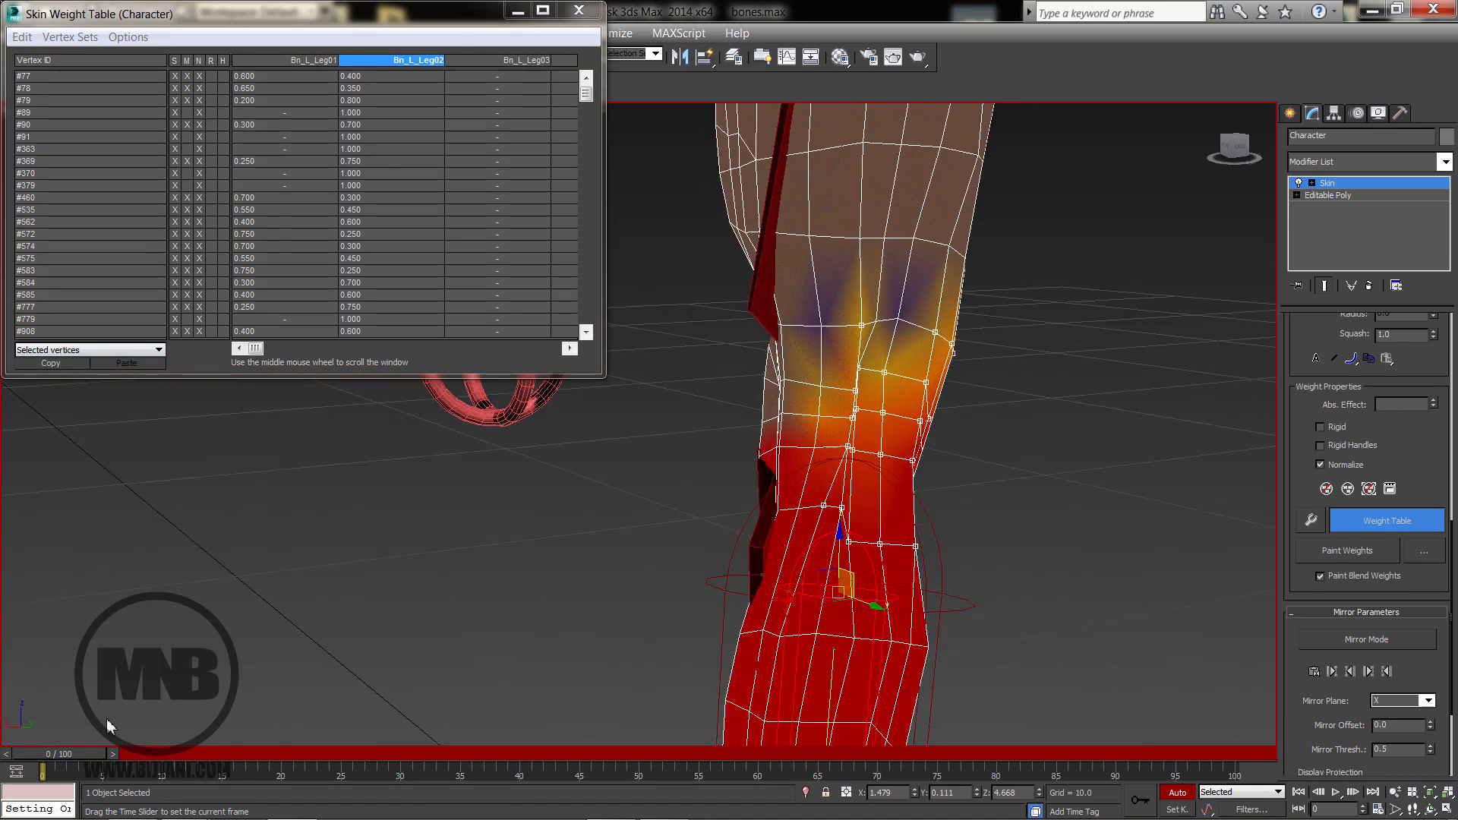
At frame 18, select vertex #89 just below the crease behind the knee and raise its Bn_L_Leg01 weight.
{"action": "left_click_drag", "start_coordinate": [106, 759], "coordinate": [315, 714]}
{"action": "mouse_move", "coordinate": [908, 403]}
{"action": "middle_mouse_down"}
{"action": "mouse_move", "coordinate": [990, 567]}
{"action": "mouse_move", "coordinate": [953, 490]}
{"action": "mouse_move", "coordinate": [846, 374]}
{"action": "mouse_move", "coordinate": [1165, 531]}
{"action": "mouse_move", "coordinate": [1048, 456]}
{"action": "mouse_move", "coordinate": [864, 400]}
{"action": "mouse_move", "coordinate": [910, 418]}
{"action": "middle_mouse_up"}
{"action": "scroll", "coordinate": [990, 567], "scroll_direction": "up", "scroll_amount": 2}
{"action": "left_click", "coordinate": [808, 341]}
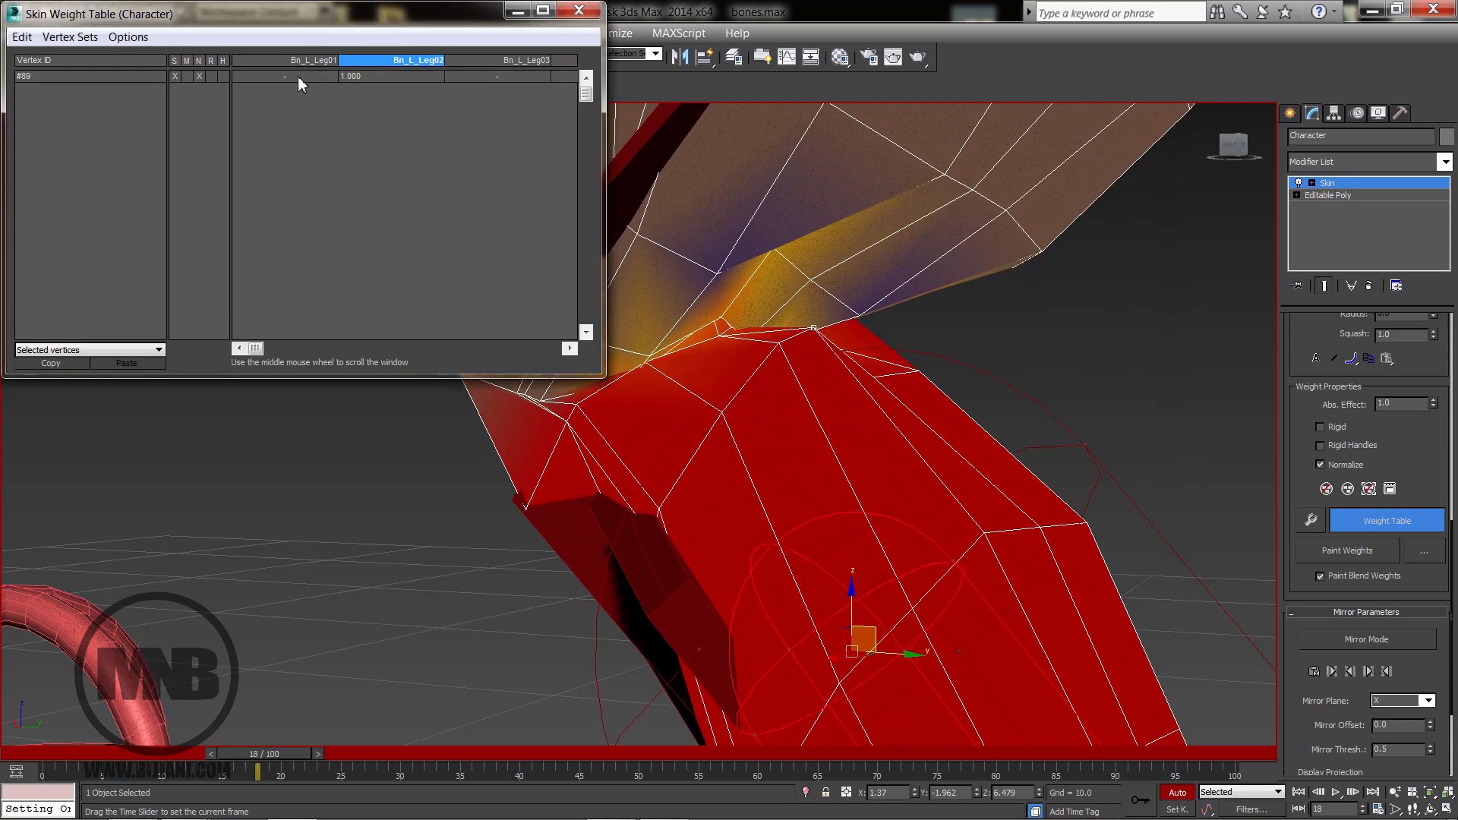
{"action": "mouse_move", "coordinate": [298, 76]}
{"action": "left_mouse_down"}
{"action": "mouse_move", "coordinate": [341, 78]}
{"action": "mouse_move", "coordinate": [309, 82]}
{"action": "left_mouse_up"}
Select vertex #91 beside it below the crease and set its Bn_L_Leg01 weight to 0.1.
{"action": "left_click", "coordinate": [761, 344]}
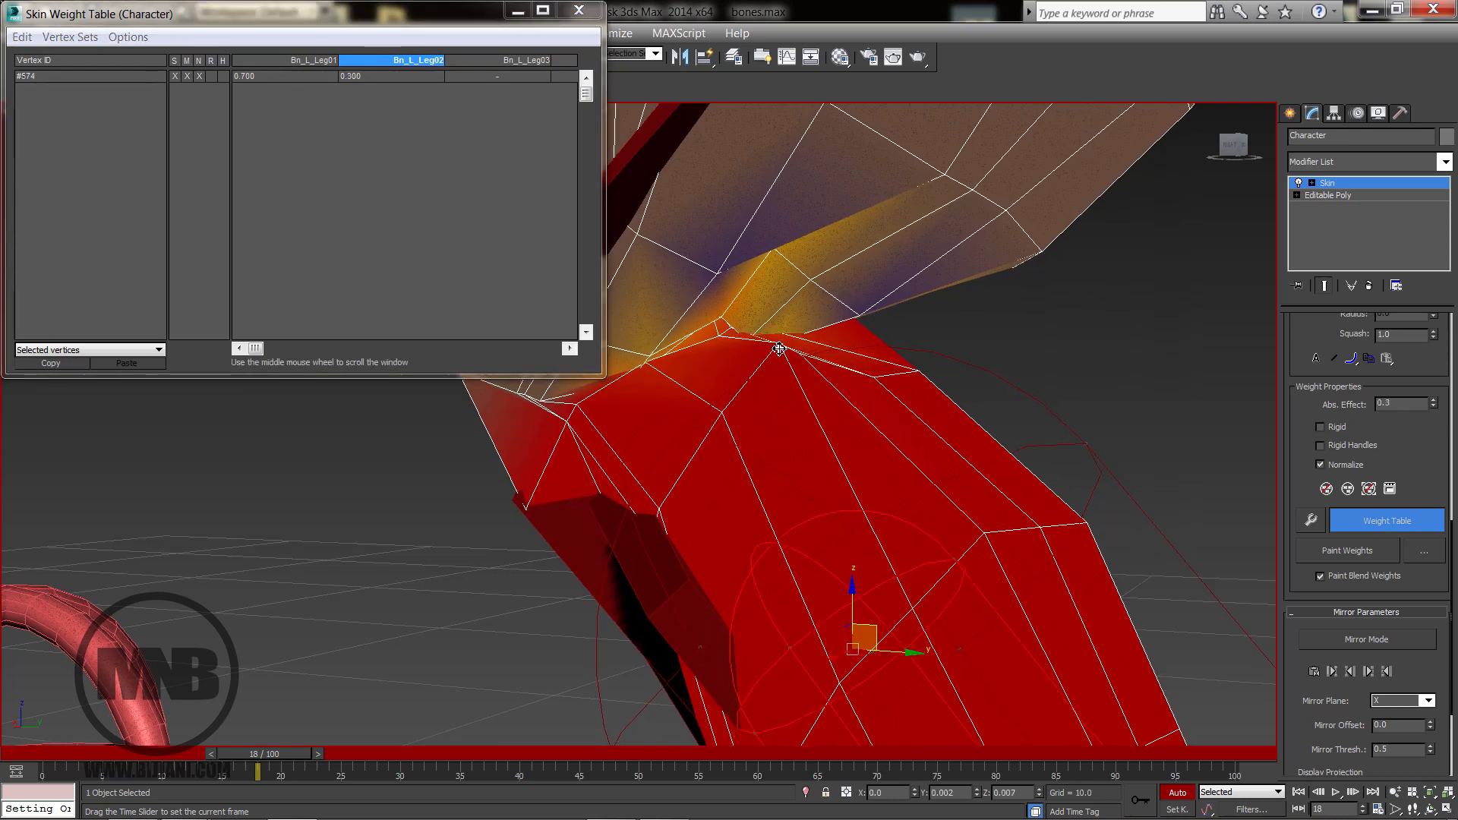
{"action": "left_click", "coordinate": [780, 344]}
{"action": "left_click_drag", "start_coordinate": [302, 76], "coordinate": [325, 84]}
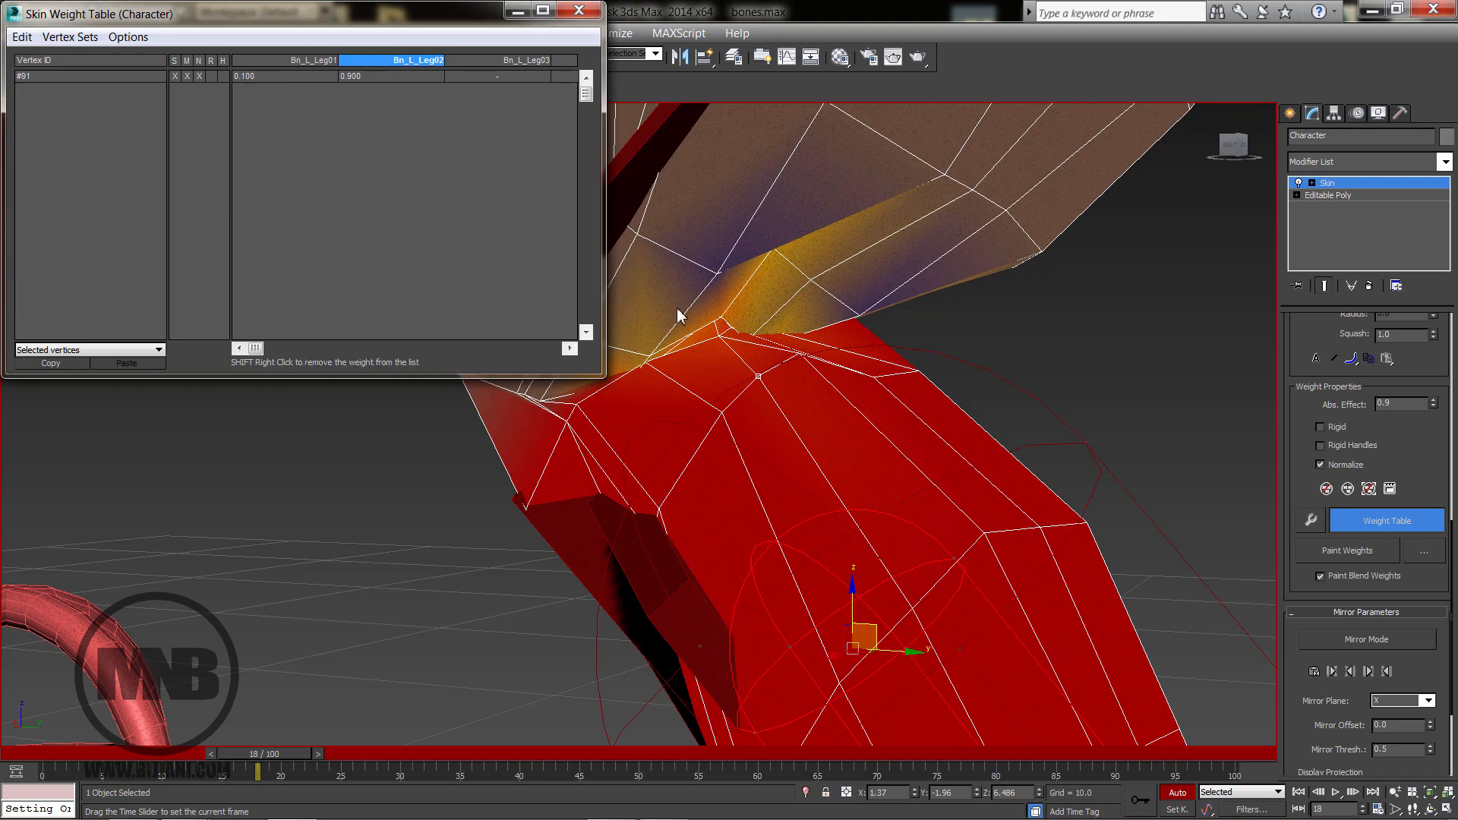
At frame 11, select the fully Bn_L_Leg02-weighted vertex just below the rear crease and raise its Bn_L_Leg01 weight.
{"action": "middle_click_drag", "start_coordinate": [677, 308], "coordinate": [583, 608], "text": "alt"}
{"action": "left_click_drag", "start_coordinate": [279, 764], "coordinate": [195, 769]}
{"action": "middle_click_drag", "start_coordinate": [541, 609], "coordinate": [568, 594]}
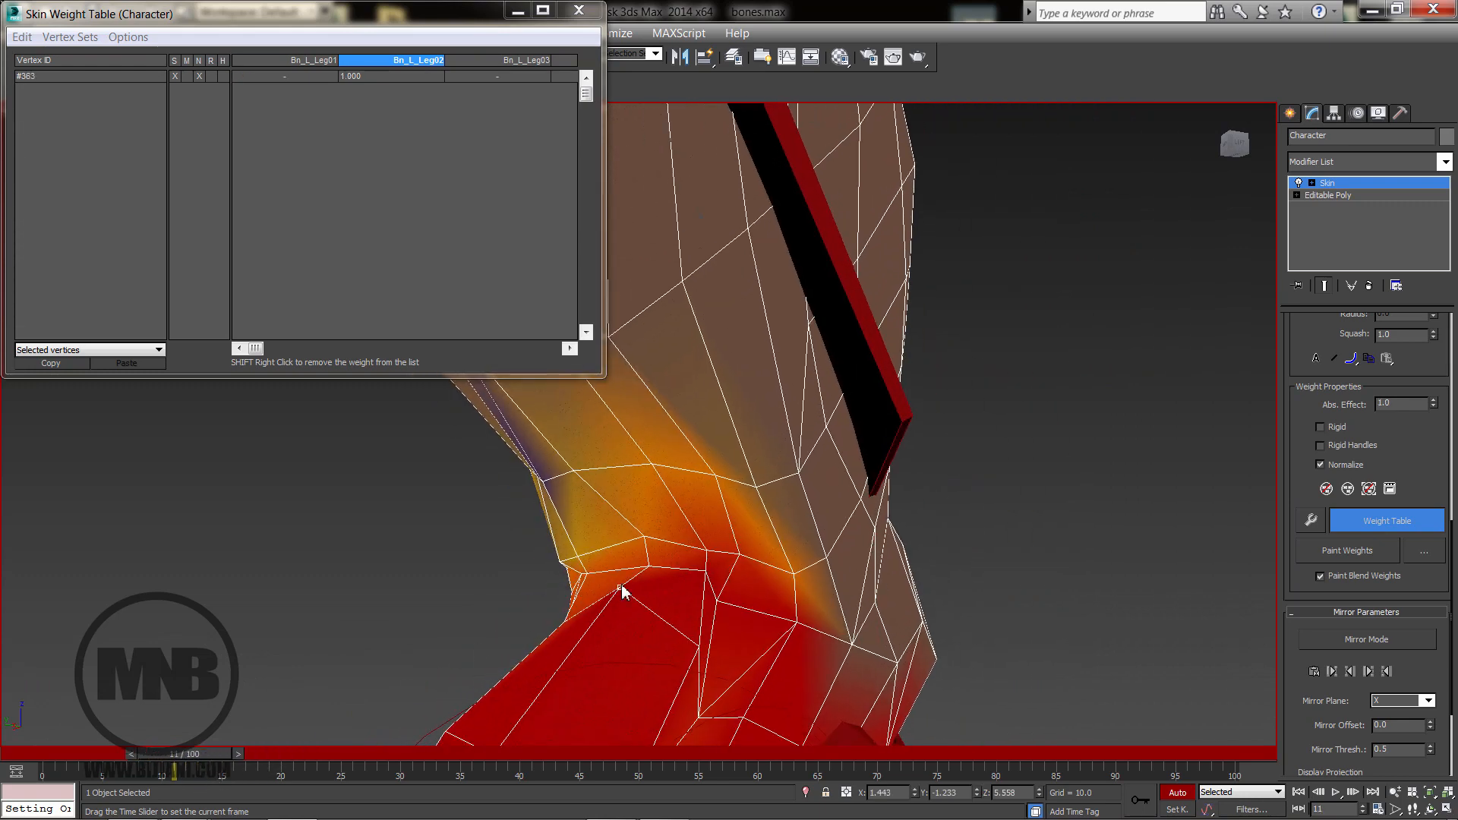
{"action": "left_click_drag", "start_coordinate": [296, 82], "coordinate": [322, 76]}
At frame 18, reduce the Bn_L_Leg02 weights of vertices #573 and #572 above the crease, setting #572 to 0.23.
{"action": "left_click_drag", "start_coordinate": [186, 754], "coordinate": [271, 749]}
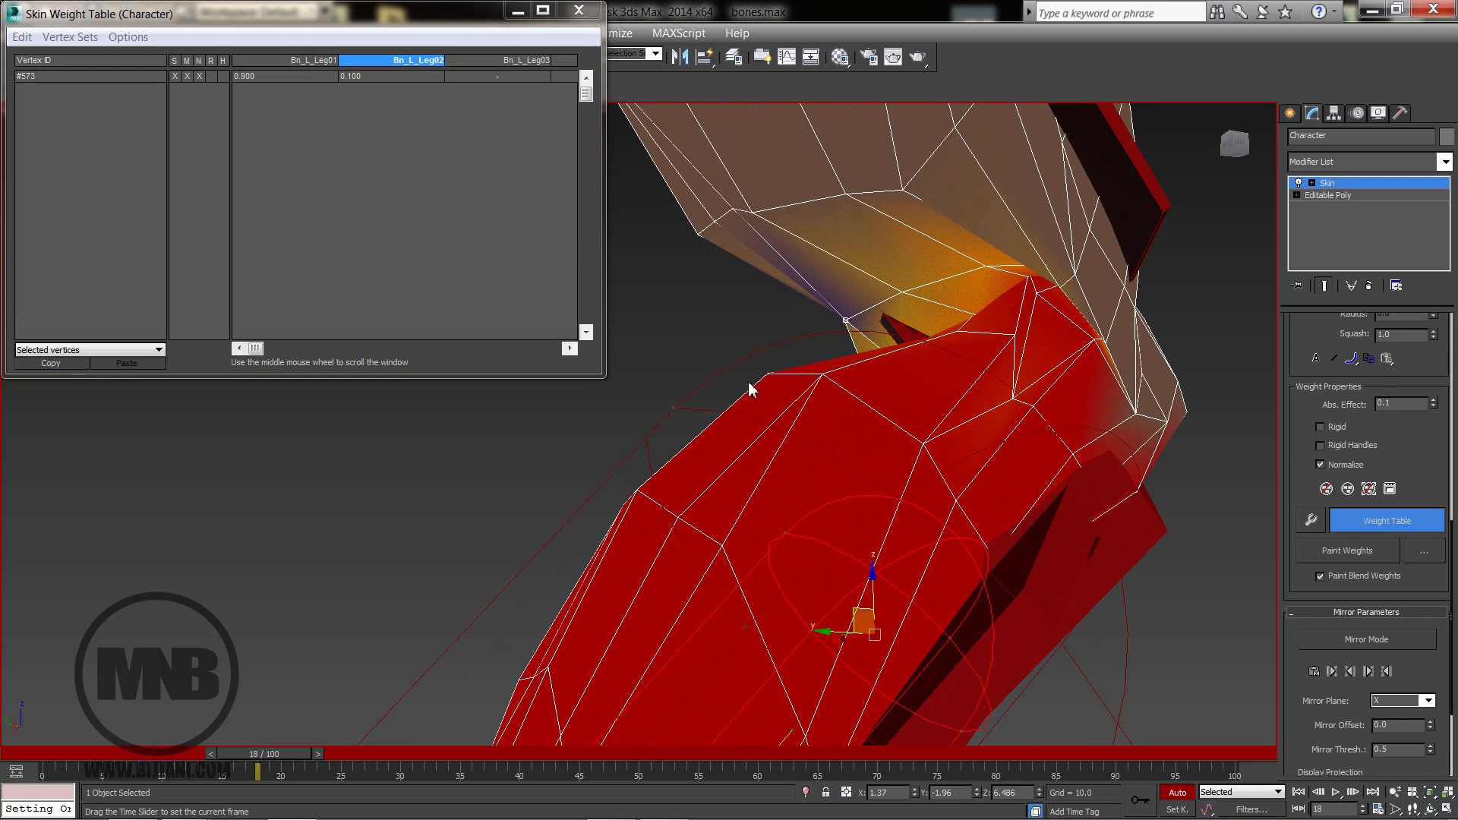
{"action": "mouse_move", "coordinate": [357, 81]}
{"action": "left_mouse_down"}
{"action": "mouse_move", "coordinate": [371, 80]}
{"action": "mouse_move", "coordinate": [327, 87]}
{"action": "mouse_move", "coordinate": [366, 76]}
{"action": "mouse_move", "coordinate": [345, 80]}
{"action": "left_mouse_up"}
{"action": "left_click", "coordinate": [900, 293]}
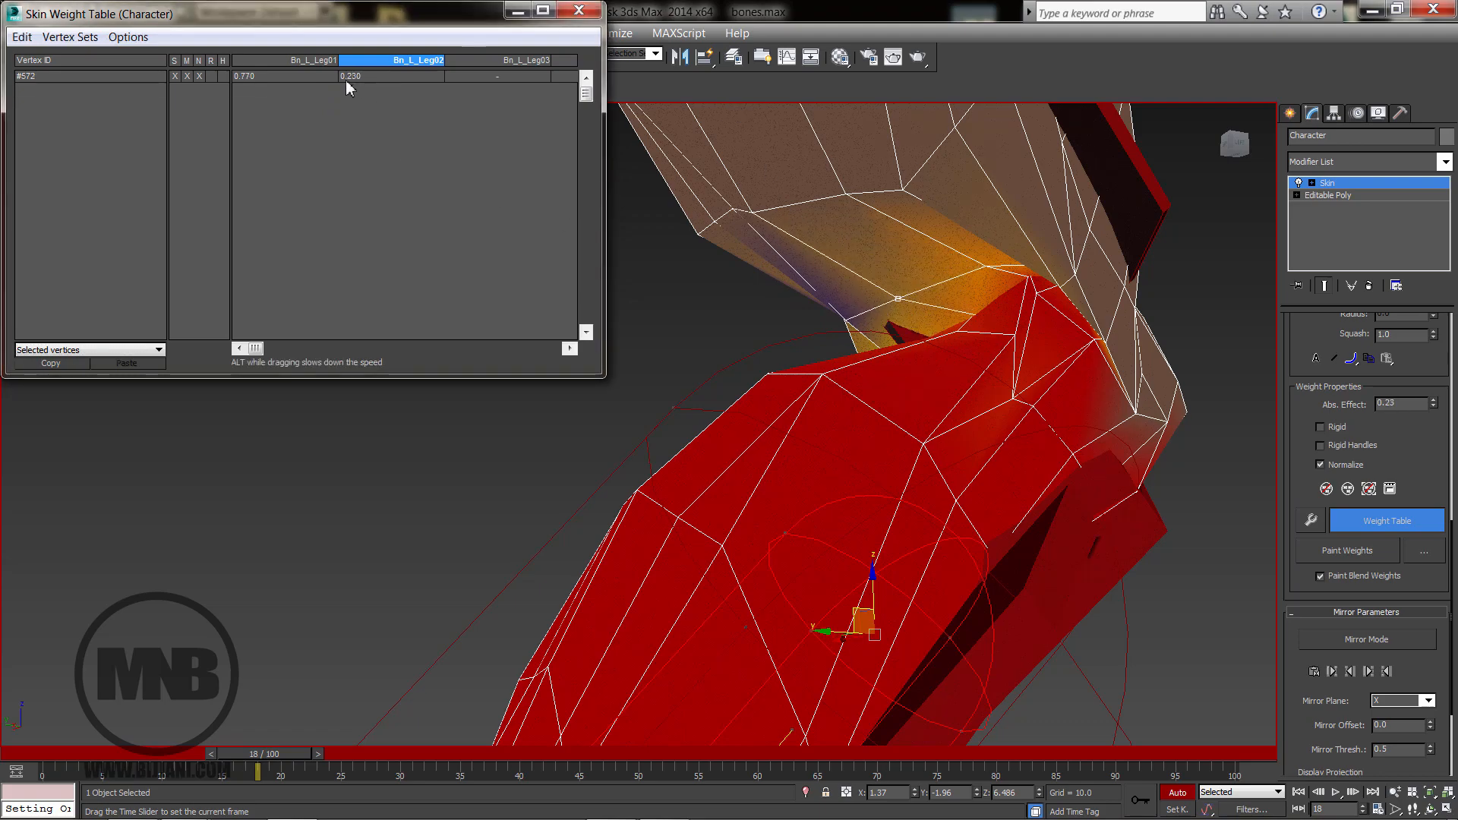
Raise the Bn_L_Leg01 weight of the vertex just above the crease on the other side of the knee.
{"action": "middle_click_drag", "start_coordinate": [956, 455], "coordinate": [921, 417], "text": "alt"}
{"action": "left_click", "coordinate": [812, 270]}
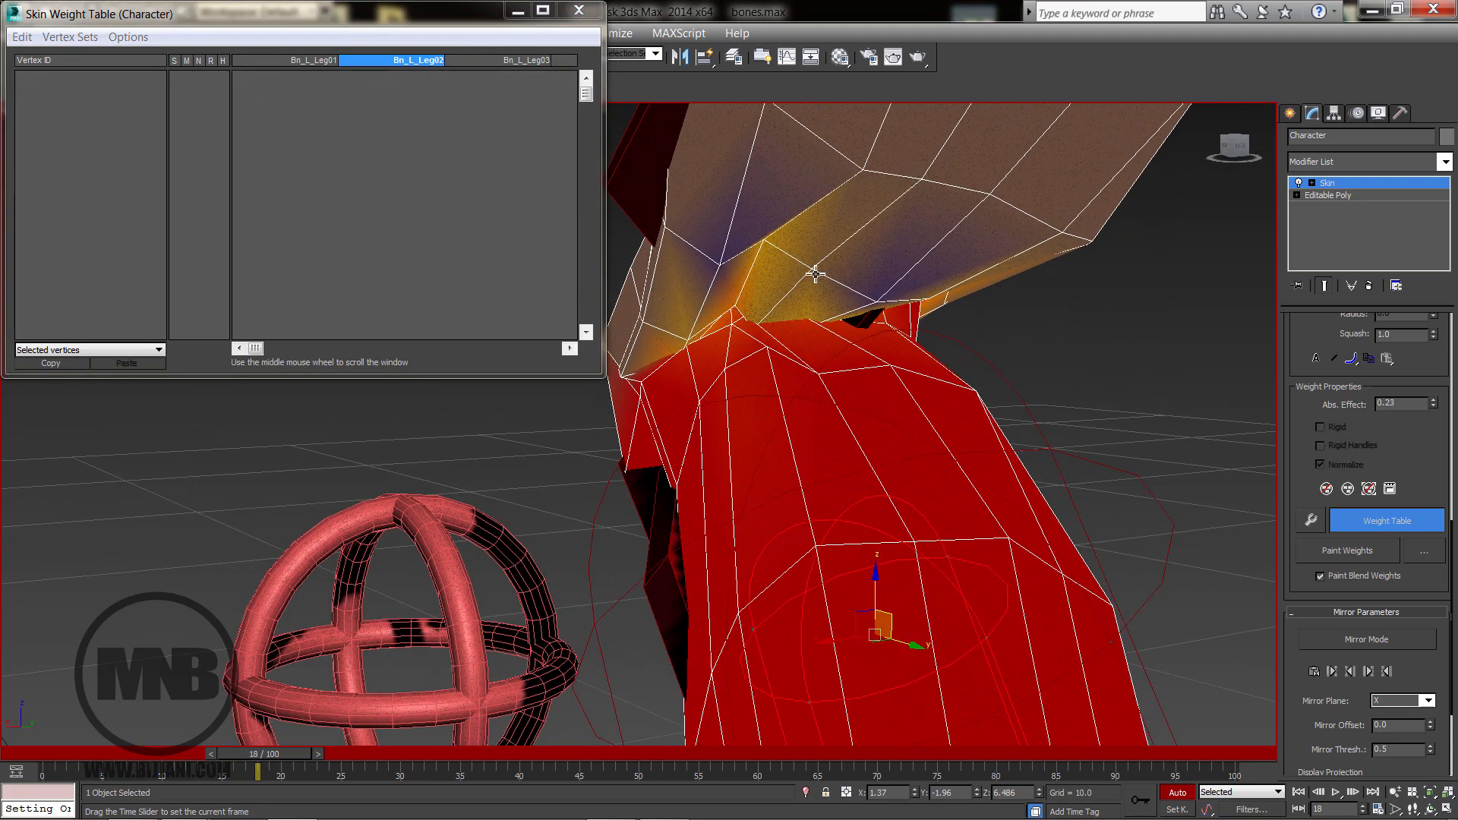
{"action": "left_click_drag", "start_coordinate": [277, 79], "coordinate": [307, 71]}
{"action": "left_click", "coordinate": [766, 246]}
On the other side of the knee, set vertex #571's Bn_L_Leg01 weight to 0.08 and raise the neighbouring vertex #55's Bn_L_Leg01 weight.
{"action": "middle_click_drag", "start_coordinate": [630, 260], "coordinate": [1033, 315], "text": "alt"}
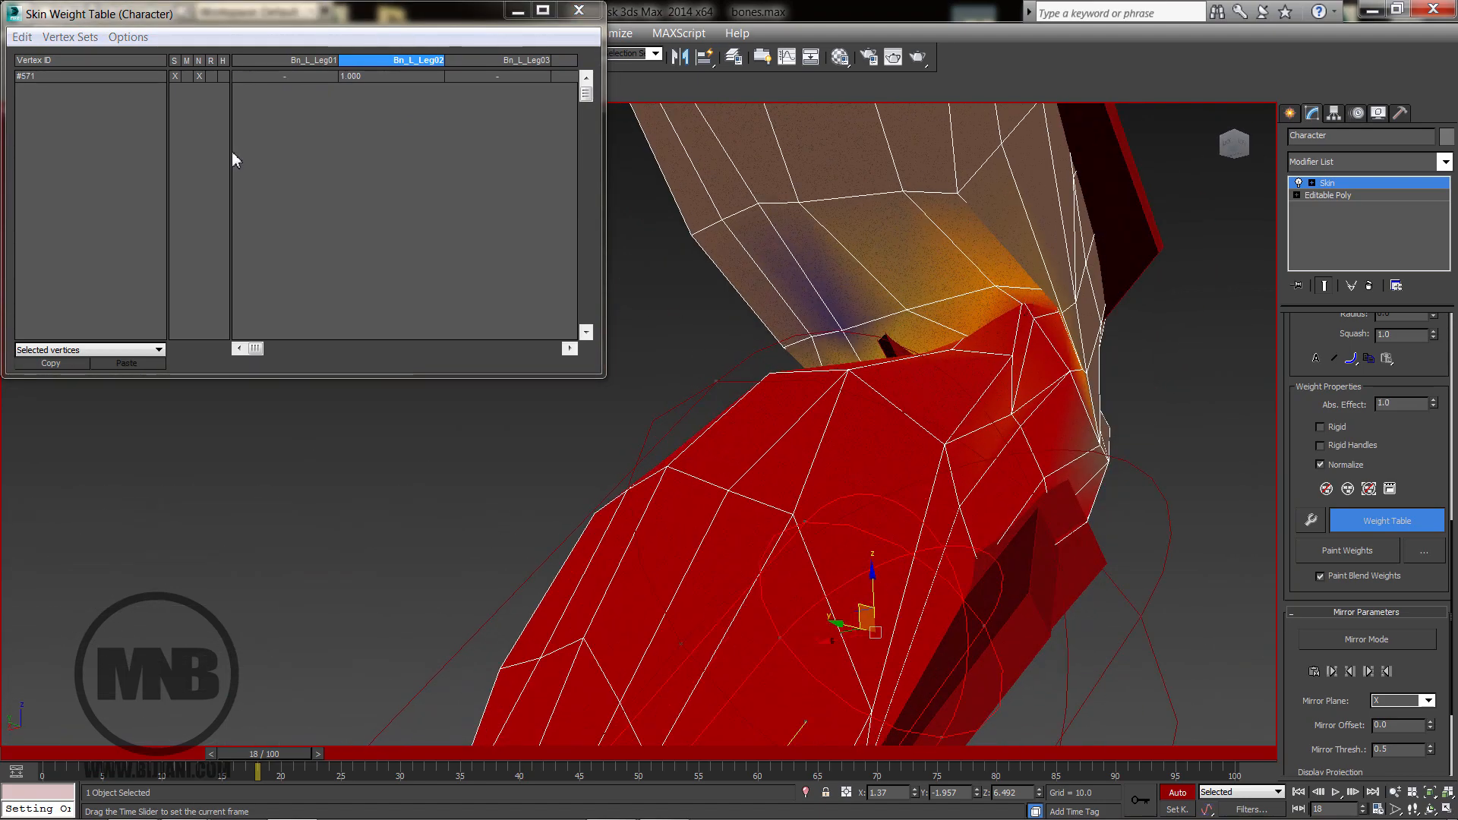
{"action": "left_click_drag", "start_coordinate": [313, 81], "coordinate": [325, 85]}
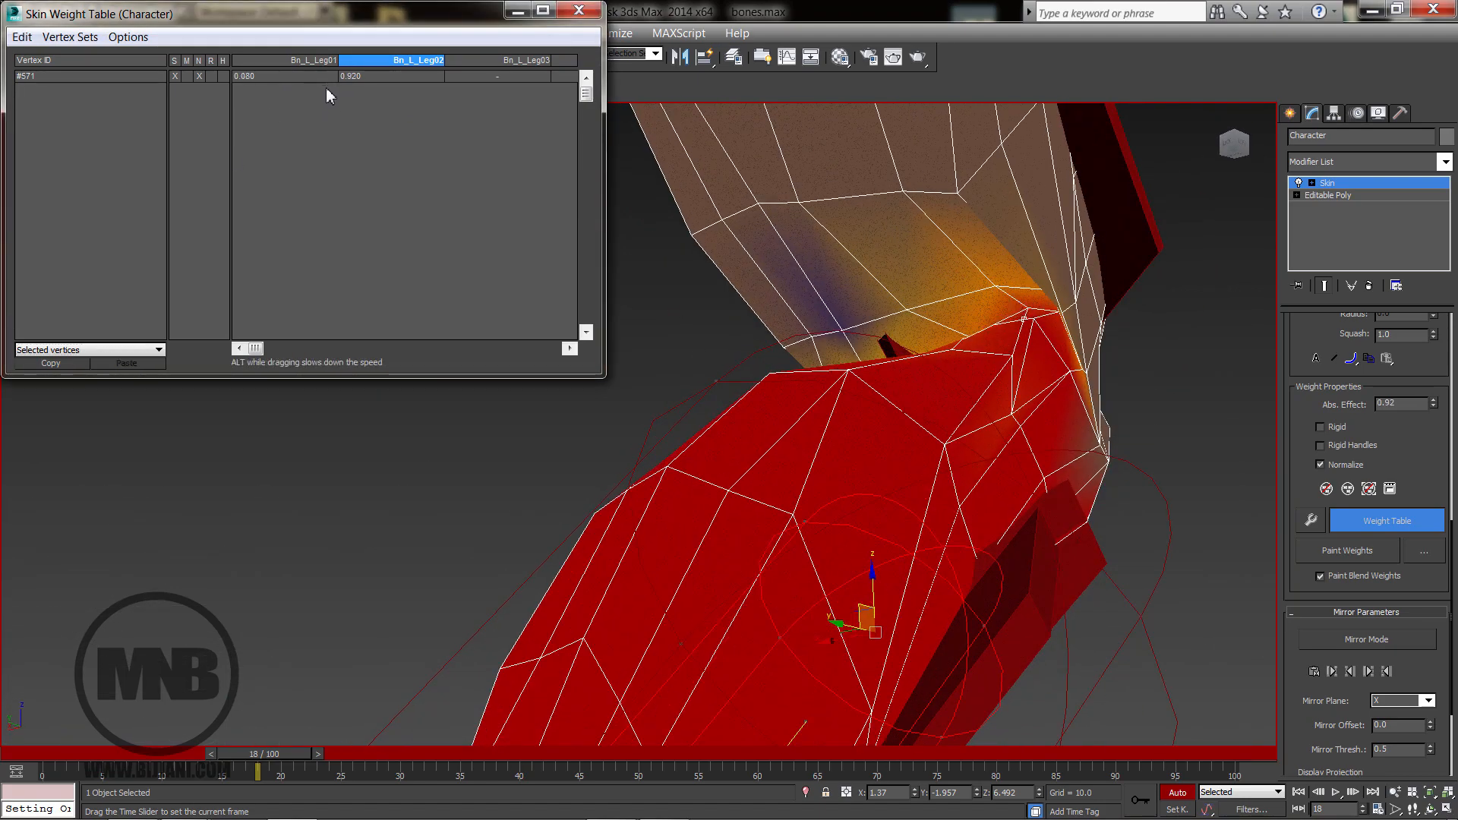
{"action": "left_click", "coordinate": [1034, 319]}
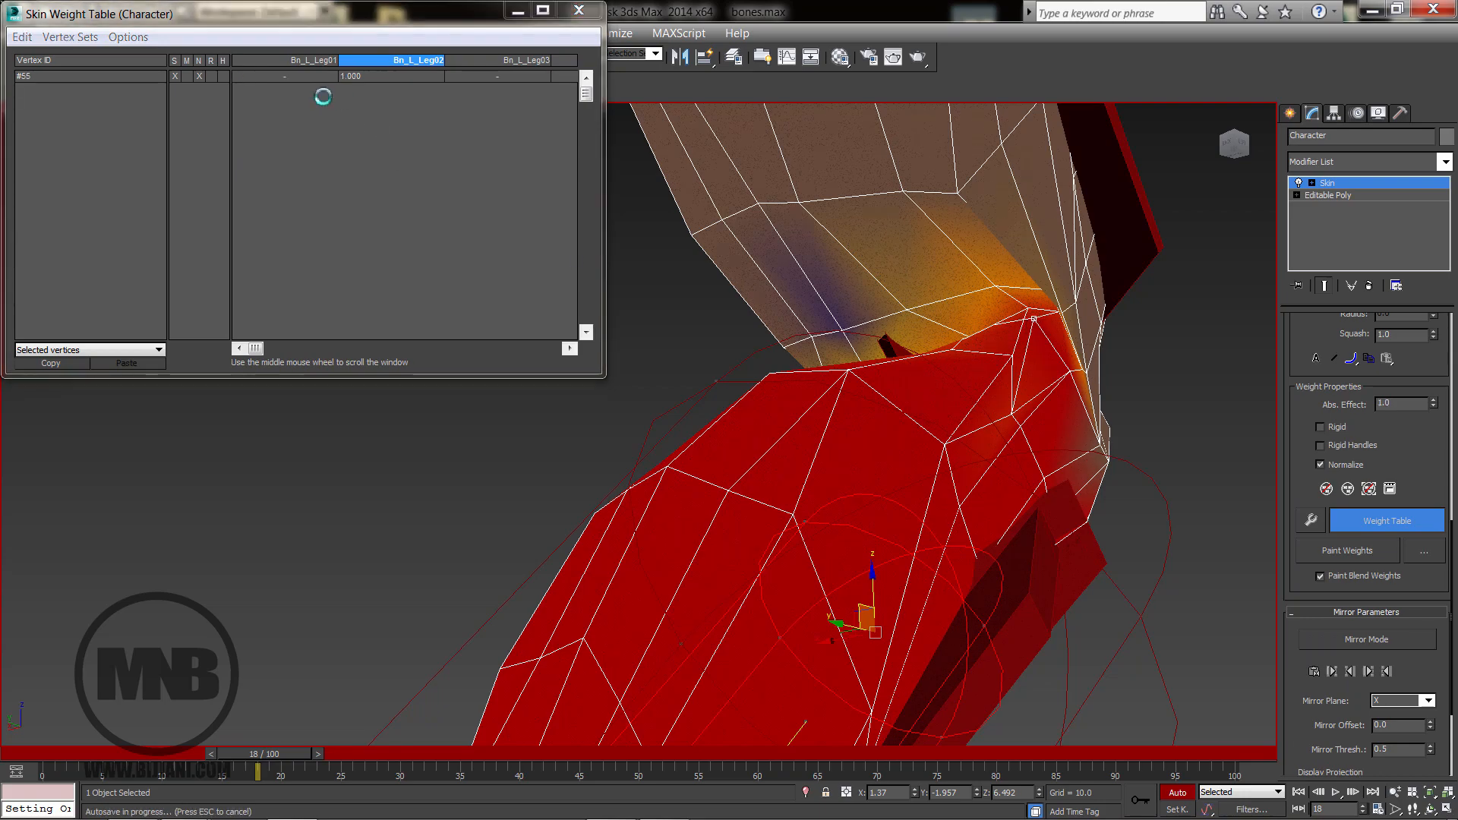
{"action": "left_click_drag", "start_coordinate": [293, 77], "coordinate": [312, 82]}
Select vertex #575 beside the gap in the rear crease and shift its weight toward Bn_L_Leg02, reaching 0.52.
{"action": "middle_click_drag", "start_coordinate": [829, 399], "coordinate": [955, 338], "text": "alt"}
{"action": "left_click", "coordinate": [972, 319]}
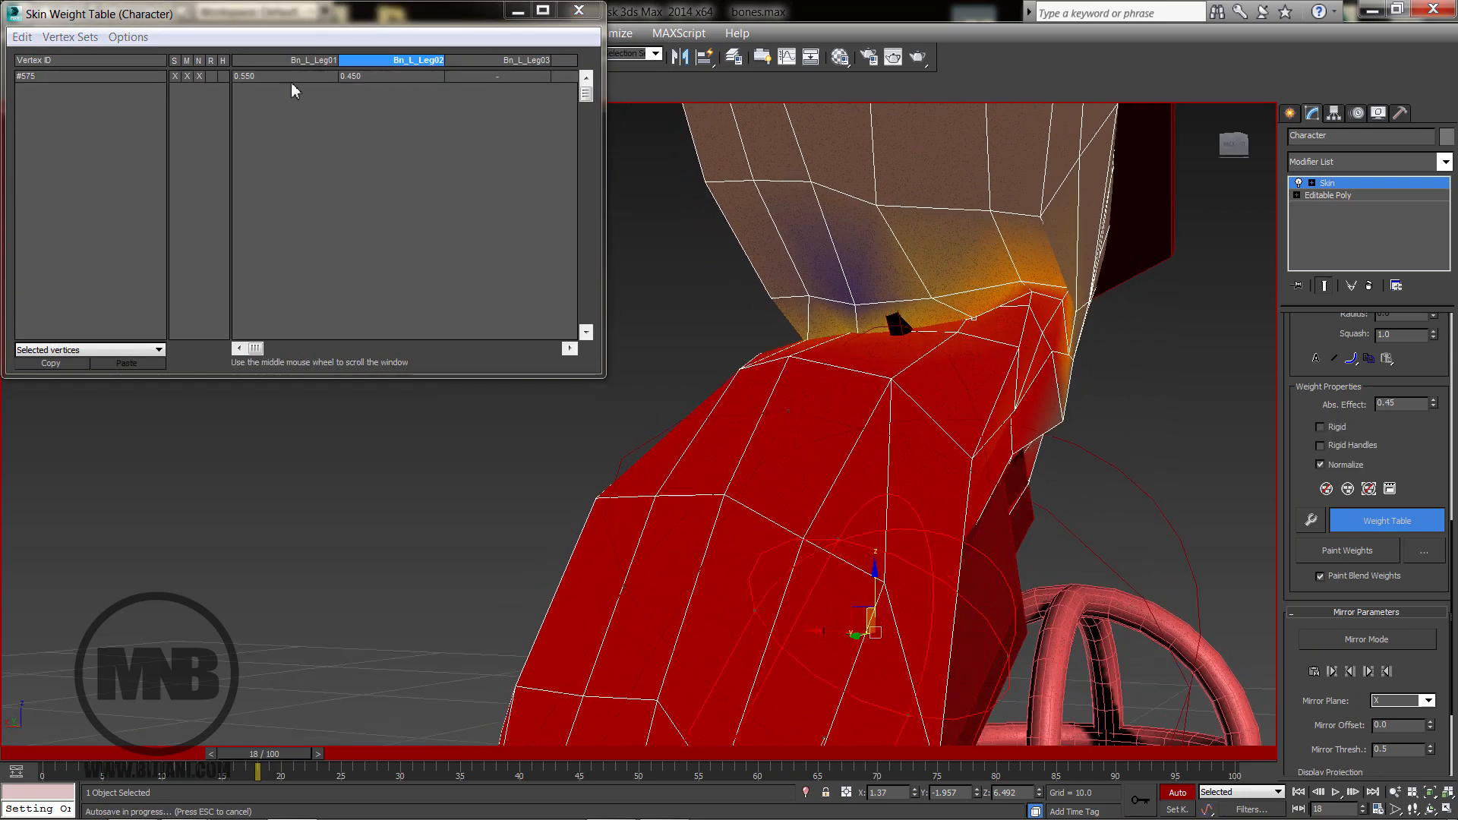
{"action": "left_click_drag", "start_coordinate": [292, 82], "coordinate": [274, 83]}
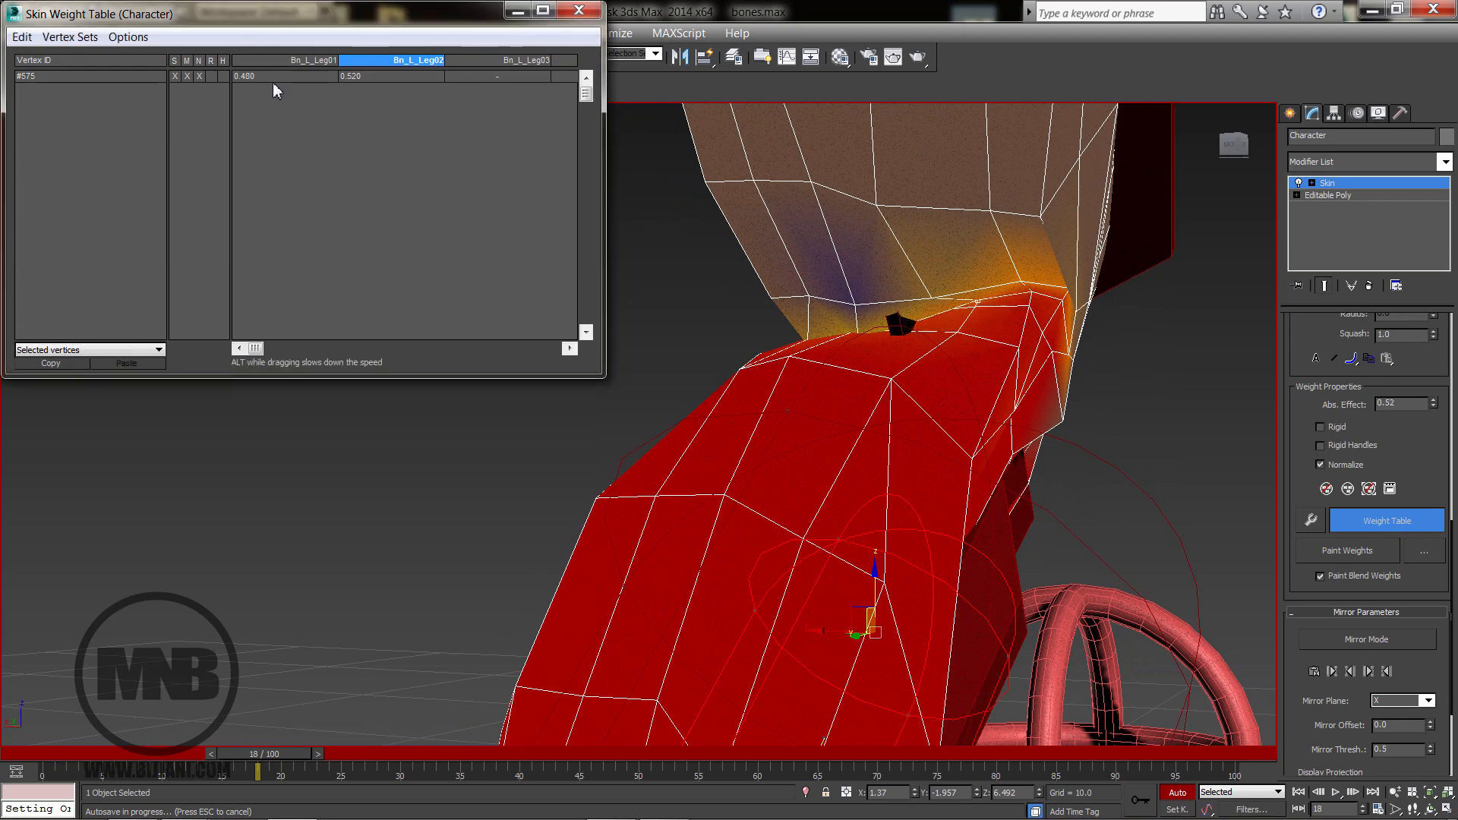
Fine-tune the Bn_L_Leg01 weight of vertex #584 at the crease and set vertex #363's Bn_L_Leg01 weight to 0.12.
{"action": "left_click", "coordinate": [975, 309]}
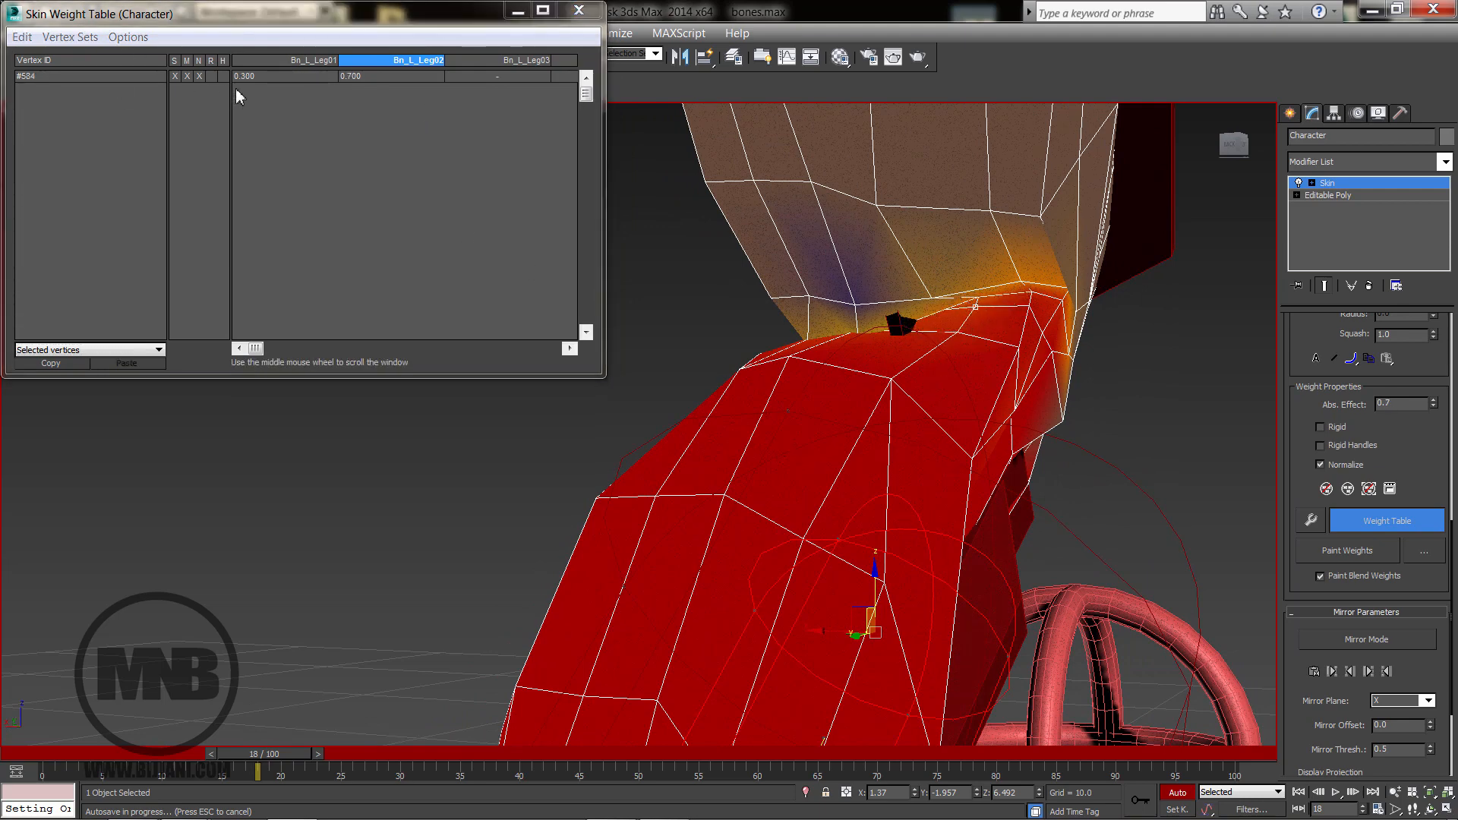
{"action": "left_click", "coordinate": [272, 79]}
{"action": "mouse_move", "coordinate": [272, 79]}
{"action": "left_mouse_down"}
{"action": "mouse_move", "coordinate": [321, 80]}
{"action": "mouse_move", "coordinate": [276, 80]}
{"action": "left_mouse_up"}
{"action": "left_click", "coordinate": [958, 335]}
{"action": "left_click", "coordinate": [294, 76]}
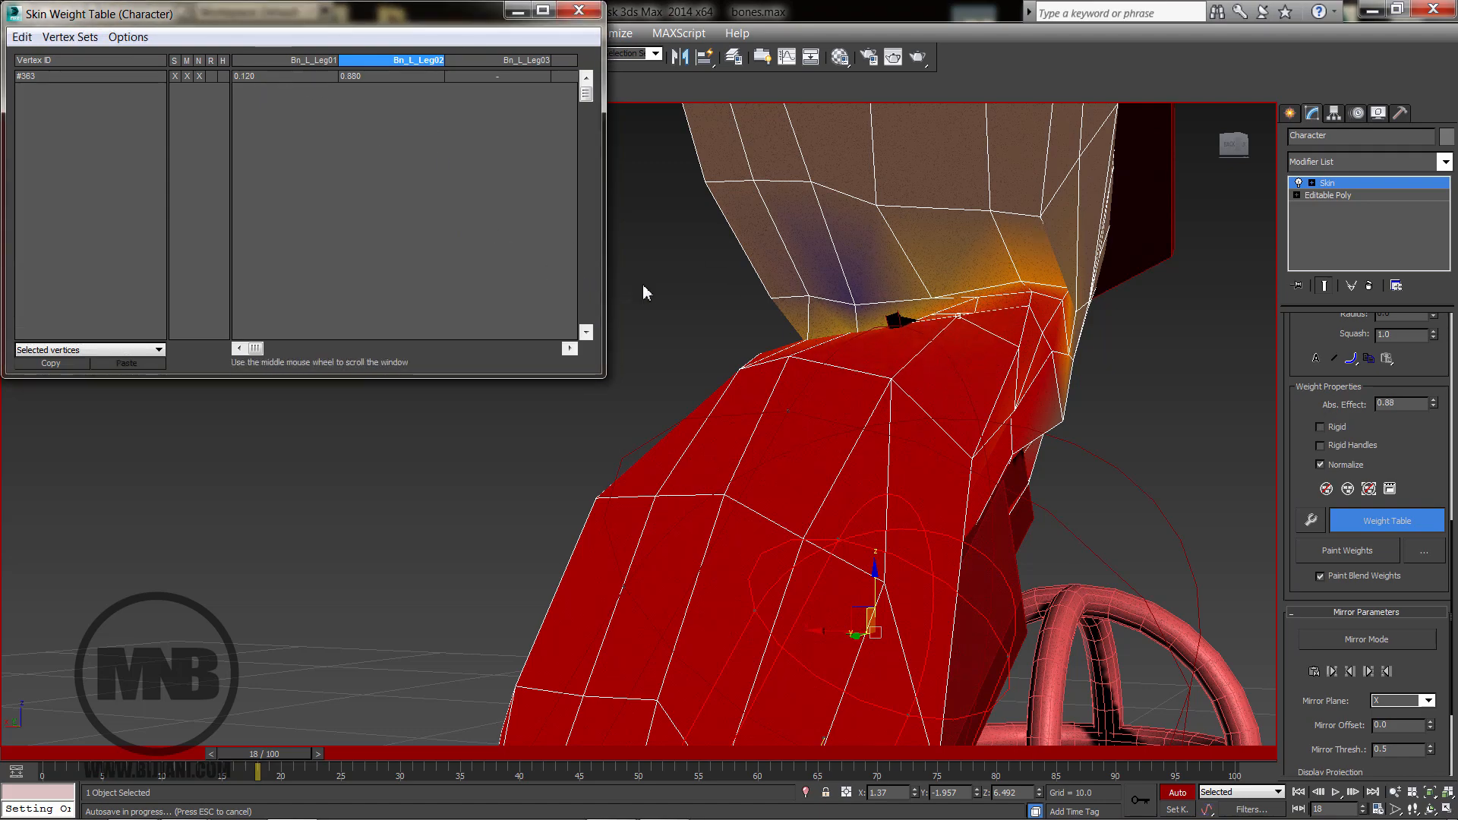
Inspect the bent knee, close the Weight Table and return the animation to frame 0.
{"action": "middle_click_drag", "start_coordinate": [642, 284], "coordinate": [610, 613], "text": "alt"}
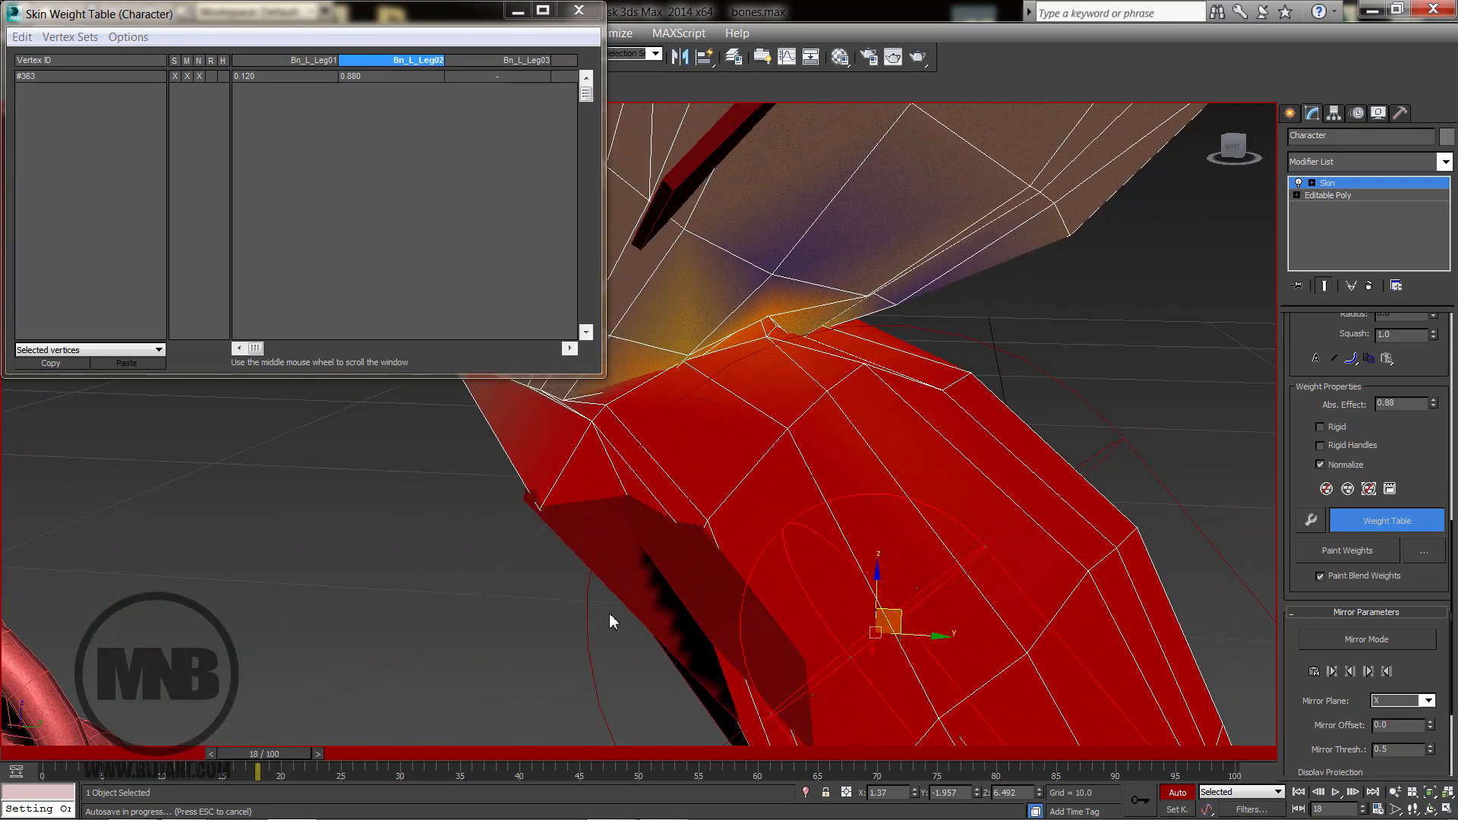
{"action": "left_click_drag", "start_coordinate": [213, 773], "coordinate": [139, 772]}
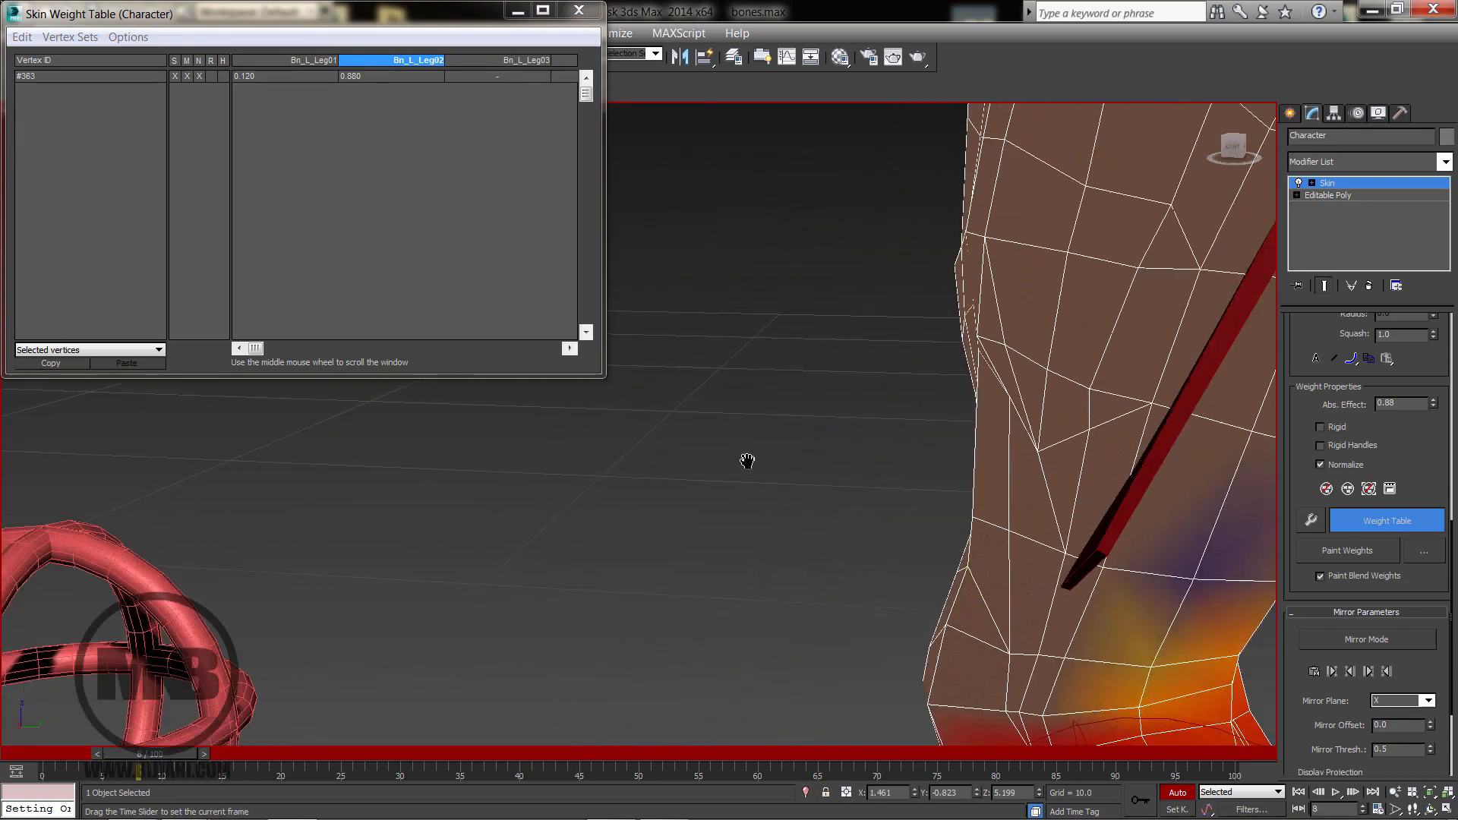
{"action": "middle_click_drag", "start_coordinate": [942, 543], "coordinate": [714, 489]}
{"action": "left_click", "coordinate": [579, 11]}
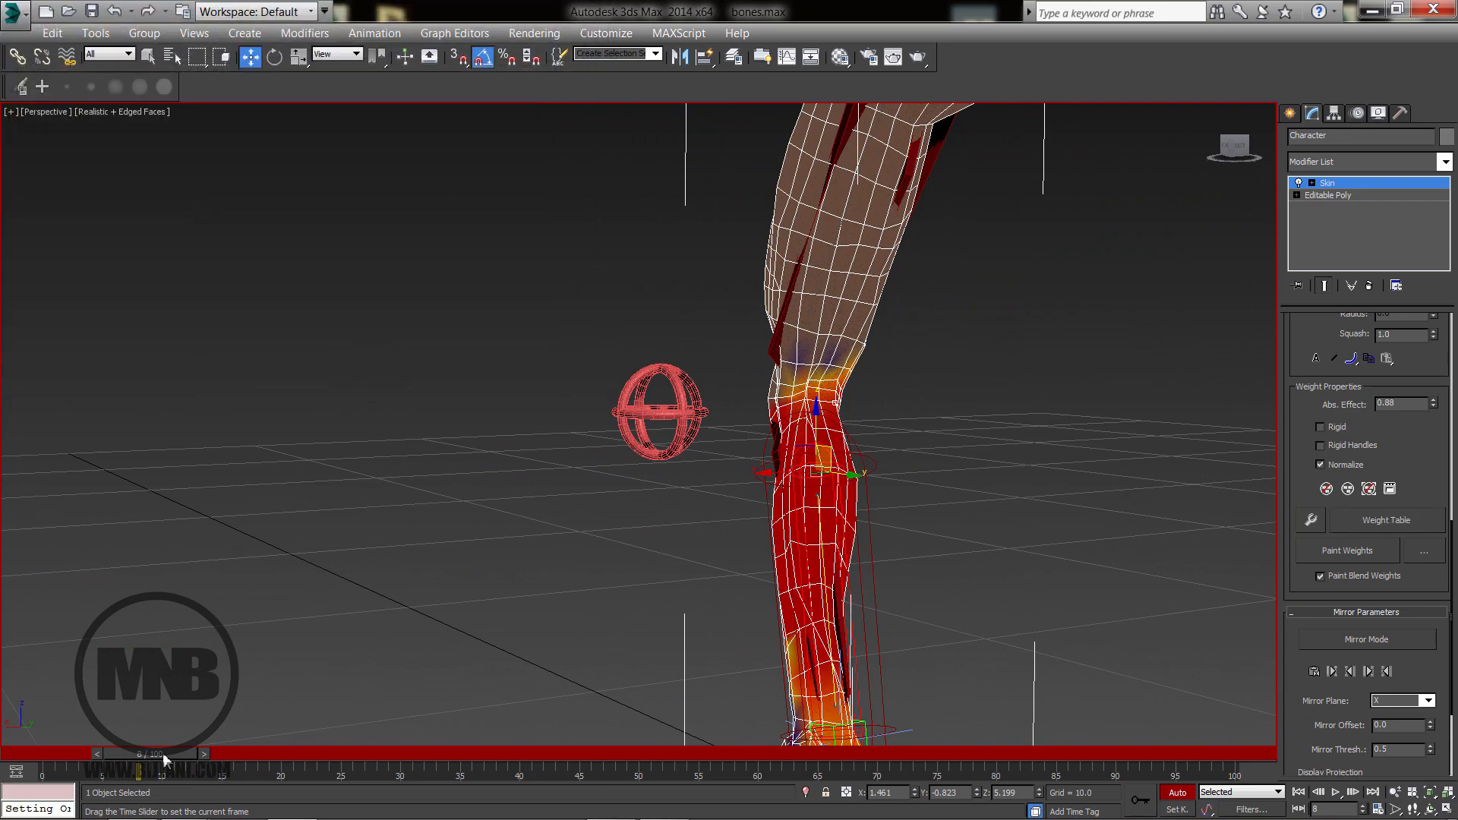
{"action": "left_click_drag", "start_coordinate": [163, 760], "coordinate": [56, 775]}
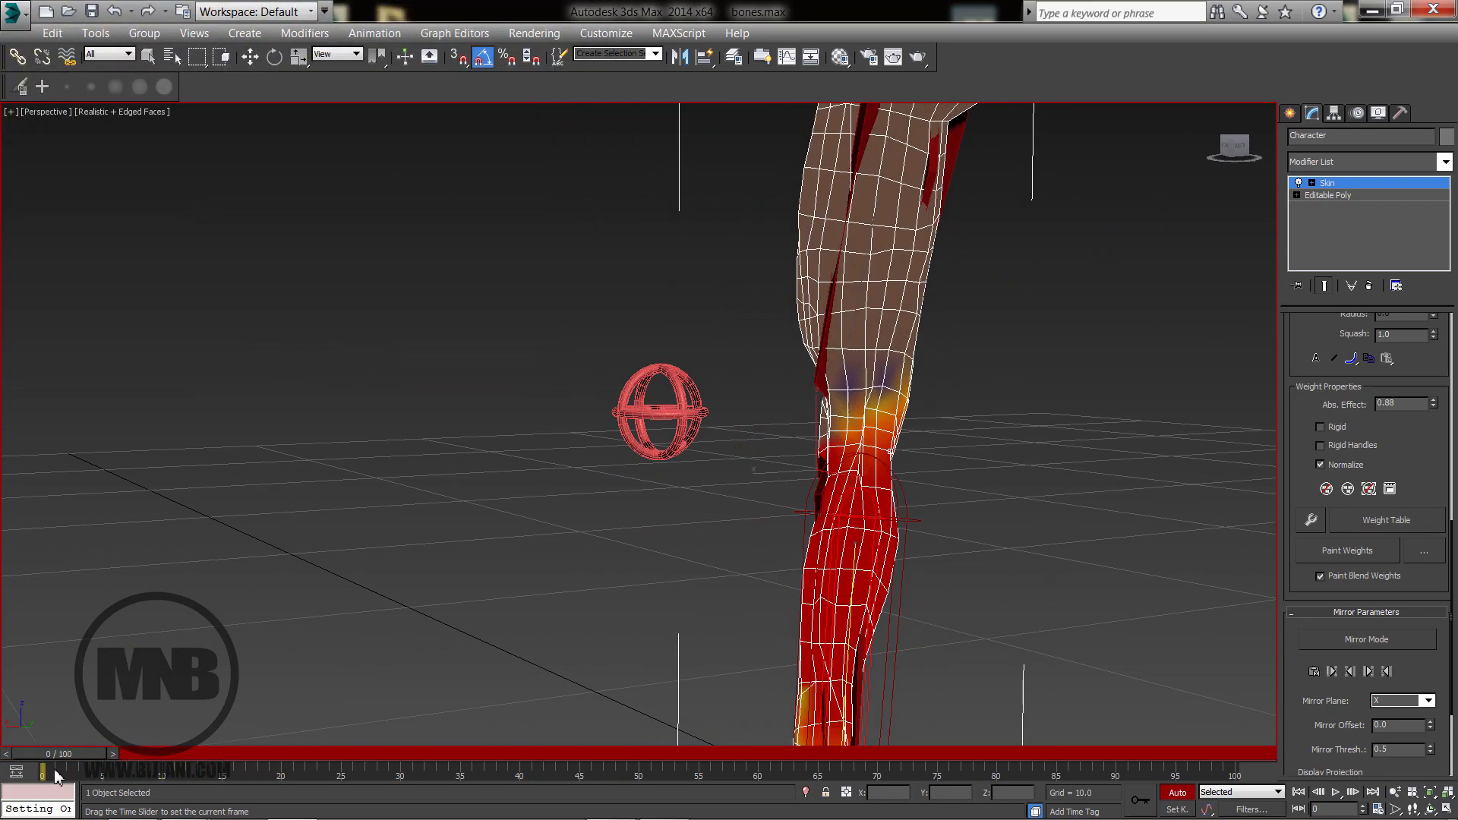
{"action": "key", "text": "w"}
Activate Paint Weights and set the brush's maximum size to 0.5 in the painter options.
{"action": "middle_click_drag", "start_coordinate": [787, 616], "coordinate": [762, 568]}
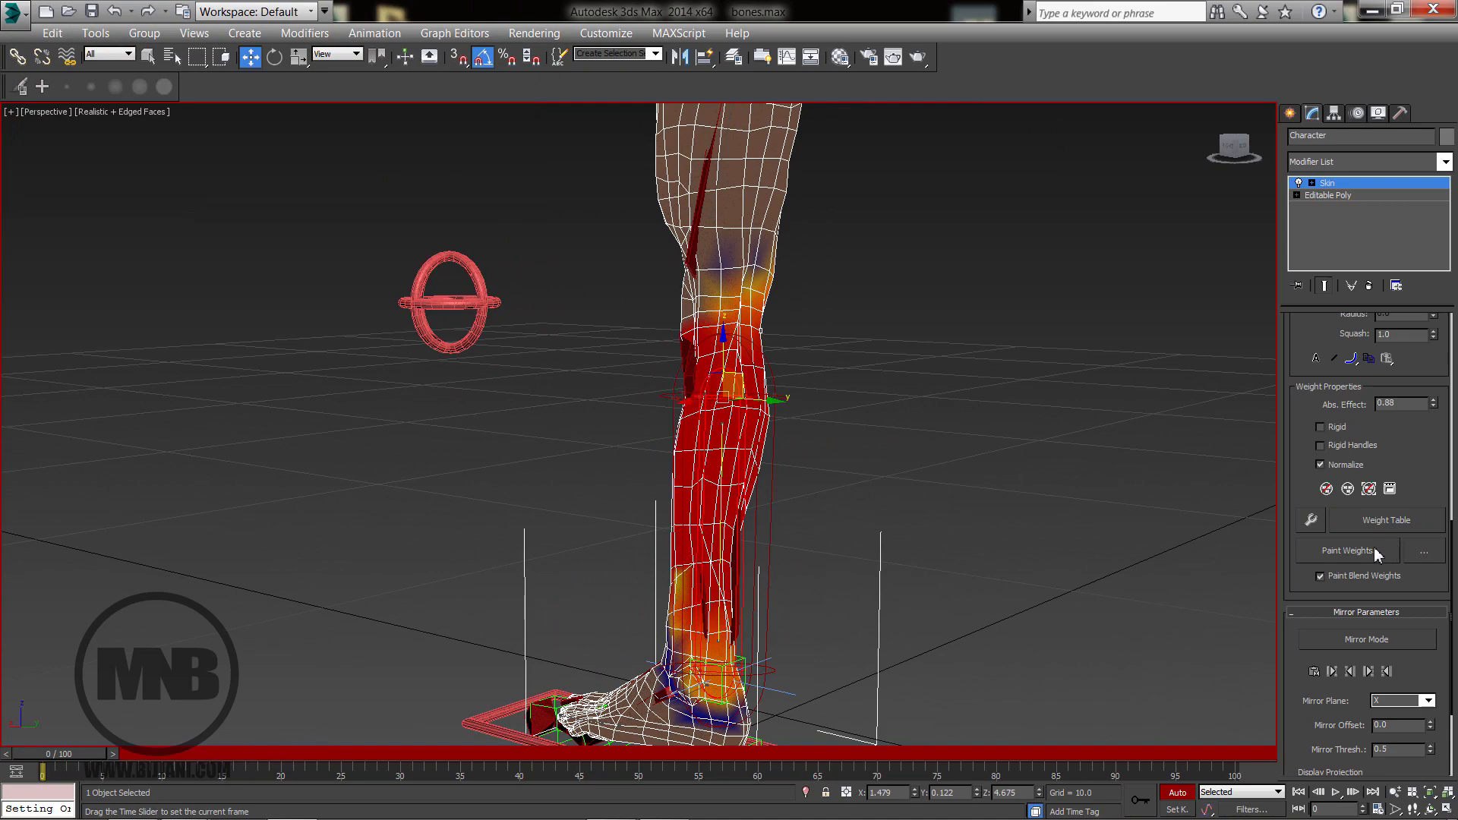
{"action": "left_click", "coordinate": [1357, 551]}
{"action": "scroll", "coordinate": [739, 407], "scroll_direction": "down", "scroll_amount": 3}
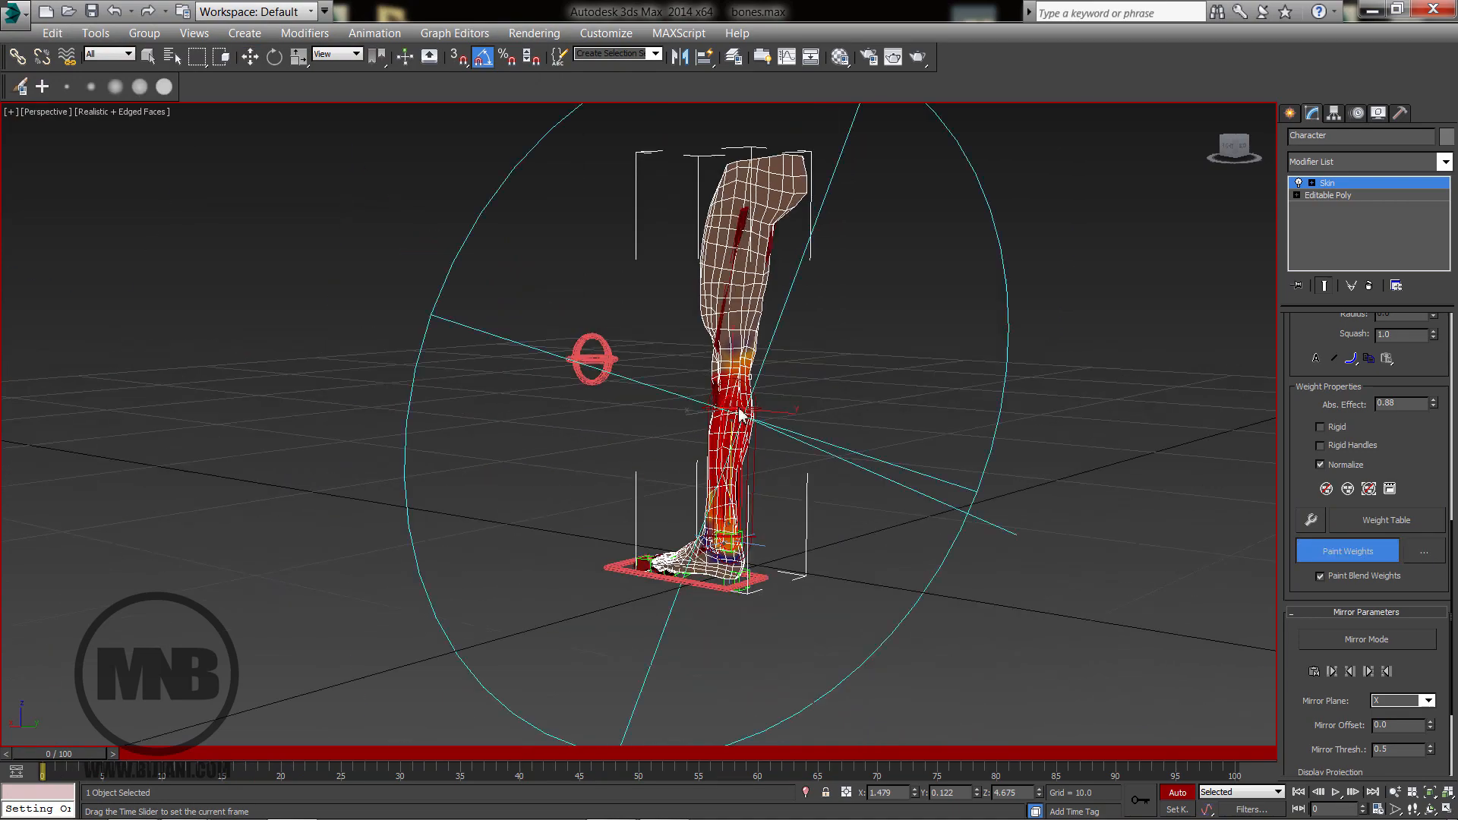
{"action": "scroll", "coordinate": [738, 407], "scroll_direction": "up", "scroll_amount": 6}
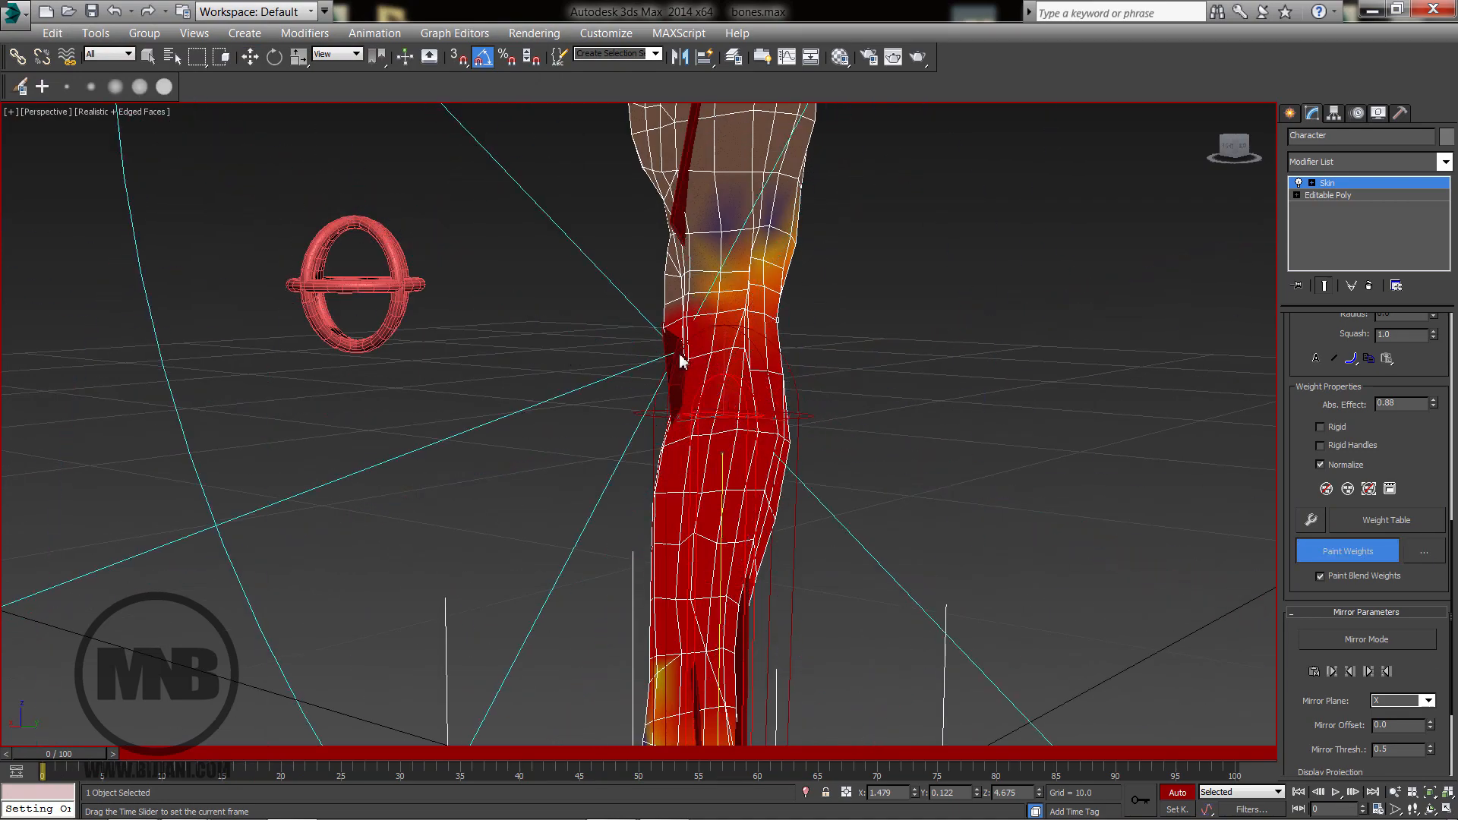
{"action": "middle_click_drag", "start_coordinate": [681, 362], "coordinate": [778, 371], "text": "alt"}
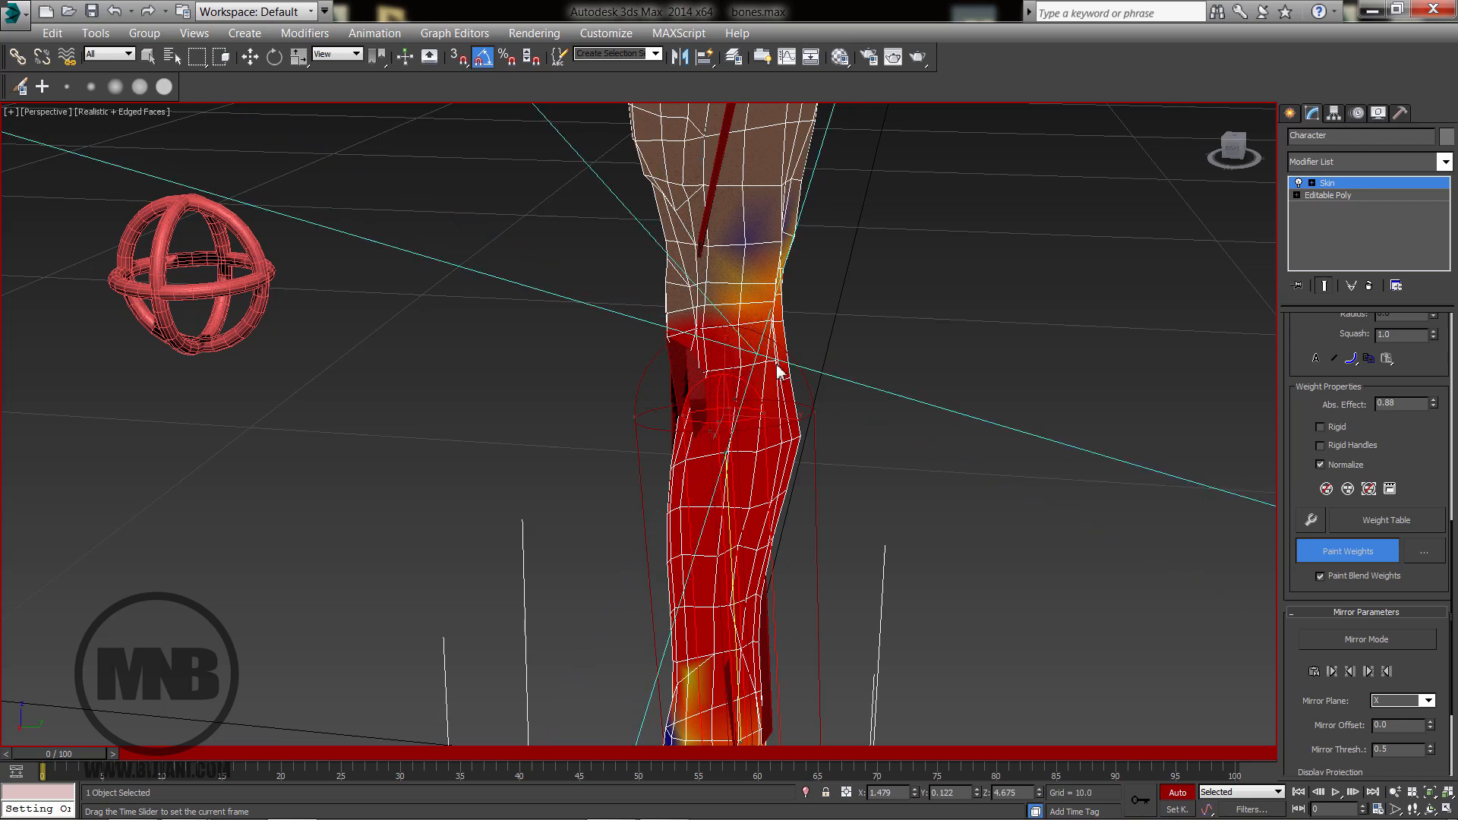
{"action": "left_click", "coordinate": [1424, 553]}
{"action": "left_click_drag", "start_coordinate": [242, 112], "coordinate": [165, 119]}
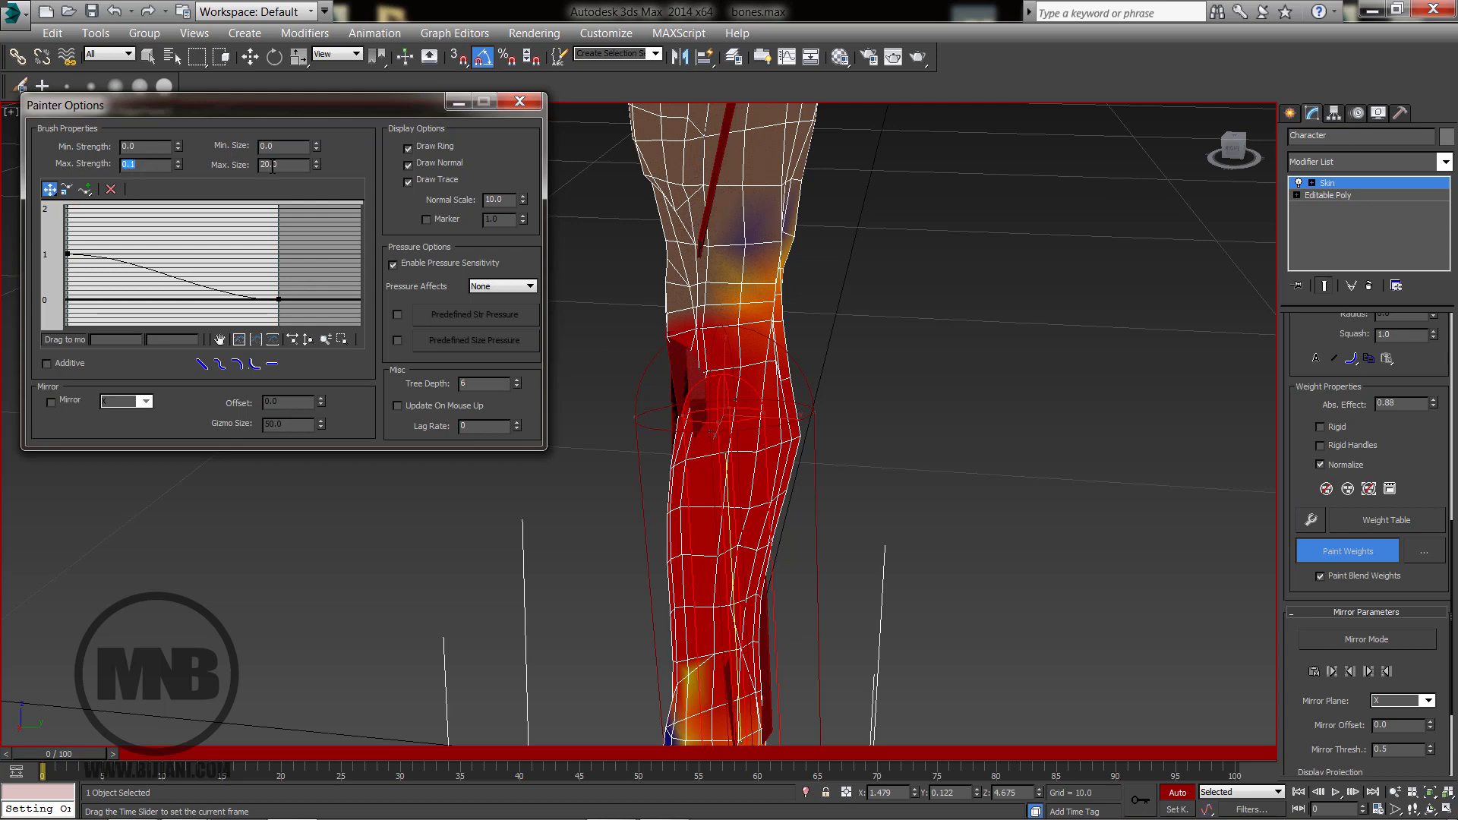
{"action": "type", "text": "1"}
{"action": "key", "text": "Return"}
{"action": "left_click", "coordinate": [525, 102]}
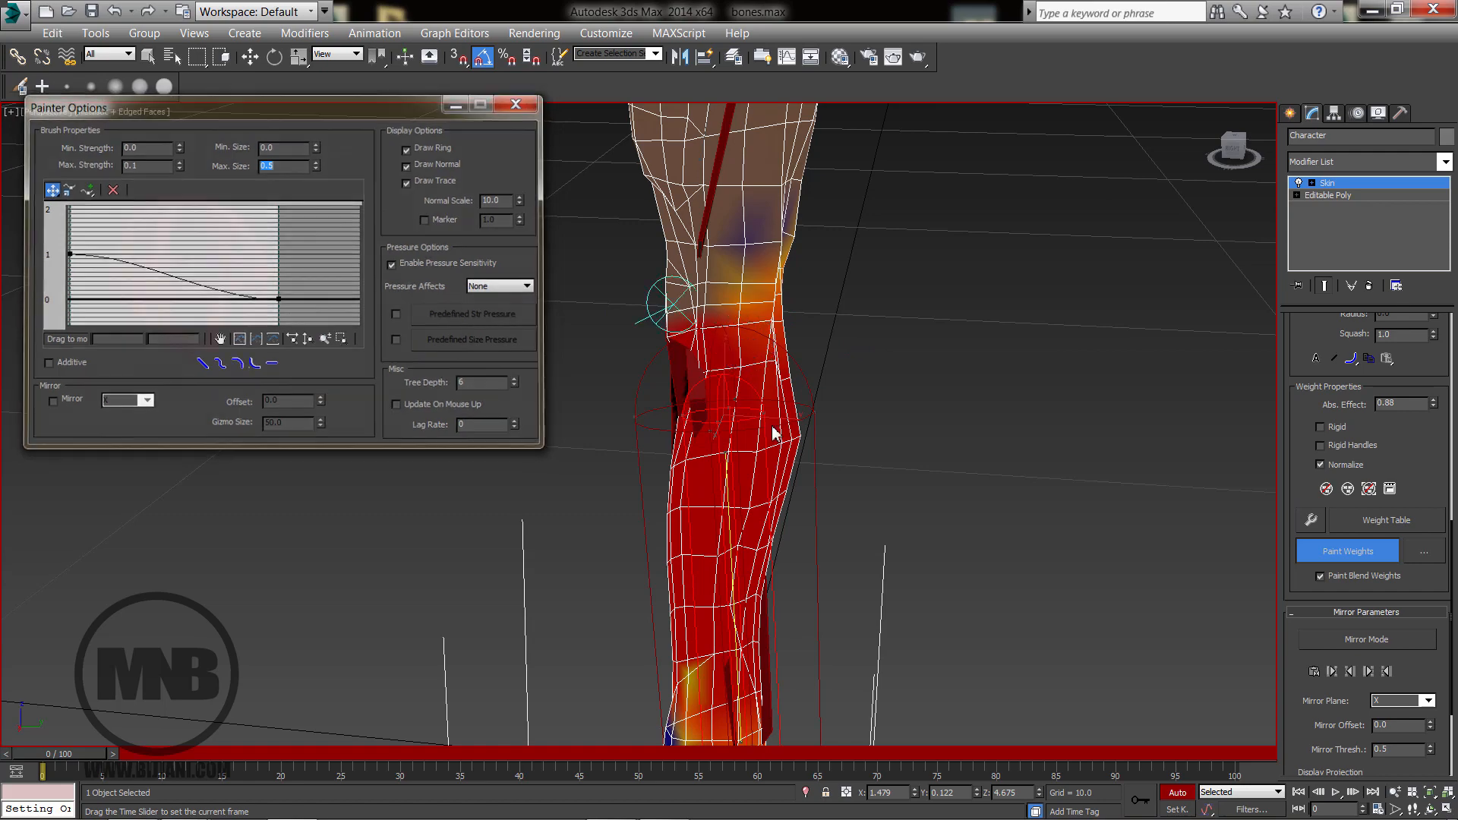
At frame 13, paint Bn_L_Leg02 weights along the knee crease on both sides of the leg.
{"action": "scroll", "coordinate": [888, 499], "scroll_direction": "up", "scroll_amount": 4}
{"action": "mouse_move", "coordinate": [887, 499]}
{"action": "middle_mouse_down", "text": "alt"}
{"action": "mouse_move", "coordinate": [814, 401]}
{"action": "mouse_move", "coordinate": [802, 494]}
{"action": "middle_mouse_up", "text": "alt"}
{"action": "scroll", "coordinate": [796, 440], "scroll_direction": "down", "scroll_amount": 5}
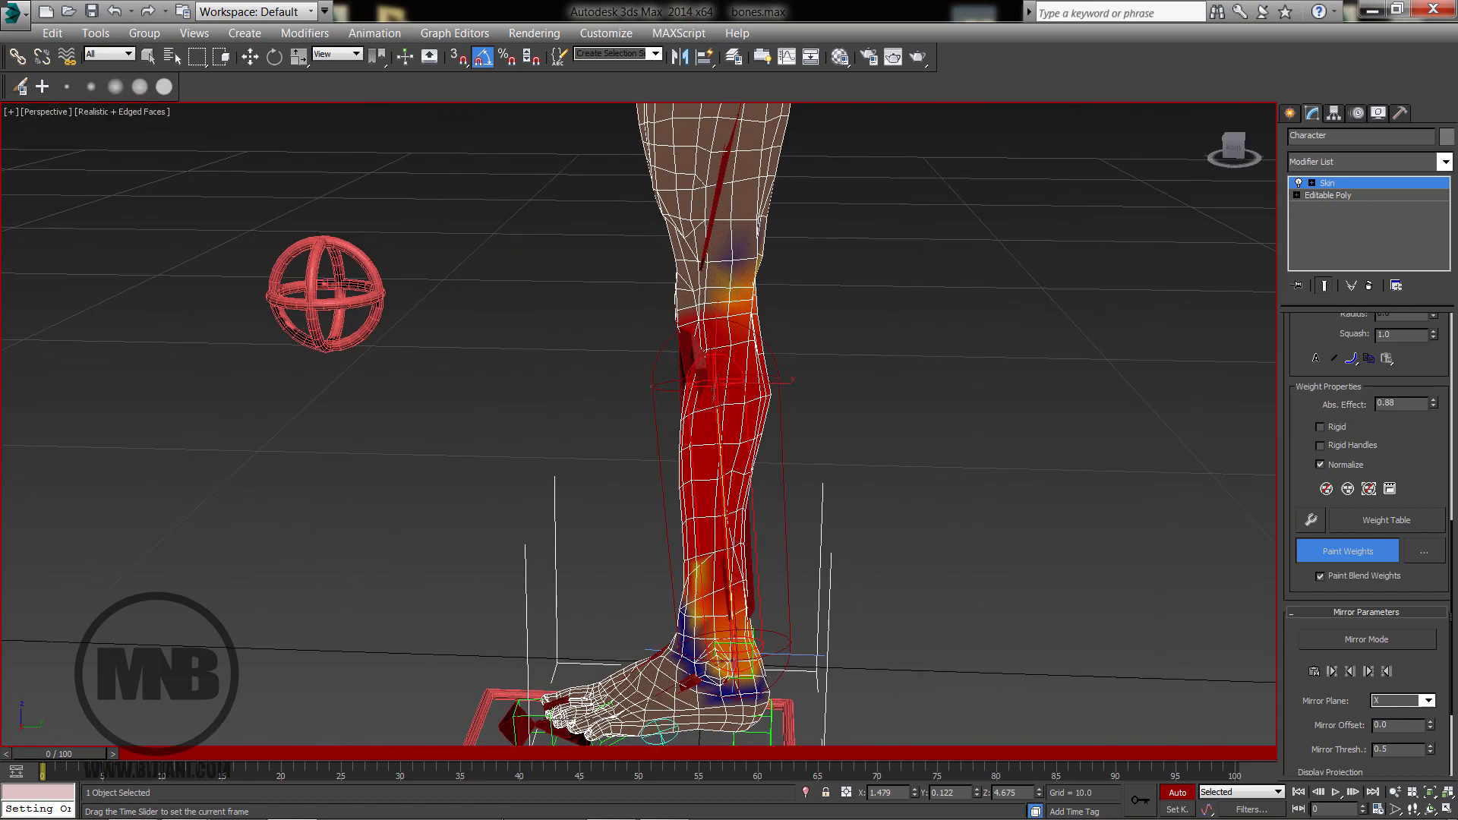
{"action": "left_click_drag", "start_coordinate": [95, 752], "coordinate": [235, 748]}
{"action": "left_click", "coordinate": [1347, 550]}
{"action": "scroll", "coordinate": [641, 316], "scroll_direction": "up", "scroll_amount": 5}
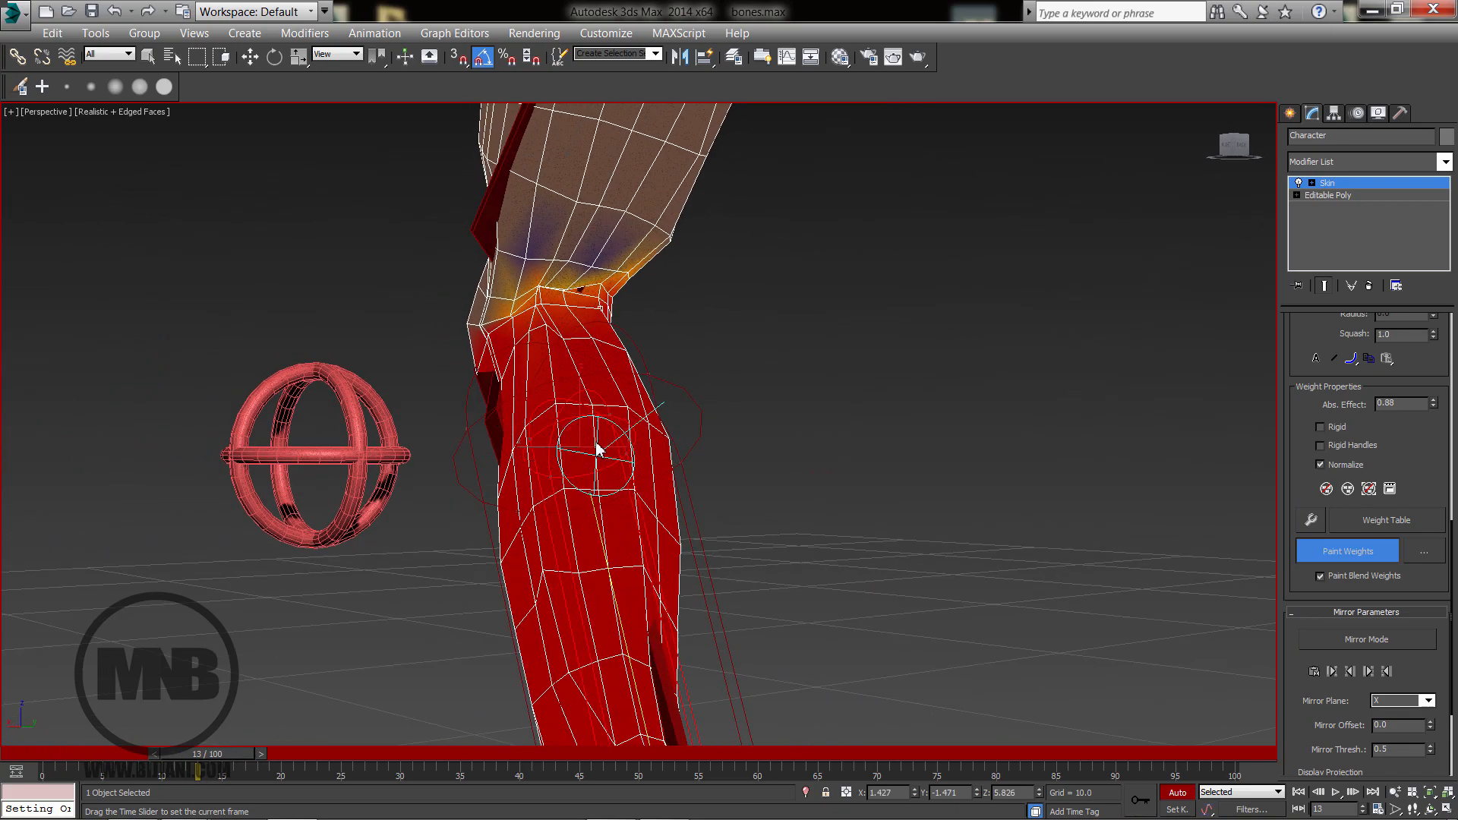
{"action": "mouse_move", "coordinate": [537, 303]}
{"action": "left_mouse_down"}
{"action": "mouse_move", "coordinate": [553, 296]}
{"action": "mouse_move", "coordinate": [535, 298]}
{"action": "left_mouse_up"}
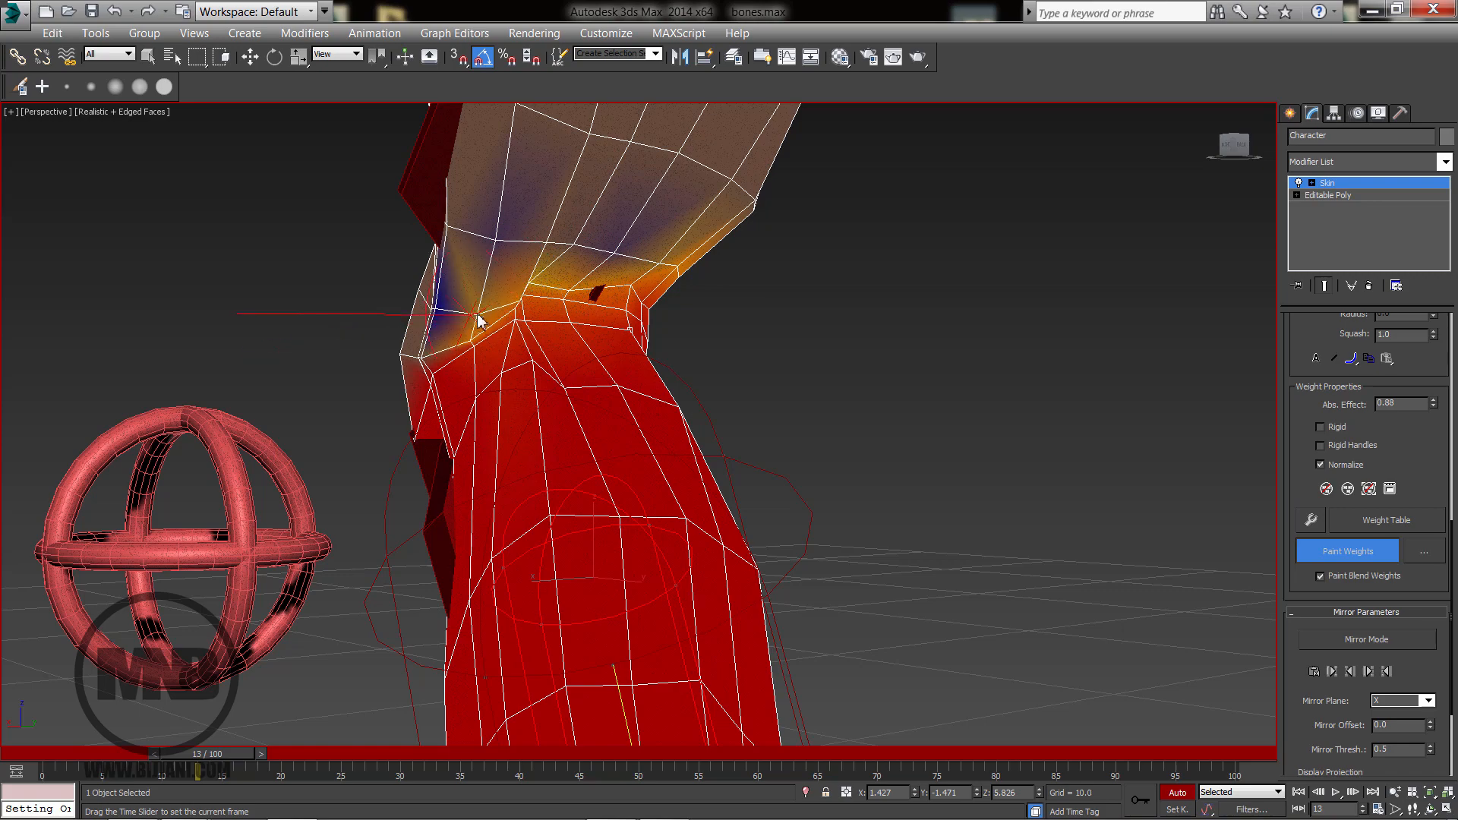
{"action": "mouse_move", "coordinate": [479, 319]}
{"action": "middle_mouse_down", "text": "alt"}
{"action": "mouse_move", "coordinate": [560, 316]}
{"action": "mouse_move", "coordinate": [608, 293]}
{"action": "middle_mouse_up", "text": "alt"}
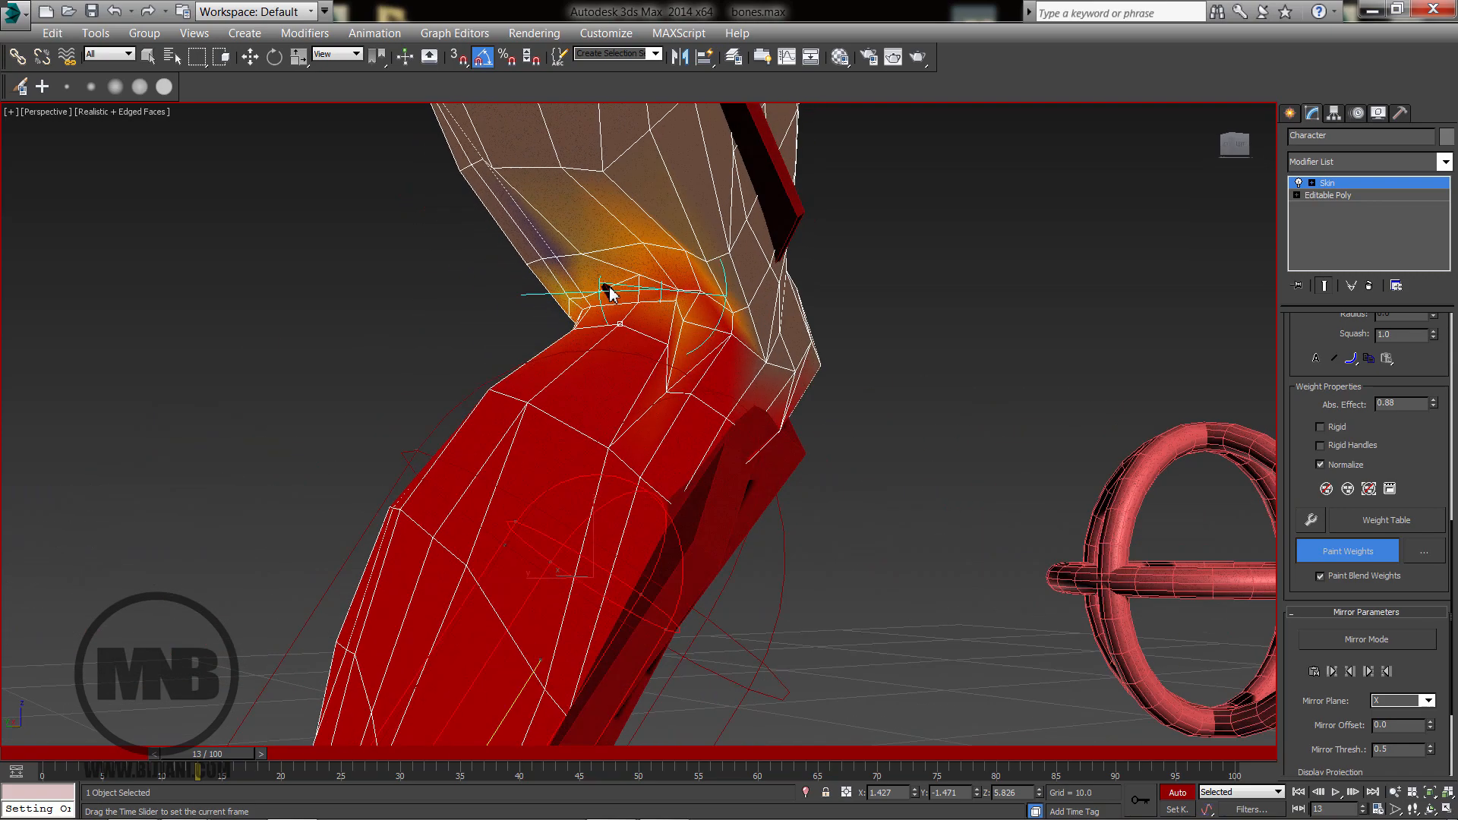
{"action": "mouse_move", "coordinate": [608, 293]}
{"action": "left_mouse_down"}
{"action": "mouse_move", "coordinate": [691, 303]}
{"action": "mouse_move", "coordinate": [693, 331]}
{"action": "left_mouse_up"}
Select the thigh bone's envelope and paint its weights onto the area just below the knee crease.
{"action": "middle_click_drag", "start_coordinate": [596, 507], "coordinate": [553, 572], "text": "alt"}
{"action": "key", "text": "w"}
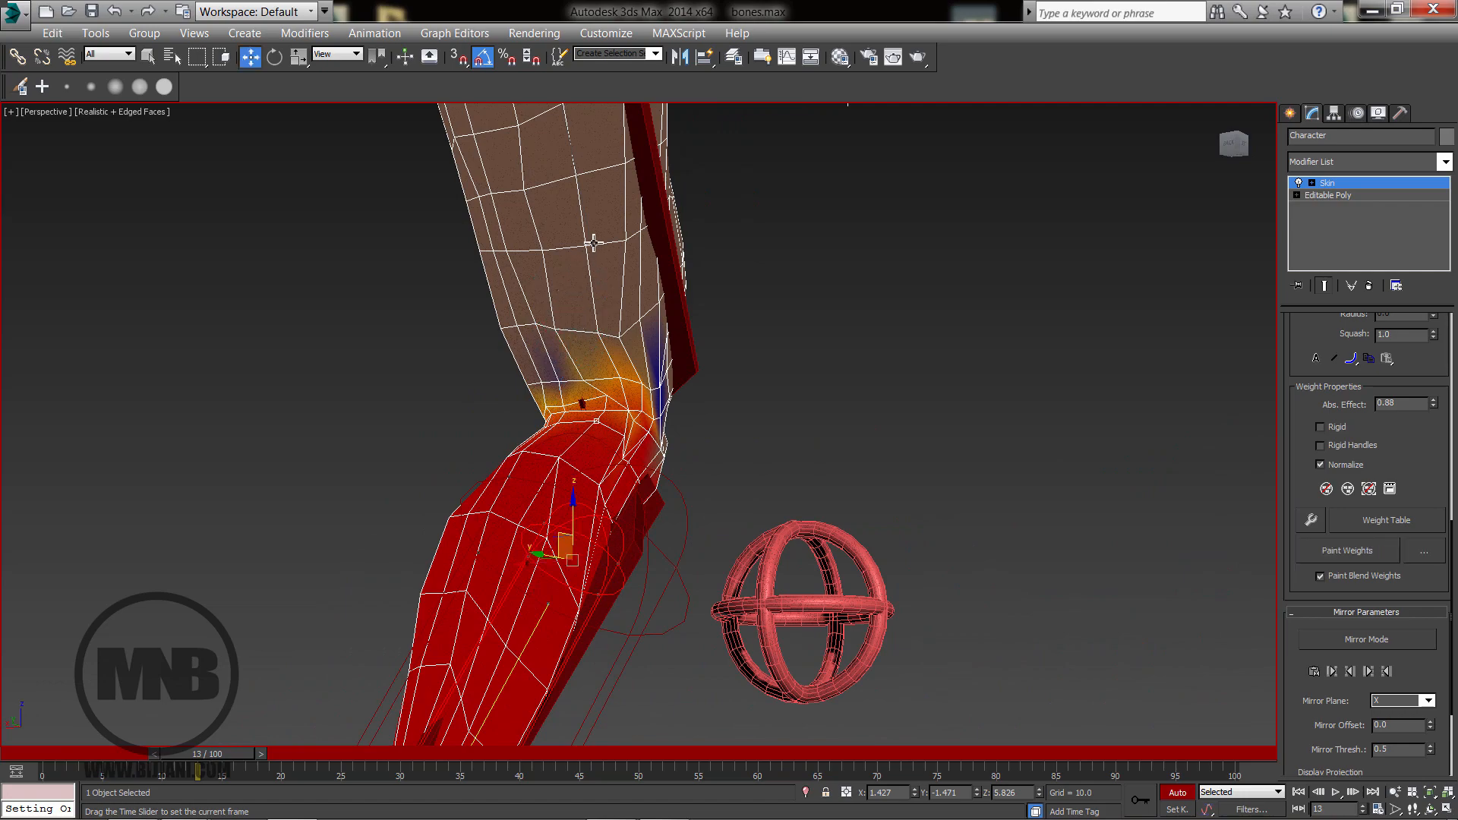
{"action": "left_click", "coordinate": [593, 242]}
{"action": "left_click", "coordinate": [1377, 549]}
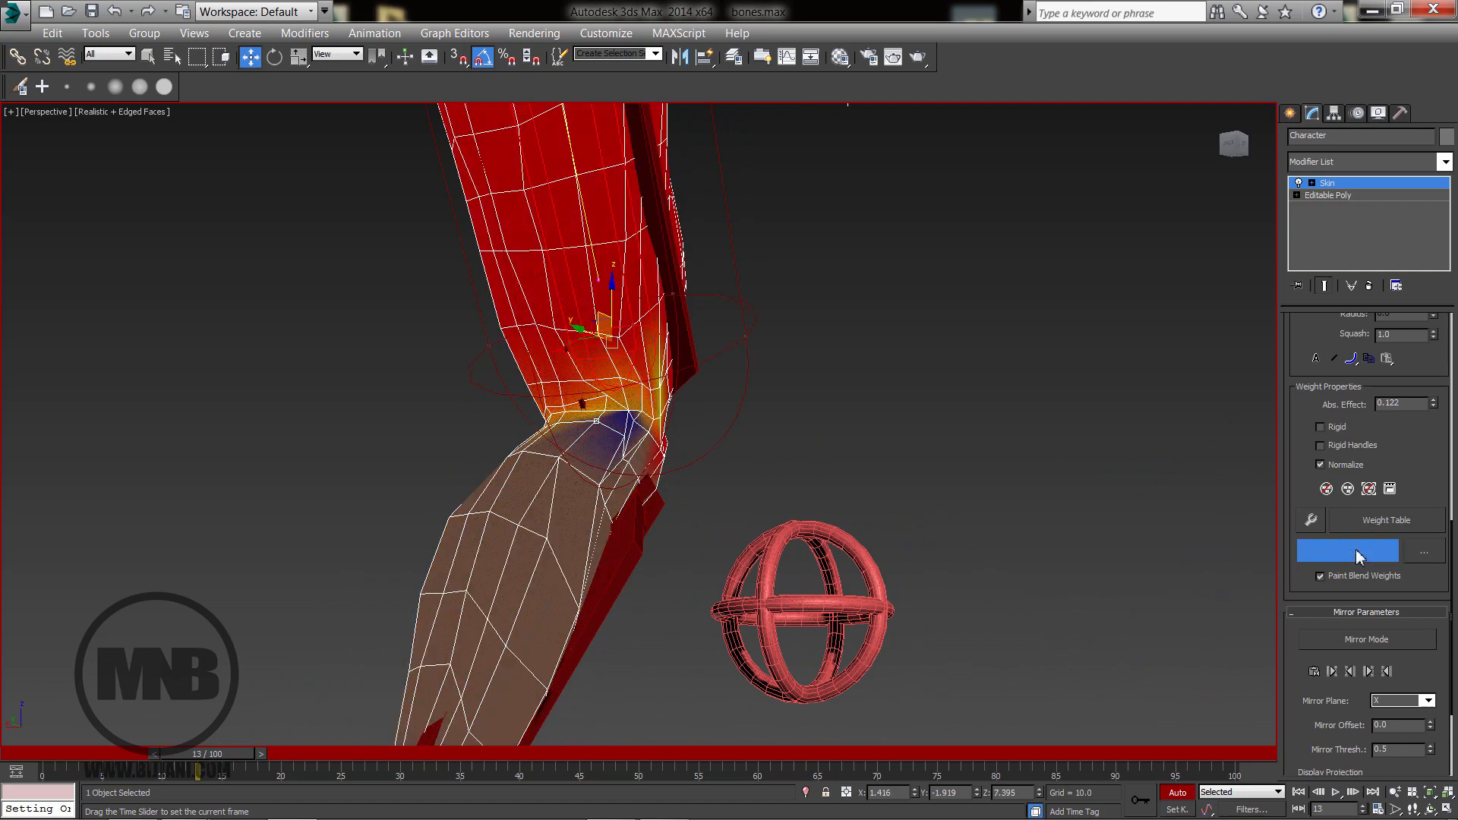
{"action": "mouse_move", "coordinate": [600, 372]}
{"action": "middle_mouse_down", "text": "alt"}
{"action": "mouse_move", "coordinate": [604, 391]}
{"action": "mouse_move", "coordinate": [645, 393]}
{"action": "mouse_move", "coordinate": [596, 423]}
{"action": "mouse_move", "coordinate": [516, 425]}
{"action": "middle_mouse_up", "text": "alt"}
{"action": "mouse_move", "coordinate": [516, 425]}
{"action": "left_mouse_down"}
{"action": "mouse_move", "coordinate": [547, 449]}
{"action": "mouse_move", "coordinate": [620, 459]}
{"action": "left_mouse_up"}
{"action": "mouse_move", "coordinate": [621, 459]}
{"action": "middle_mouse_down", "text": "alt"}
{"action": "mouse_move", "coordinate": [540, 439]}
{"action": "mouse_move", "coordinate": [547, 481]}
{"action": "middle_mouse_up", "text": "alt"}
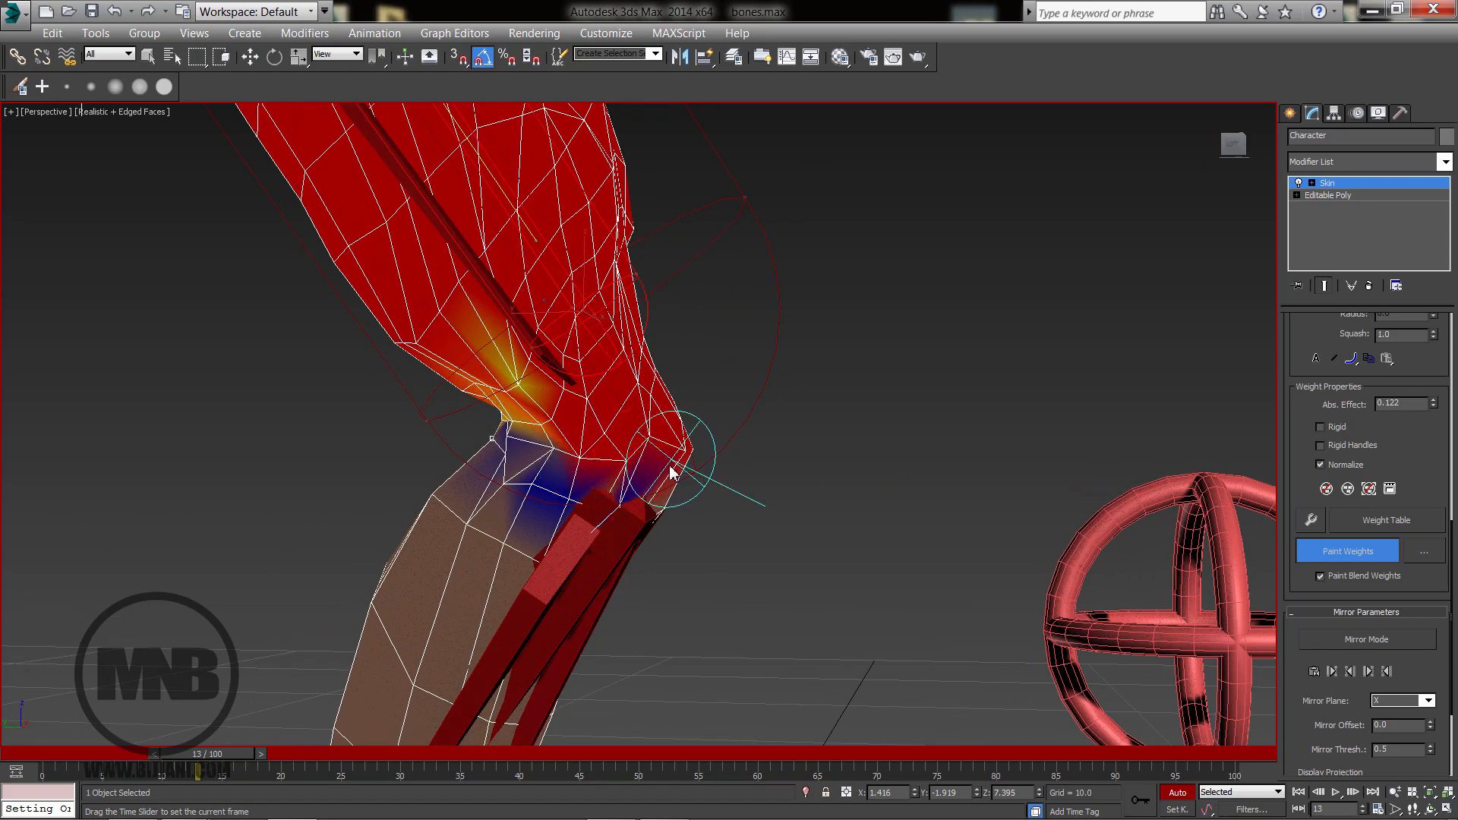
Paint more thigh-bone weight around the kneecap and onto the upper part of the lower leg, working around the knee.
{"action": "middle_click_drag", "start_coordinate": [668, 476], "coordinate": [621, 454], "text": "alt"}
{"action": "middle_click_drag", "start_coordinate": [735, 439], "coordinate": [528, 504], "text": "alt"}
{"action": "mouse_move", "coordinate": [619, 547]}
{"action": "middle_mouse_down", "text": "alt"}
{"action": "mouse_move", "coordinate": [511, 505]}
{"action": "mouse_move", "coordinate": [553, 547]}
{"action": "mouse_move", "coordinate": [517, 479]}
{"action": "middle_mouse_up", "text": "alt"}
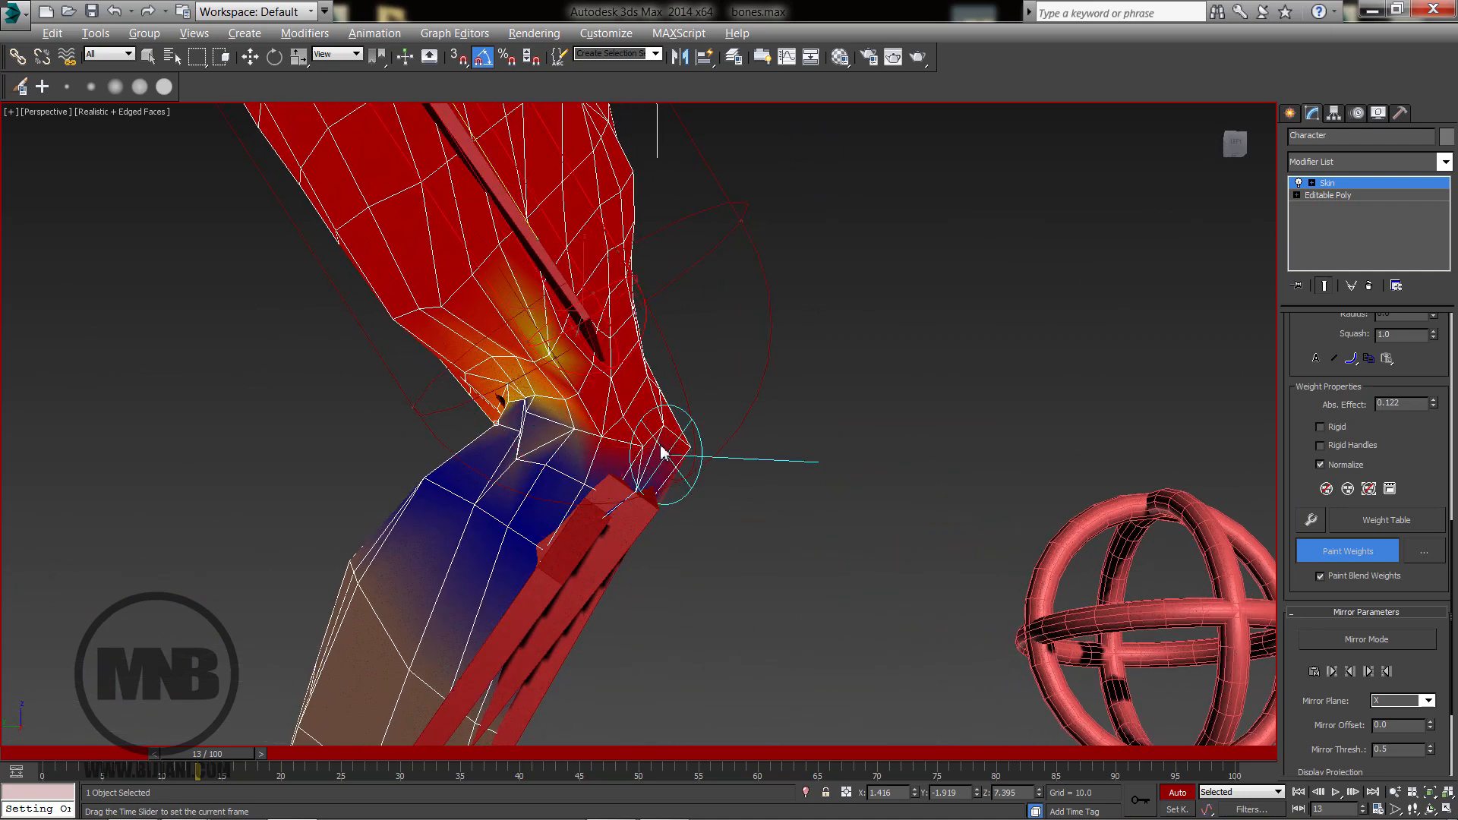
{"action": "mouse_move", "coordinate": [667, 456]}
{"action": "middle_mouse_down", "text": "alt"}
{"action": "mouse_move", "coordinate": [723, 439]}
{"action": "mouse_move", "coordinate": [603, 462]}
{"action": "middle_mouse_up", "text": "alt"}
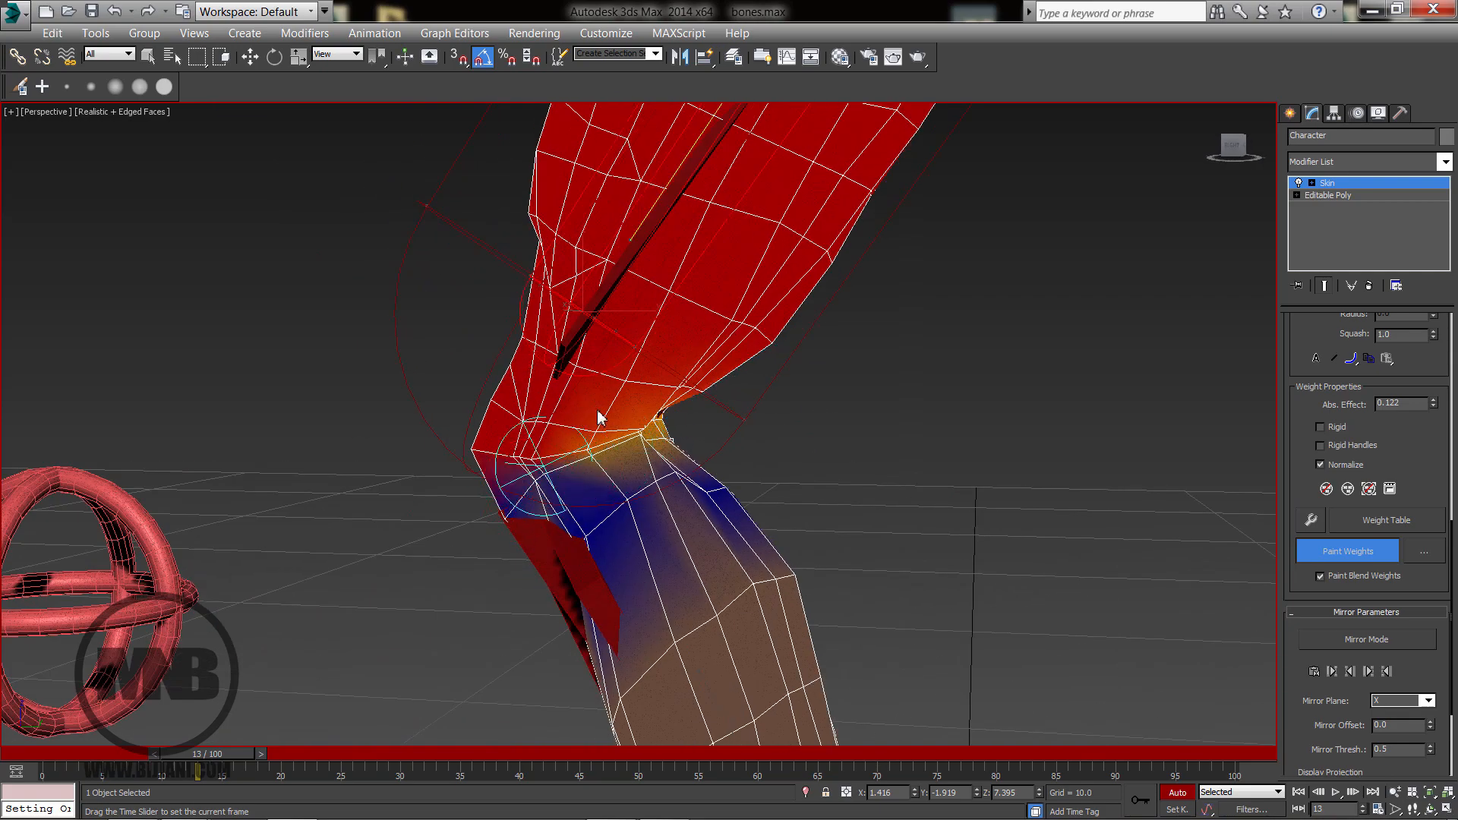
{"action": "key", "text": "w"}
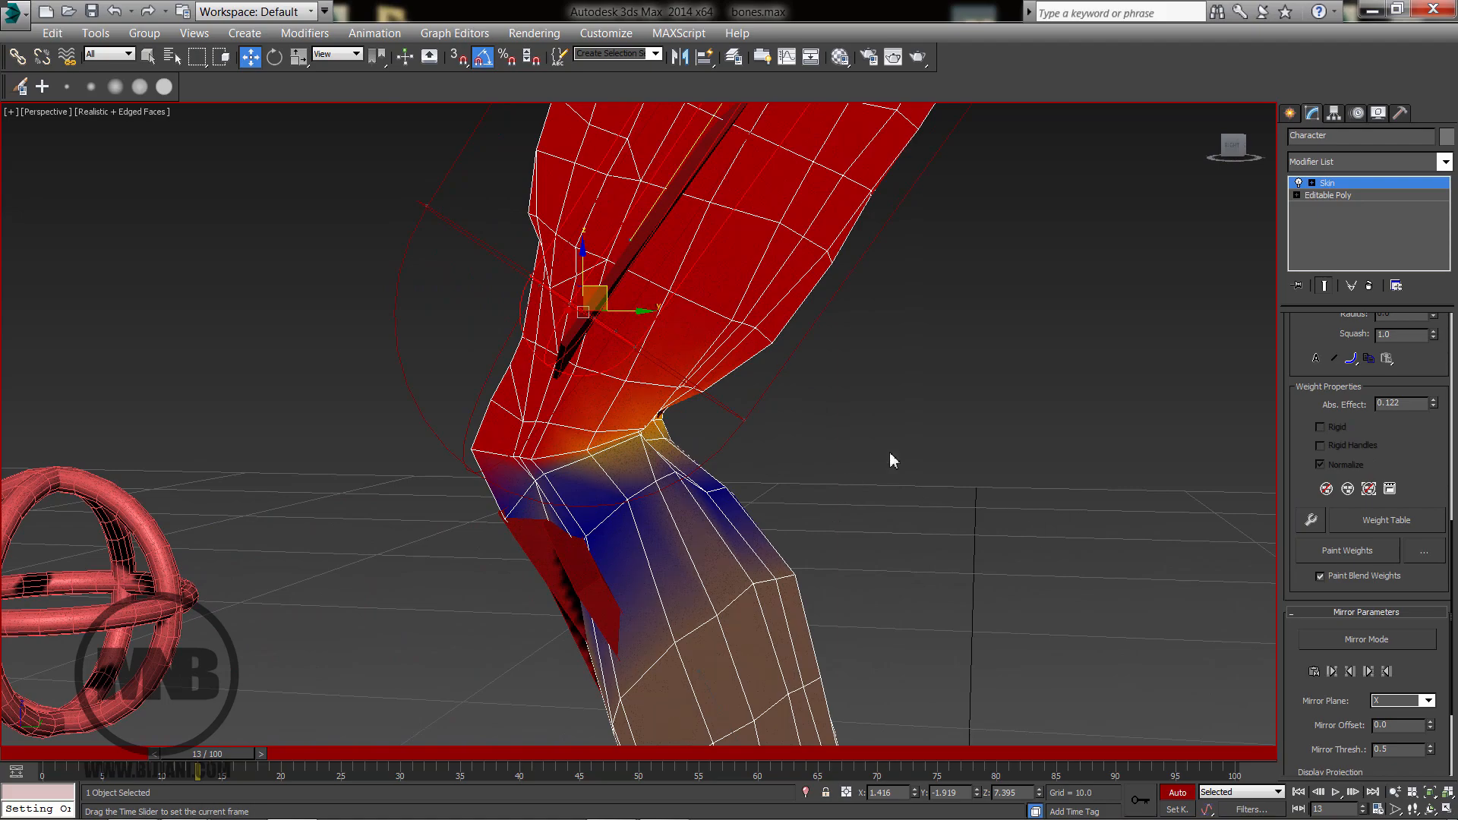
Return the animation to frame 0 and leave the Skin modifier's envelope editing.
{"action": "middle_click_drag", "start_coordinate": [760, 562], "coordinate": [745, 476]}
{"action": "left_click_drag", "start_coordinate": [239, 753], "coordinate": [38, 769]}
{"action": "key", "text": "w"}
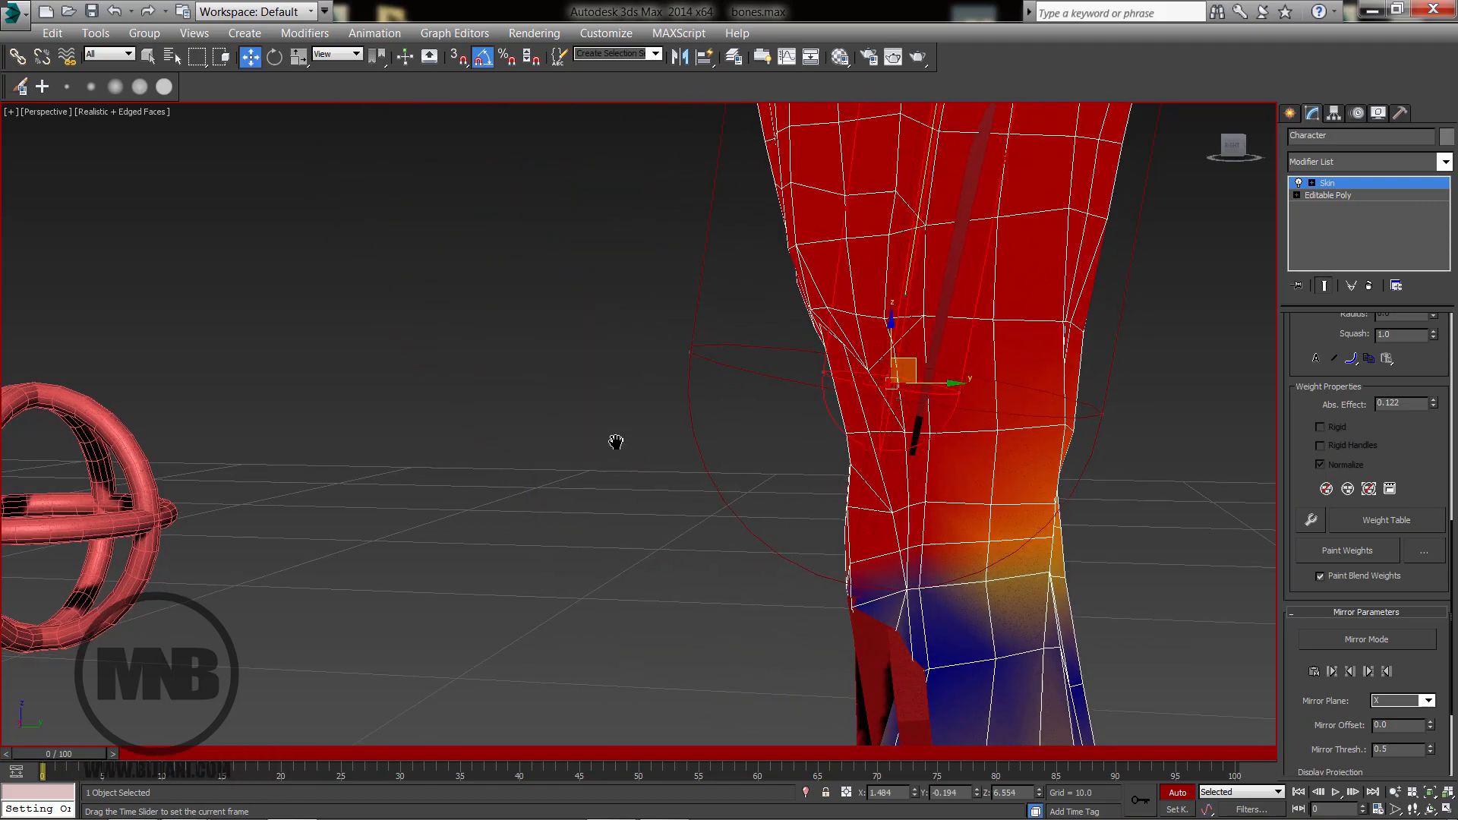
{"action": "scroll", "coordinate": [615, 440], "scroll_direction": "down", "scroll_amount": 7}
{"action": "middle_click_drag", "start_coordinate": [693, 524], "coordinate": [831, 549], "text": "alt"}
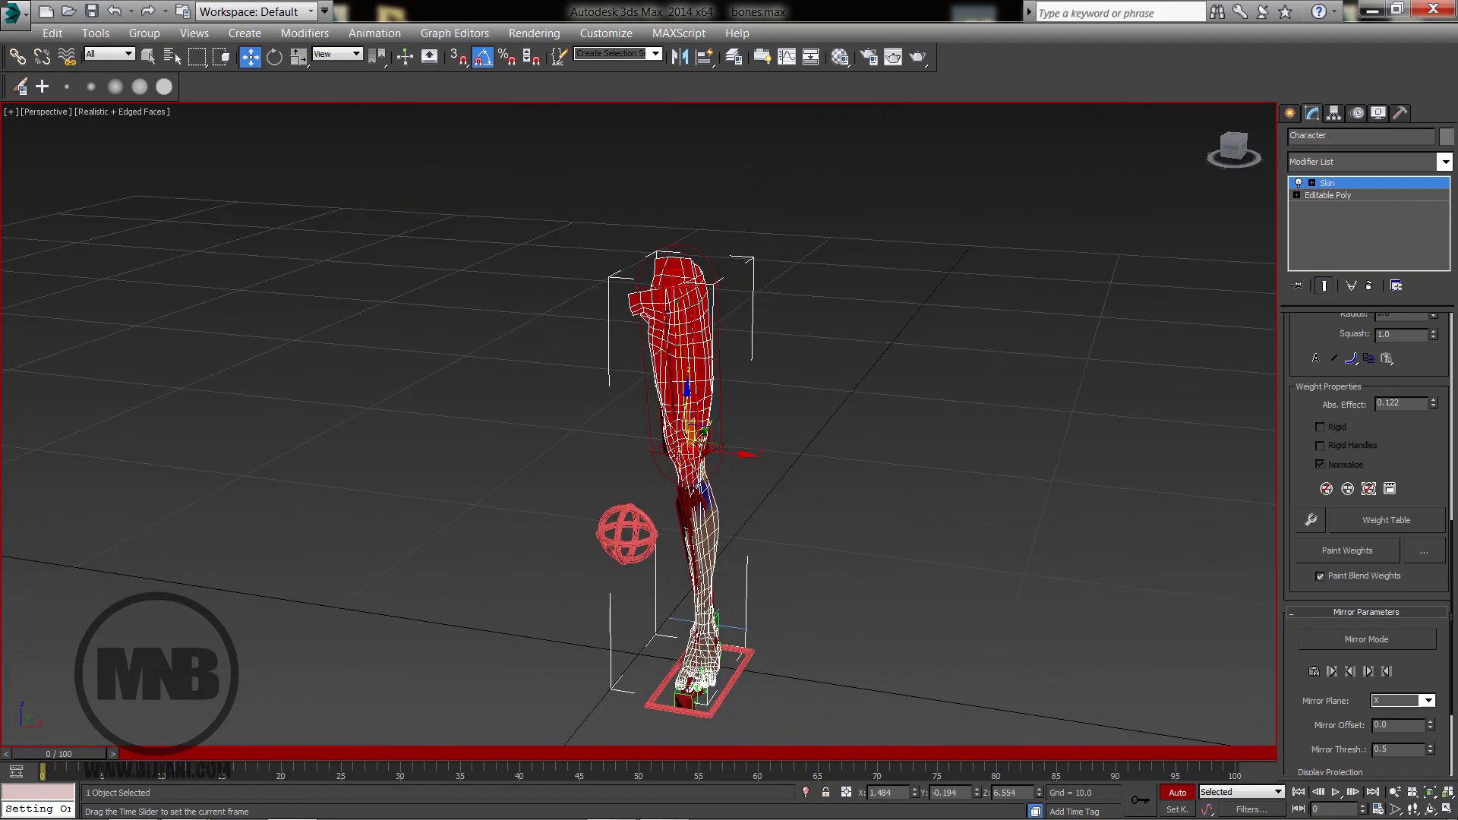
{"action": "left_click", "coordinate": [1347, 183]}
Select the Left_Leg_CTRL rectangle around the foot and move it slightly to test the leg's deformation.
{"action": "left_click", "coordinate": [912, 487]}
{"action": "middle_click_drag", "start_coordinate": [896, 514], "coordinate": [690, 512]}
{"action": "scroll", "coordinate": [916, 404], "scroll_direction": "up", "scroll_amount": 4}
{"action": "scroll", "coordinate": [687, 417], "scroll_direction": "up", "scroll_amount": 2}
{"action": "scroll", "coordinate": [690, 512], "scroll_direction": "up", "scroll_amount": 2}
{"action": "left_click", "coordinate": [853, 355]}
{"action": "middle_click_drag", "start_coordinate": [836, 436], "coordinate": [583, 338]}
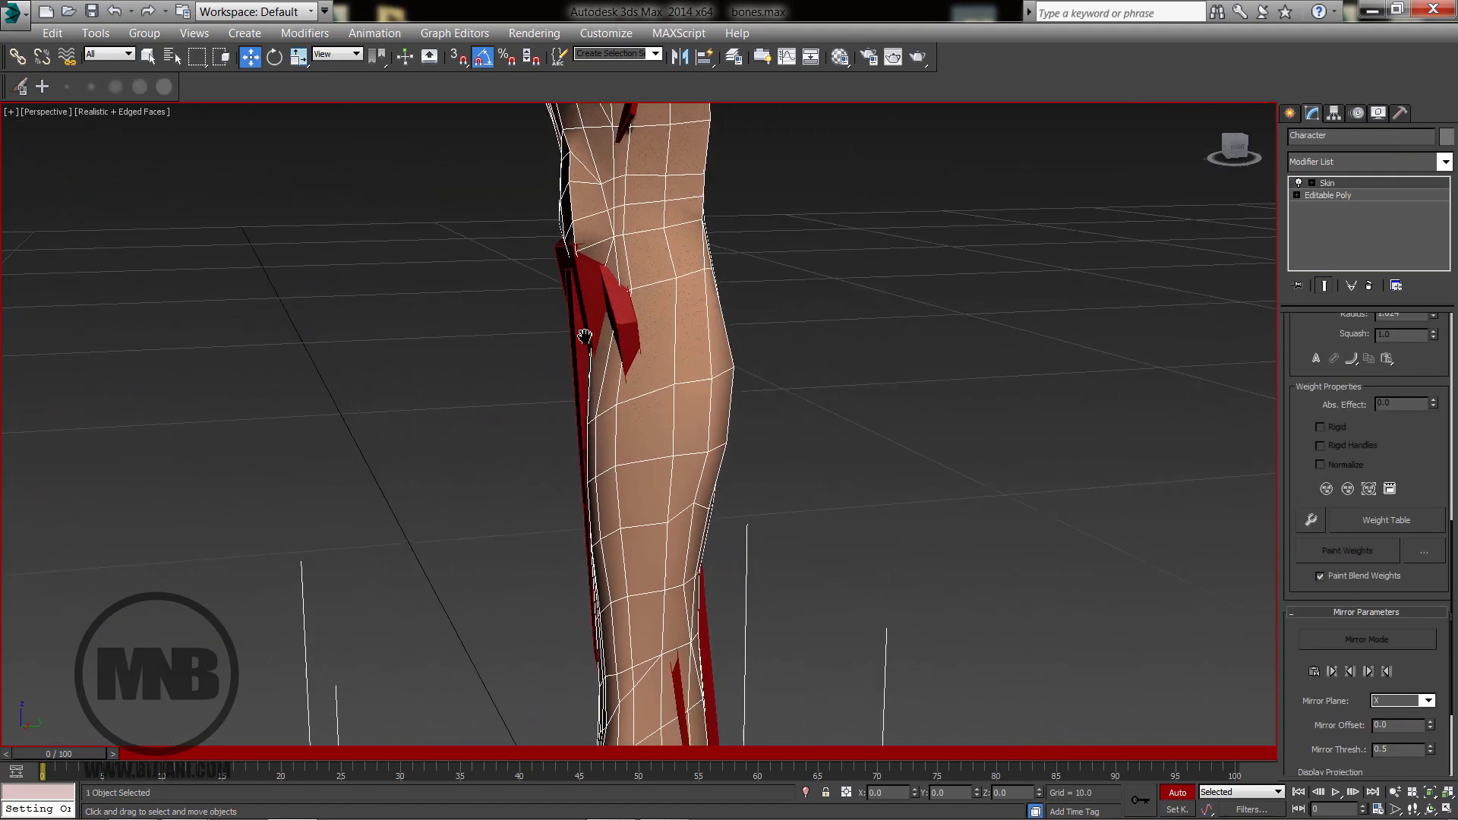
{"action": "scroll", "coordinate": [585, 342], "scroll_direction": "down", "scroll_amount": 4}
{"action": "left_click", "coordinate": [672, 708]}
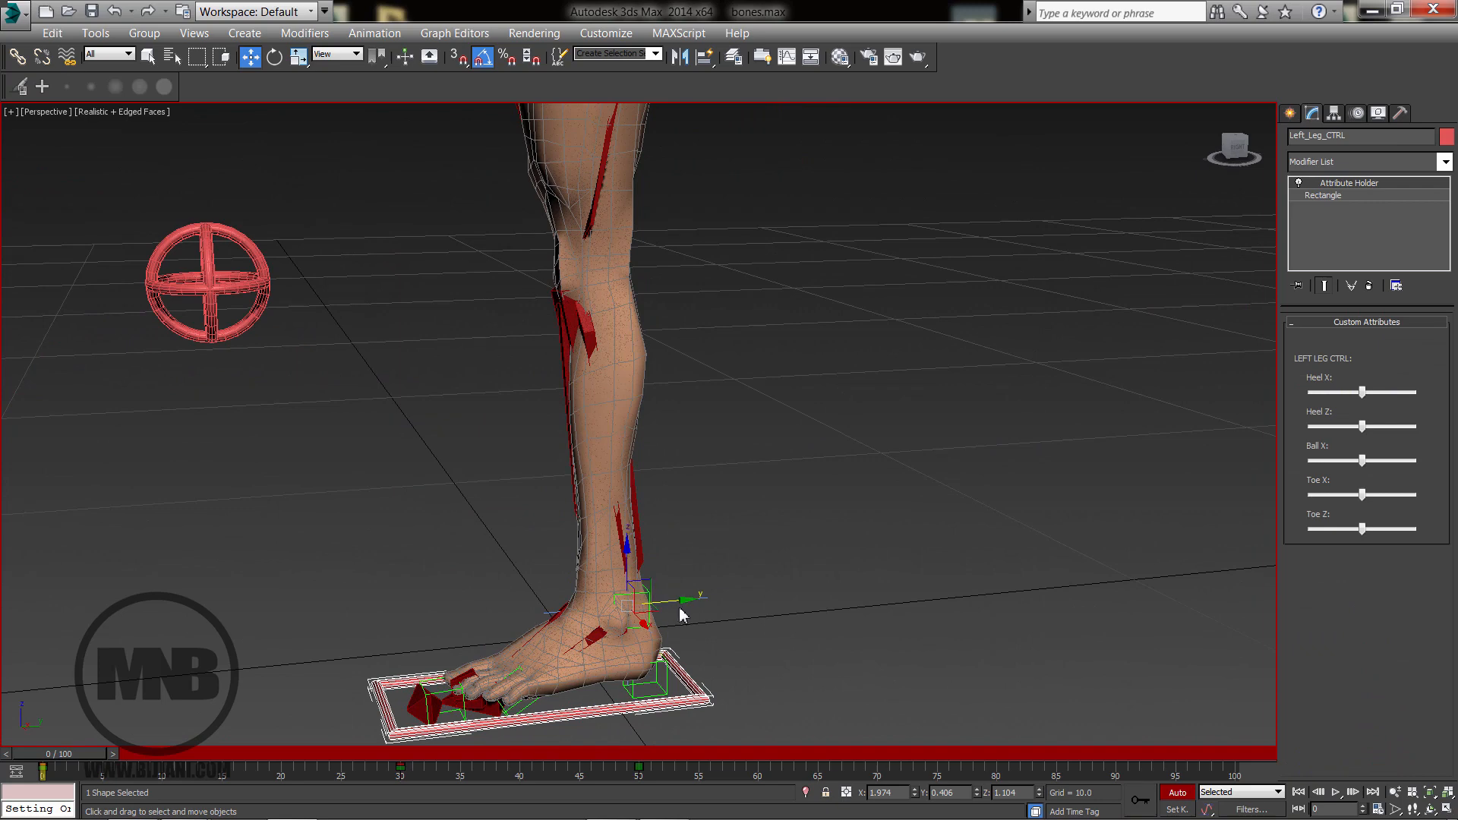
{"action": "scroll", "coordinate": [681, 607], "scroll_direction": "down", "scroll_amount": 3}
{"action": "mouse_move", "coordinate": [667, 566]}
{"action": "left_mouse_down"}
{"action": "mouse_move", "coordinate": [635, 364]}
{"action": "mouse_move", "coordinate": [536, 399]}
{"action": "mouse_move", "coordinate": [668, 552]}
{"action": "left_mouse_up"}
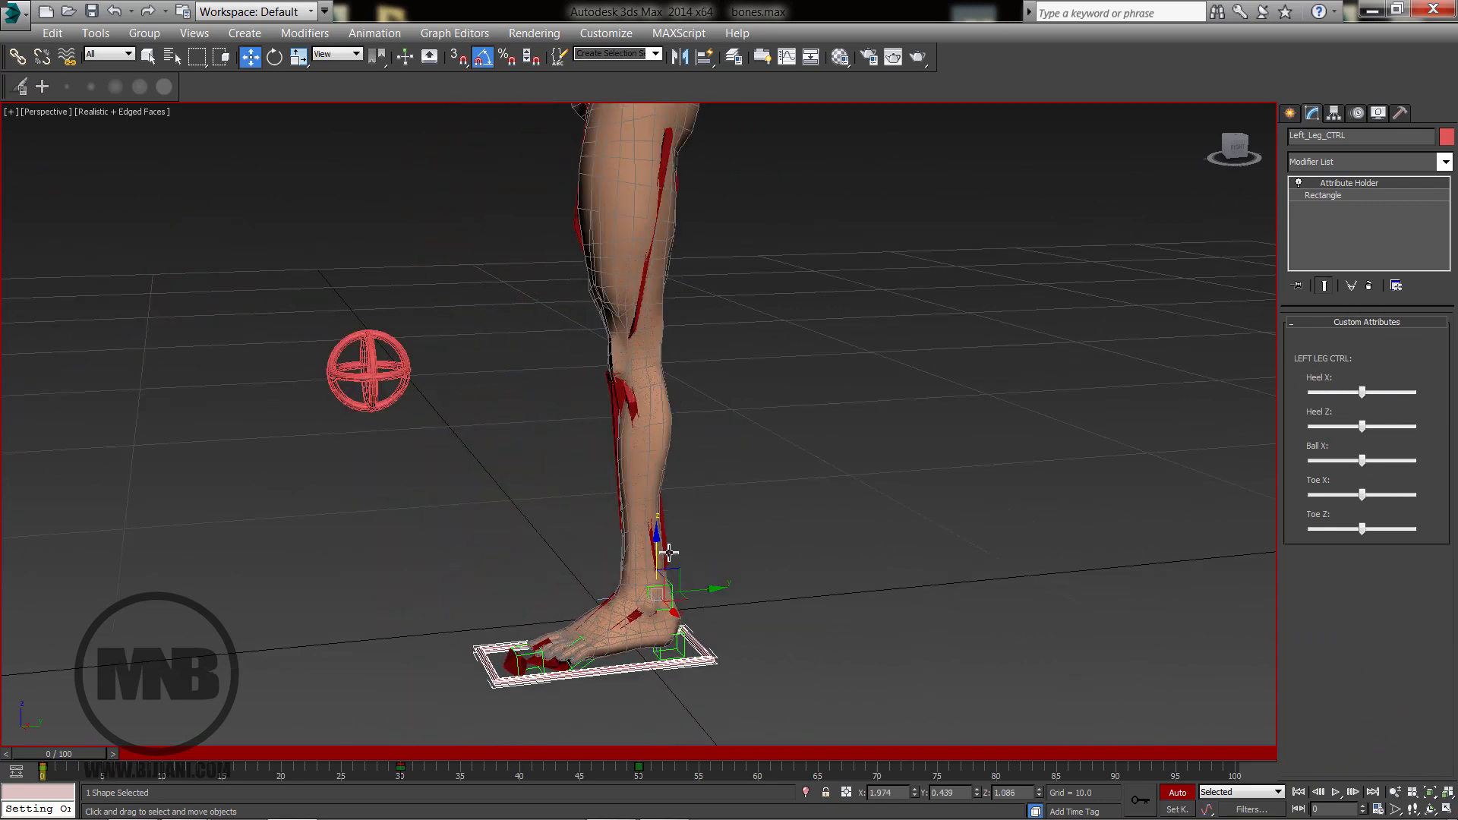
Select the Character leg mesh and add a TurboSmooth modifier on top of Skin.
{"action": "left_click", "coordinate": [651, 340]}
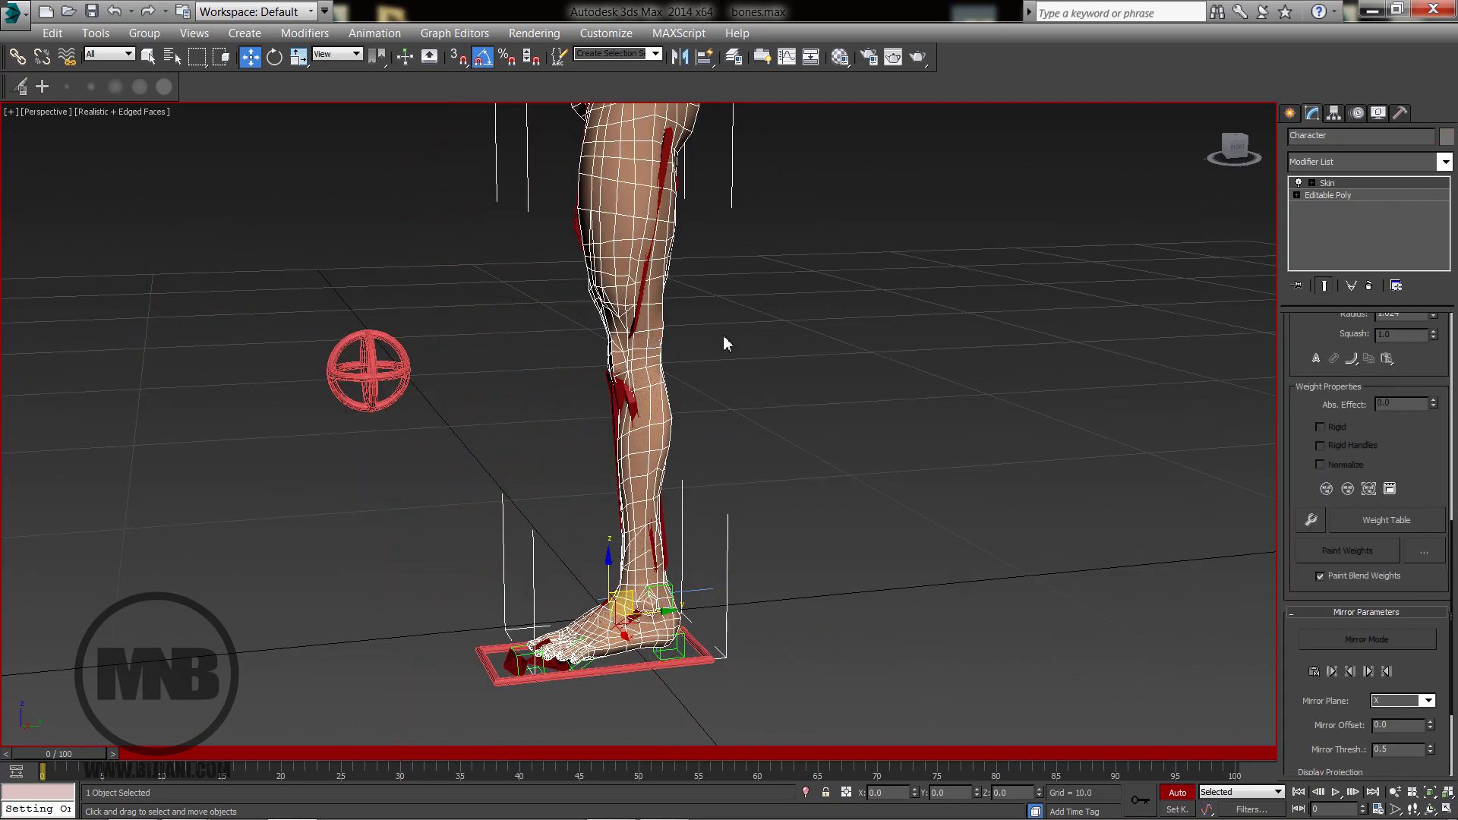
{"action": "left_click", "coordinate": [1329, 162]}
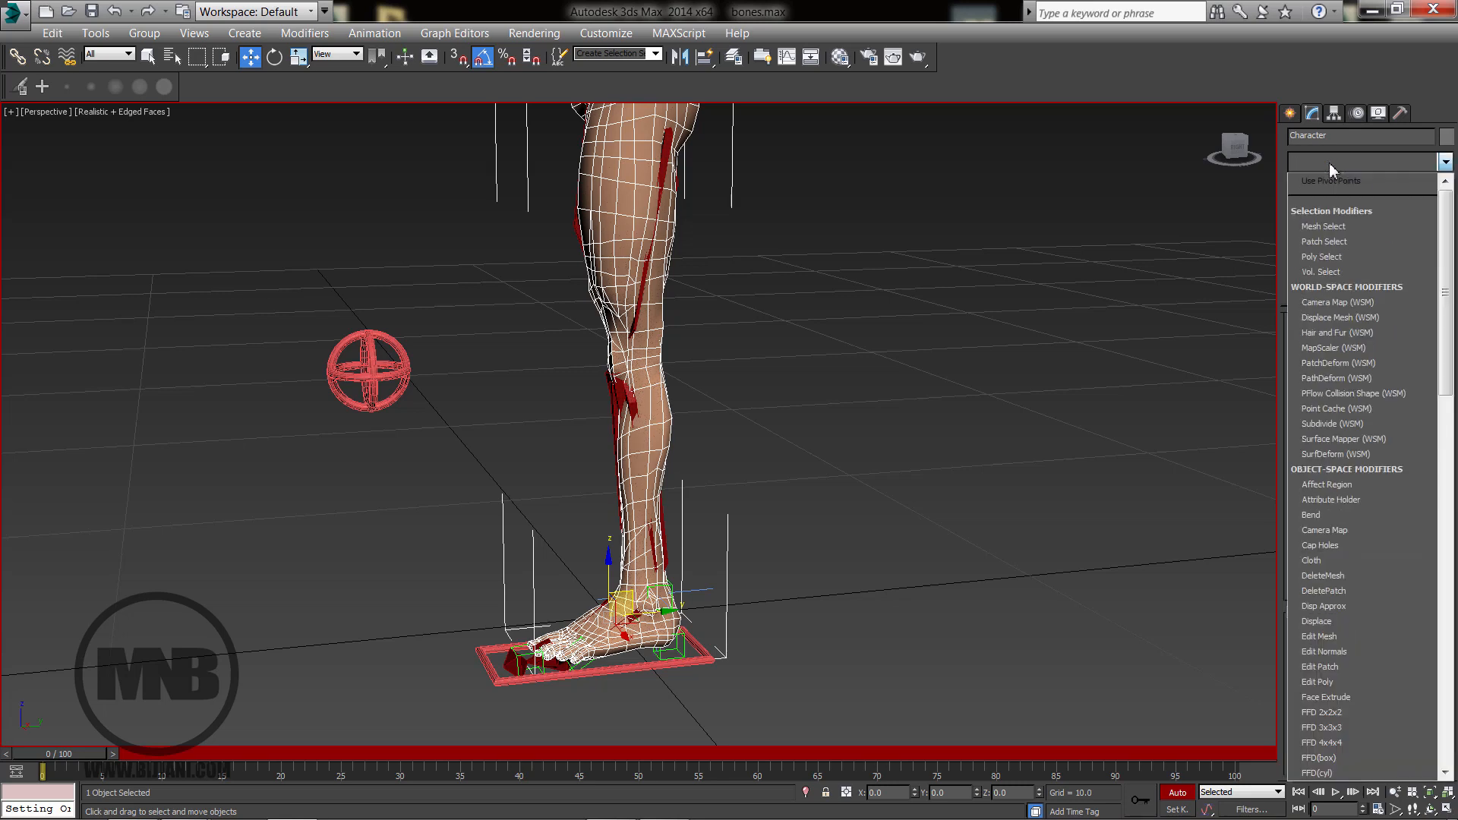
{"action": "scroll", "coordinate": [1330, 162], "scroll_direction": "down", "scroll_amount": 10}
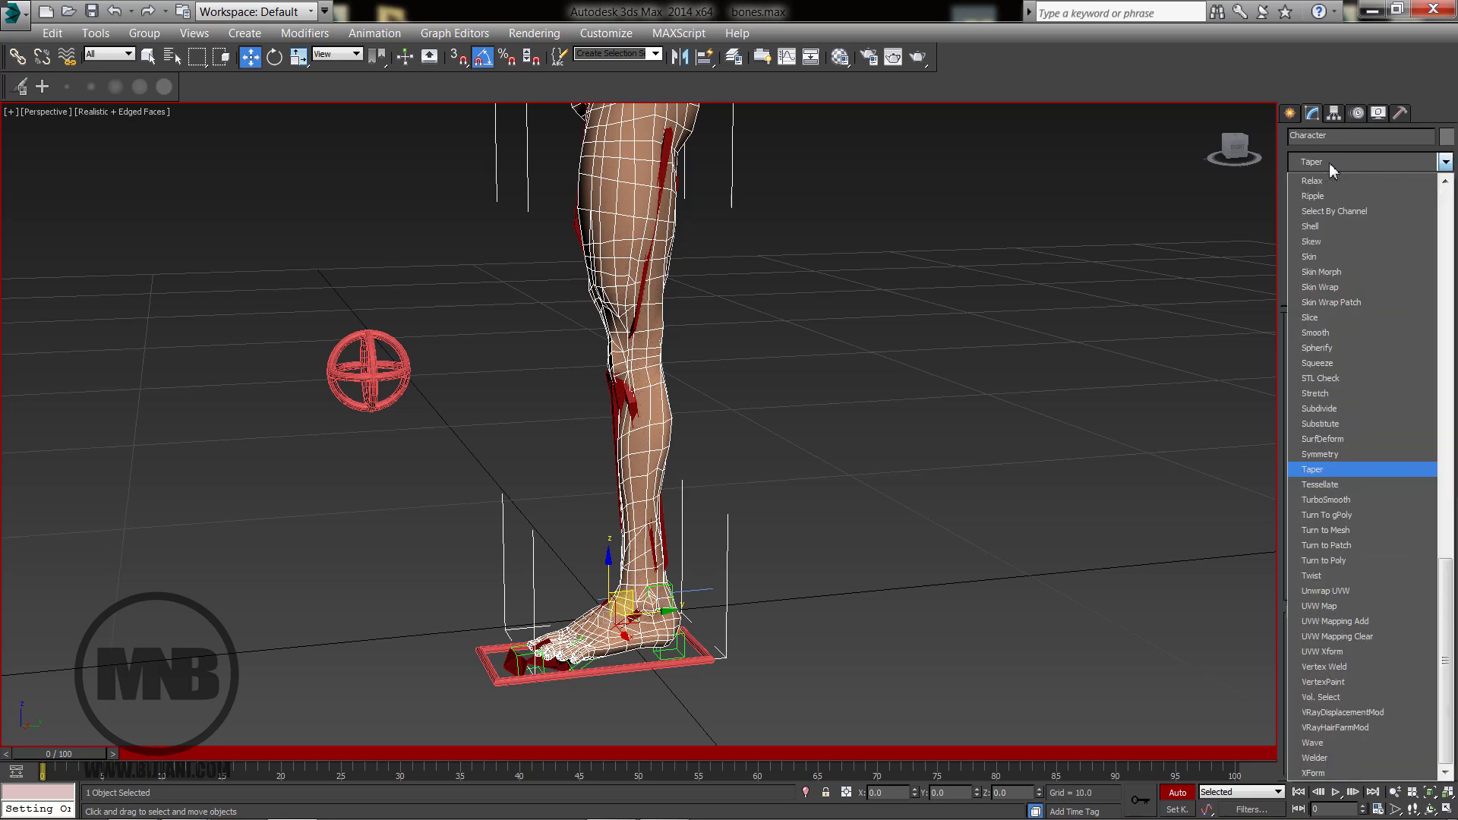
{"action": "left_click", "coordinate": [1323, 498]}
{"action": "middle_click_drag", "start_coordinate": [899, 460], "coordinate": [971, 447], "text": "alt"}
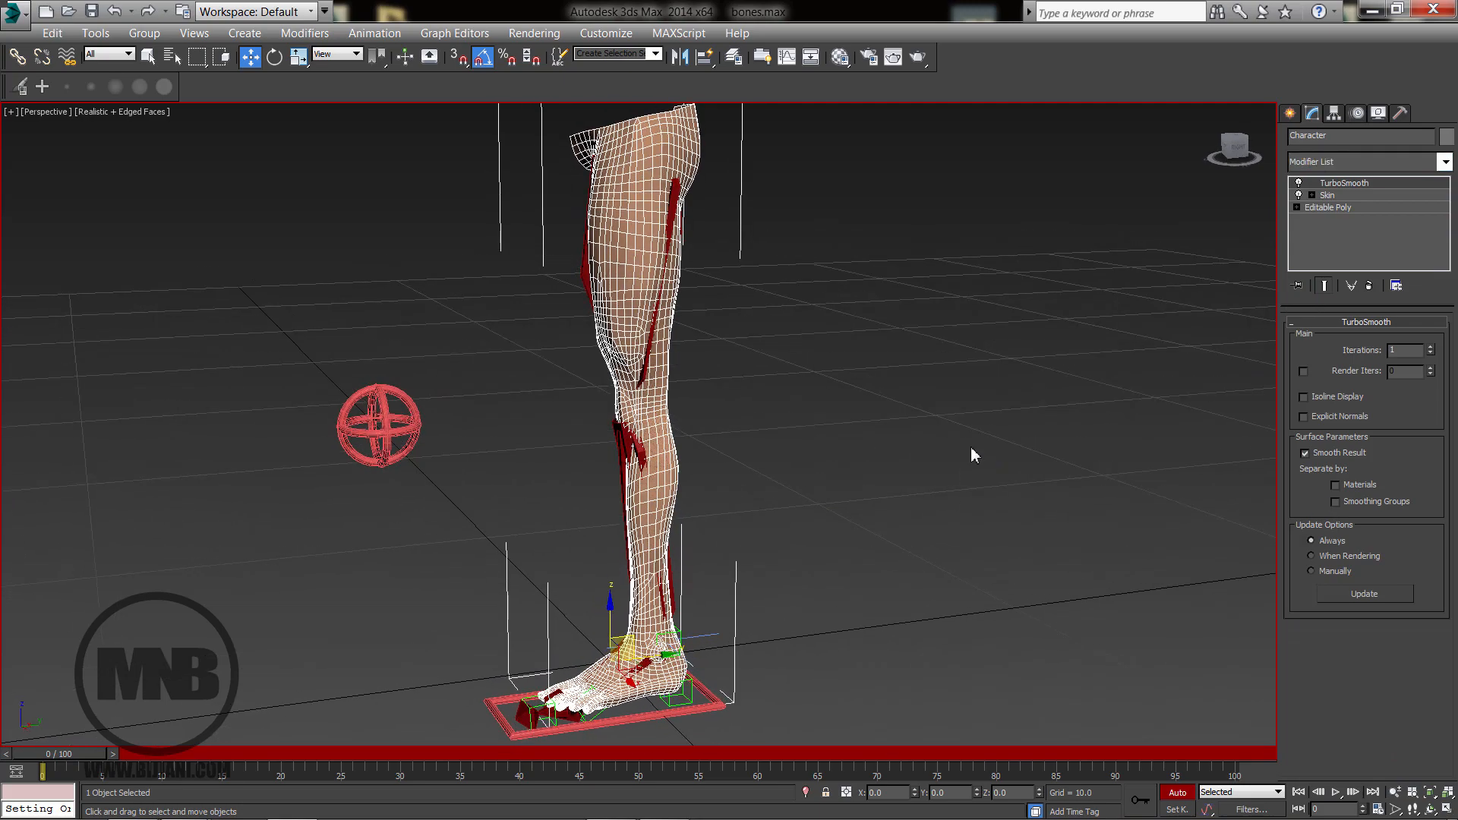
Select the Left_Leg_CTRL rectangle and raise the foot to test how the smoothed leg deforms.
{"action": "left_click", "coordinate": [831, 557]}
{"action": "left_click", "coordinate": [712, 714]}
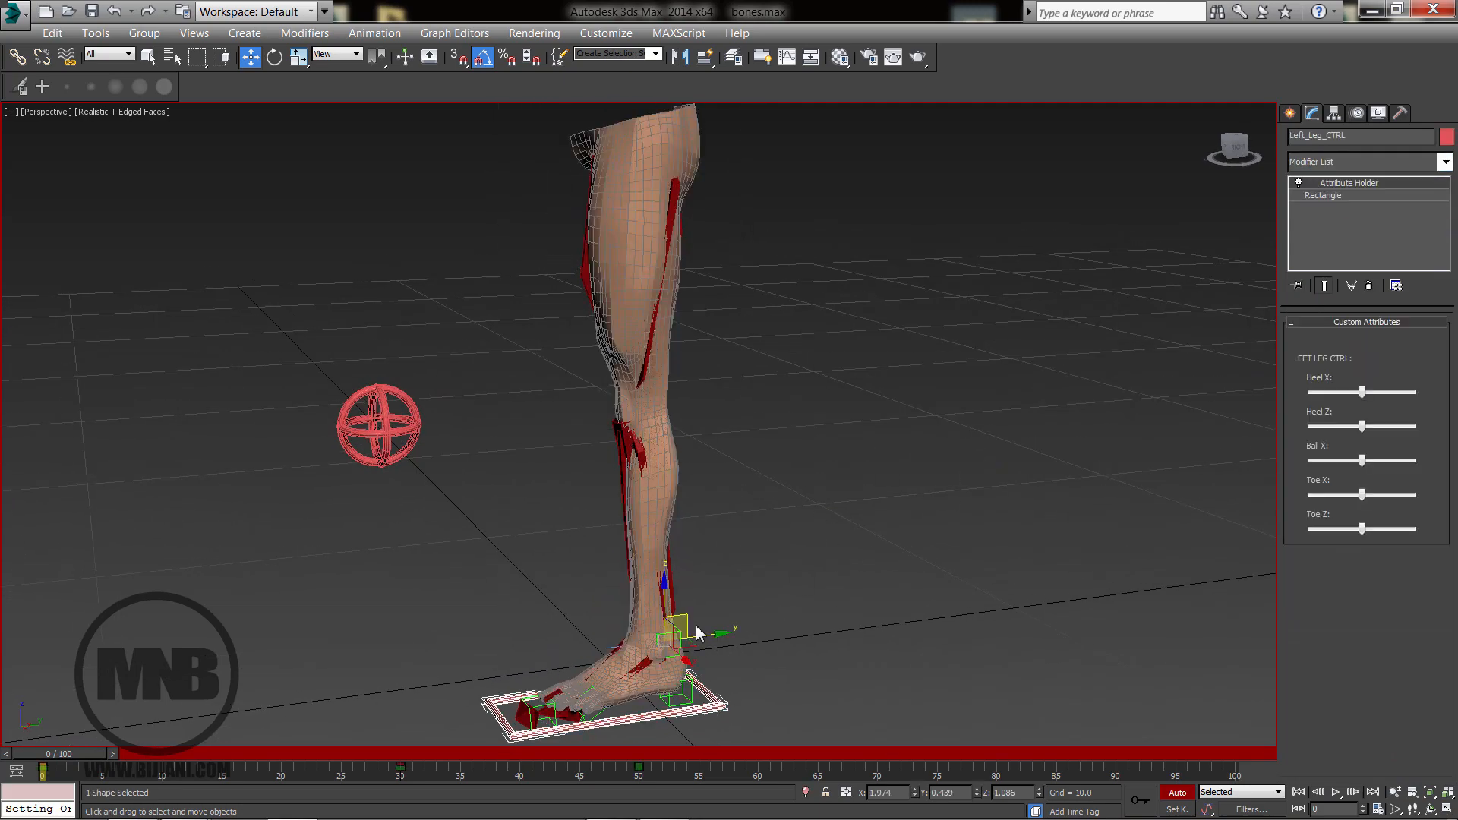
{"action": "mouse_move", "coordinate": [687, 617]}
{"action": "left_mouse_down"}
{"action": "mouse_move", "coordinate": [688, 532]}
{"action": "mouse_move", "coordinate": [565, 434]}
{"action": "mouse_move", "coordinate": [456, 445]}
{"action": "mouse_move", "coordinate": [496, 560]}
{"action": "mouse_move", "coordinate": [676, 595]}
{"action": "mouse_move", "coordinate": [742, 421]}
{"action": "mouse_move", "coordinate": [627, 308]}
{"action": "mouse_move", "coordinate": [507, 372]}
{"action": "mouse_move", "coordinate": [521, 504]}
{"action": "mouse_move", "coordinate": [684, 472]}
{"action": "mouse_move", "coordinate": [651, 374]}
{"action": "mouse_move", "coordinate": [608, 427]}
{"action": "mouse_move", "coordinate": [603, 566]}
{"action": "mouse_move", "coordinate": [625, 602]}
{"action": "mouse_move", "coordinate": [635, 417]}
{"action": "mouse_move", "coordinate": [645, 423]}
{"action": "mouse_move", "coordinate": [618, 602]}
{"action": "mouse_move", "coordinate": [635, 494]}
{"action": "mouse_move", "coordinate": [673, 417]}
{"action": "mouse_move", "coordinate": [771, 514]}
{"action": "mouse_move", "coordinate": [658, 553]}
{"action": "mouse_move", "coordinate": [676, 626]}
{"action": "left_mouse_up"}
{"action": "middle_click_drag", "start_coordinate": [681, 598], "coordinate": [673, 400]}
{"action": "scroll", "coordinate": [673, 401], "scroll_direction": "up", "scroll_amount": 2}
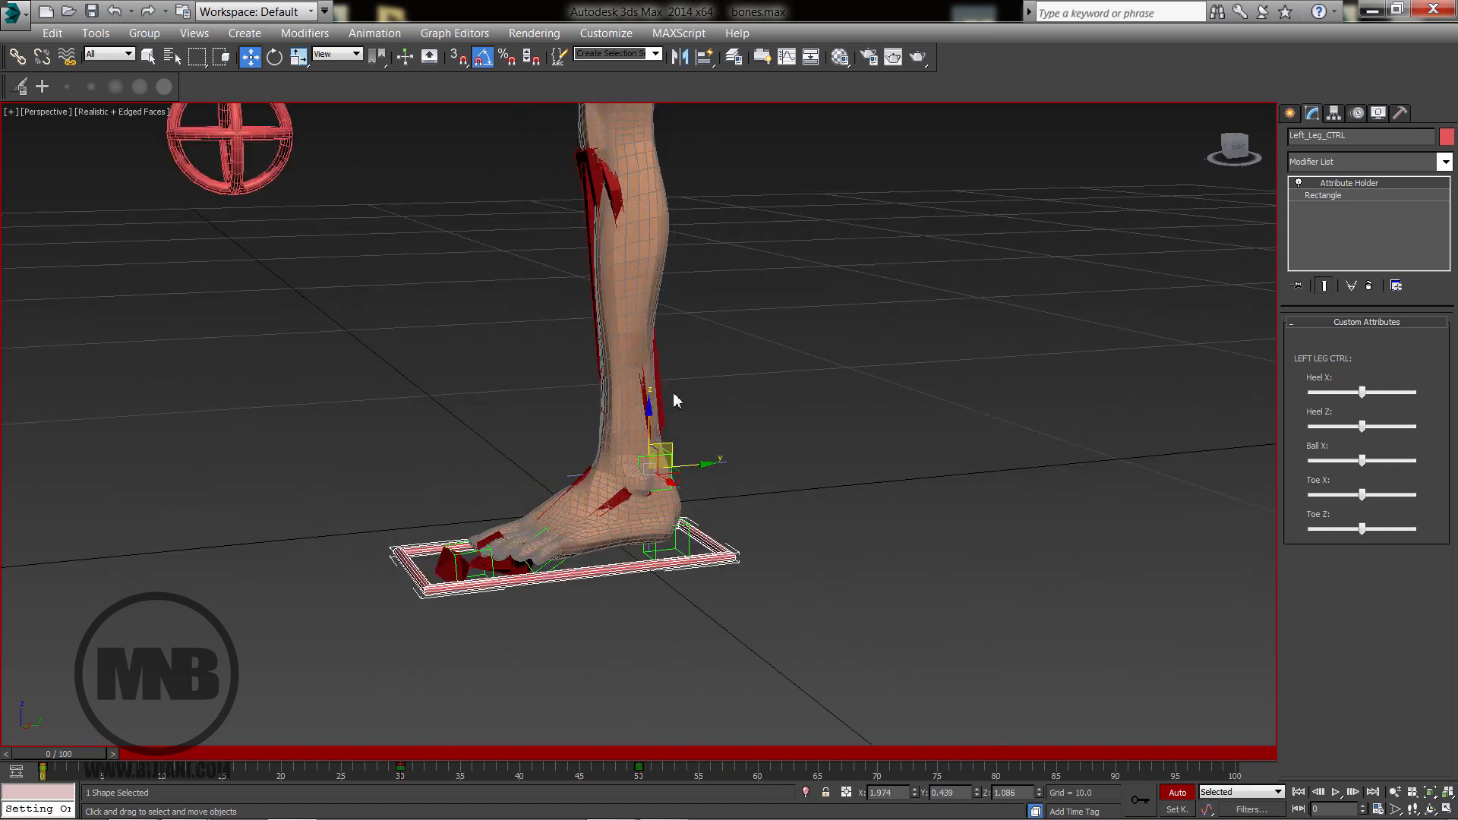
{"action": "left_click_drag", "start_coordinate": [665, 452], "coordinate": [699, 289]}
Switch to rotating Left_Leg_CTRL and undo its test transforms.
{"action": "key", "text": "e"}
{"action": "key", "text": "ctrl+z"}
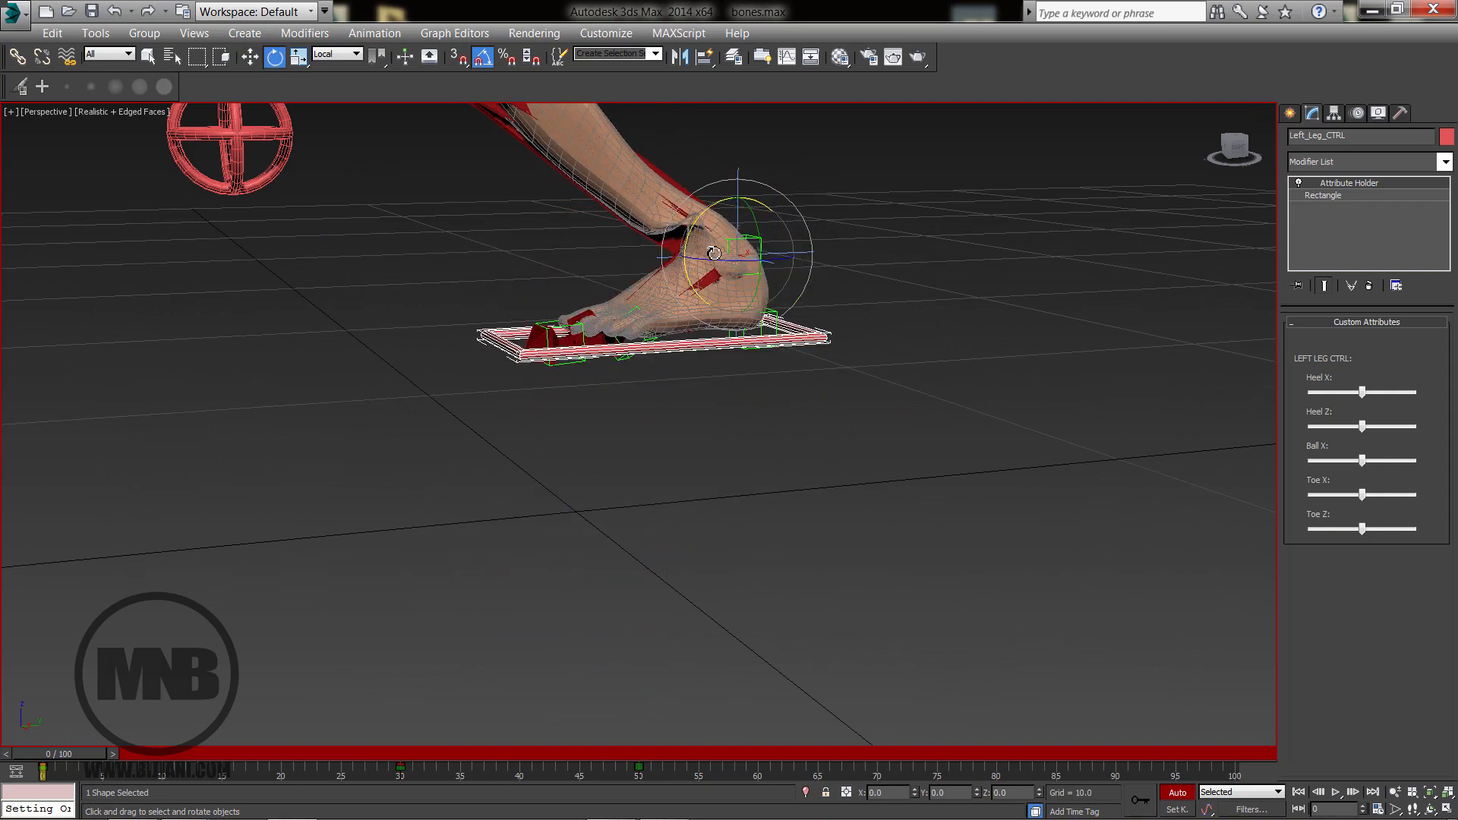
{"action": "middle_click_drag", "start_coordinate": [700, 297], "coordinate": [703, 423]}
{"action": "key", "text": "ctrl+z"}
{"action": "middle_click_drag", "start_coordinate": [715, 341], "coordinate": [707, 364], "text": "alt"}
{"action": "middle_click_drag", "start_coordinate": [657, 529], "coordinate": [620, 651], "text": "alt"}
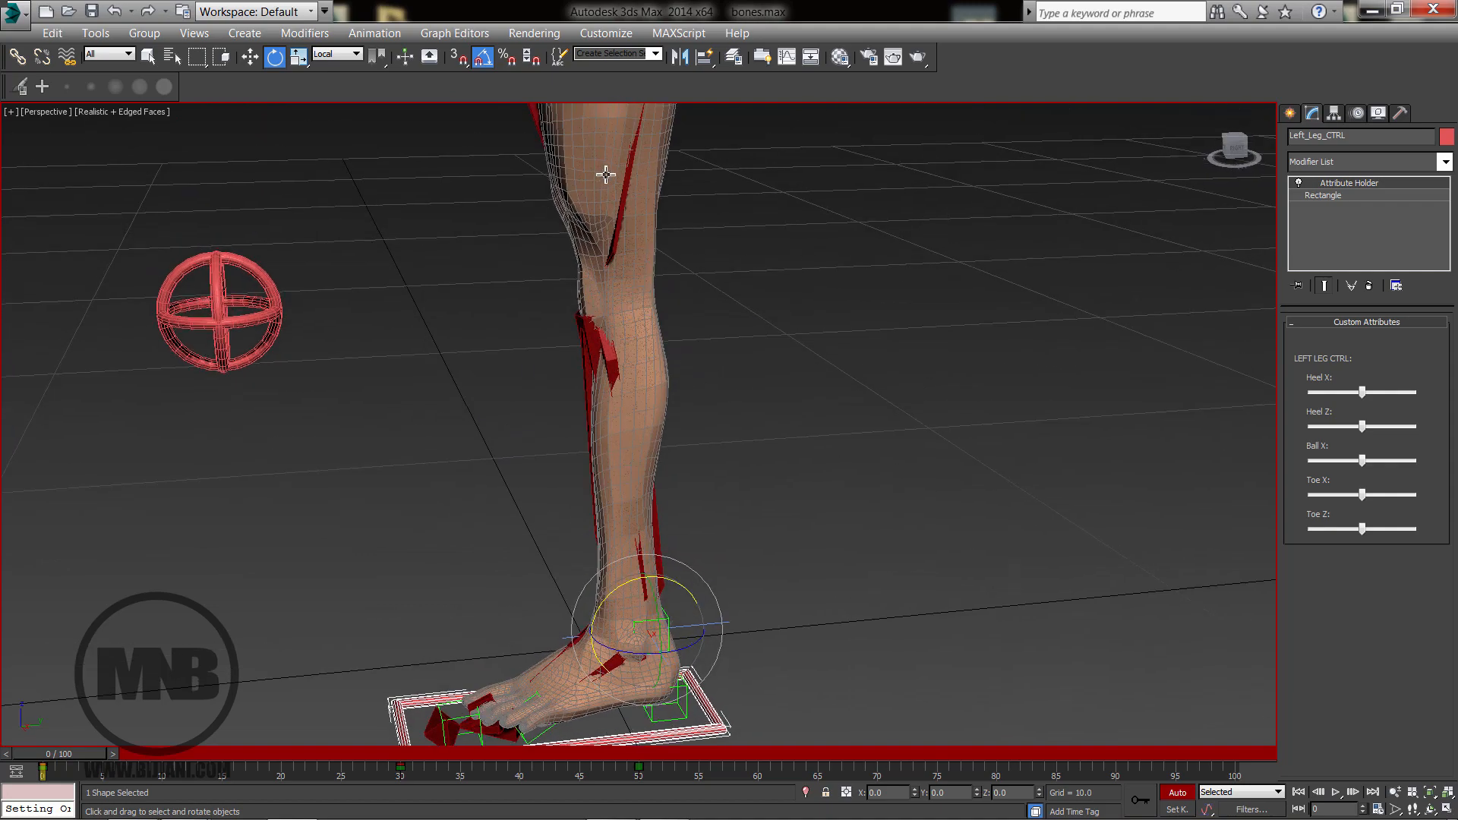
Reselect Left_Leg_CTRL and test its Heel, Ball and Toe attribute sliders on the foot, returning each towards its centre.
{"action": "middle_click_drag", "start_coordinate": [606, 174], "coordinate": [723, 536], "text": "alt"}
{"action": "scroll", "coordinate": [603, 430], "scroll_direction": "down", "scroll_amount": 5}
{"action": "scroll", "coordinate": [618, 488], "scroll_direction": "up", "scroll_amount": 3}
{"action": "middle_click_drag", "start_coordinate": [640, 586], "coordinate": [701, 599]}
{"action": "left_click", "coordinate": [752, 521]}
{"action": "left_click", "coordinate": [680, 613]}
{"action": "scroll", "coordinate": [700, 554], "scroll_direction": "down", "scroll_amount": 3}
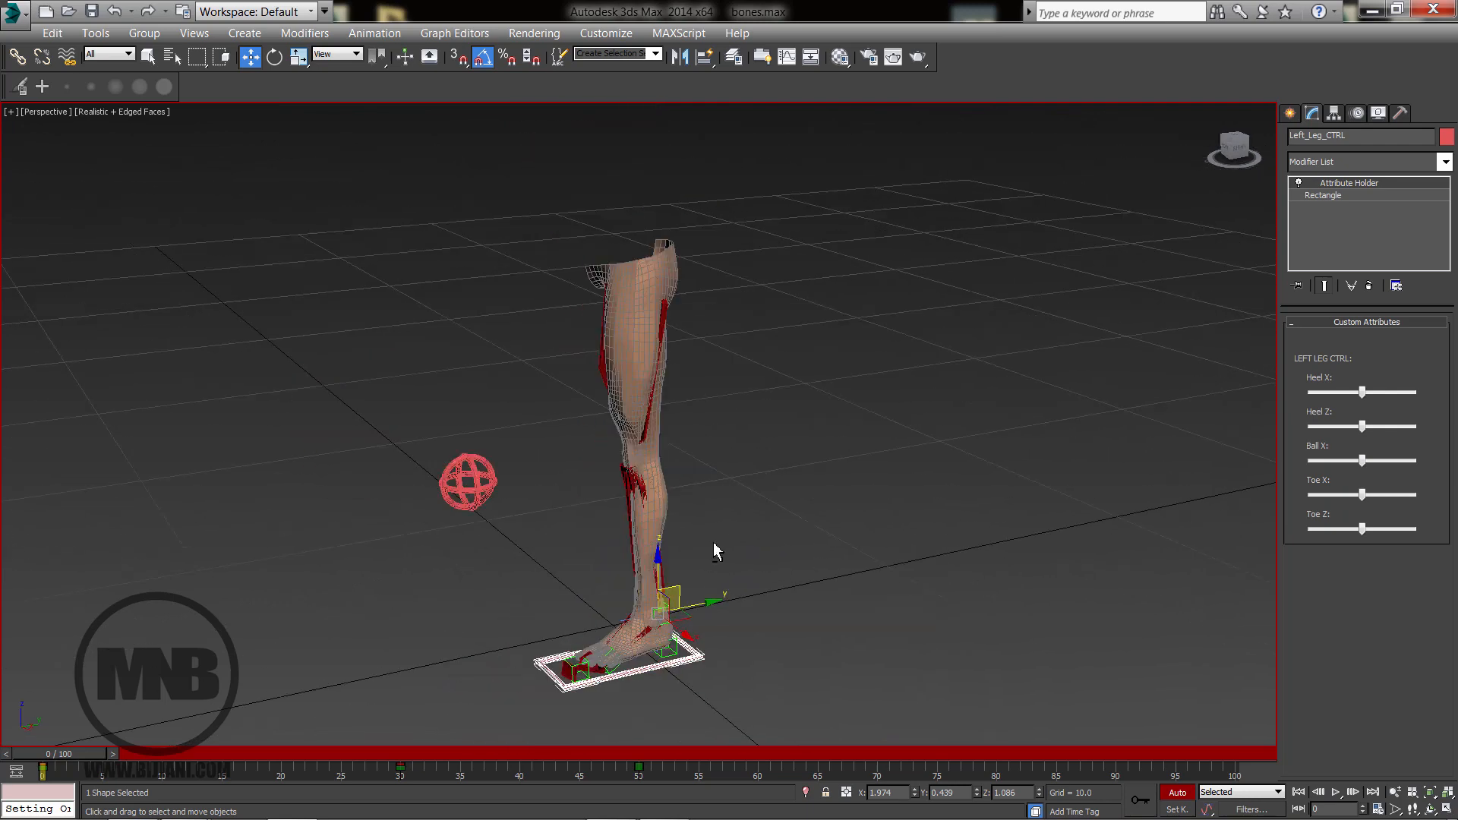
{"action": "left_click", "coordinate": [658, 479]}
{"action": "middle_click_drag", "start_coordinate": [673, 551], "coordinate": [677, 414]}
{"action": "left_click", "coordinate": [738, 560]}
{"action": "left_click", "coordinate": [681, 582]}
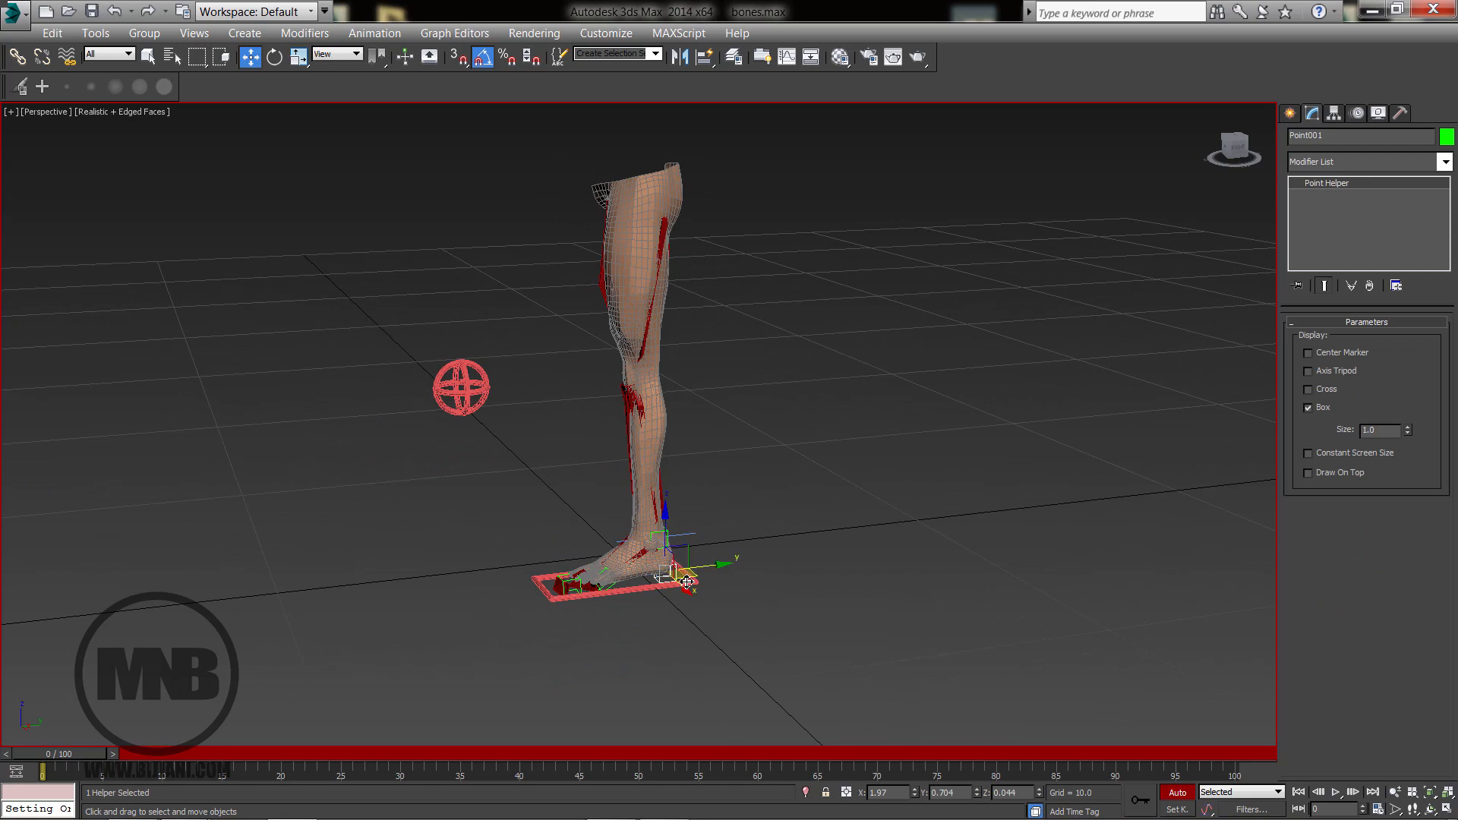
{"action": "left_click", "coordinate": [686, 583]}
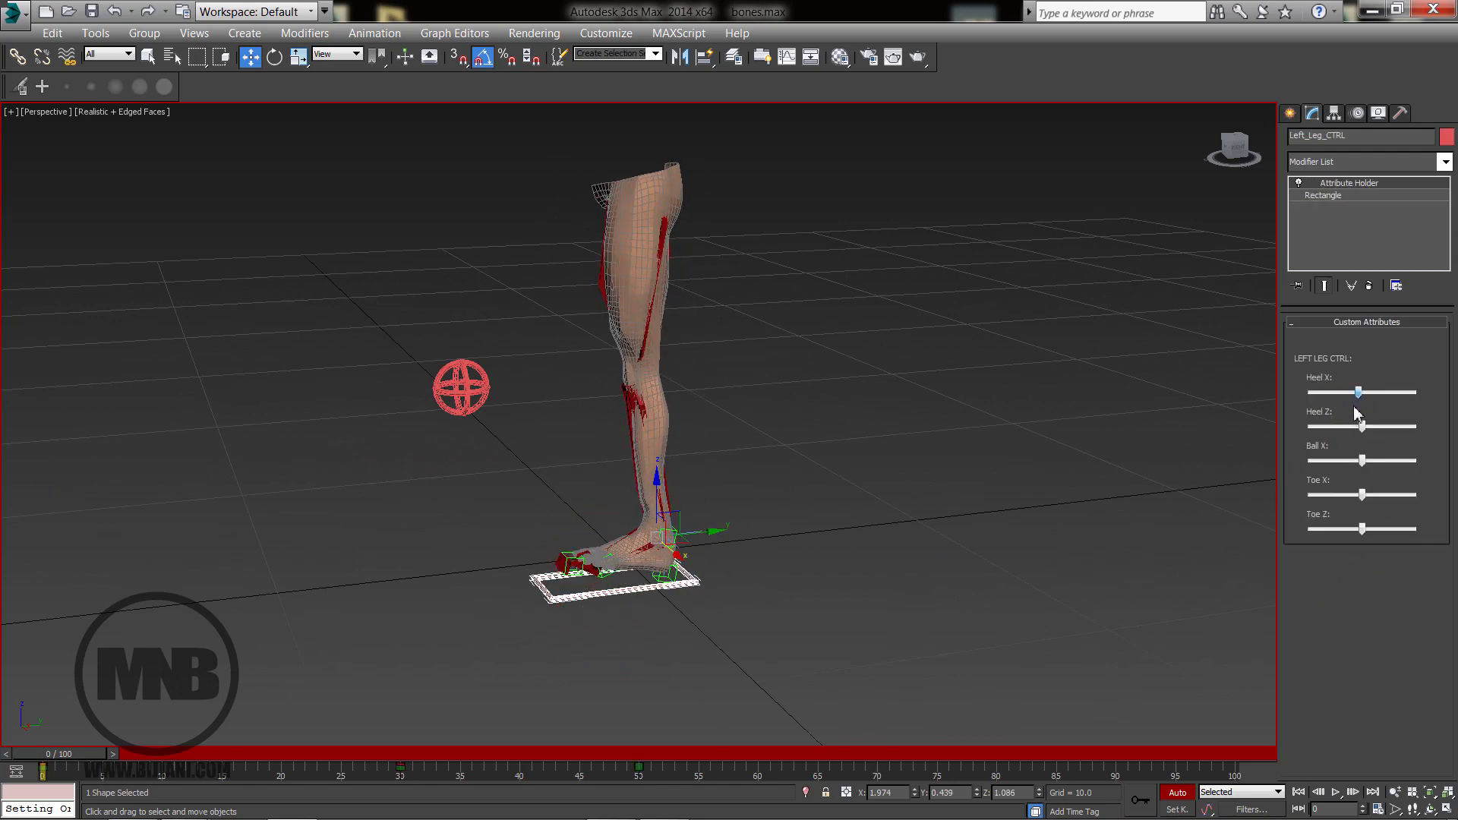
{"action": "left_click_drag", "start_coordinate": [1346, 407], "coordinate": [1363, 430]}
{"action": "left_click_drag", "start_coordinate": [1366, 430], "coordinate": [1363, 530]}
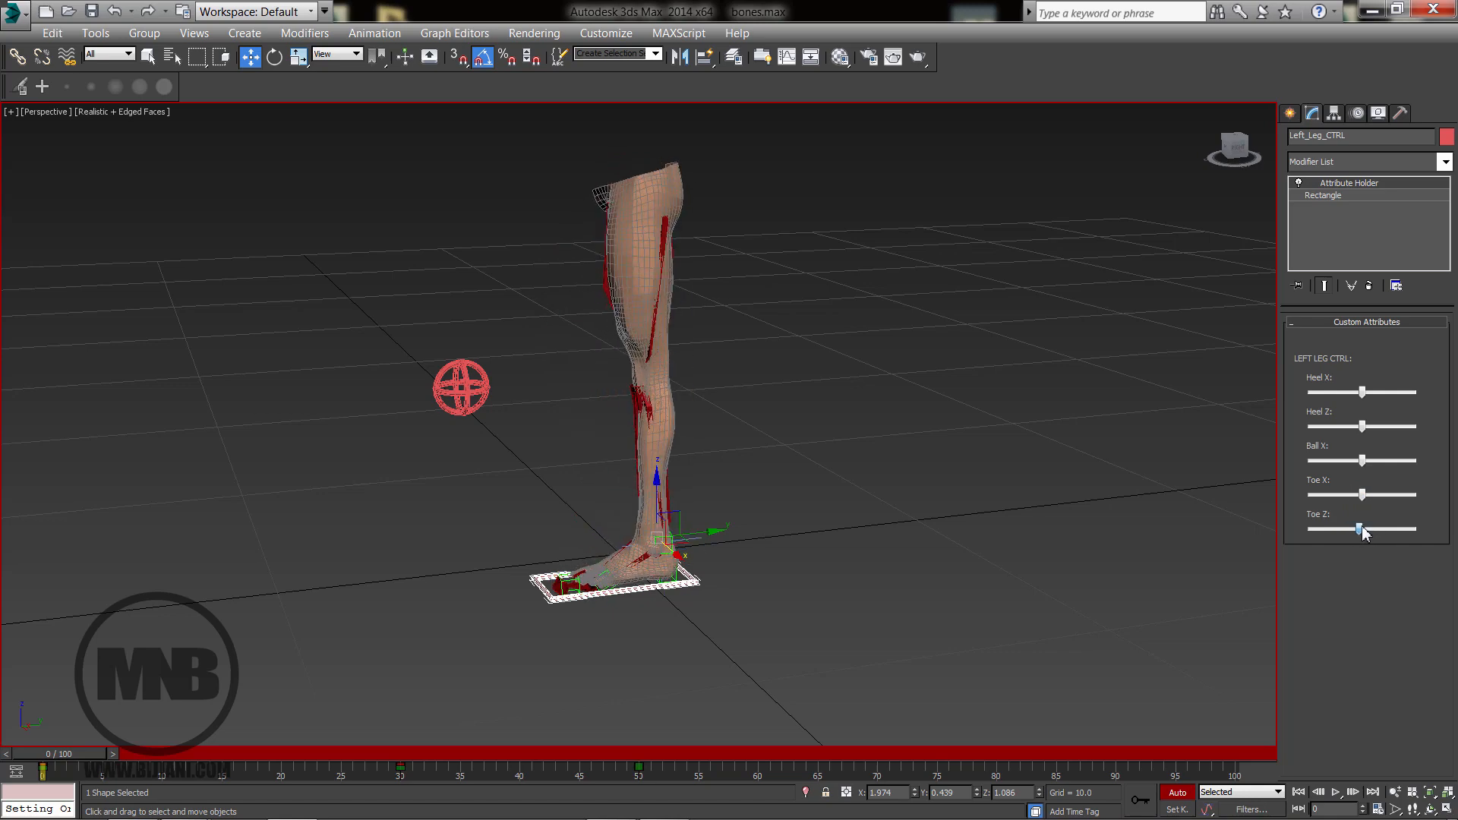
Select the Character leg mesh and turn off its TurboSmooth modifier.
{"action": "middle_click_drag", "start_coordinate": [790, 458], "coordinate": [811, 514]}
{"action": "scroll", "coordinate": [810, 515], "scroll_direction": "up", "scroll_amount": 5}
{"action": "left_click", "coordinate": [506, 229]}
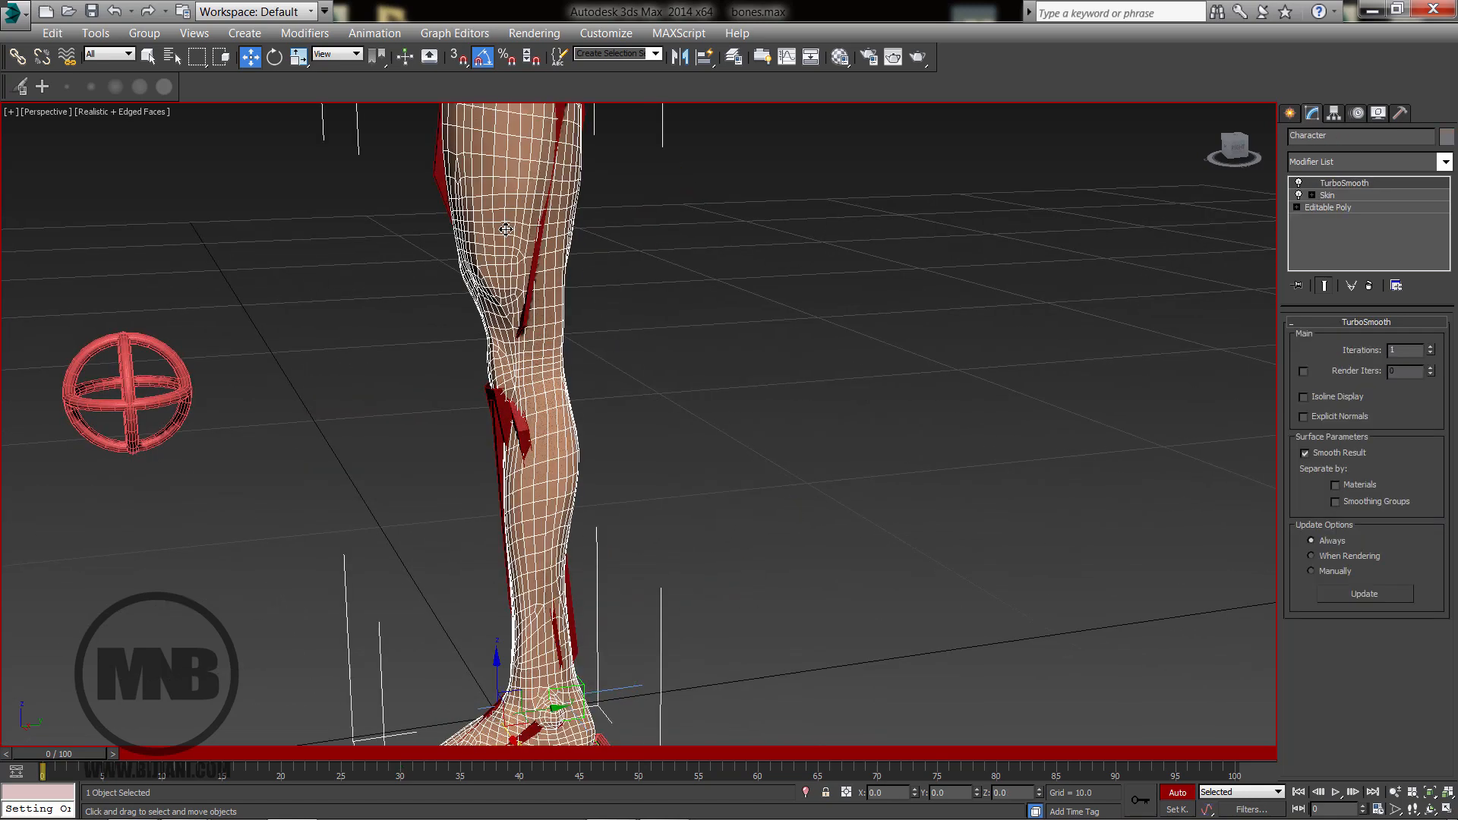
{"action": "middle_click_drag", "start_coordinate": [637, 366], "coordinate": [593, 363], "text": "alt"}
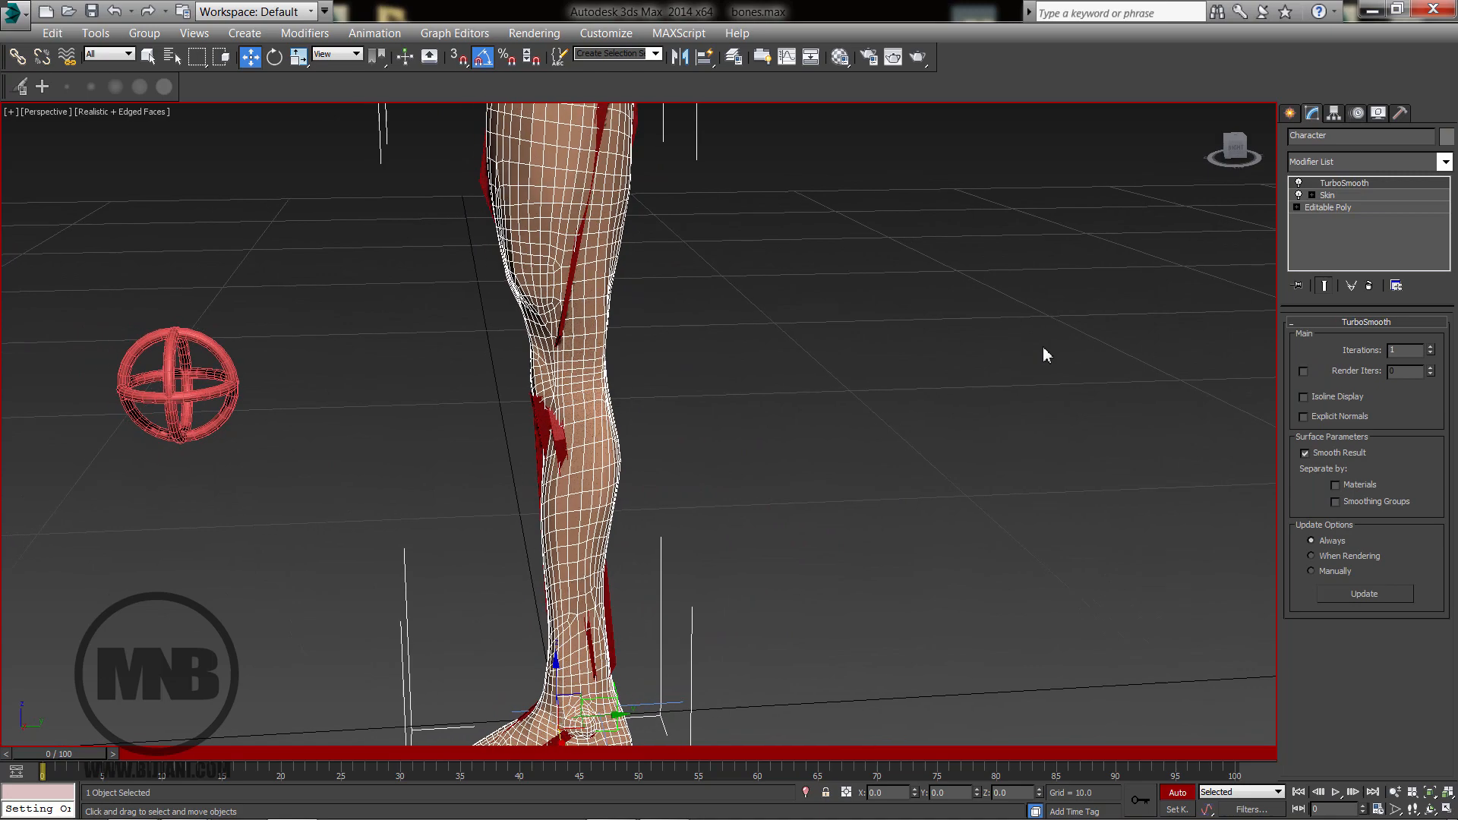
{"action": "left_click", "coordinate": [1299, 184]}
{"action": "middle_click_drag", "start_coordinate": [676, 414], "coordinate": [1305, 240], "text": "alt"}
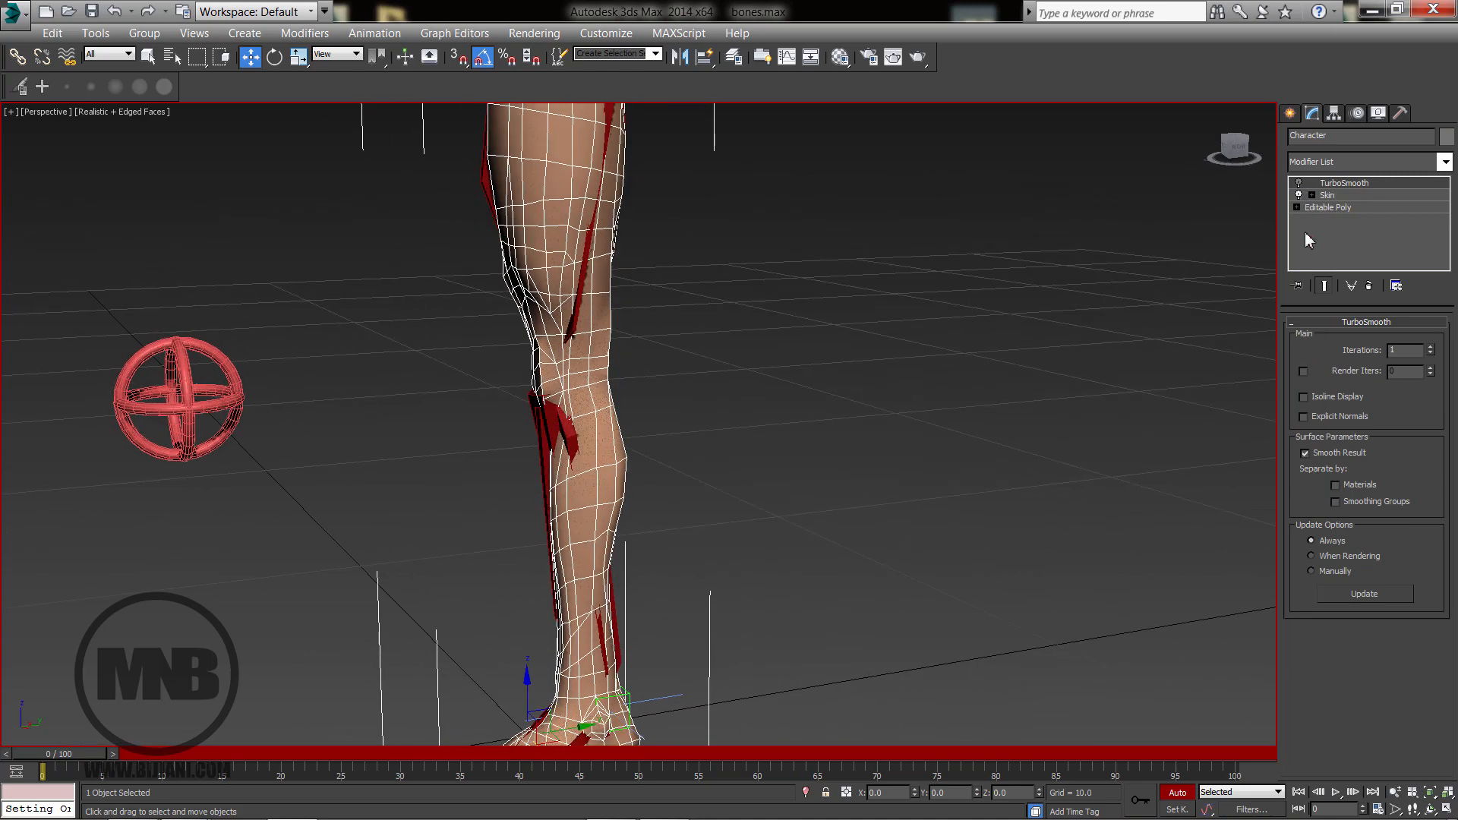
Examine the knee's unsmoothed topology at the Skin level, and turn TurboSmooth back on.
{"action": "left_click", "coordinate": [1335, 196]}
{"action": "scroll", "coordinate": [654, 402], "scroll_direction": "up", "scroll_amount": 4}
{"action": "middle_click_drag", "start_coordinate": [529, 351], "coordinate": [591, 394]}
{"action": "middle_click_drag", "start_coordinate": [639, 436], "coordinate": [752, 414], "text": "alt"}
{"action": "left_click", "coordinate": [1341, 183]}
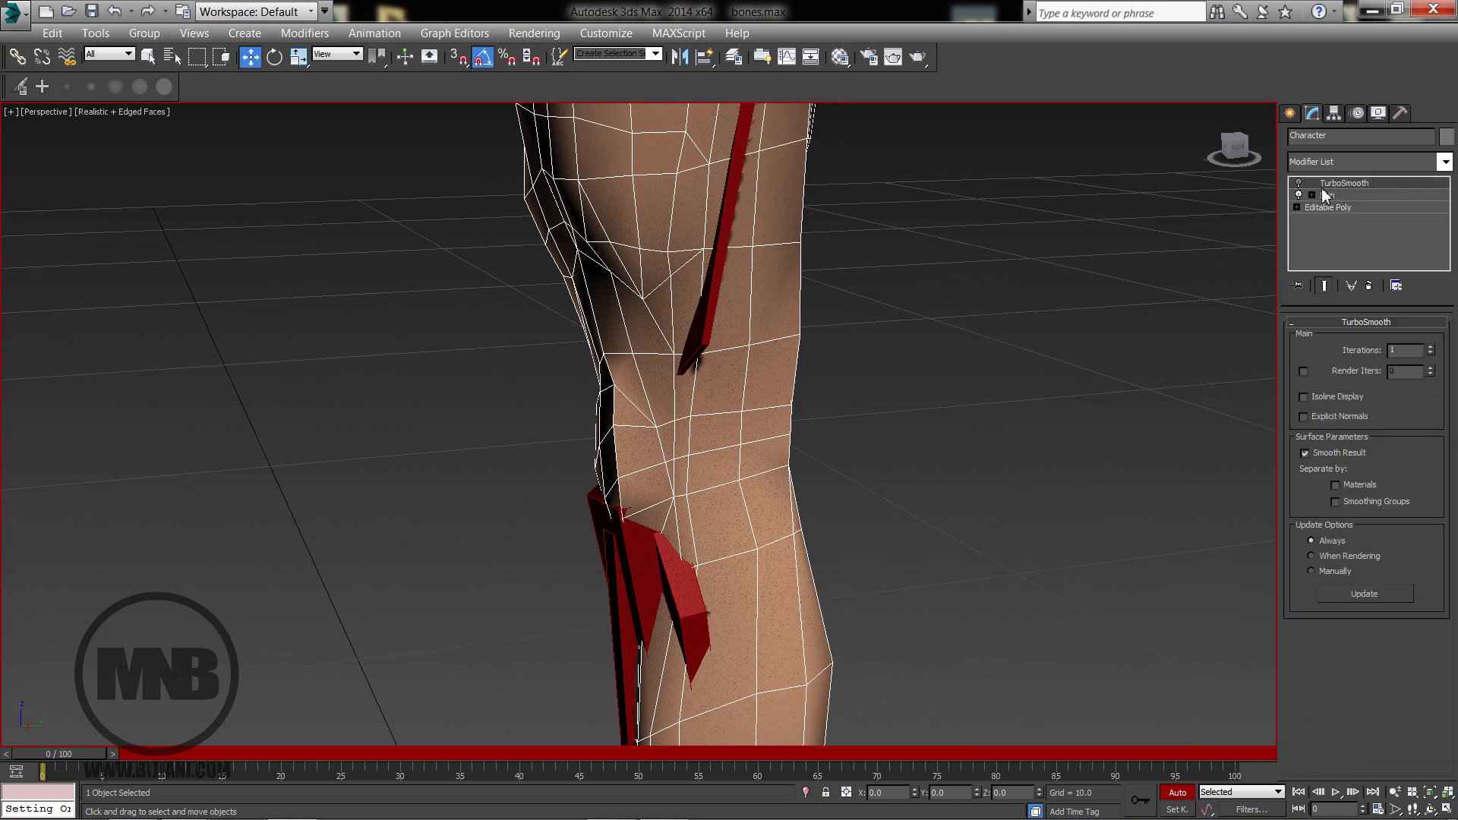
{"action": "left_click", "coordinate": [1299, 183]}
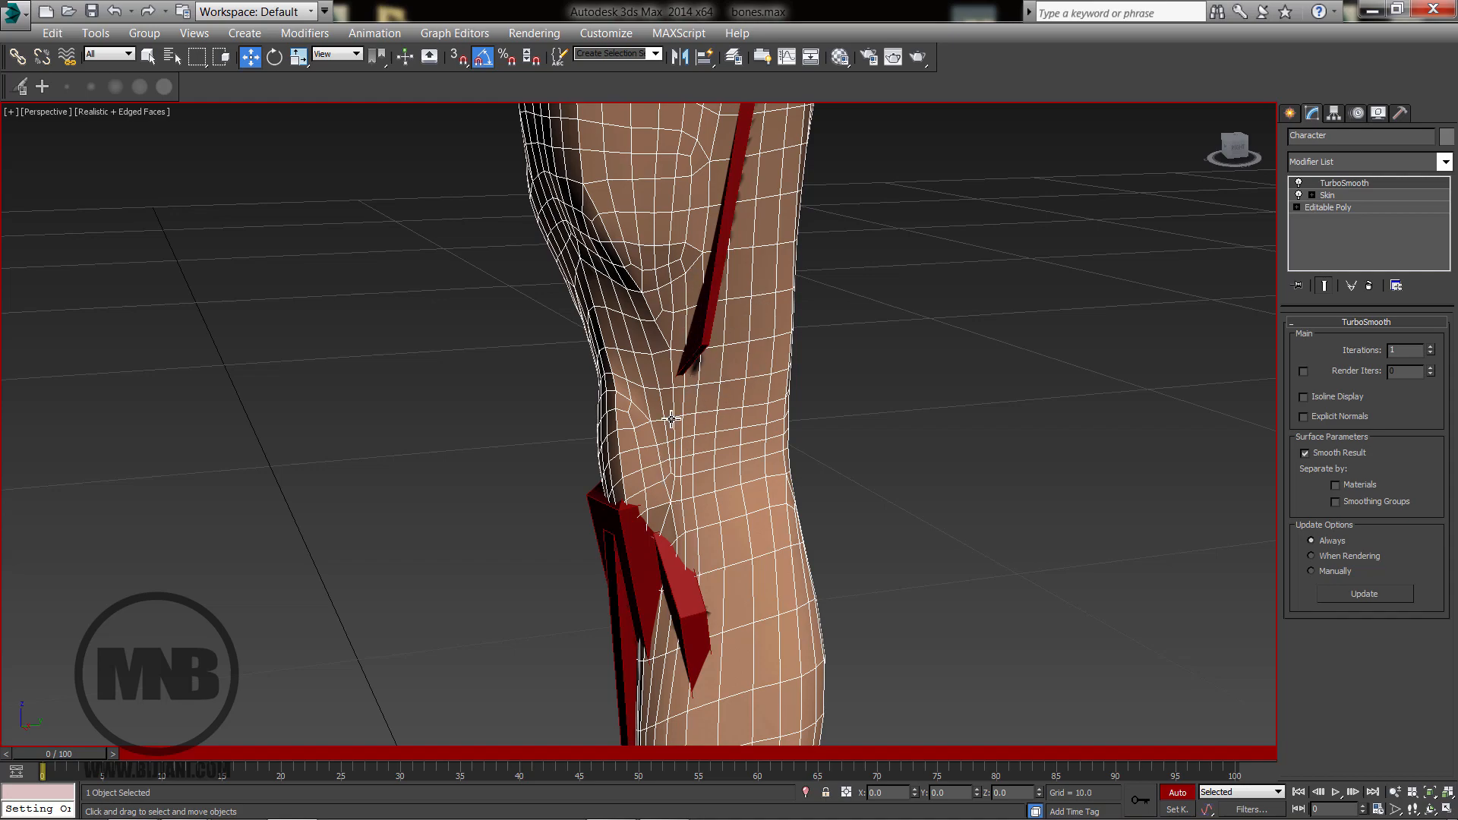
Examine the smoothed knee from several sides and turn TurboSmooth off again.
{"action": "middle_click_drag", "start_coordinate": [762, 391], "coordinate": [800, 456]}
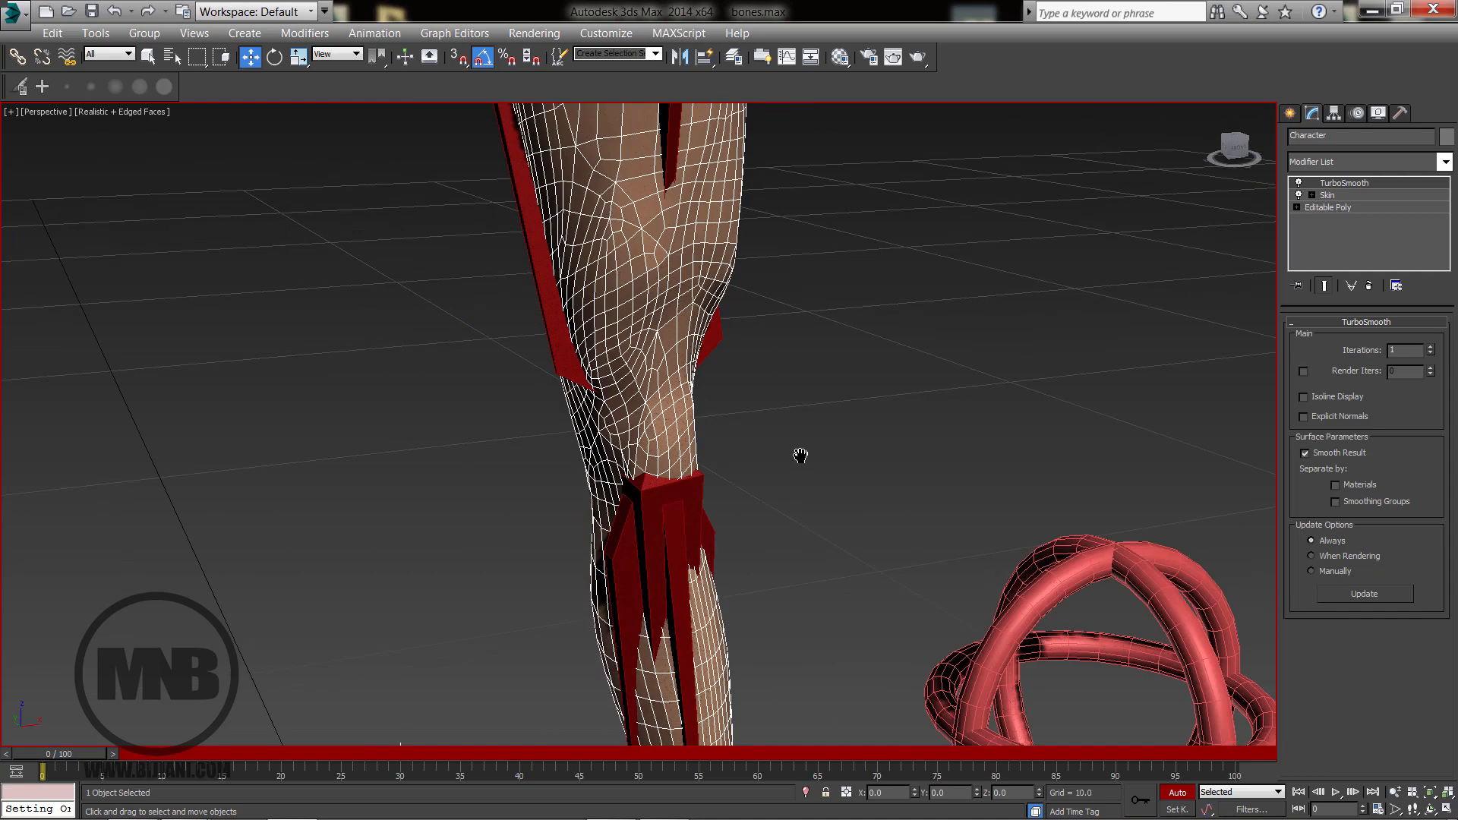
{"action": "scroll", "coordinate": [800, 456], "scroll_direction": "down", "scroll_amount": 2}
{"action": "scroll", "coordinate": [800, 471], "scroll_direction": "down", "scroll_amount": 6}
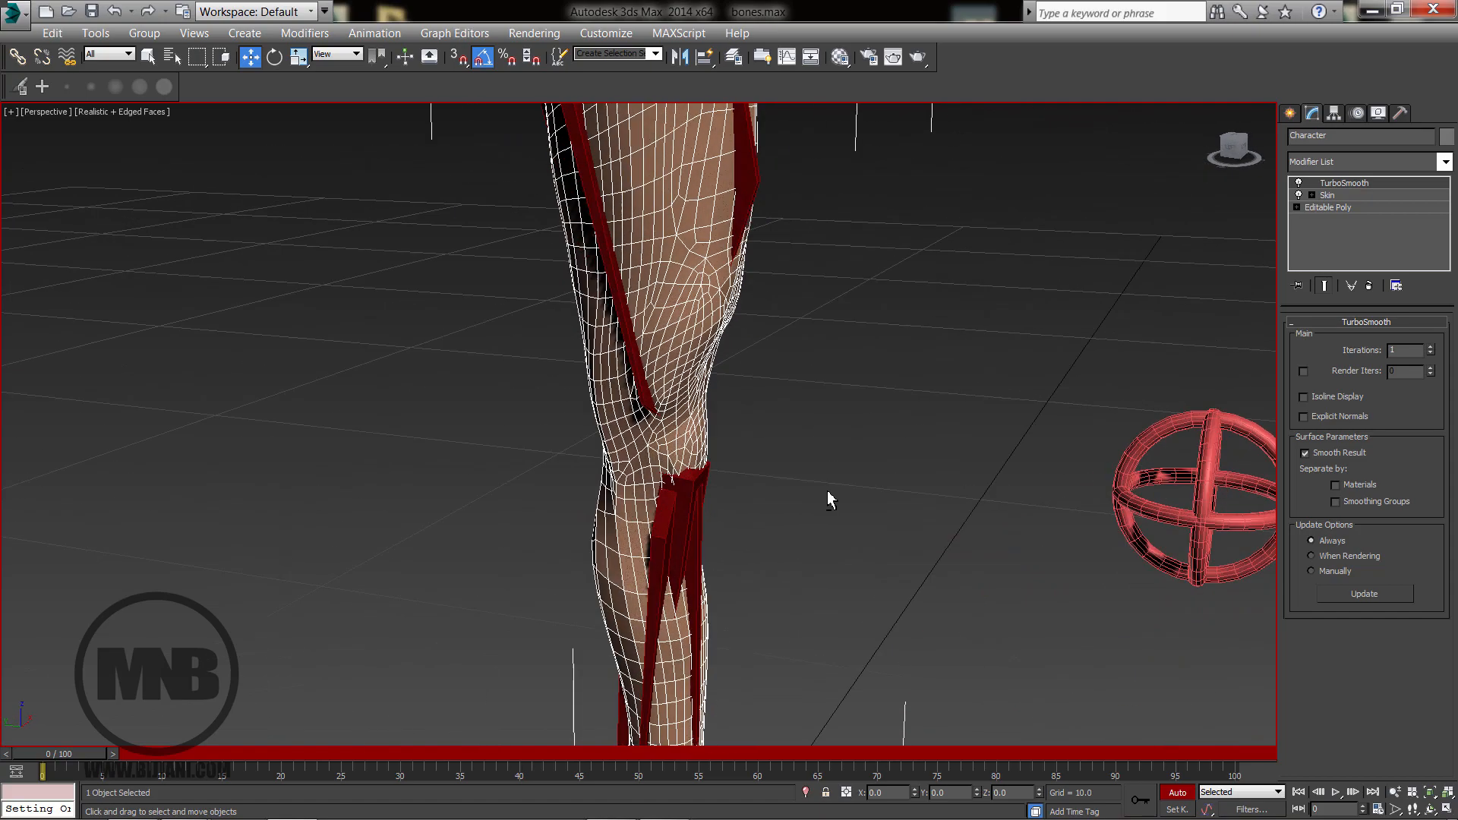
{"action": "middle_click_drag", "start_coordinate": [731, 475], "coordinate": [746, 477], "text": "alt"}
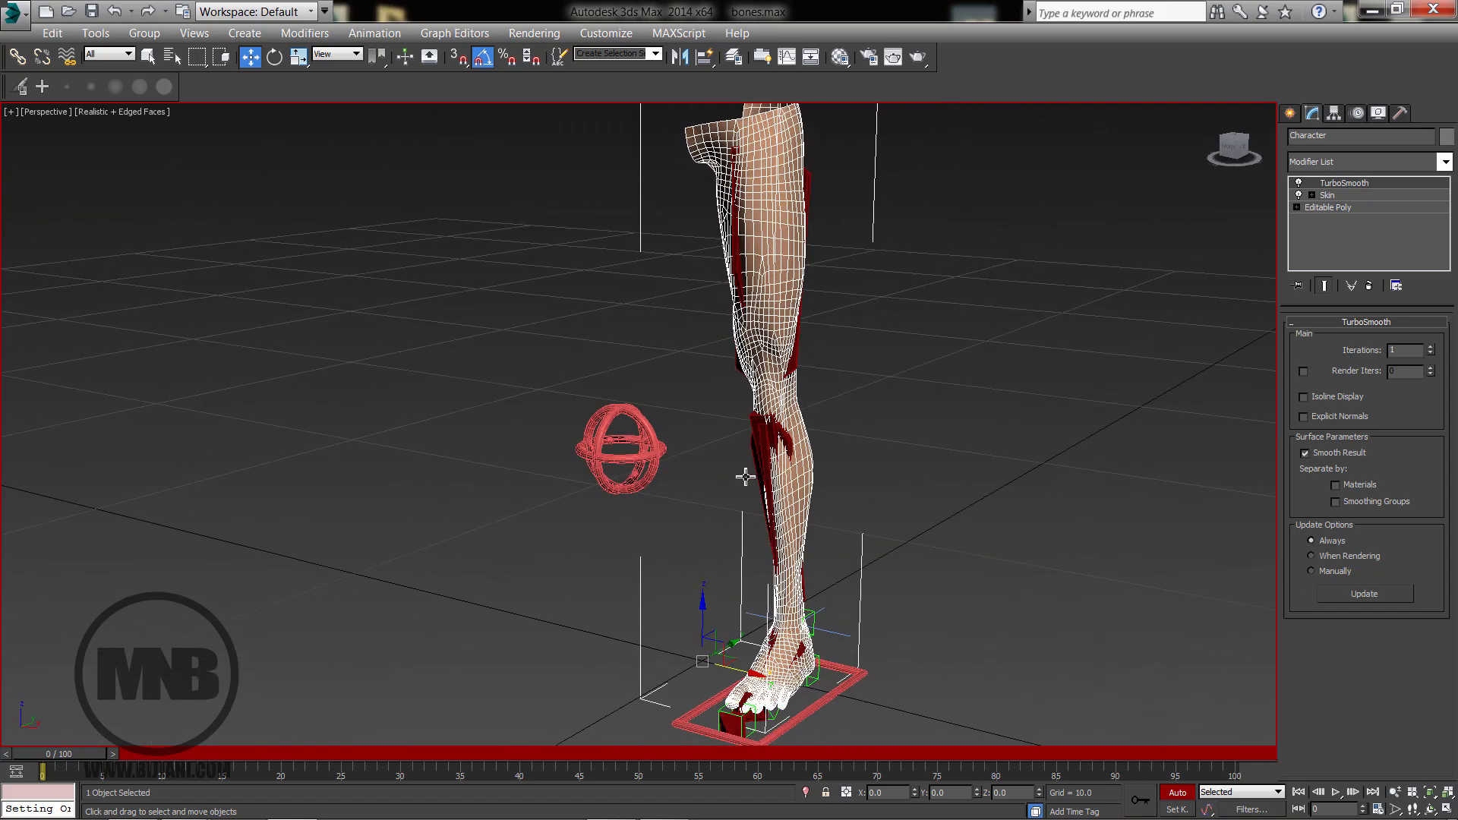
{"action": "scroll", "coordinate": [850, 490], "scroll_direction": "up", "scroll_amount": 3}
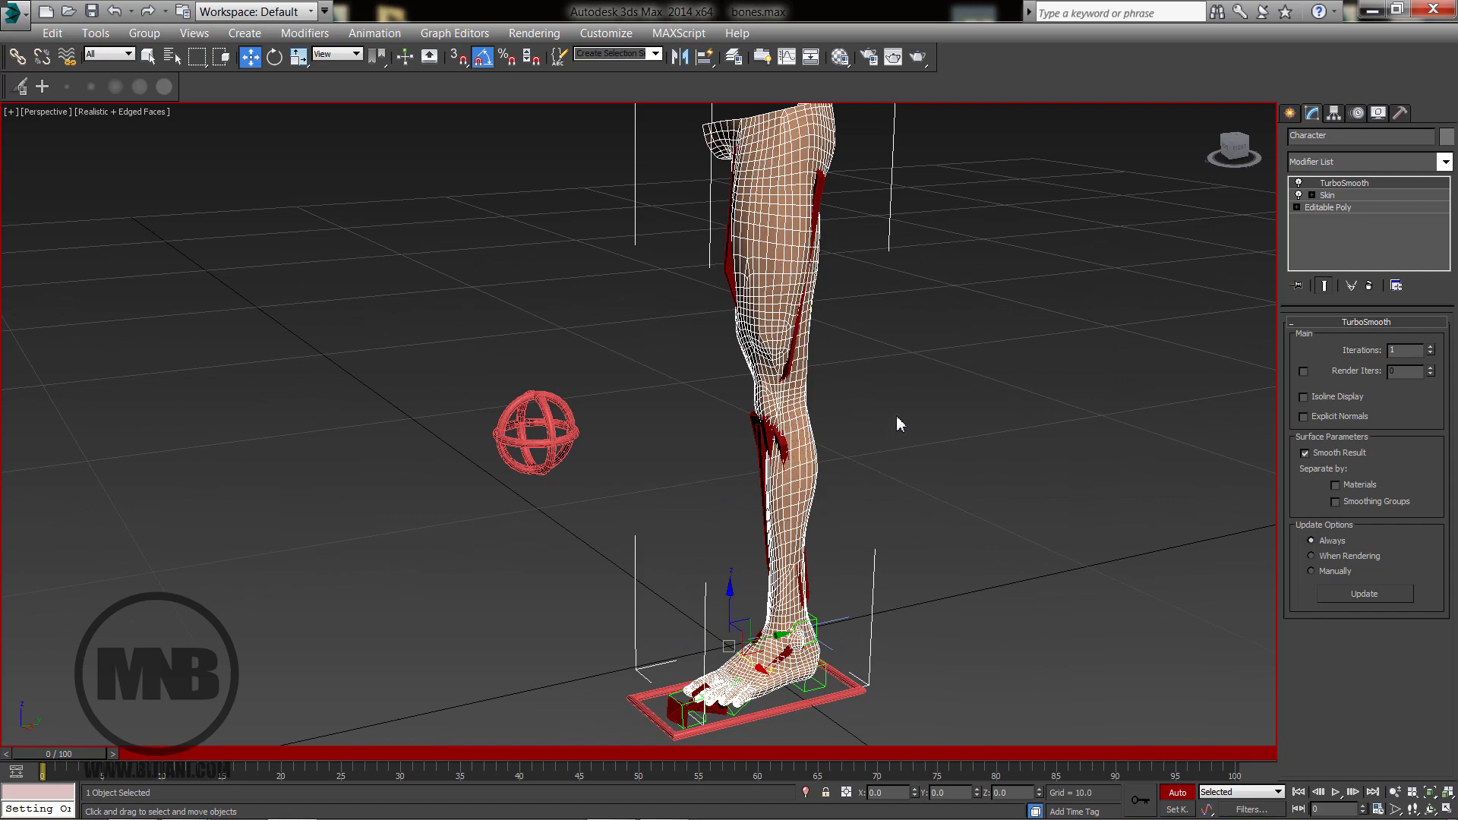
{"action": "scroll", "coordinate": [828, 452], "scroll_direction": "up", "scroll_amount": 4}
{"action": "scroll", "coordinate": [820, 433], "scroll_direction": "up", "scroll_amount": 1}
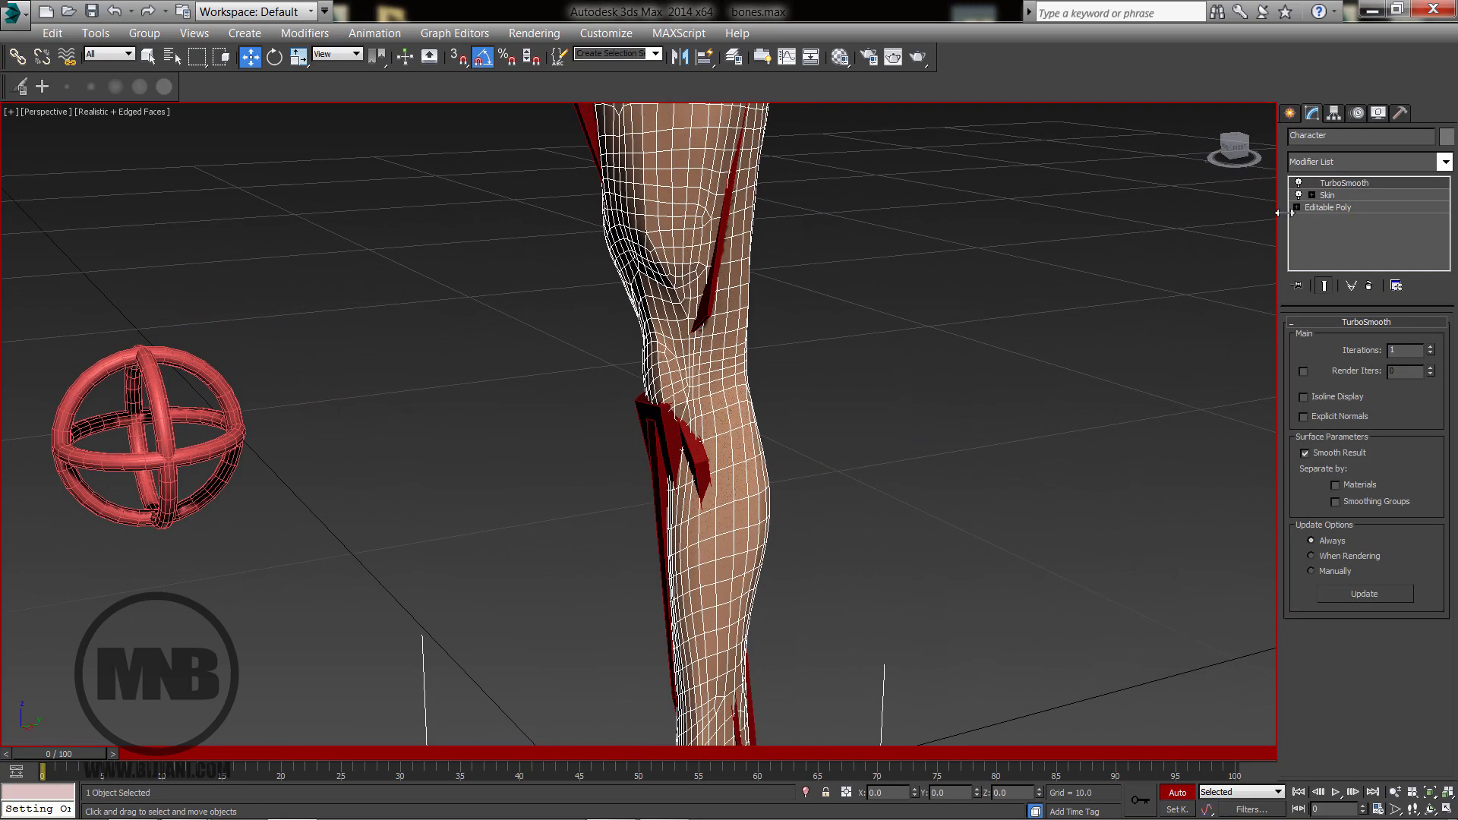
{"action": "left_click", "coordinate": [1300, 183]}
{"action": "scroll", "coordinate": [936, 409], "scroll_direction": "down", "scroll_amount": 5}
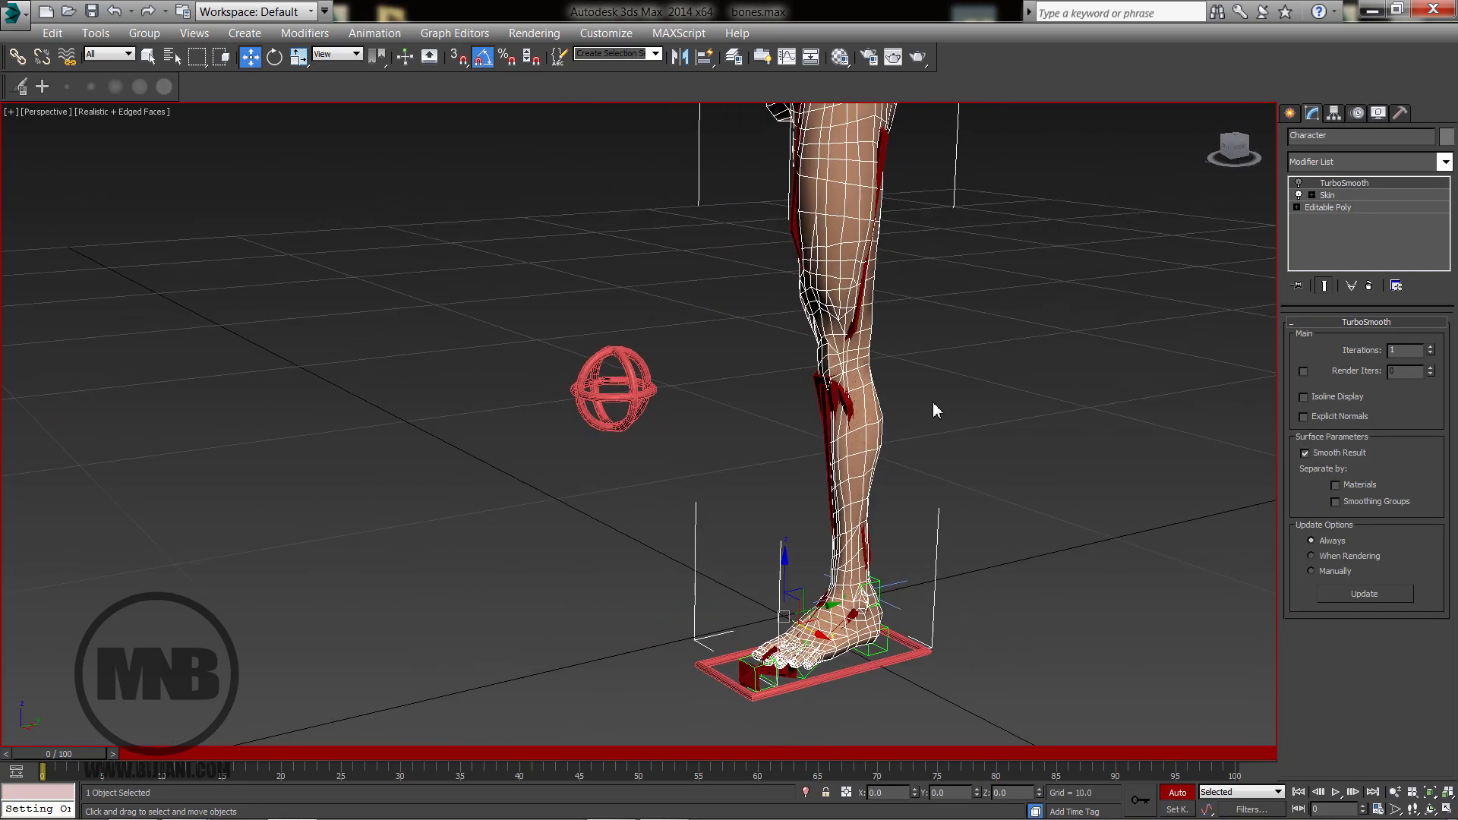
Examine the unsmoothed leg mesh from hip to foot from several angles.
{"action": "middle_click_drag", "start_coordinate": [938, 422], "coordinate": [872, 454]}
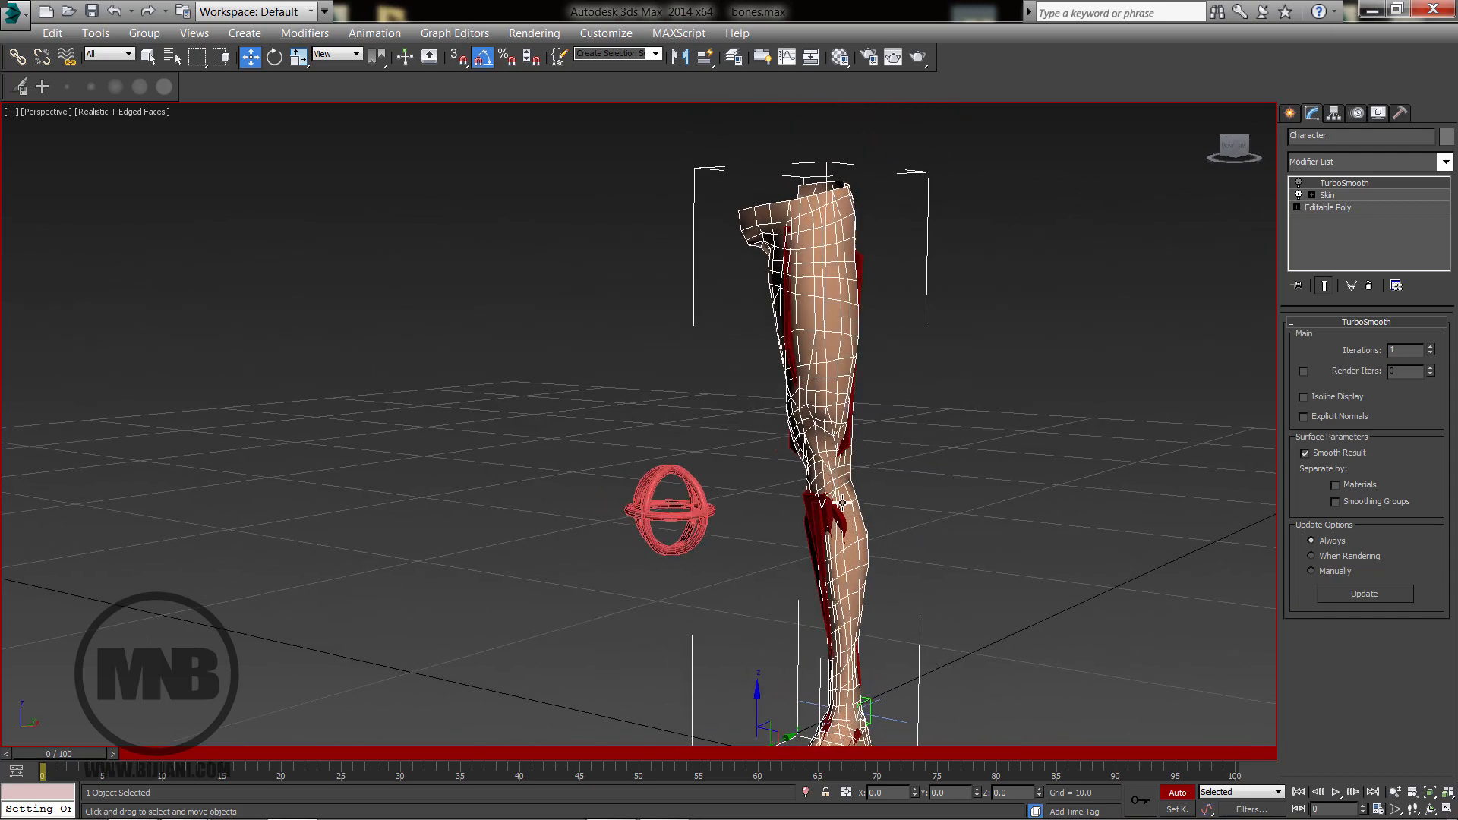
{"action": "middle_click_drag", "start_coordinate": [699, 385], "coordinate": [731, 458], "text": "alt"}
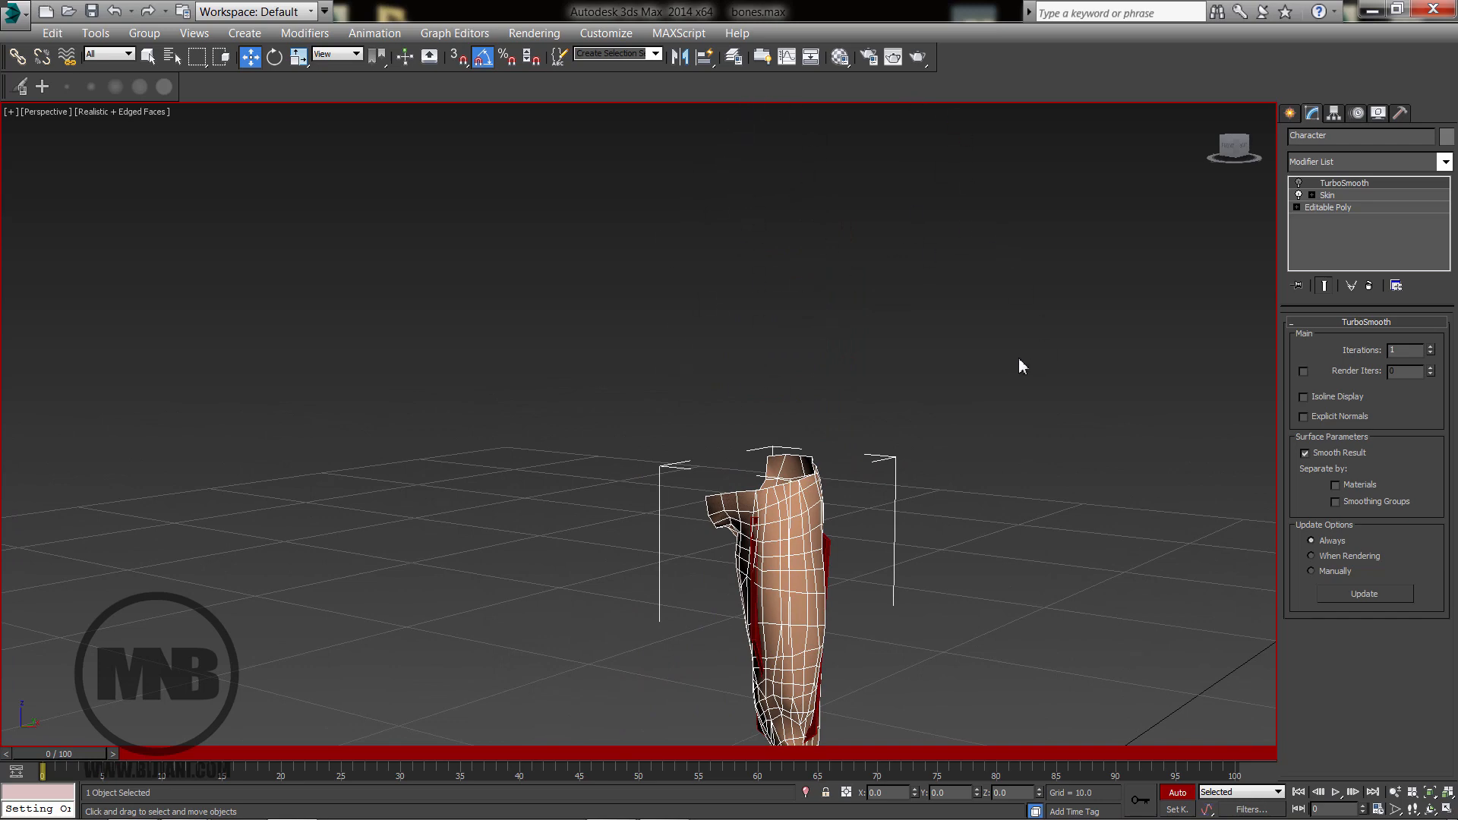
{"action": "scroll", "coordinate": [1018, 358], "scroll_direction": "down", "scroll_amount": 4}
{"action": "middle_click_drag", "start_coordinate": [801, 421], "coordinate": [878, 290]}
{"action": "scroll", "coordinate": [851, 316], "scroll_direction": "up", "scroll_amount": 8}
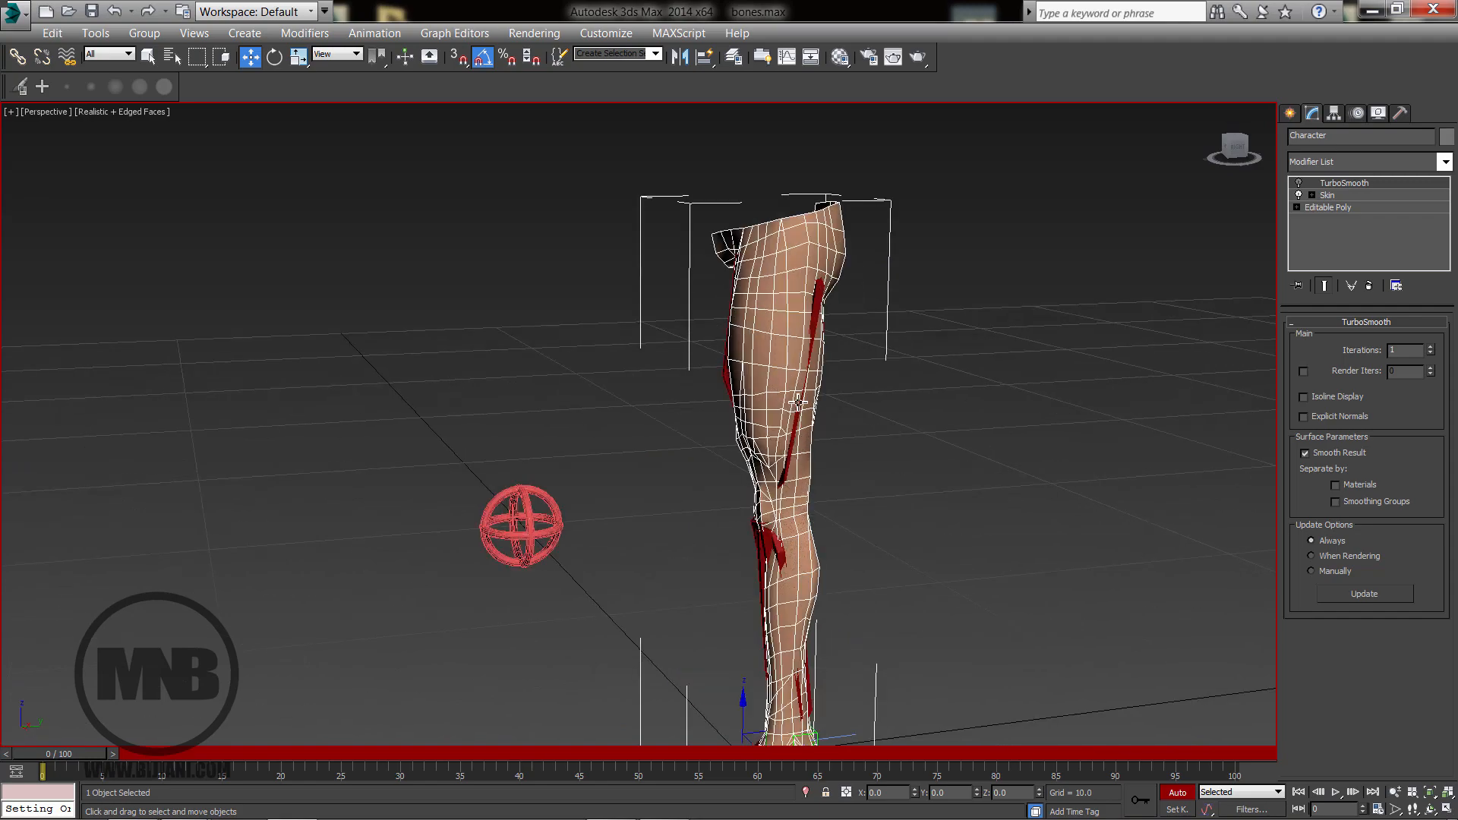
{"action": "scroll", "coordinate": [736, 341], "scroll_direction": "down", "scroll_amount": 3}
{"action": "middle_click_drag", "start_coordinate": [762, 374], "coordinate": [777, 411], "text": "alt"}
{"action": "scroll", "coordinate": [767, 380], "scroll_direction": "up", "scroll_amount": 3}
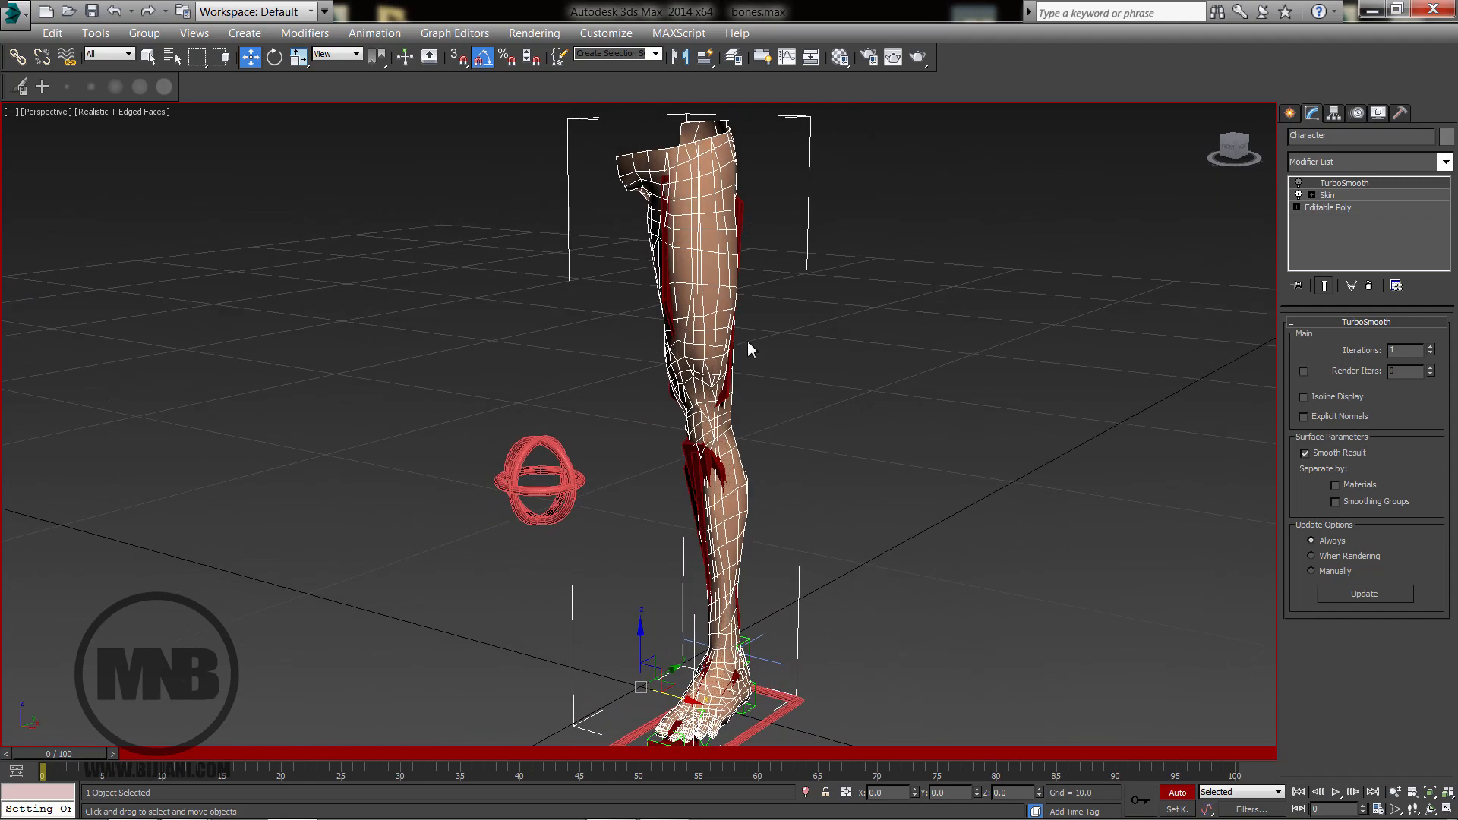
{"action": "middle_click_drag", "start_coordinate": [748, 348], "coordinate": [756, 339], "text": "alt"}
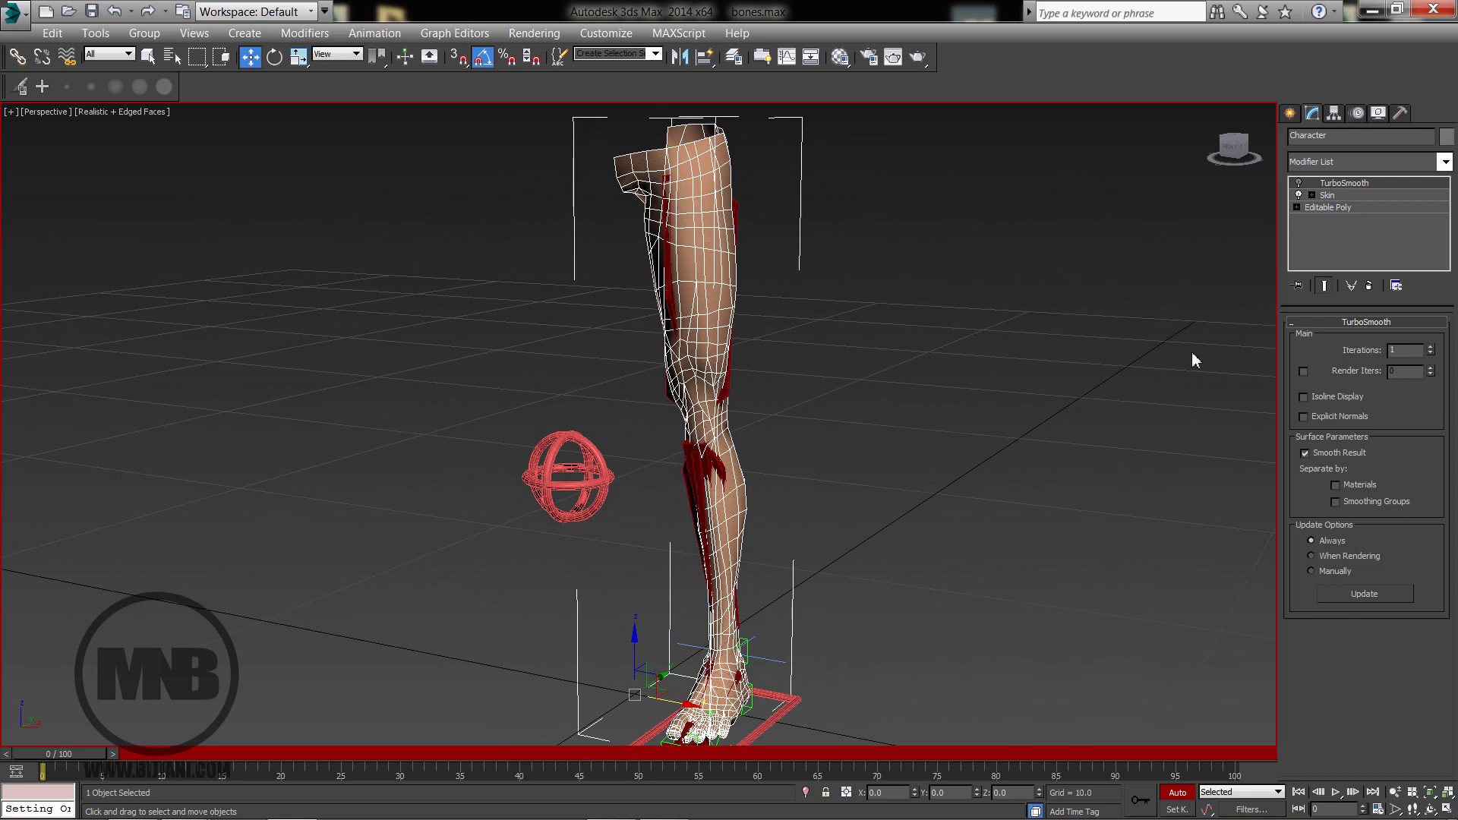
Select the Skin modifier and look over its weight and mirror settings and the whole leg.
{"action": "left_click", "coordinate": [1327, 196]}
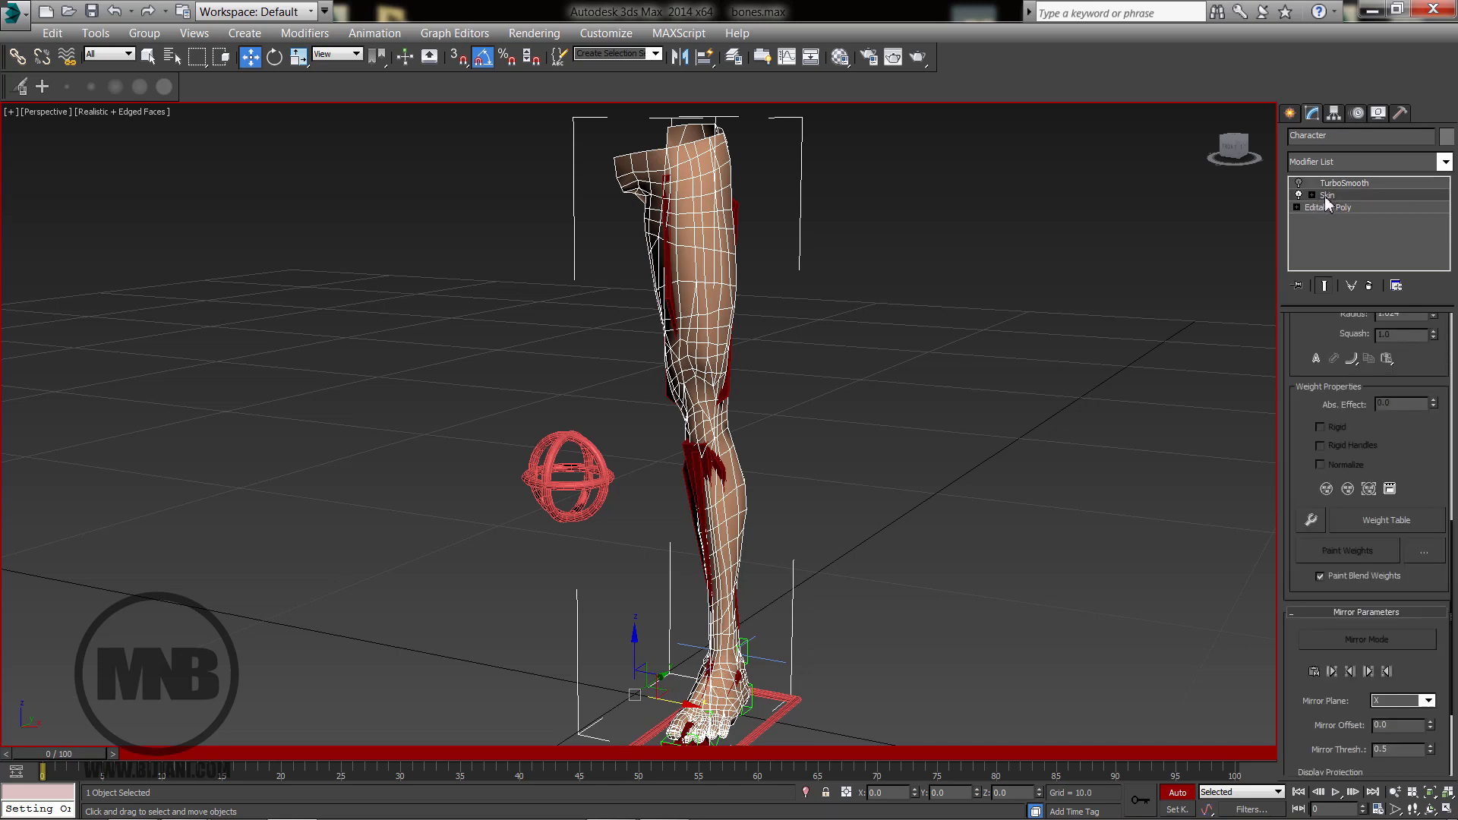
{"action": "scroll", "coordinate": [1349, 456], "scroll_direction": "down", "scroll_amount": 5}
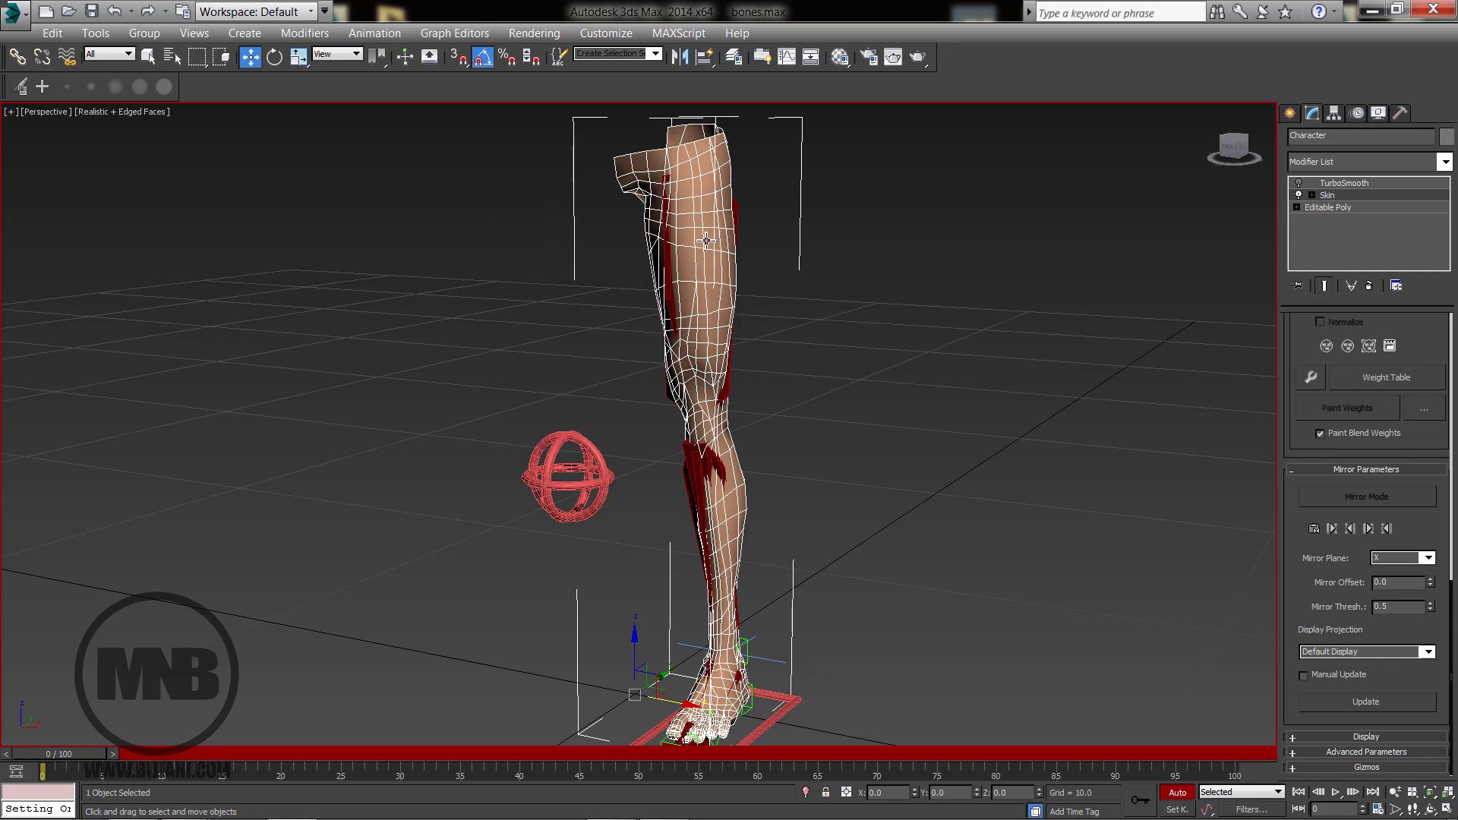
{"action": "scroll", "coordinate": [710, 312], "scroll_direction": "down", "scroll_amount": 3}
{"action": "mouse_move", "coordinate": [754, 326]}
{"action": "middle_mouse_down"}
{"action": "mouse_move", "coordinate": [709, 313]}
{"action": "mouse_move", "coordinate": [733, 332]}
{"action": "middle_mouse_up"}
{"action": "middle_click_drag", "start_coordinate": [651, 282], "coordinate": [658, 338], "text": "alt"}
{"action": "middle_click_drag", "start_coordinate": [657, 338], "coordinate": [667, 433]}
{"action": "middle_click_drag", "start_coordinate": [667, 433], "coordinate": [604, 190], "text": "alt"}
{"action": "scroll", "coordinate": [632, 346], "scroll_direction": "up", "scroll_amount": 3}
{"action": "scroll", "coordinate": [603, 209], "scroll_direction": "down", "scroll_amount": 5}
{"action": "scroll", "coordinate": [619, 269], "scroll_direction": "up", "scroll_amount": 3}
{"action": "scroll", "coordinate": [562, 517], "scroll_direction": "down", "scroll_amount": 3}
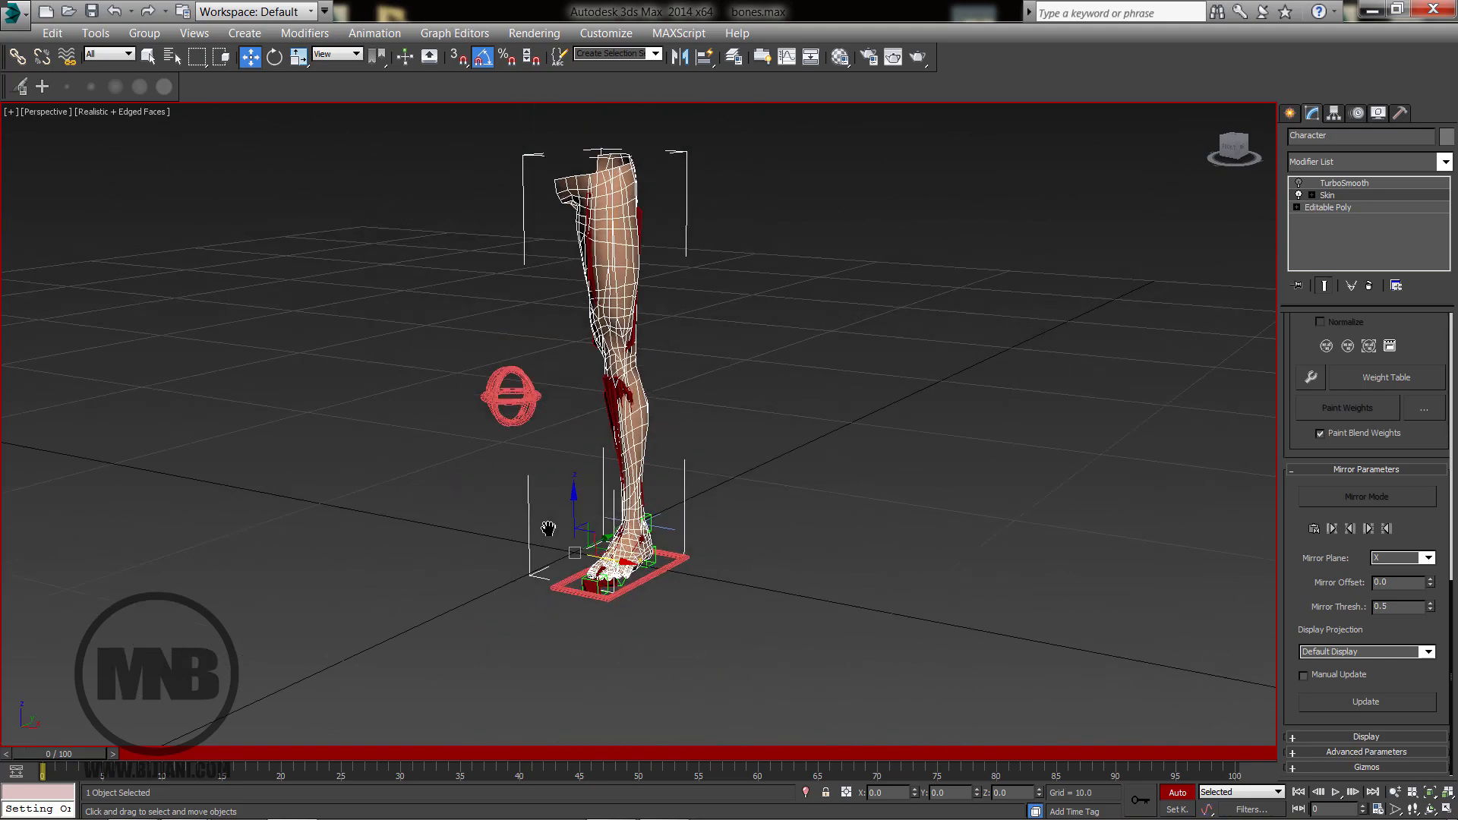
{"action": "scroll", "coordinate": [559, 527], "scroll_direction": "up", "scroll_amount": 3}
{"action": "scroll", "coordinate": [612, 430], "scroll_direction": "down", "scroll_amount": 3}
{"action": "scroll", "coordinate": [619, 414], "scroll_direction": "up", "scroll_amount": 2}
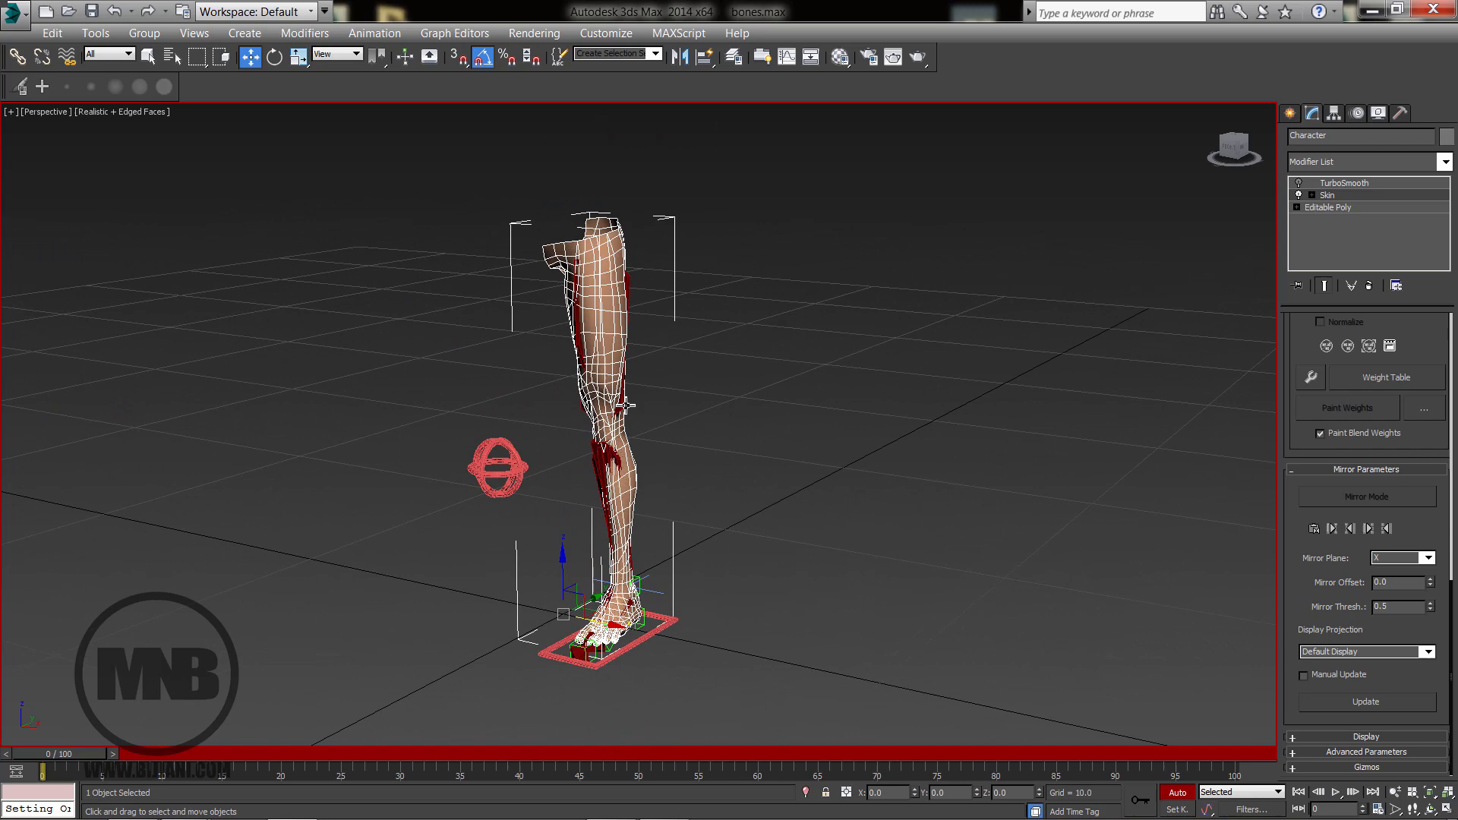
Enter the Skin modifier's Envelope editing and bring its selection options and bone list into view.
{"action": "left_click", "coordinate": [1312, 195]}
{"action": "left_click", "coordinate": [1344, 207]}
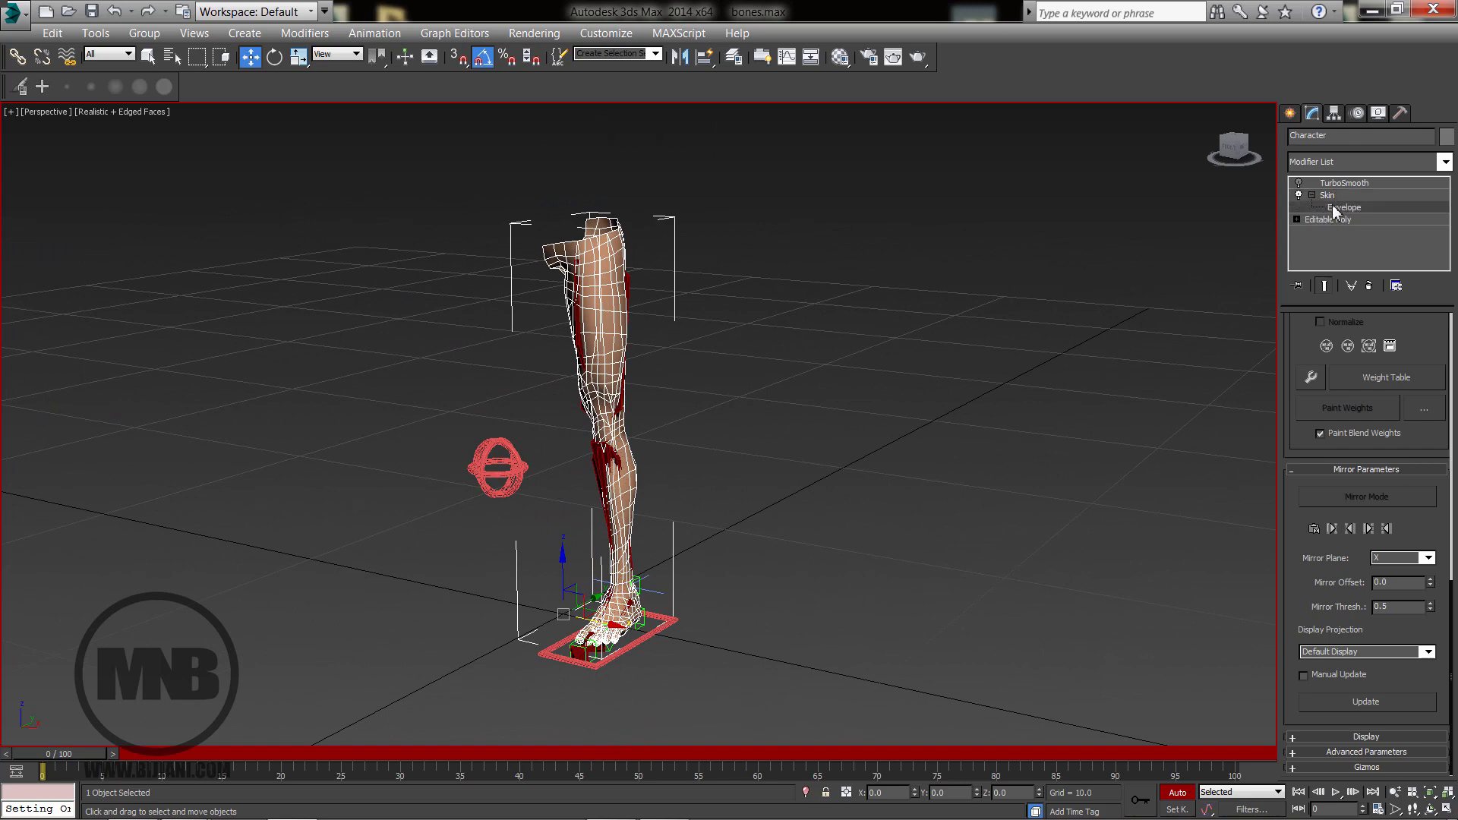
{"action": "scroll", "coordinate": [1274, 637], "scroll_direction": "up", "scroll_amount": 5}
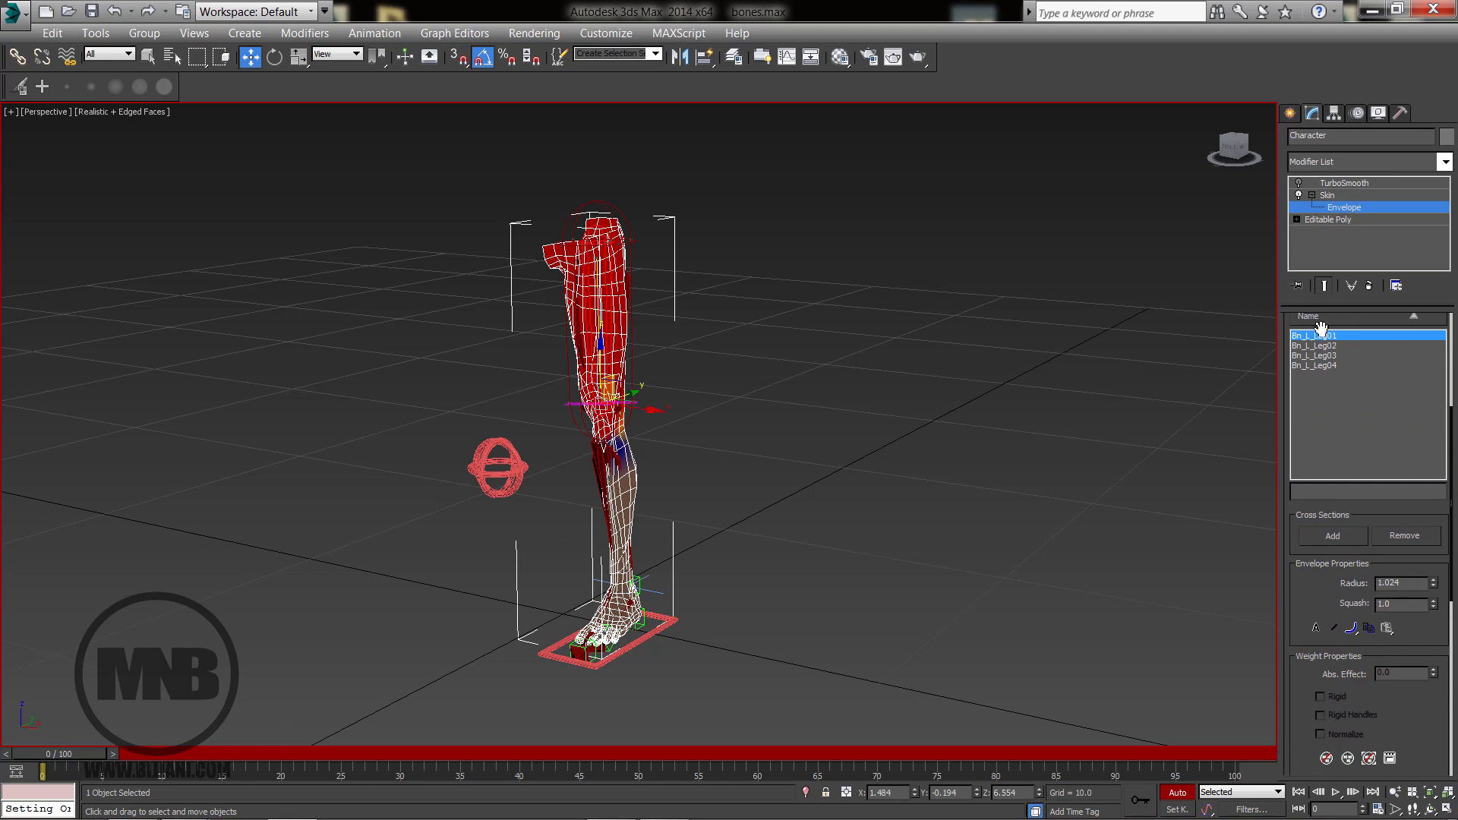
{"action": "scroll", "coordinate": [1321, 328], "scroll_direction": "up", "scroll_amount": 4}
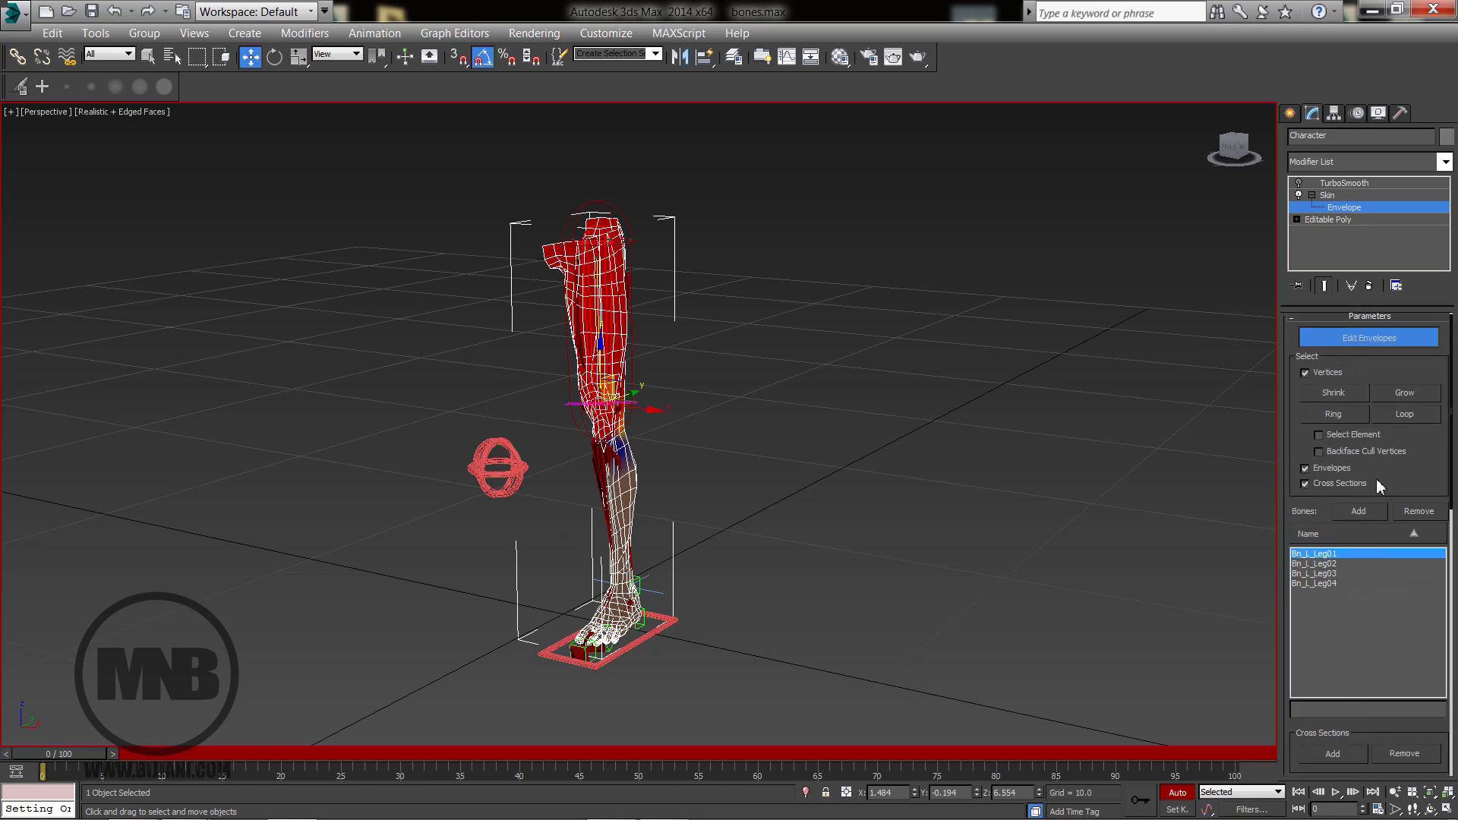
Go past the envelope and weight settings to the mirror parameters and turn on Mirror Mode.
{"action": "scroll", "coordinate": [1376, 483], "scroll_direction": "down", "scroll_amount": 6}
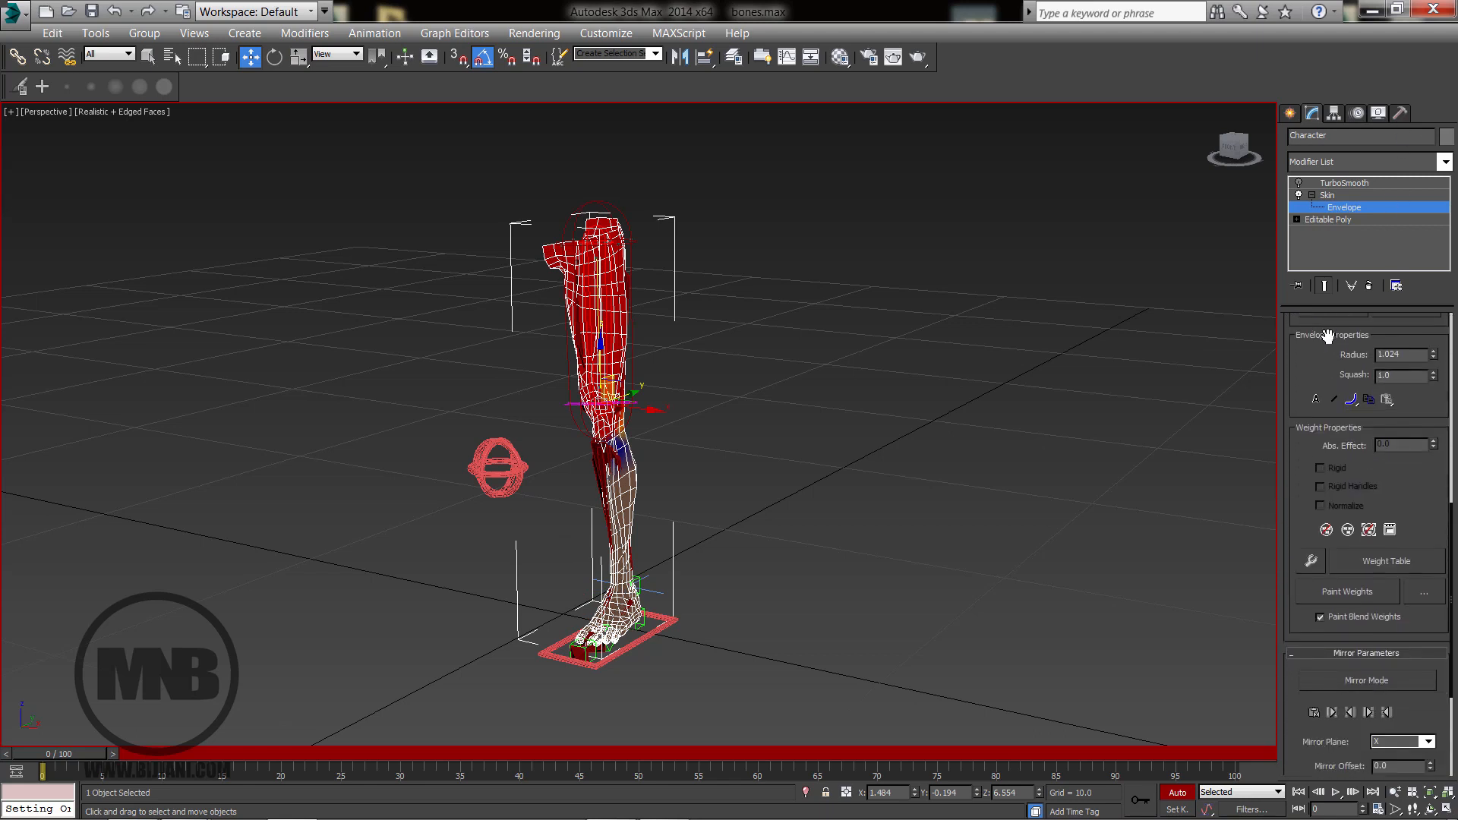
{"action": "scroll", "coordinate": [1328, 336], "scroll_direction": "down", "scroll_amount": 3}
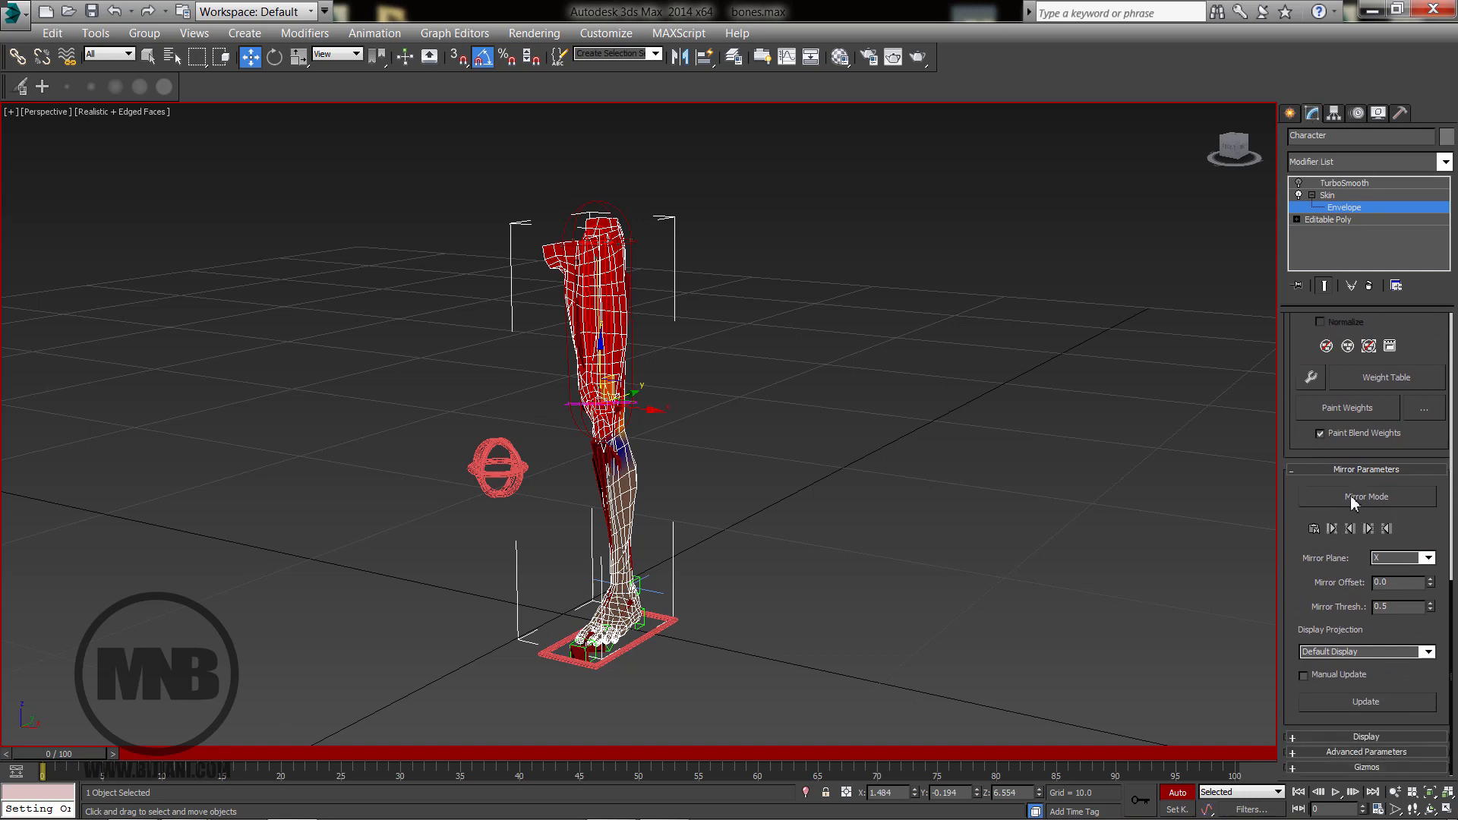
{"action": "left_click", "coordinate": [1351, 499]}
{"action": "middle_click_drag", "start_coordinate": [843, 531], "coordinate": [514, 318], "text": "alt"}
{"action": "scroll", "coordinate": [691, 354], "scroll_direction": "up", "scroll_amount": 3}
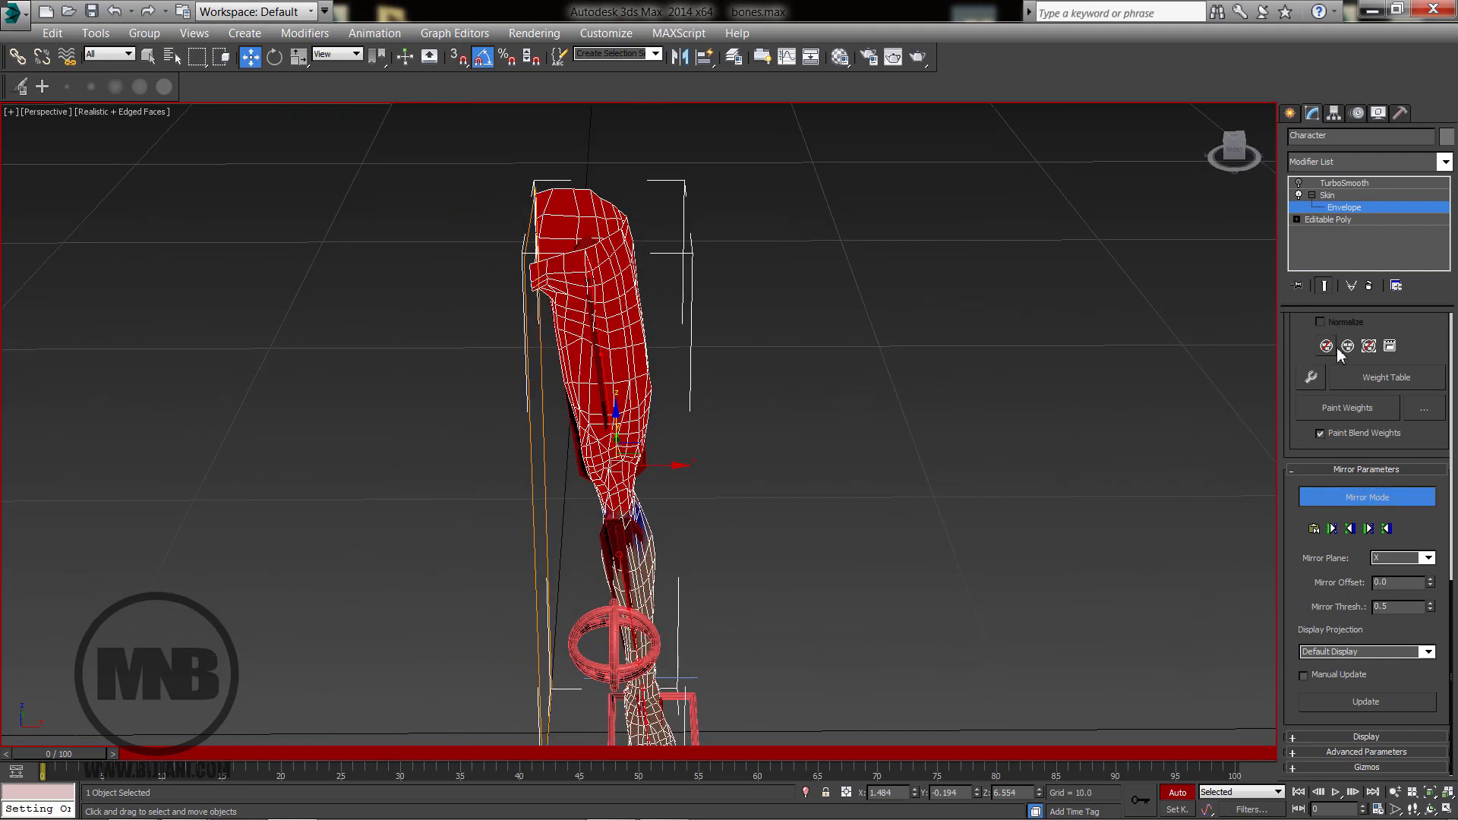
Select the bone Bn_L_Leg04 in the Skin bone list and bring the mirror parameters back into view.
{"action": "scroll", "coordinate": [1311, 365], "scroll_direction": "up", "scroll_amount": 5}
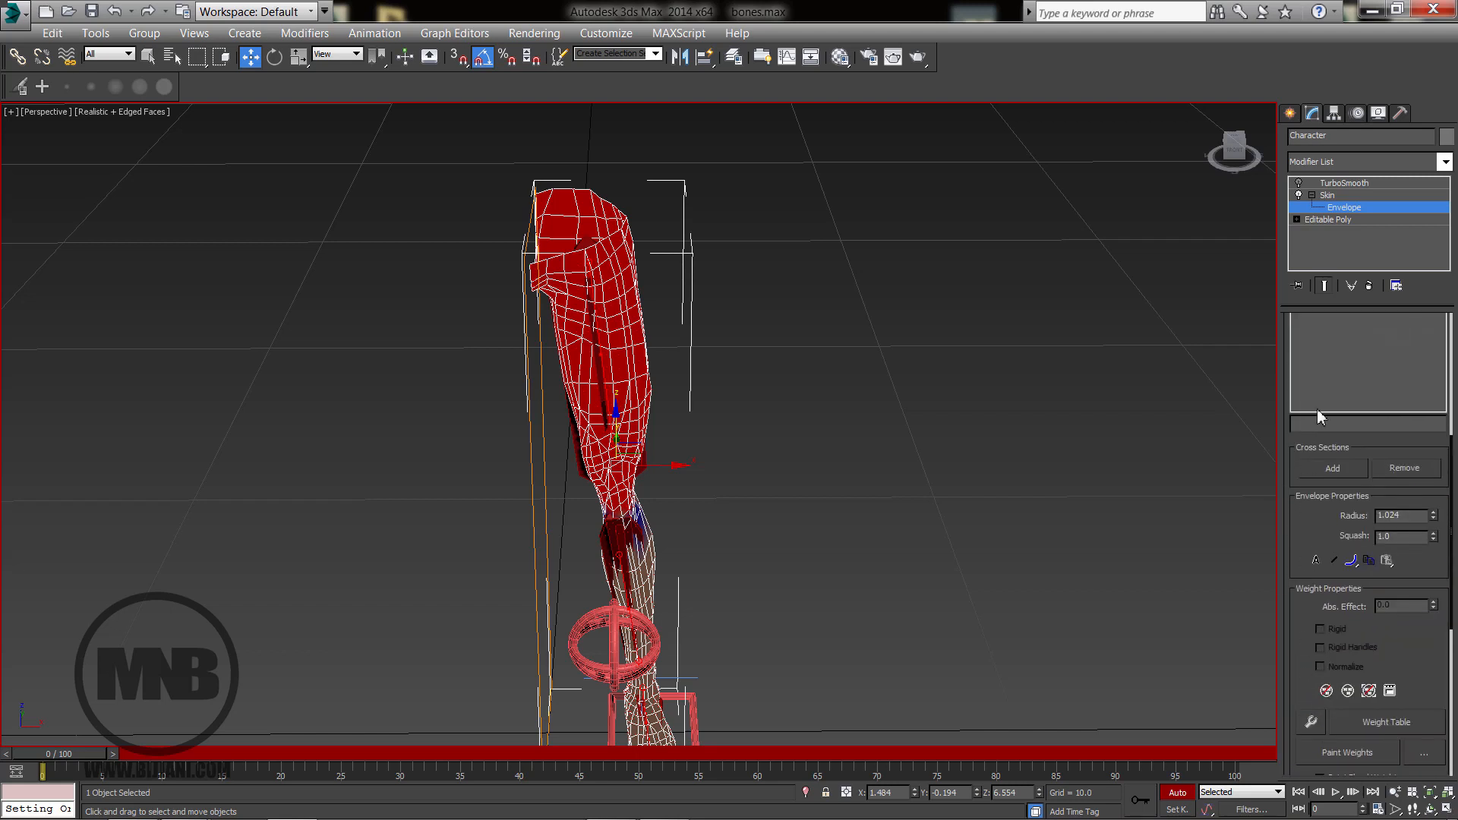
{"action": "left_click_drag", "start_coordinate": [1302, 451], "coordinate": [1310, 690]}
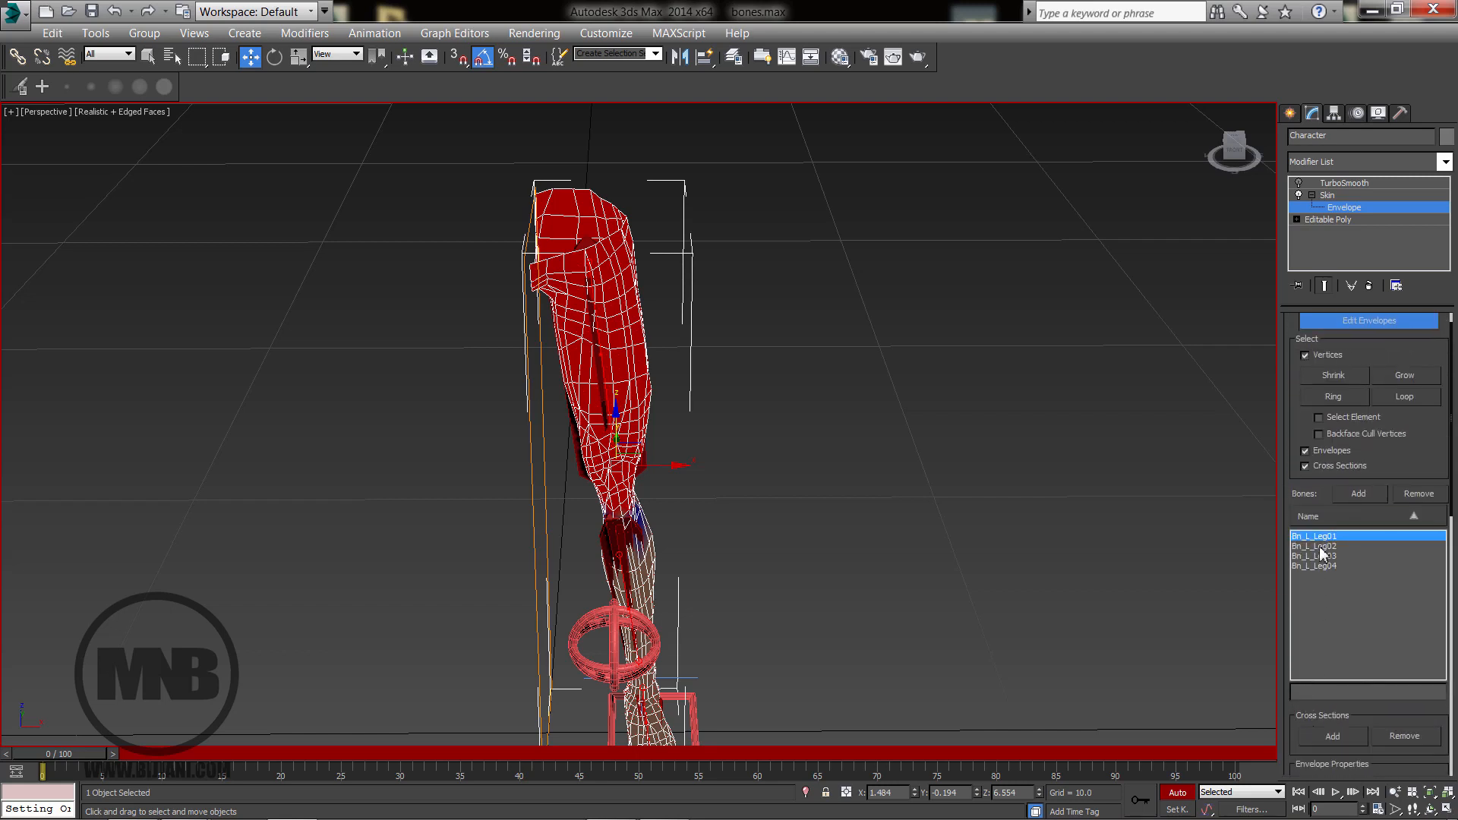
{"action": "scroll", "coordinate": [1314, 503], "scroll_direction": "down", "scroll_amount": 3}
{"action": "left_click", "coordinate": [1316, 431]}
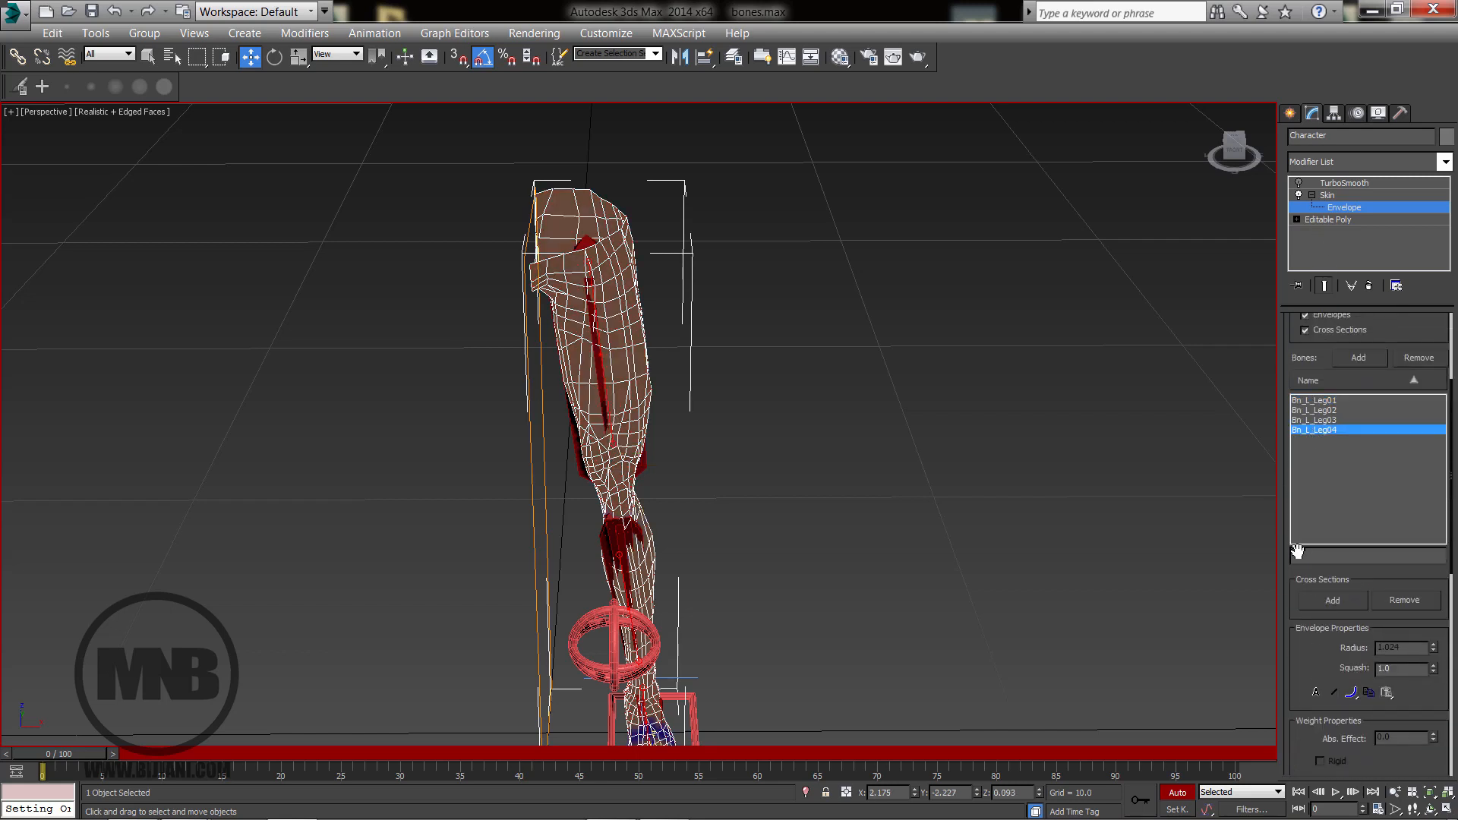
{"action": "left_click_drag", "start_coordinate": [1301, 621], "coordinate": [1295, 104]}
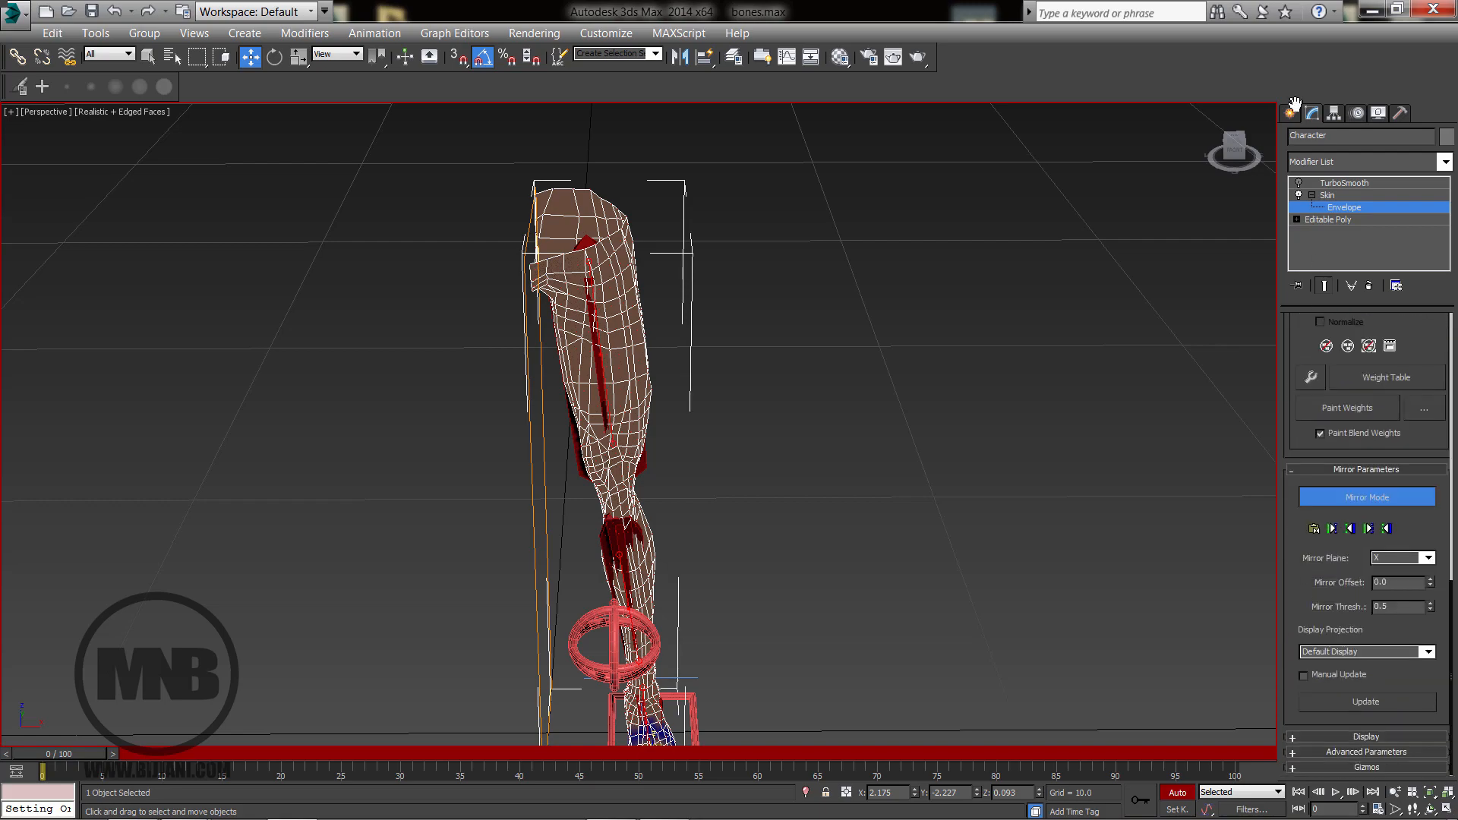
Examine the mirror plane beside the leg from the foot up to the open hip.
{"action": "middle_click_drag", "start_coordinate": [844, 525], "coordinate": [826, 492], "text": "alt"}
{"action": "scroll", "coordinate": [827, 492], "scroll_direction": "up", "scroll_amount": 3}
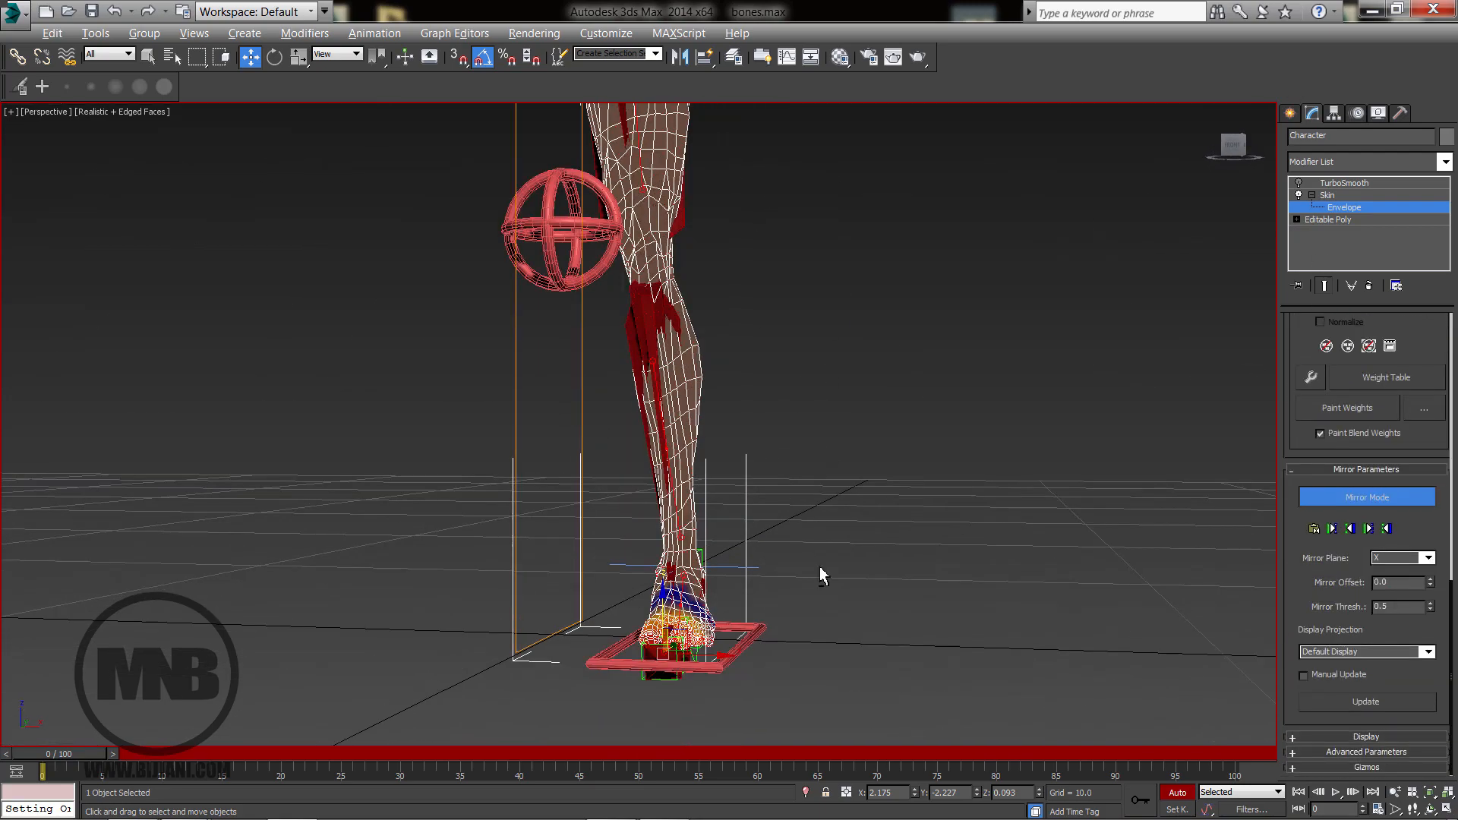
{"action": "middle_click_drag", "start_coordinate": [819, 567], "coordinate": [778, 607], "text": "alt"}
{"action": "scroll", "coordinate": [778, 608], "scroll_direction": "up", "scroll_amount": 2}
{"action": "middle_click_drag", "start_coordinate": [843, 494], "coordinate": [965, 577]}
{"action": "middle_click_drag", "start_coordinate": [965, 577], "coordinate": [710, 572]}
{"action": "middle_click_drag", "start_coordinate": [712, 493], "coordinate": [718, 544], "text": "alt"}
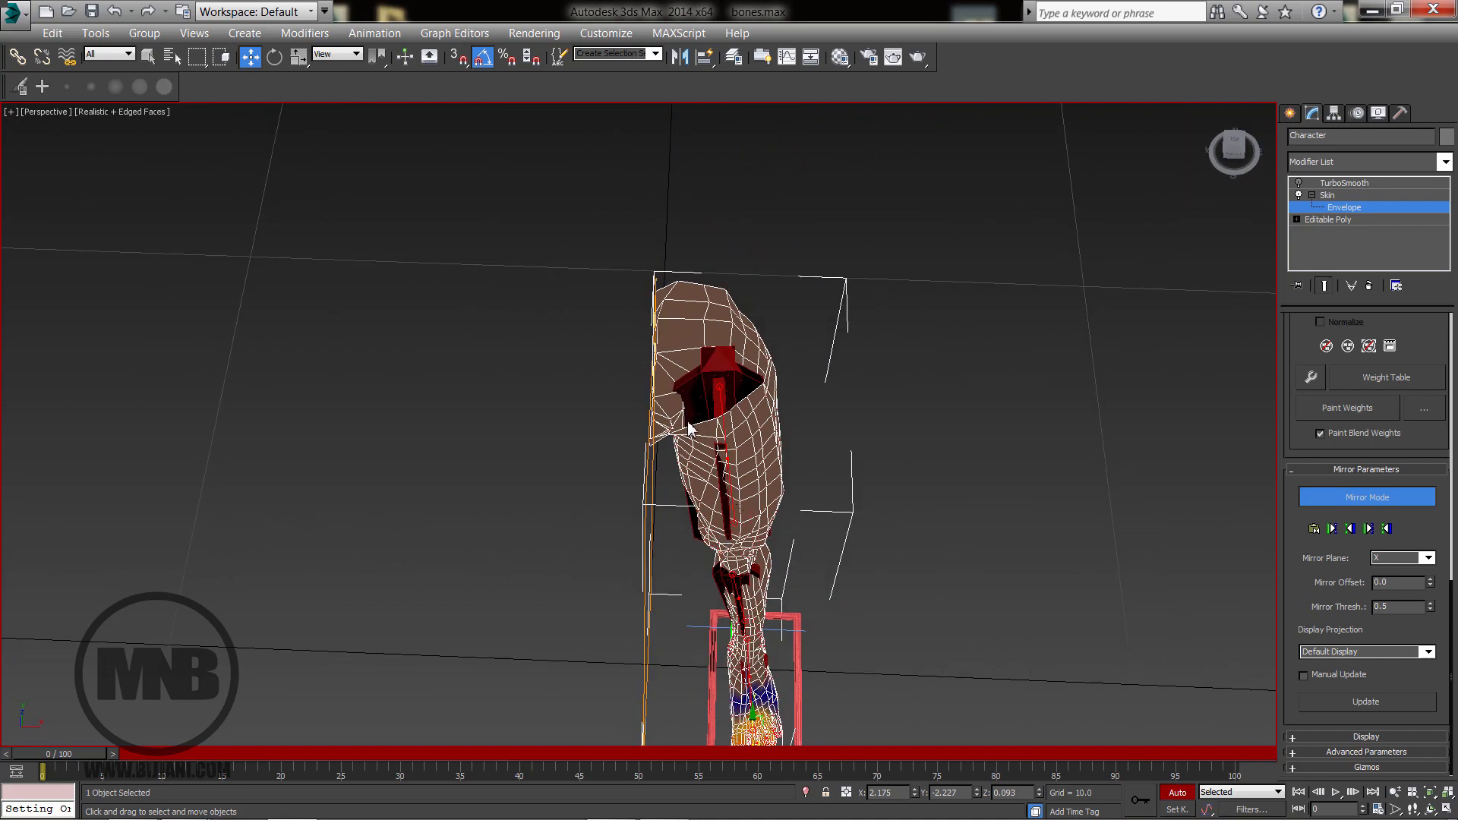
{"action": "middle_click_drag", "start_coordinate": [688, 422], "coordinate": [655, 465], "text": "alt"}
Check in the Front view where the mirror plane meets the inner hip edge, and return to the full Perspective view.
{"action": "key", "text": "alt+w"}
{"action": "scroll", "coordinate": [801, 311], "scroll_direction": "down", "scroll_amount": 4}
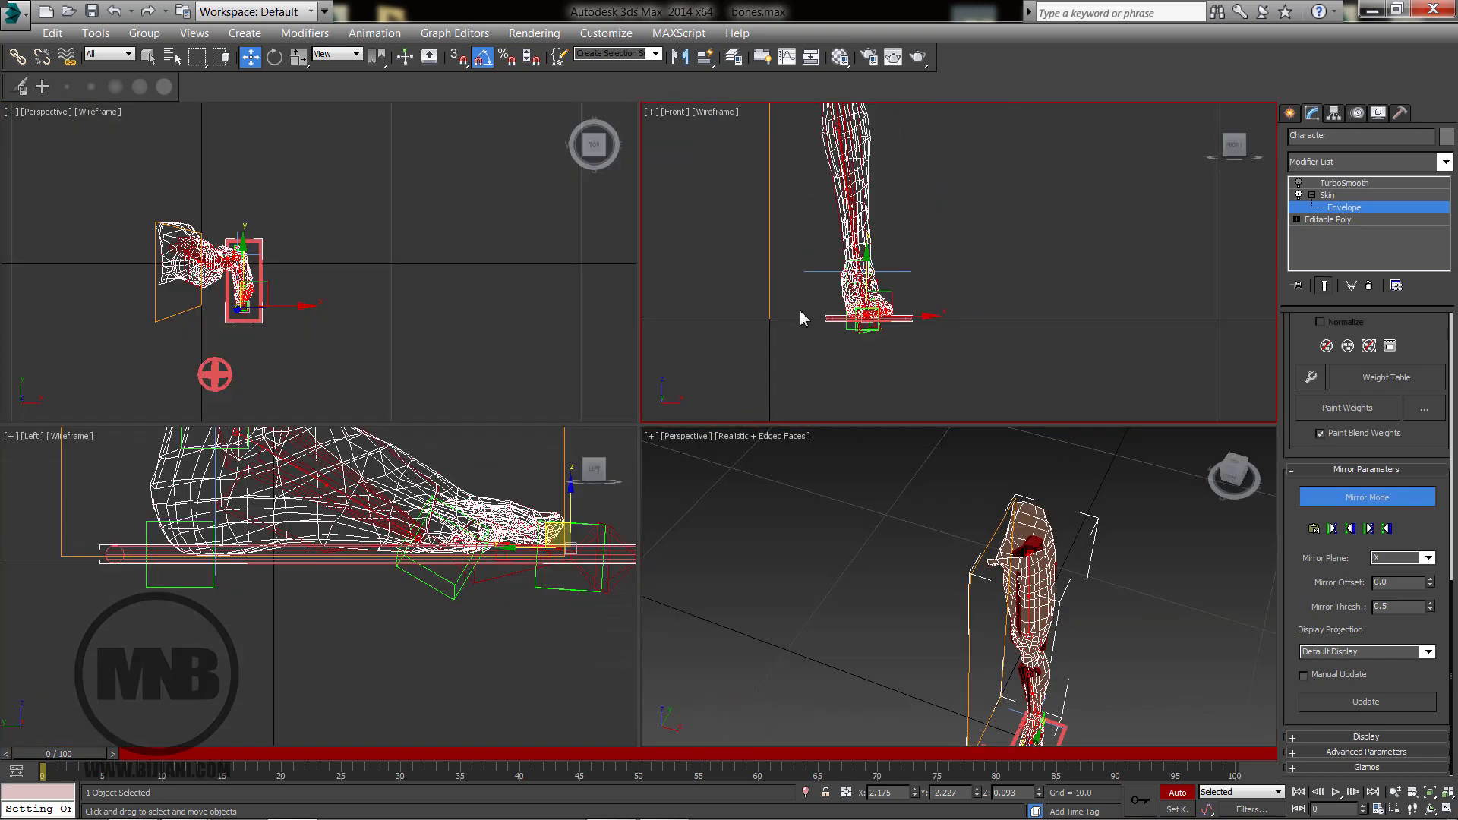
{"action": "scroll", "coordinate": [824, 227], "scroll_direction": "down", "scroll_amount": 1}
{"action": "scroll", "coordinate": [814, 259], "scroll_direction": "up", "scroll_amount": 5}
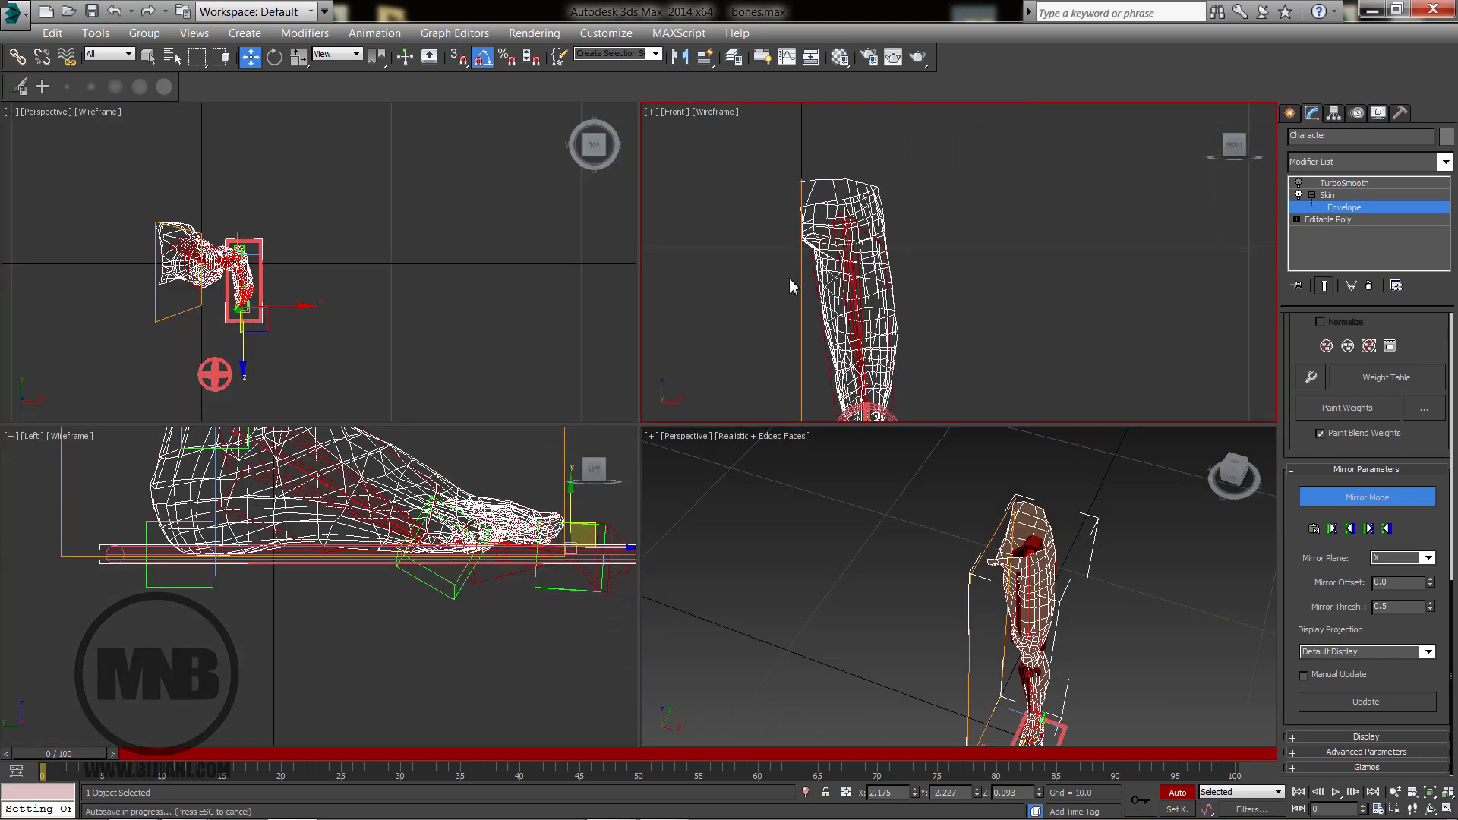
{"action": "middle_click_drag", "start_coordinate": [802, 208], "coordinate": [797, 357]}
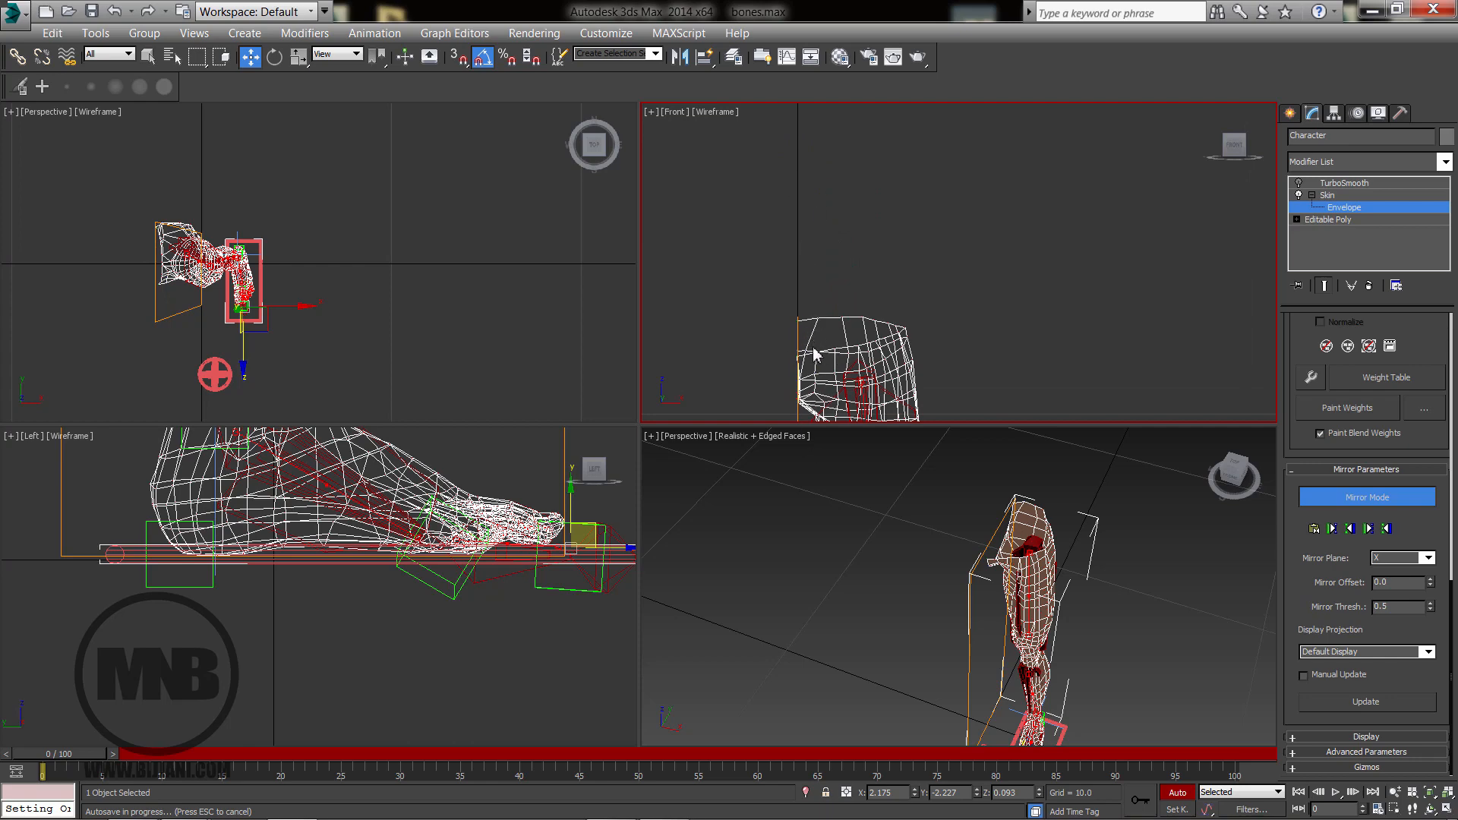
{"action": "middle_click_drag", "start_coordinate": [815, 354], "coordinate": [820, 243]}
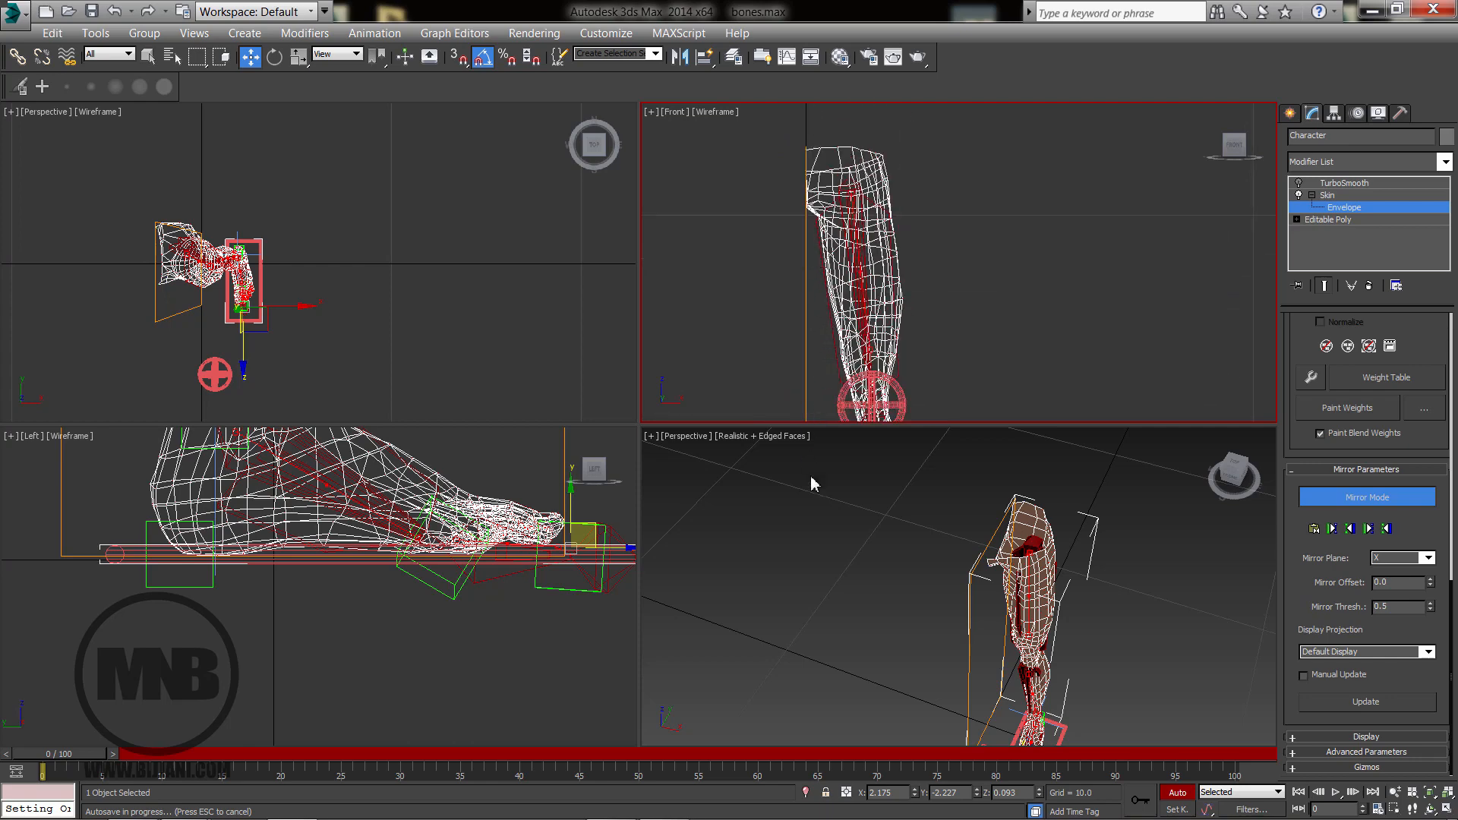
{"action": "middle_click", "coordinate": [840, 525]}
{"action": "key", "text": "alt+w"}
{"action": "scroll", "coordinate": [843, 456], "scroll_direction": "down", "scroll_amount": 2}
{"action": "middle_click_drag", "start_coordinate": [881, 456], "coordinate": [796, 472]}
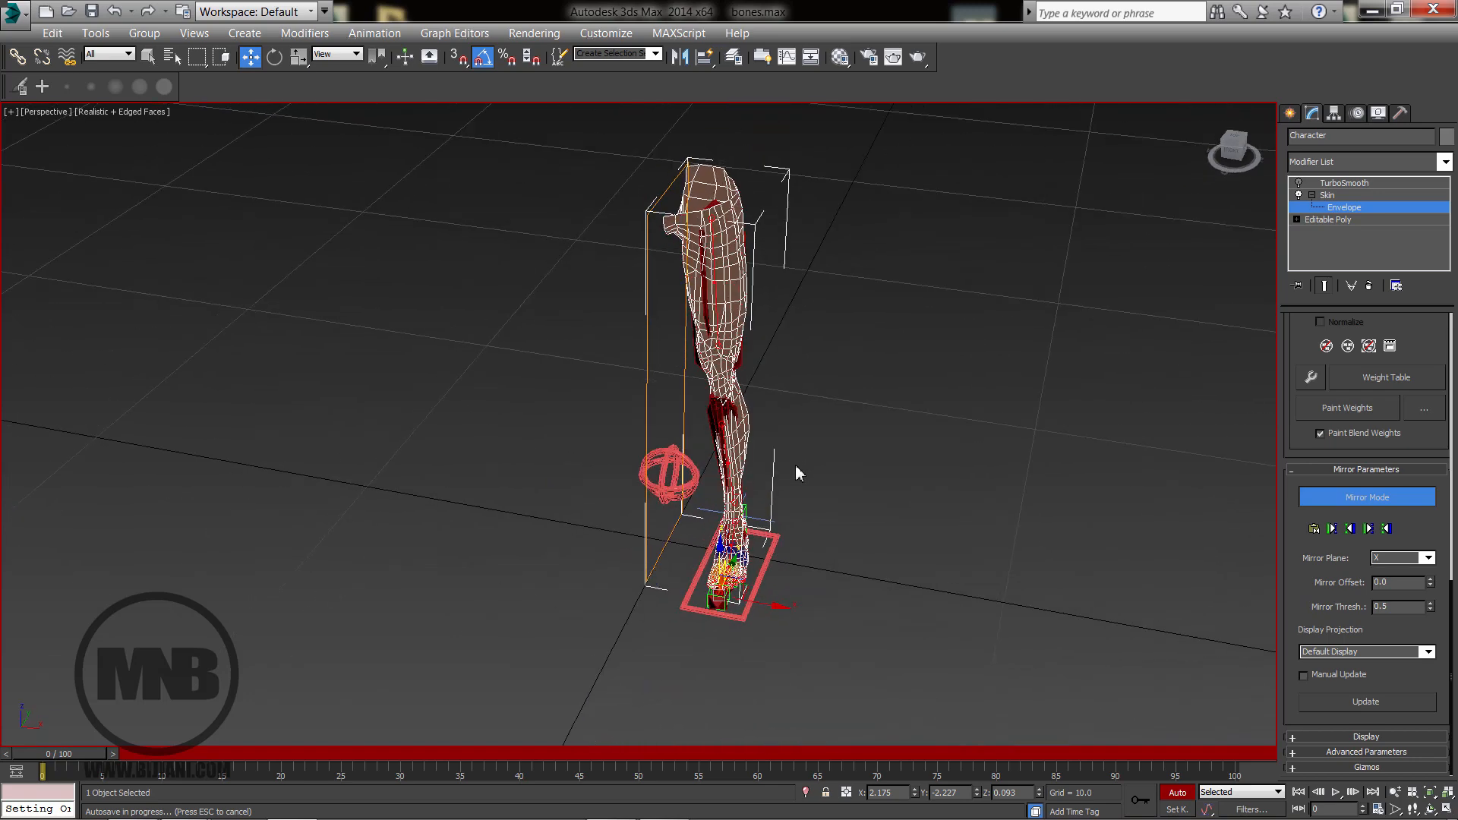
Try the mirror plane on Y and Z and set it back to X.
{"action": "left_click", "coordinate": [1429, 559]}
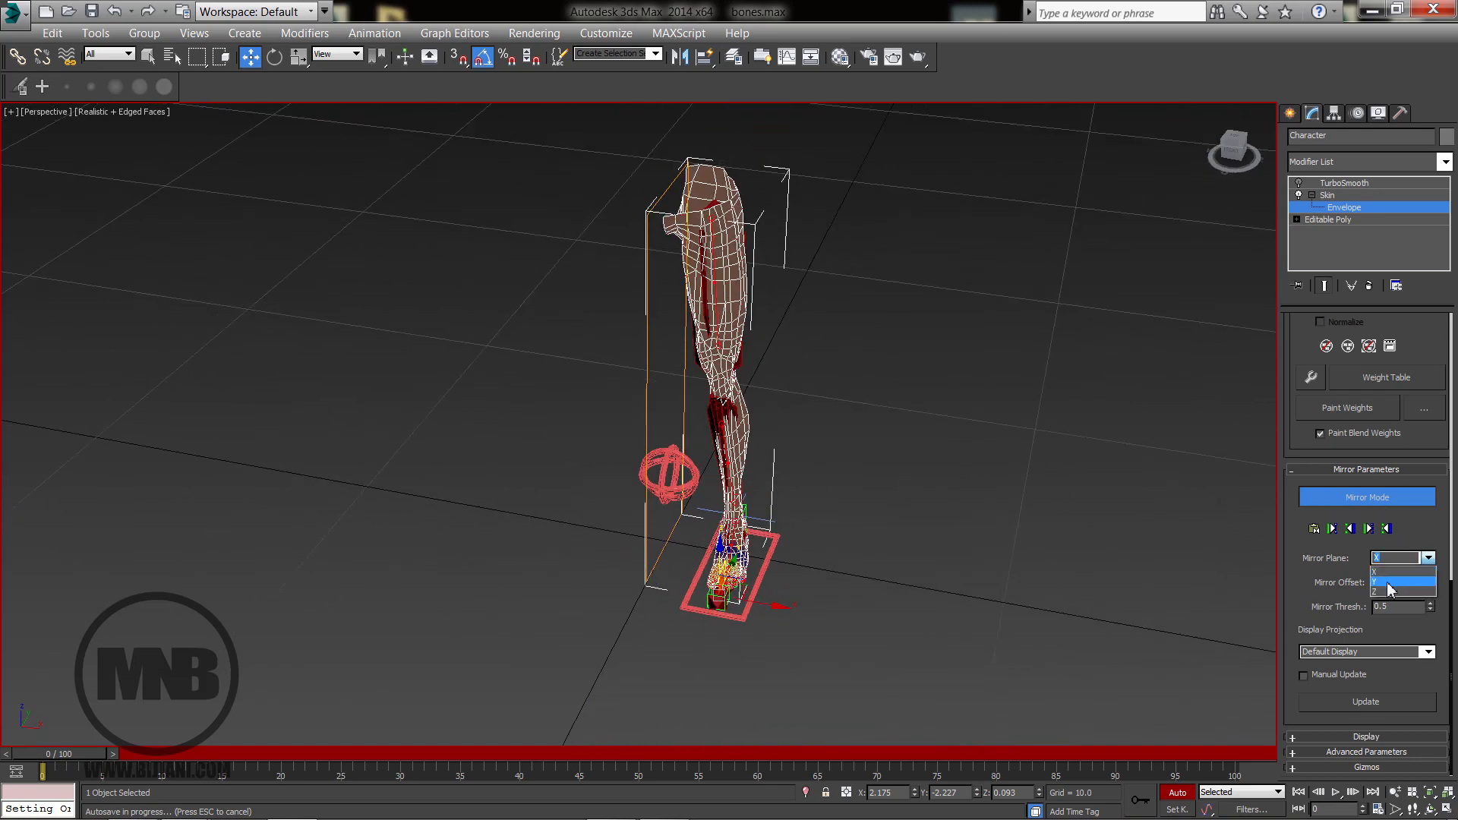
{"action": "left_click", "coordinate": [1402, 582]}
{"action": "left_click", "coordinate": [1429, 559]}
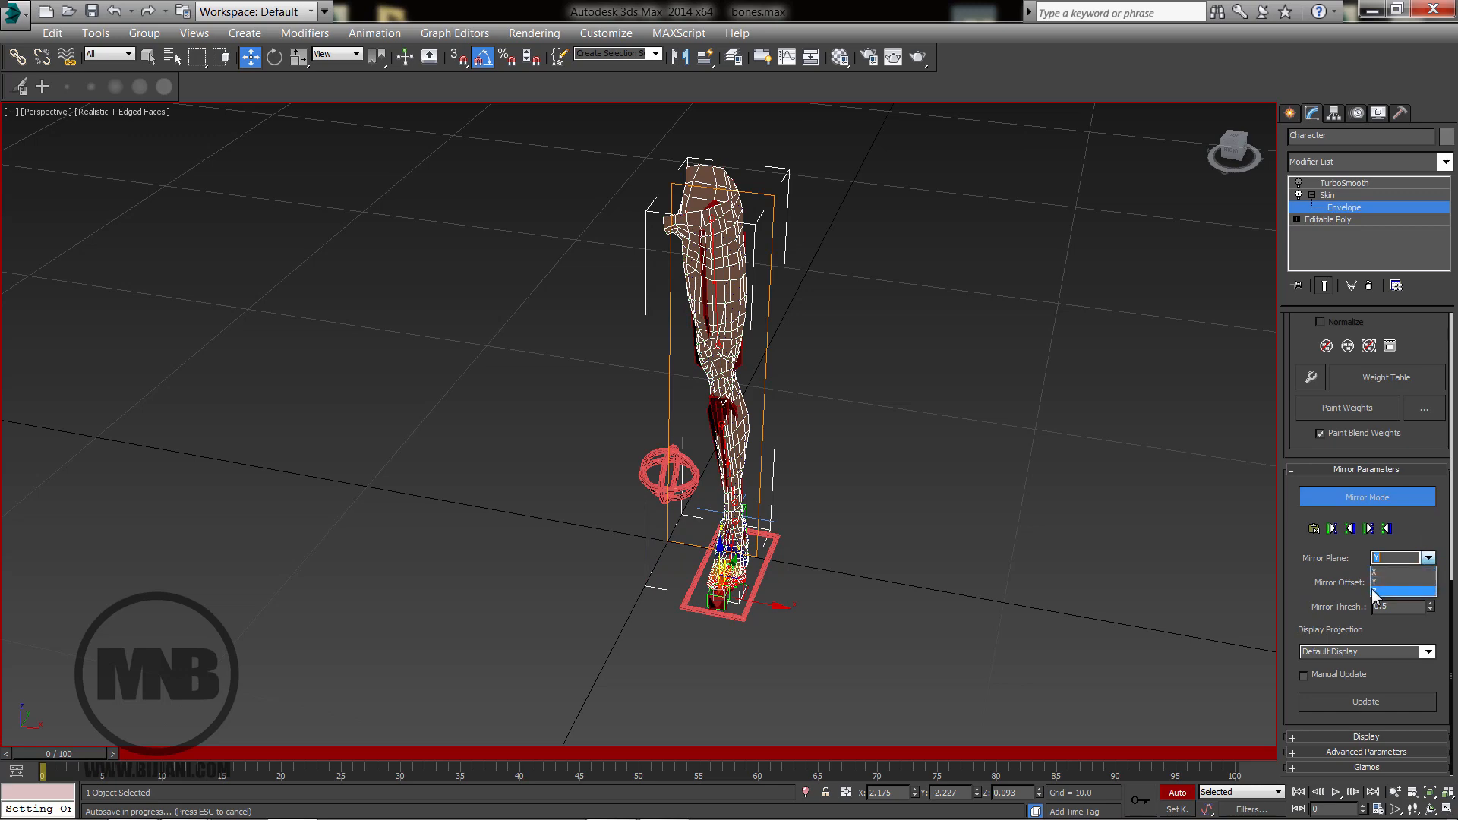
{"action": "left_click", "coordinate": [1402, 596]}
{"action": "middle_click_drag", "start_coordinate": [756, 511], "coordinate": [721, 509], "text": "alt"}
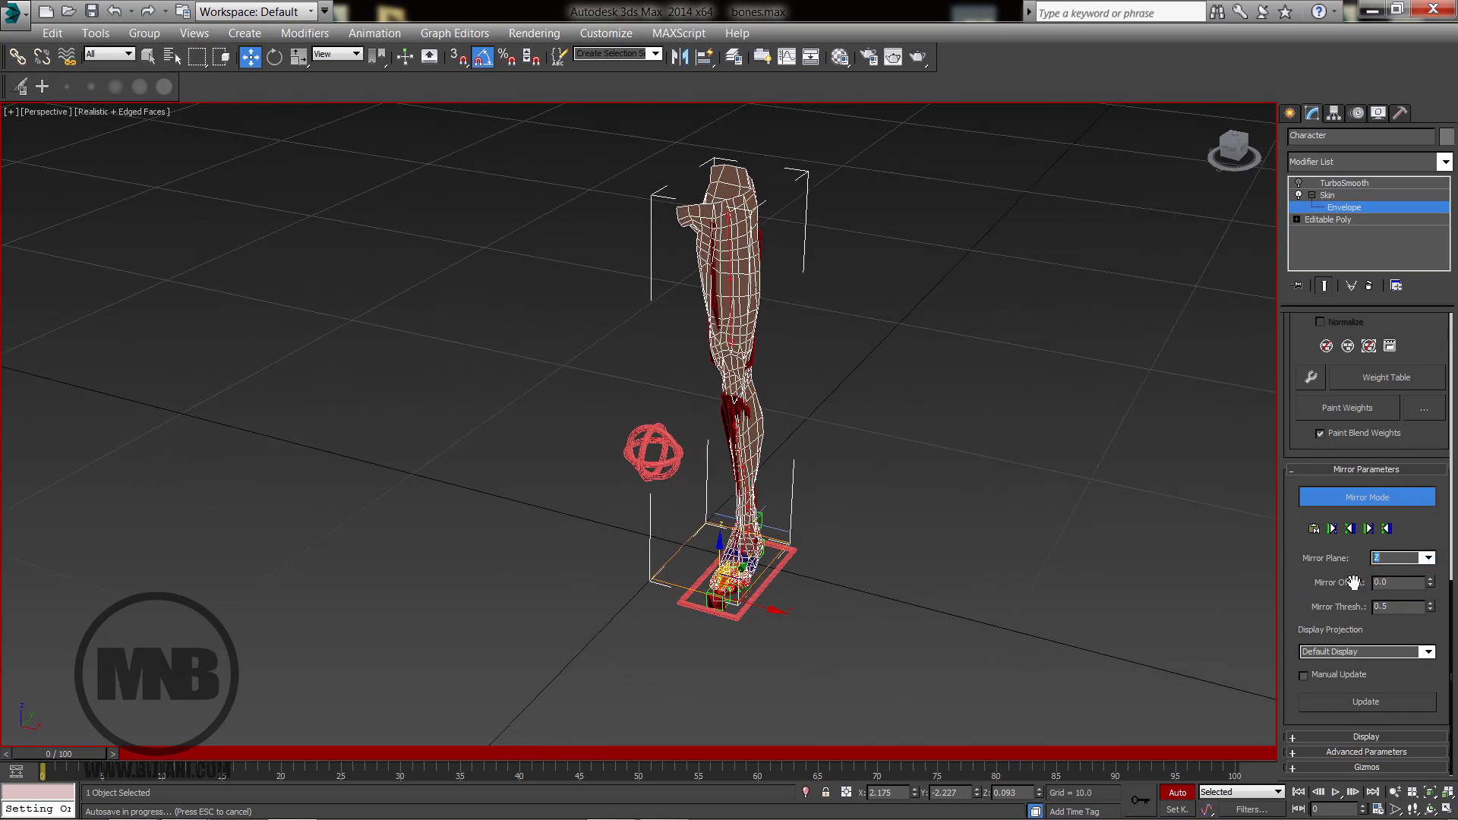
{"action": "left_click", "coordinate": [1428, 559]}
{"action": "left_click", "coordinate": [1401, 570]}
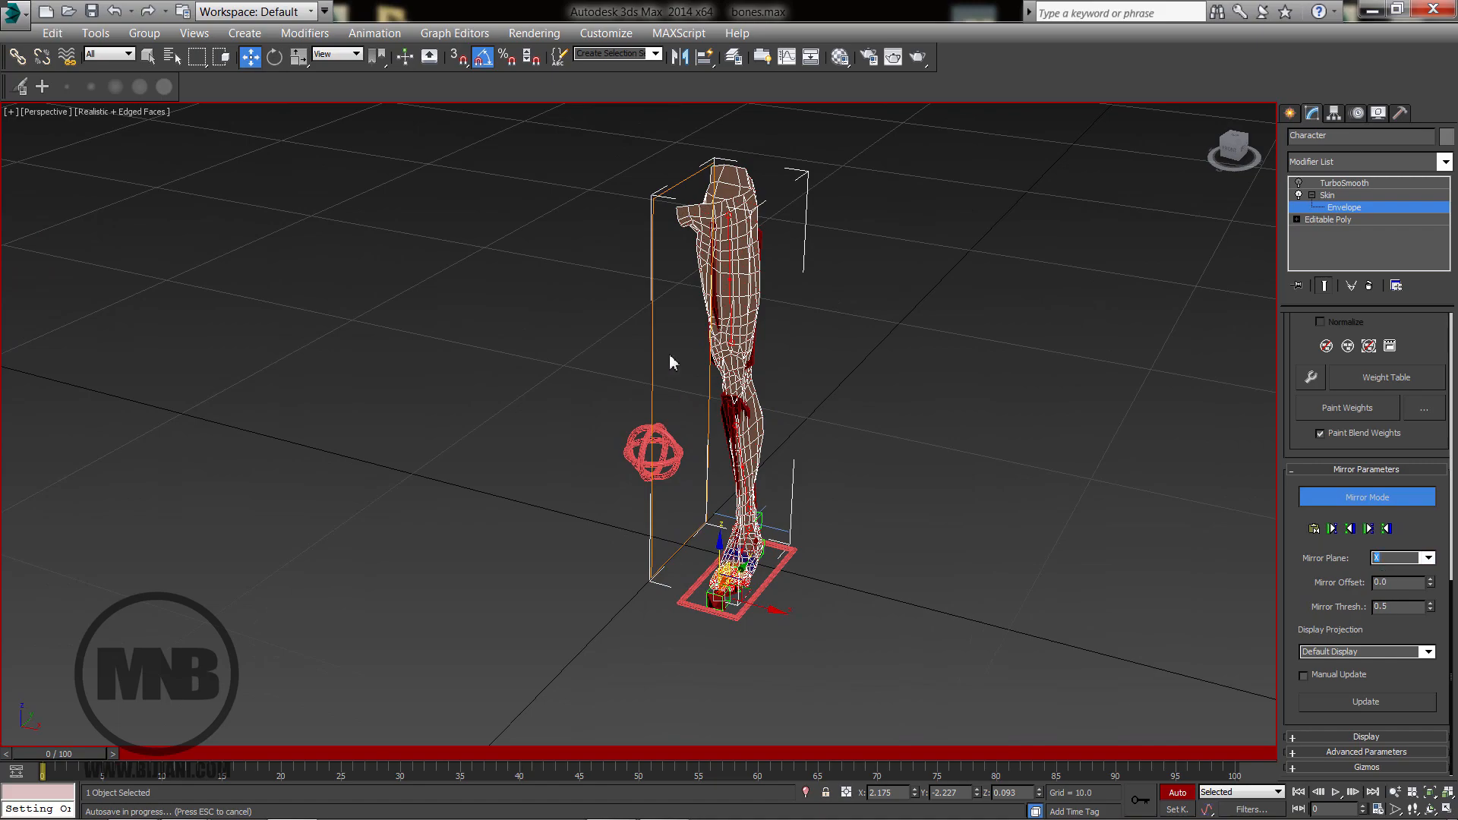
Select the vertices at the inner hip beside the mirror plane.
{"action": "middle_click_drag", "start_coordinate": [670, 355], "coordinate": [694, 266], "text": "alt"}
{"action": "scroll", "coordinate": [700, 381], "scroll_direction": "up", "scroll_amount": 2}
{"action": "scroll", "coordinate": [693, 372], "scroll_direction": "up", "scroll_amount": 2}
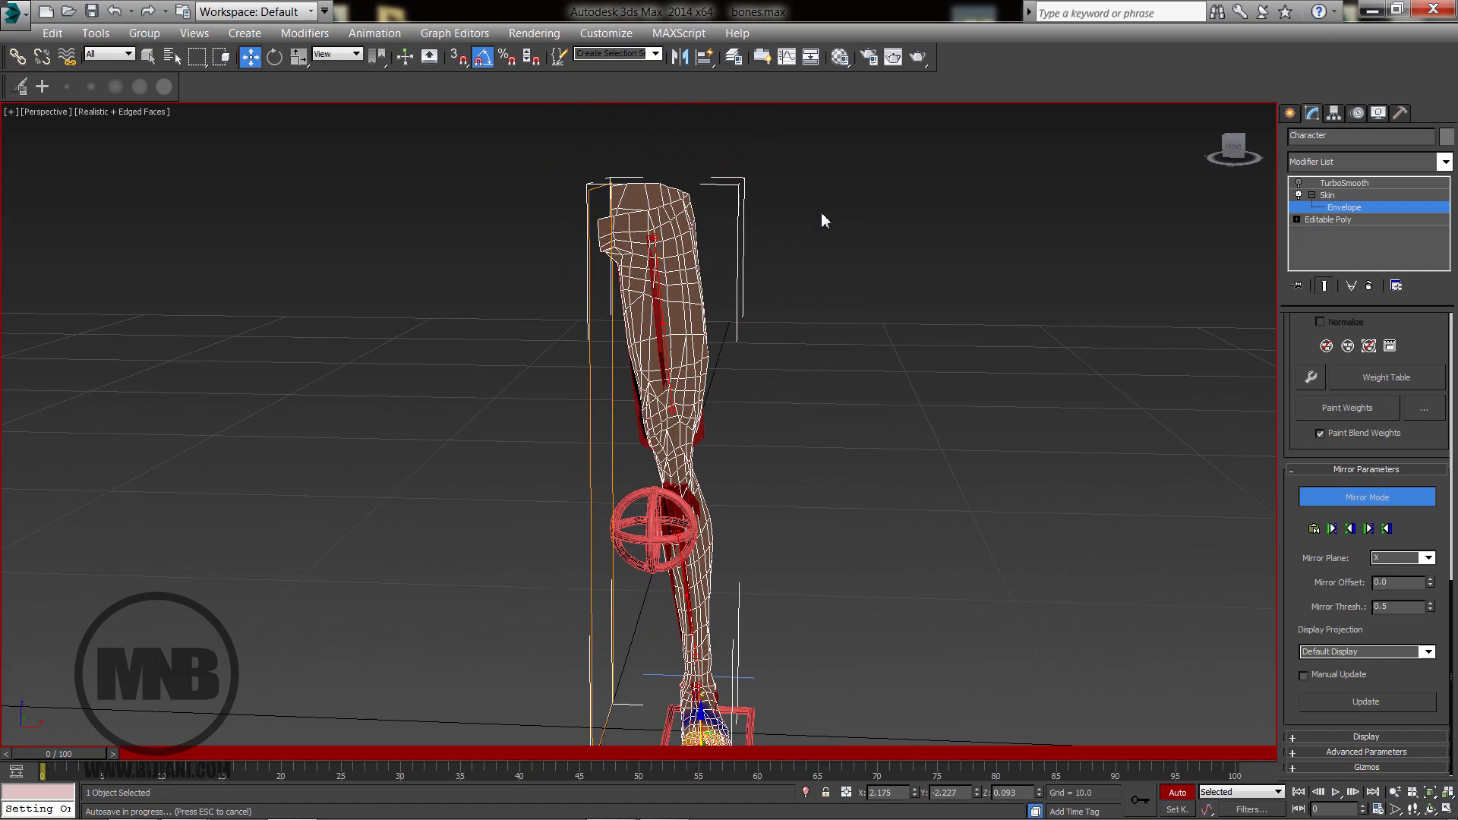
{"action": "left_click_drag", "start_coordinate": [583, 759], "coordinate": [582, 755]}
{"action": "middle_click_drag", "start_coordinate": [656, 456], "coordinate": [741, 285]}
{"action": "scroll", "coordinate": [740, 285], "scroll_direction": "up", "scroll_amount": 3}
{"action": "middle_click_drag", "start_coordinate": [706, 440], "coordinate": [738, 334], "text": "alt"}
{"action": "scroll", "coordinate": [792, 338], "scroll_direction": "down", "scroll_amount": 3}
{"action": "middle_click_drag", "start_coordinate": [845, 427], "coordinate": [850, 368]}
{"action": "left_click_drag", "start_coordinate": [852, 369], "coordinate": [599, 797]}
{"action": "middle_click_drag", "start_coordinate": [634, 735], "coordinate": [823, 511], "text": "alt"}
{"action": "left_click_drag", "start_coordinate": [547, 455], "coordinate": [549, 458]}
{"action": "middle_click_drag", "start_coordinate": [668, 419], "coordinate": [667, 586]}
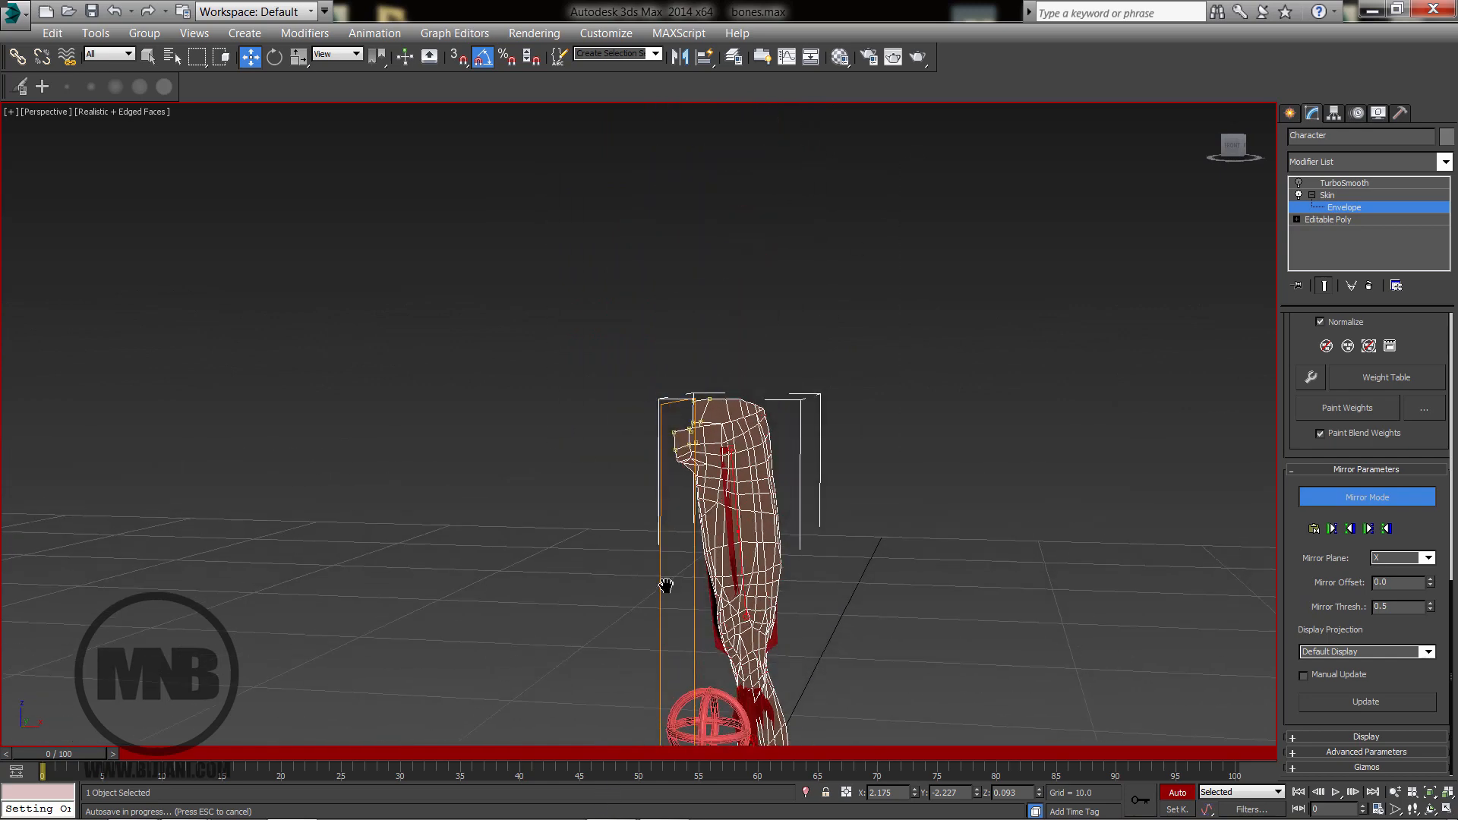
Examine the selected hip vertices and the whole leg against the X mirror plane.
{"action": "scroll", "coordinate": [667, 591], "scroll_direction": "up", "scroll_amount": 3}
{"action": "middle_click_drag", "start_coordinate": [823, 457], "coordinate": [776, 422], "text": "alt"}
{"action": "middle_click_drag", "start_coordinate": [753, 338], "coordinate": [748, 322]}
{"action": "scroll", "coordinate": [747, 322], "scroll_direction": "down", "scroll_amount": 4}
{"action": "middle_click_drag", "start_coordinate": [818, 471], "coordinate": [804, 504], "text": "alt"}
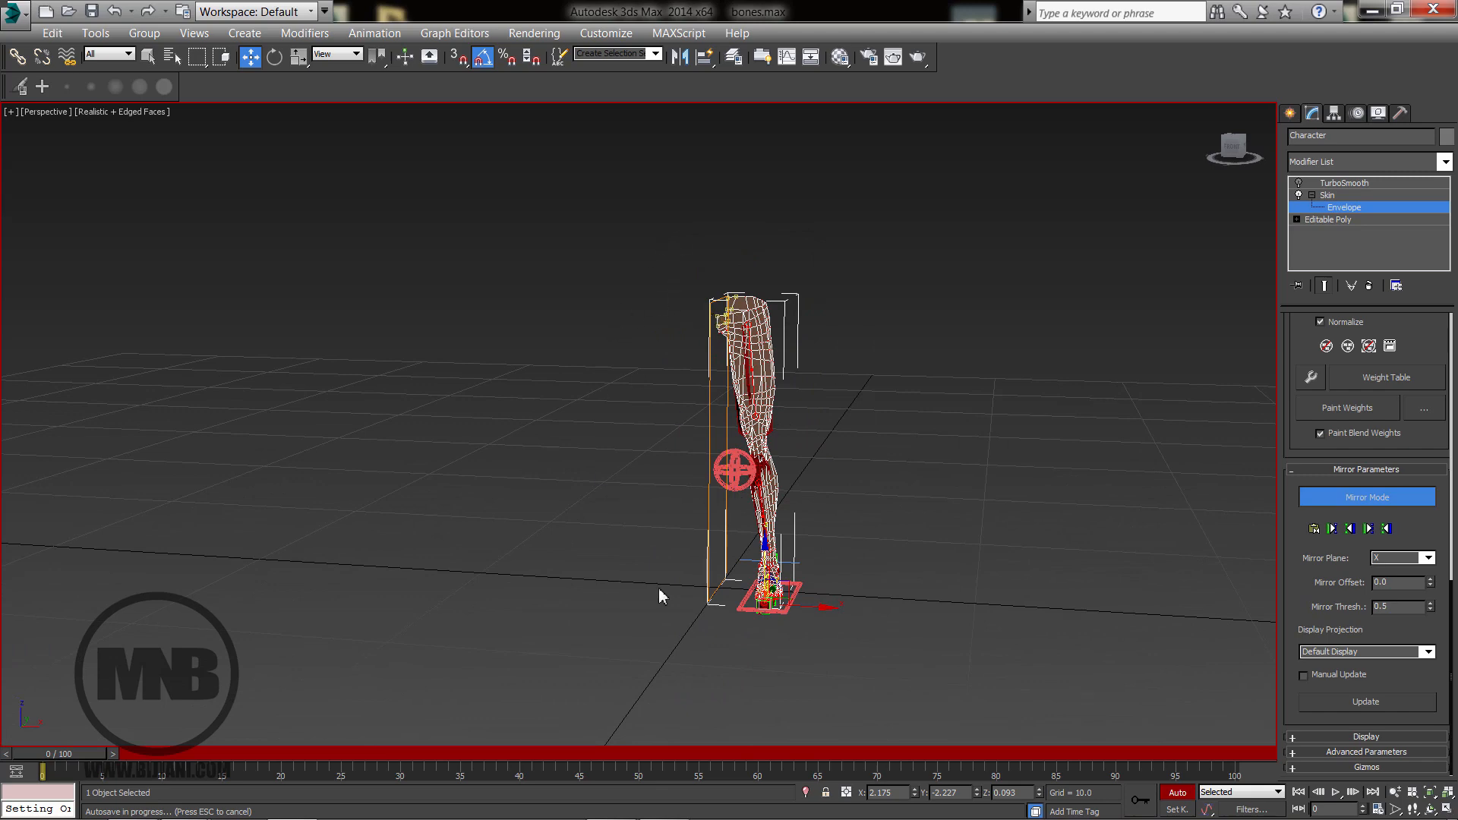
{"action": "middle_click_drag", "start_coordinate": [903, 608], "coordinate": [880, 584]}
{"action": "scroll", "coordinate": [879, 584], "scroll_direction": "up", "scroll_amount": 2}
{"action": "middle_click_drag", "start_coordinate": [675, 504], "coordinate": [696, 561]}
{"action": "scroll", "coordinate": [698, 561], "scroll_direction": "up", "scroll_amount": 2}
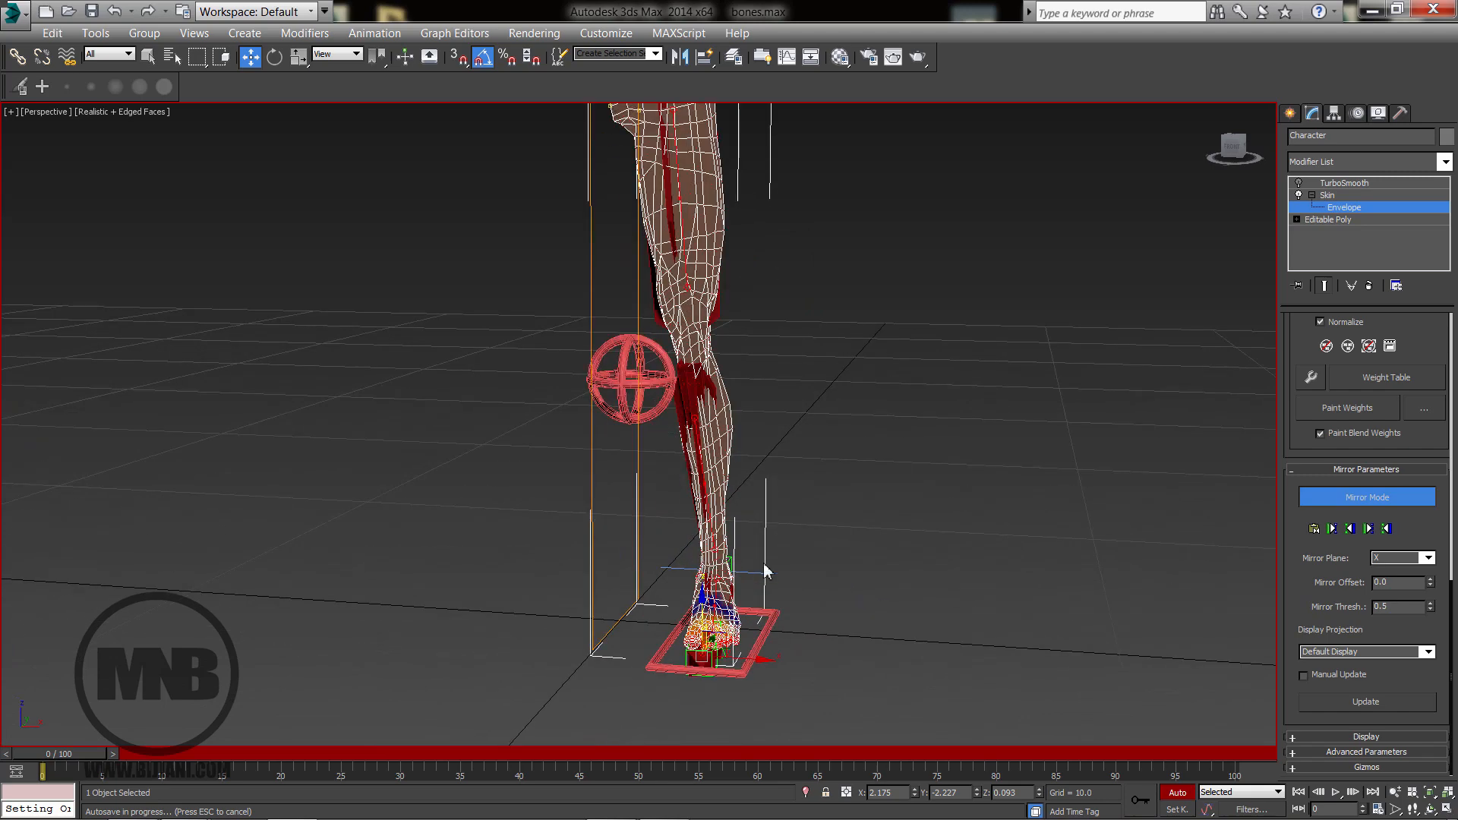
{"action": "scroll", "coordinate": [785, 545], "scroll_direction": "down", "scroll_amount": 3}
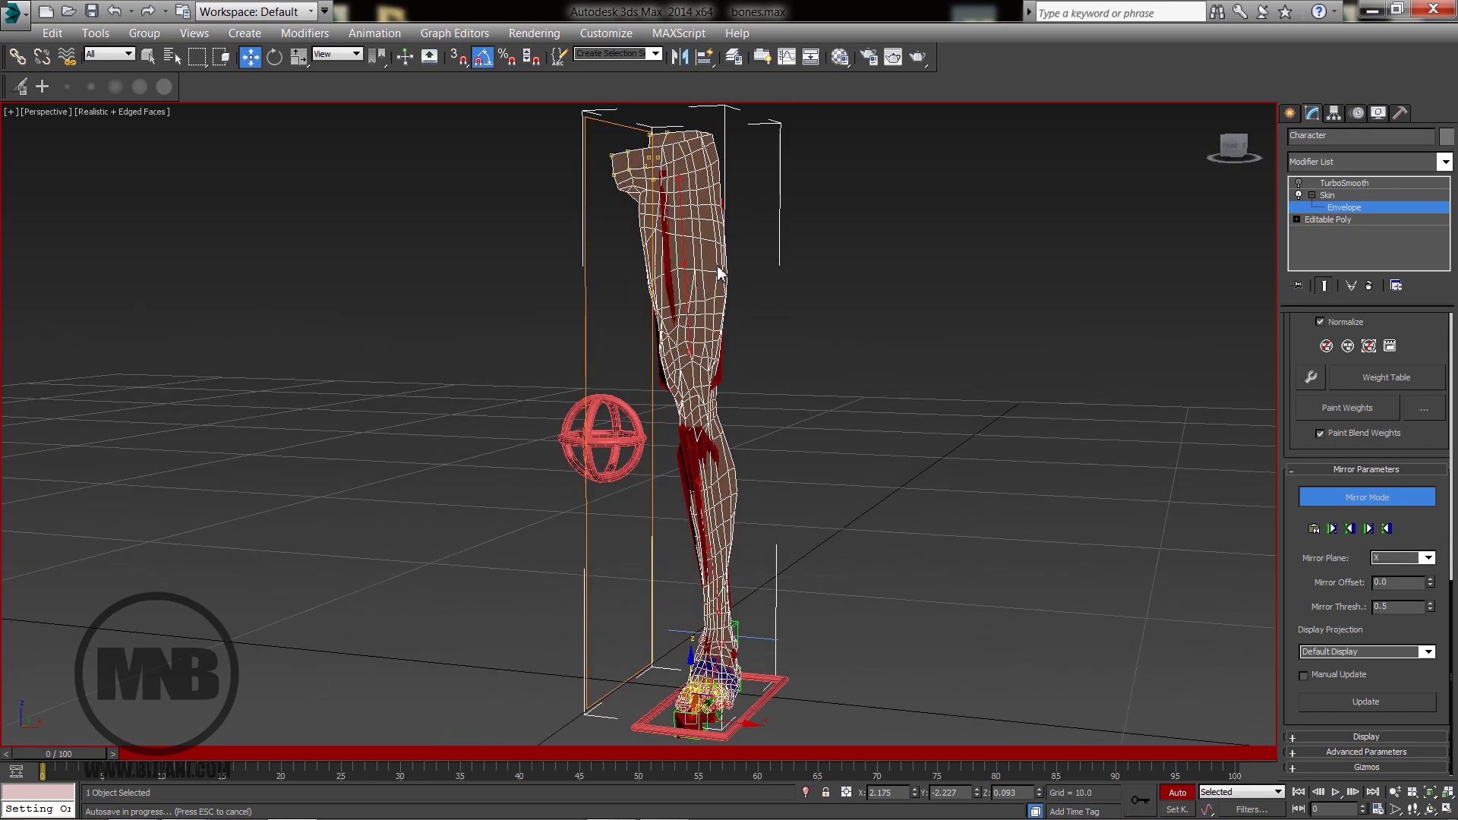
Look over the mirror paste options and inspect the weighted foot vertices up close.
{"action": "left_click", "coordinate": [1387, 529]}
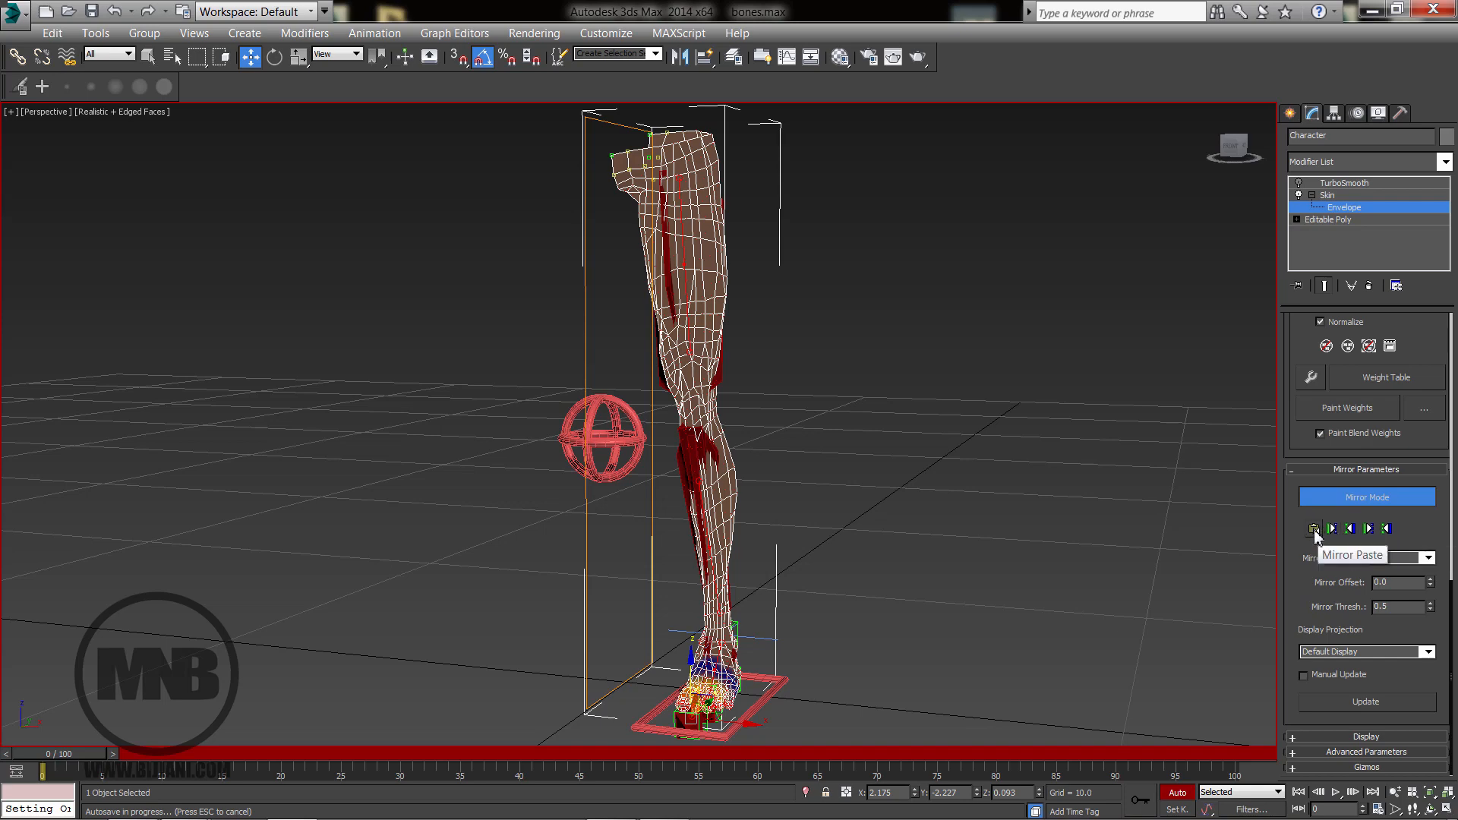
{"action": "middle_click_drag", "start_coordinate": [684, 585], "coordinate": [790, 526]}
{"action": "middle_click_drag", "start_coordinate": [765, 595], "coordinate": [785, 538]}
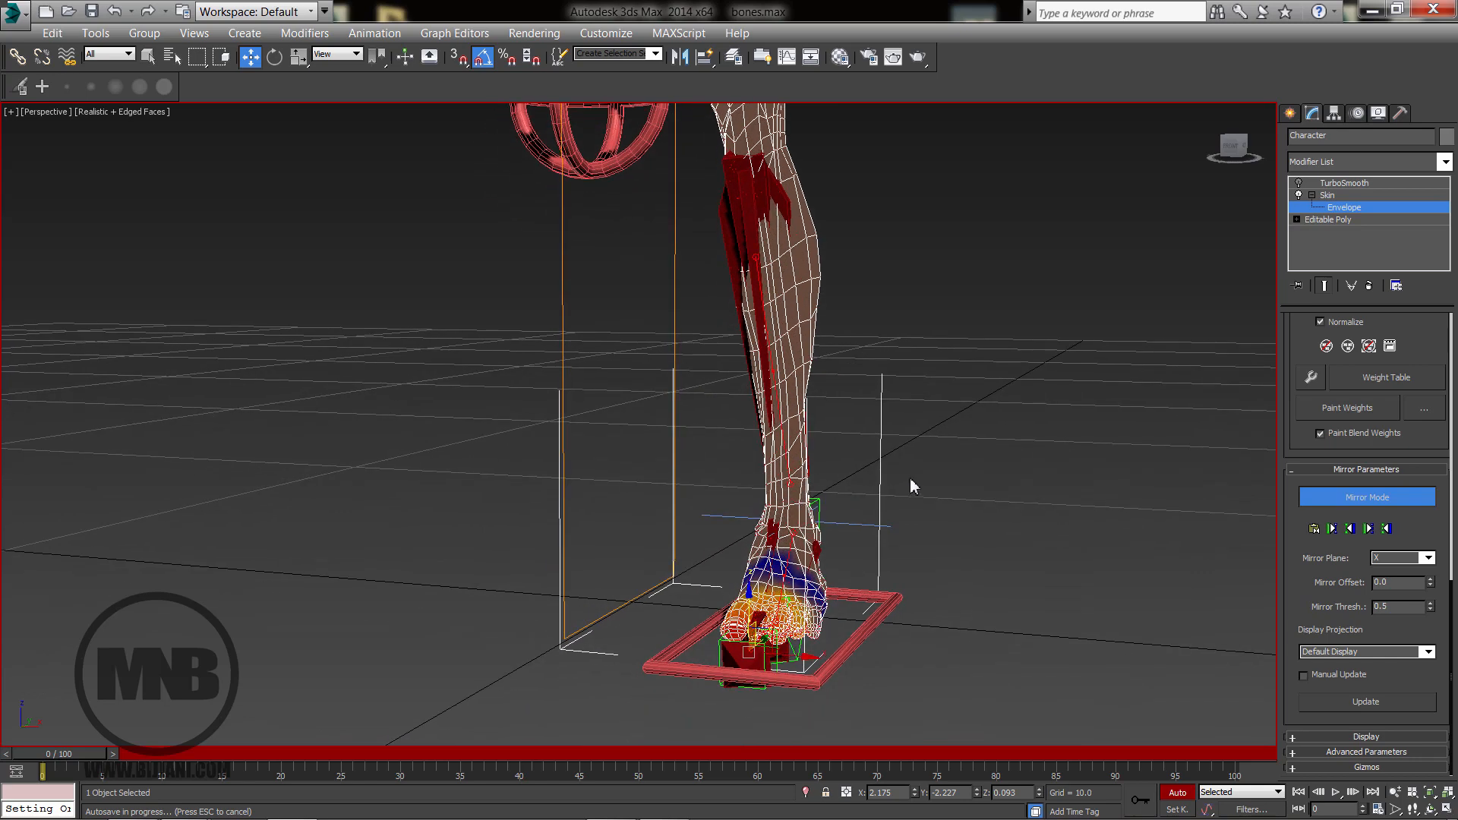
{"action": "left_click_drag", "start_coordinate": [907, 485], "coordinate": [678, 705]}
{"action": "scroll", "coordinate": [909, 456], "scroll_direction": "down", "scroll_amount": 8}
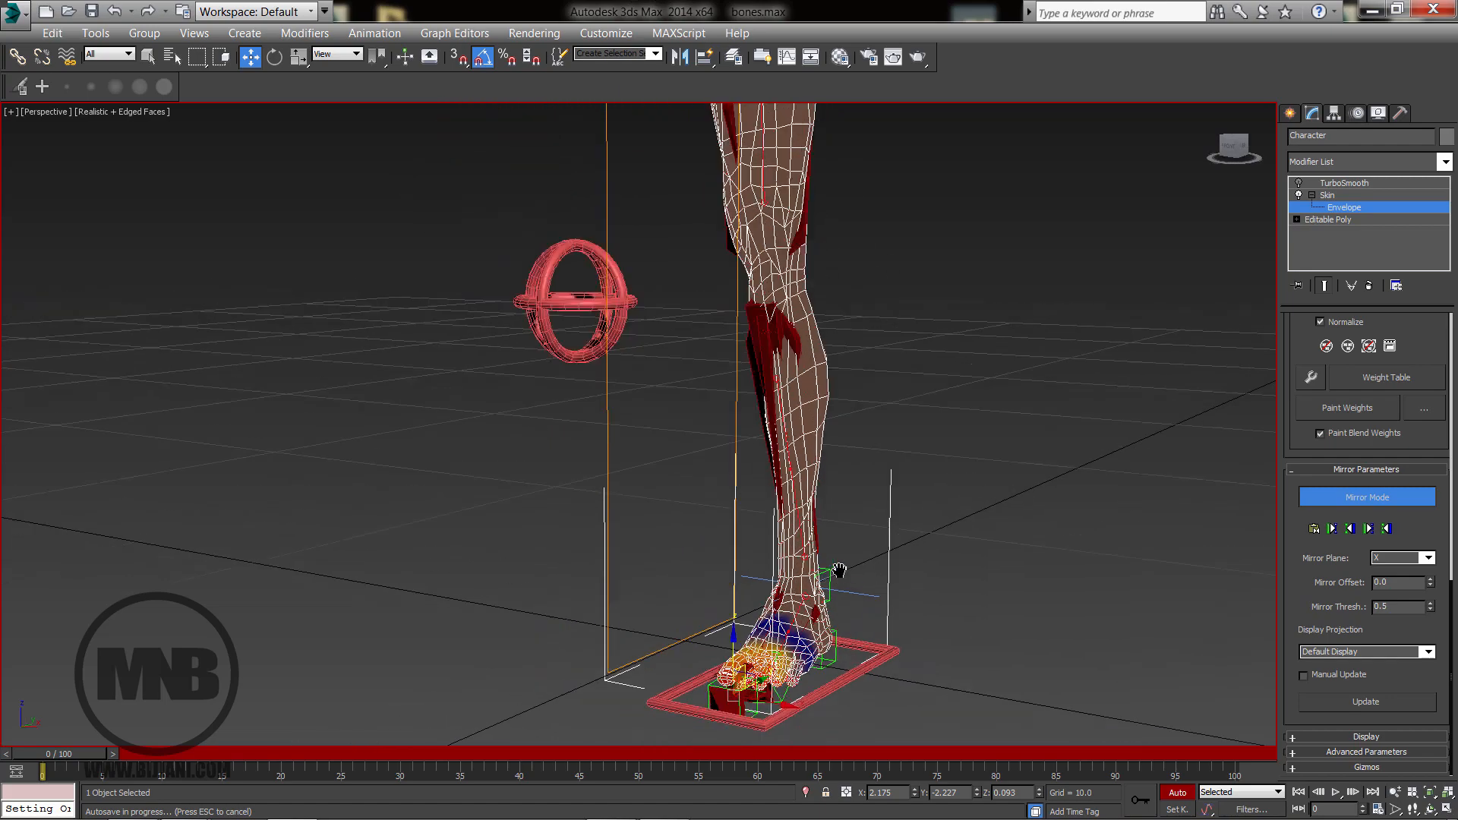
Examine the leg and its mirror plane from several sides to see how mirroring would apply.
{"action": "scroll", "coordinate": [772, 352], "scroll_direction": "up", "scroll_amount": 3}
{"action": "middle_click_drag", "start_coordinate": [764, 357], "coordinate": [703, 300]}
{"action": "middle_click_drag", "start_coordinate": [712, 580], "coordinate": [716, 547]}
{"action": "scroll", "coordinate": [716, 547], "scroll_direction": "down", "scroll_amount": 3}
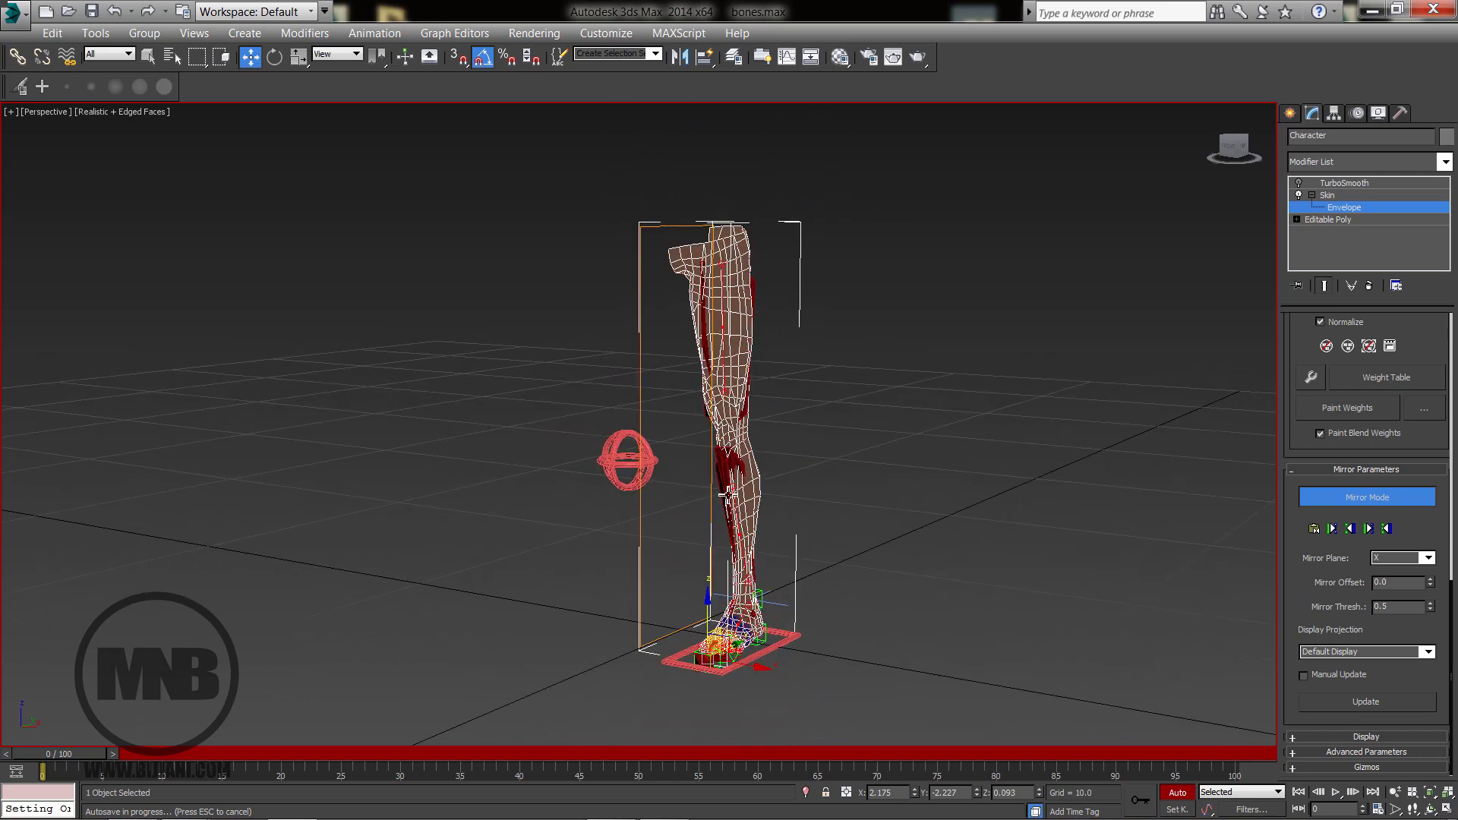
{"action": "scroll", "coordinate": [717, 540], "scroll_direction": "up", "scroll_amount": 4}
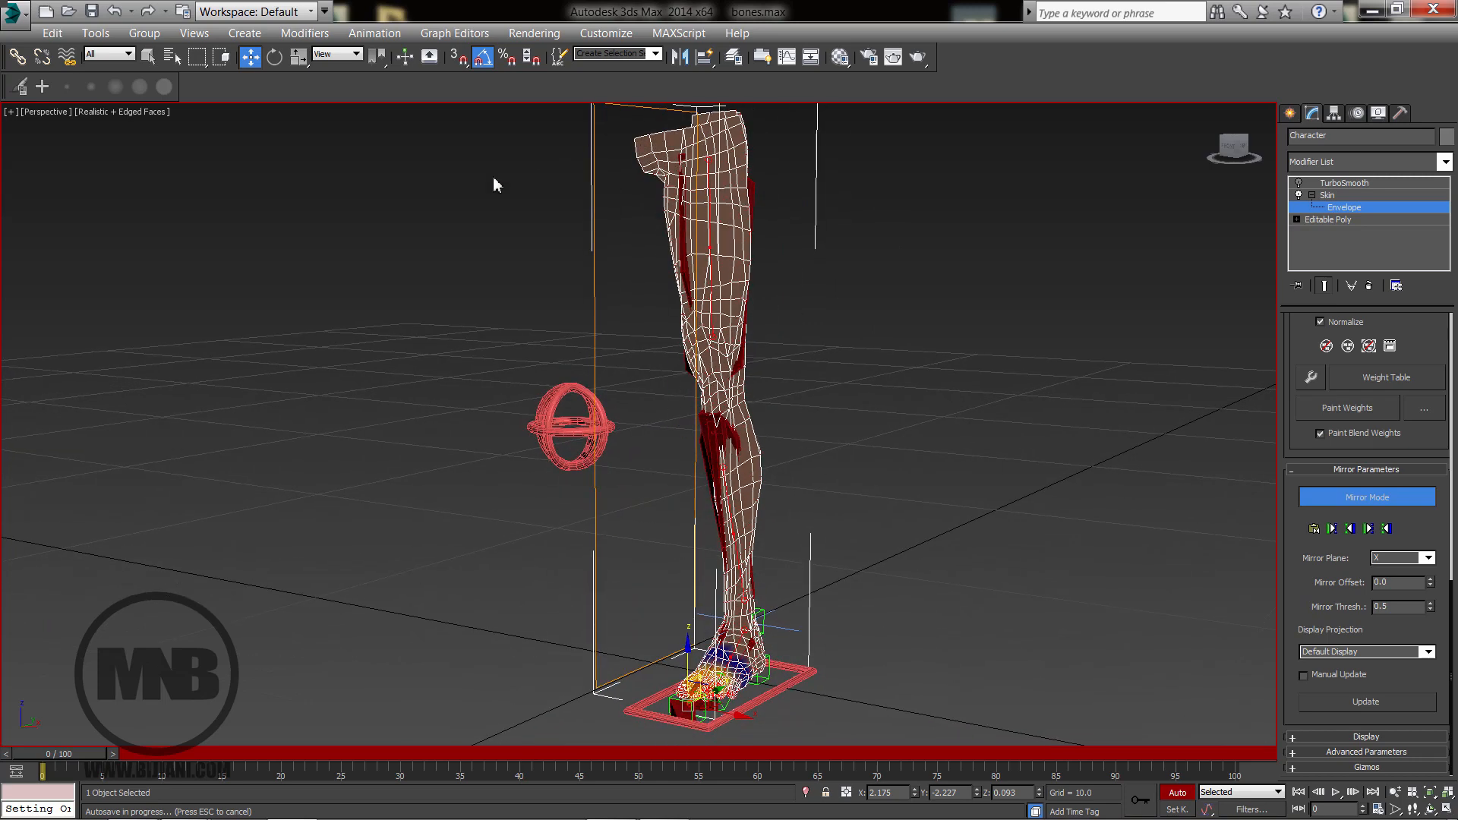
{"action": "middle_click_drag", "start_coordinate": [829, 473], "coordinate": [748, 573], "text": "alt"}
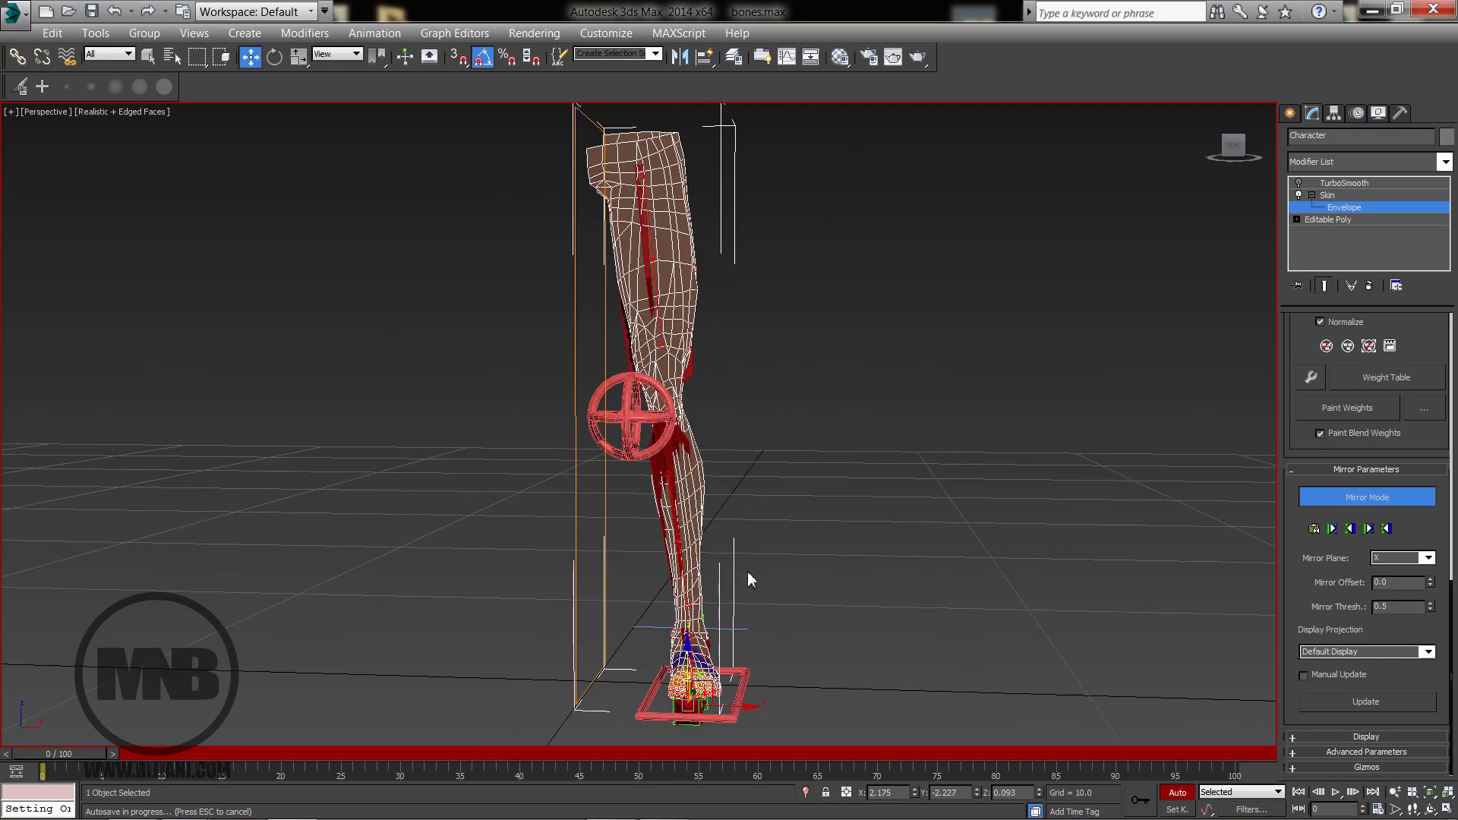
{"action": "middle_click_drag", "start_coordinate": [705, 475], "coordinate": [641, 486], "text": "alt"}
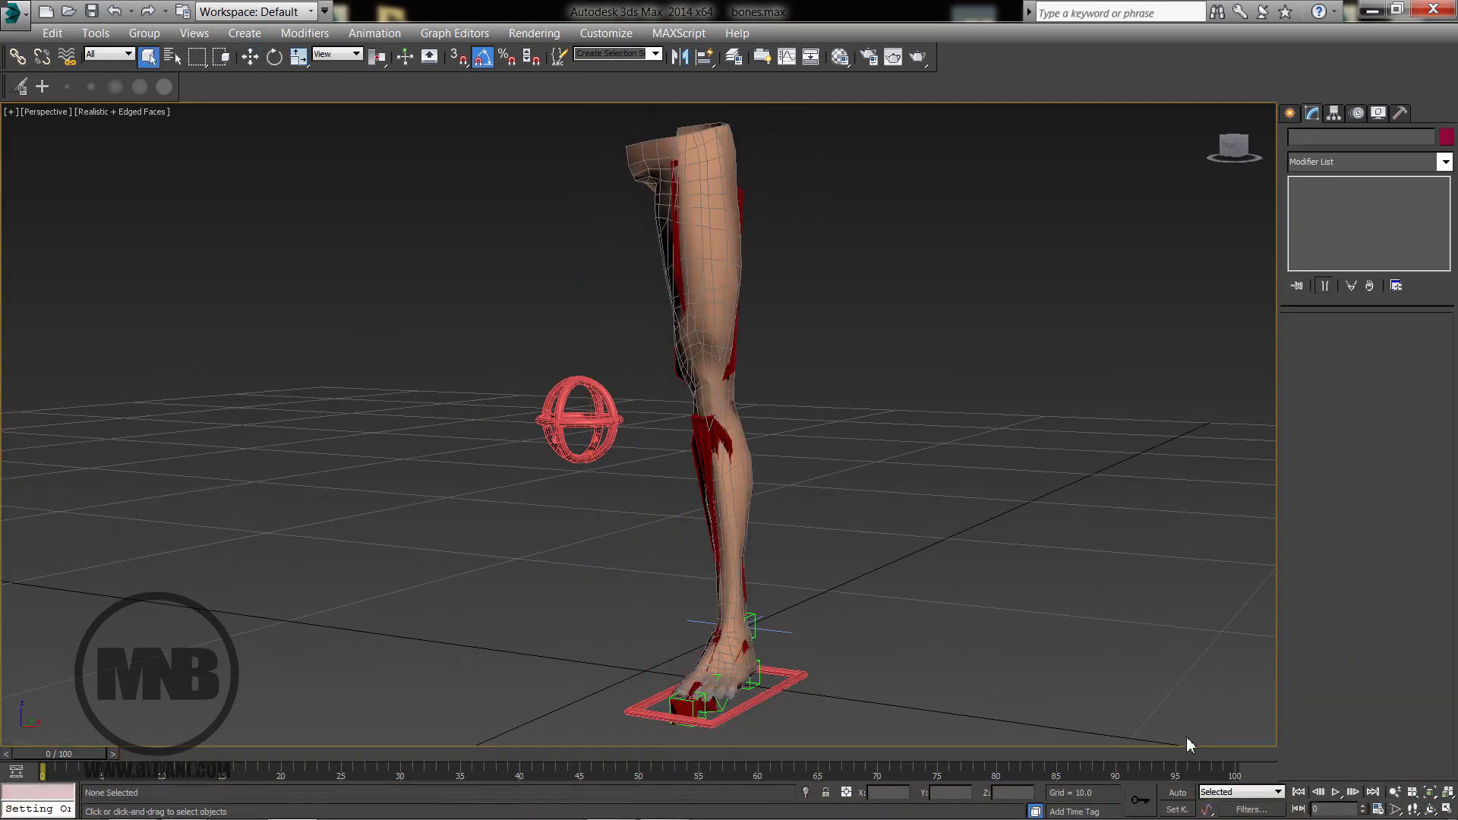
Select the leg mesh again and make its Skin modifier current.
{"action": "left_click", "coordinate": [727, 384]}
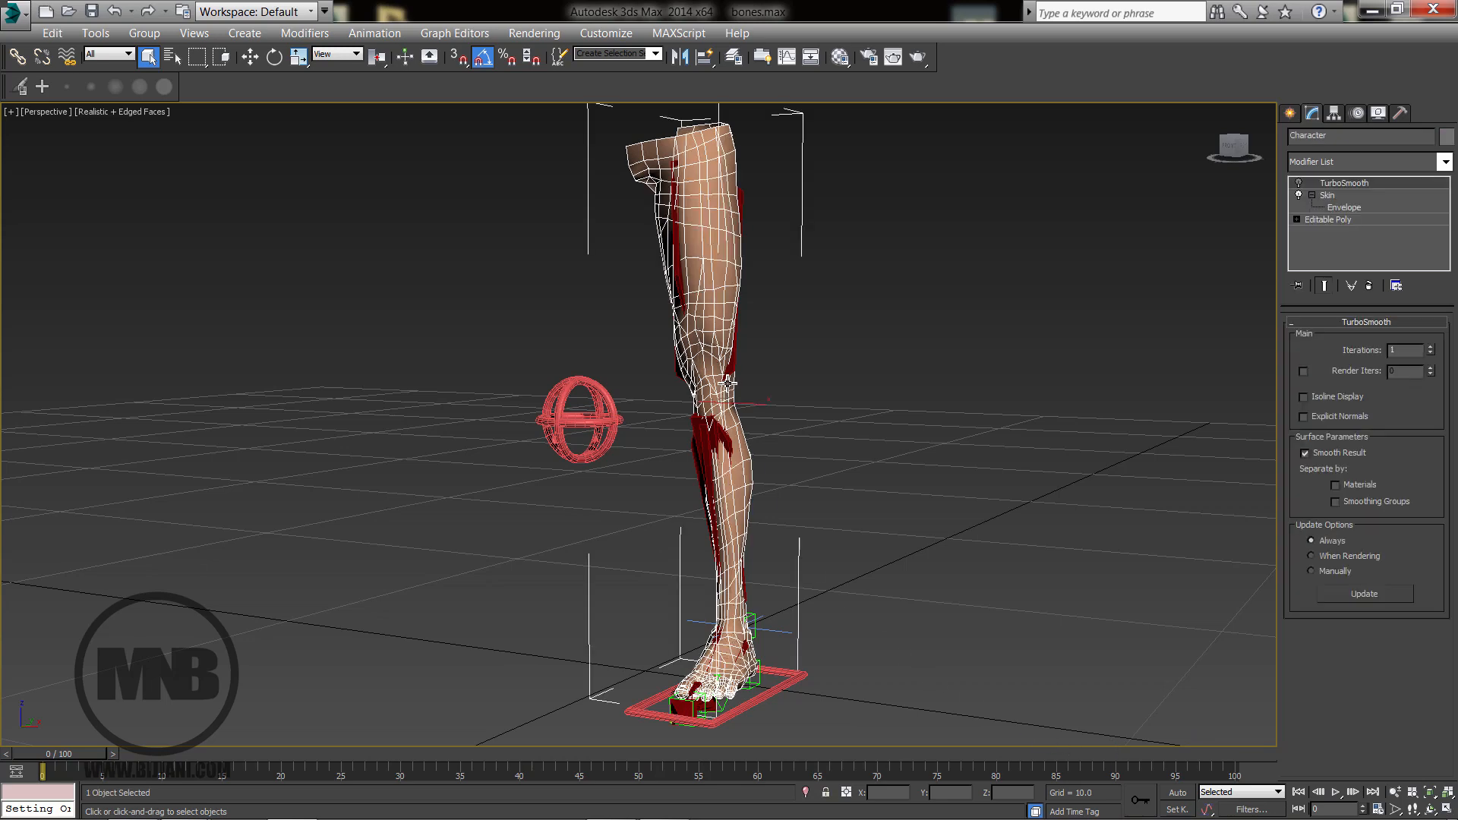
{"action": "left_click", "coordinate": [1328, 196]}
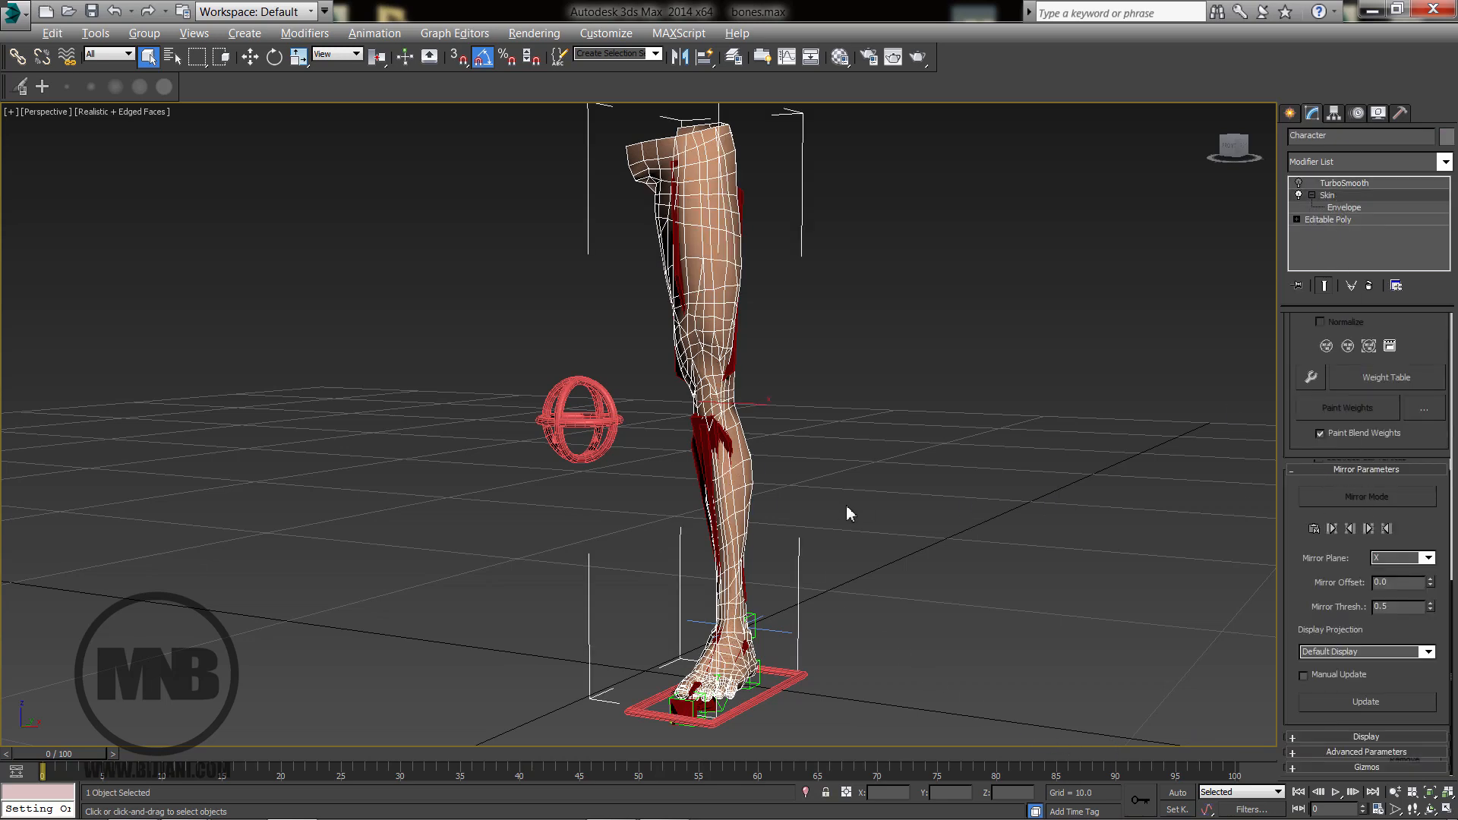
{"action": "scroll", "coordinate": [804, 516], "scroll_direction": "up", "scroll_amount": 5}
{"action": "middle_click_drag", "start_coordinate": [804, 511], "coordinate": [730, 517]}
{"action": "scroll", "coordinate": [729, 477], "scroll_direction": "up", "scroll_amount": 3}
{"action": "scroll", "coordinate": [639, 500], "scroll_direction": "down", "scroll_amount": 6}
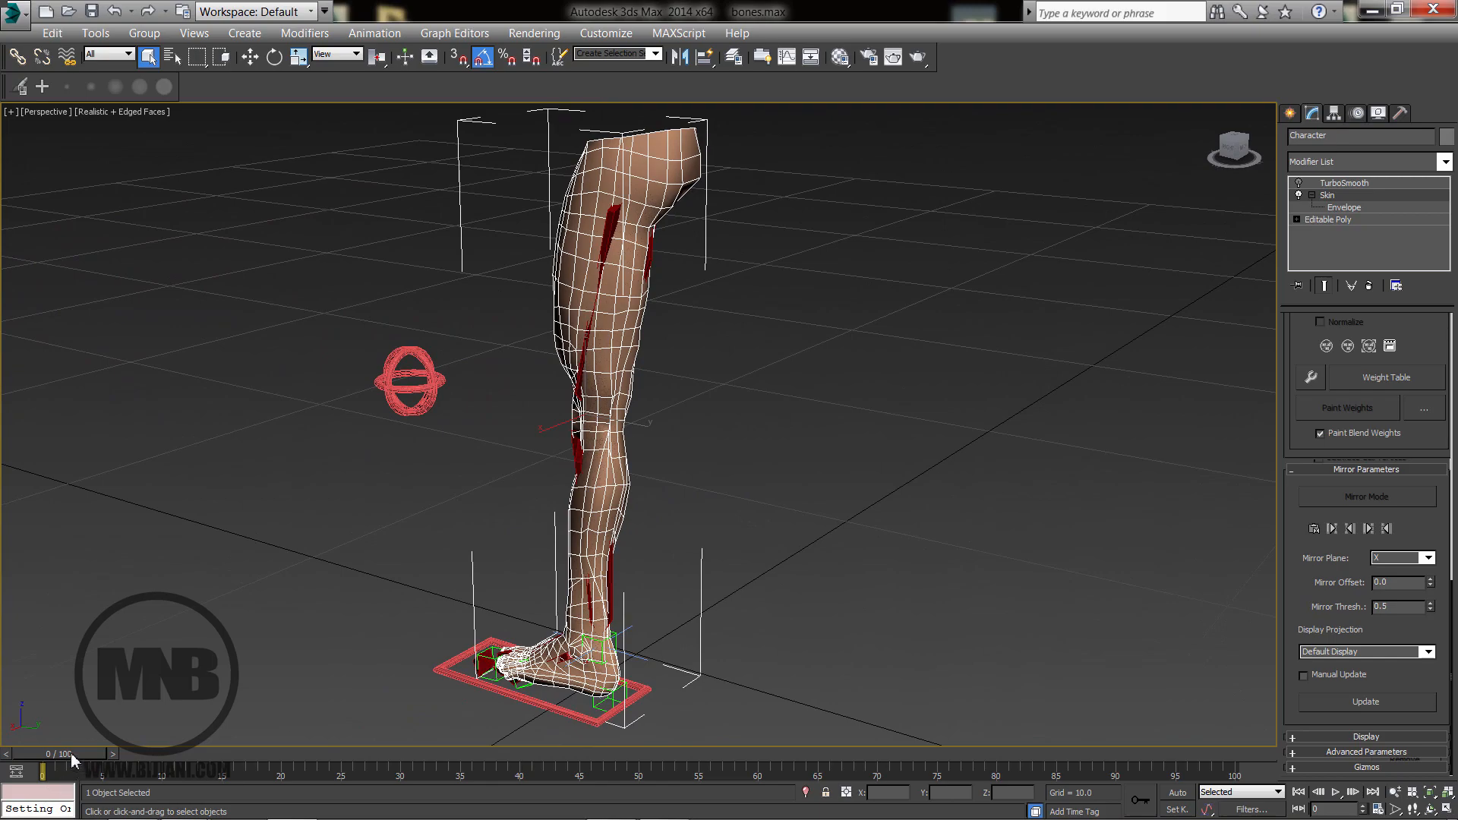
Move the animation to frame 23 and examine the bent knee, calf and foot up close.
{"action": "left_click_drag", "start_coordinate": [72, 759], "coordinate": [346, 762]}
{"action": "middle_click_drag", "start_coordinate": [430, 508], "coordinate": [578, 532], "text": "alt"}
{"action": "scroll", "coordinate": [517, 480], "scroll_direction": "up", "scroll_amount": 2}
{"action": "middle_click_drag", "start_coordinate": [518, 481], "coordinate": [467, 459], "text": "alt"}
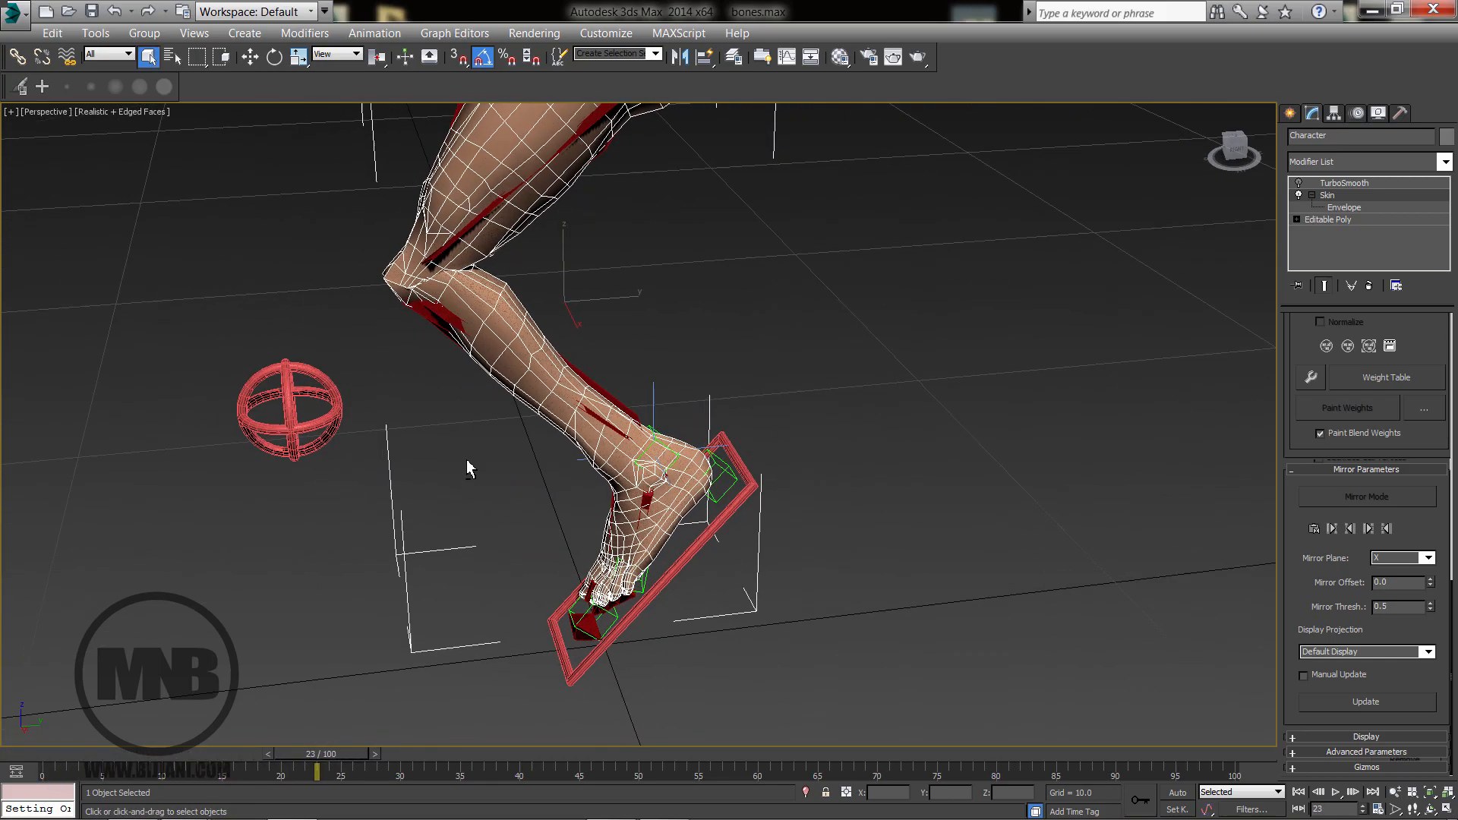
{"action": "scroll", "coordinate": [467, 469], "scroll_direction": "up", "scroll_amount": 3}
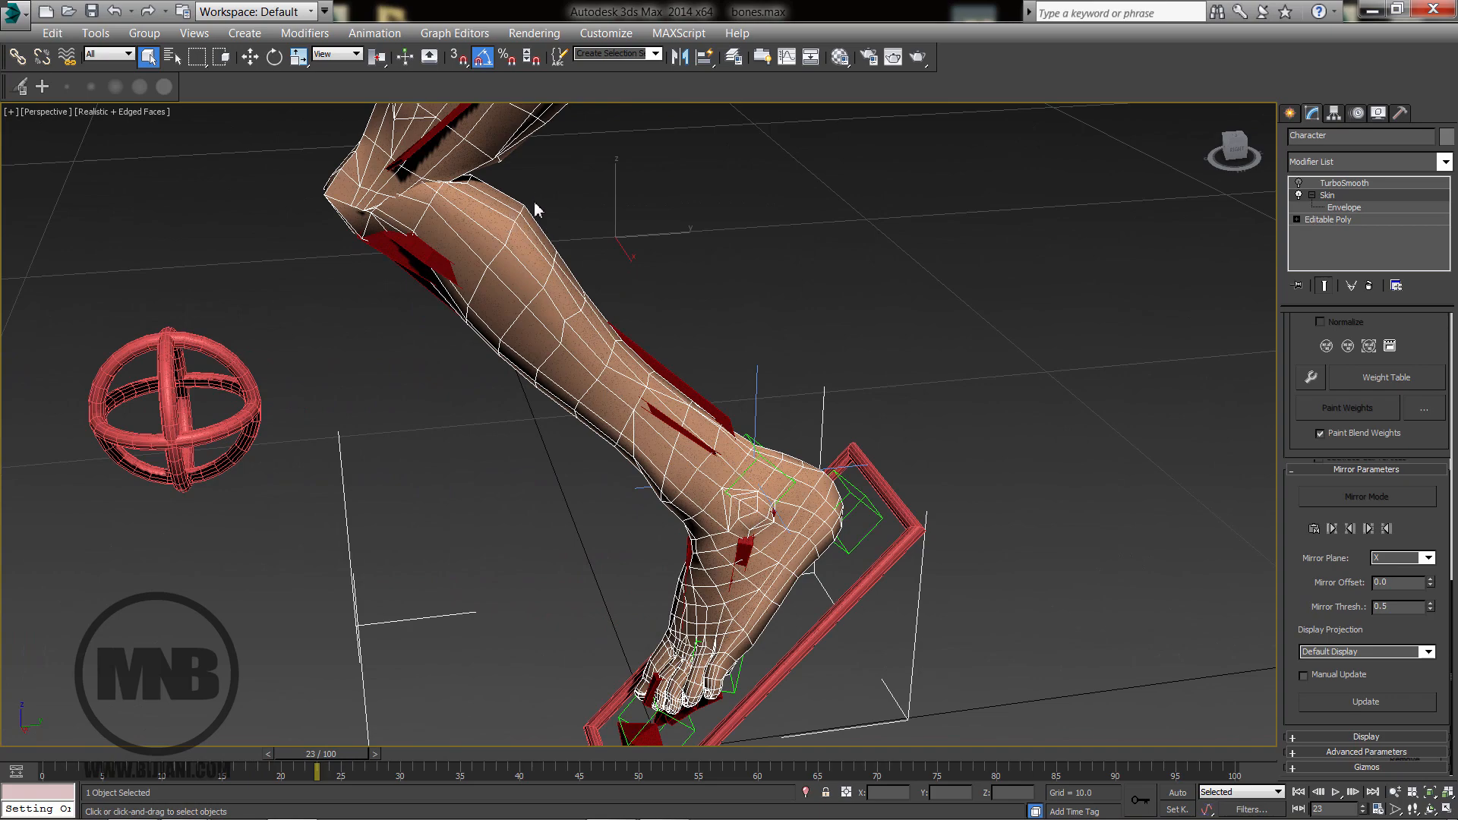
Examine the bent thigh, knee and calf at frame 23 from several angles and distances.
{"action": "scroll", "coordinate": [583, 253], "scroll_direction": "down", "scroll_amount": 8}
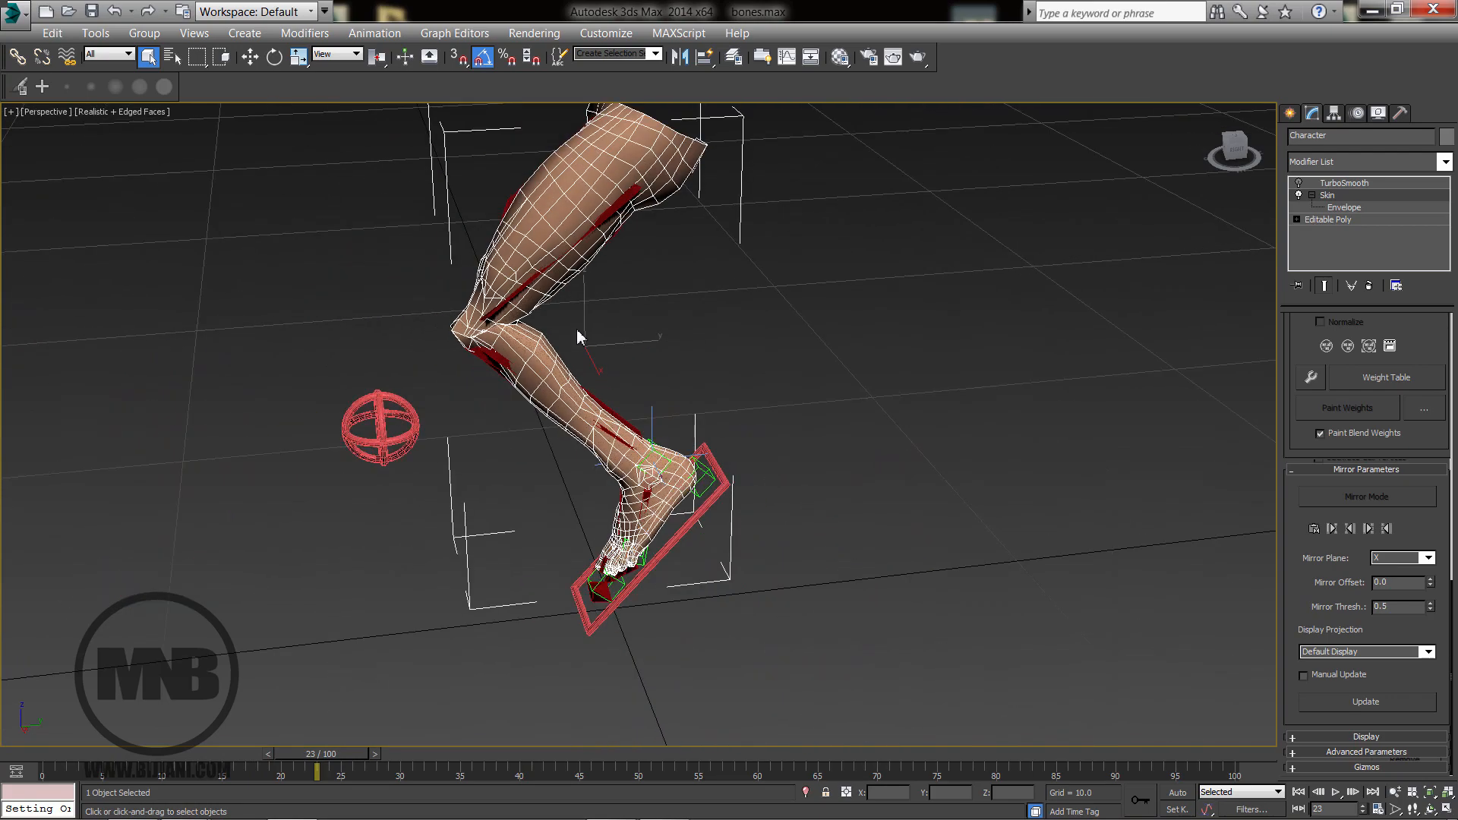
{"action": "scroll", "coordinate": [578, 250], "scroll_direction": "up", "scroll_amount": 5}
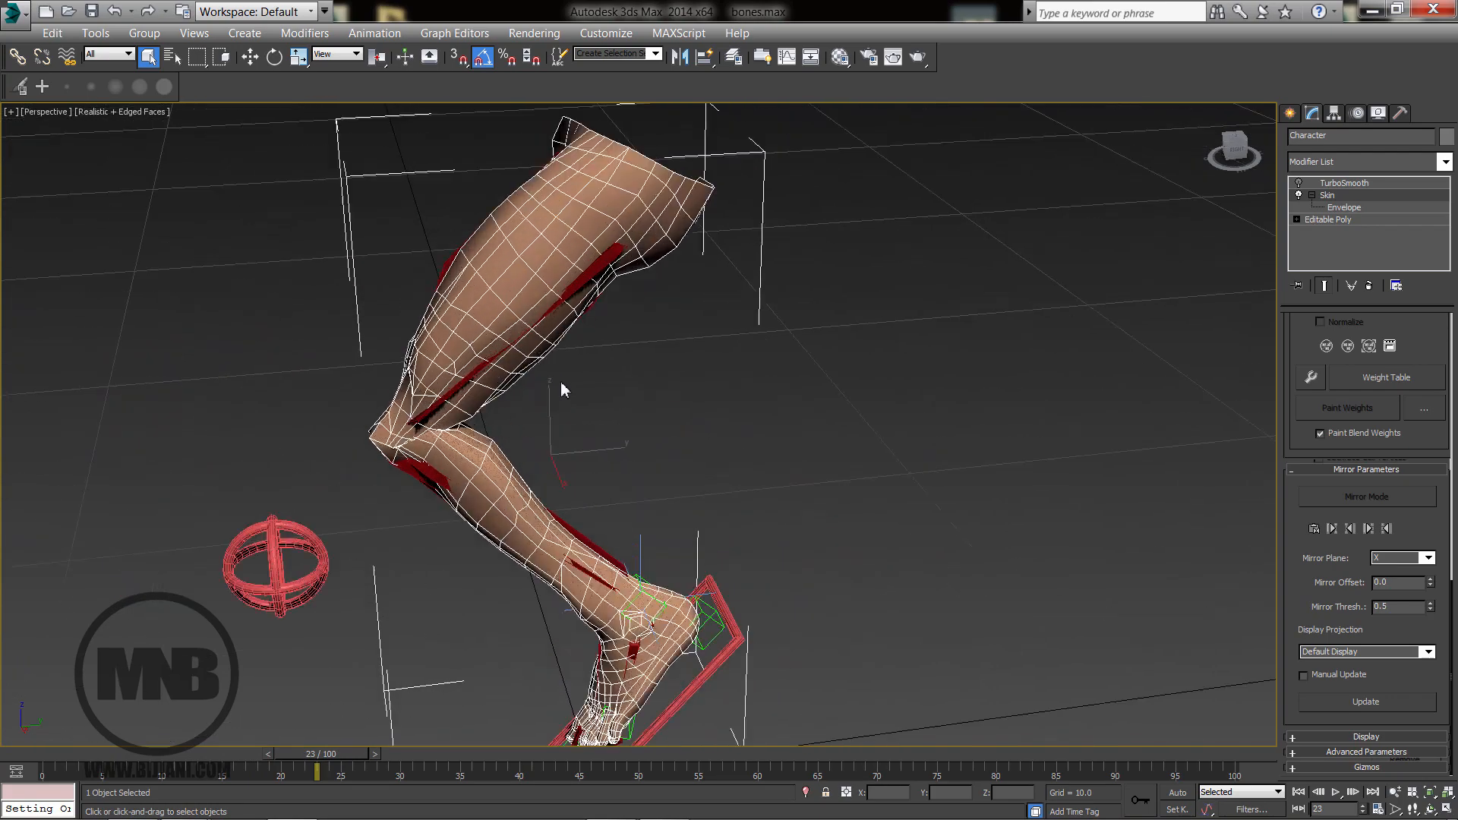
{"action": "middle_click_drag", "start_coordinate": [539, 390], "coordinate": [546, 375]}
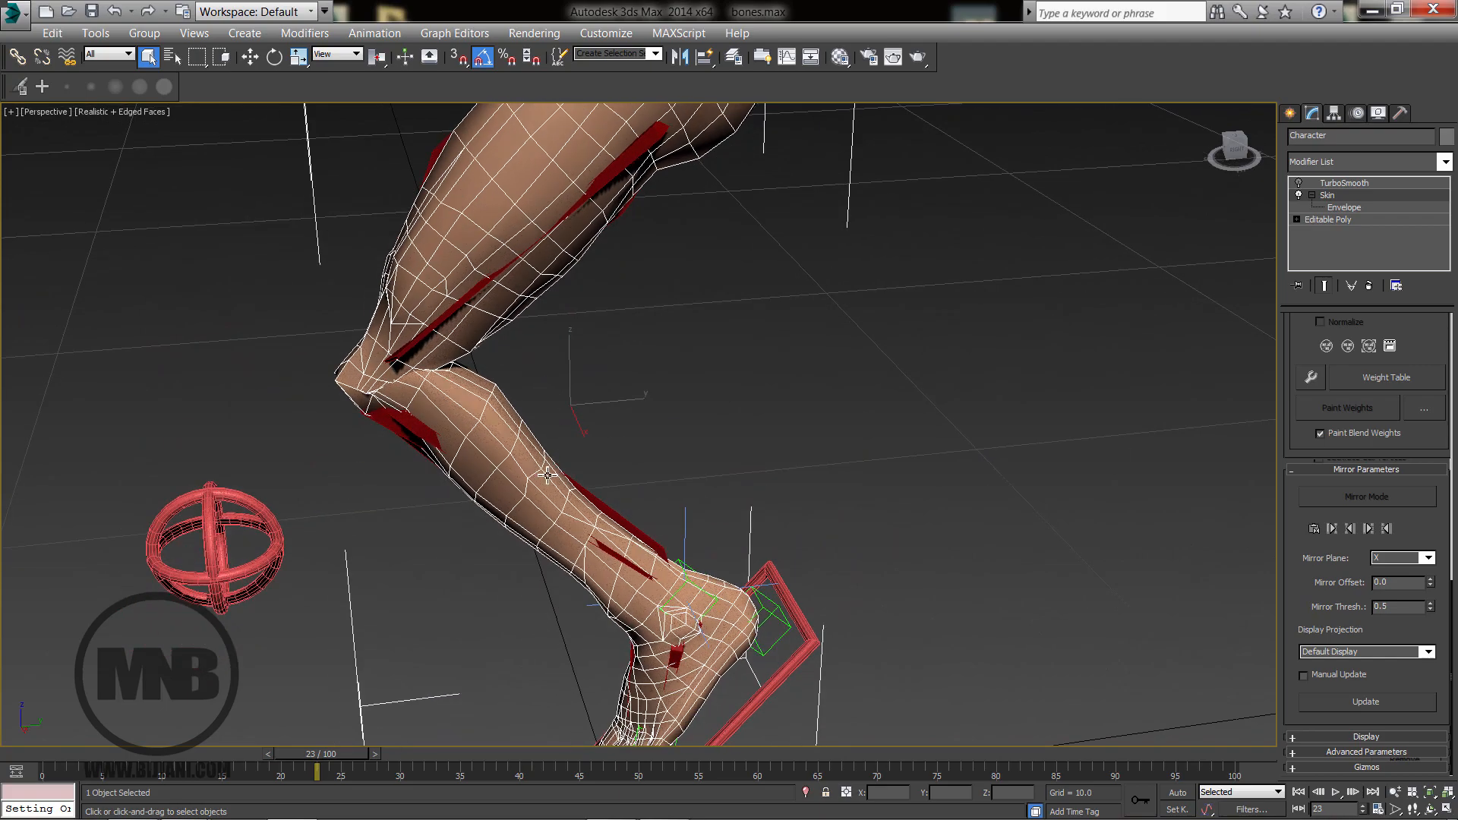
{"action": "scroll", "coordinate": [536, 471], "scroll_direction": "down", "scroll_amount": 5}
{"action": "middle_click_drag", "start_coordinate": [536, 461], "coordinate": [550, 426], "text": "alt"}
{"action": "scroll", "coordinate": [547, 427], "scroll_direction": "up", "scroll_amount": 5}
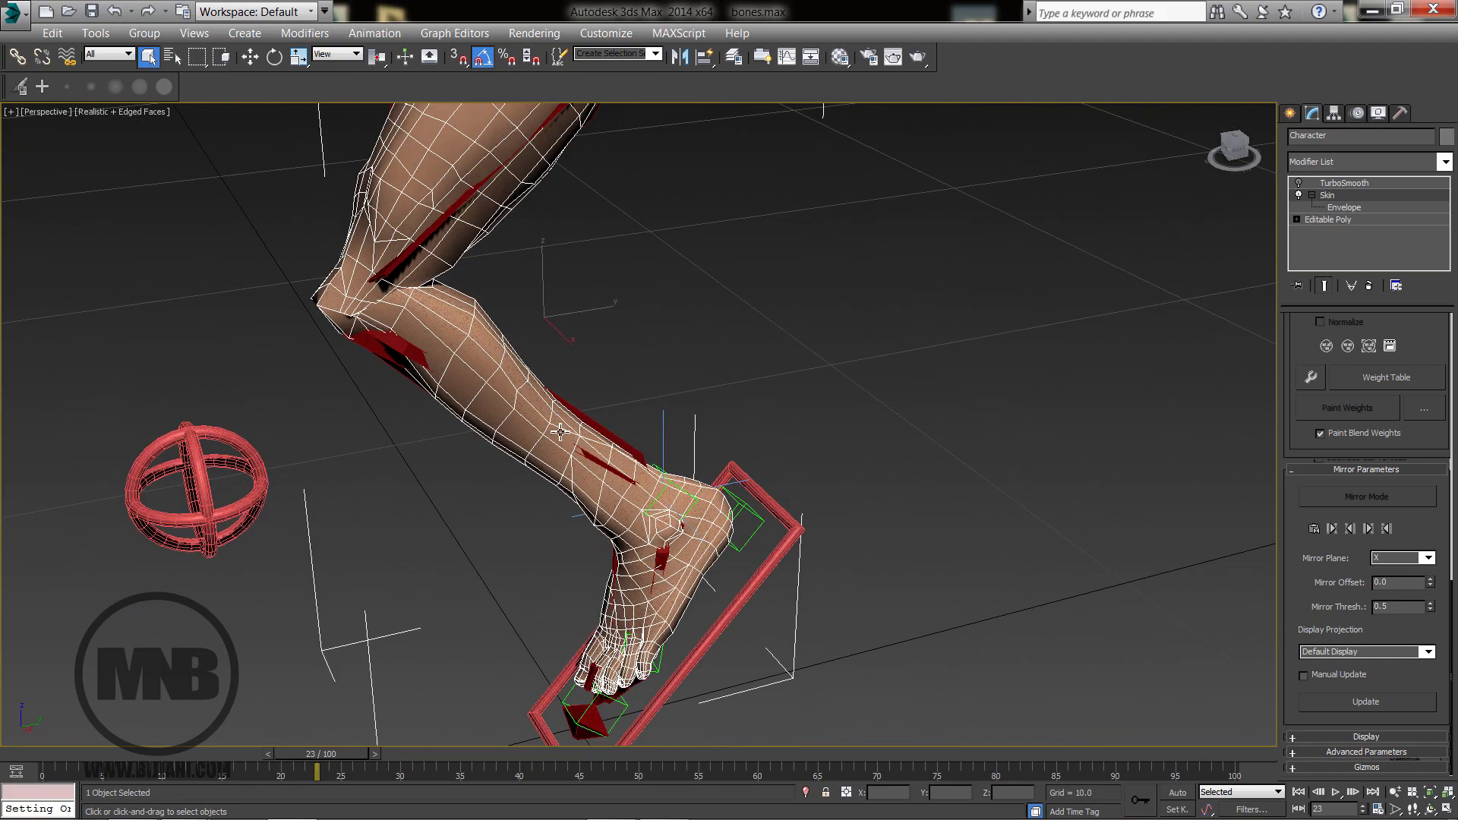
{"action": "middle_click_drag", "start_coordinate": [530, 474], "coordinate": [560, 451], "text": "alt"}
Return the animation to frame 0 and add a Skin Morph modifier above Skin on the leg mesh.
{"action": "left_click_drag", "start_coordinate": [336, 755], "coordinate": [53, 760]}
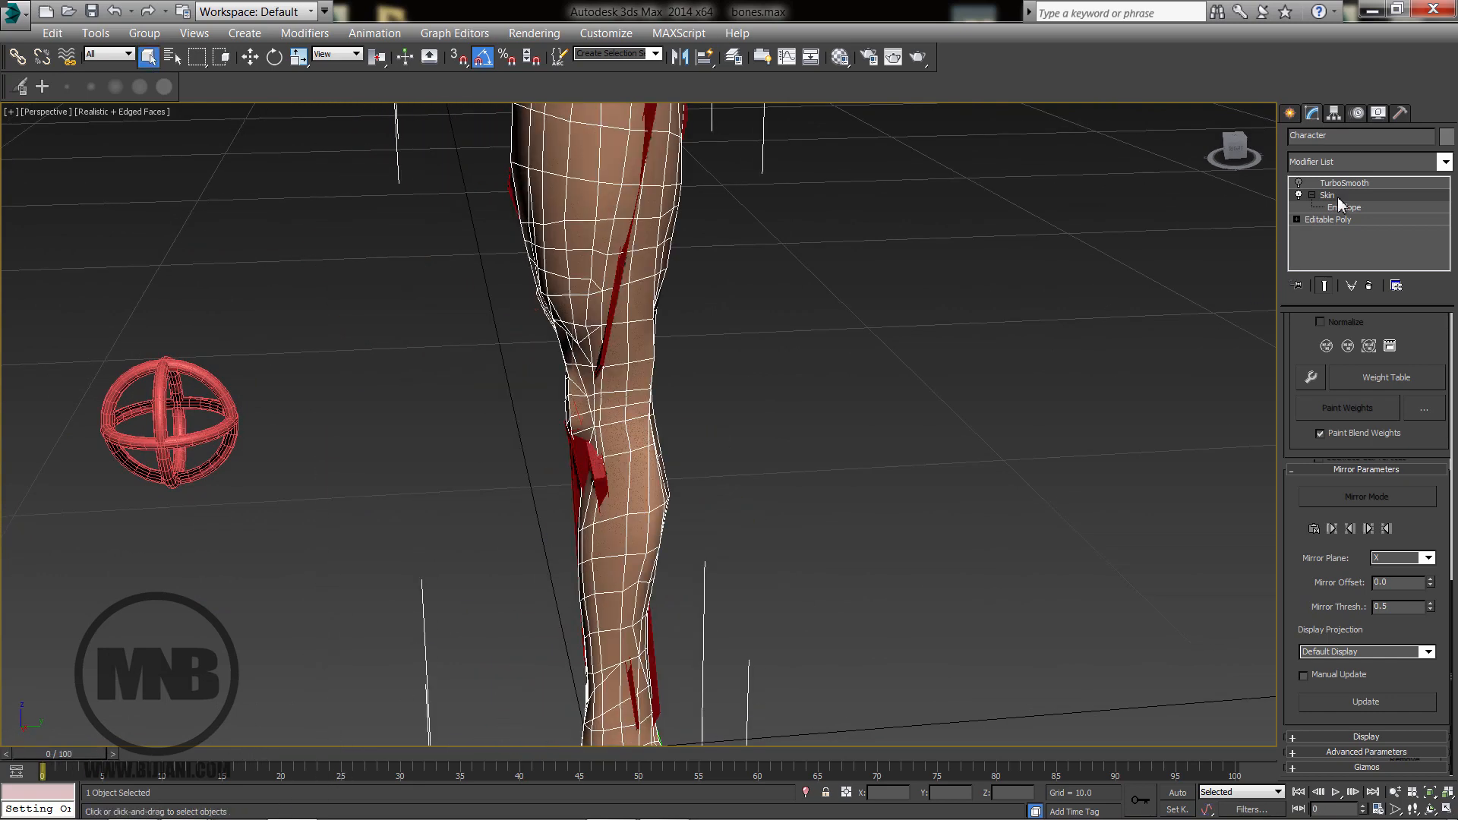
{"action": "left_click", "coordinate": [1333, 163]}
{"action": "key", "text": "s"}
{"action": "key", "text": "s"}
{"action": "key", "text": "s"}
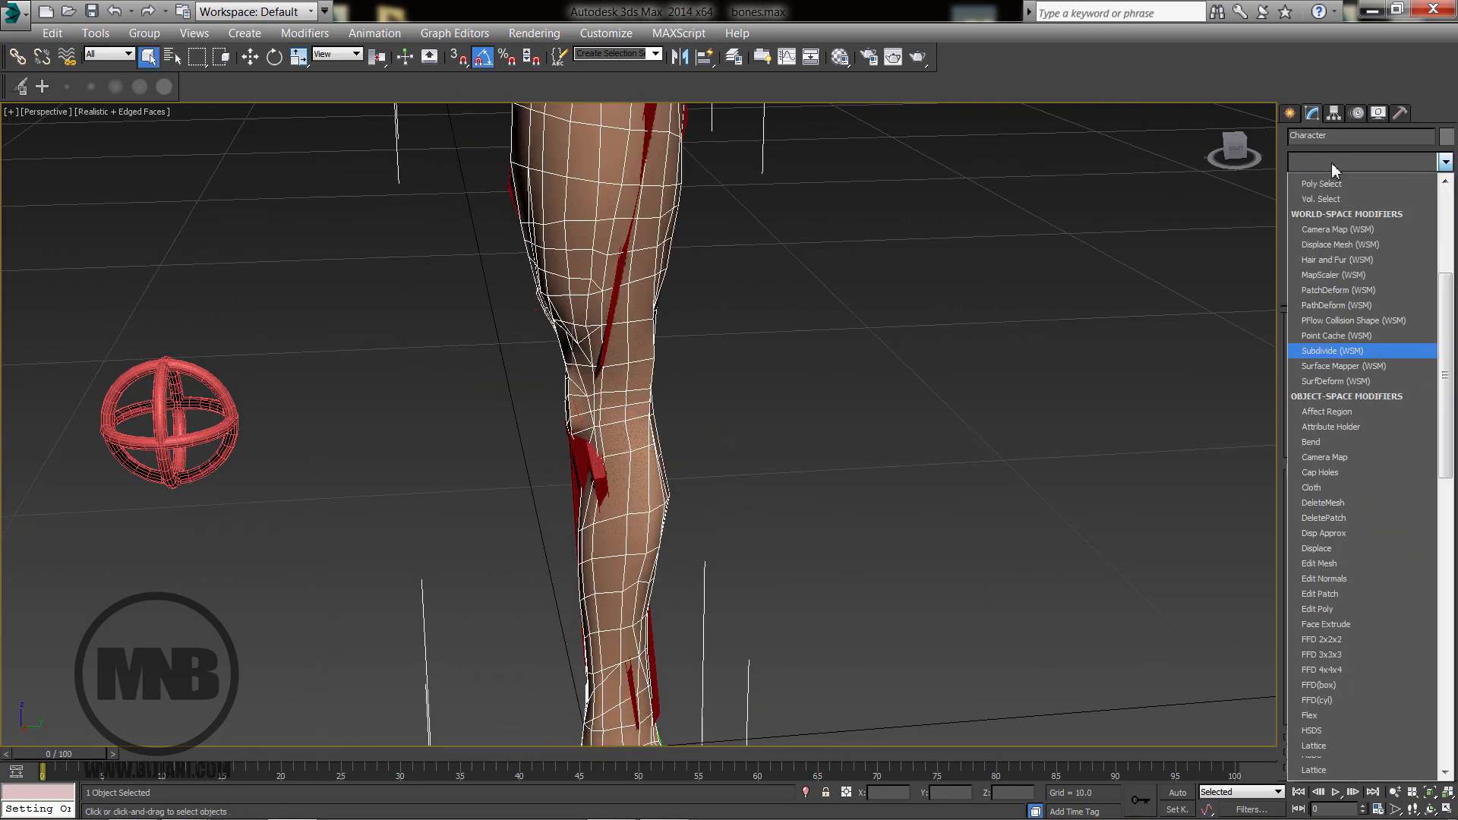
{"action": "scroll", "coordinate": [1333, 162], "scroll_direction": "down", "scroll_amount": 10}
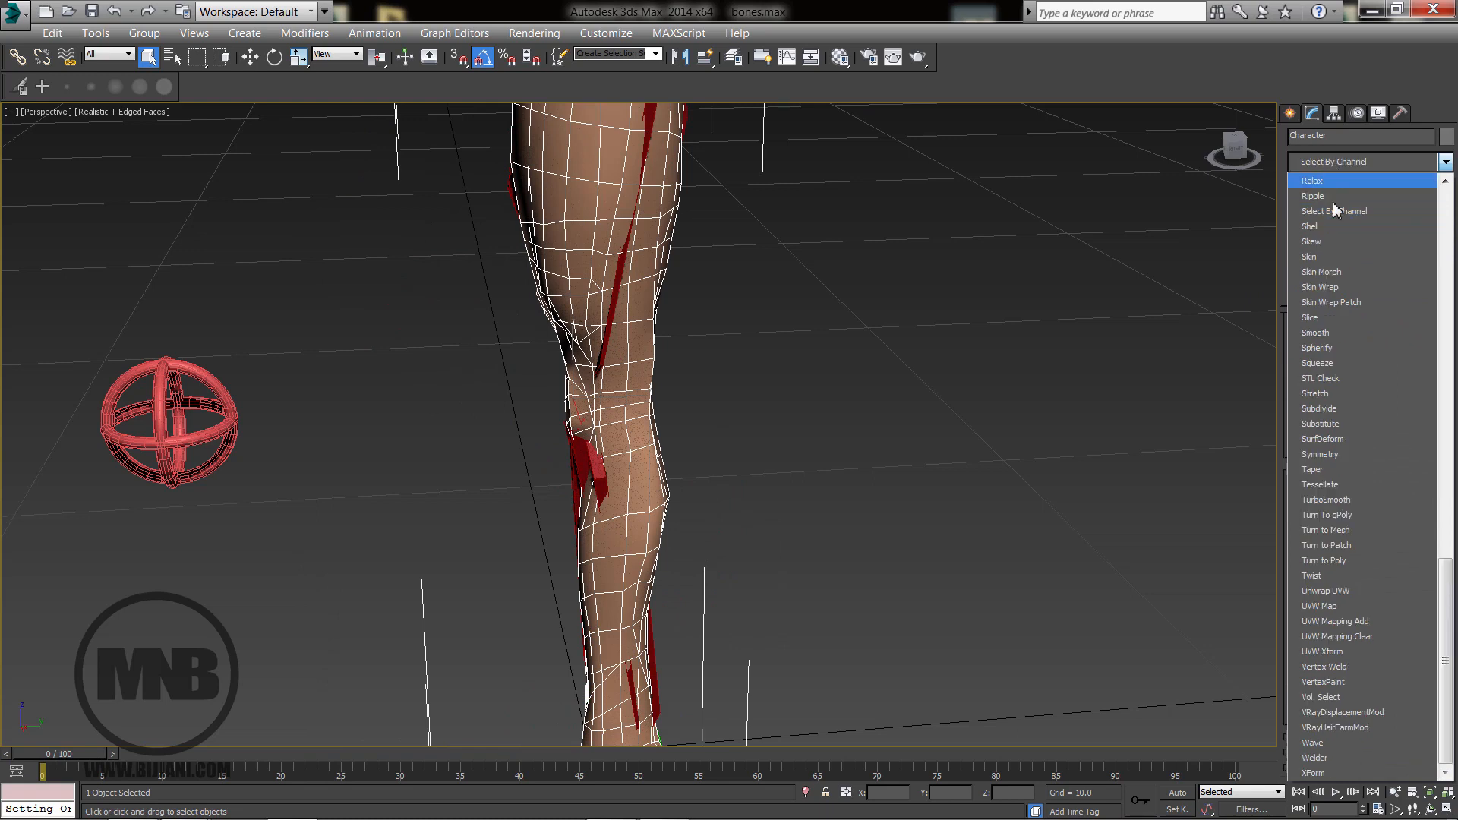
{"action": "left_click", "coordinate": [1325, 274]}
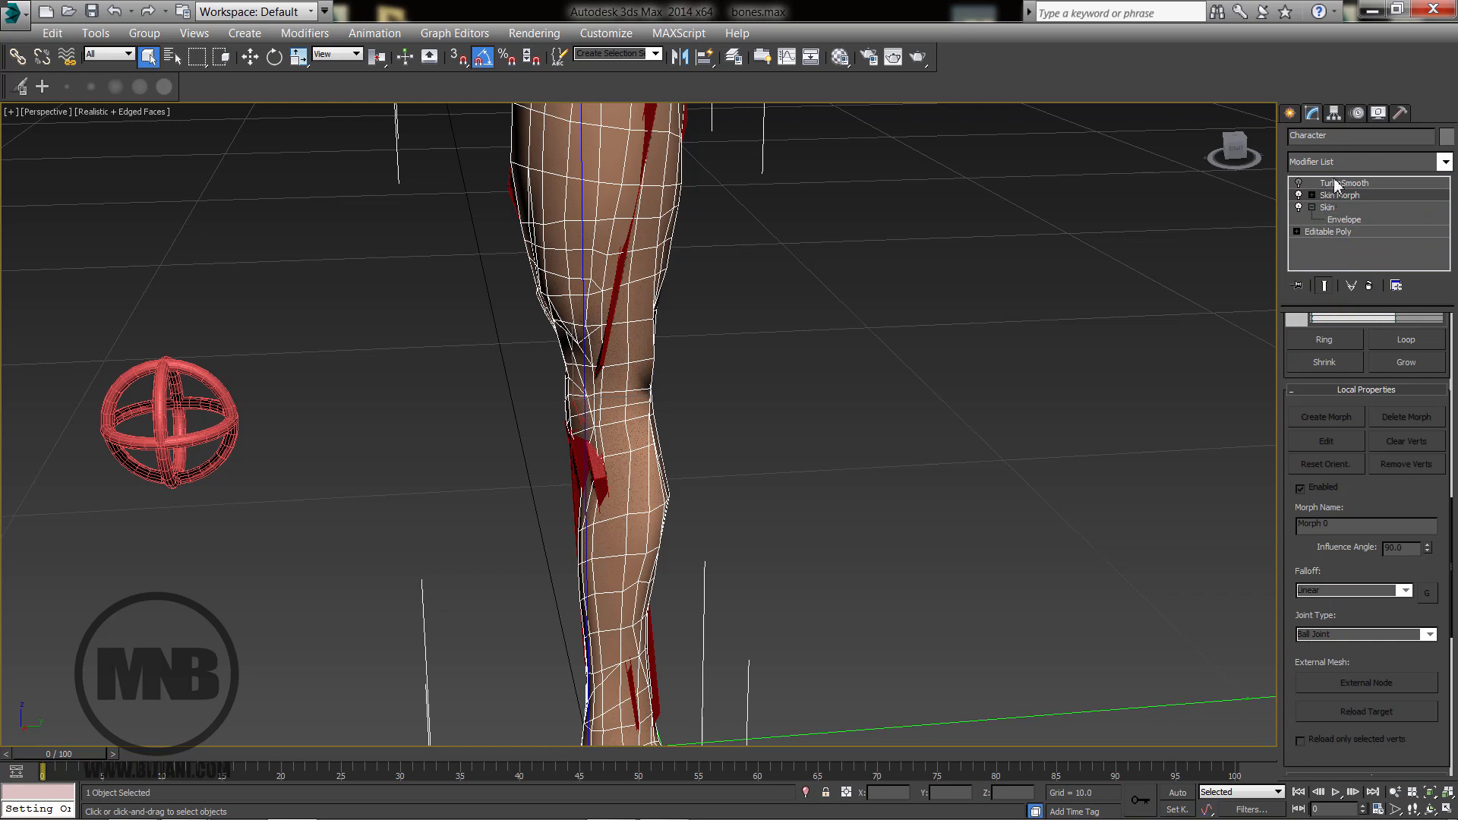
Add the bone Bn_L_Leg02 to the Skin Morph modifier and make it the current bone.
{"action": "middle_click_drag", "start_coordinate": [629, 502], "coordinate": [585, 462]}
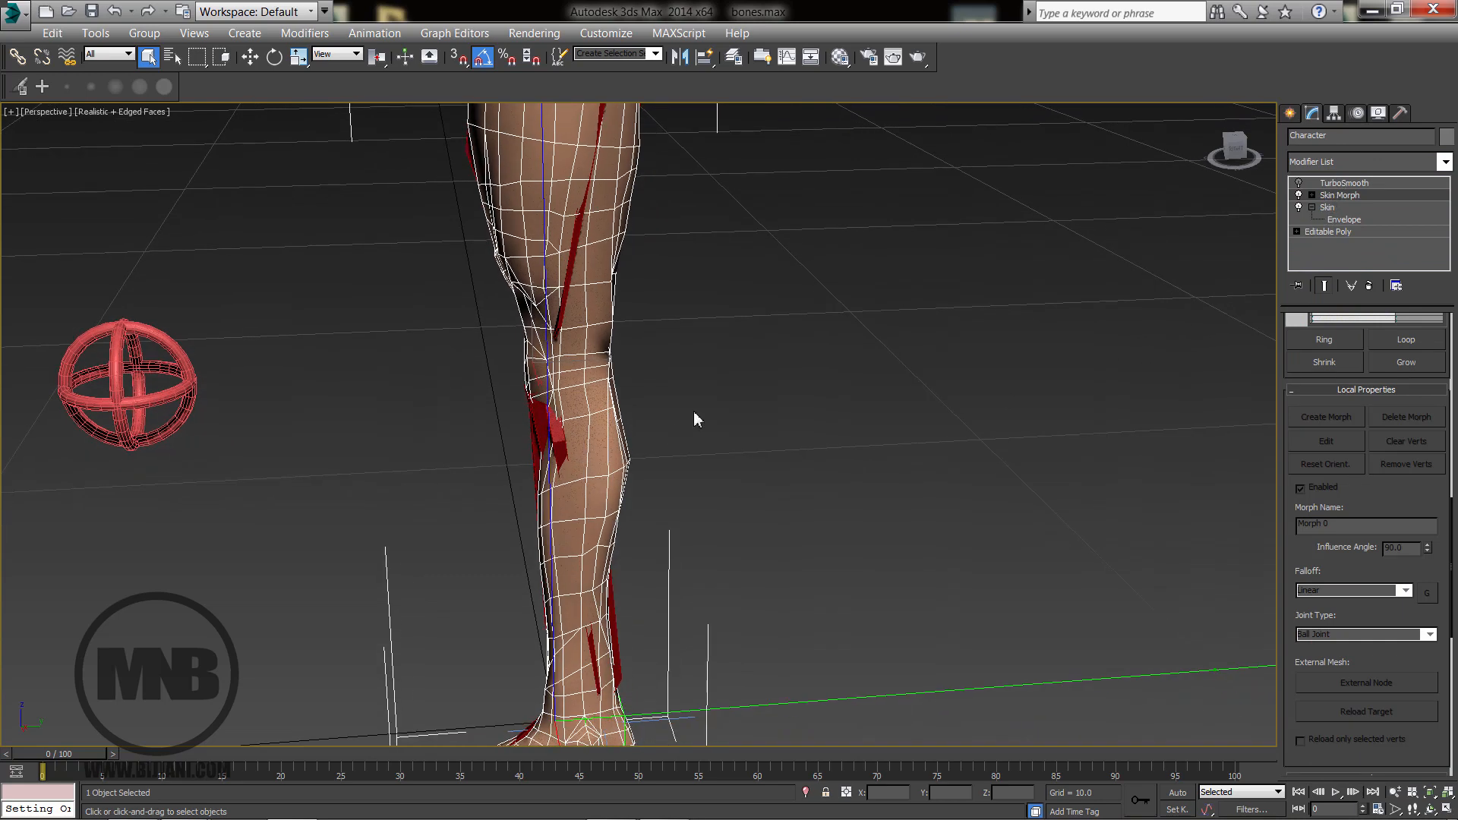
{"action": "middle_click_drag", "start_coordinate": [694, 411], "coordinate": [668, 424], "text": "alt"}
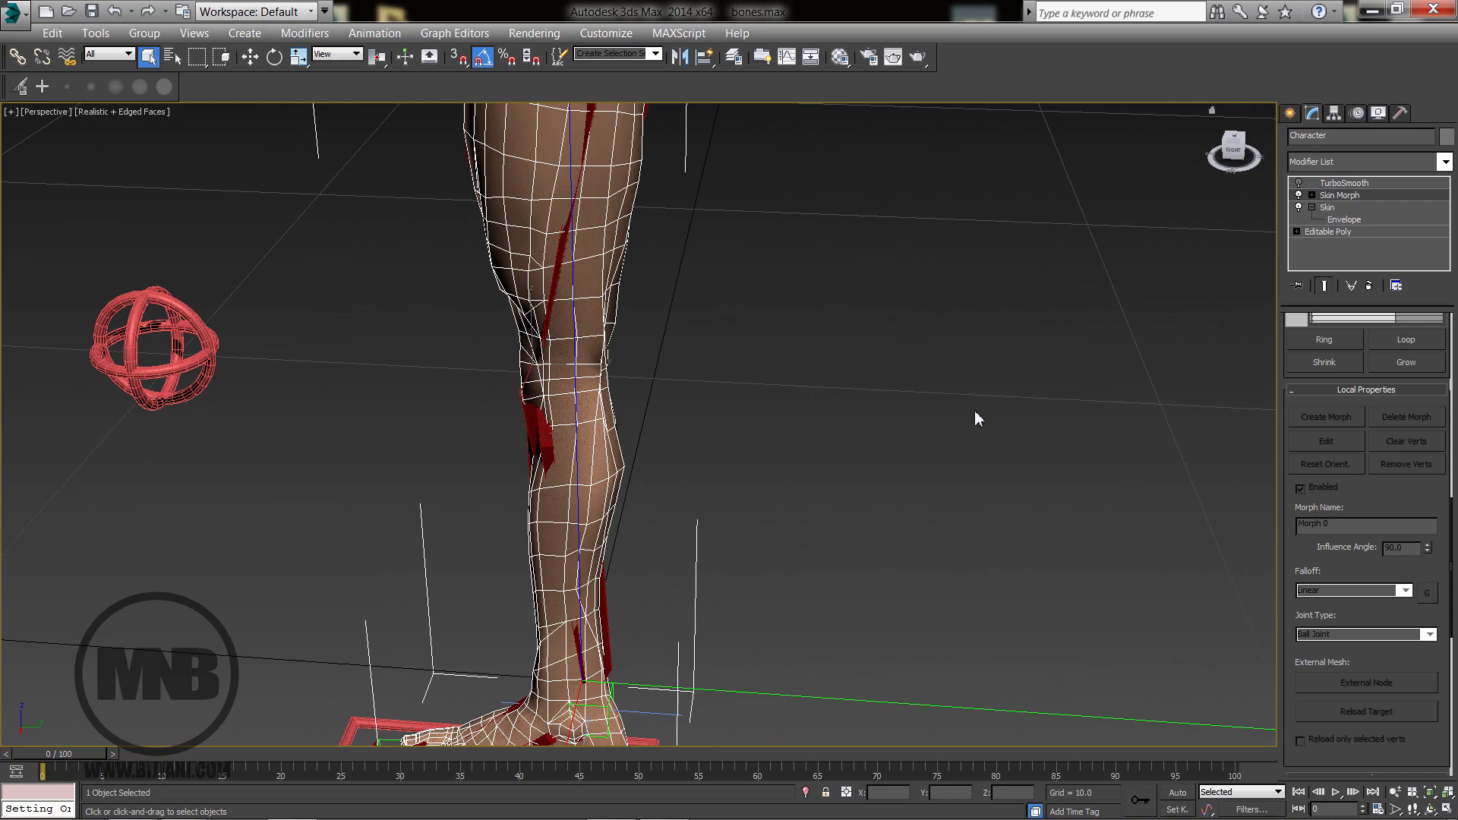
{"action": "middle_click_drag", "start_coordinate": [975, 412], "coordinate": [880, 329]}
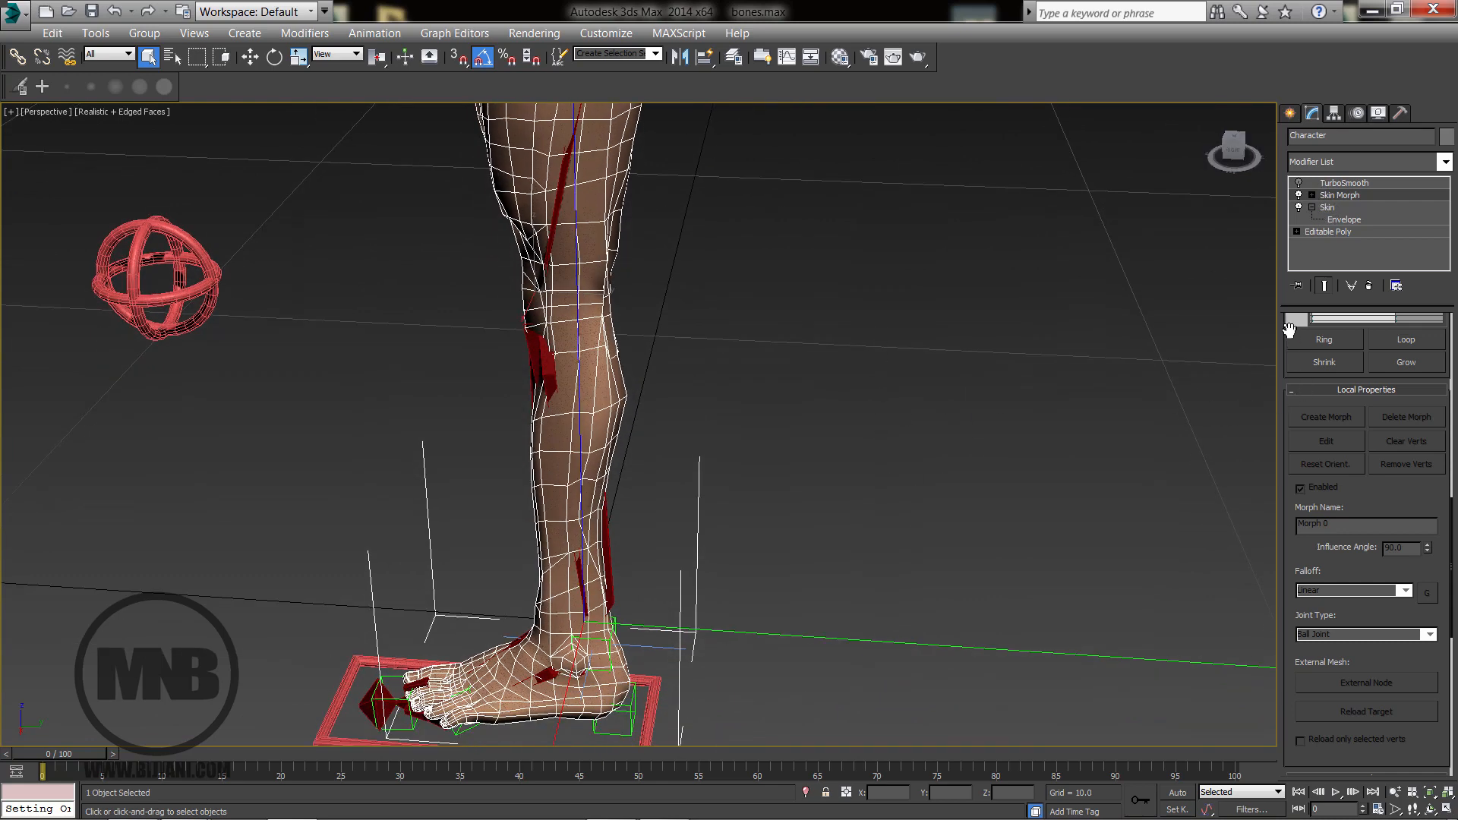
{"action": "left_click_drag", "start_coordinate": [1379, 503], "coordinate": [1337, 786]}
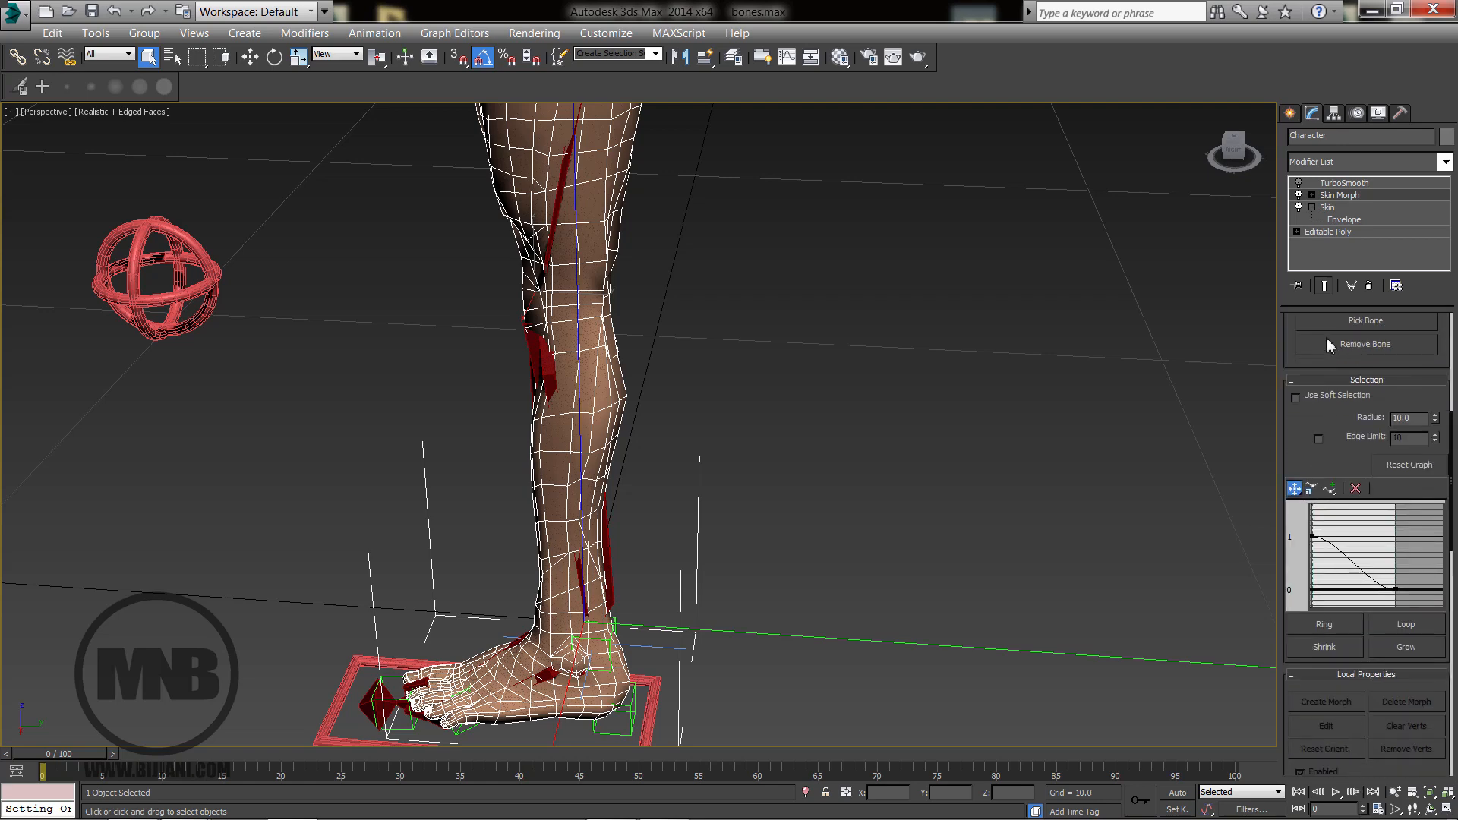
{"action": "left_click_drag", "start_coordinate": [1301, 437], "coordinate": [1292, 775]}
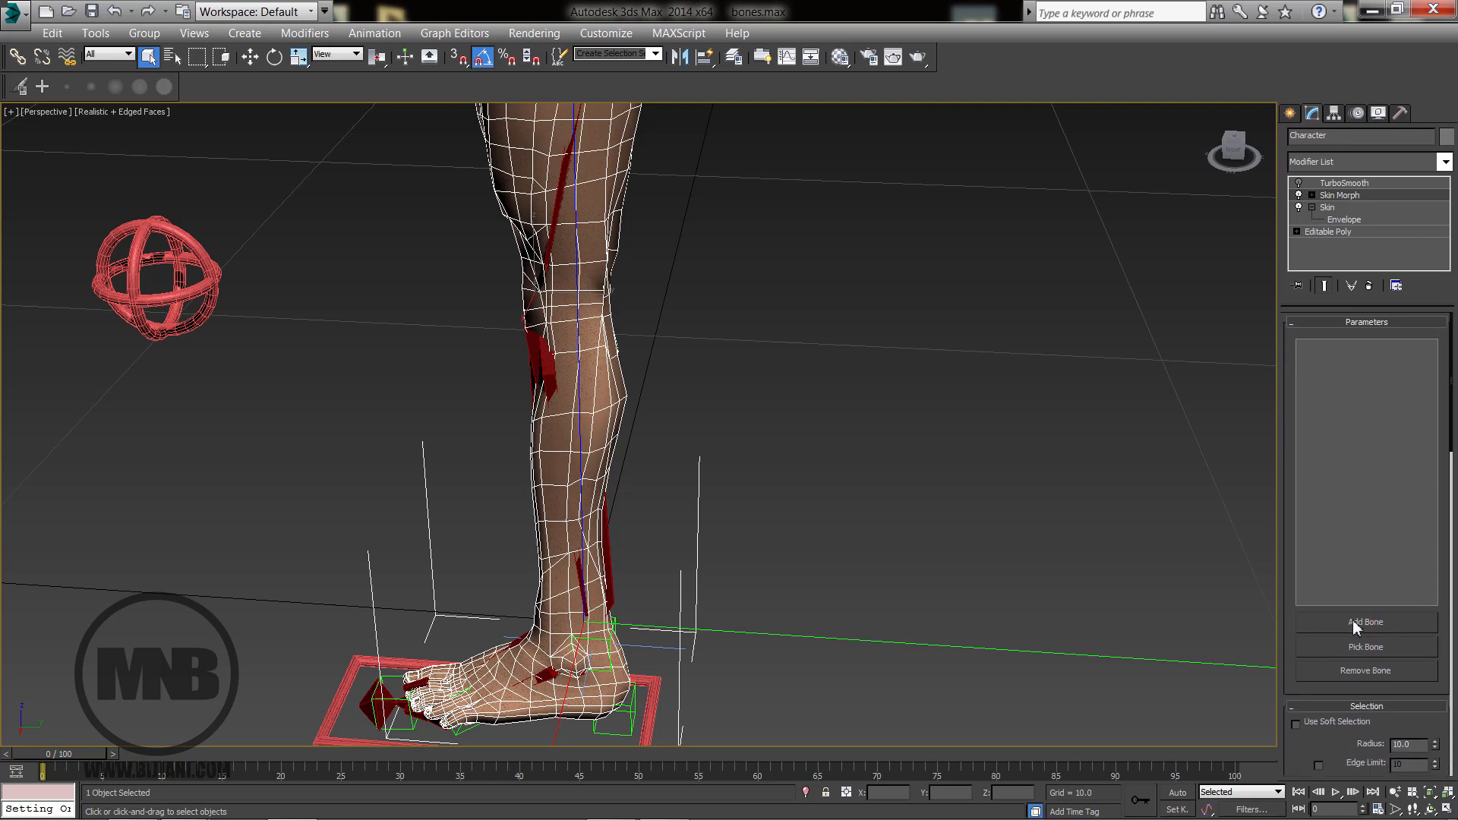
{"action": "middle_click_drag", "start_coordinate": [798, 512], "coordinate": [661, 295], "text": "alt"}
{"action": "scroll", "coordinate": [580, 398], "scroll_direction": "up", "scroll_amount": 1}
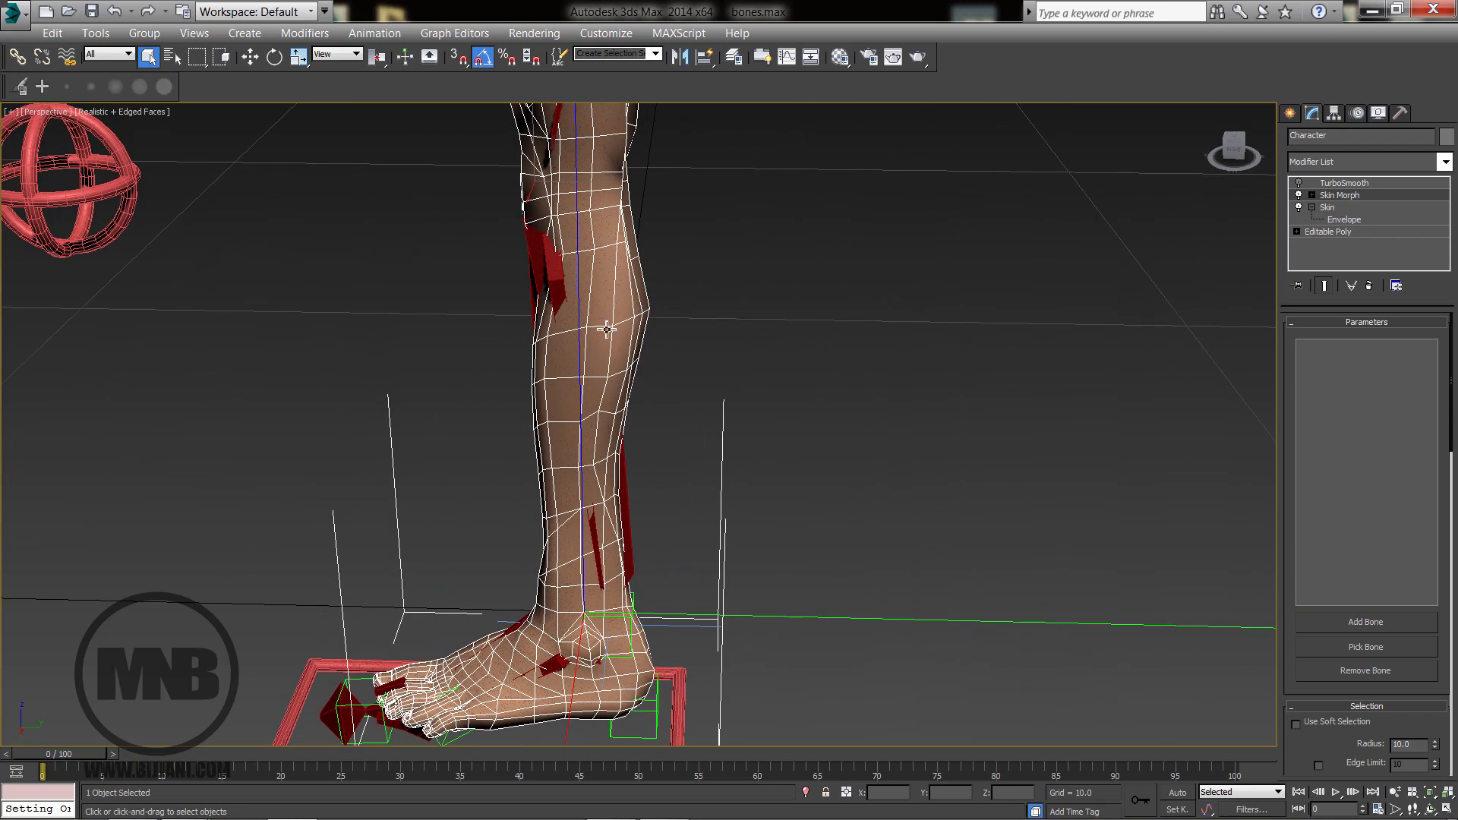
{"action": "left_click", "coordinate": [1355, 621]}
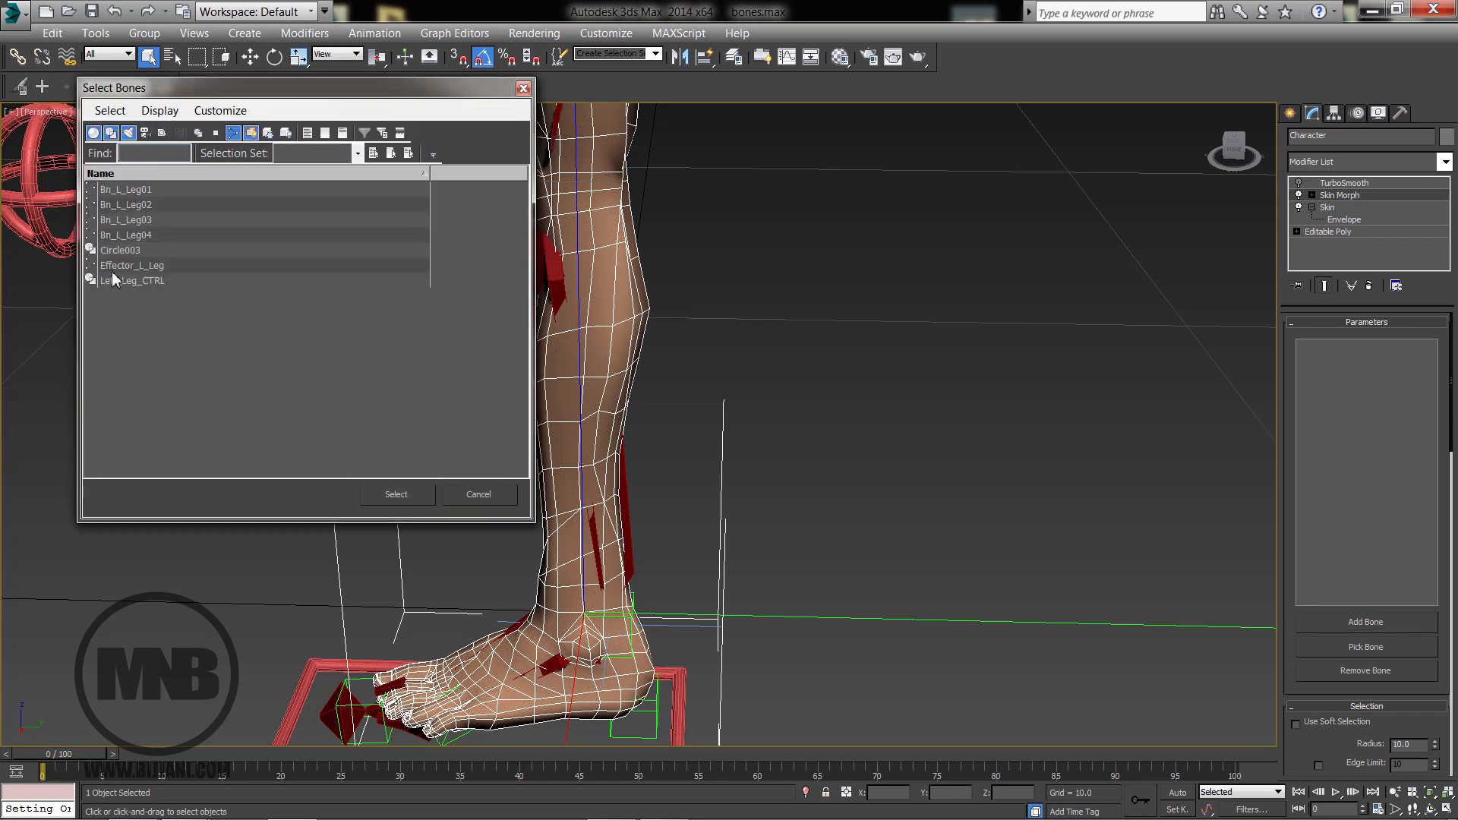
{"action": "left_click", "coordinate": [127, 206]}
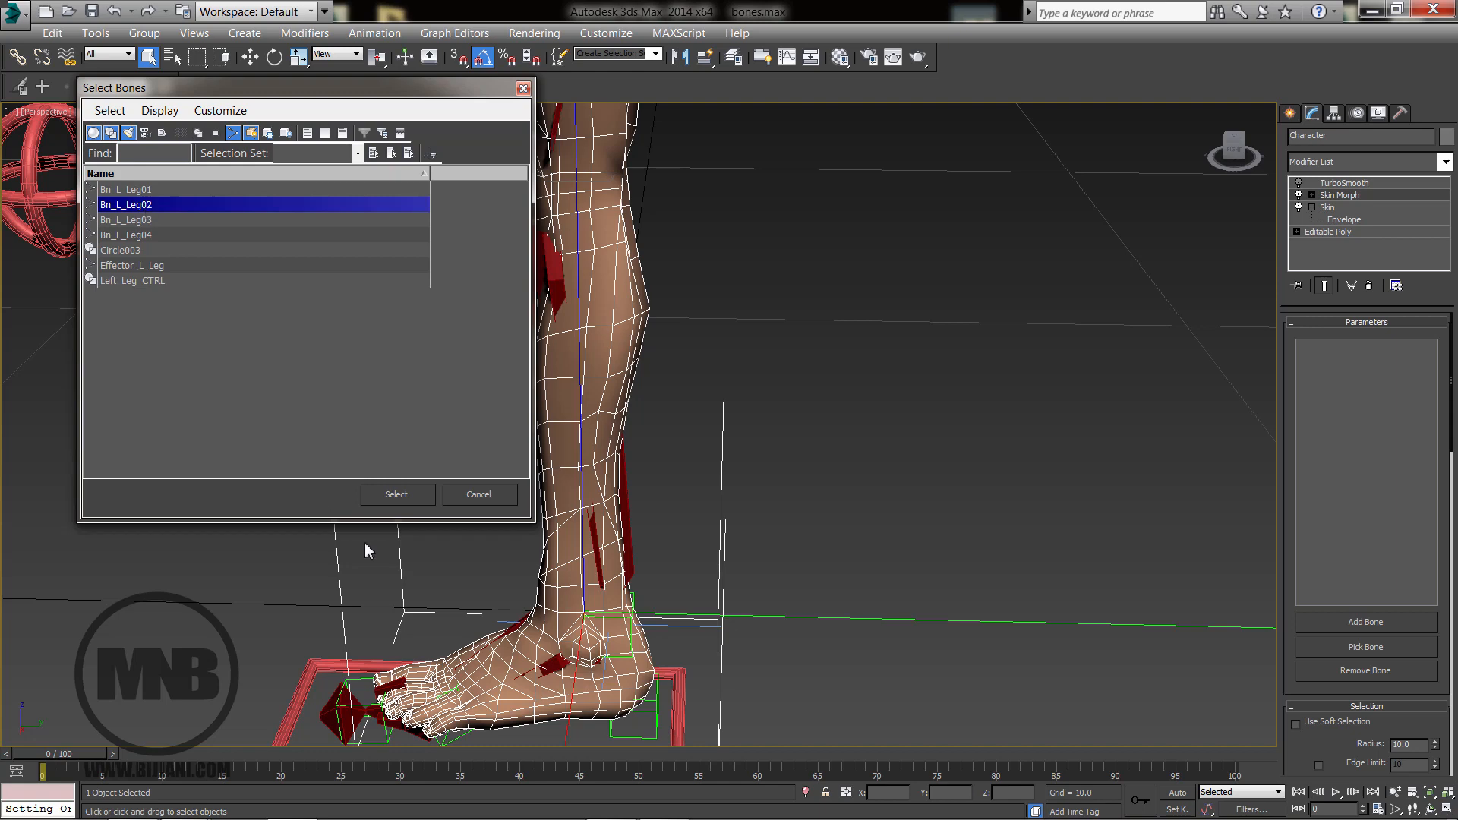
{"action": "left_click", "coordinate": [393, 496]}
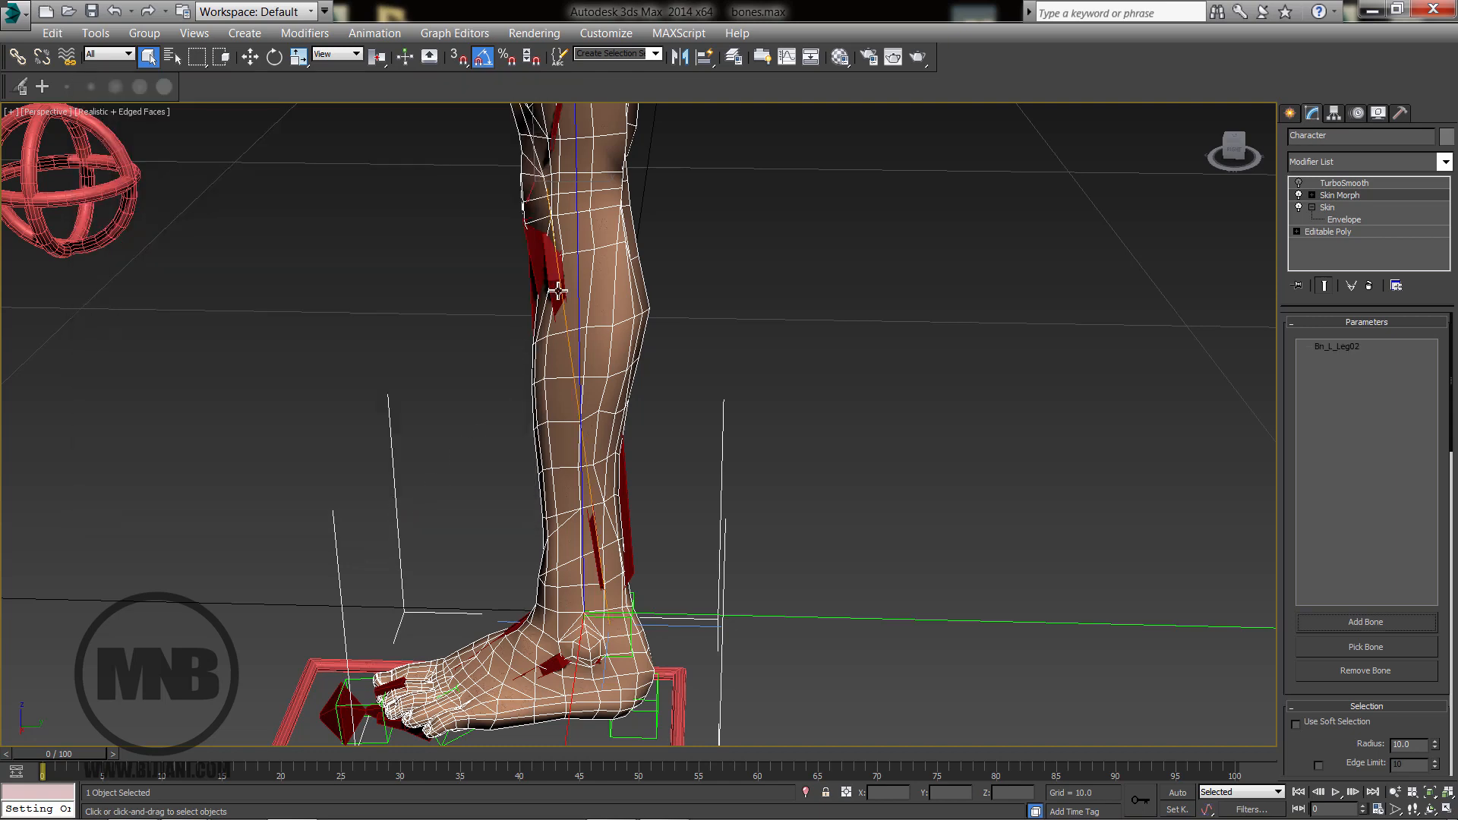
{"action": "left_click", "coordinate": [1334, 350]}
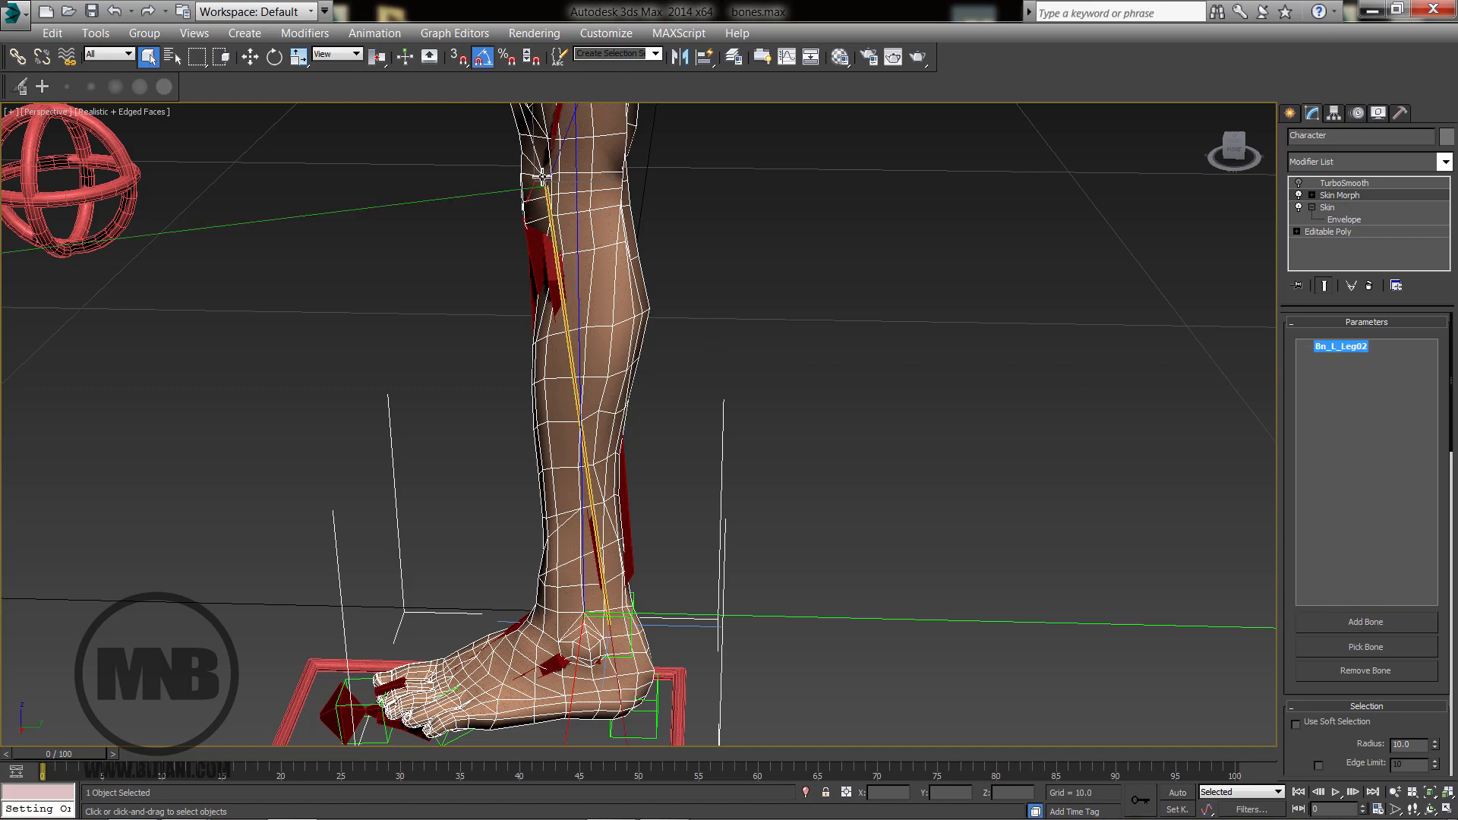
Turn on soft selection in Skin Morph and create a morph for Bn_L_Leg02 at frame 0.
{"action": "mouse_move", "coordinate": [817, 475]}
{"action": "middle_mouse_down", "text": "alt"}
{"action": "mouse_move", "coordinate": [760, 480]}
{"action": "mouse_move", "coordinate": [836, 482]}
{"action": "middle_mouse_up", "text": "alt"}
{"action": "left_click_drag", "start_coordinate": [1303, 693], "coordinate": [1331, 439]}
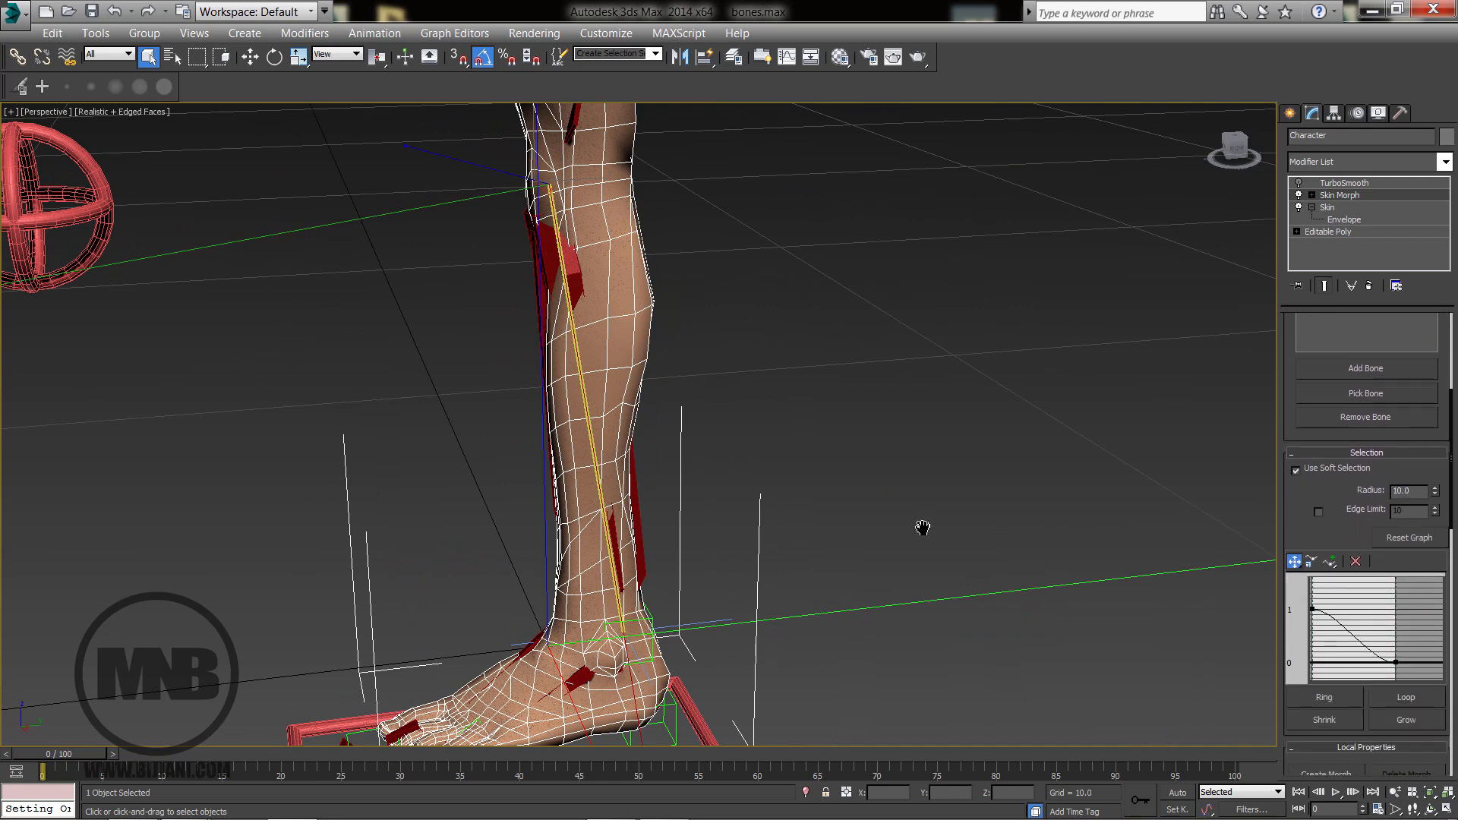
{"action": "middle_click_drag", "start_coordinate": [922, 528], "coordinate": [888, 492]}
{"action": "scroll", "coordinate": [1292, 529], "scroll_direction": "down", "scroll_amount": 5}
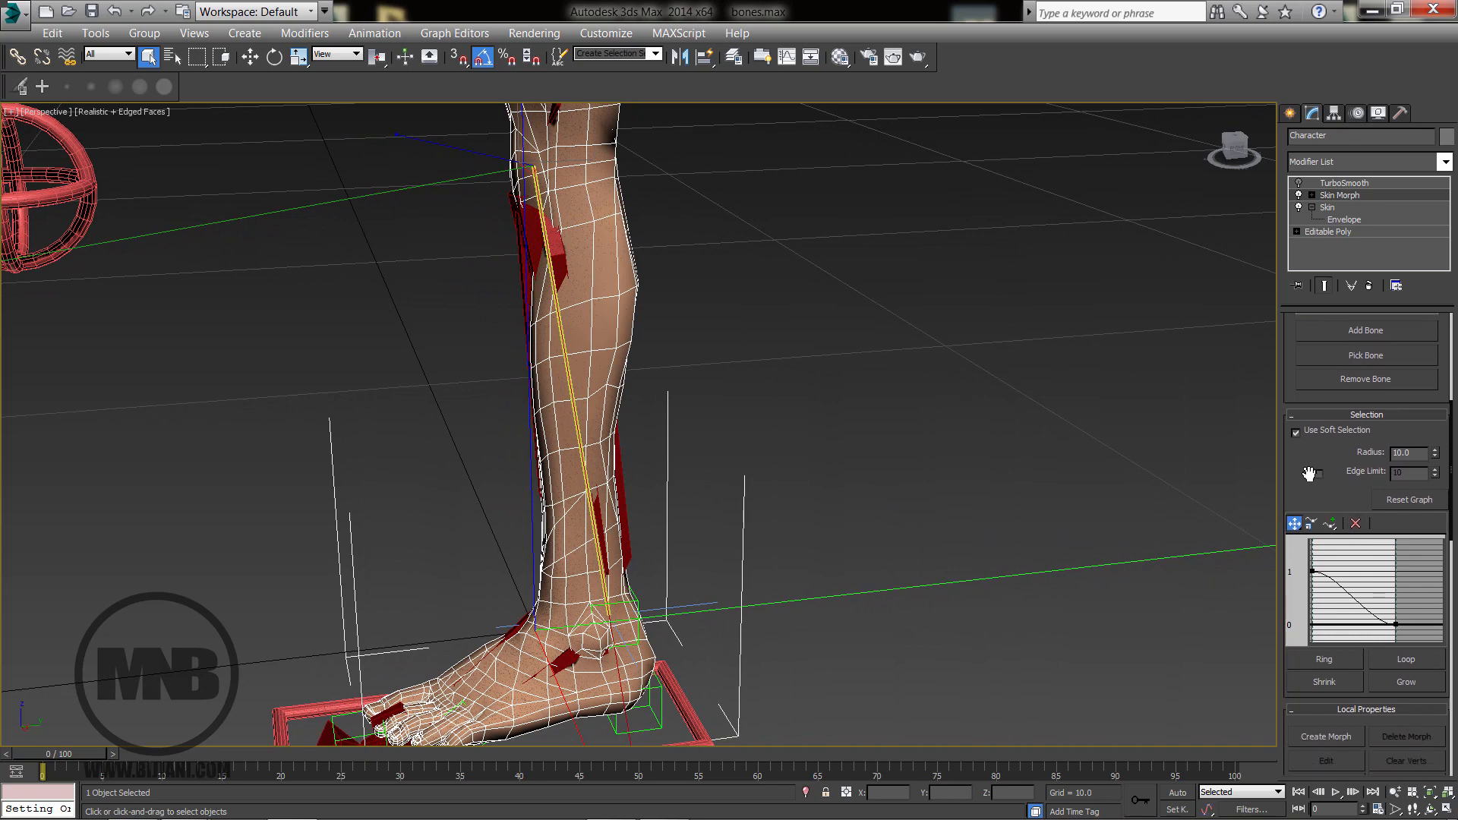
{"action": "middle_click_drag", "start_coordinate": [882, 539], "coordinate": [1105, 561], "text": "alt"}
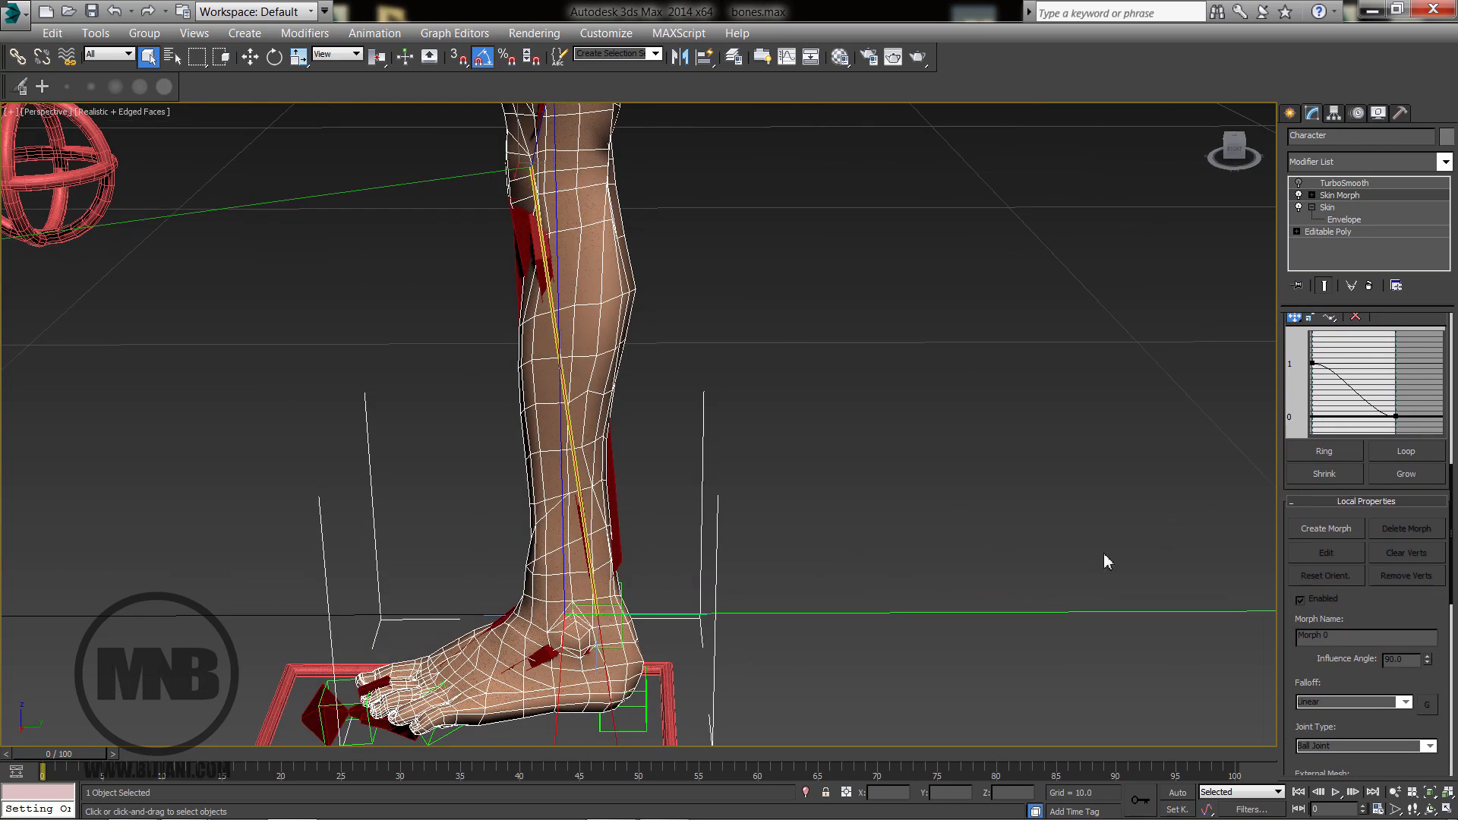
{"action": "left_click_drag", "start_coordinate": [88, 758], "coordinate": [38, 755]}
{"action": "left_click", "coordinate": [1328, 536]}
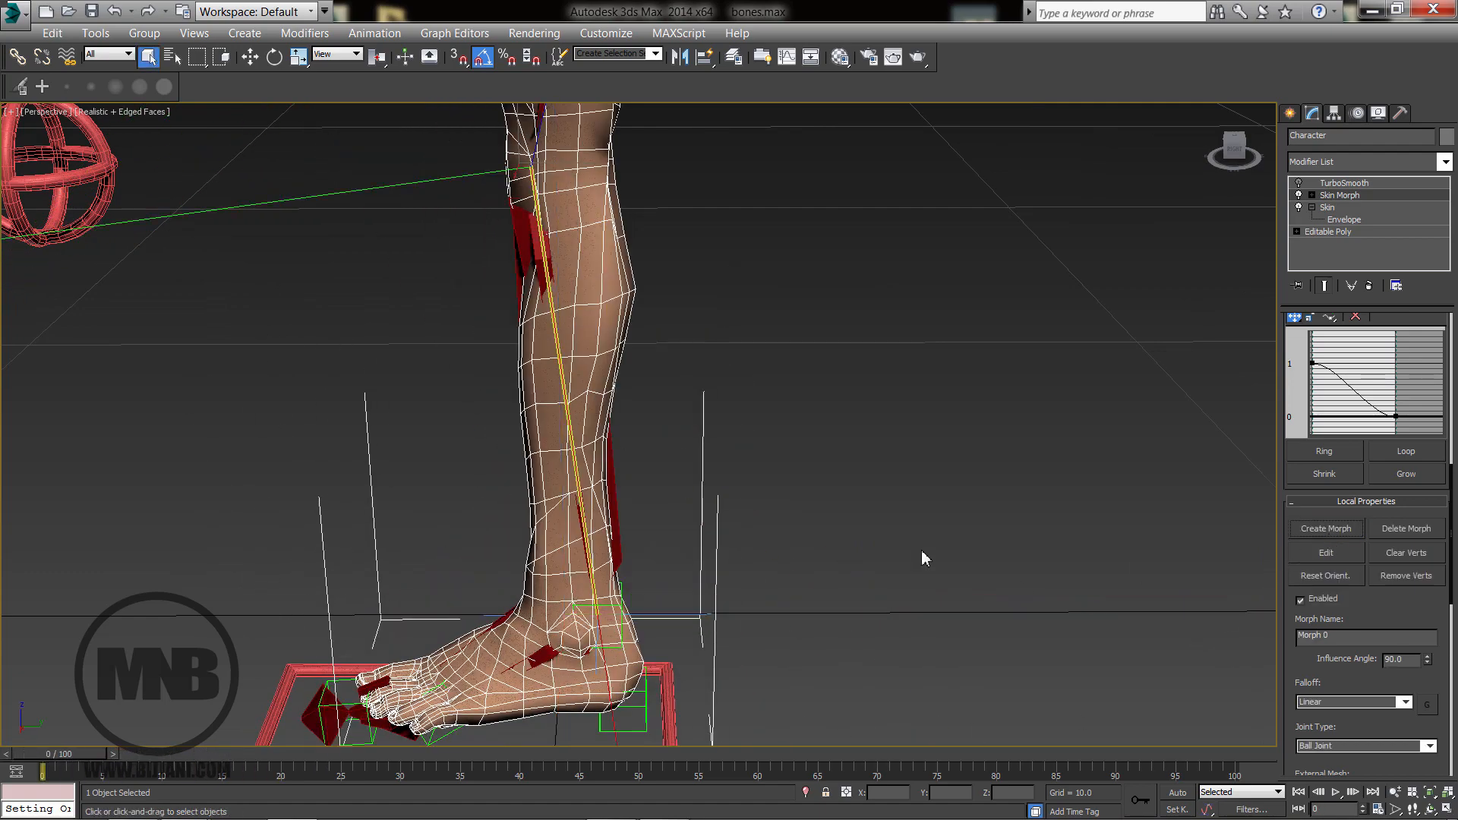
Move the animation to frame 30 and examine the morph's angle display on the bent leg.
{"action": "middle_click_drag", "start_coordinate": [793, 522], "coordinate": [819, 607]}
{"action": "mouse_move", "coordinate": [78, 758]}
{"action": "left_mouse_down"}
{"action": "mouse_move", "coordinate": [147, 758]}
{"action": "mouse_move", "coordinate": [94, 761]}
{"action": "left_mouse_up"}
{"action": "scroll", "coordinate": [410, 563], "scroll_direction": "down", "scroll_amount": 3}
{"action": "middle_click_drag", "start_coordinate": [433, 560], "coordinate": [442, 591]}
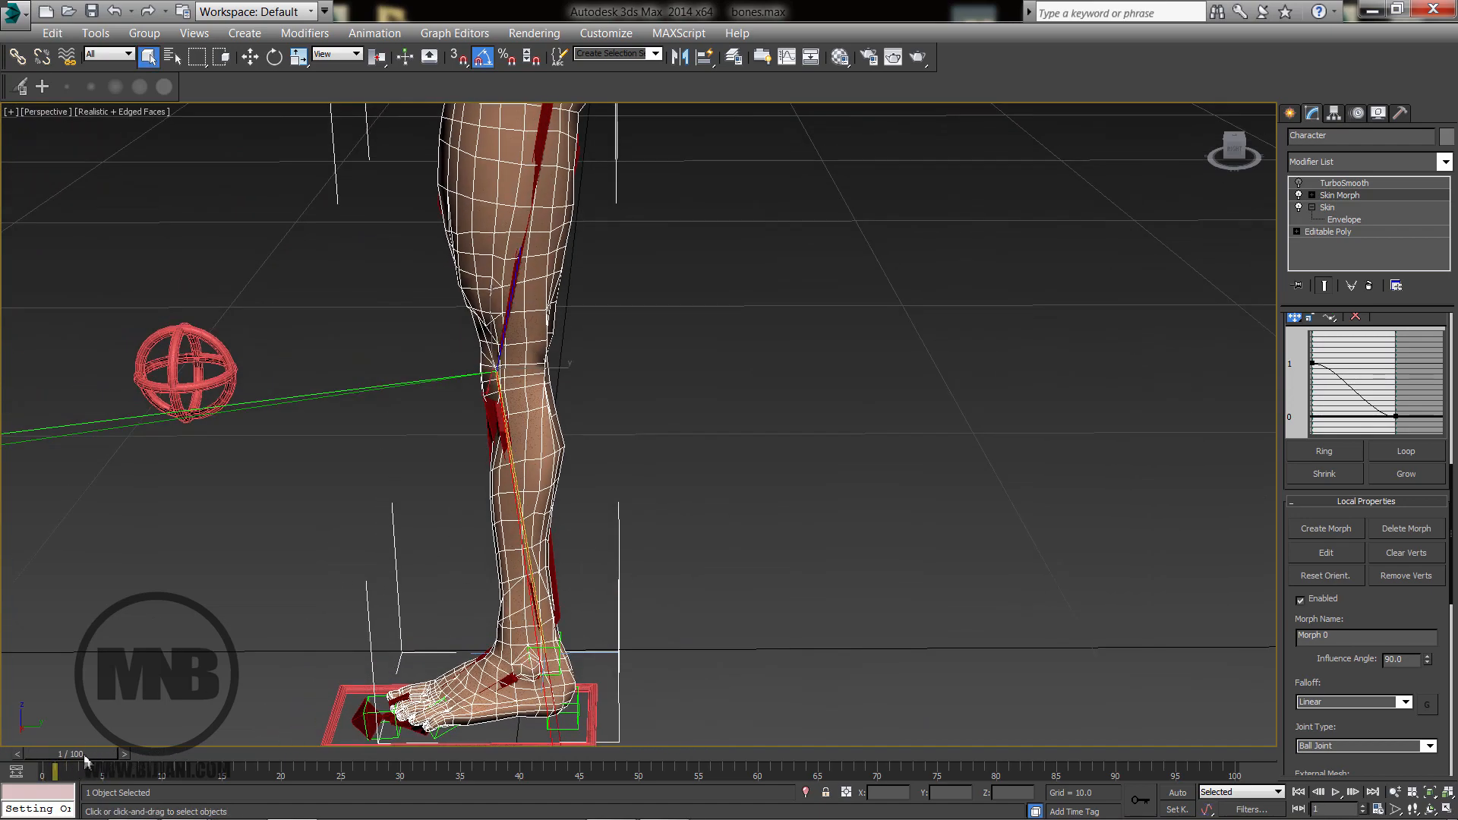
{"action": "left_click_drag", "start_coordinate": [85, 758], "coordinate": [422, 753]}
{"action": "middle_click_drag", "start_coordinate": [559, 515], "coordinate": [691, 623]}
{"action": "scroll", "coordinate": [558, 392], "scroll_direction": "up", "scroll_amount": 1}
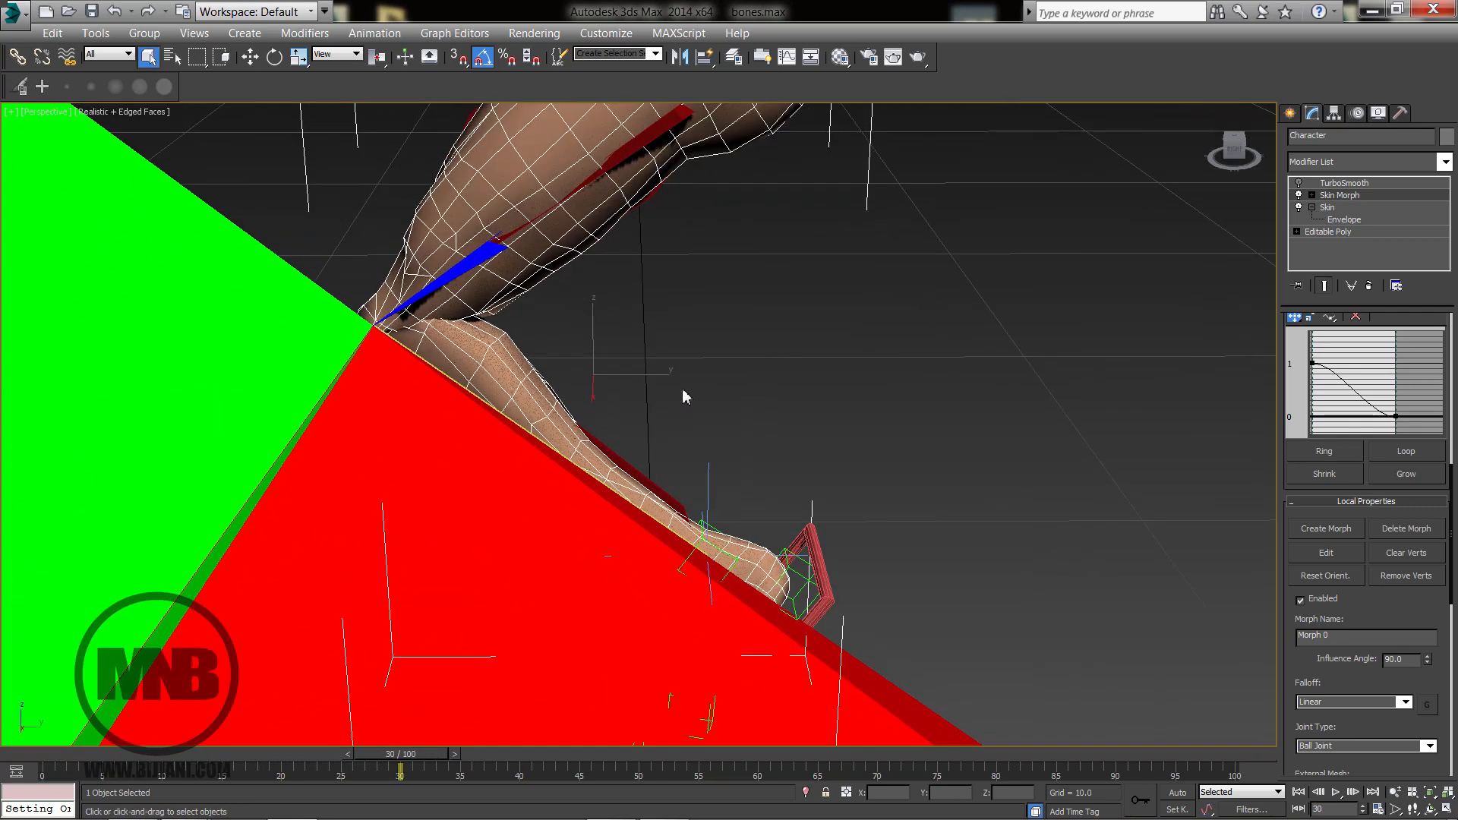
Enter the Points level of Skin Morph and select points on the back of the calf at frame 3.
{"action": "left_click", "coordinate": [1312, 195]}
{"action": "left_click", "coordinate": [1339, 208]}
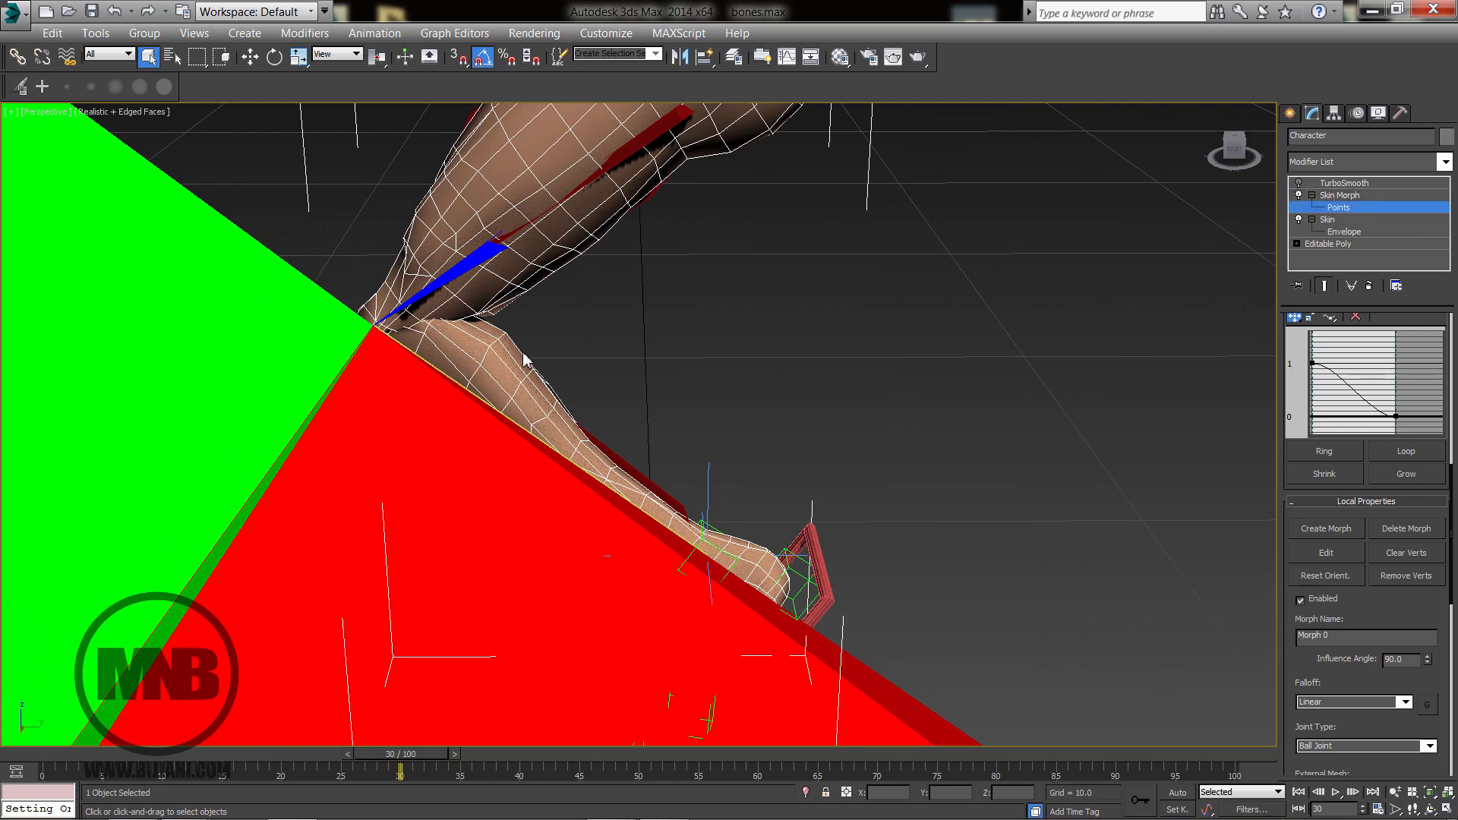
{"action": "left_click_drag", "start_coordinate": [408, 756], "coordinate": [100, 756]}
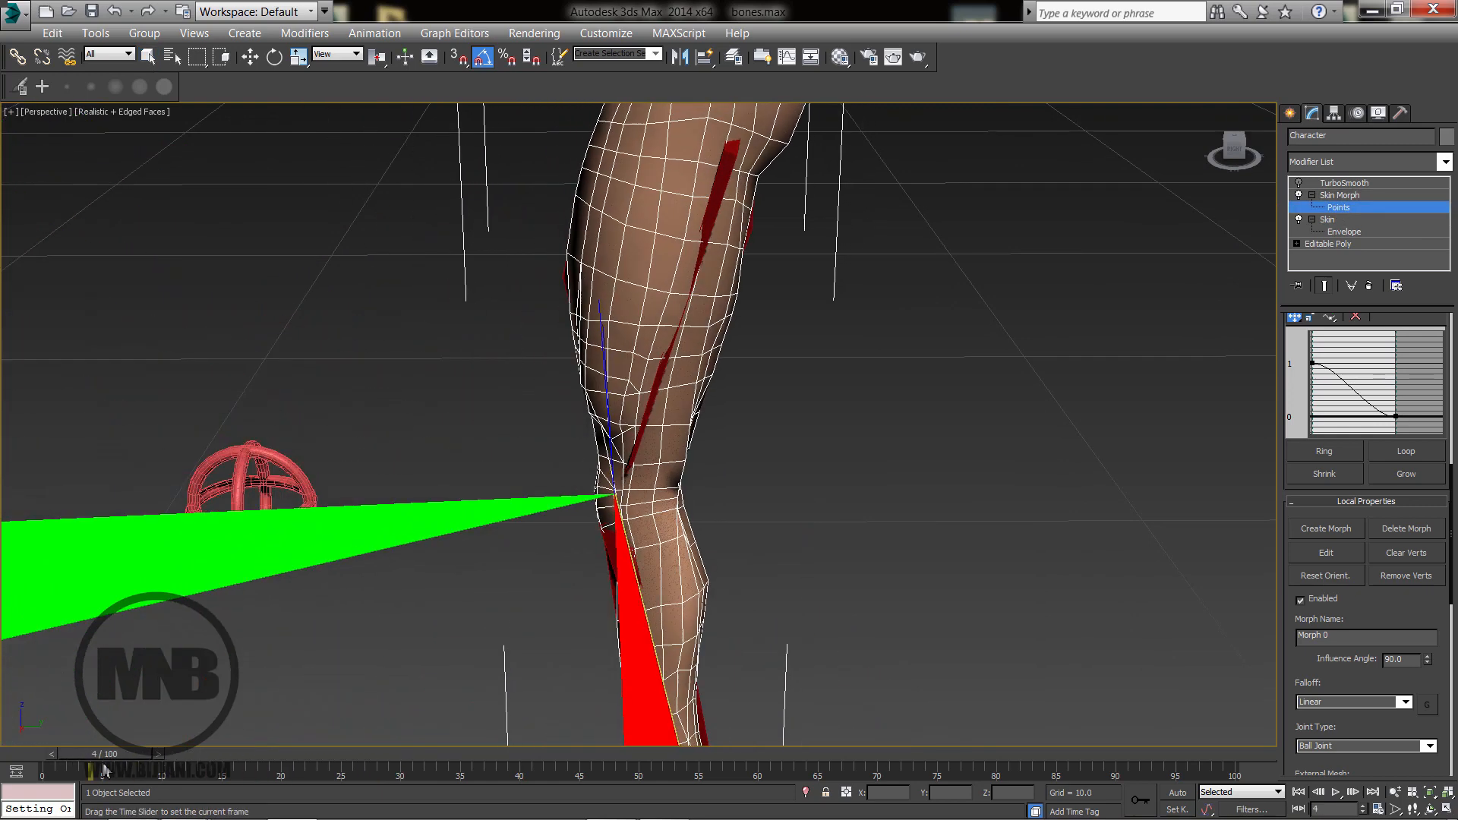
{"action": "left_click_drag", "start_coordinate": [694, 618], "coordinate": [692, 618]}
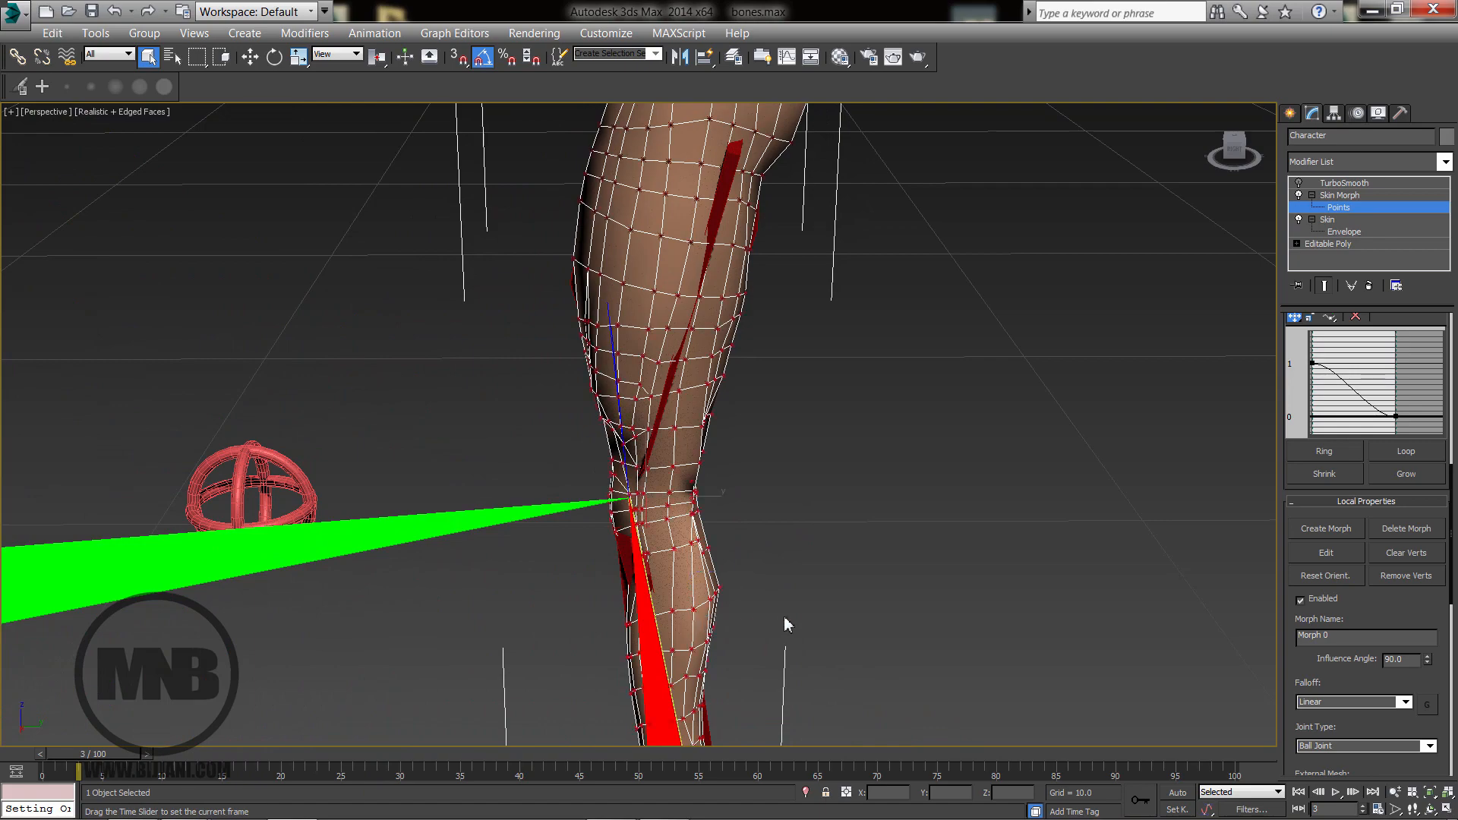
{"action": "middle_click_drag", "start_coordinate": [784, 622], "coordinate": [837, 592], "text": "alt"}
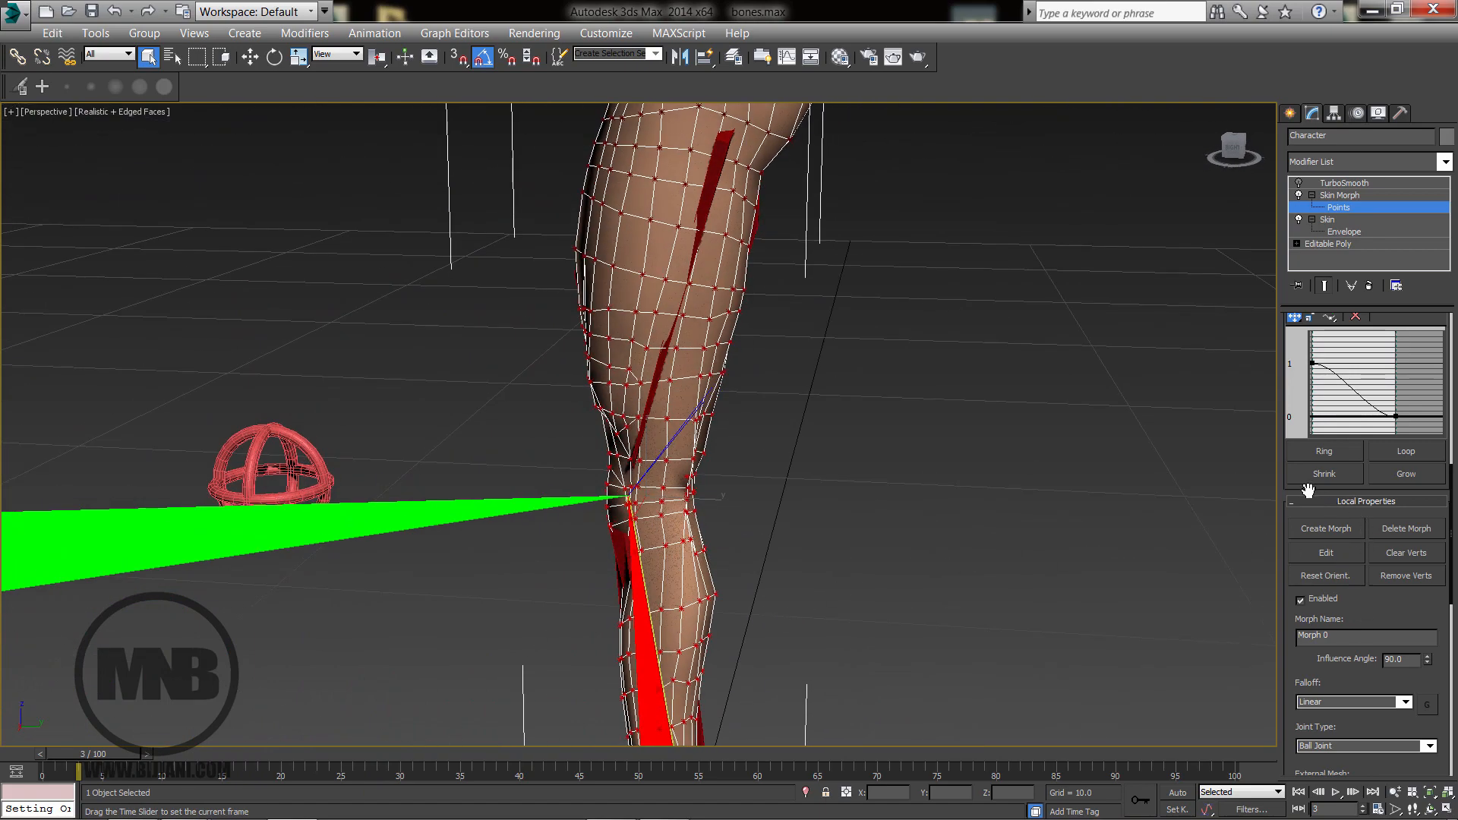
Set the soft selection radius for the calf points to 1.0.
{"action": "scroll", "coordinate": [1406, 532], "scroll_direction": "up", "scroll_amount": 5}
{"action": "left_click", "coordinate": [1435, 518]}
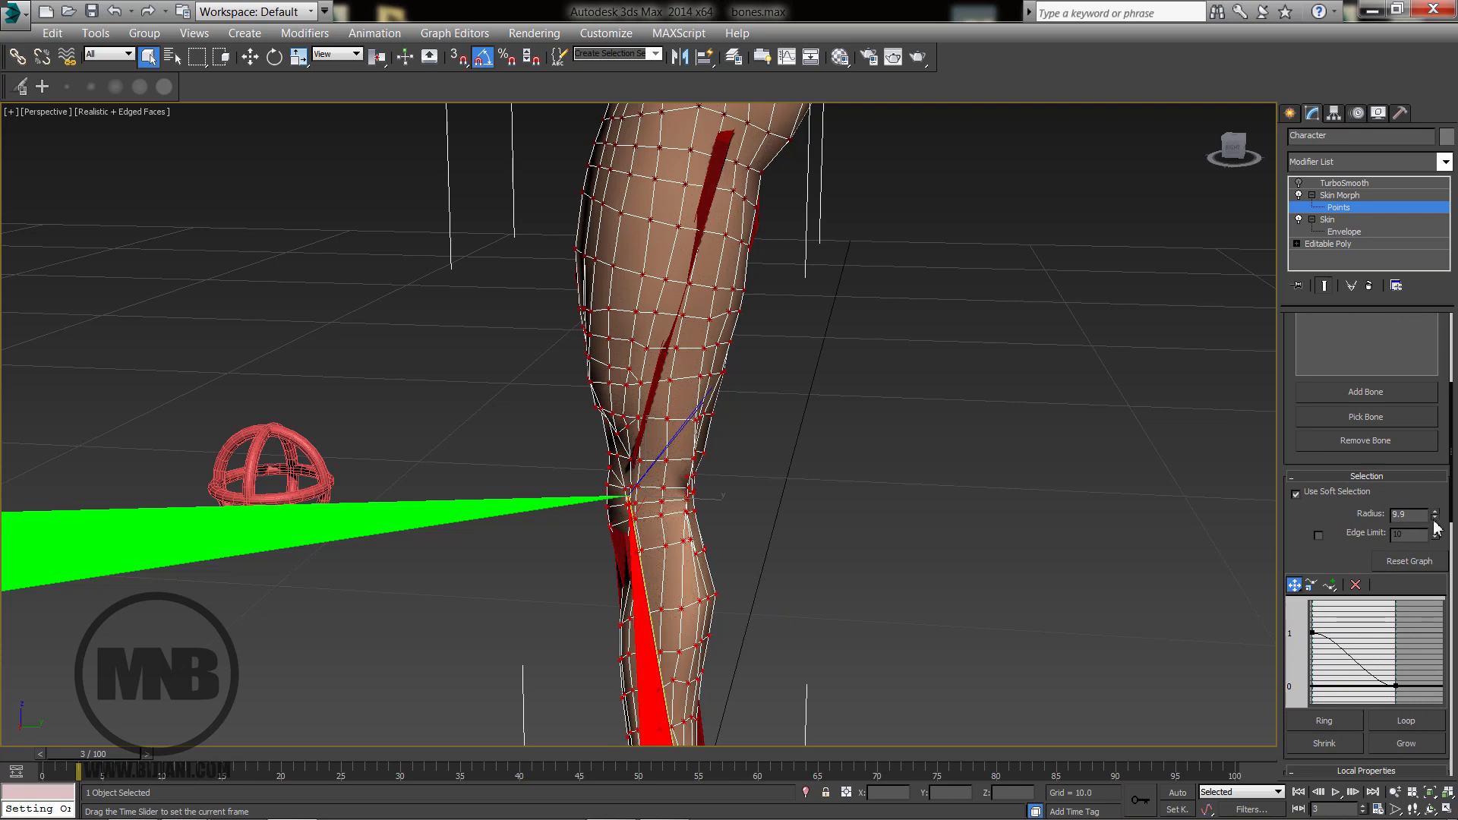
{"action": "left_click_drag", "start_coordinate": [1429, 562], "coordinate": [1424, 583]}
{"action": "middle_click_drag", "start_coordinate": [865, 518], "coordinate": [873, 436]}
{"action": "left_click", "coordinate": [1436, 519]}
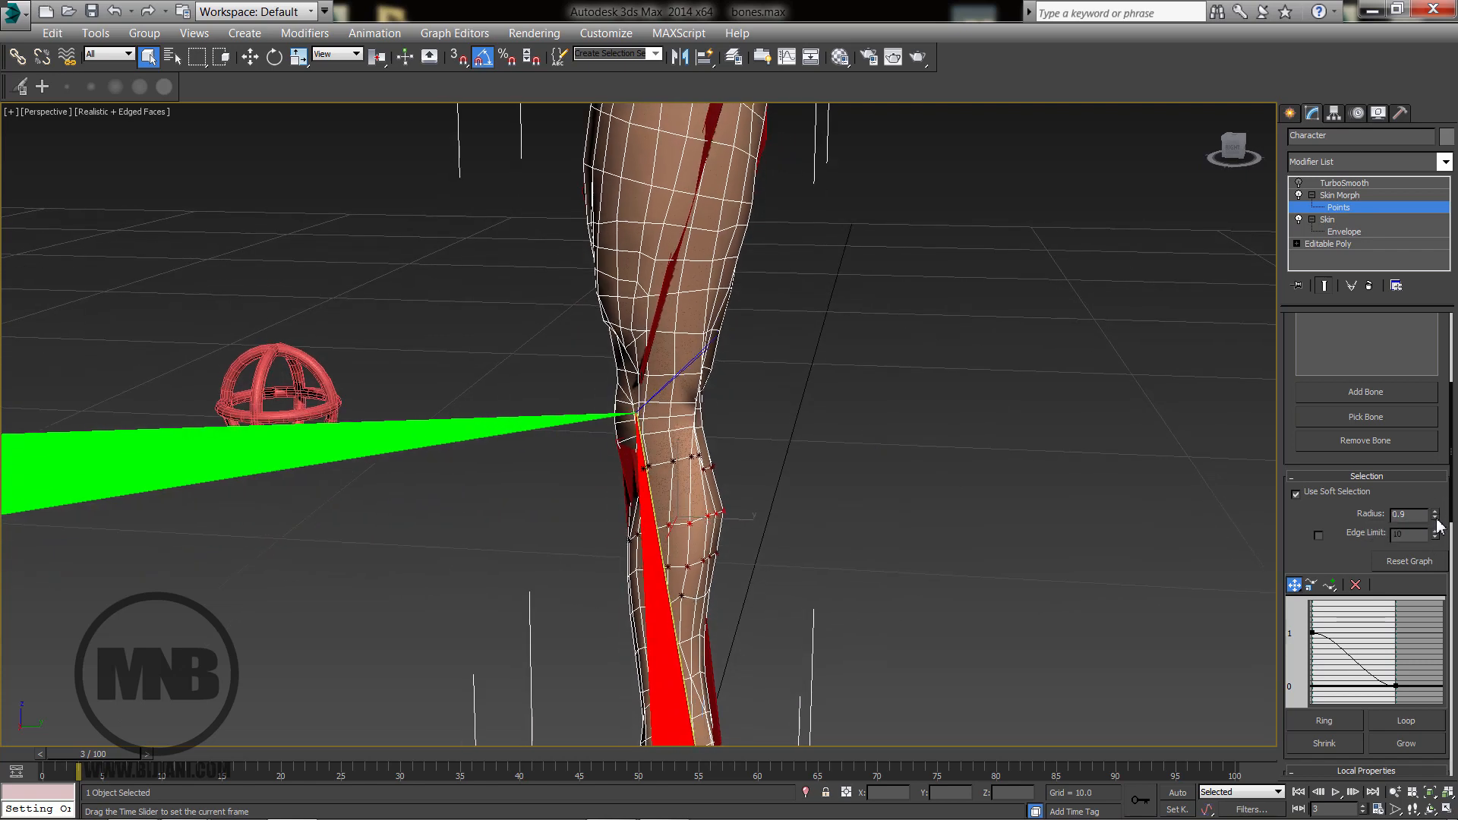
{"action": "left_click", "coordinate": [1436, 518]}
{"action": "left_click", "coordinate": [1435, 519]}
{"action": "left_click", "coordinate": [1435, 519]}
{"action": "left_click", "coordinate": [1436, 519]}
{"action": "left_click", "coordinate": [1436, 514]}
{"action": "mouse_move", "coordinate": [902, 545]}
{"action": "middle_mouse_down", "text": "alt"}
{"action": "mouse_move", "coordinate": [736, 547]}
{"action": "mouse_move", "coordinate": [931, 544]}
{"action": "middle_mouse_up", "text": "alt"}
{"action": "left_click", "coordinate": [1436, 512]}
{"action": "left_click", "coordinate": [1435, 513]}
{"action": "left_click", "coordinate": [1435, 513]}
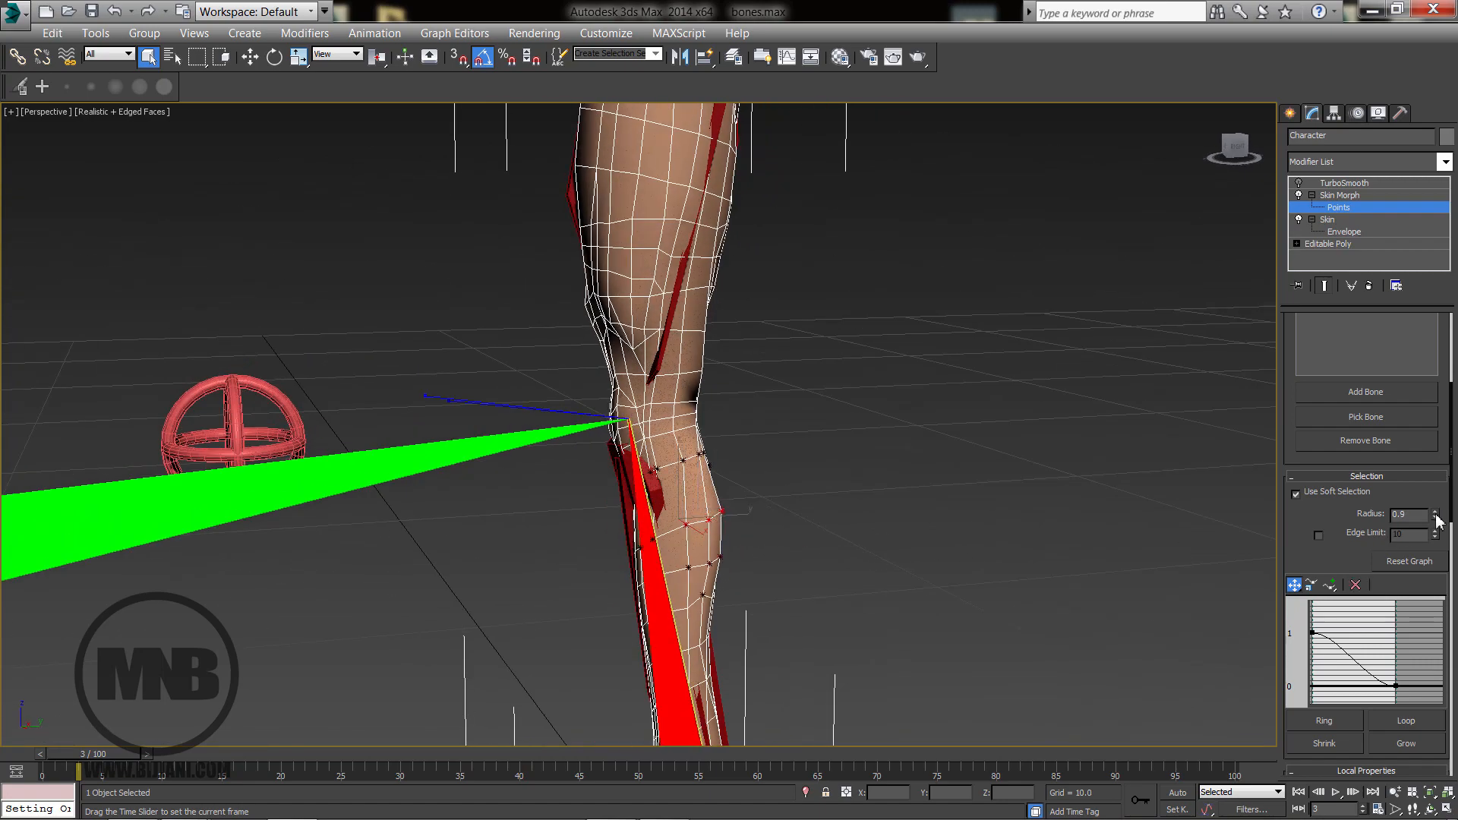
{"action": "type", "text": "1"}
{"action": "key", "text": "Return"}
Select the points at the calf's bulge in the Left view and restore the full-size perspective view.
{"action": "middle_click_drag", "start_coordinate": [828, 566], "coordinate": [804, 545], "text": "alt"}
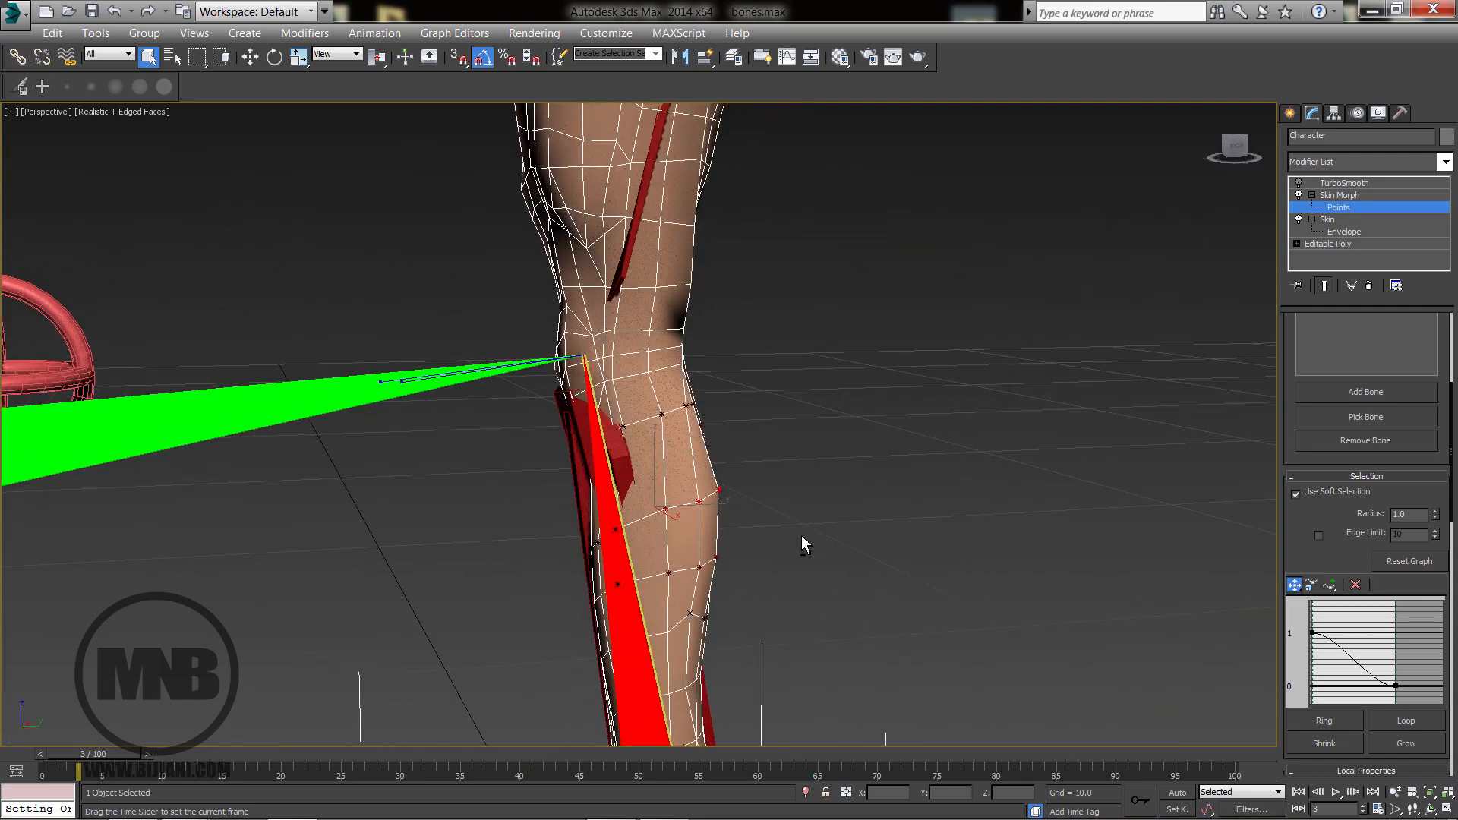
{"action": "key", "text": "alt+w"}
{"action": "scroll", "coordinate": [335, 571], "scroll_direction": "down", "scroll_amount": 10}
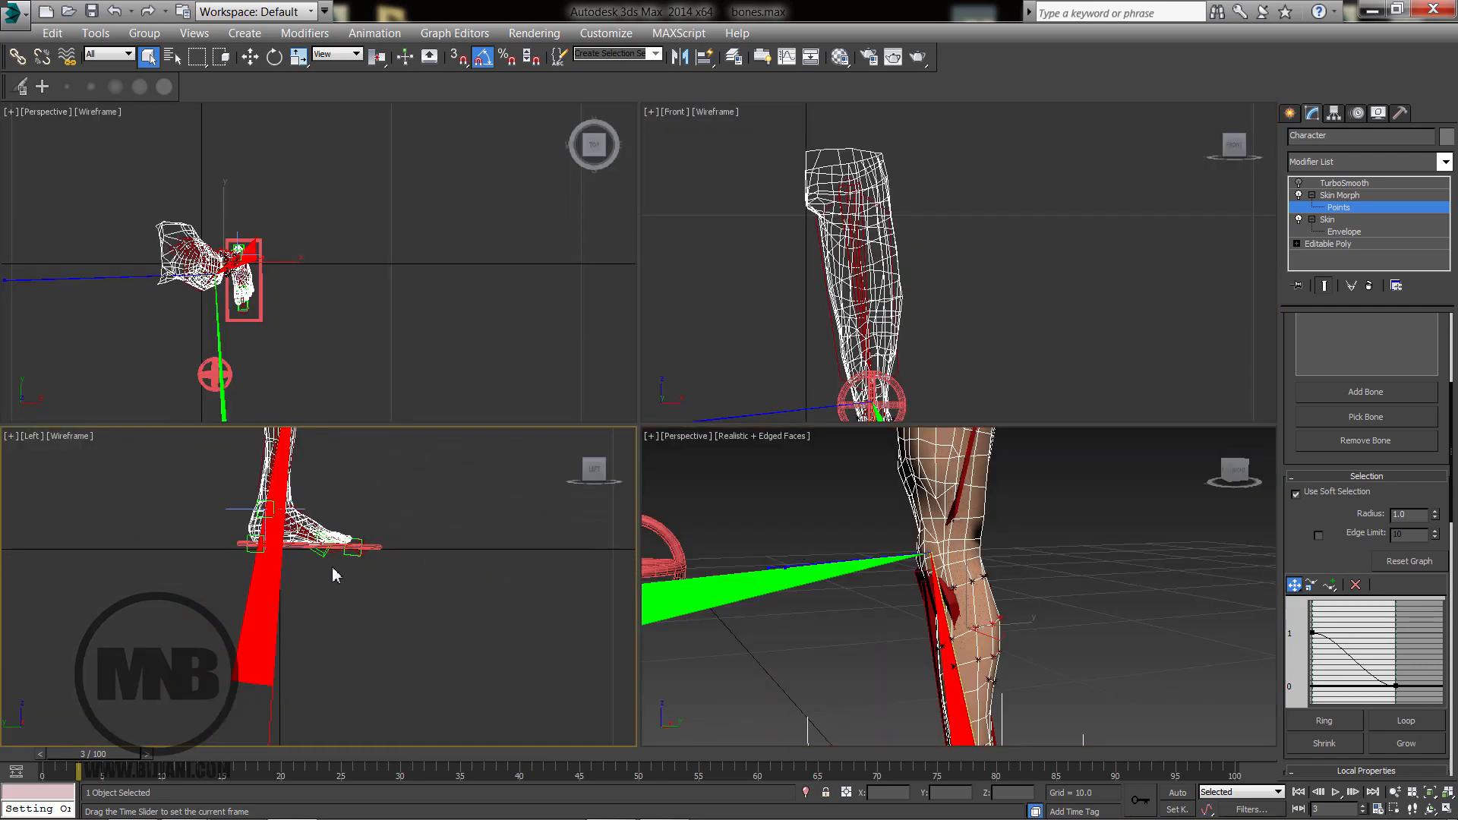
{"action": "middle_click_drag", "start_coordinate": [360, 553], "coordinate": [354, 606]}
{"action": "scroll", "coordinate": [352, 605], "scroll_direction": "up", "scroll_amount": 11}
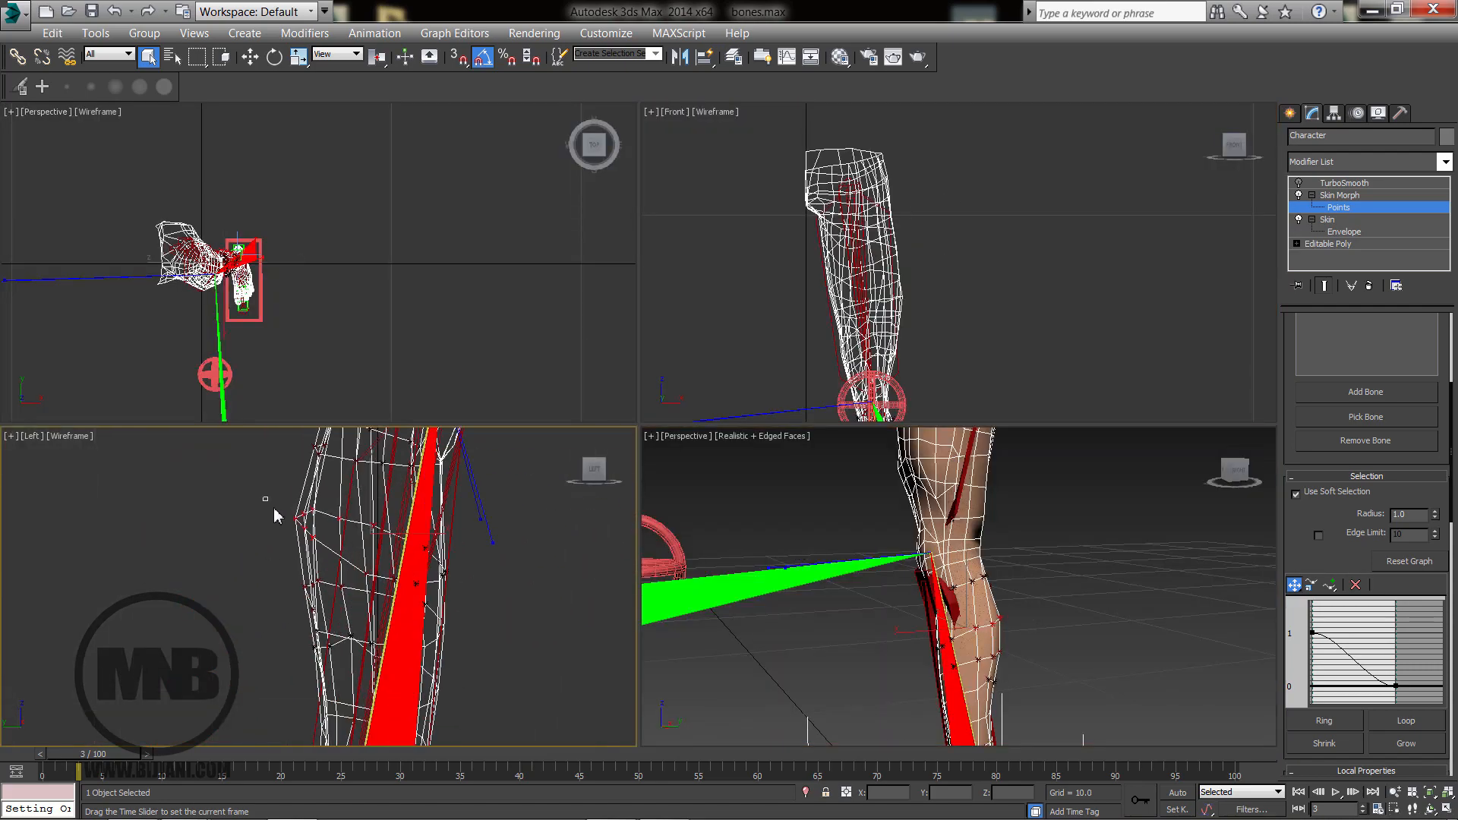
{"action": "left_click_drag", "start_coordinate": [327, 549], "coordinate": [325, 545]}
{"action": "right_click", "coordinate": [850, 641]}
{"action": "key", "text": "alt+w"}
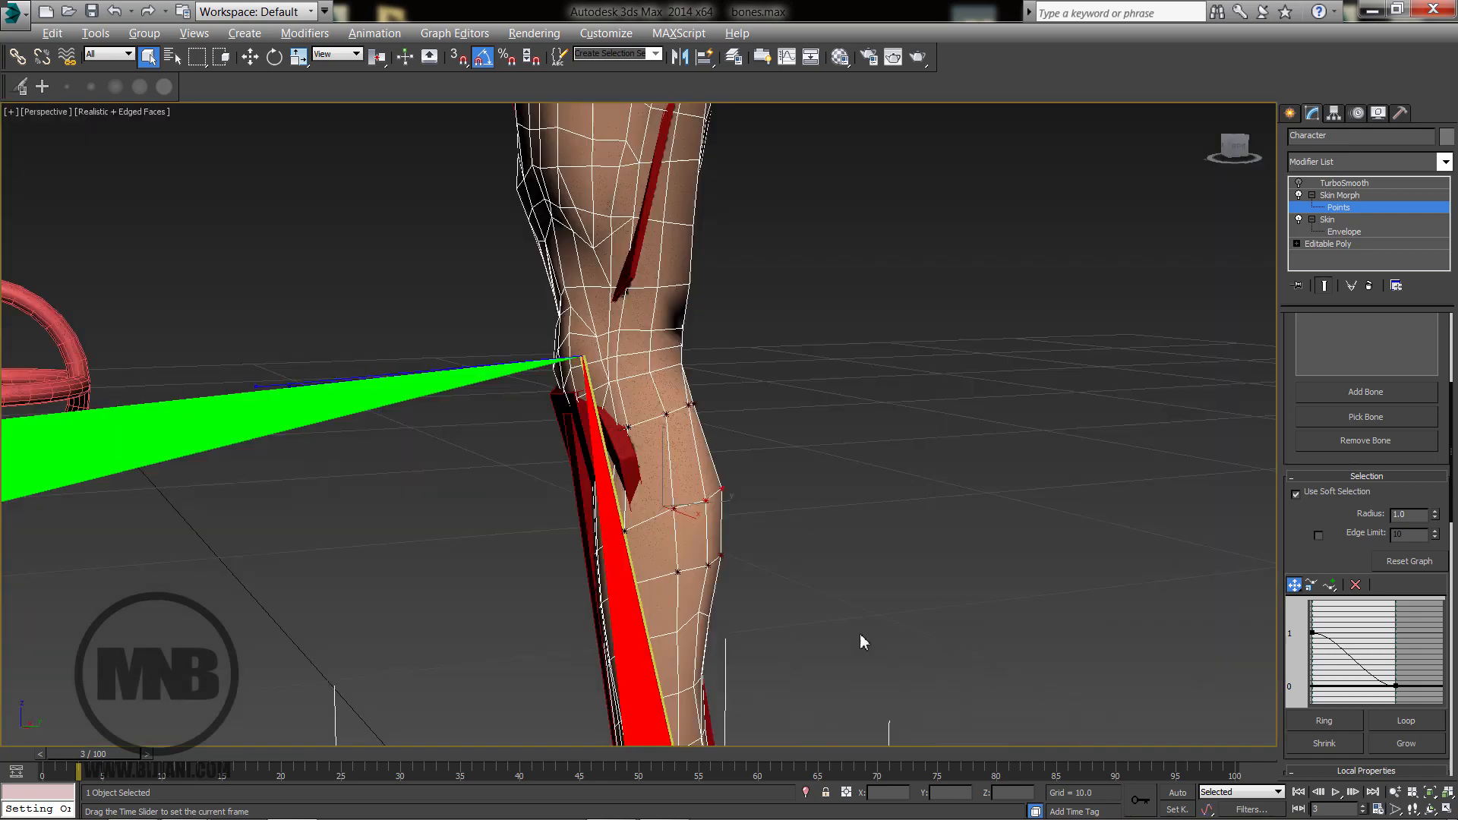
Move the animation to frame 30 and open Morph 0 of the lower leg bone for editing.
{"action": "middle_click_drag", "start_coordinate": [777, 530], "coordinate": [627, 635], "text": "alt"}
{"action": "scroll", "coordinate": [760, 532], "scroll_direction": "down", "scroll_amount": 8}
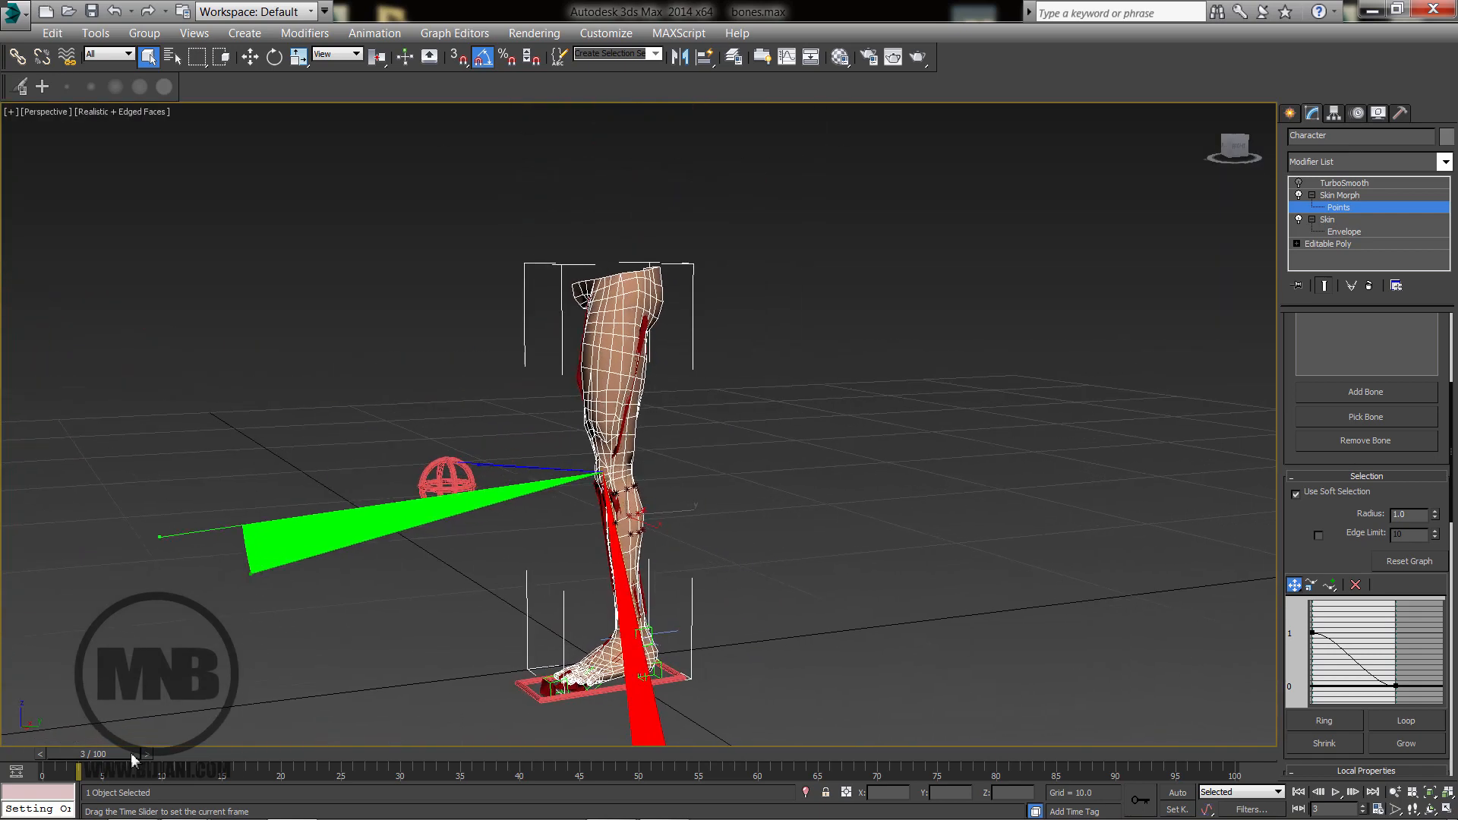
{"action": "left_click_drag", "start_coordinate": [132, 760], "coordinate": [436, 756]}
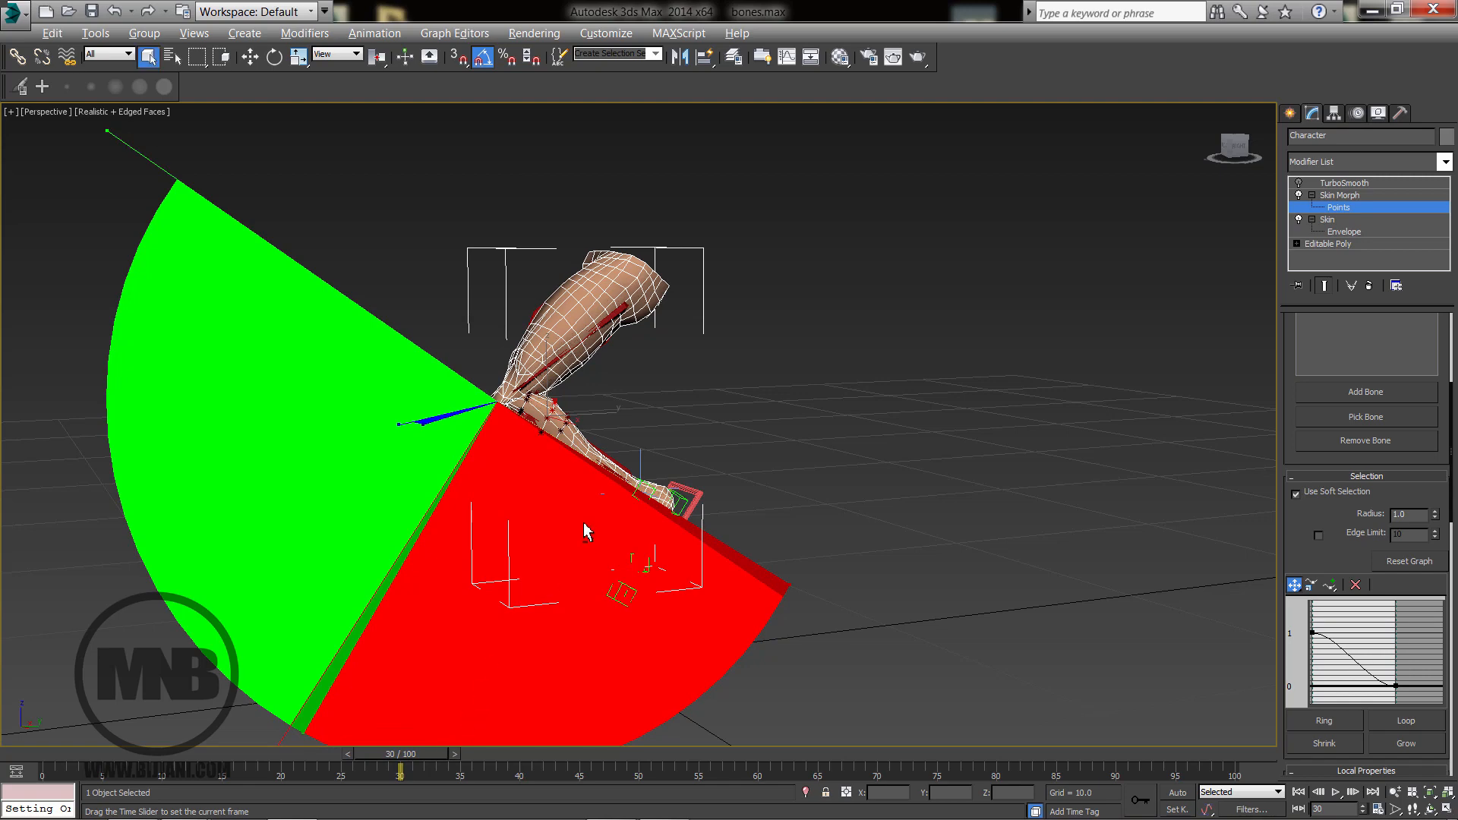
{"action": "scroll", "coordinate": [574, 475], "scroll_direction": "up", "scroll_amount": 5}
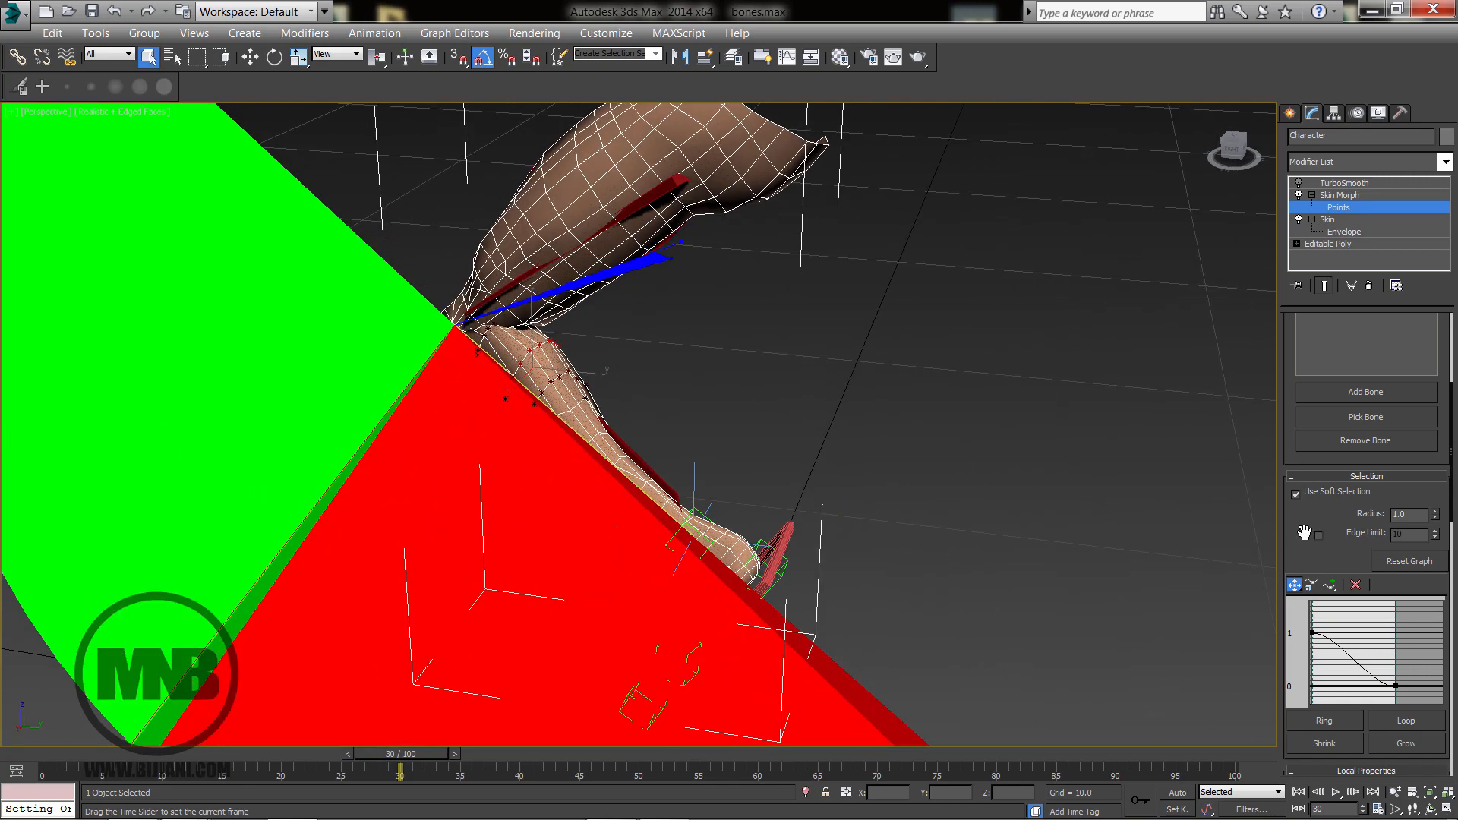
{"action": "left_click_drag", "start_coordinate": [1304, 533], "coordinate": [1304, 184]}
{"action": "middle_click_drag", "start_coordinate": [872, 405], "coordinate": [927, 469]}
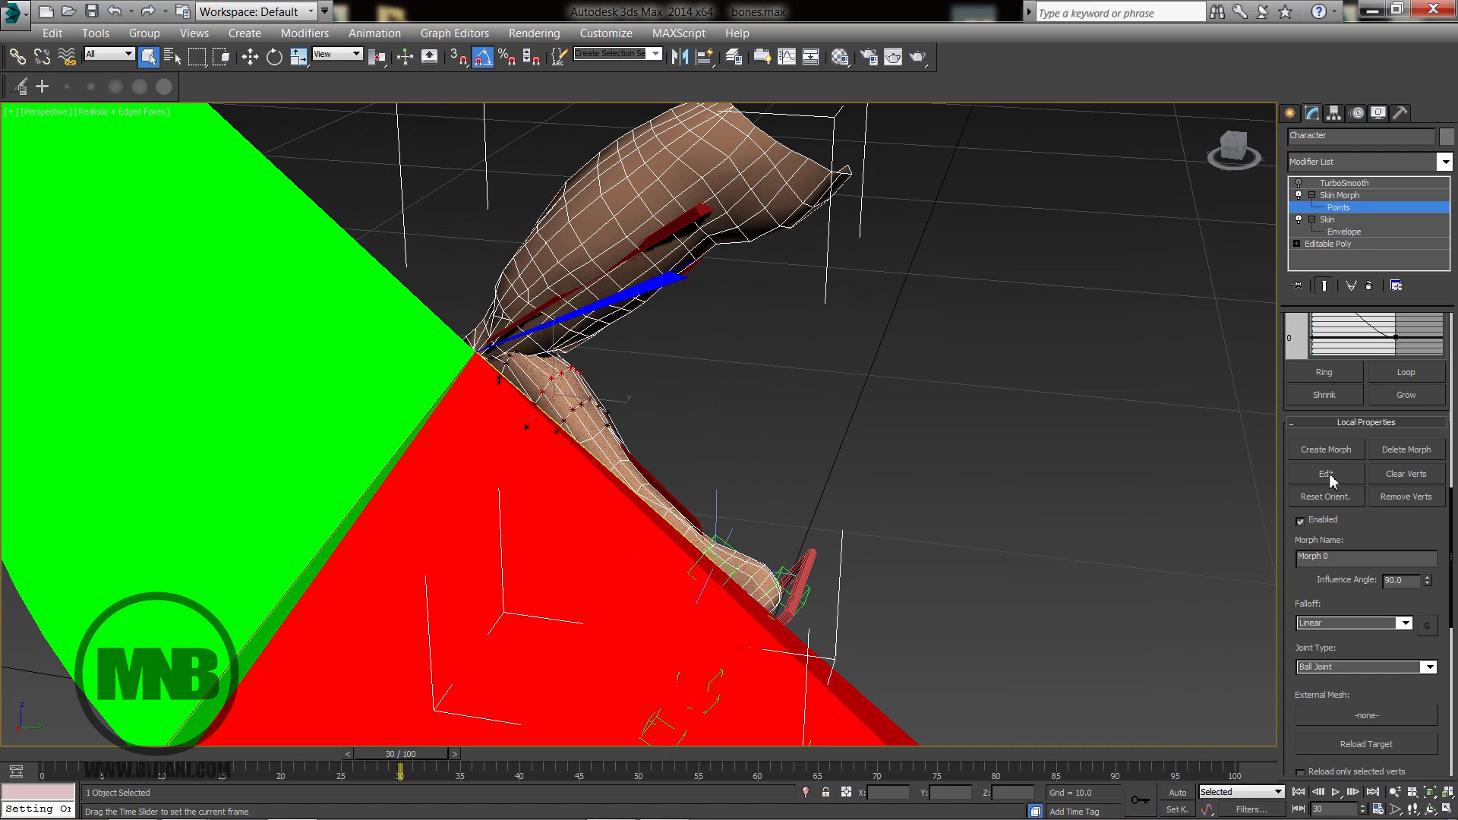
{"action": "left_click", "coordinate": [1334, 477]}
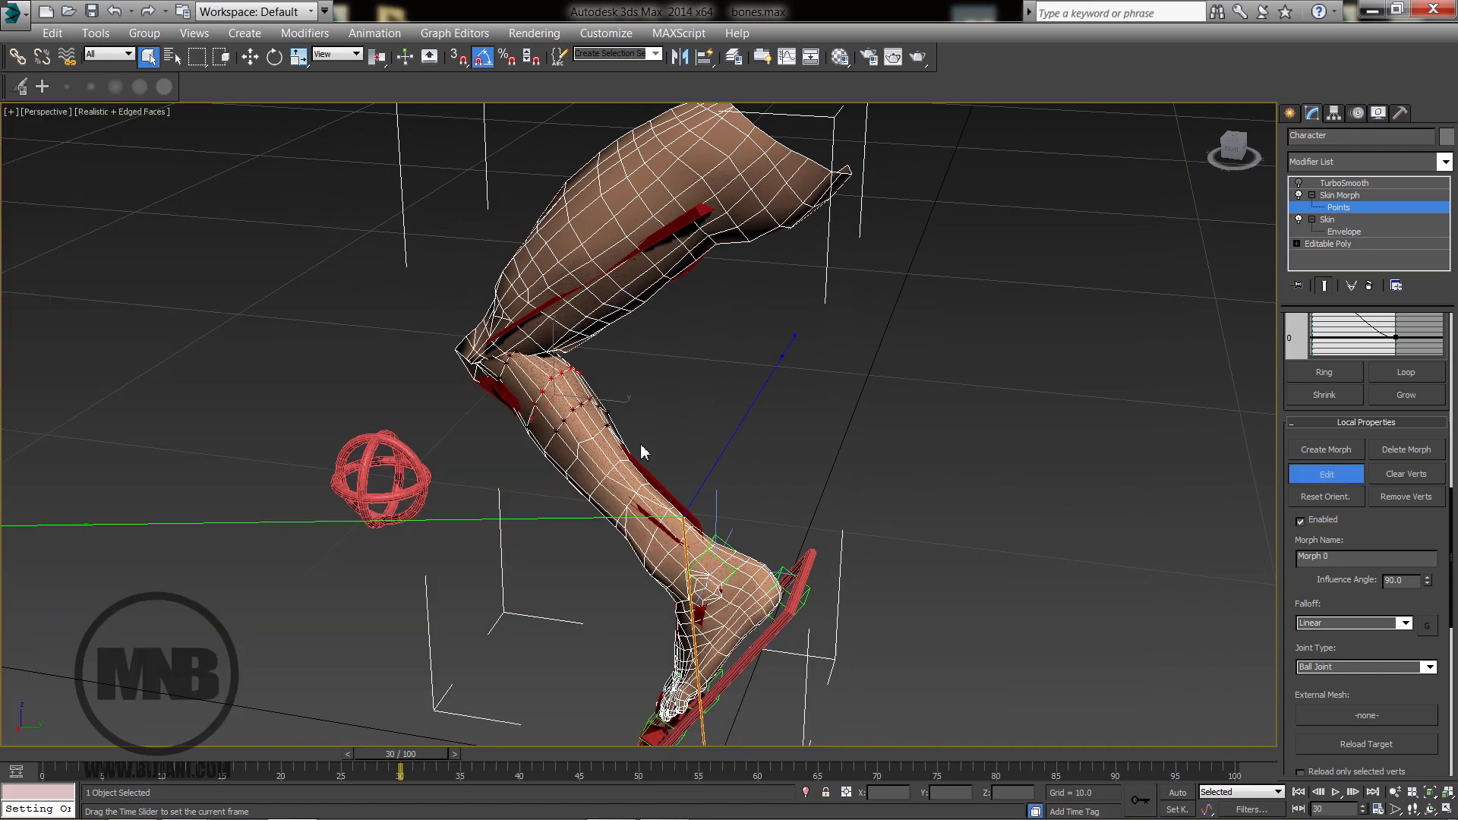
Try to pull the soft-selected points on the back of the calf outward to bulge the muscle in Morph 0.
{"action": "mouse_move", "coordinate": [641, 449]}
{"action": "middle_mouse_down", "text": "alt"}
{"action": "mouse_move", "coordinate": [668, 436]}
{"action": "mouse_move", "coordinate": [641, 436]}
{"action": "mouse_move", "coordinate": [662, 444]}
{"action": "middle_mouse_up", "text": "alt"}
{"action": "key", "text": "w"}
{"action": "scroll", "coordinate": [646, 432], "scroll_direction": "up", "scroll_amount": 4}
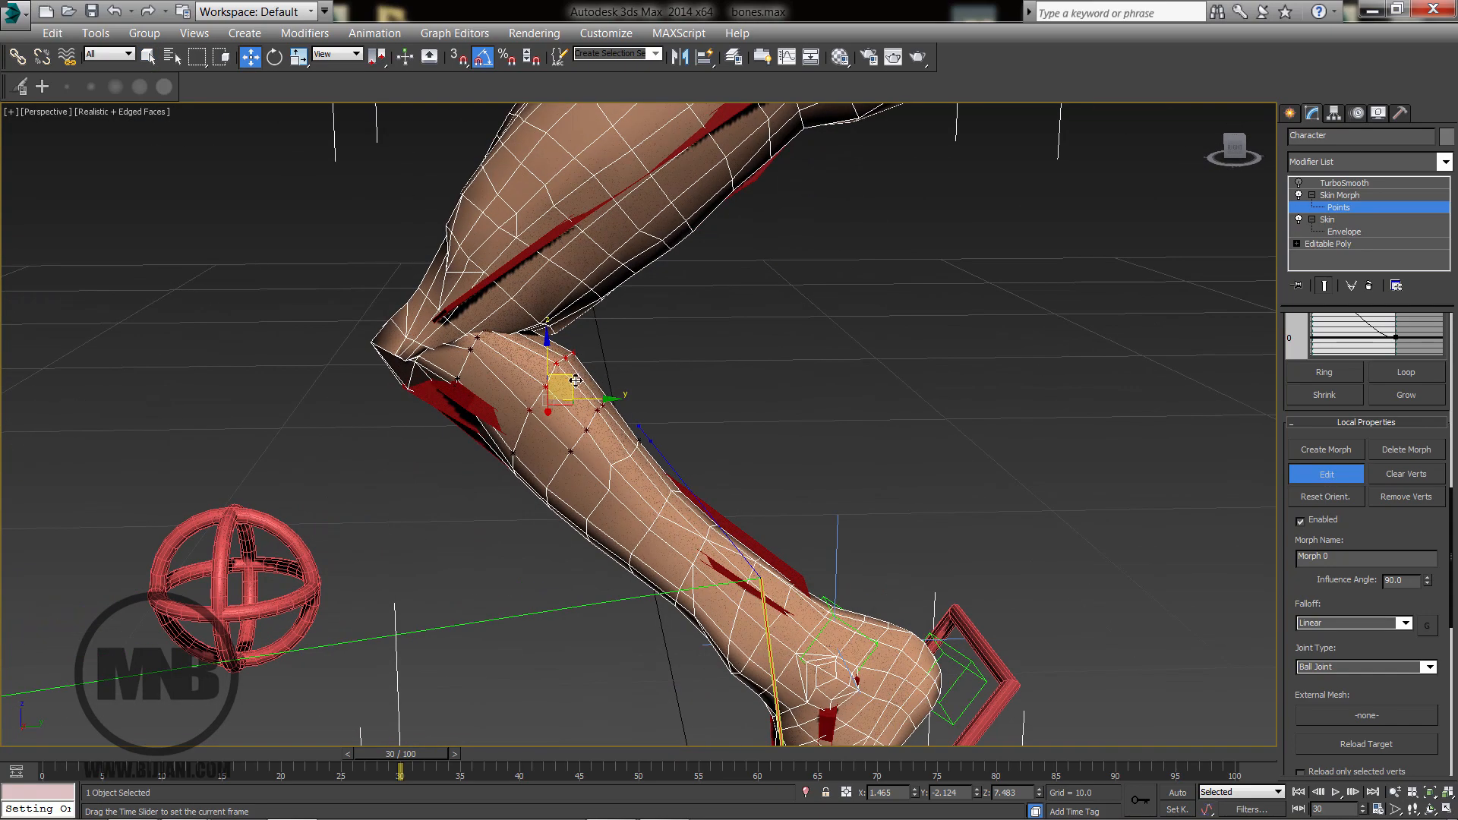
{"action": "left_click_drag", "start_coordinate": [574, 380], "coordinate": [591, 369]}
{"action": "middle_click_drag", "start_coordinate": [602, 381], "coordinate": [650, 439], "text": "alt"}
{"action": "left_click_drag", "start_coordinate": [649, 432], "coordinate": [717, 457]}
{"action": "middle_click_drag", "start_coordinate": [717, 460], "coordinate": [682, 411], "text": "alt"}
{"action": "left_click", "coordinate": [633, 381]}
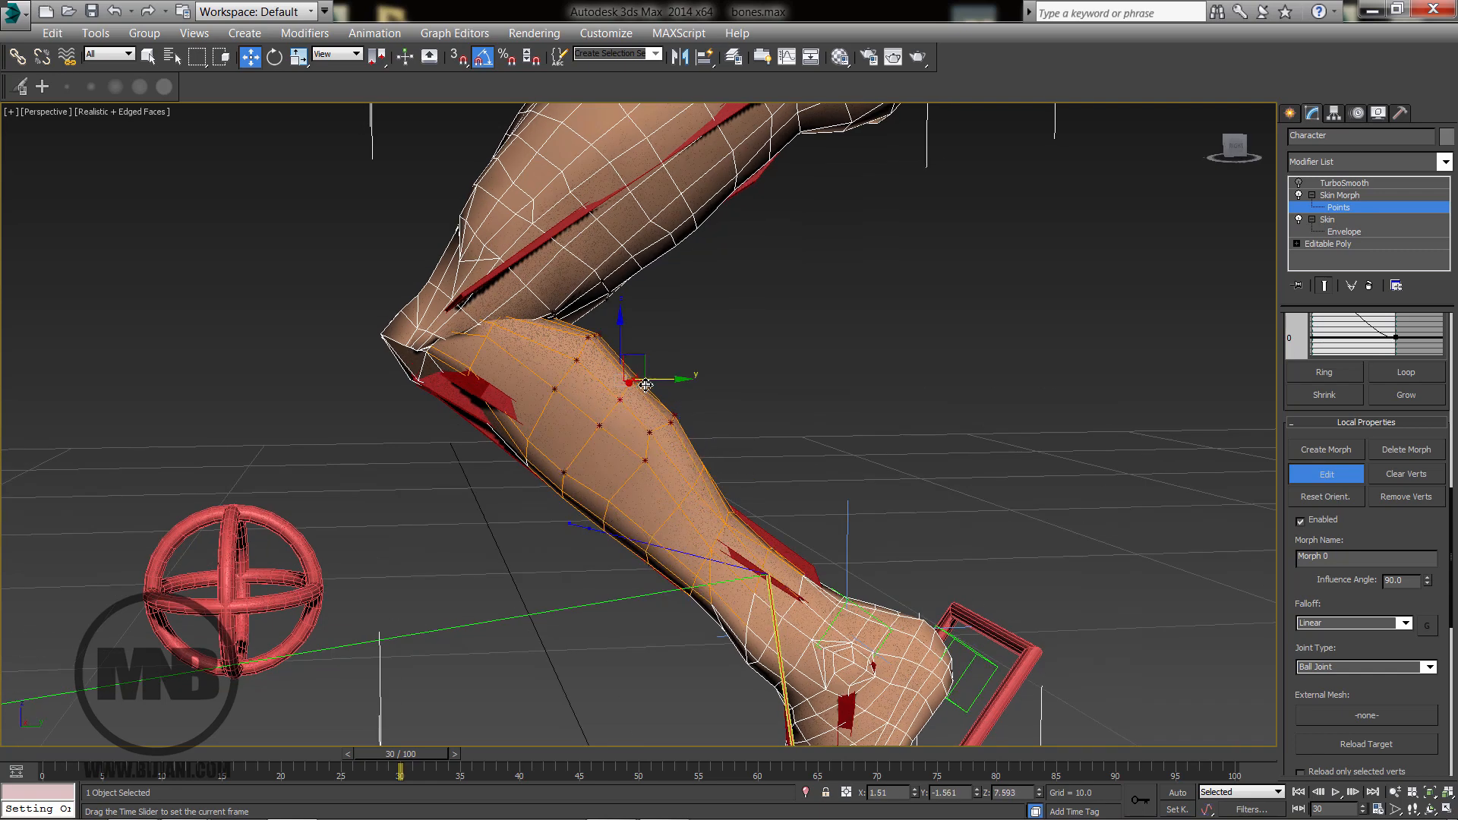
{"action": "left_click_drag", "start_coordinate": [648, 380], "coordinate": [658, 388]}
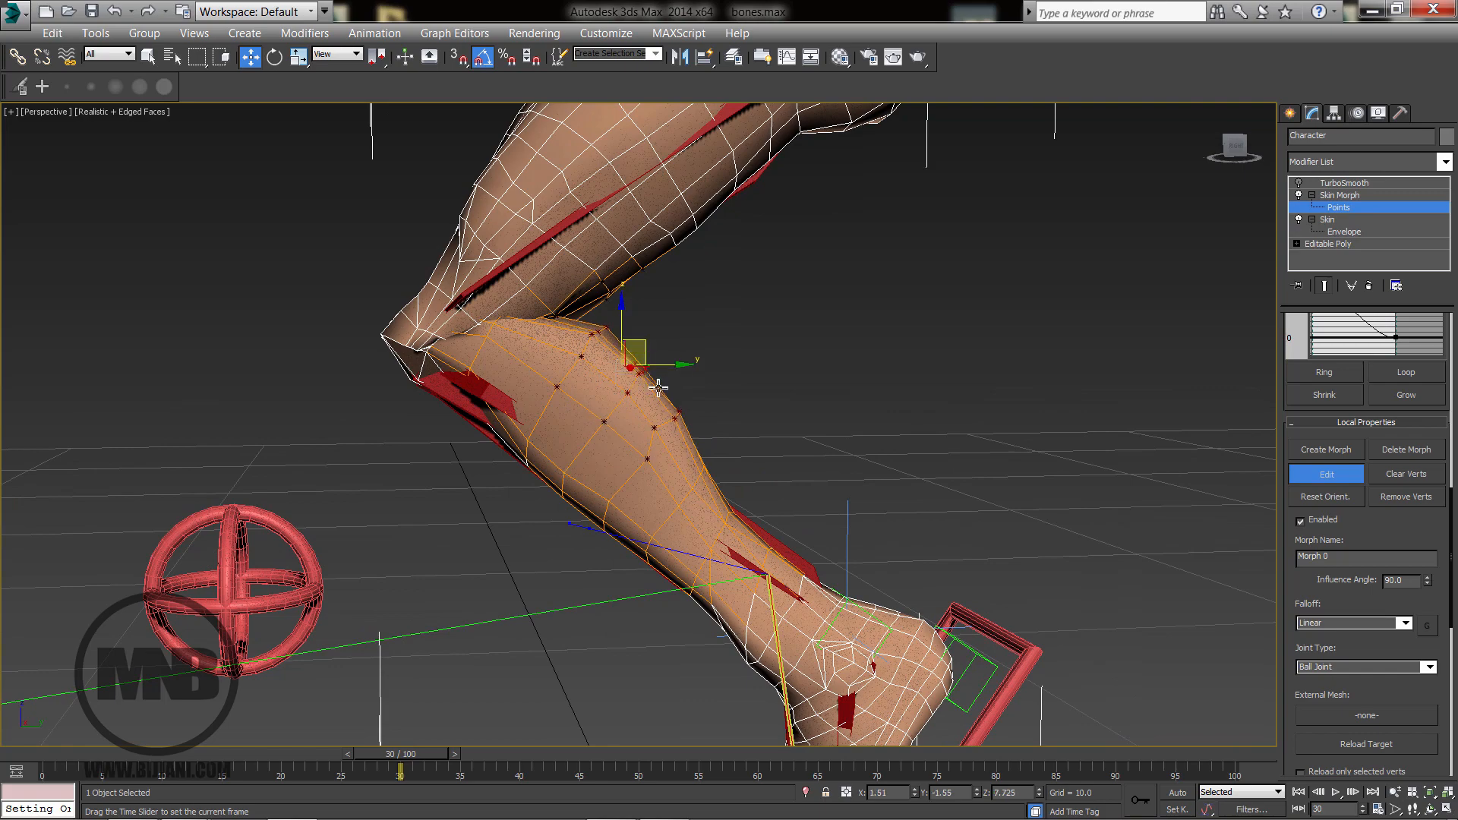
{"action": "middle_click_drag", "start_coordinate": [679, 380], "coordinate": [678, 369], "text": "alt"}
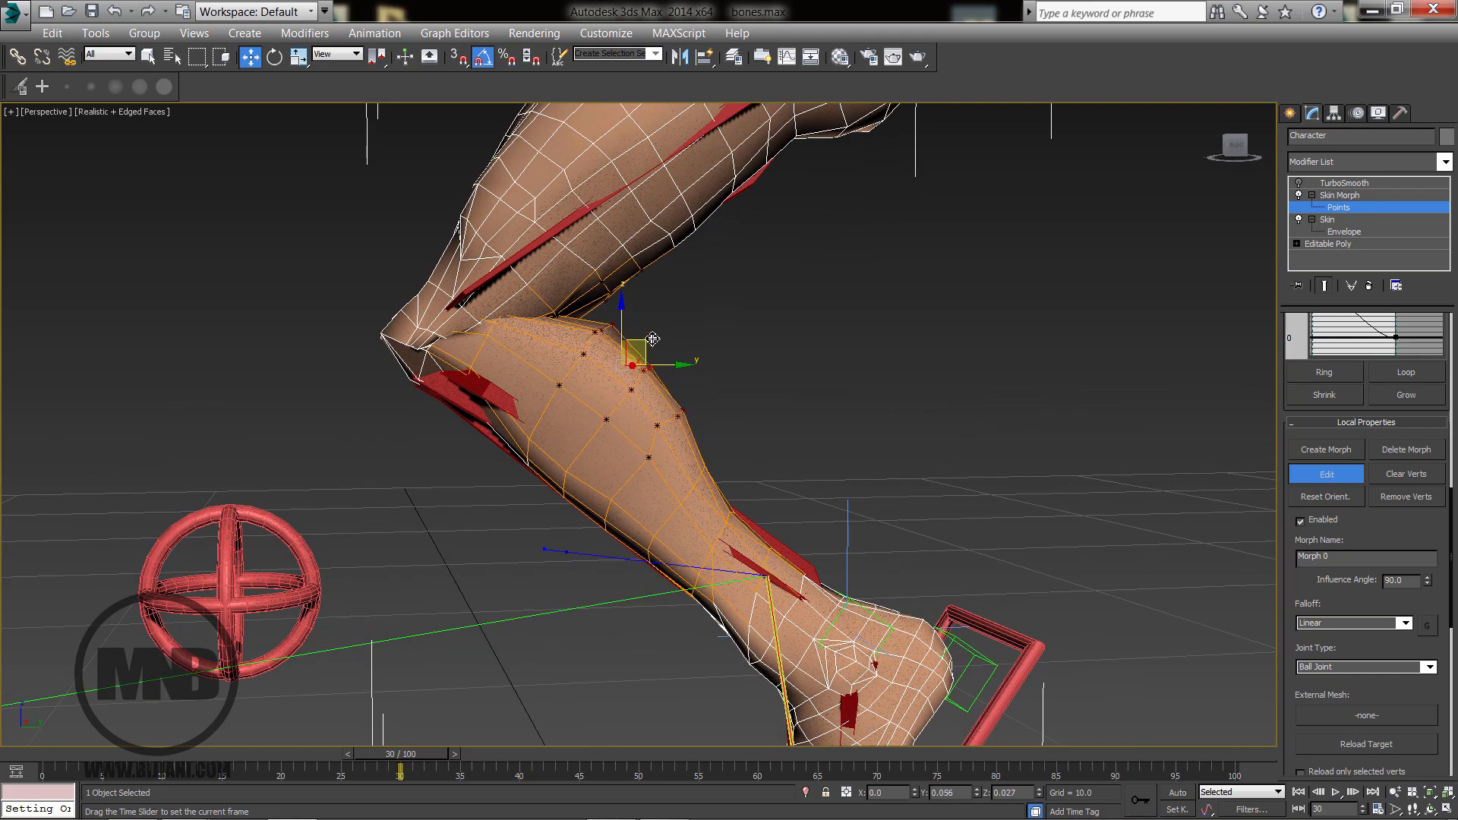
{"action": "left_click_drag", "start_coordinate": [653, 338], "coordinate": [653, 340]}
Try to shape the opposite side of the calf and its lower part by moving points in Morph 0.
{"action": "middle_click_drag", "start_coordinate": [653, 339], "coordinate": [503, 372], "text": "alt"}
{"action": "left_click_drag", "start_coordinate": [606, 350], "coordinate": [605, 349]}
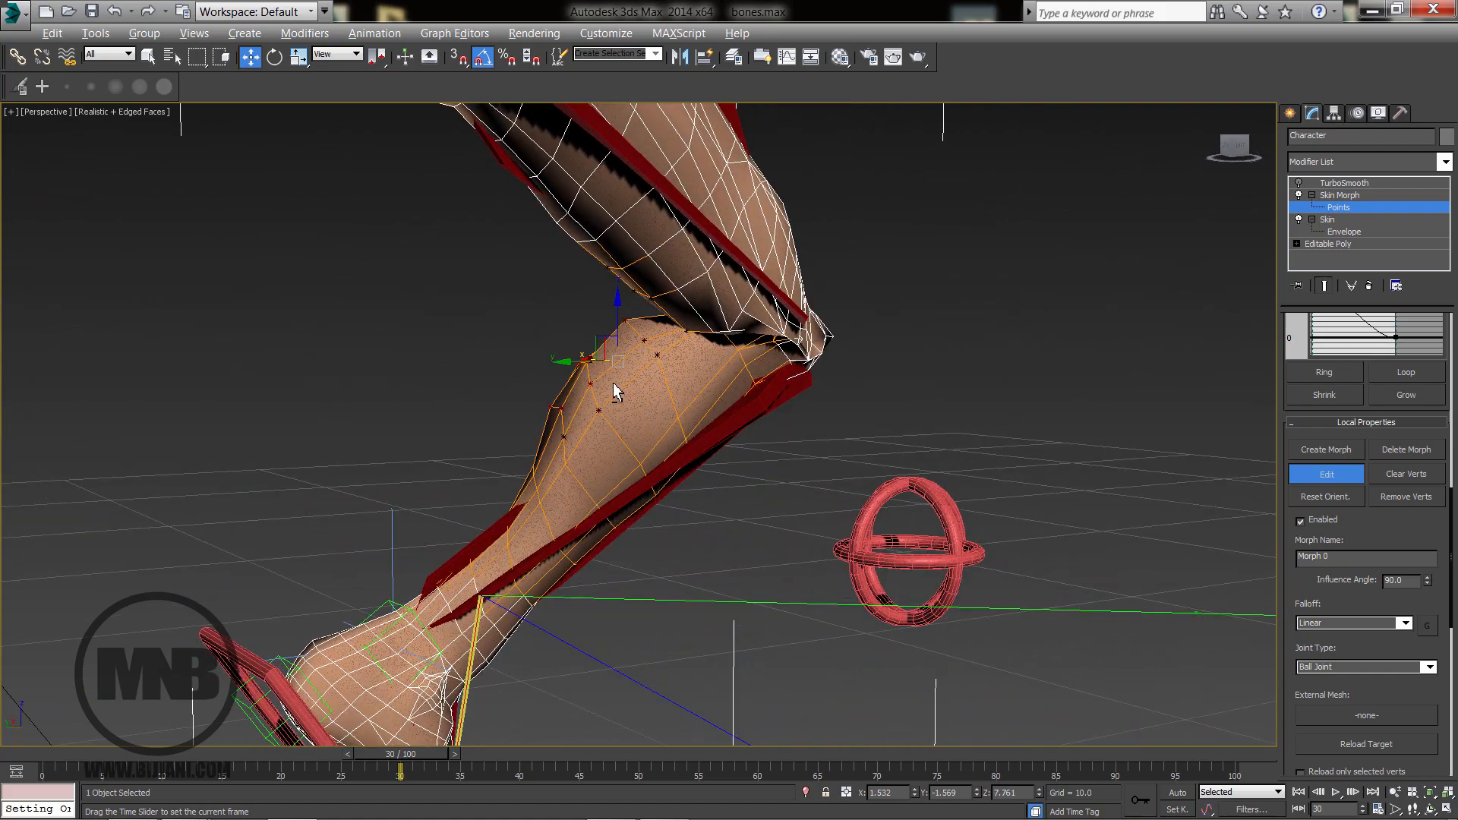
{"action": "middle_click_drag", "start_coordinate": [616, 391], "coordinate": [572, 423], "text": "alt"}
{"action": "left_click_drag", "start_coordinate": [565, 404], "coordinate": [578, 395]}
{"action": "middle_click_drag", "start_coordinate": [580, 390], "coordinate": [794, 461], "text": "alt"}
{"action": "left_click", "coordinate": [570, 413]}
{"action": "middle_click_drag", "start_coordinate": [570, 412], "coordinate": [538, 433], "text": "alt"}
{"action": "left_click_drag", "start_coordinate": [540, 421], "coordinate": [538, 421]}
{"action": "middle_click_drag", "start_coordinate": [537, 423], "coordinate": [727, 486], "text": "alt"}
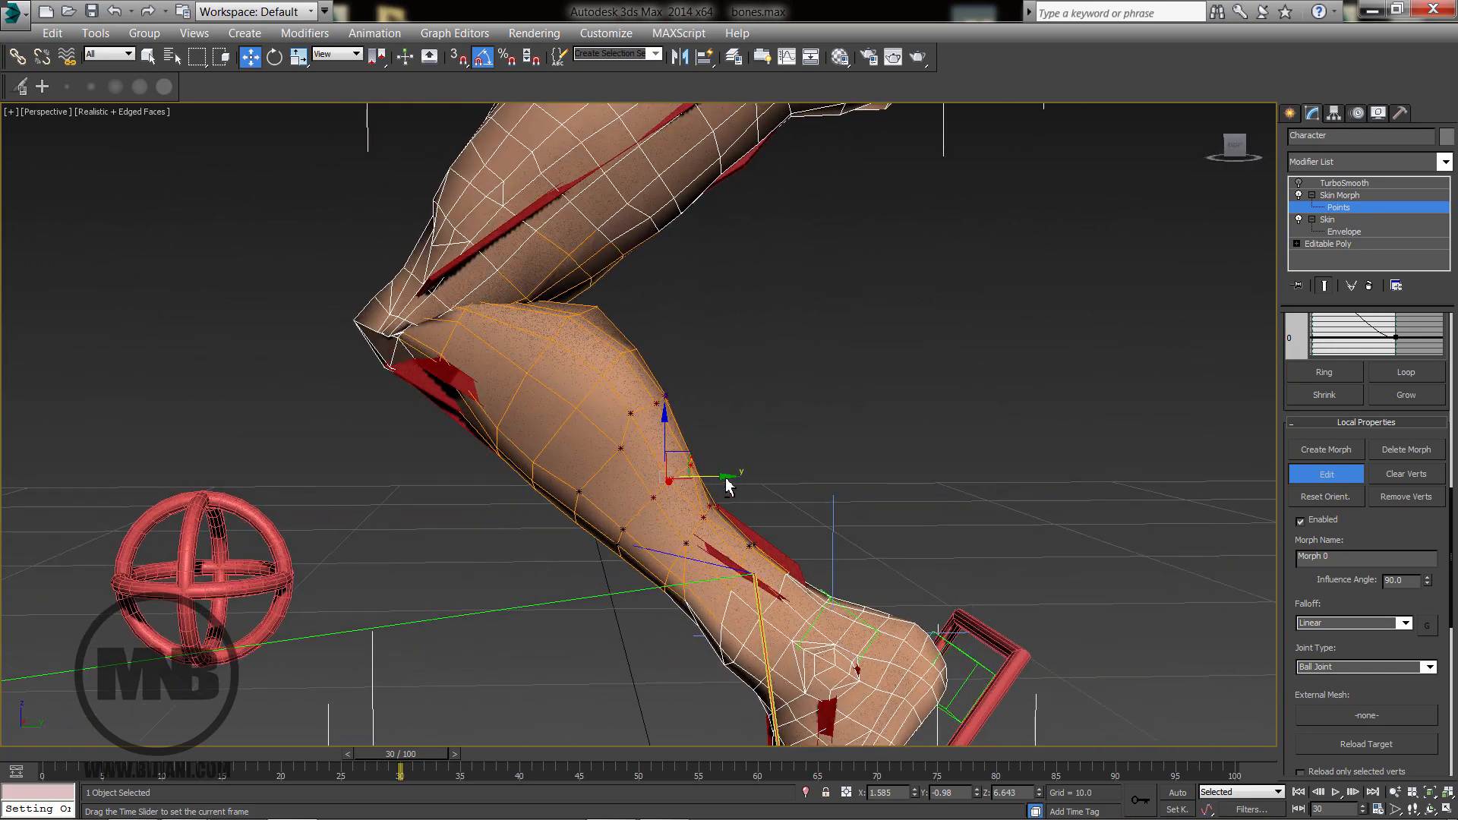
Toggle editing of Morph 0 off and on and compare the calf's shape at frames 30 and 40.
{"action": "left_click", "coordinate": [1325, 476]}
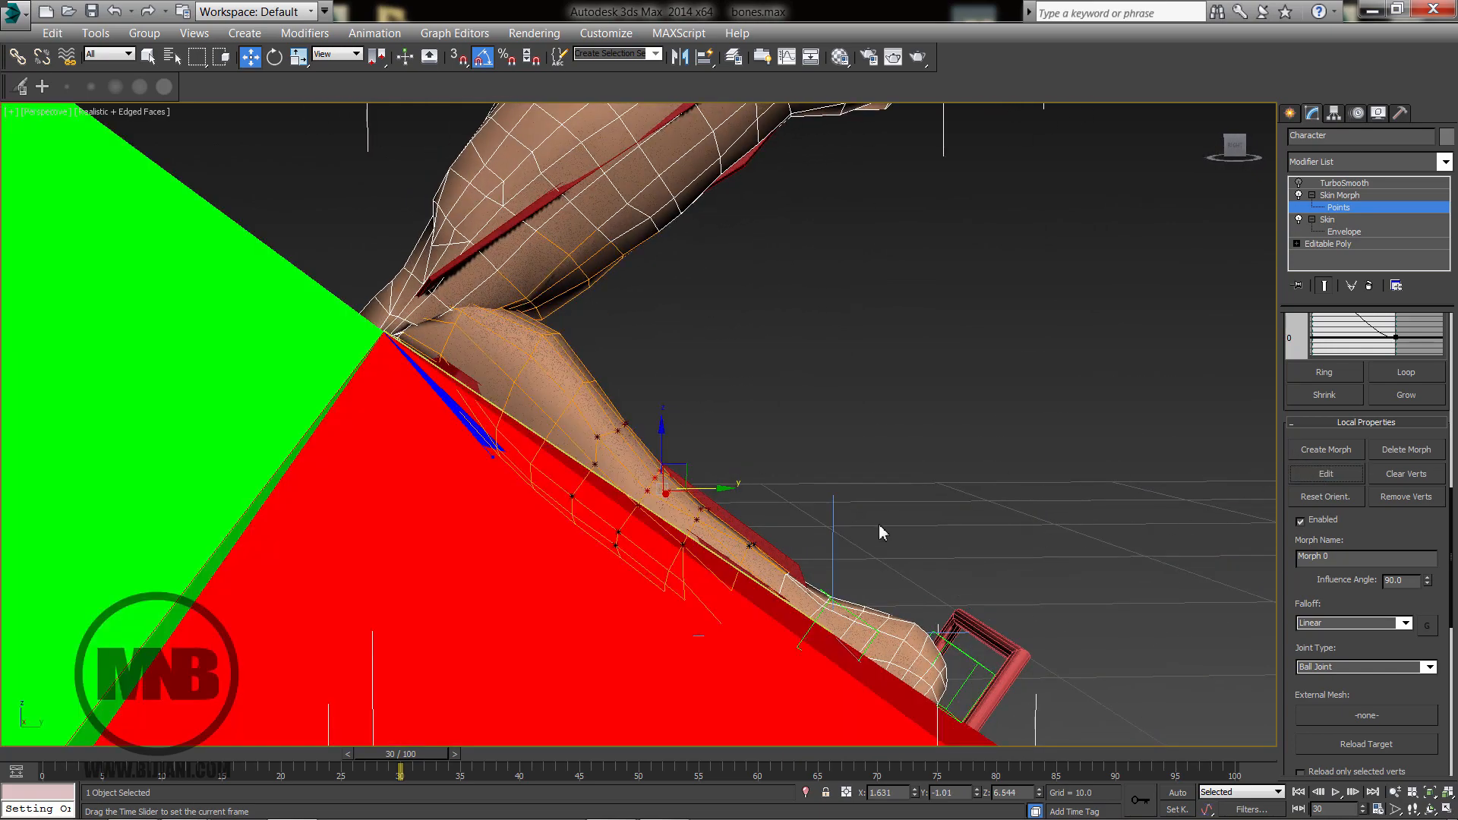
{"action": "left_click", "coordinate": [1328, 477]}
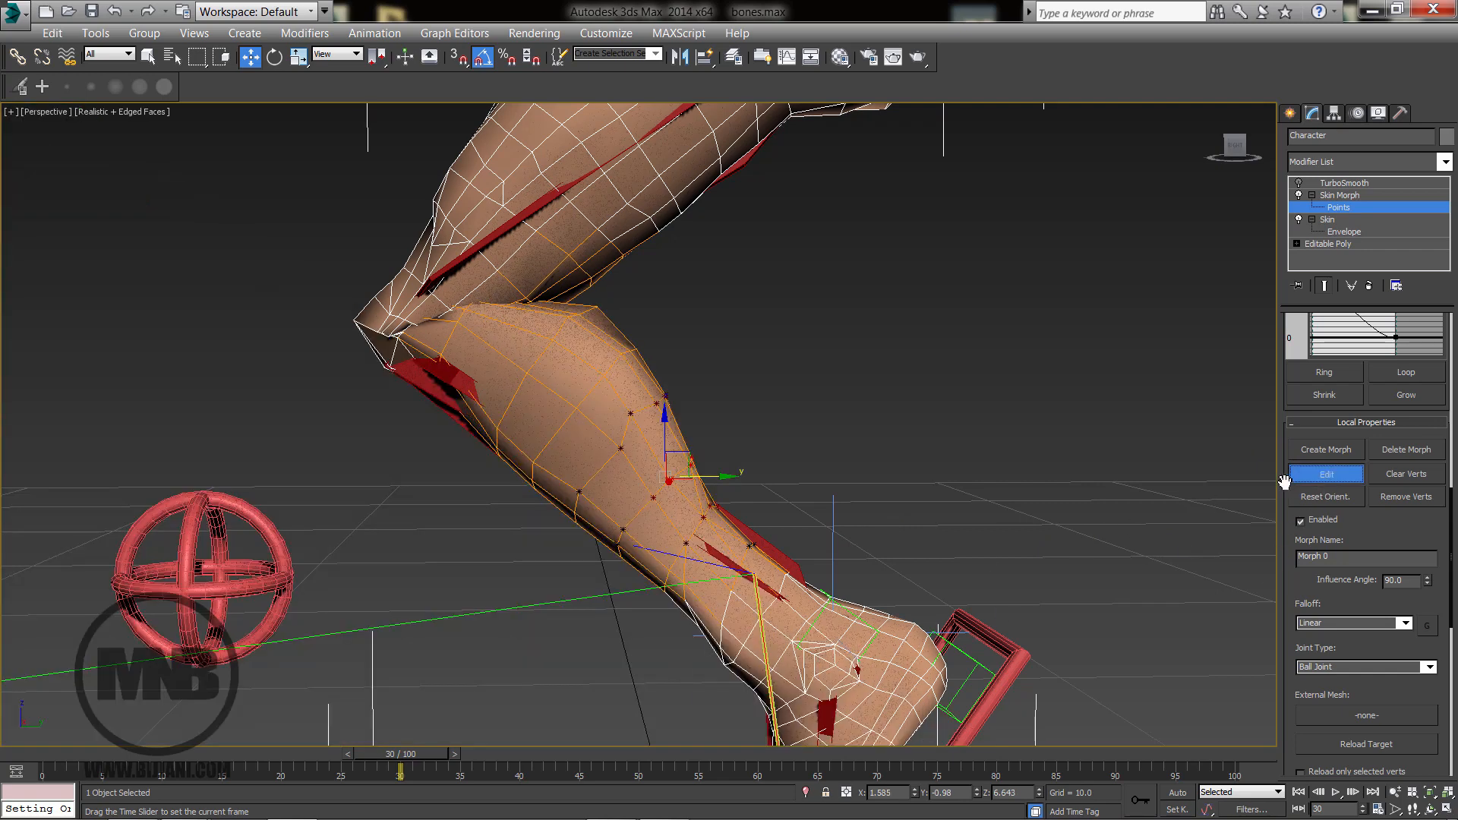
{"action": "left_click_drag", "start_coordinate": [400, 754], "coordinate": [519, 760]}
{"action": "key", "text": "w"}
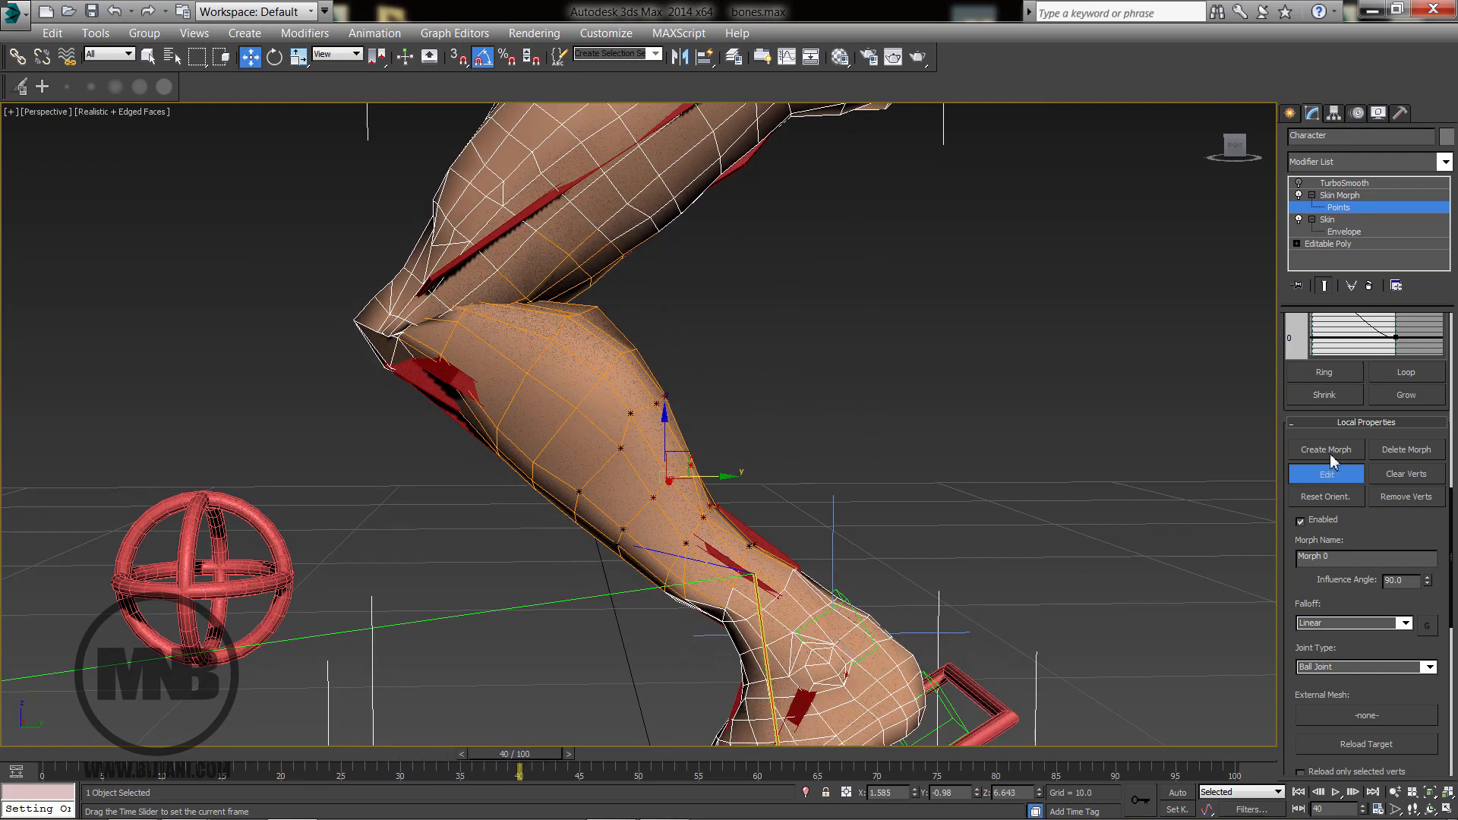
{"action": "left_click", "coordinate": [1323, 477]}
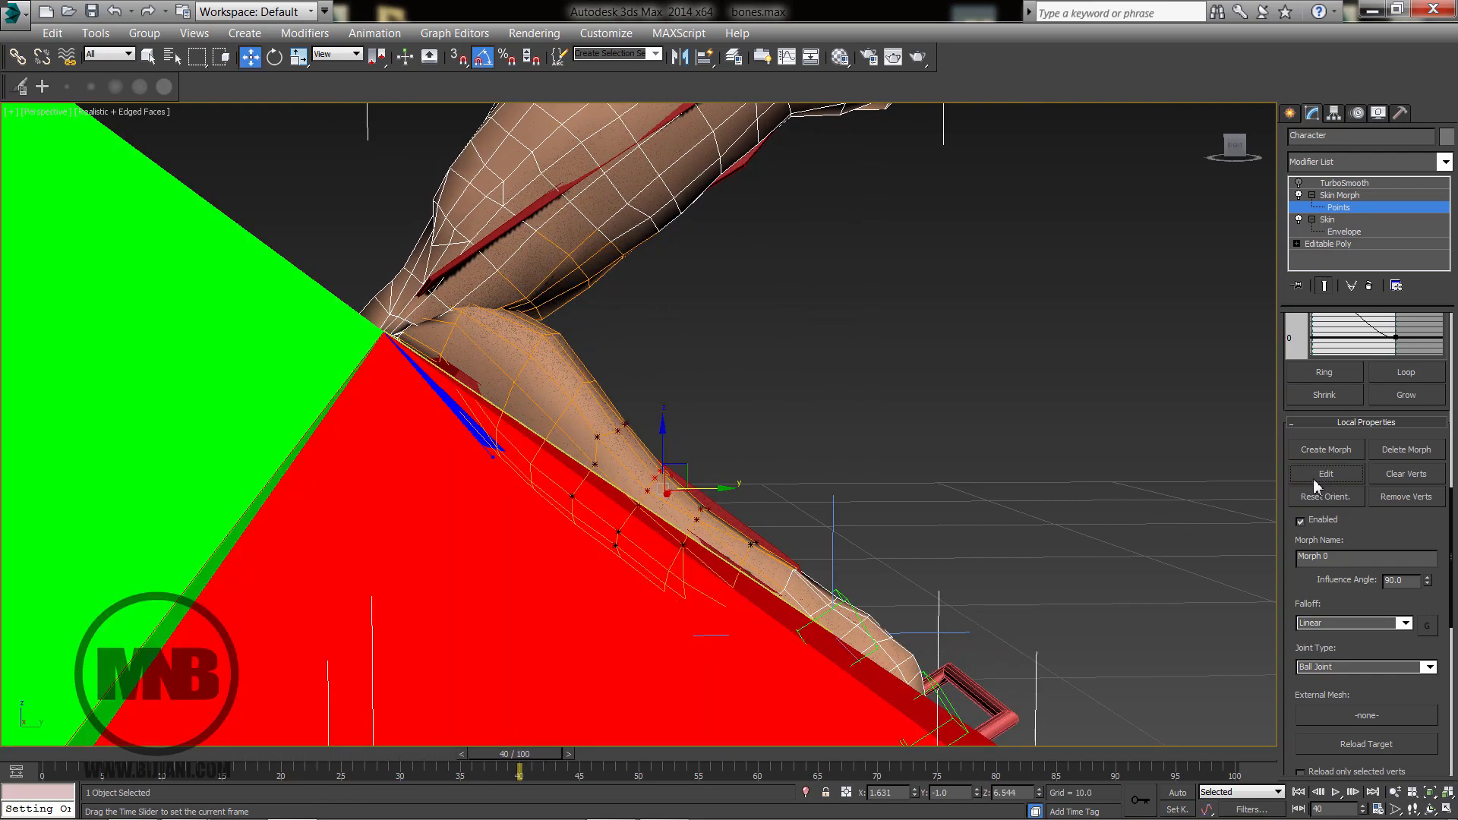
{"action": "middle_click_drag", "start_coordinate": [949, 507], "coordinate": [871, 539], "text": "alt"}
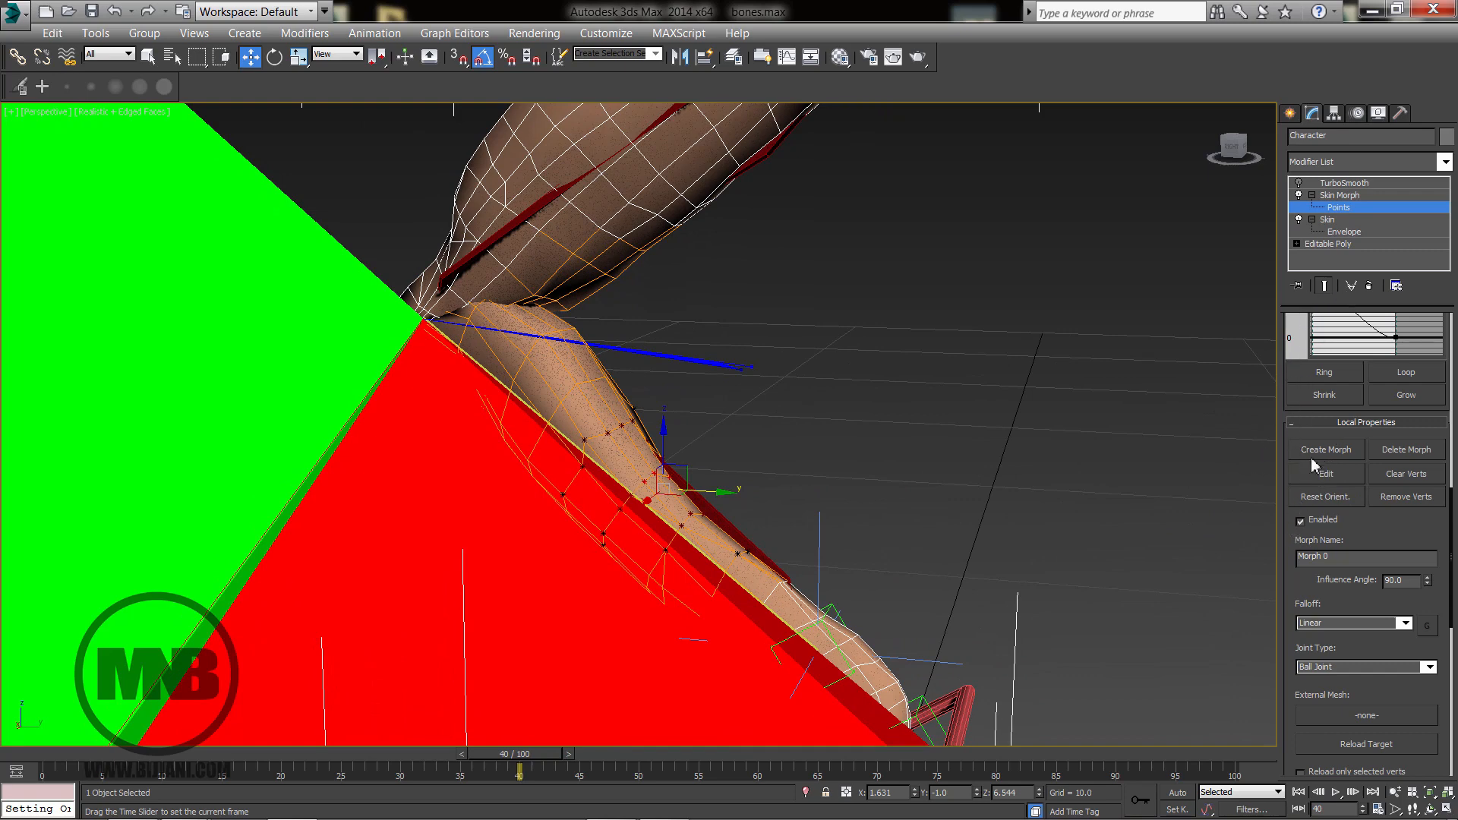
Remove the lower leg bone from the Skin Morph bone list and return to frame 30.
{"action": "left_click_drag", "start_coordinate": [1313, 432], "coordinate": [1301, 809]}
{"action": "left_click_drag", "start_coordinate": [1296, 387], "coordinate": [1300, 642]}
{"action": "scroll", "coordinate": [1364, 658], "scroll_direction": "down", "scroll_amount": 1}
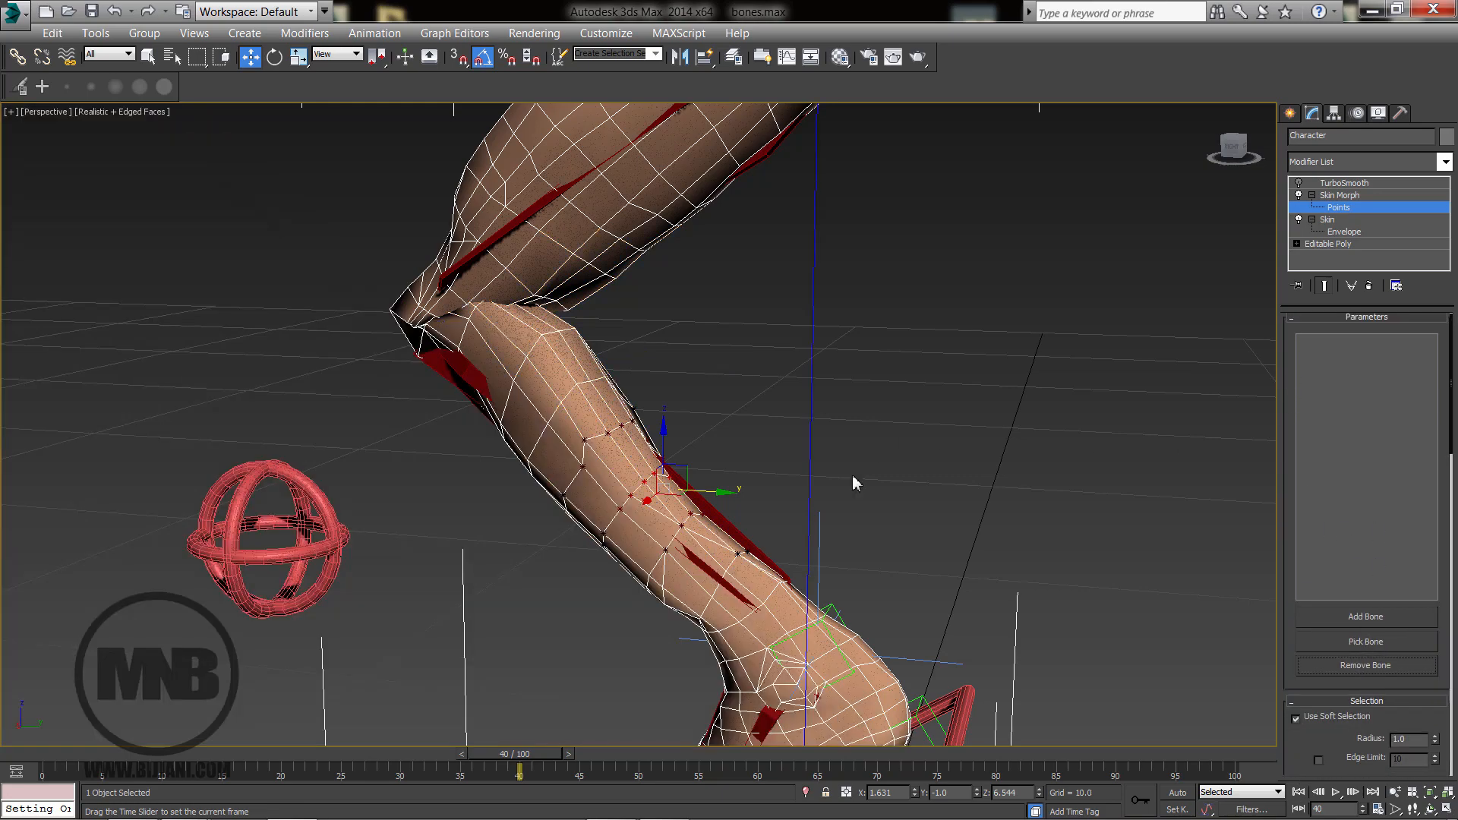
{"action": "middle_click_drag", "start_coordinate": [834, 459], "coordinate": [858, 399]}
{"action": "left_click_drag", "start_coordinate": [296, 760], "coordinate": [410, 760]}
{"action": "key", "text": "w"}
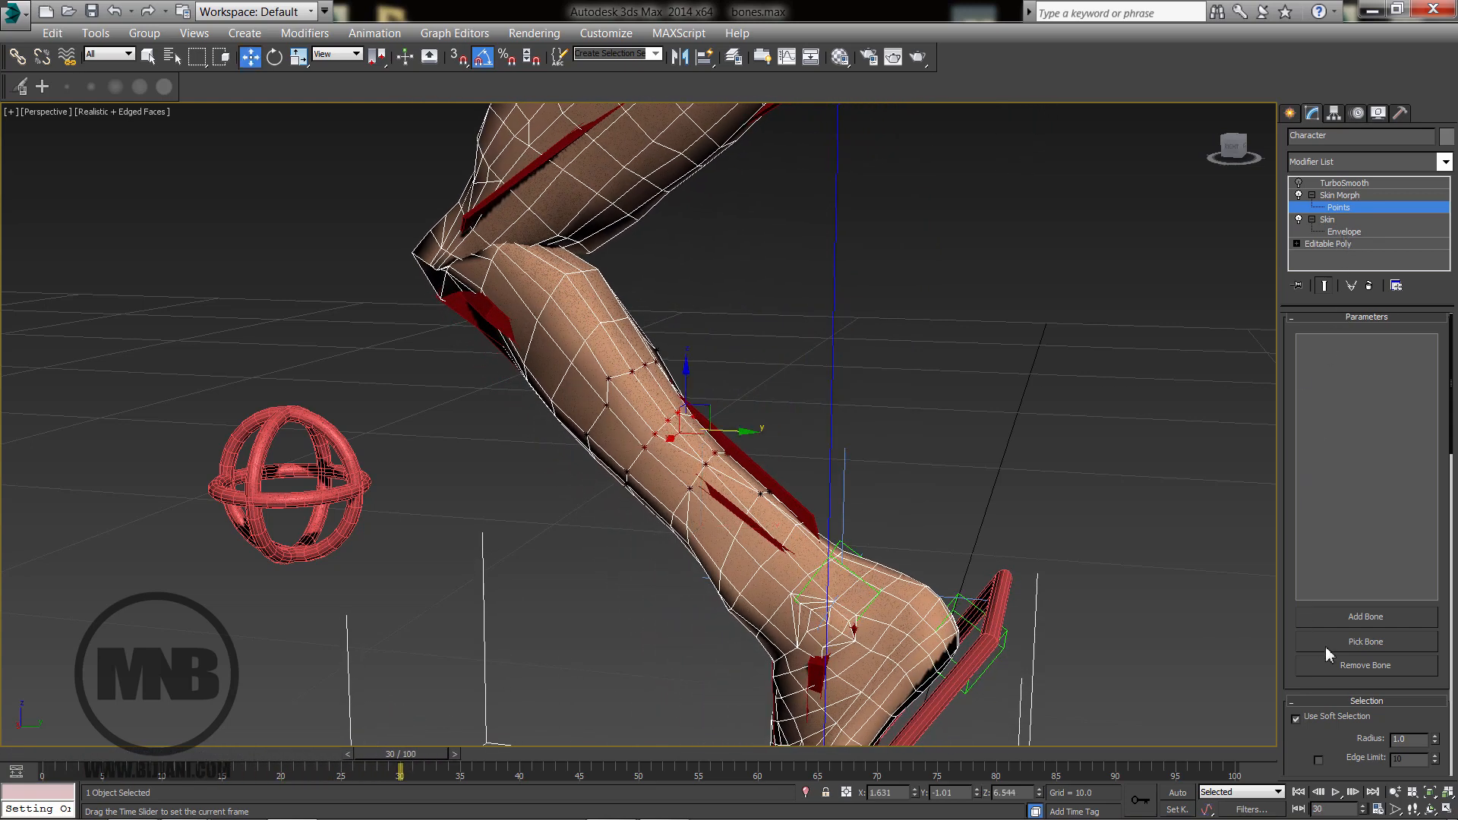
Add bone Bn_L_Leg02 to Skin Morph and create an editable morph for it at frame 30.
{"action": "left_click", "coordinate": [1357, 622]}
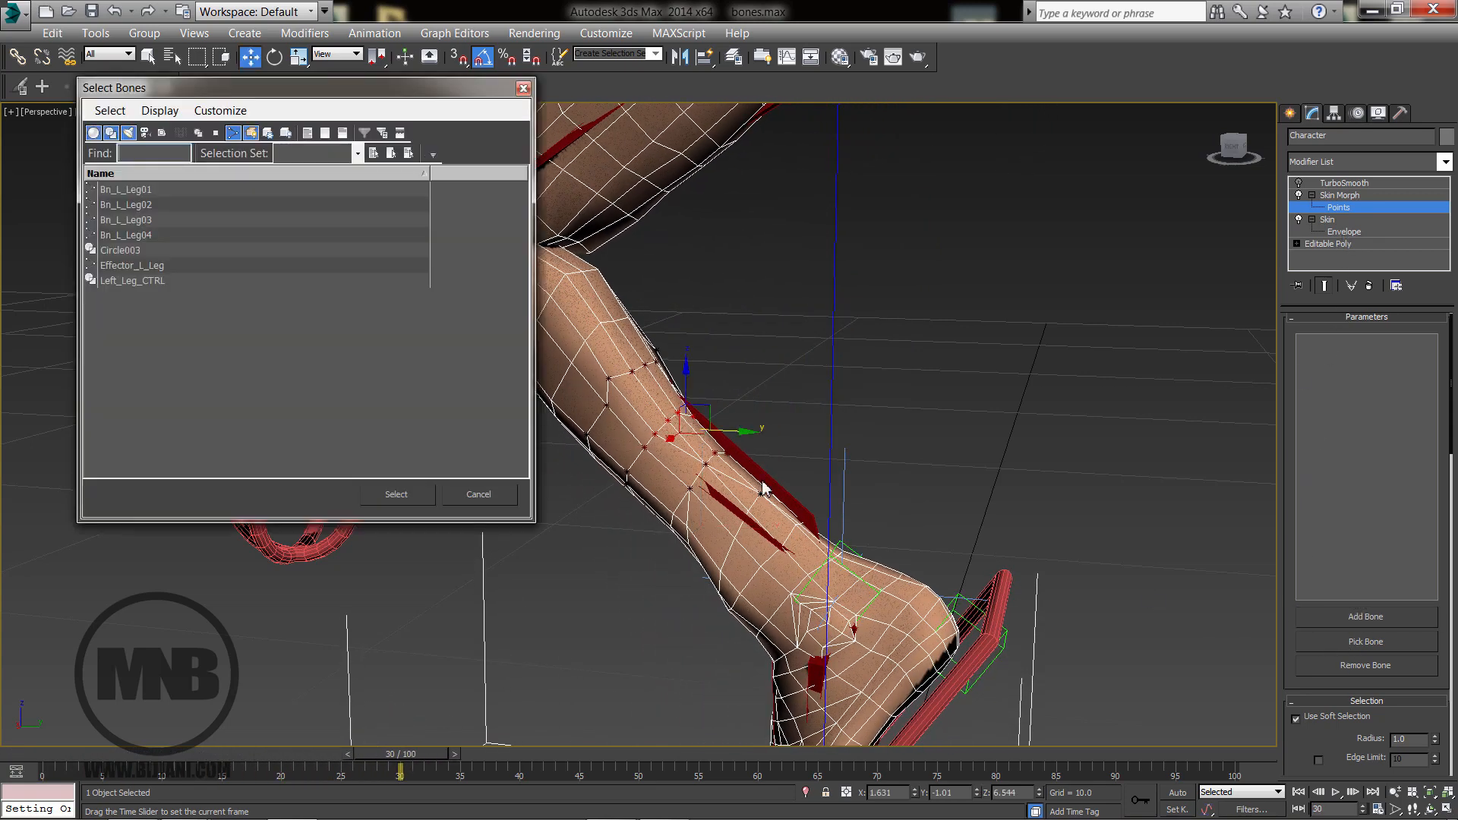
{"action": "double_click", "coordinate": [135, 205]}
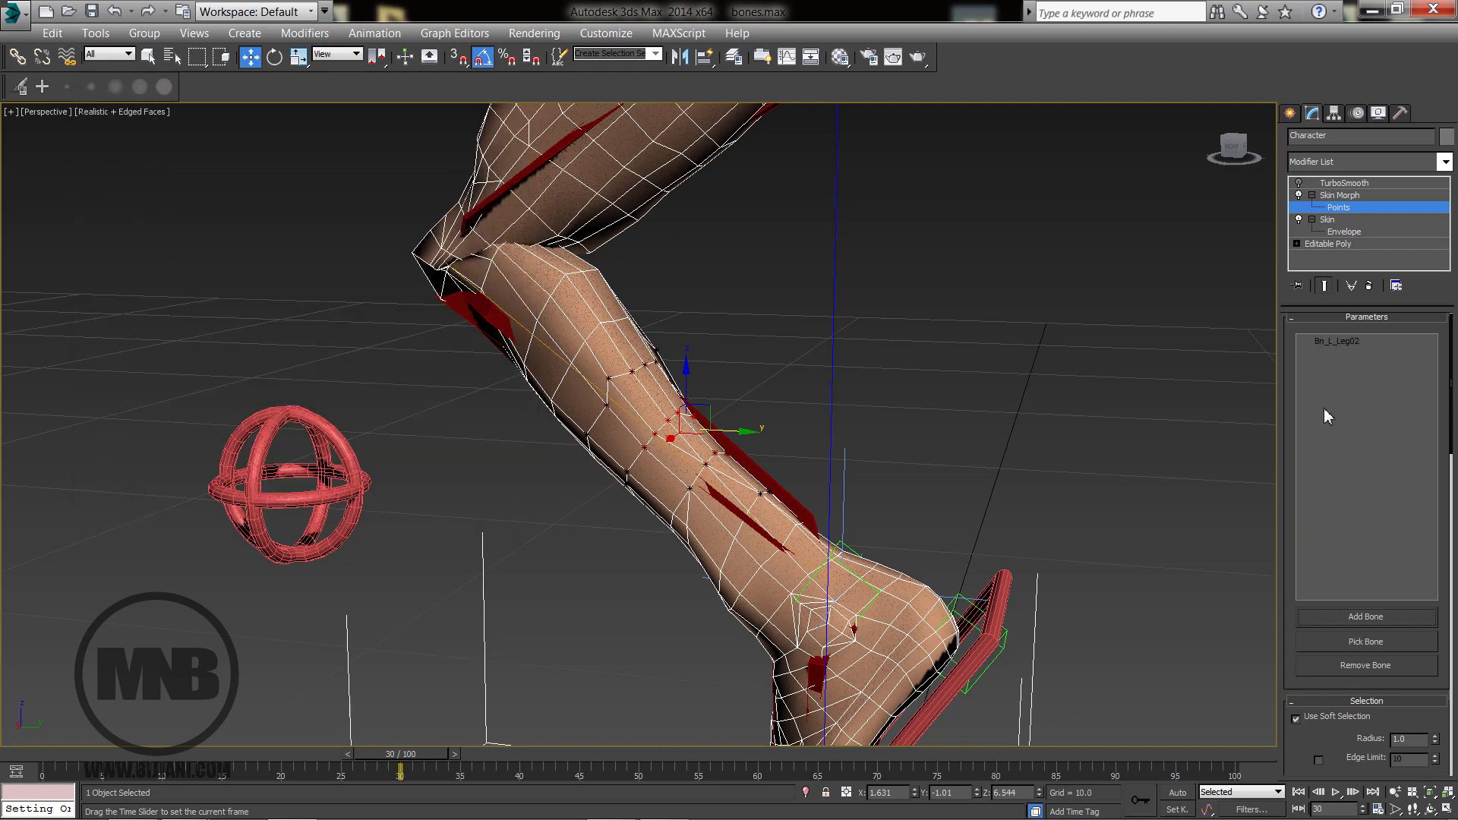
{"action": "left_click", "coordinate": [1341, 342]}
{"action": "scroll", "coordinate": [1360, 570], "scroll_direction": "down", "scroll_amount": 10}
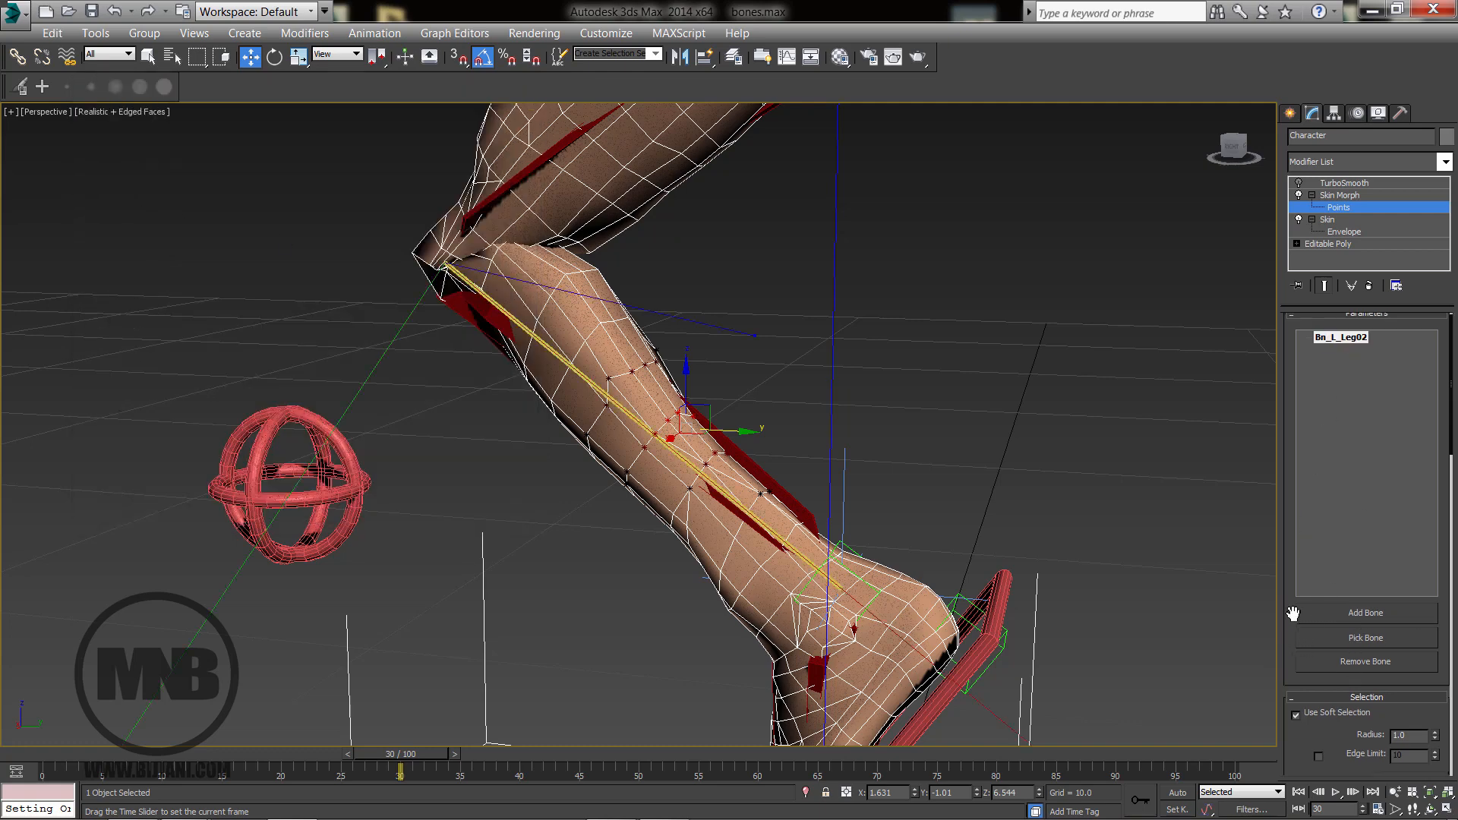
{"action": "left_click", "coordinate": [1337, 587]}
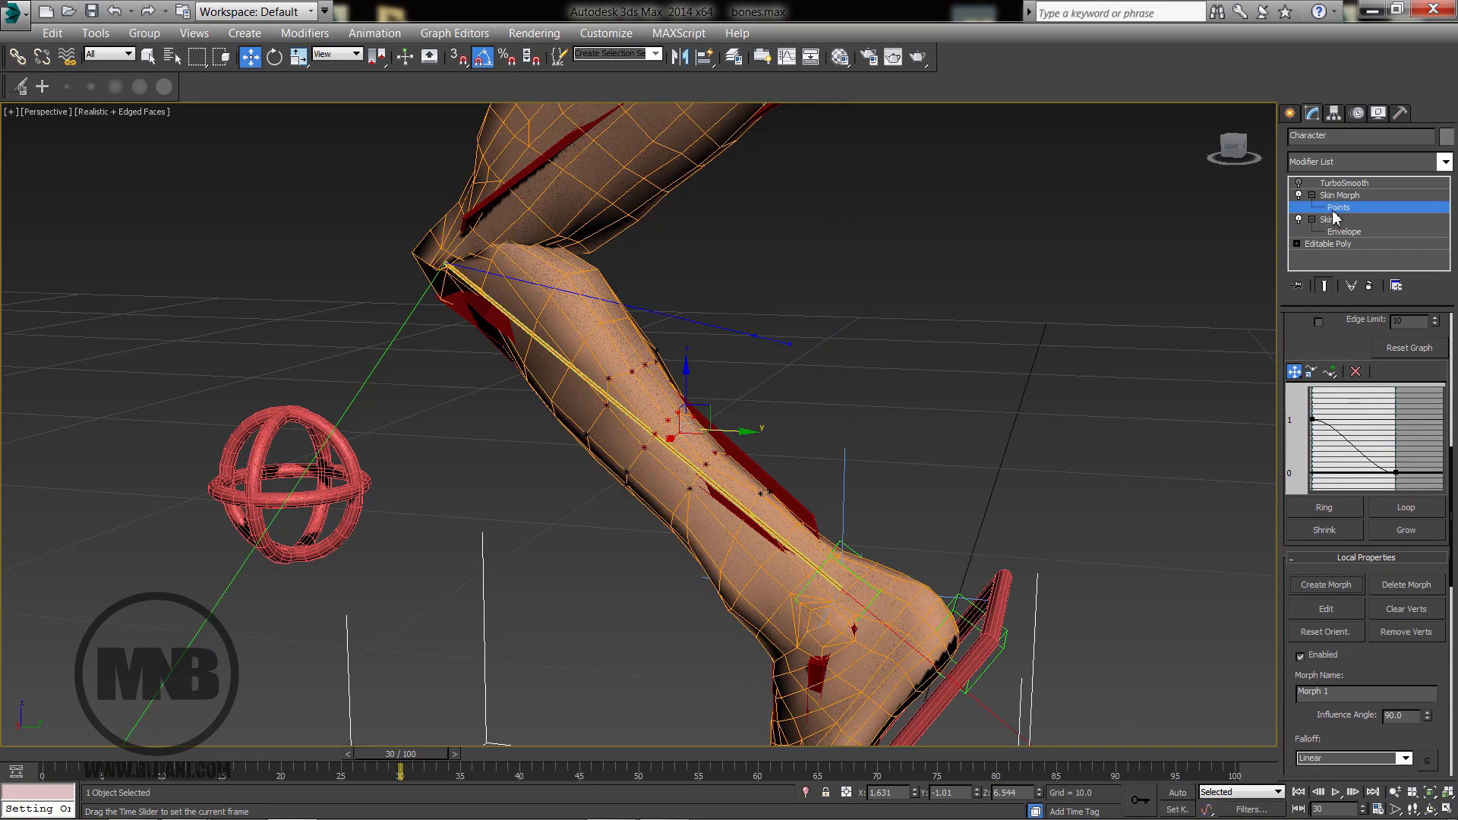
{"action": "left_click", "coordinate": [1328, 610]}
Pull soft-selected points on the back and side of the calf outward to form the muscle bulge.
{"action": "middle_click_drag", "start_coordinate": [773, 539], "coordinate": [818, 548], "text": "alt"}
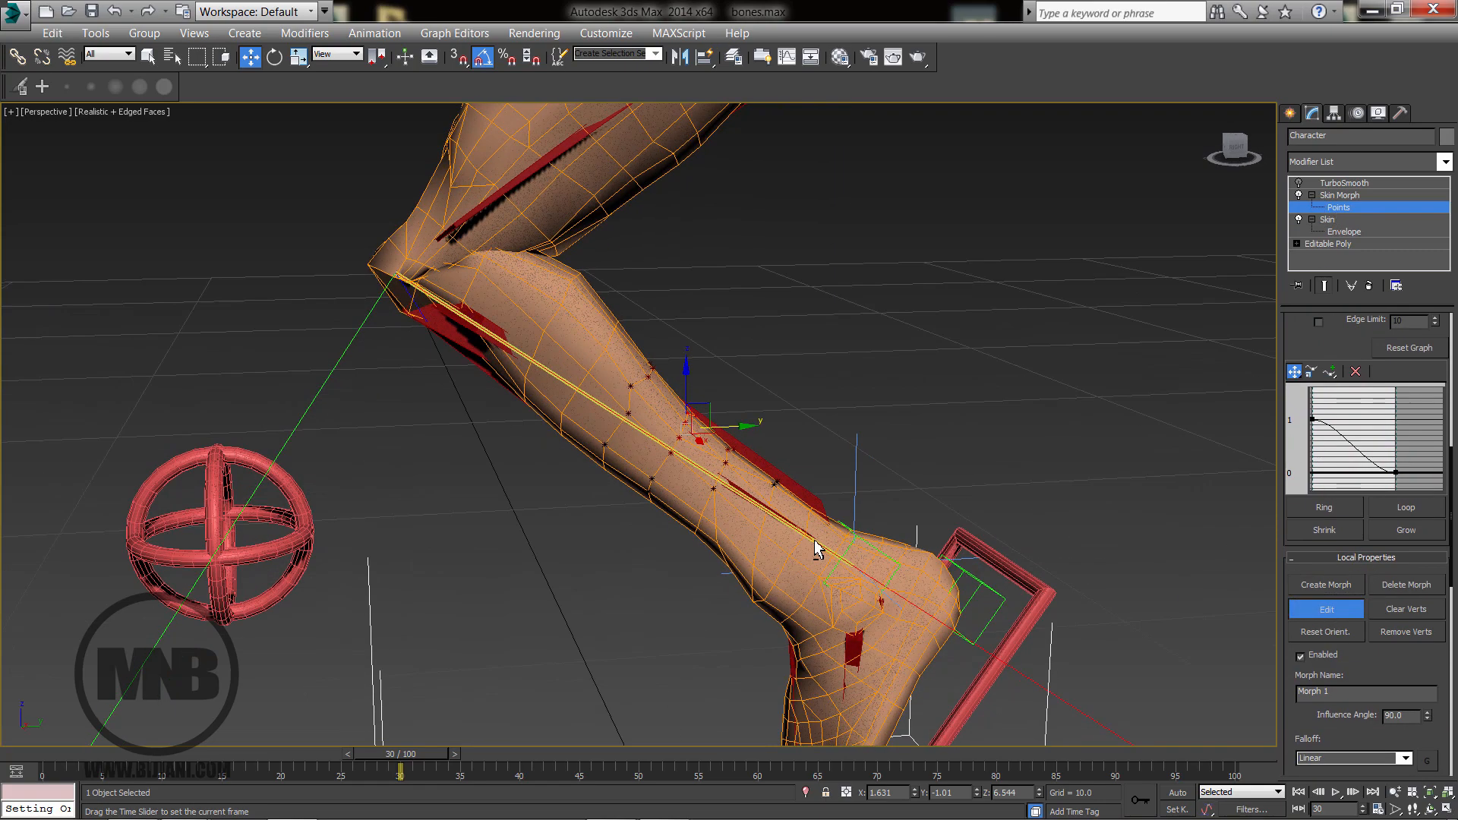
{"action": "left_click", "coordinate": [609, 340]}
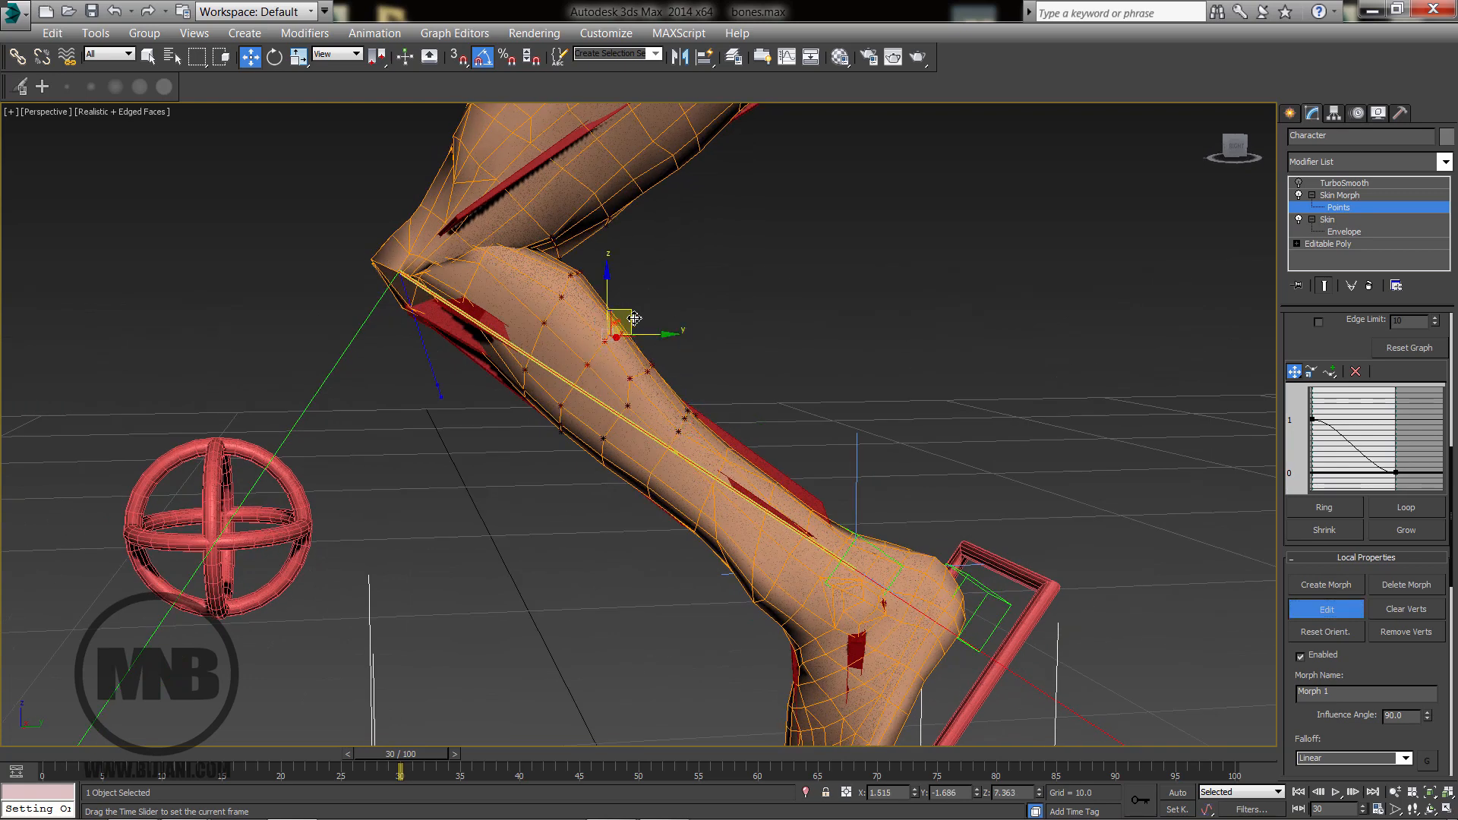
{"action": "left_click_drag", "start_coordinate": [634, 318], "coordinate": [732, 400]}
{"action": "middle_click_drag", "start_coordinate": [732, 400], "coordinate": [621, 396], "text": "alt"}
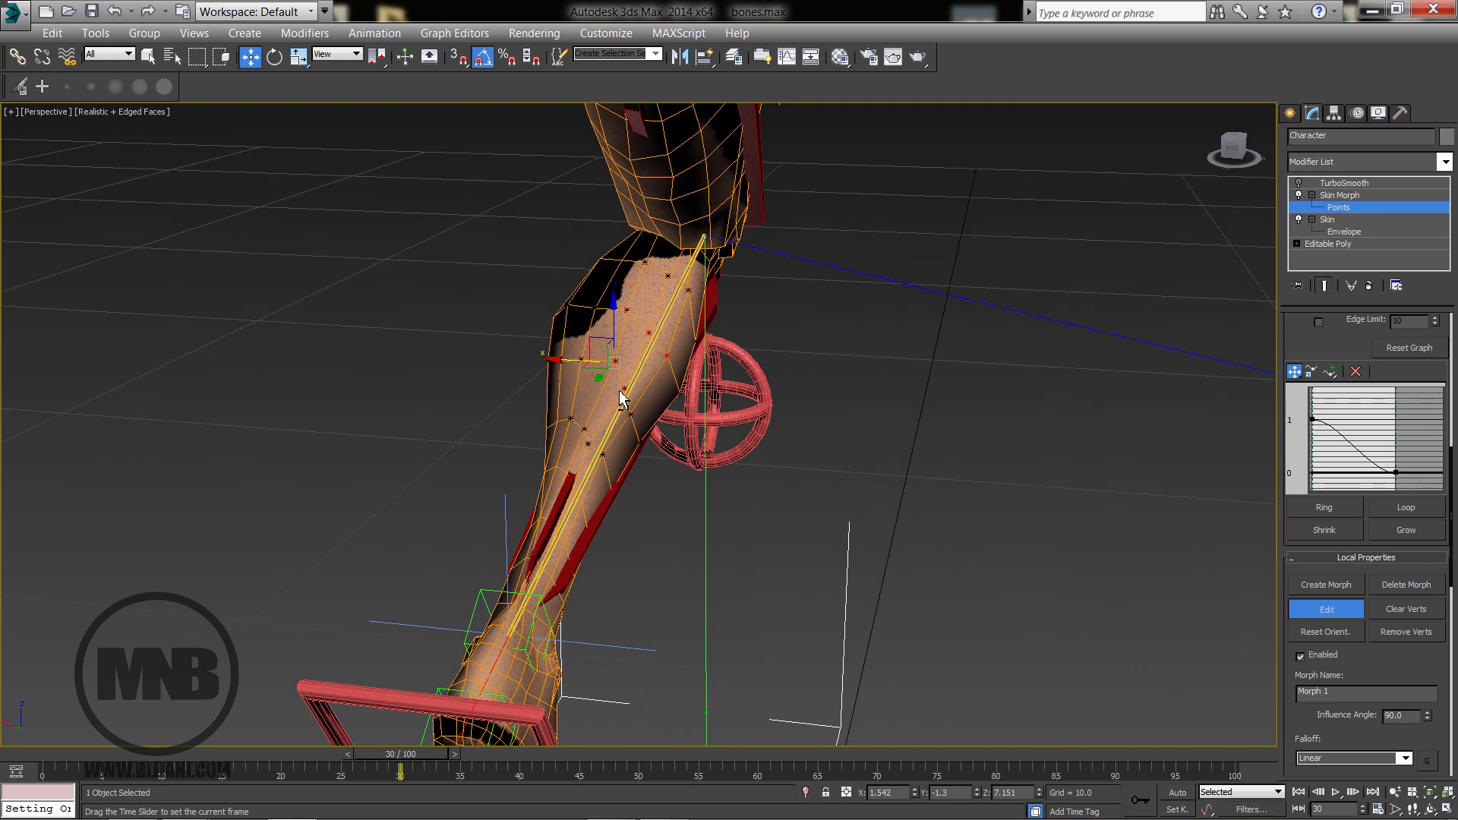
{"action": "left_click", "coordinate": [606, 458]}
{"action": "middle_click_drag", "start_coordinate": [583, 453], "coordinate": [669, 434], "text": "alt"}
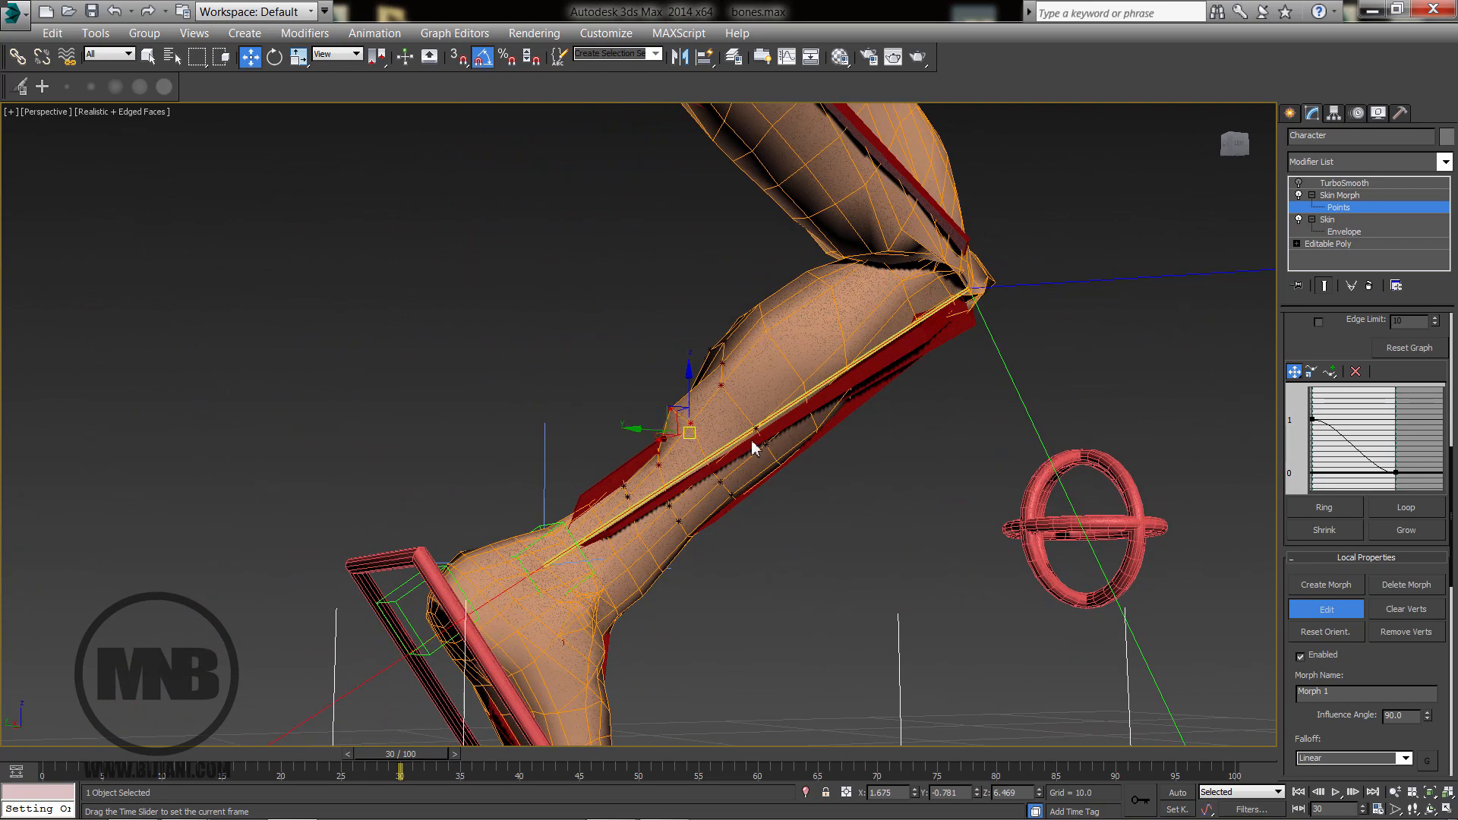
Set the soft selection radius to 0.0, move the single point behind the lower calf outward and finish editing the morph.
{"action": "left_click_drag", "start_coordinate": [1333, 346], "coordinate": [1322, 419]}
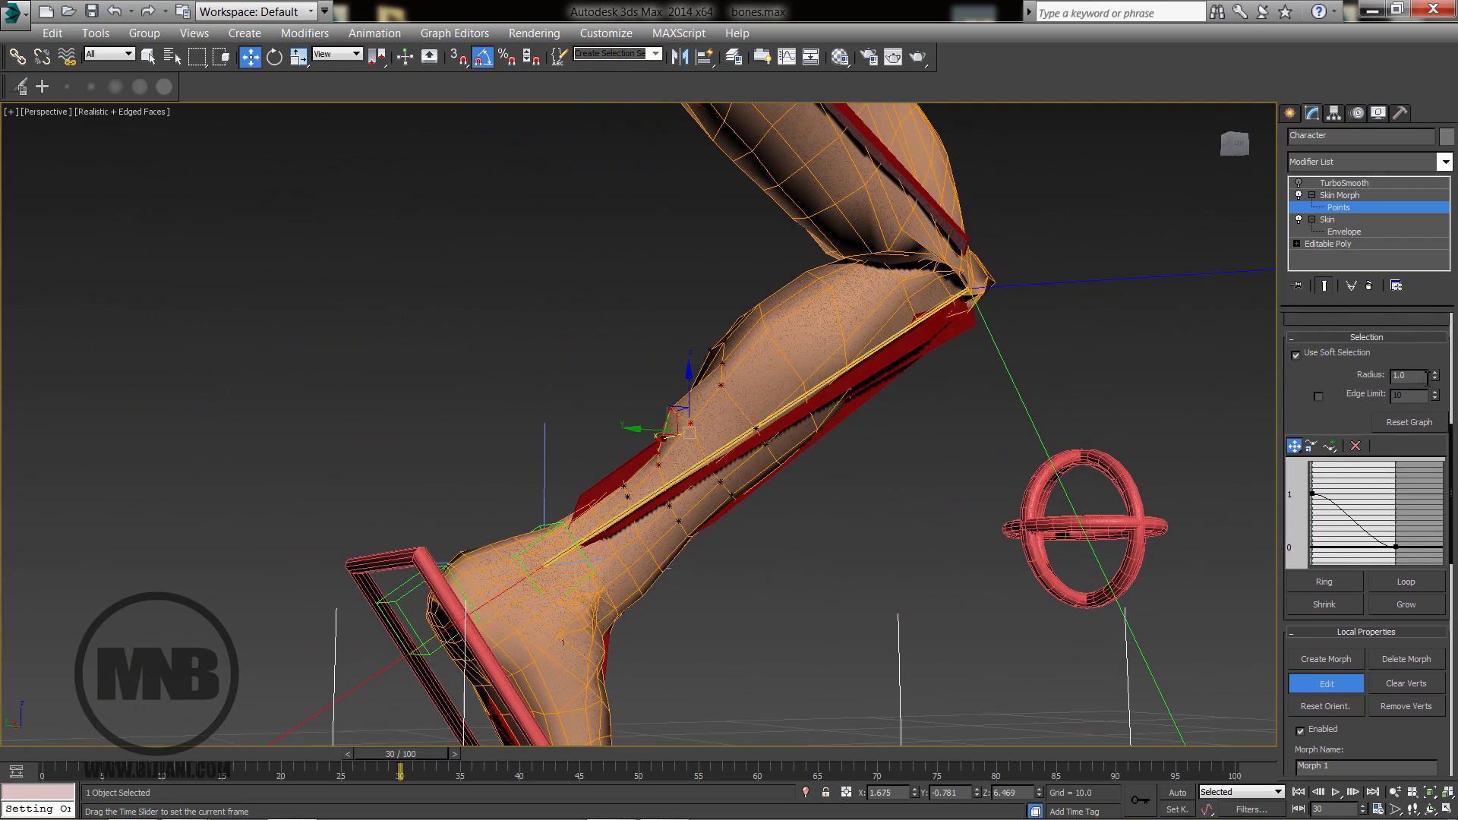
{"action": "left_click_drag", "start_coordinate": [1433, 376], "coordinate": [1437, 394]}
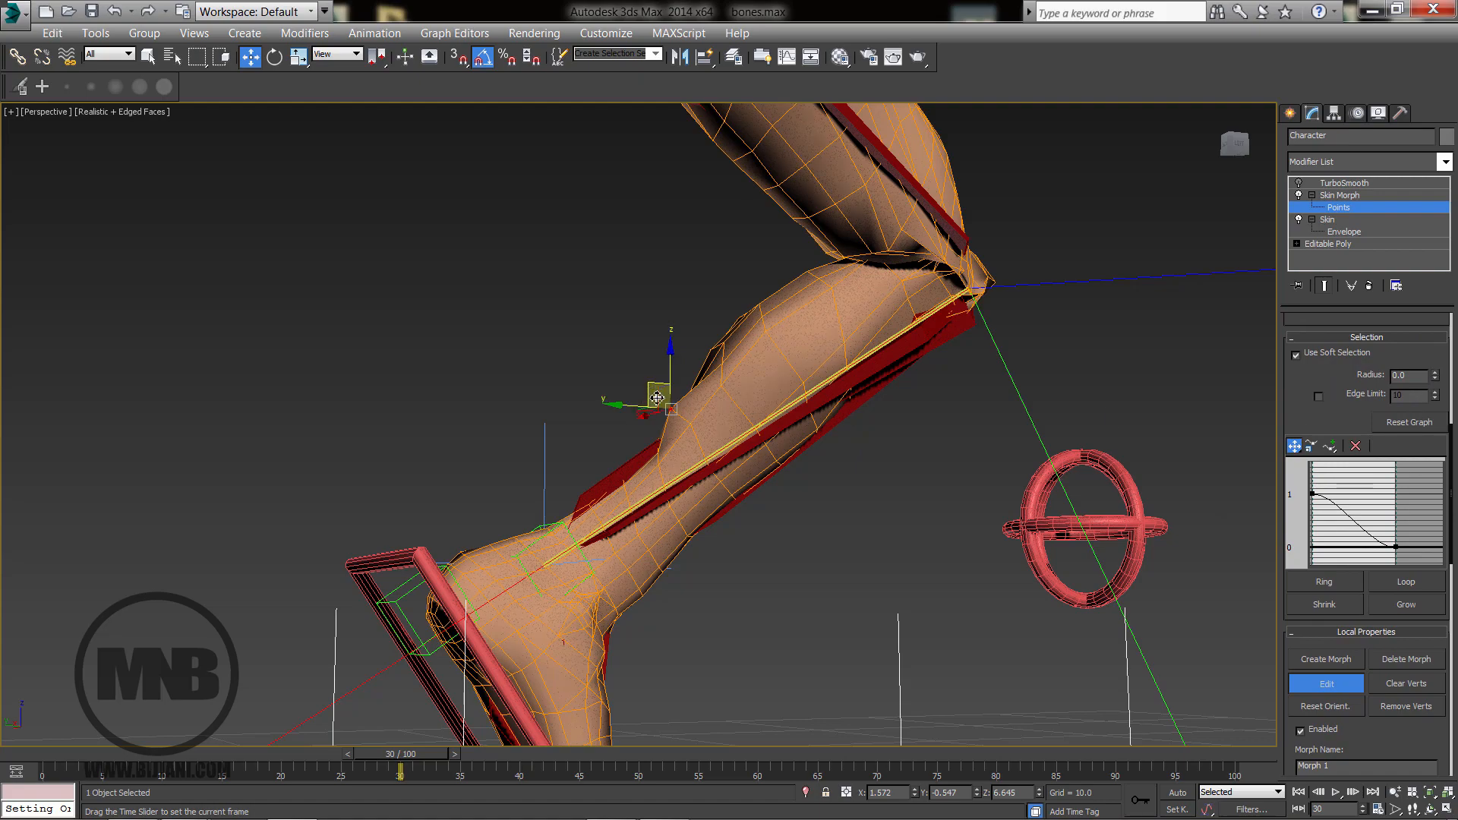
{"action": "middle_click_drag", "start_coordinate": [657, 398], "coordinate": [782, 407], "text": "alt"}
{"action": "scroll", "coordinate": [781, 408], "scroll_direction": "down", "scroll_amount": 2}
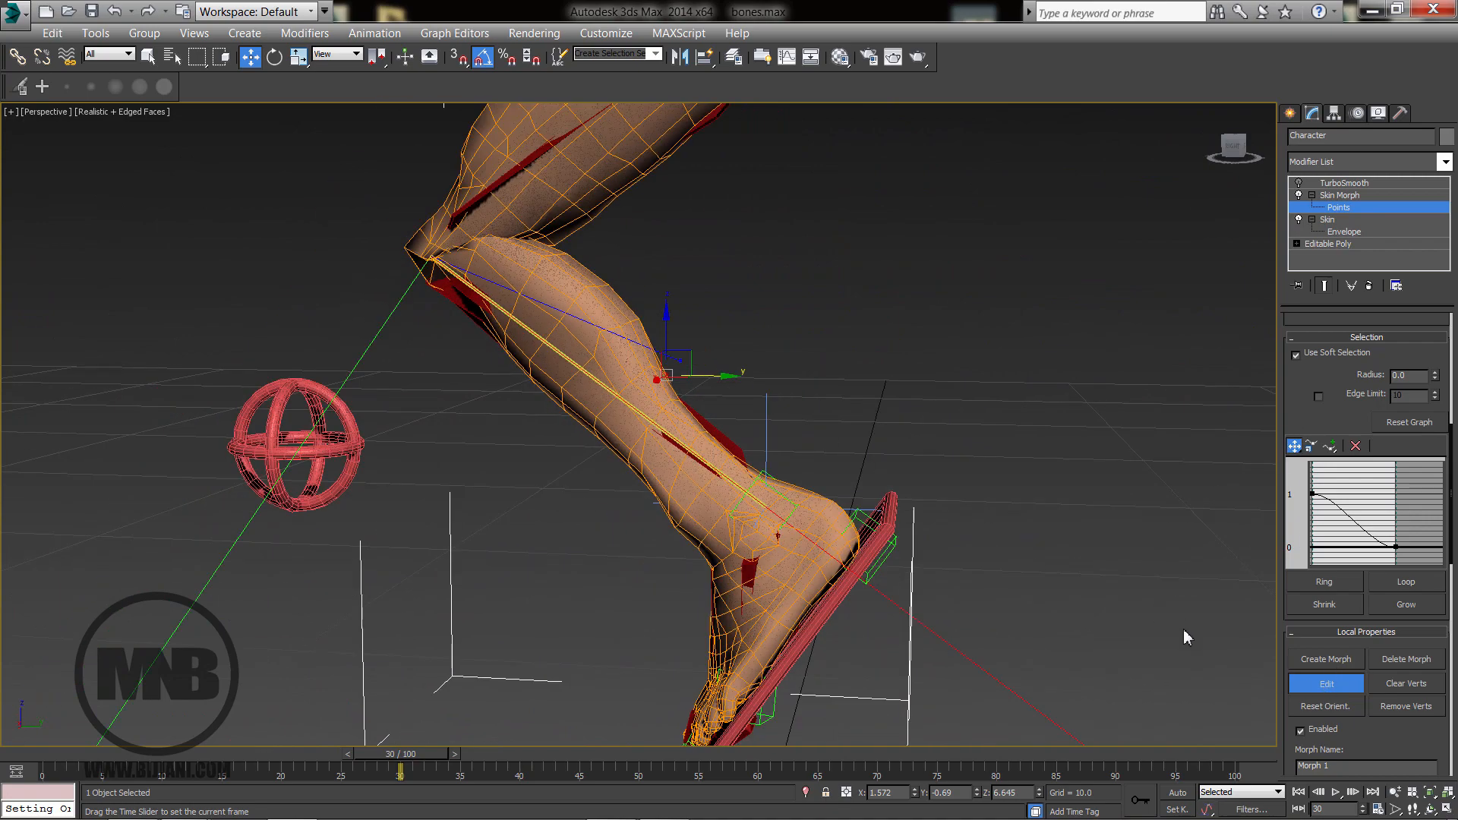
{"action": "left_click", "coordinate": [1326, 683]}
Return the animation to frame 0 and enable TurboSmooth on the leg mesh.
{"action": "scroll", "coordinate": [733, 488], "scroll_direction": "down", "scroll_amount": 5}
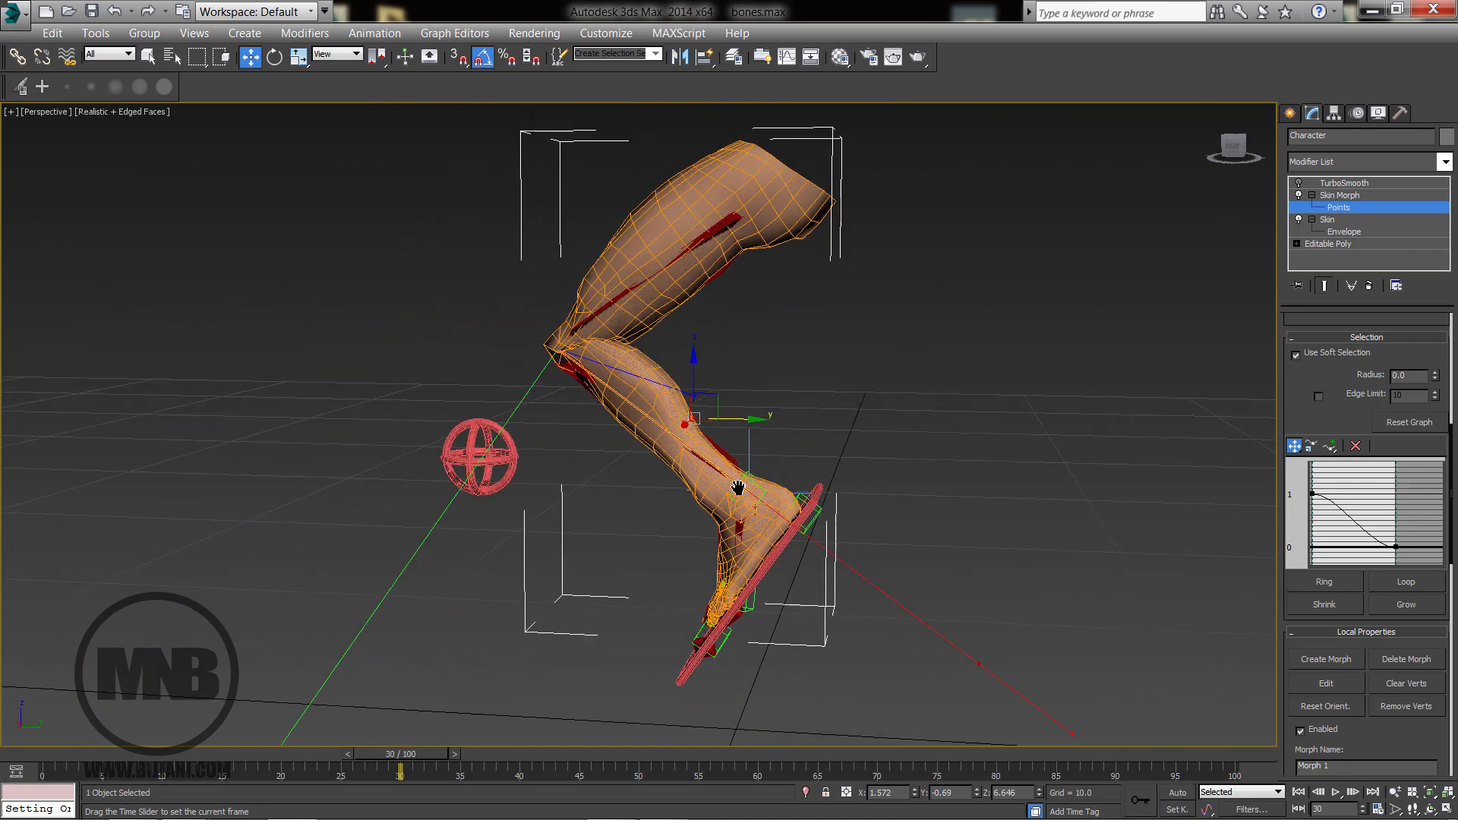
{"action": "left_click_drag", "start_coordinate": [420, 759], "coordinate": [61, 758]}
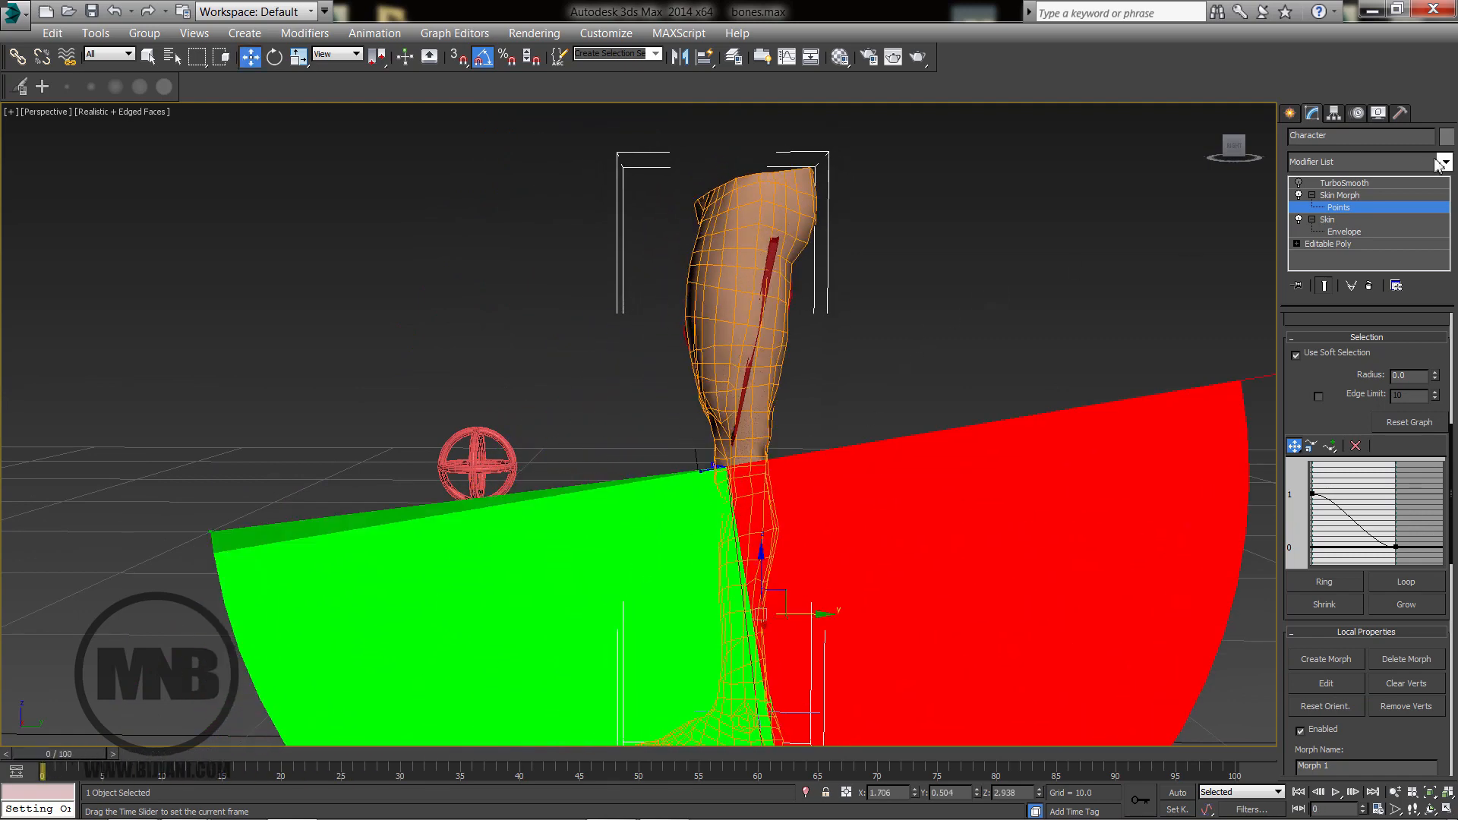
{"action": "left_click", "coordinate": [1338, 187]}
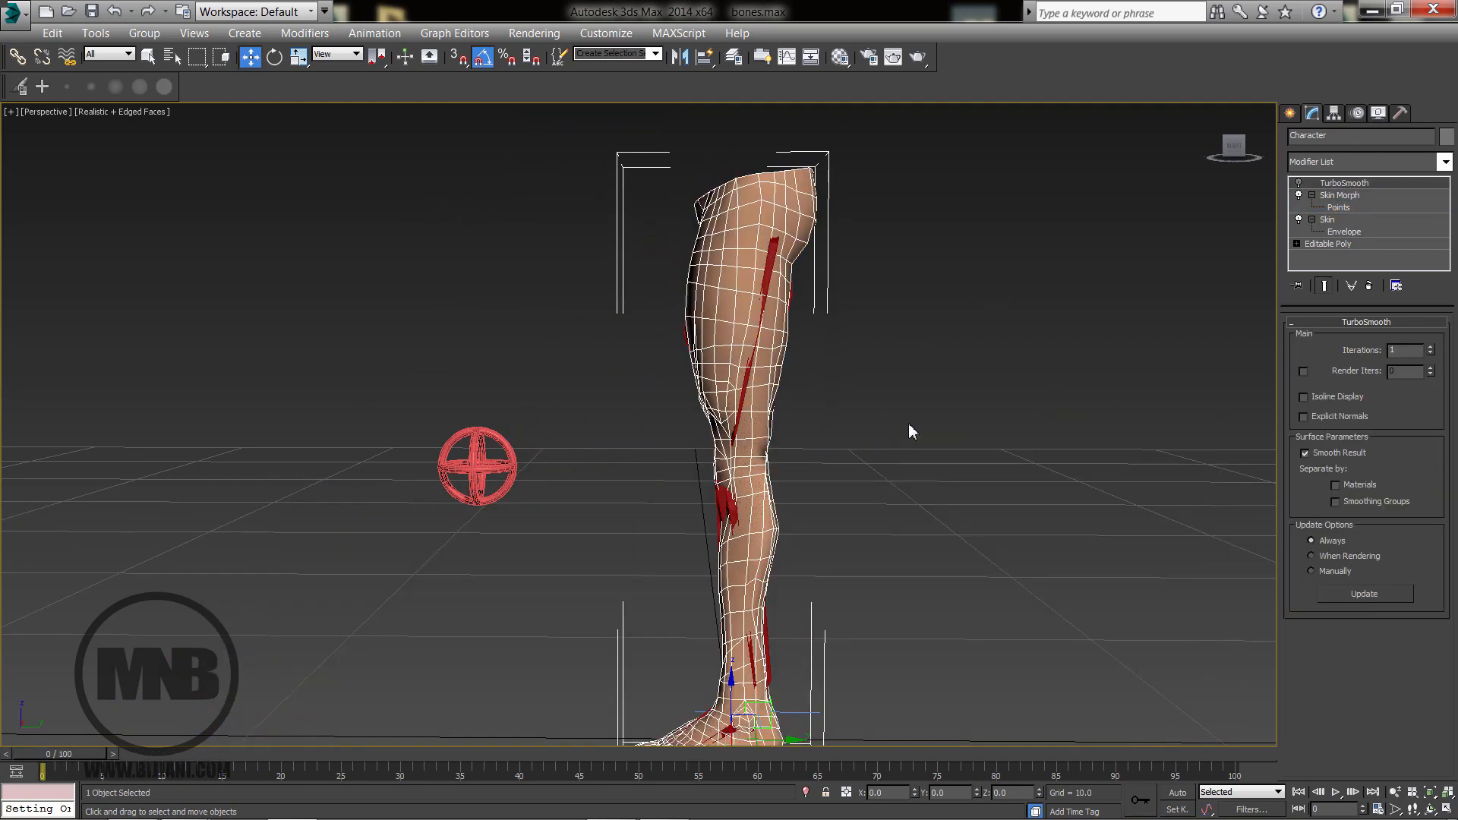
{"action": "left_click", "coordinate": [1299, 184]}
{"action": "middle_click_drag", "start_coordinate": [868, 528], "coordinate": [841, 471]}
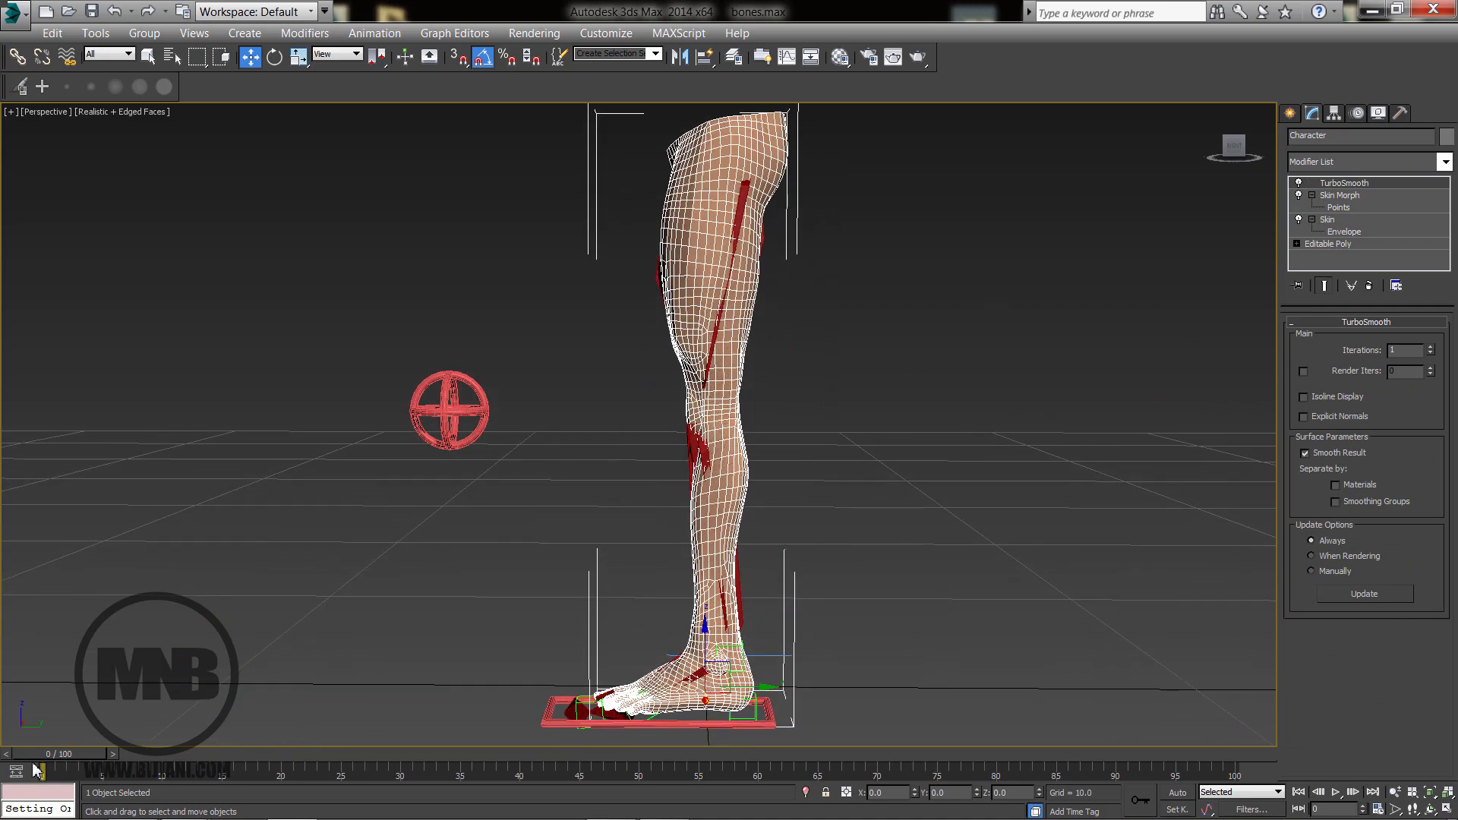
Move the animation to frame 26 and examine the smoothed calf bulge from several sides.
{"action": "left_click_drag", "start_coordinate": [67, 758], "coordinate": [351, 726]}
{"action": "key", "text": "w"}
{"action": "scroll", "coordinate": [502, 585], "scroll_direction": "up", "scroll_amount": 3}
{"action": "middle_click_drag", "start_coordinate": [559, 547], "coordinate": [578, 604], "text": "alt"}
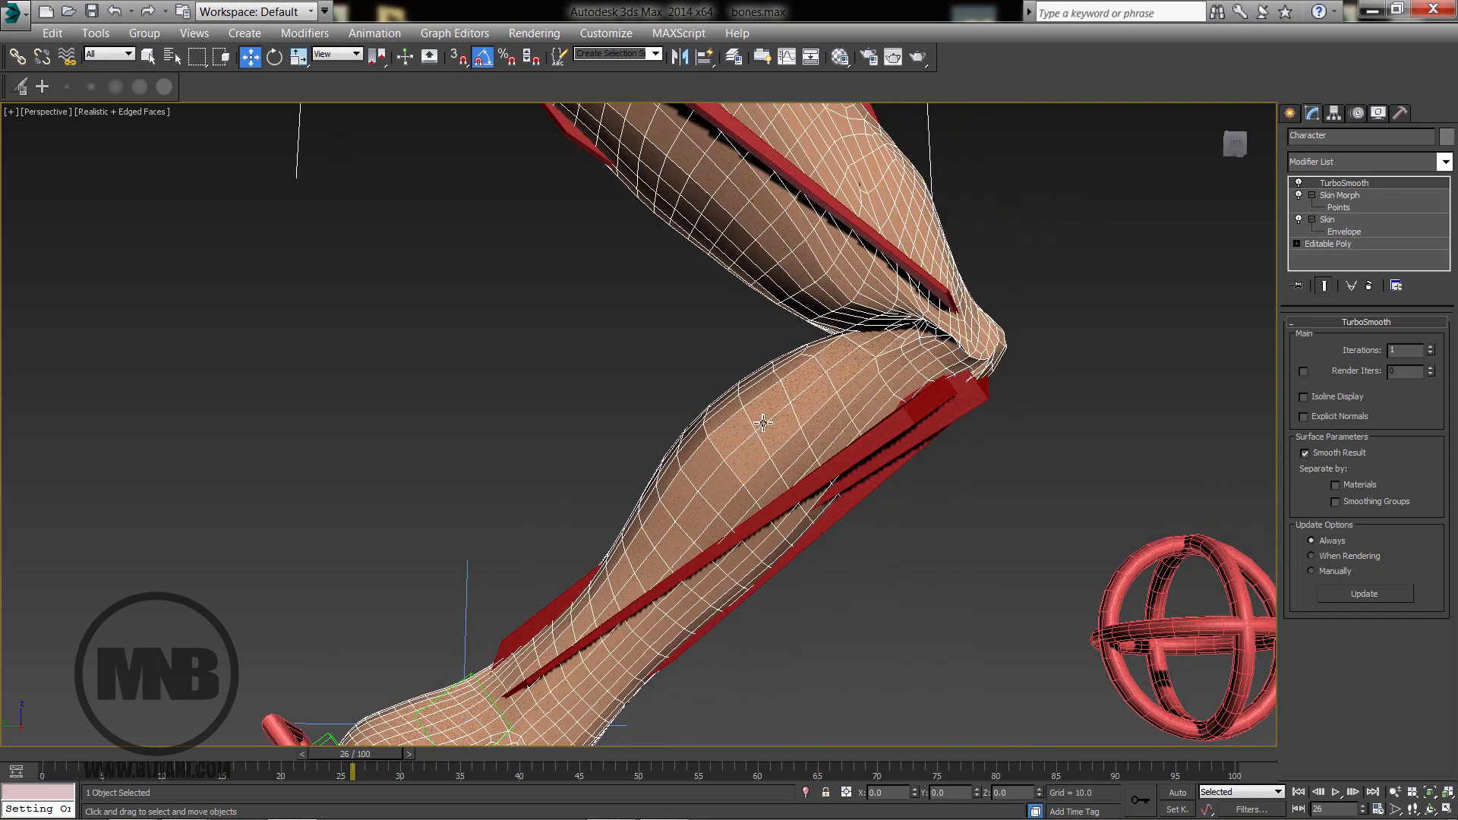
{"action": "middle_click_drag", "start_coordinate": [763, 424], "coordinate": [843, 410], "text": "alt"}
{"action": "middle_click_drag", "start_coordinate": [691, 548], "coordinate": [668, 496], "text": "alt"}
{"action": "scroll", "coordinate": [662, 543], "scroll_direction": "down", "scroll_amount": 3}
{"action": "scroll", "coordinate": [732, 514], "scroll_direction": "down", "scroll_amount": 3}
{"action": "scroll", "coordinate": [667, 495], "scroll_direction": "up", "scroll_amount": 2}
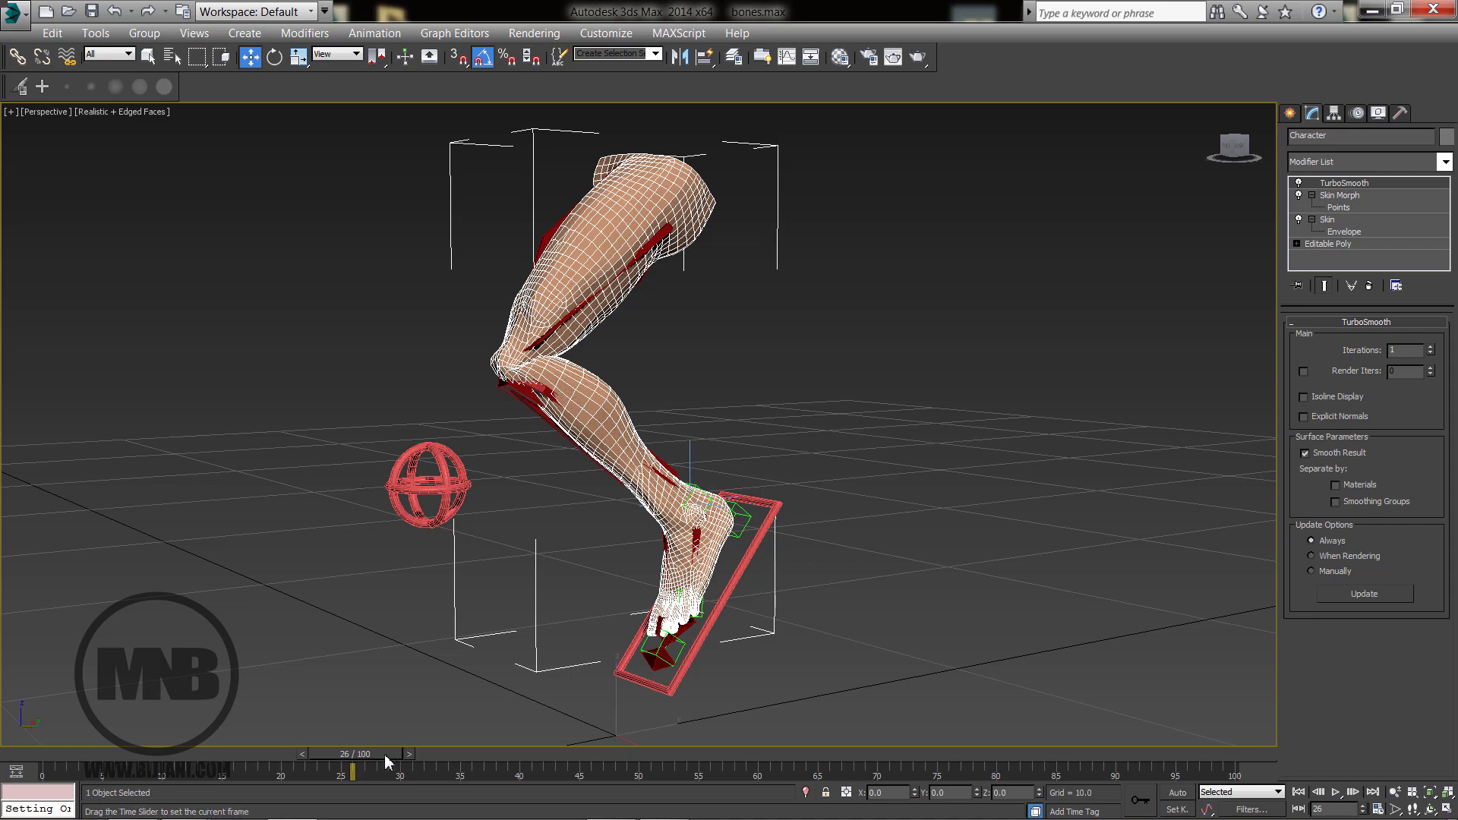
Examine the smoothed bent leg at frame 26 from the front, above and the side.
{"action": "mouse_move", "coordinate": [387, 762]}
{"action": "left_mouse_down"}
{"action": "mouse_move", "coordinate": [156, 751]}
{"action": "mouse_move", "coordinate": [424, 752]}
{"action": "mouse_move", "coordinate": [76, 756]}
{"action": "mouse_move", "coordinate": [370, 770]}
{"action": "left_mouse_up"}
{"action": "key", "text": "w"}
{"action": "key", "text": "w"}
{"action": "middle_click_drag", "start_coordinate": [684, 239], "coordinate": [798, 300], "text": "alt"}
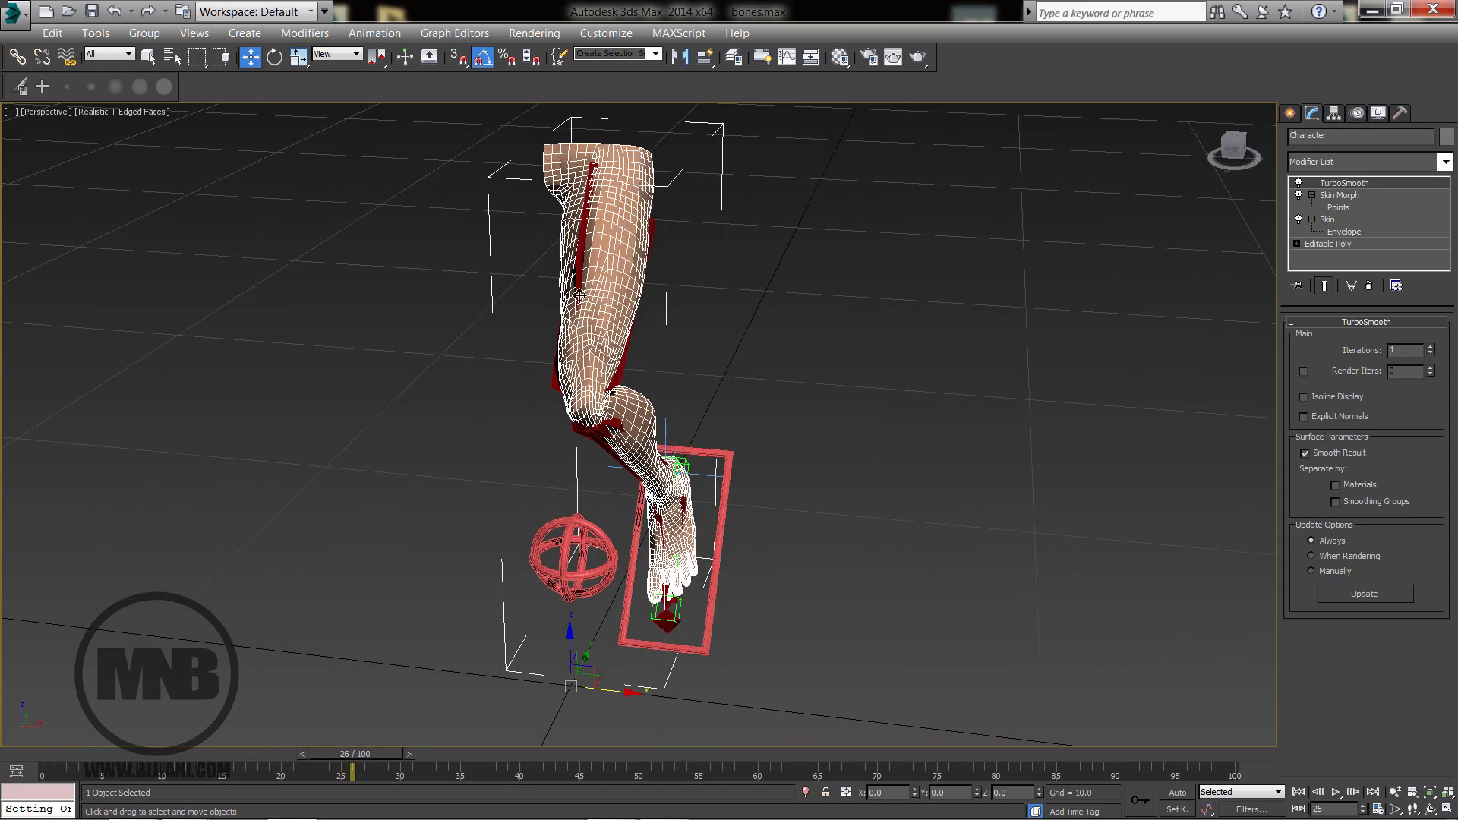
{"action": "middle_click_drag", "start_coordinate": [626, 258], "coordinate": [592, 488]}
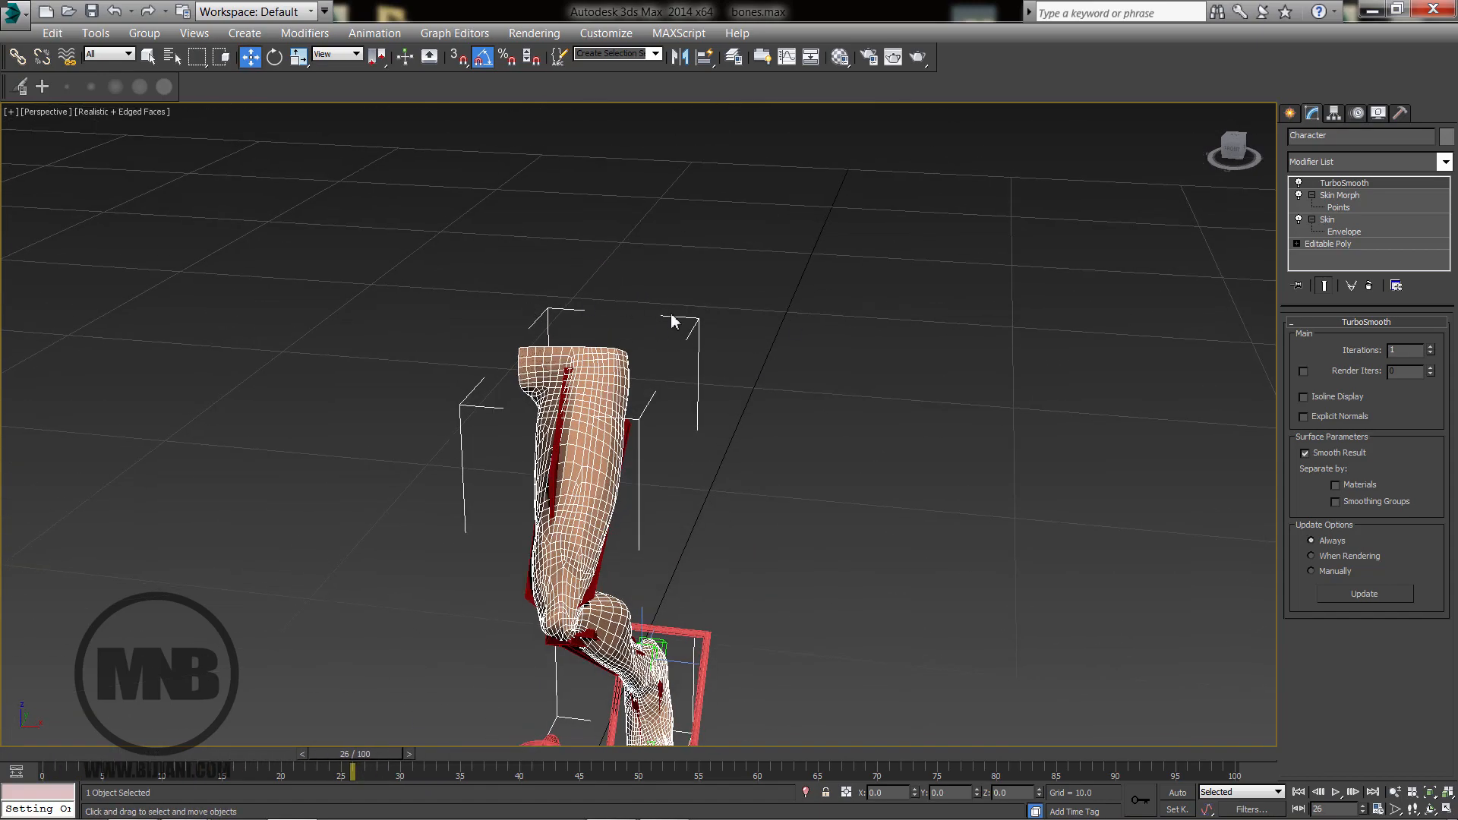
{"action": "middle_click_drag", "start_coordinate": [672, 321], "coordinate": [616, 488], "text": "alt"}
{"action": "scroll", "coordinate": [651, 316], "scroll_direction": "down", "scroll_amount": 2}
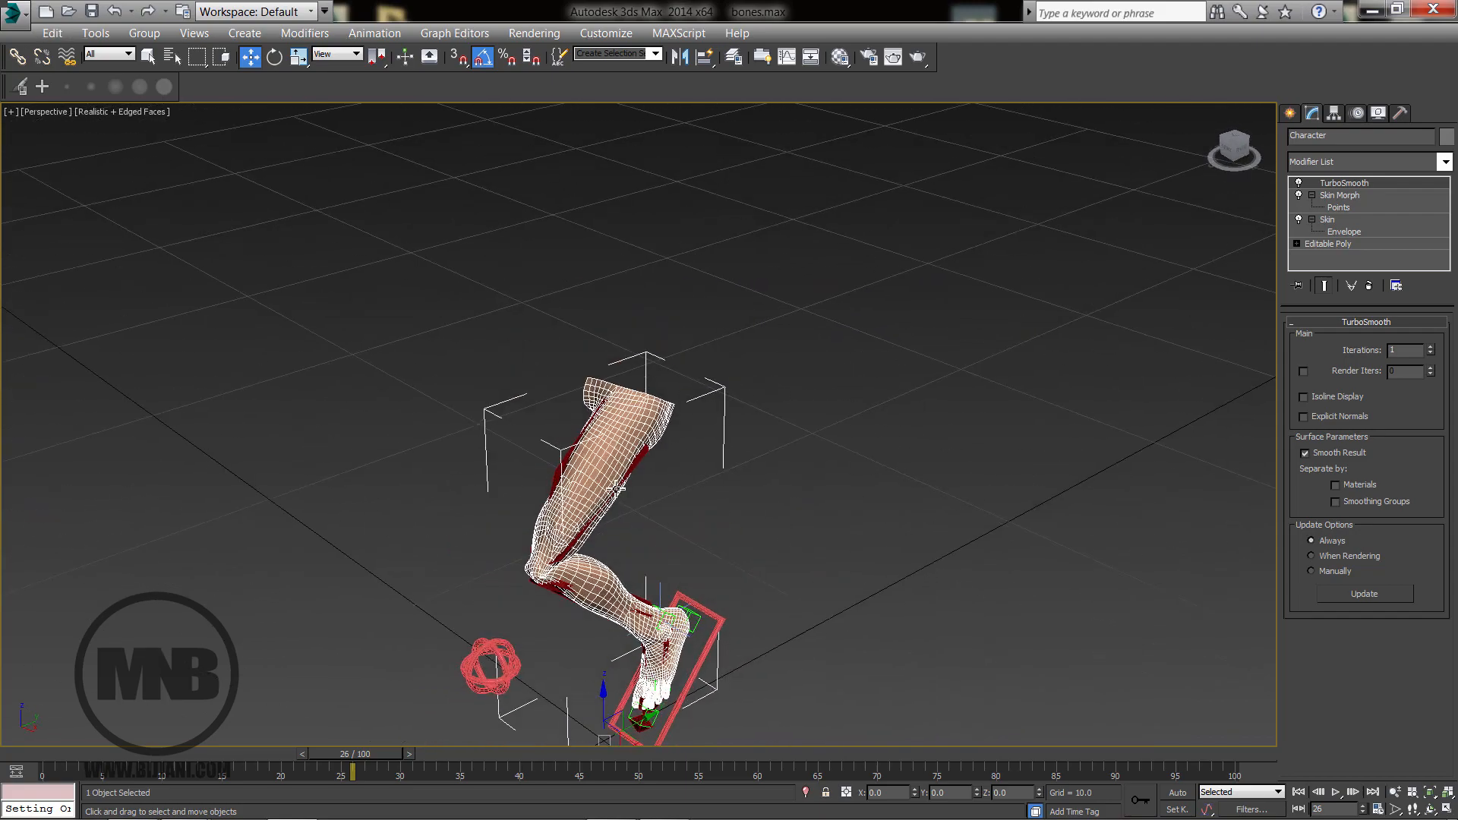
{"action": "scroll", "coordinate": [648, 462], "scroll_direction": "up", "scroll_amount": 2}
{"action": "middle_click_drag", "start_coordinate": [631, 570], "coordinate": [578, 475]}
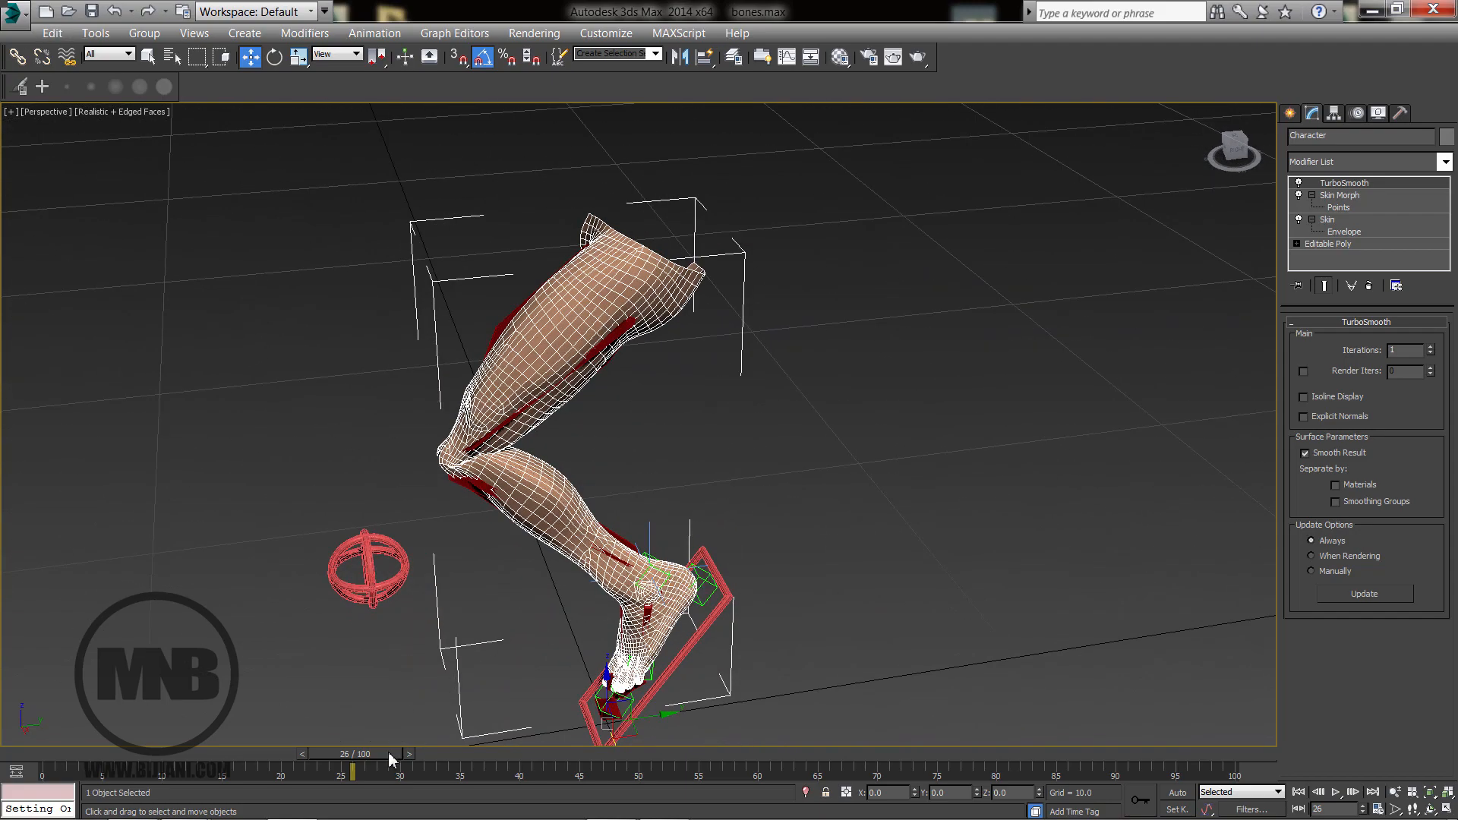
Return the animation to frame 0 and inspect the straightened, smoothed leg from several angles.
{"action": "left_click_drag", "start_coordinate": [389, 752], "coordinate": [59, 753]}
{"action": "middle_click_drag", "start_coordinate": [289, 686], "coordinate": [518, 451], "text": "alt"}
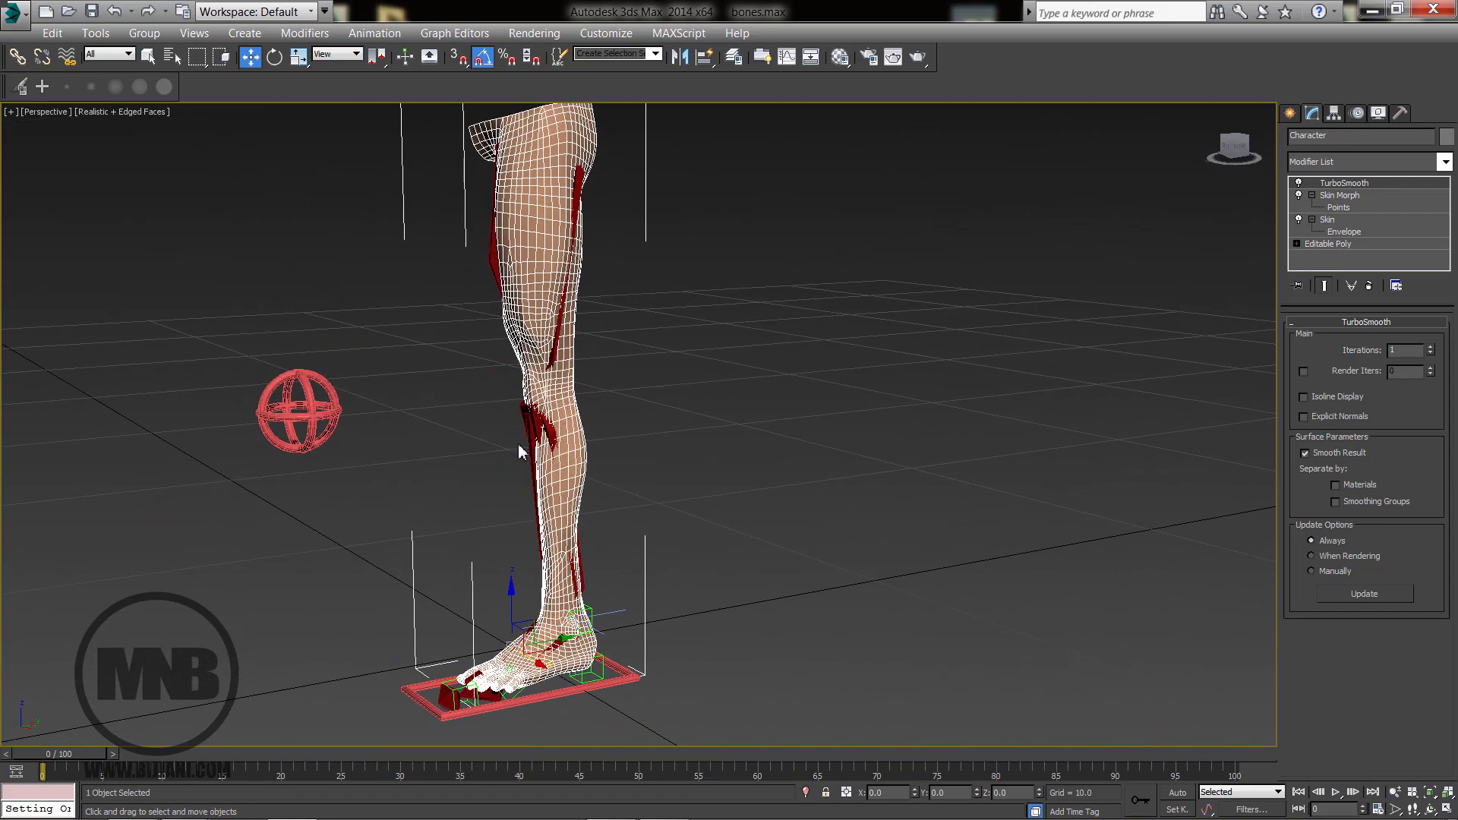
{"action": "scroll", "coordinate": [519, 451], "scroll_direction": "down", "scroll_amount": 3}
{"action": "middle_click_drag", "start_coordinate": [532, 509], "coordinate": [581, 251], "text": "alt"}
{"action": "middle_click_drag", "start_coordinate": [608, 637], "coordinate": [643, 574], "text": "alt"}
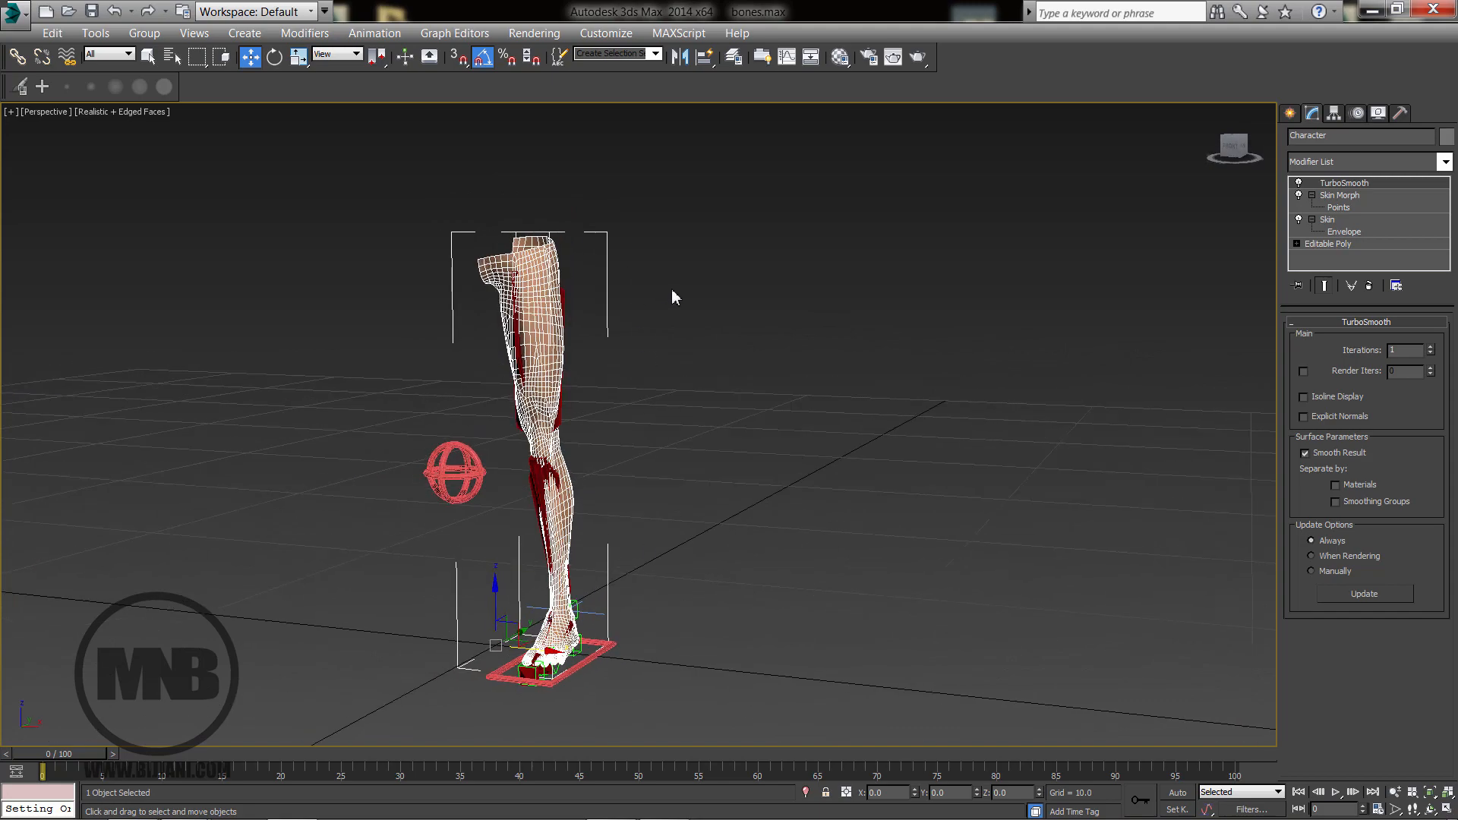
{"action": "middle_click_drag", "start_coordinate": [673, 296], "coordinate": [736, 439], "text": "alt"}
{"action": "scroll", "coordinate": [687, 485], "scroll_direction": "up", "scroll_amount": 5}
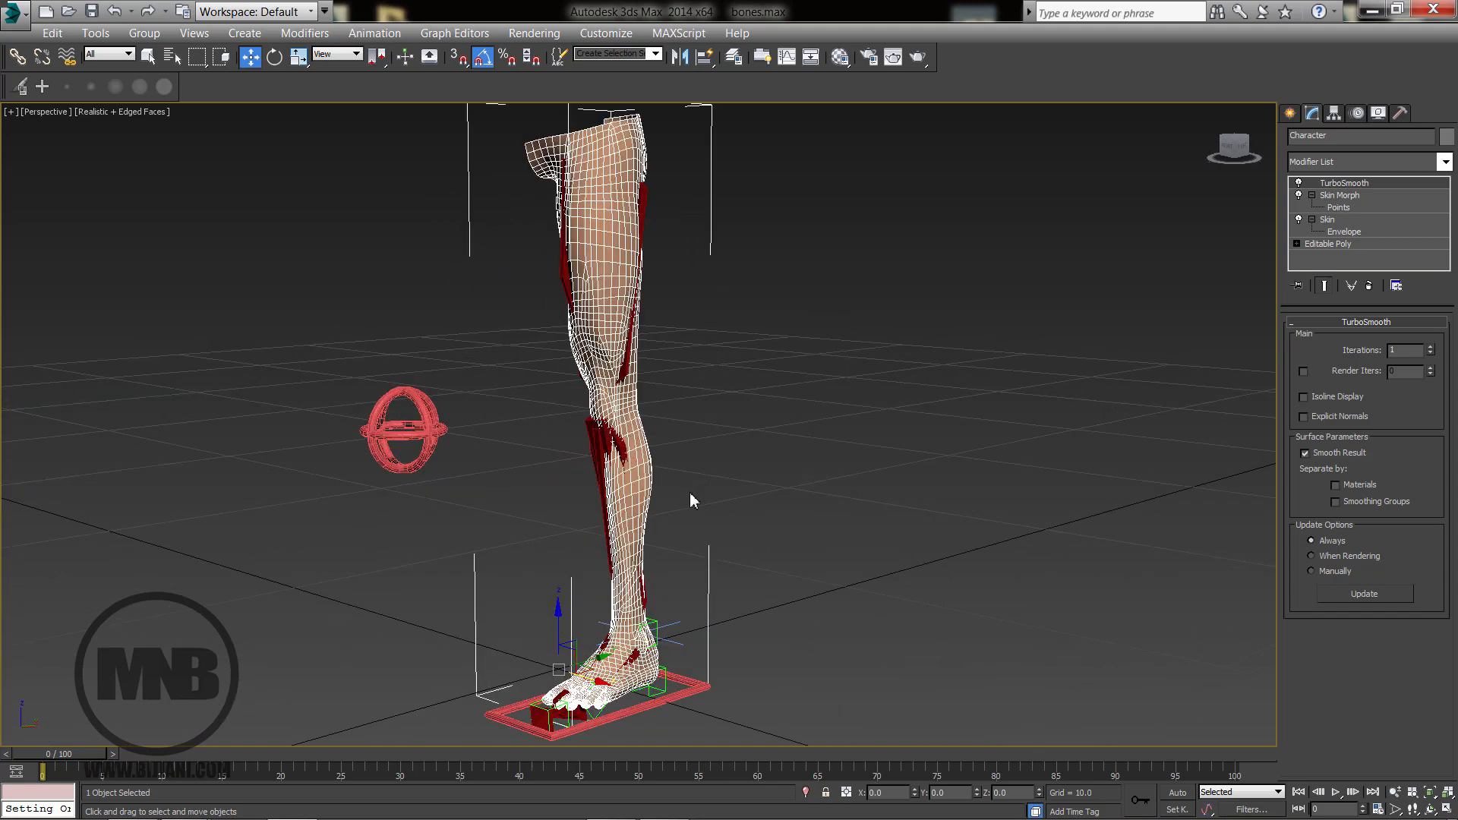
{"action": "scroll", "coordinate": [690, 500], "scroll_direction": "down", "scroll_amount": 2}
{"action": "scroll", "coordinate": [720, 502], "scroll_direction": "down", "scroll_amount": 2}
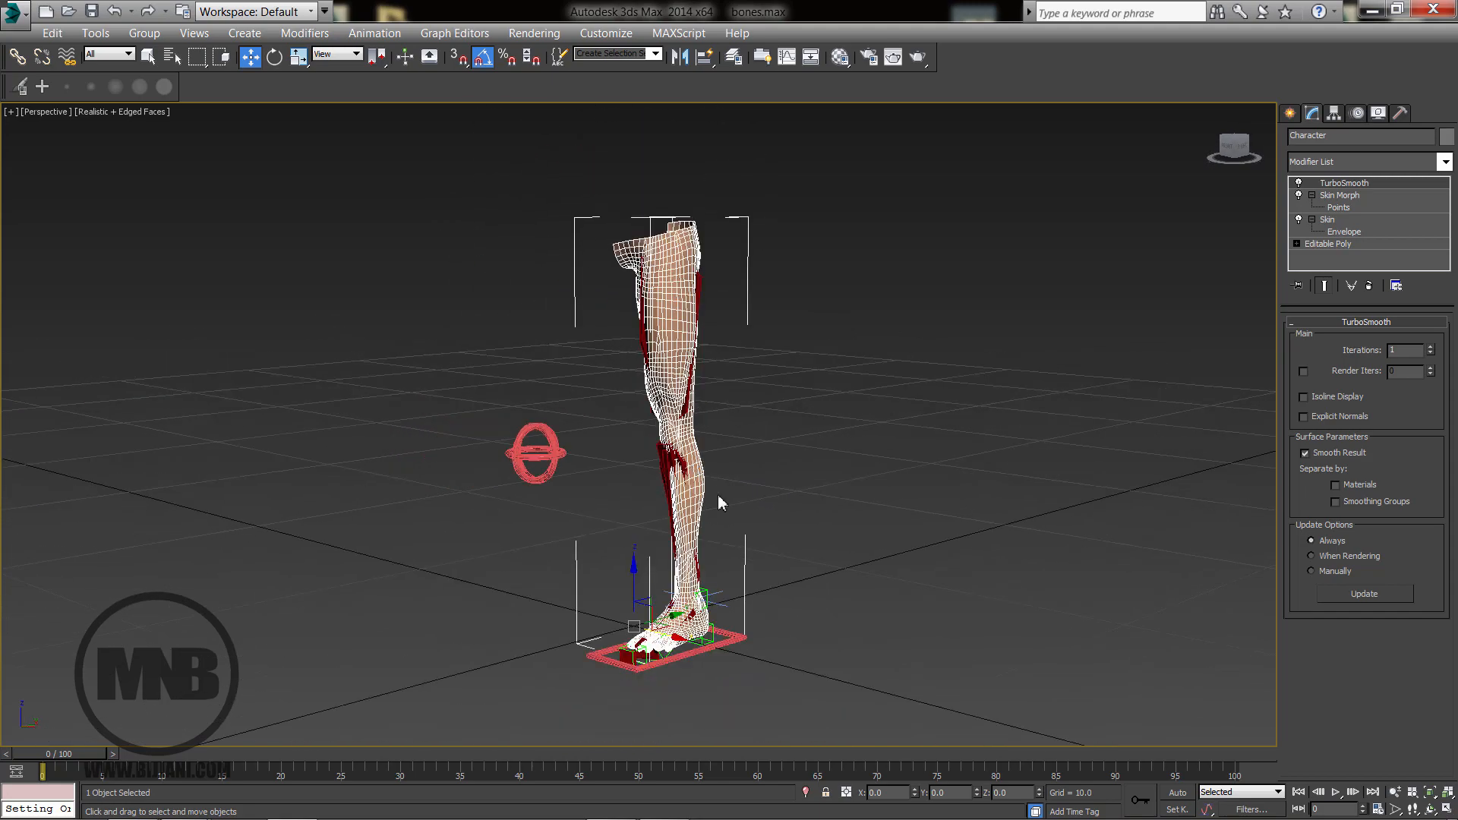